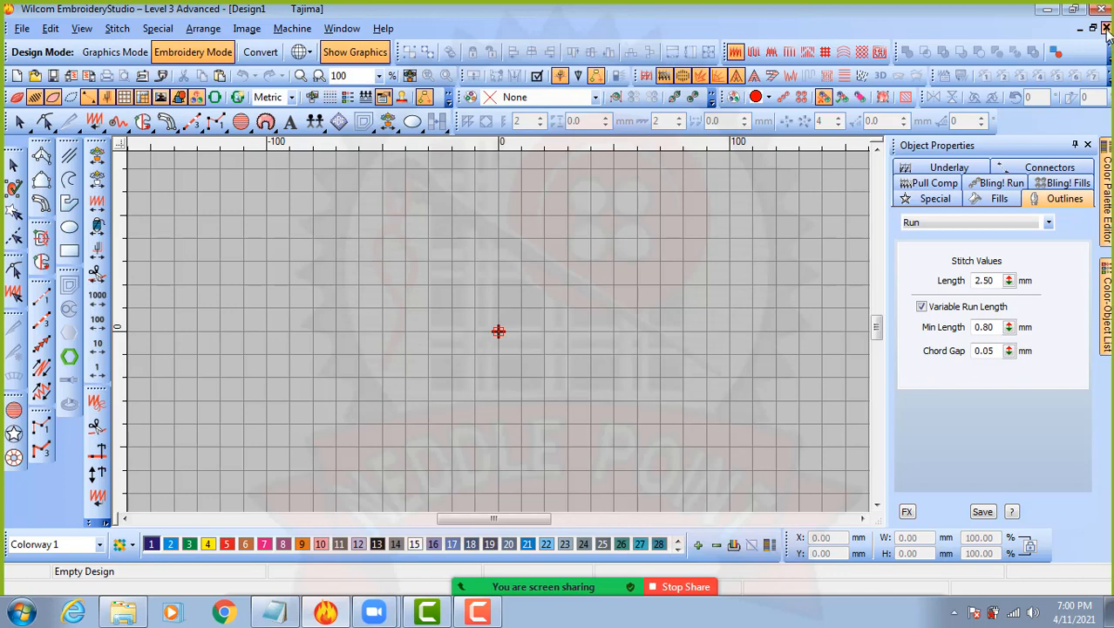
# - Close the empty Design1 and display the rose design in the realistic stitch view
pyautogui.click(1105, 28)
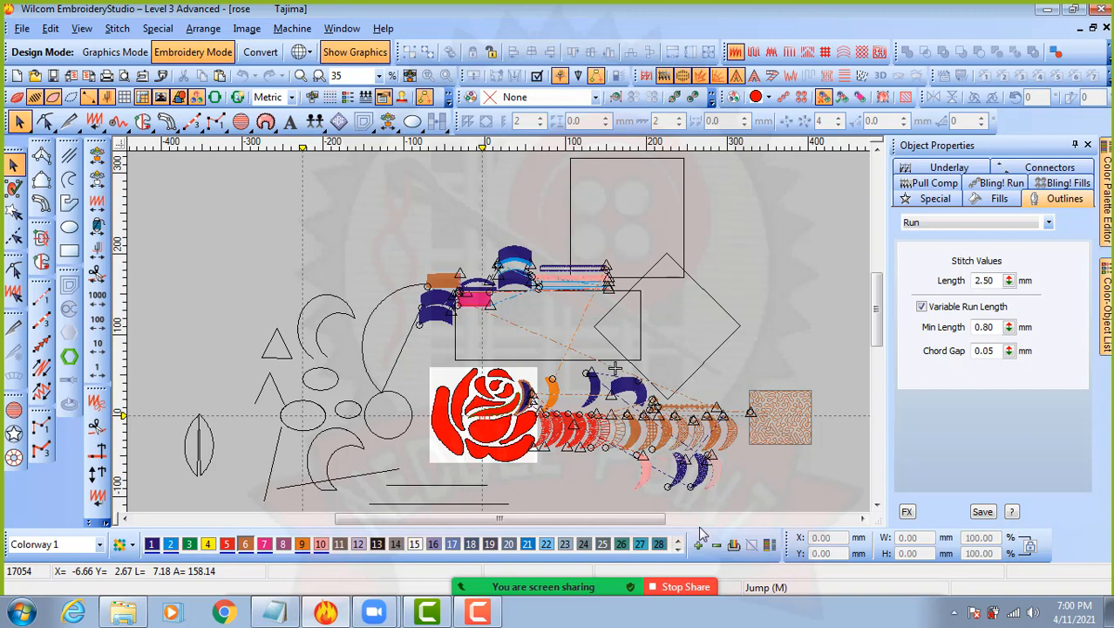
pyautogui.moveTo(598, 586)
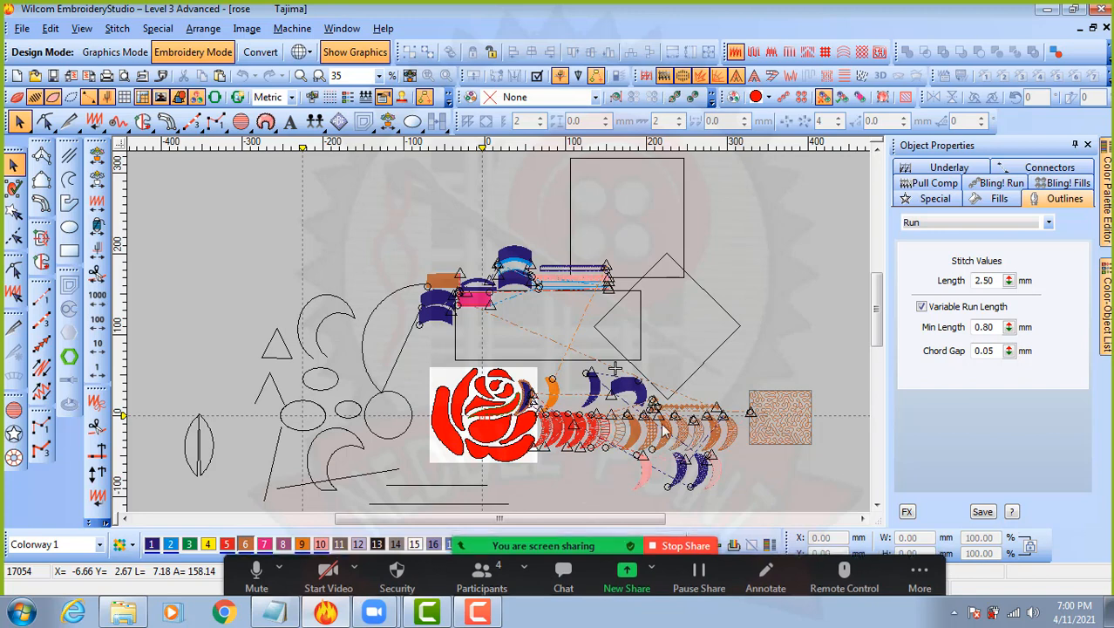
pyautogui.press('t')
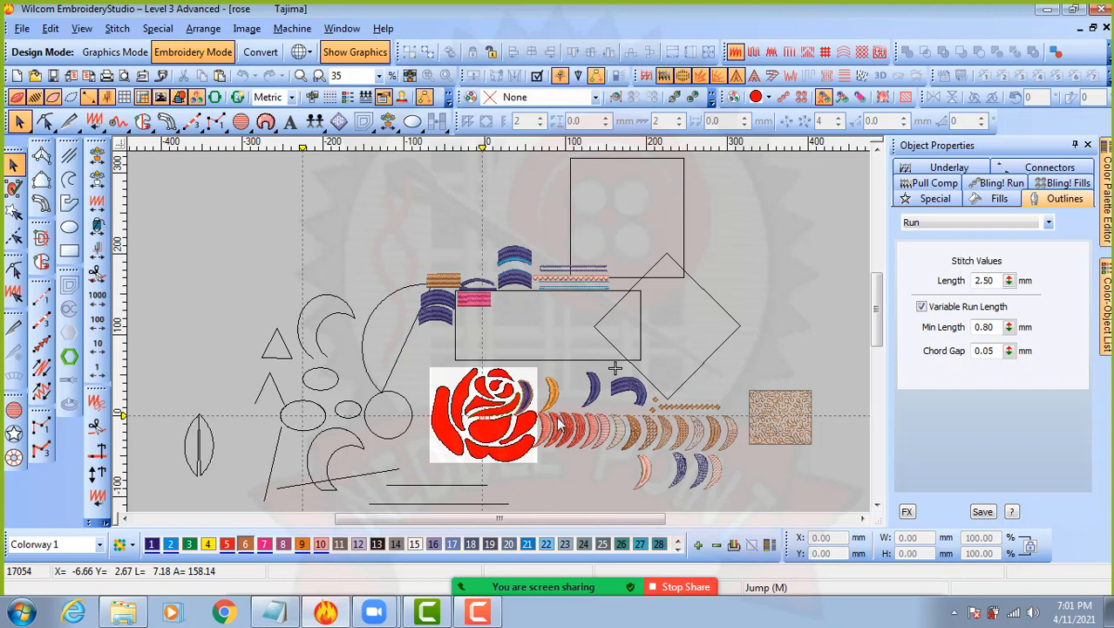
pyautogui.scroll(1, 582, 422)
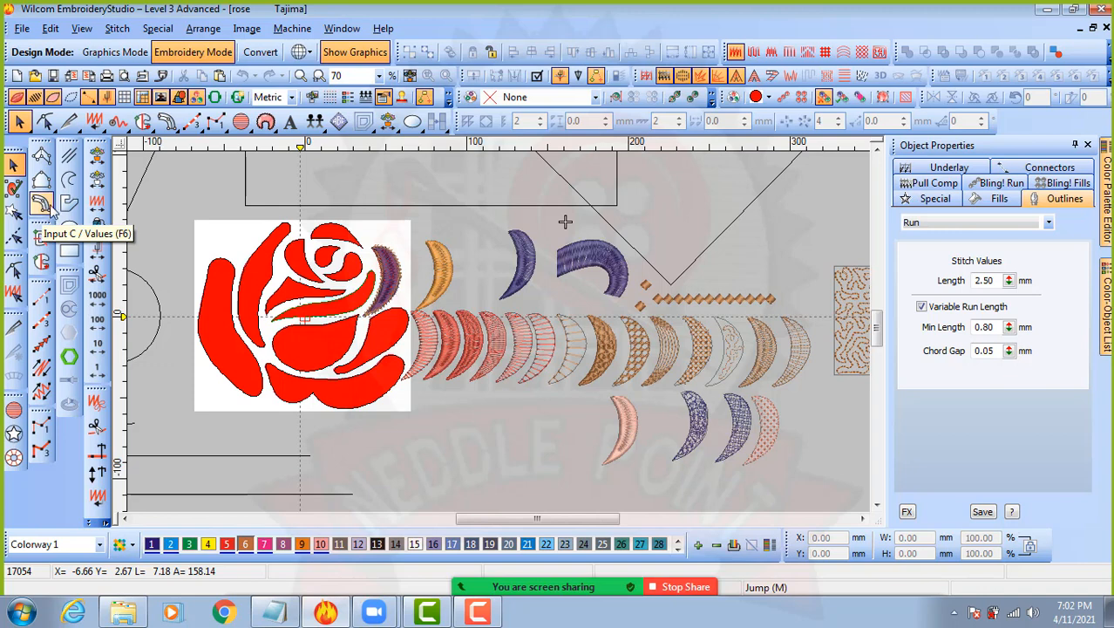
# - Examine the fill properties of a red satin crescent and the brown contour crescent in the row beside the rose
pyautogui.click(435, 342)
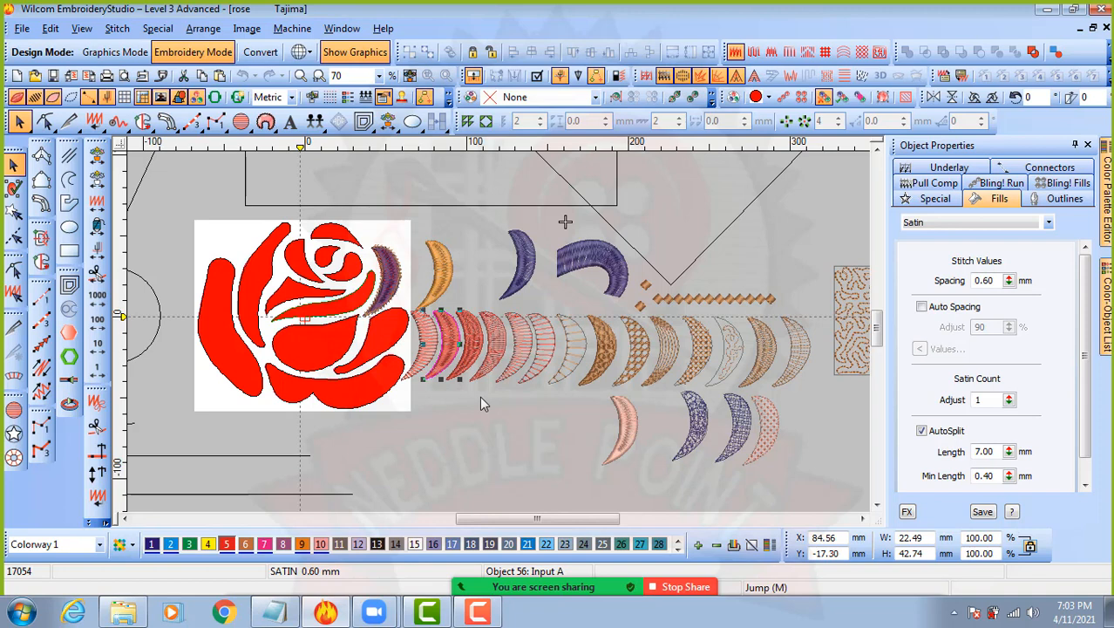
pyautogui.scroll(4, 668, 374)
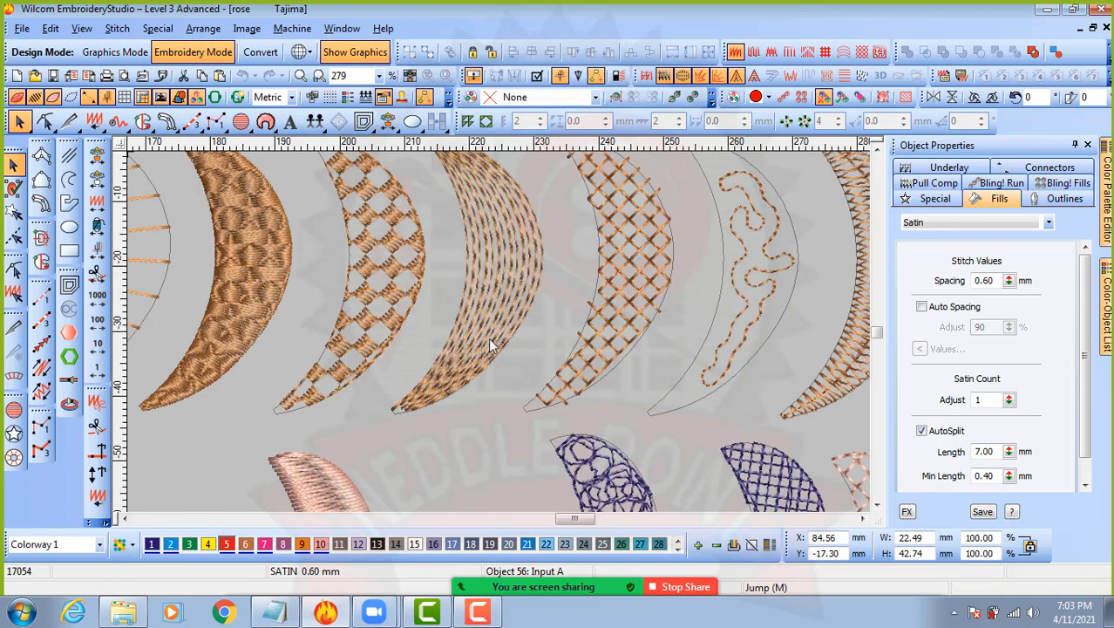
pyautogui.click(515, 249)
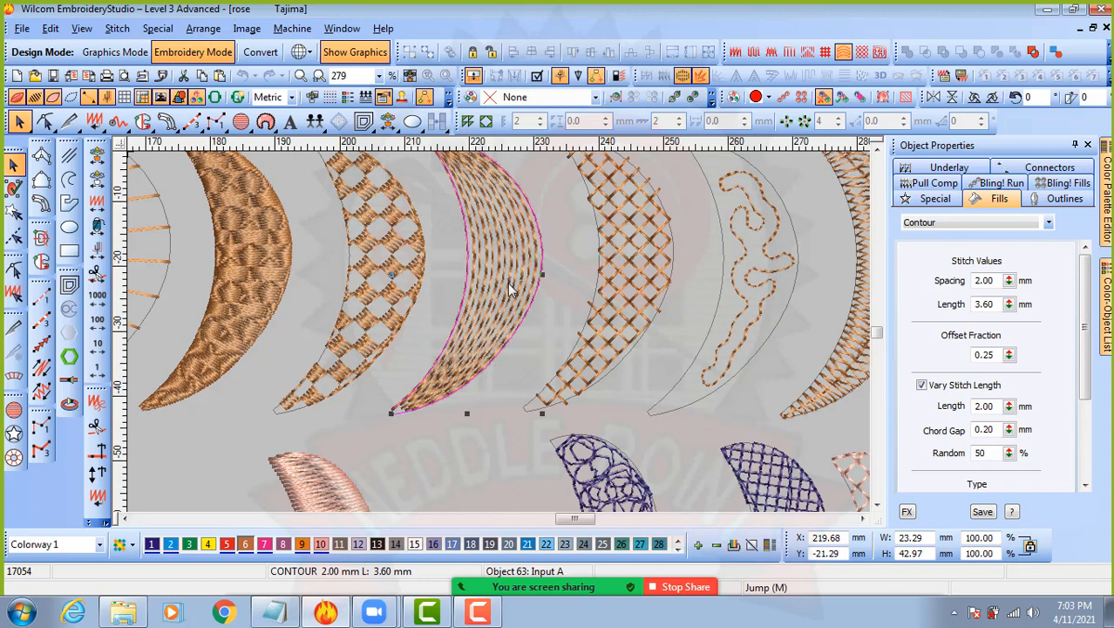
pyautogui.scroll(-2, 511, 290)
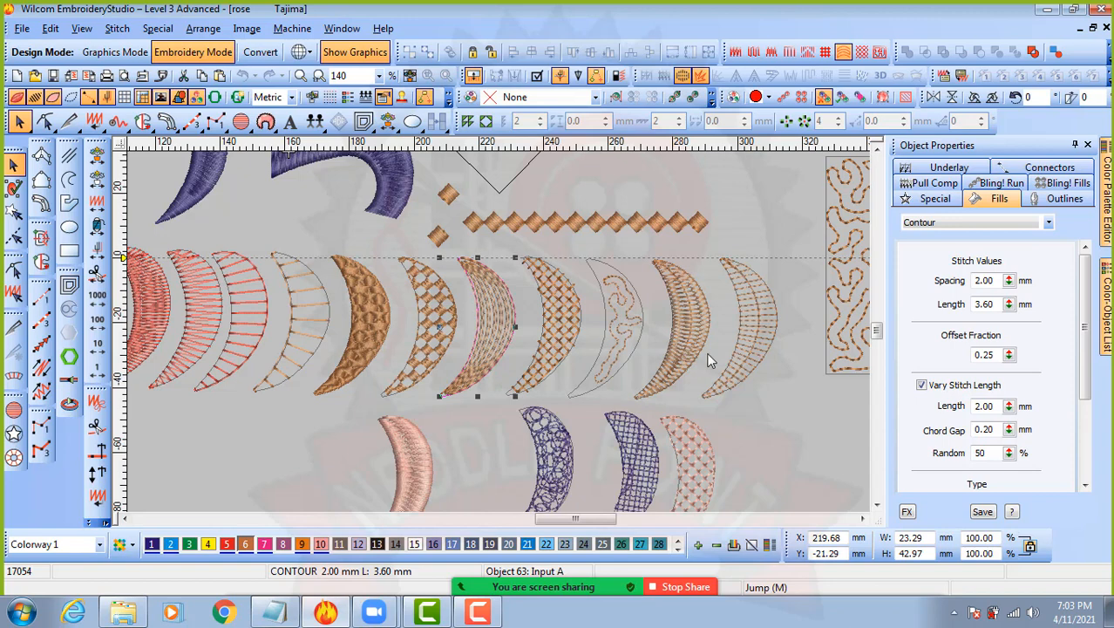
pyautogui.click(754, 413)
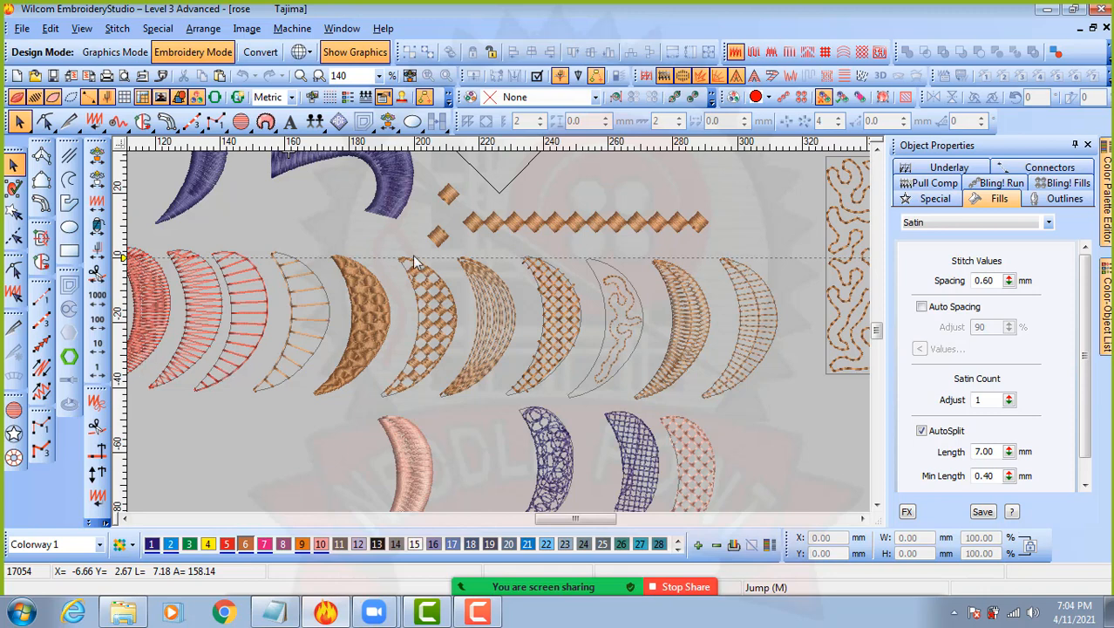
pyautogui.hotkey('shift', 'z')
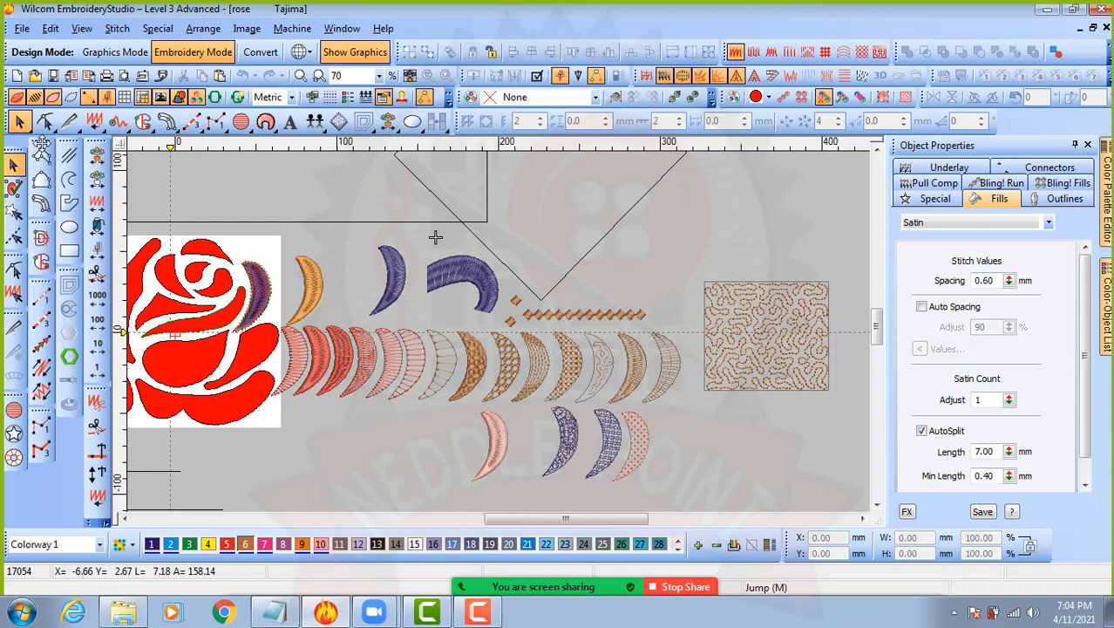
# - Float the column shape, free shape and Outline Tools toolbars side by side over the upper part of the design
pyautogui.moveTo(41, 143); pyautogui.dragTo(216, 165)
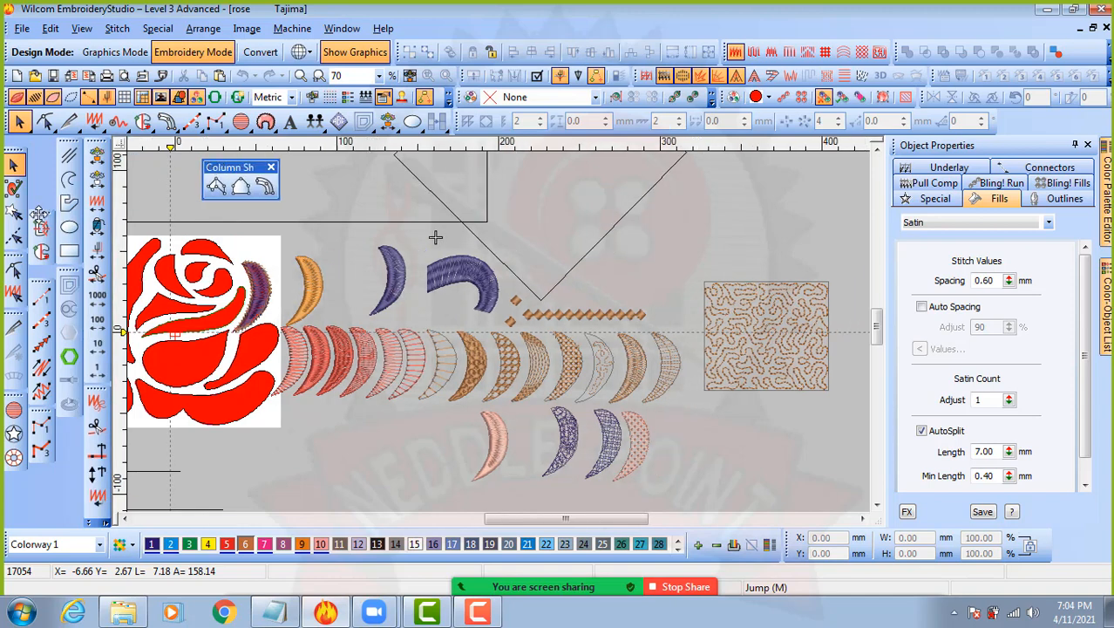
pyautogui.moveTo(39, 214); pyautogui.dragTo(293, 166)
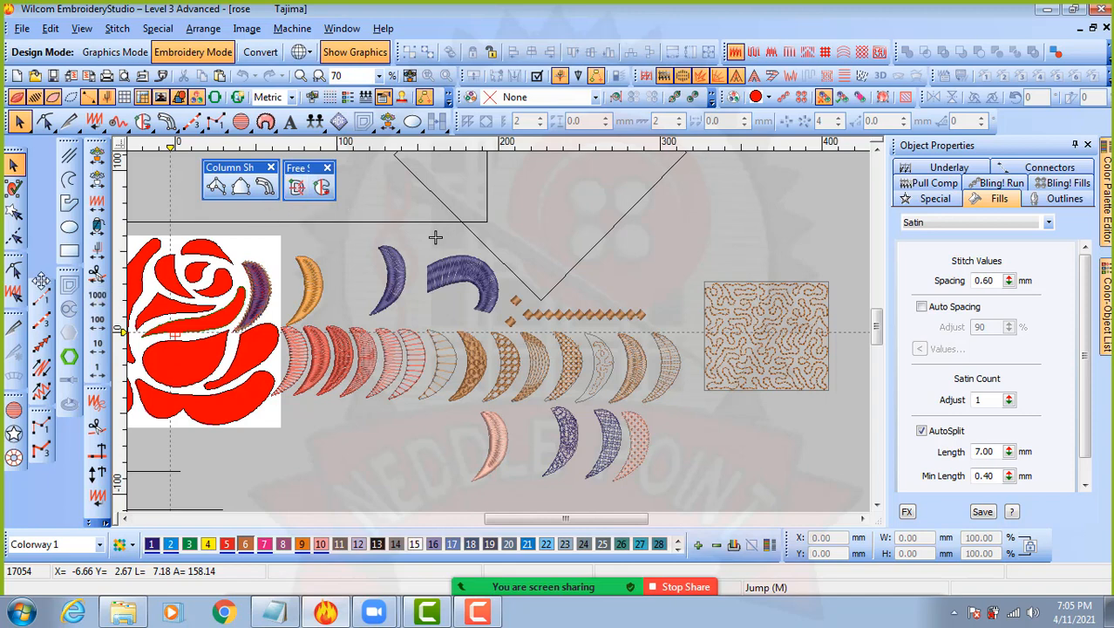
pyautogui.moveTo(41, 277); pyautogui.dragTo(454, 201)
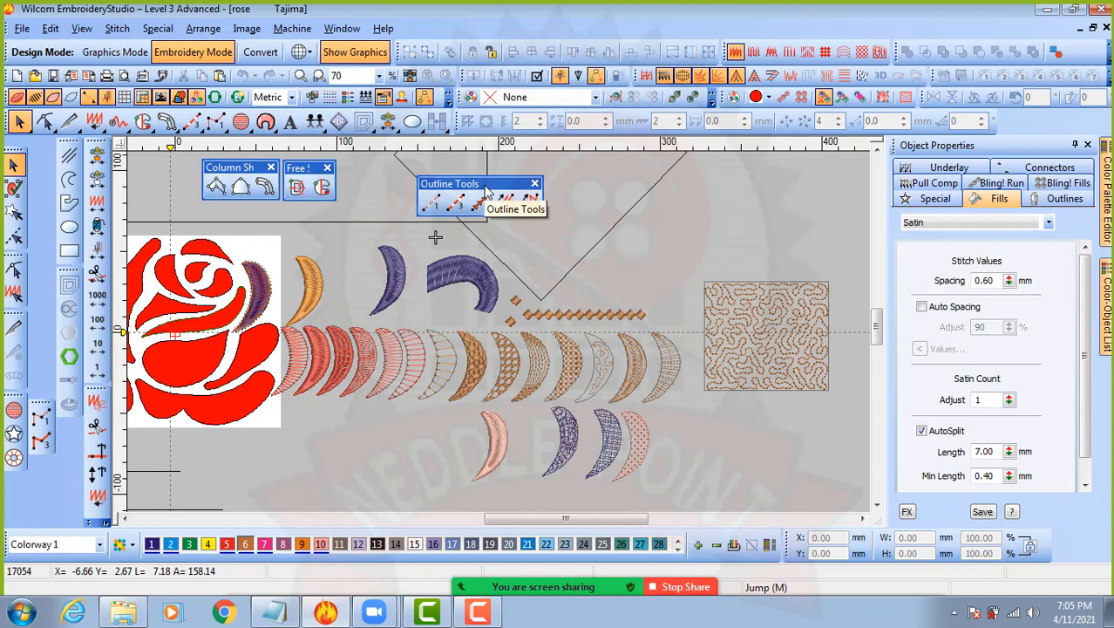
pyautogui.moveTo(496, 184); pyautogui.dragTo(518, 172)
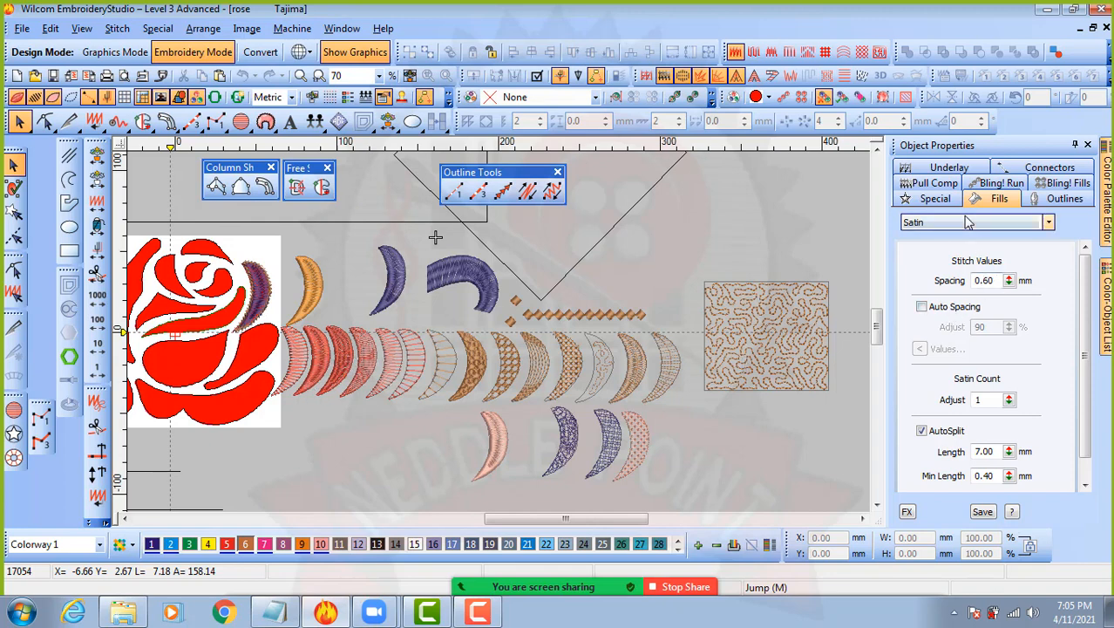
# - Compare the fill settings of the satin, E Stitch and contour crescents, admitting the waiting meeting participant and hiding the video thumbnails
pyautogui.click(295, 373)
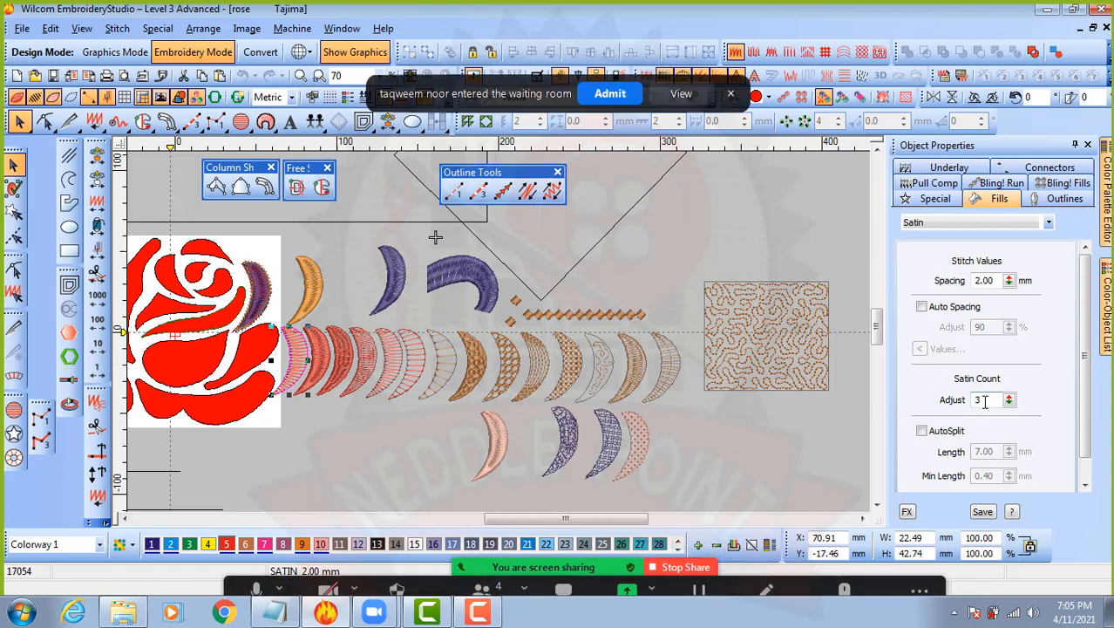
pyautogui.click(609, 95)
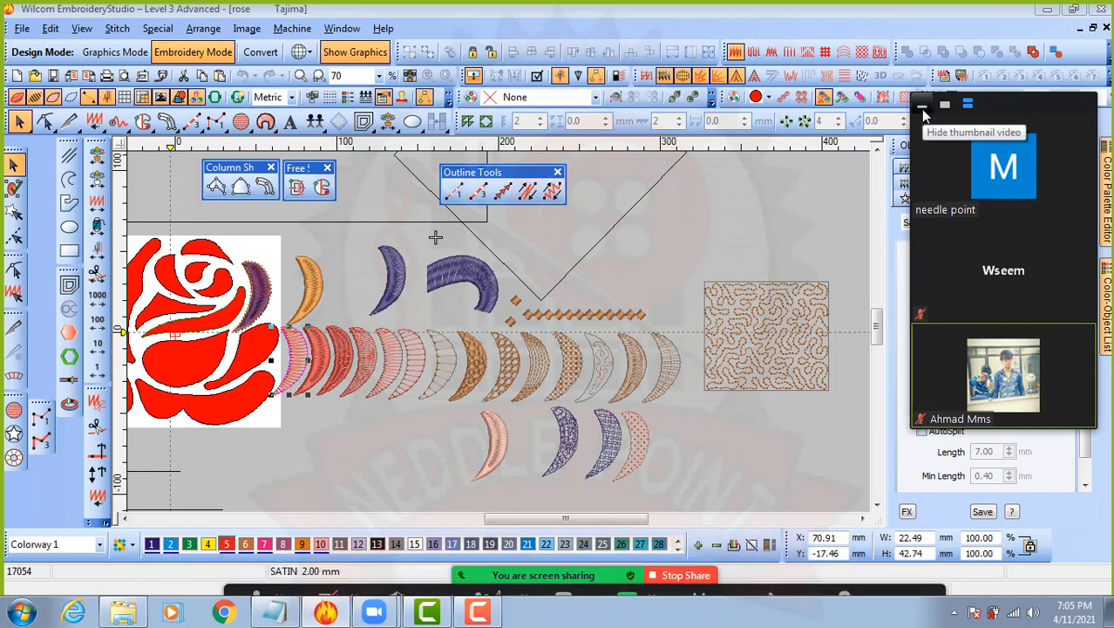
pyautogui.click(922, 106)
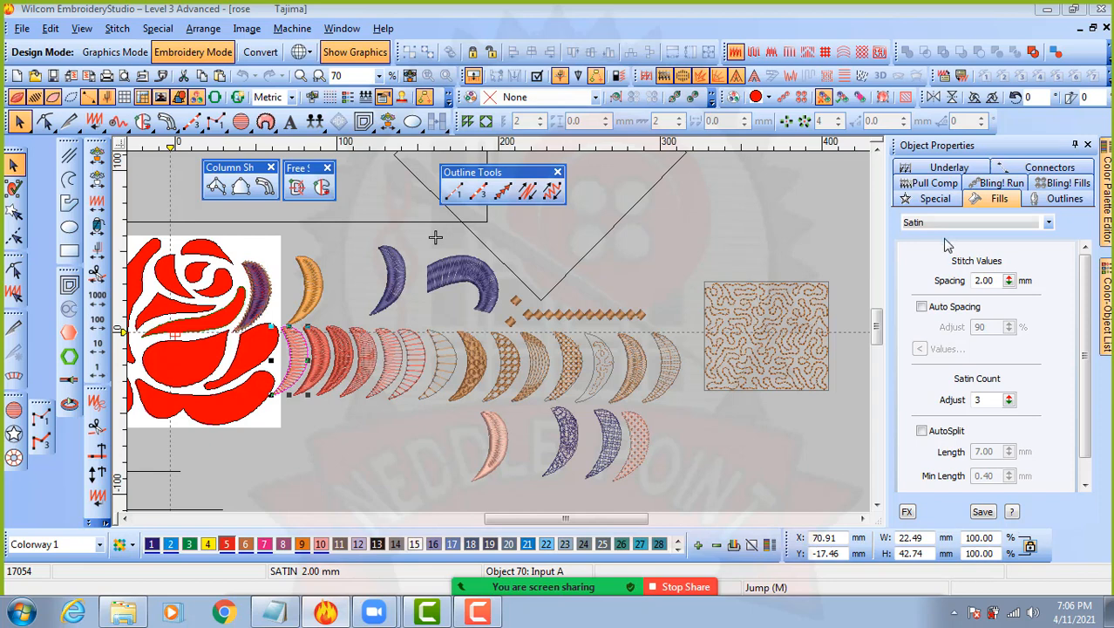
pyautogui.click(353, 365)
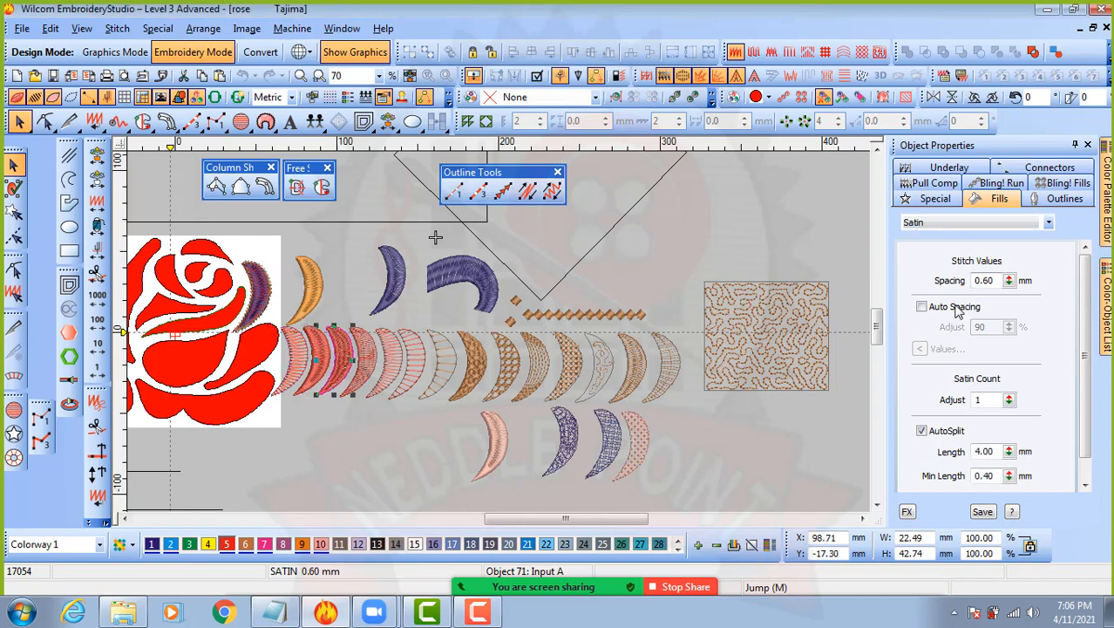
pyautogui.click(440, 368)
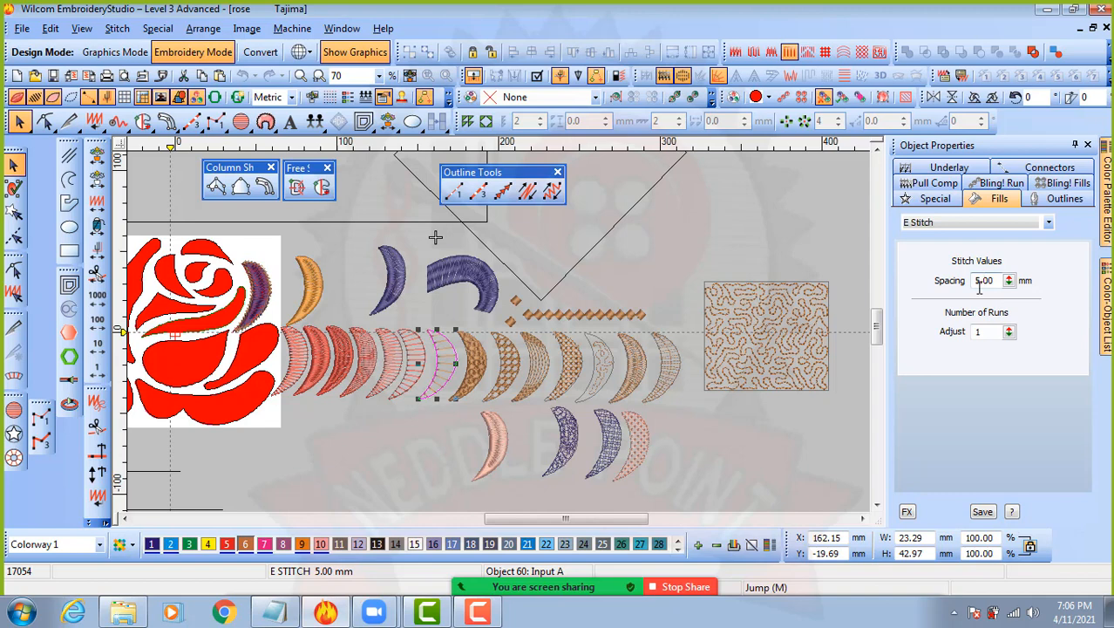
pyautogui.click(534, 384)
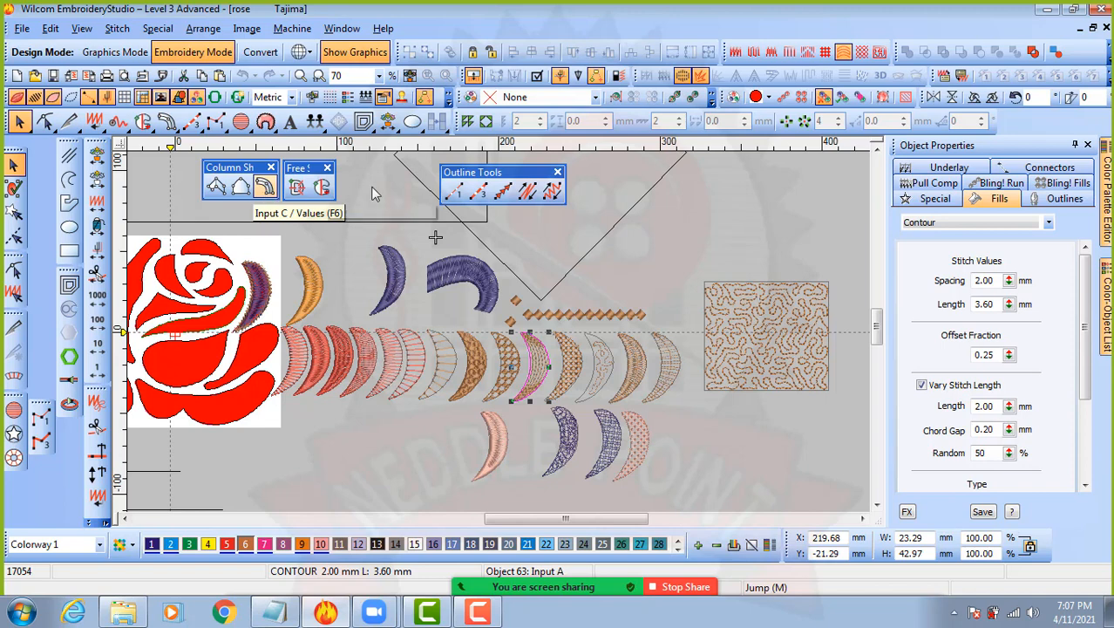
# - Move the floating Outline Tools toolbar to the empty space beneath the row of crescents
pyautogui.moveTo(503, 177); pyautogui.dragTo(481, 171)
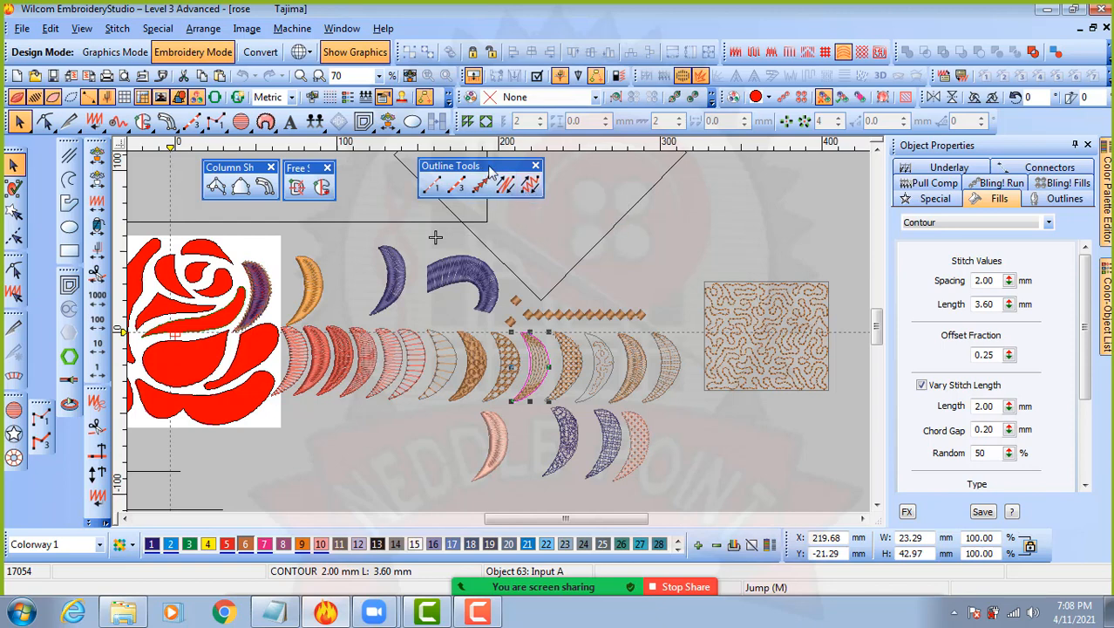
pyautogui.moveTo(486, 169); pyautogui.dragTo(470, 339)
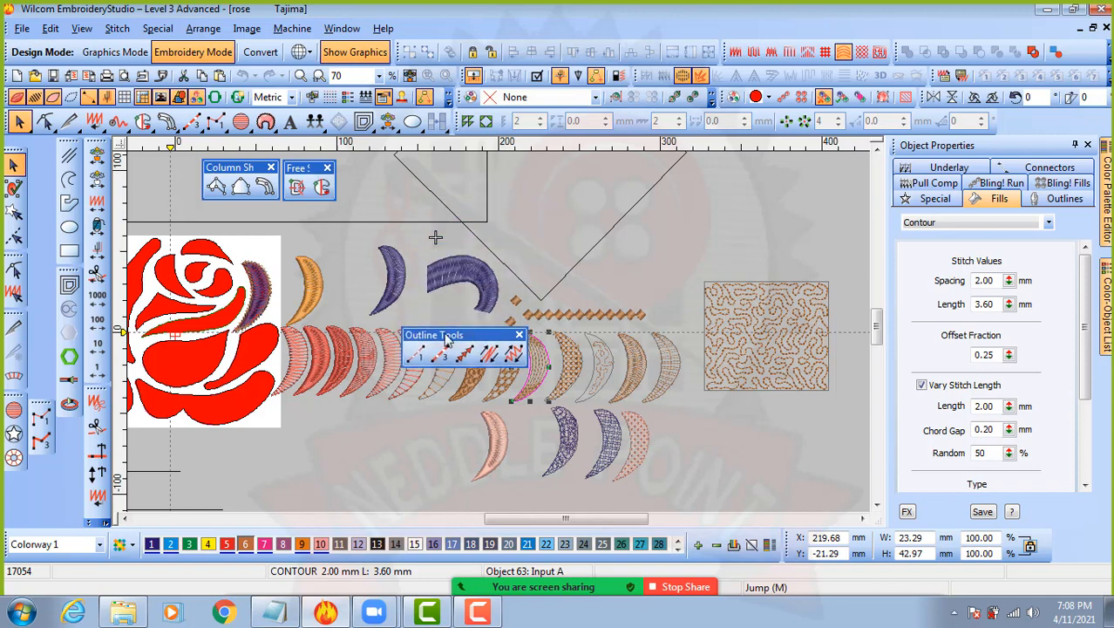
pyautogui.scroll(-1, 475, 358)
pyautogui.scroll(1, 477, 375)
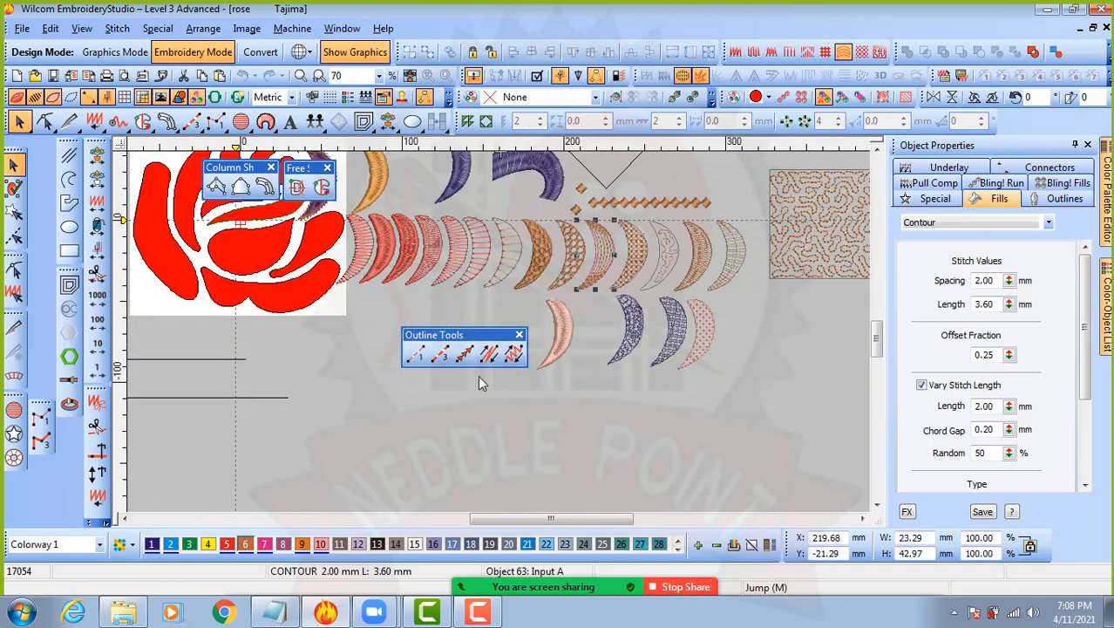
pyautogui.moveTo(473, 339); pyautogui.dragTo(451, 296)
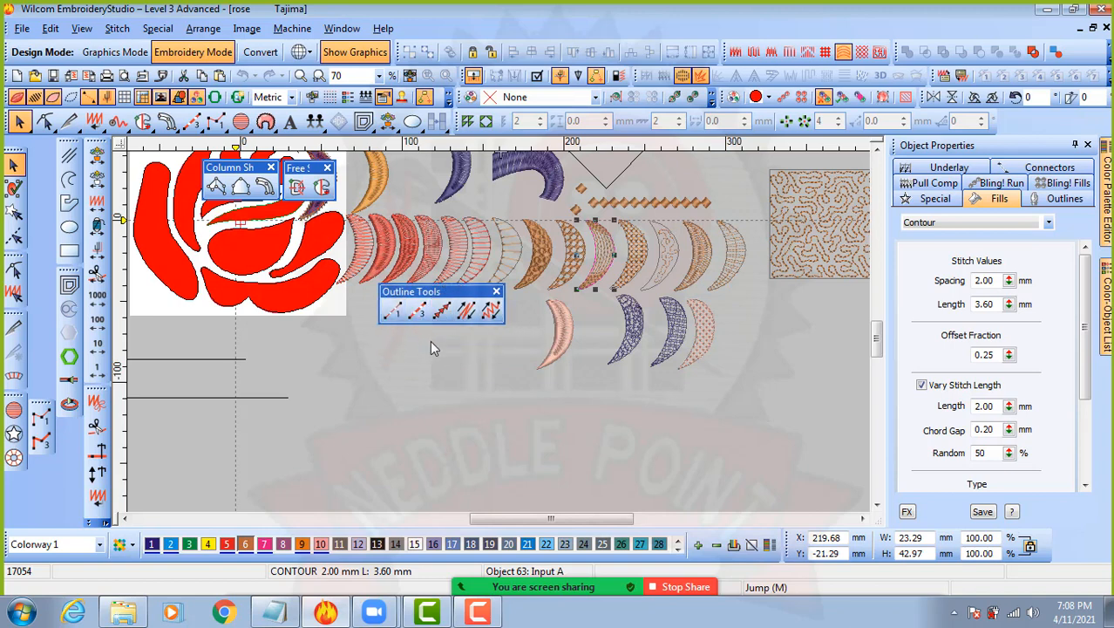
# - Draw a straight horizontal run-stitch line about 163 mm long in yellow colour 4 beneath the crescents
pyautogui.click(389, 312)
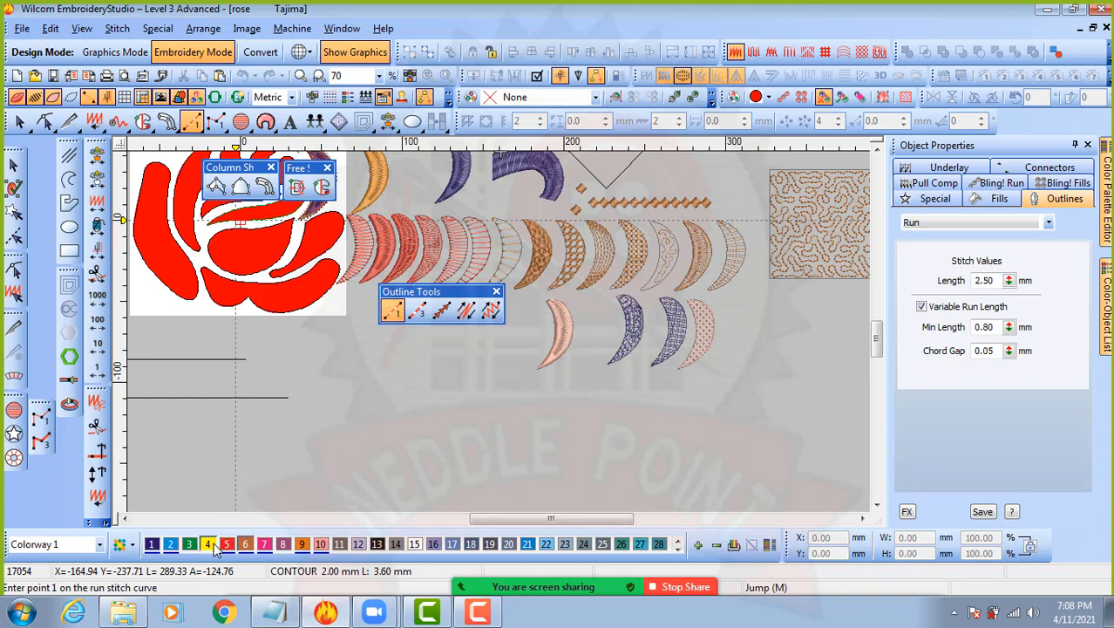
pyautogui.click(311, 380)
pyautogui.click(574, 380)
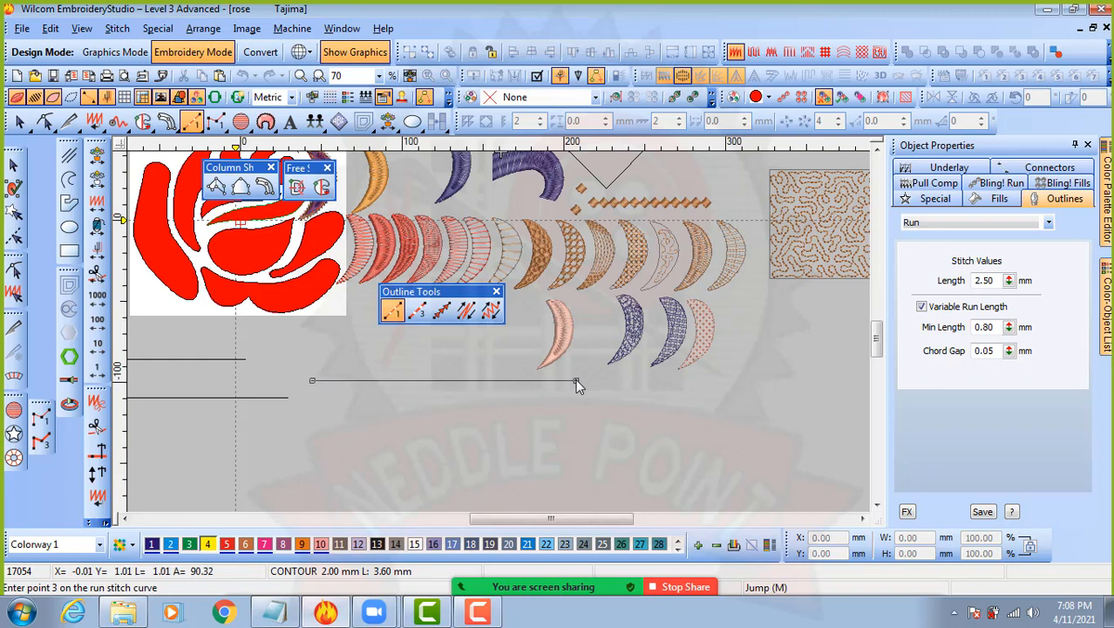
pyautogui.press('Return')
pyautogui.scroll(3, 423, 392)
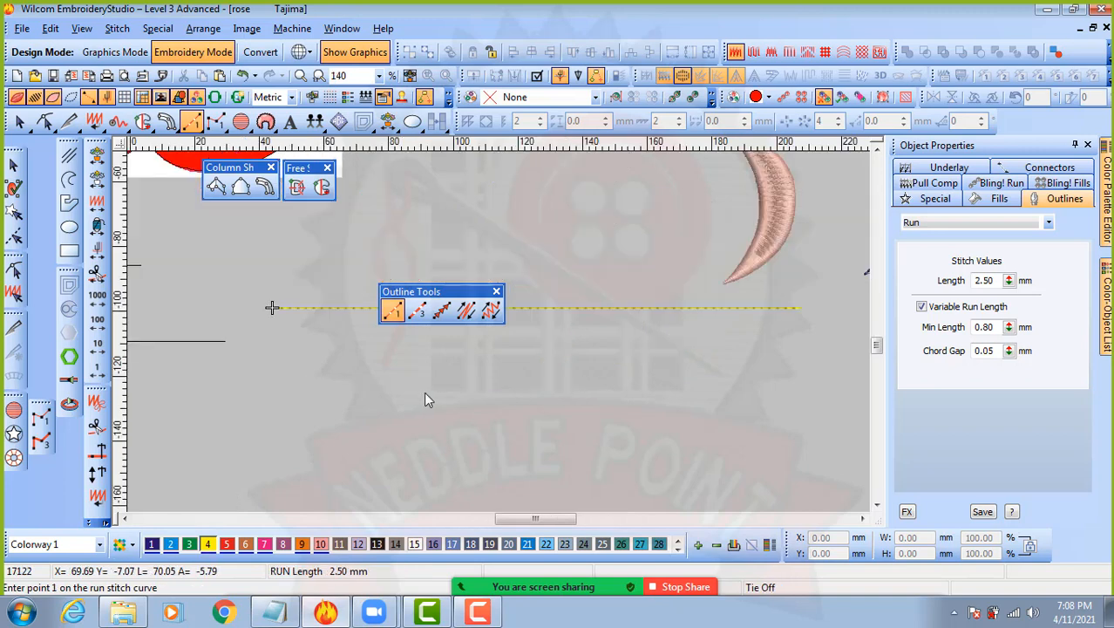
pyautogui.scroll(1, 399, 366)
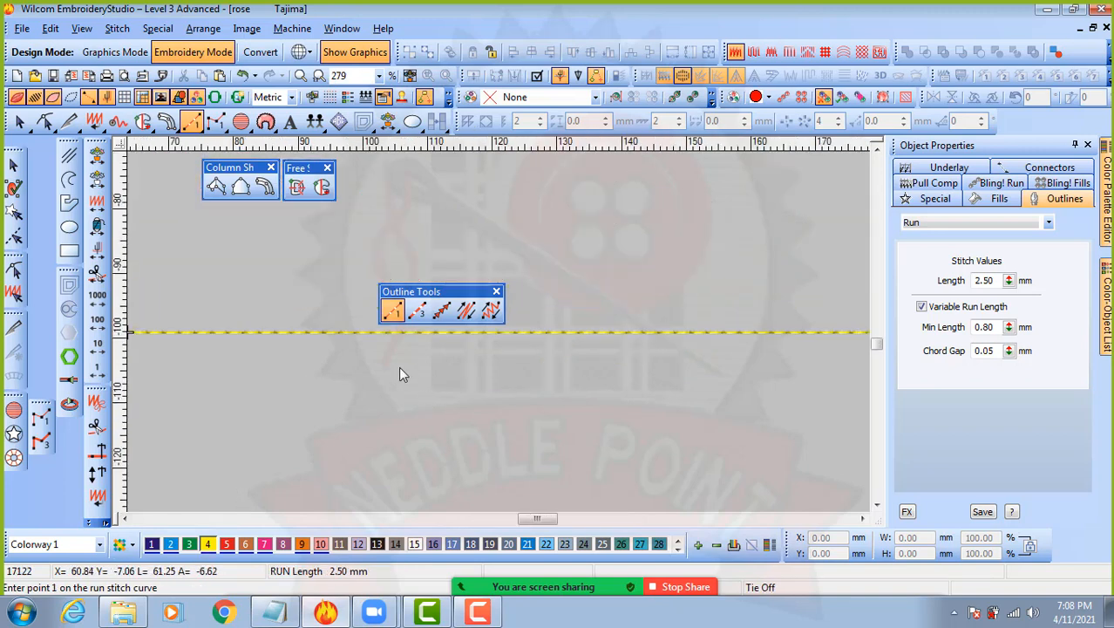
pyautogui.click(583, 289)
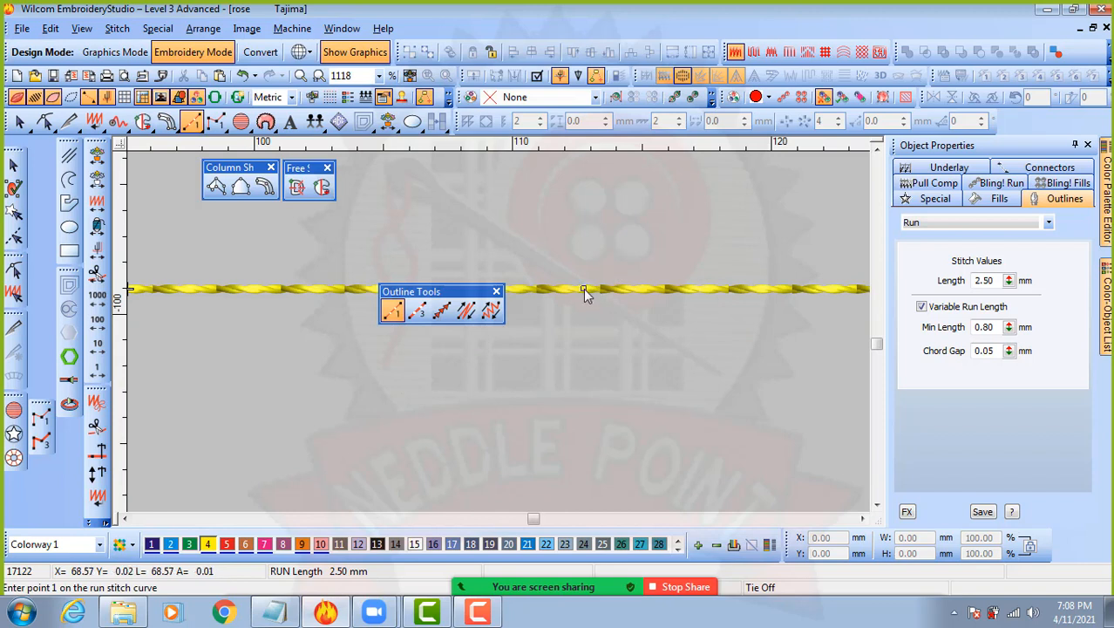
pyautogui.press('Escape')
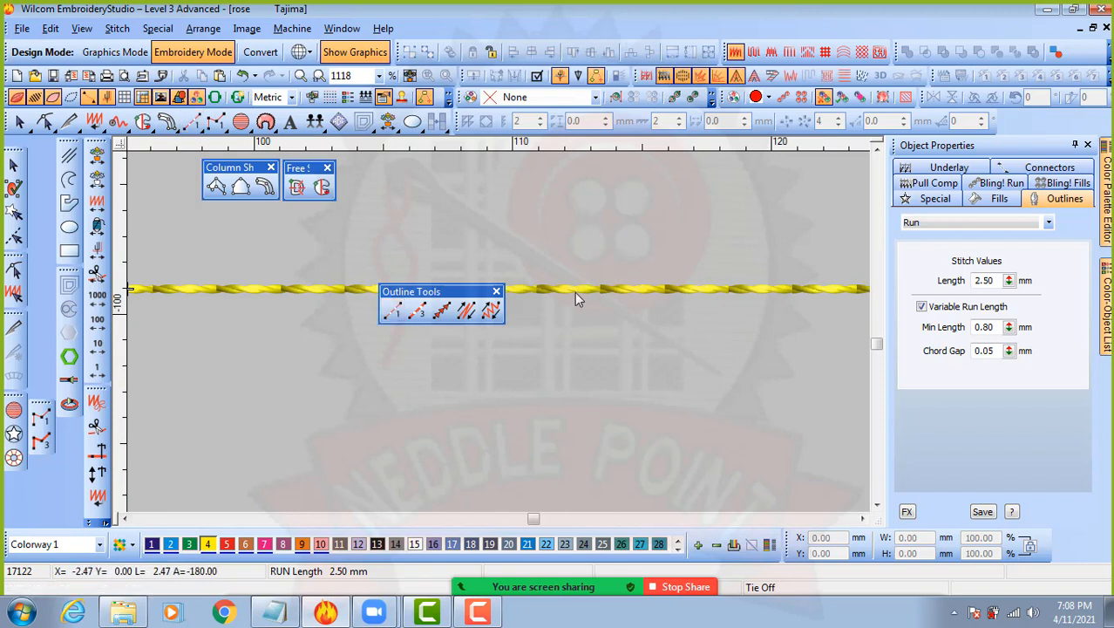
# - Move the Outline Tools toolbar clear of the yellow line and select the line to examine its run stitches closely
pyautogui.scroll(-1, 428, 331)
pyautogui.moveTo(446, 297); pyautogui.dragTo(474, 183)
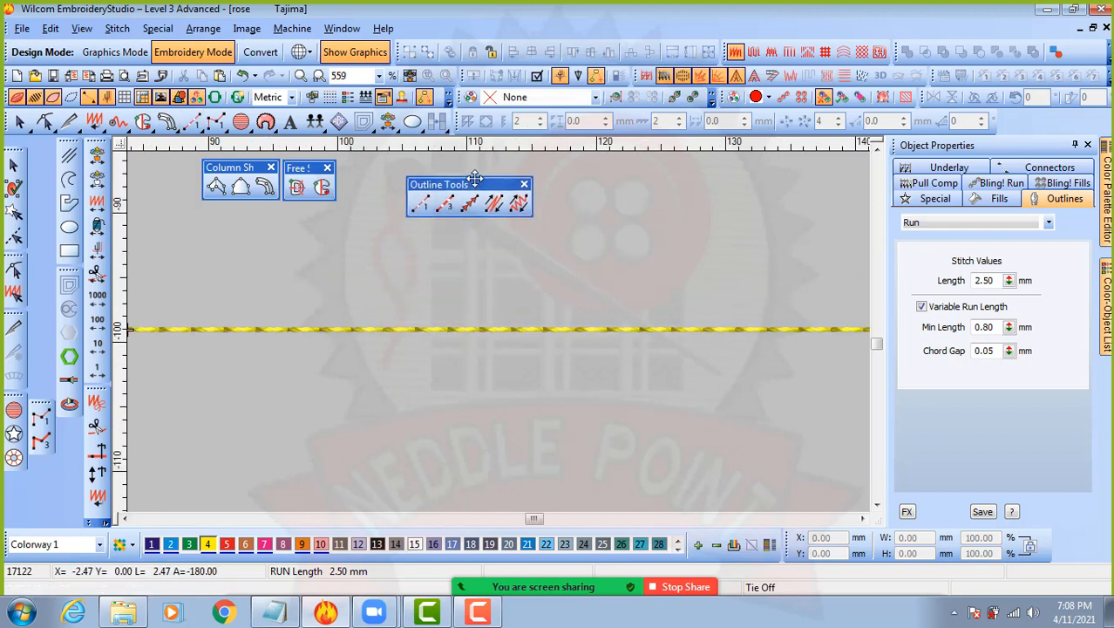
pyautogui.scroll(-1, 493, 329)
pyautogui.scroll(-1, 493, 322)
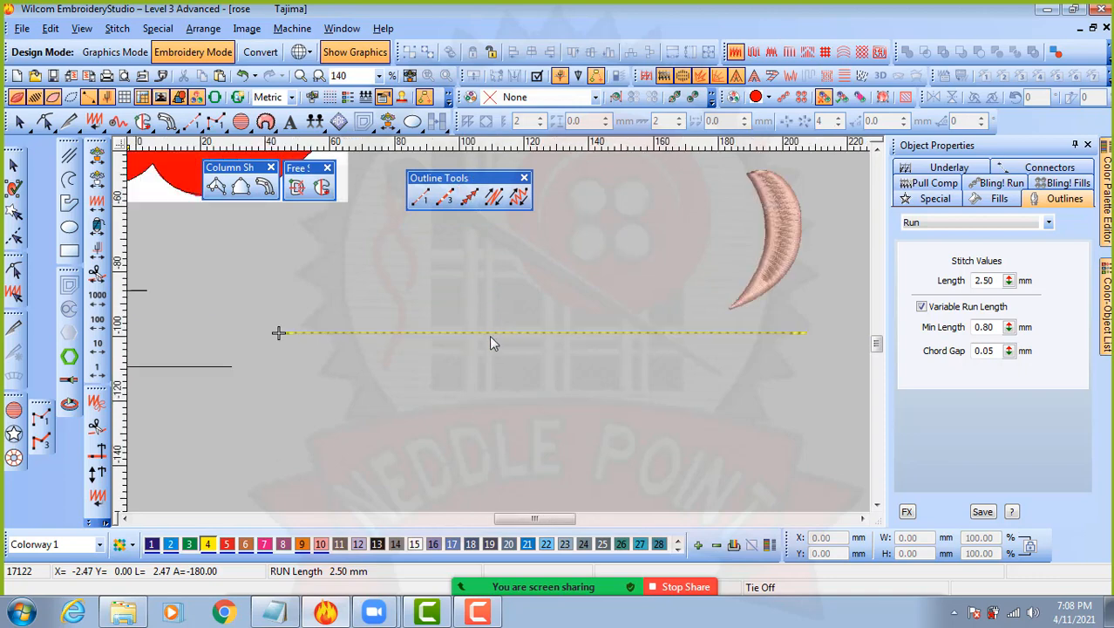
pyautogui.click(489, 334)
pyautogui.scroll(1, 489, 335)
pyautogui.scroll(3, 495, 339)
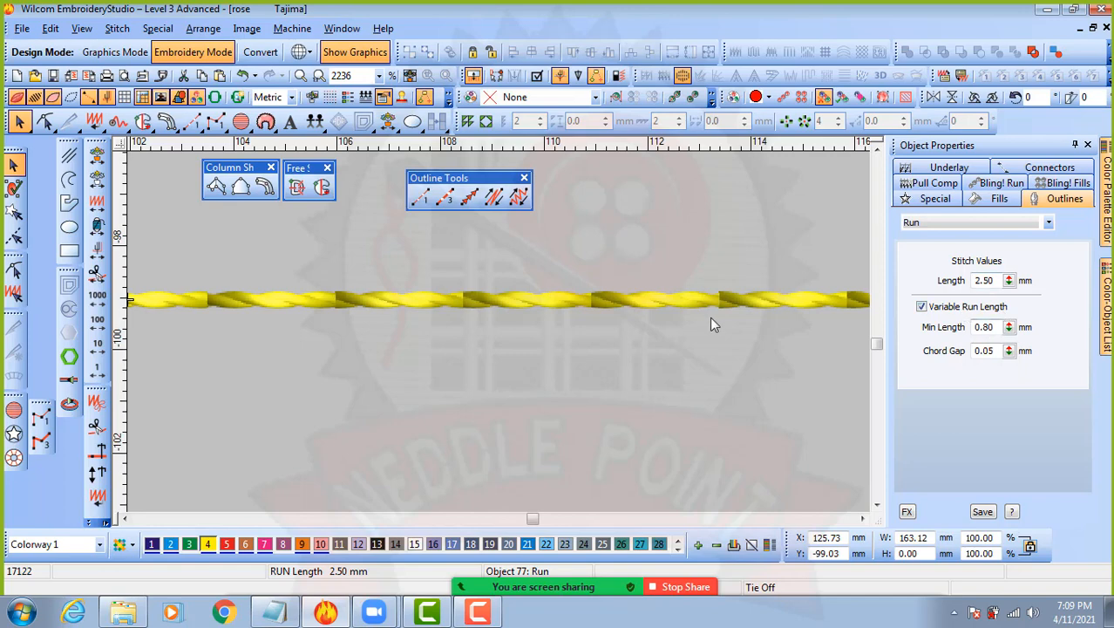
# - Draw a curved run-stitch arc about 9 mm wide and 6 mm high just above the yellow line
pyautogui.click(632, 232)
pyautogui.click(422, 201)
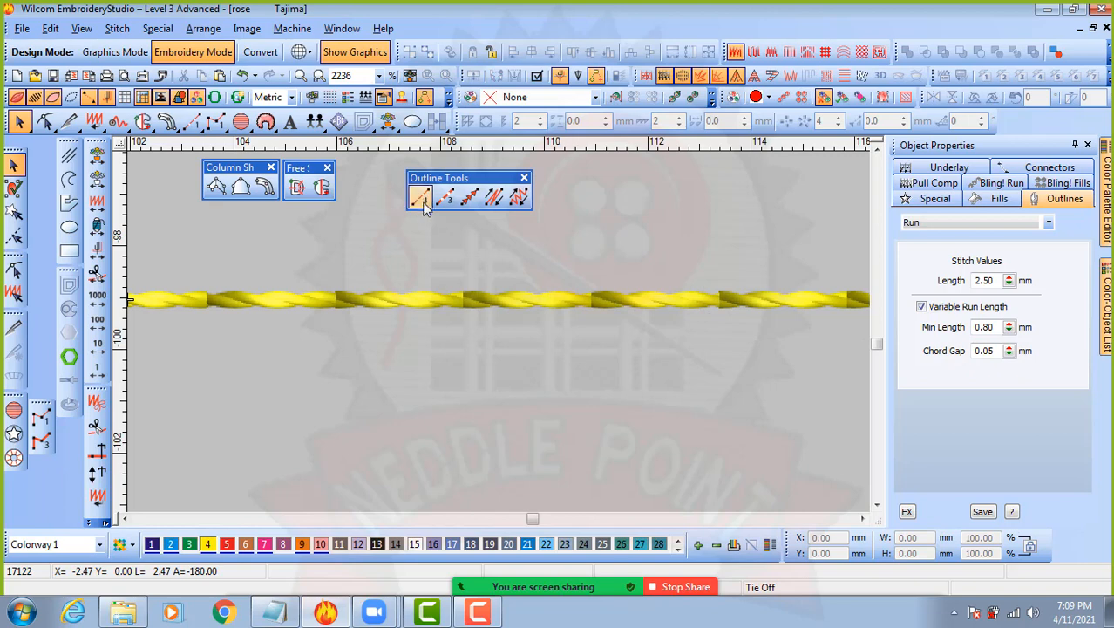
pyautogui.scroll(-2, 498, 333)
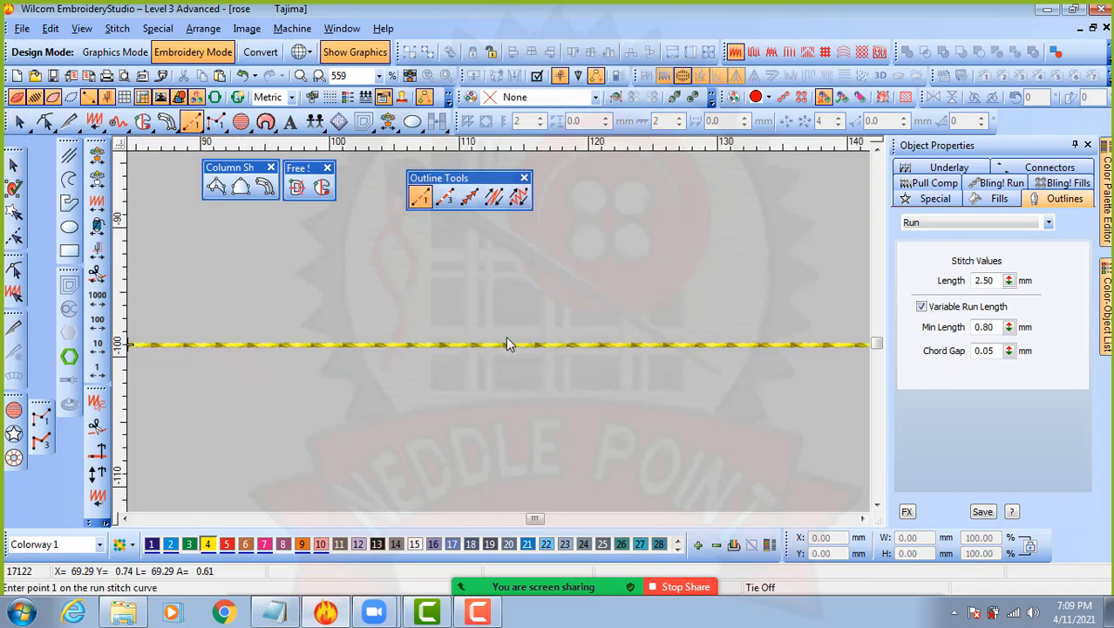
pyautogui.click(506, 339)
pyautogui.click(538, 270)
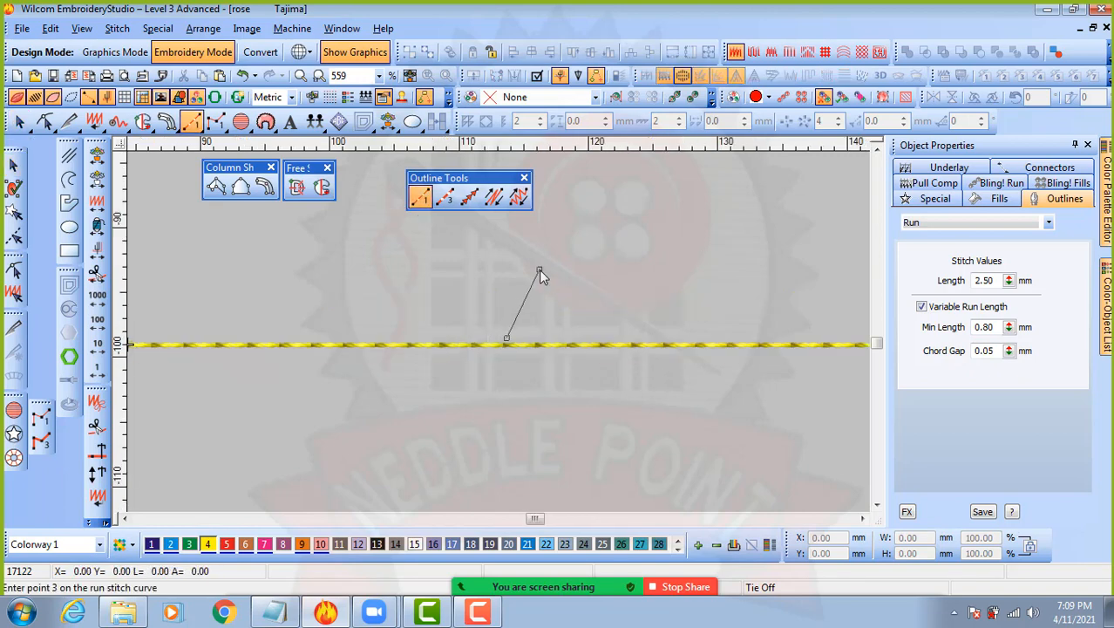
pyautogui.rightClick(623, 277)
pyautogui.press('Return')
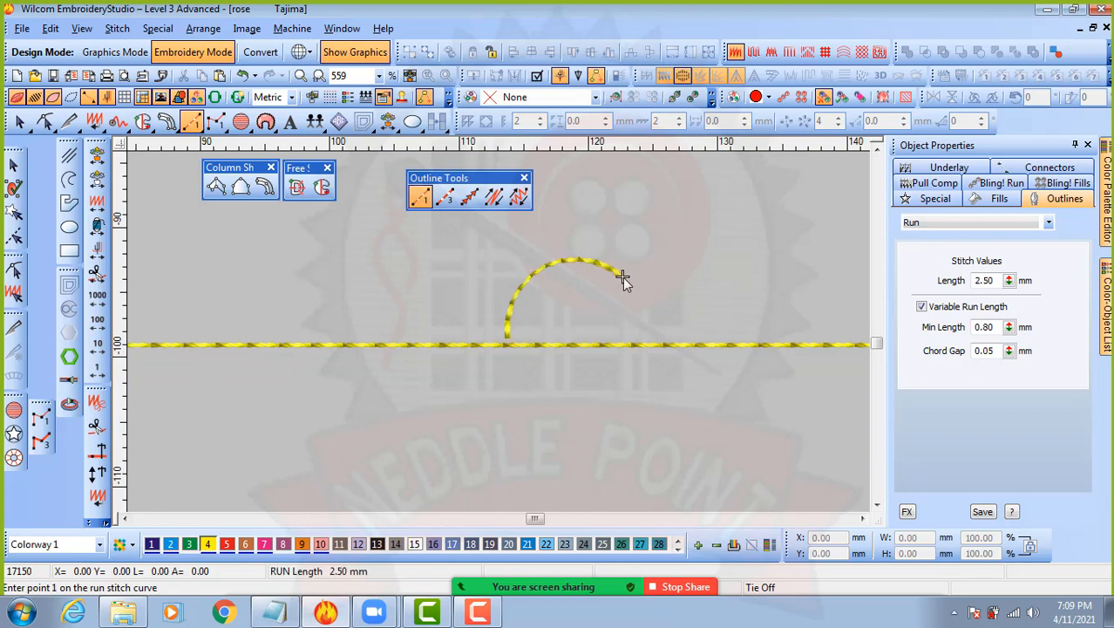
pyautogui.scroll(1, 554, 283)
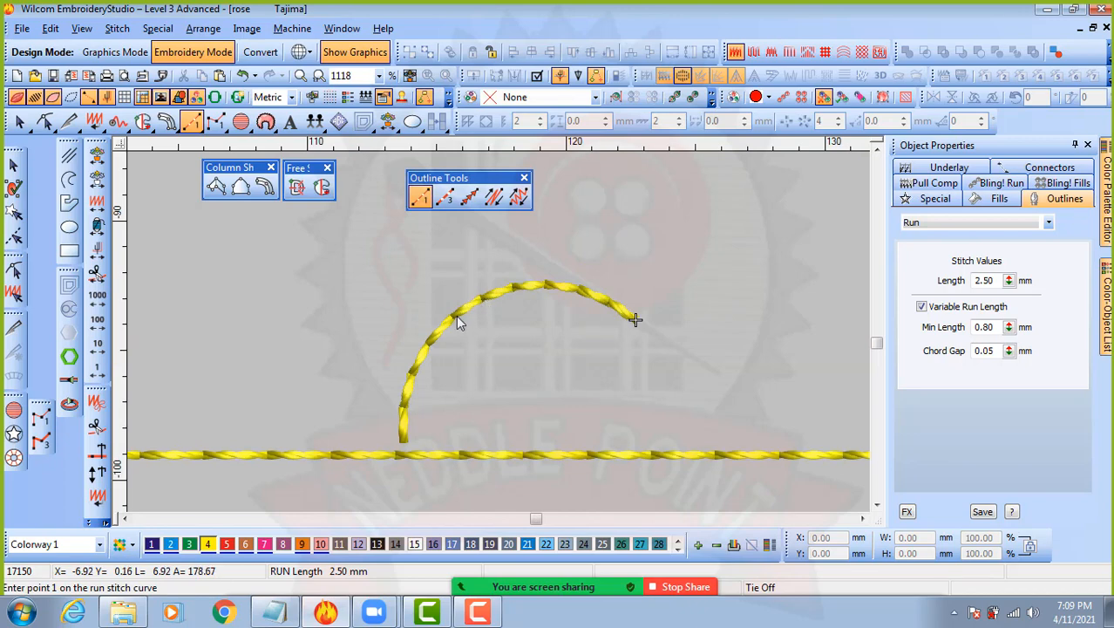
pyautogui.scroll(1, 462, 310)
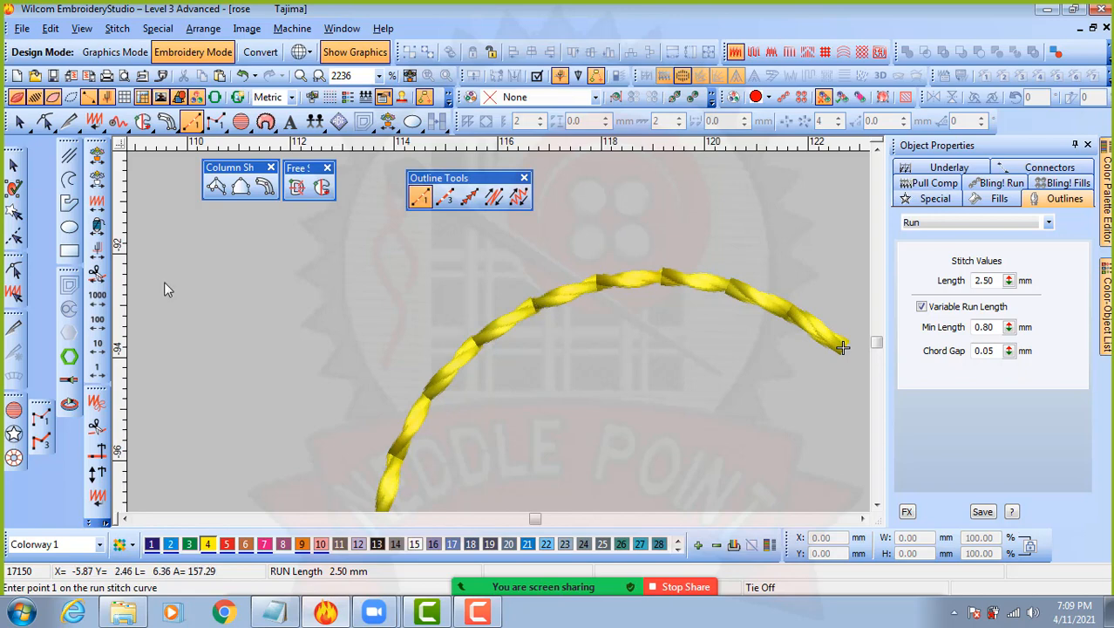
# - Turn off Variable Run Length for the yellow arc and examine its stitches along the curve
pyautogui.click(13, 164)
pyautogui.hotkey('shift', 'z')
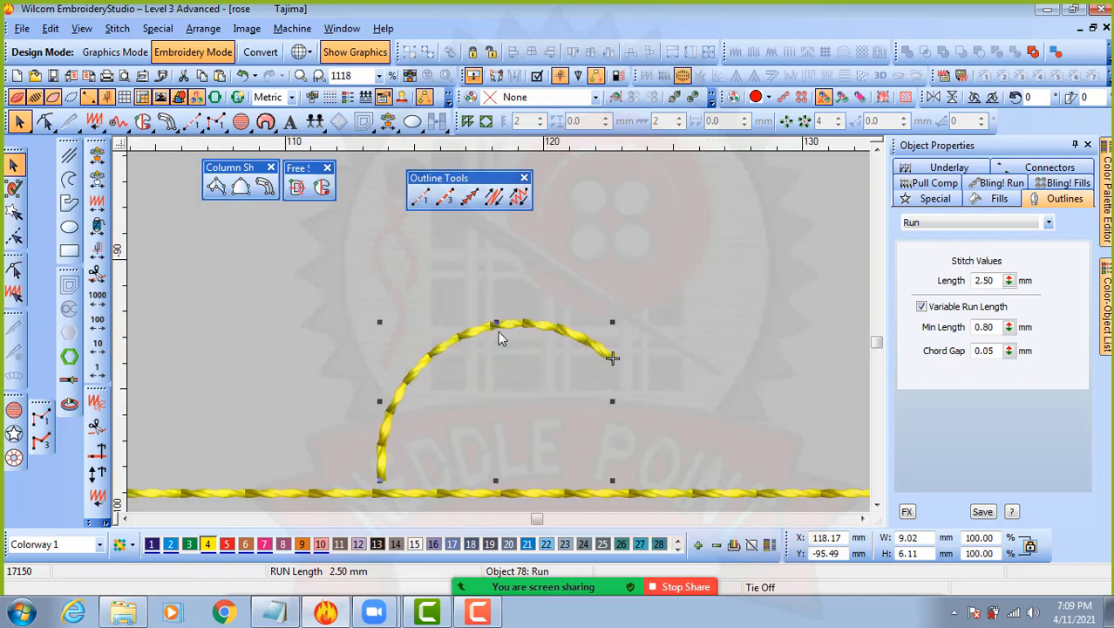
pyautogui.click(937, 310)
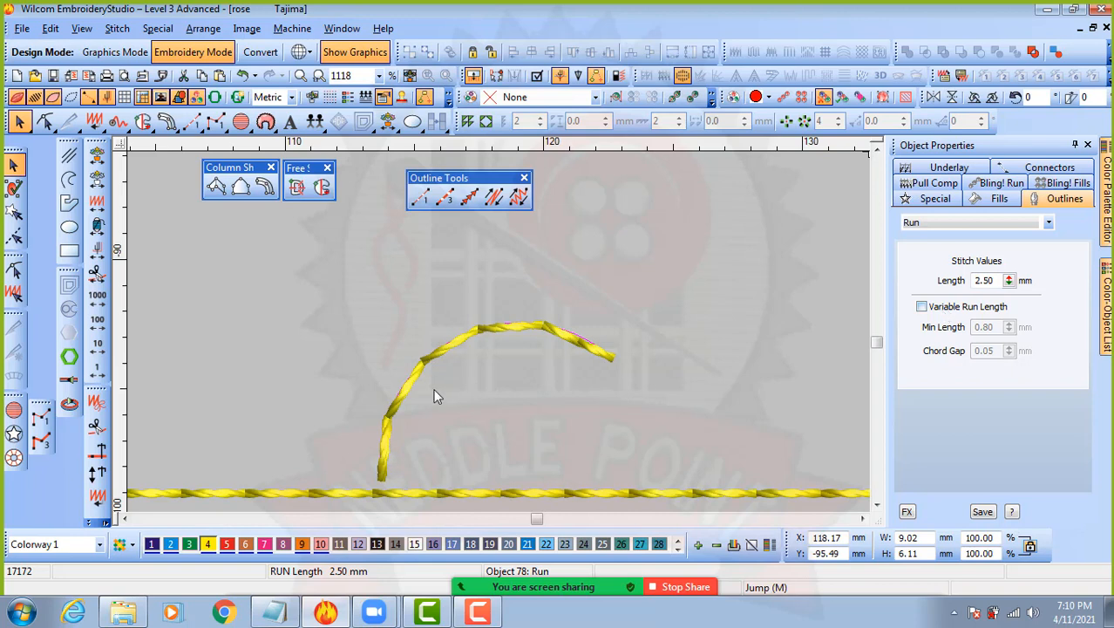
pyautogui.press('z')
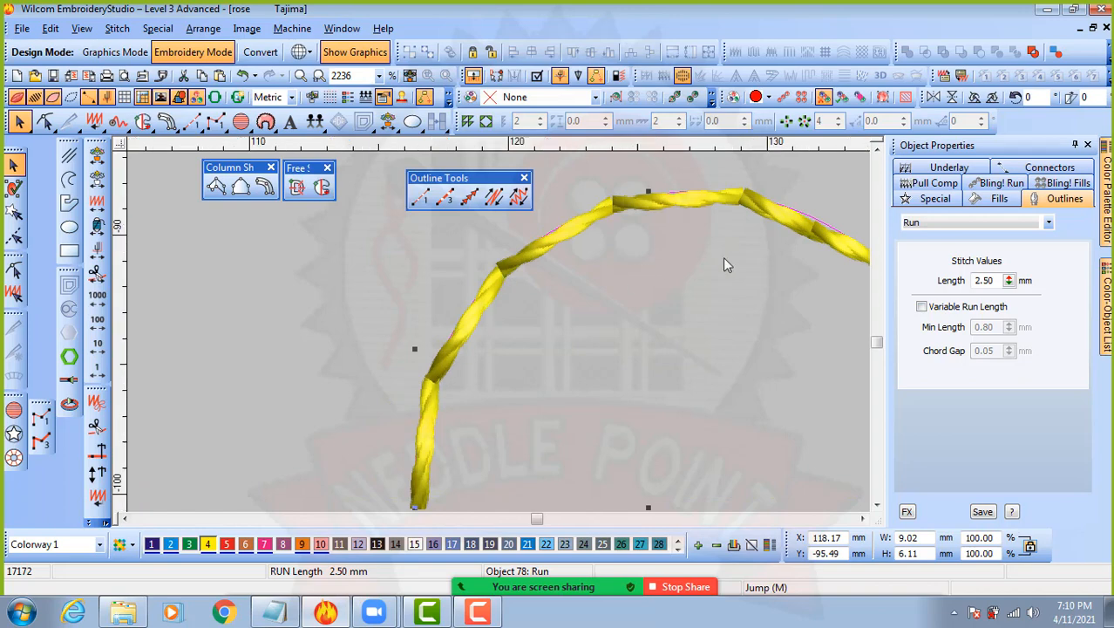
pyautogui.hotkey('shift', 'z')
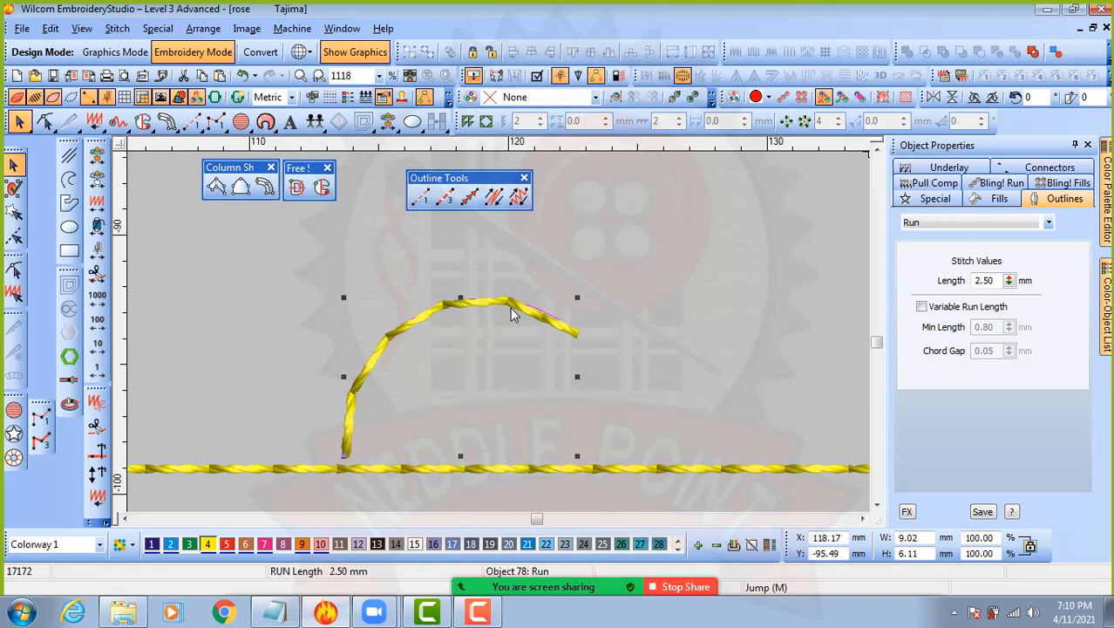
pyautogui.click(519, 351)
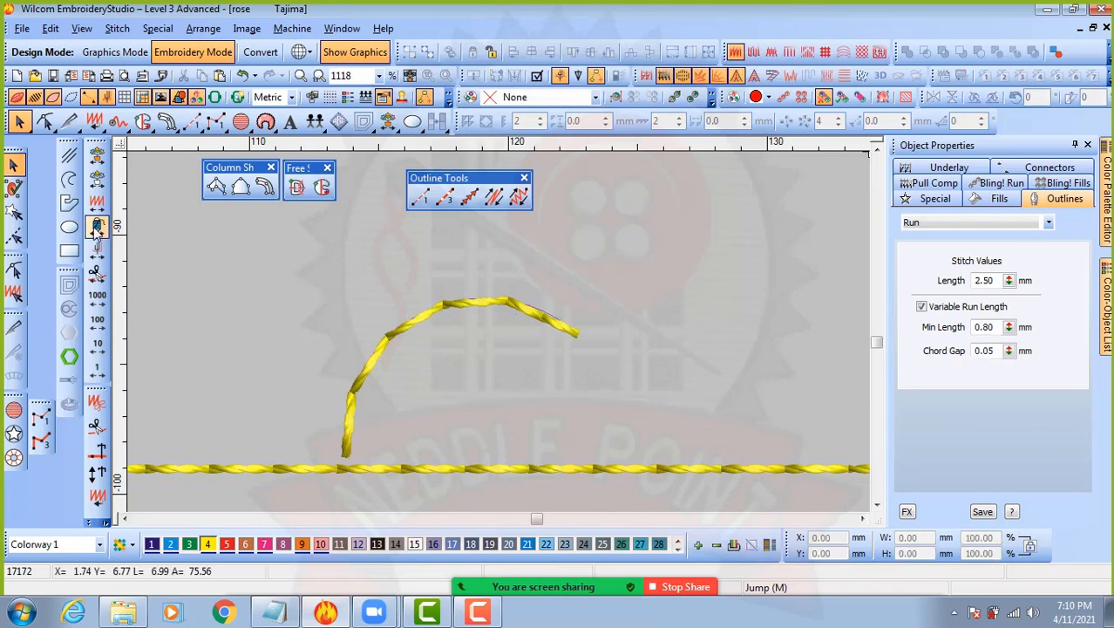
# - Digitize a small satin leaf about 1.2 mm wide and 3.9 mm high beside the arc using Column A
pyautogui.click(216, 186)
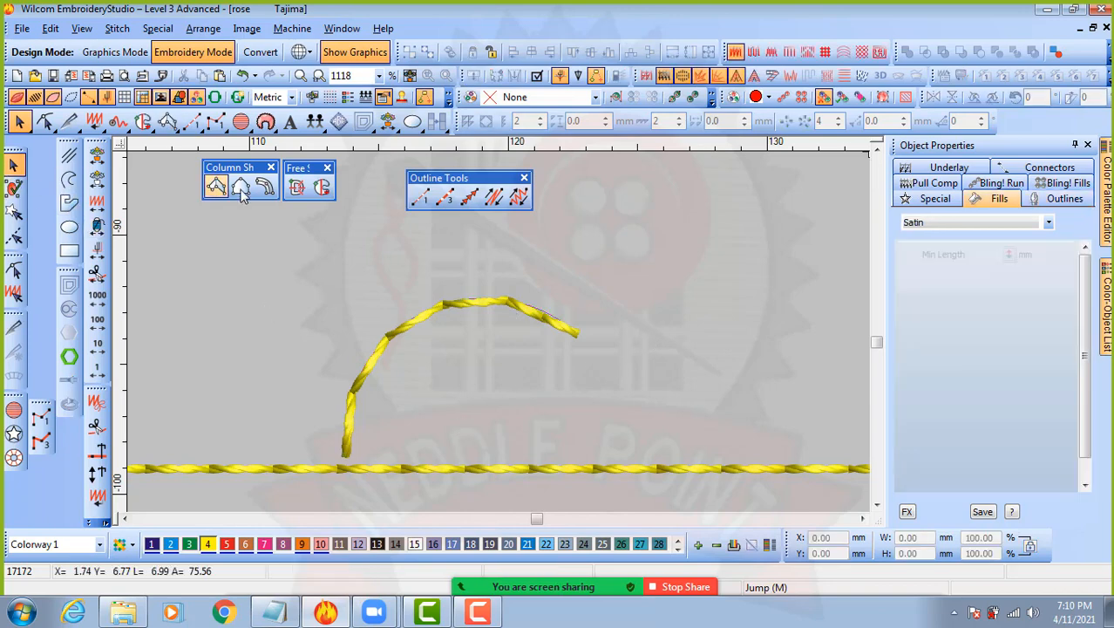
pyautogui.click(705, 340)
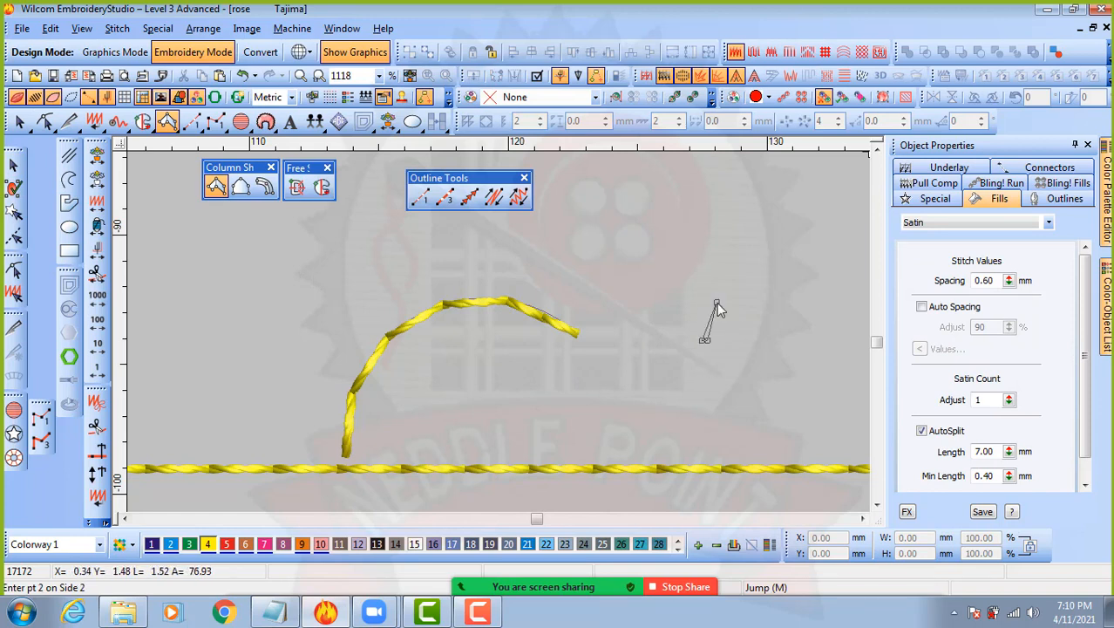
pyautogui.click(716, 302)
pyautogui.click(686, 302)
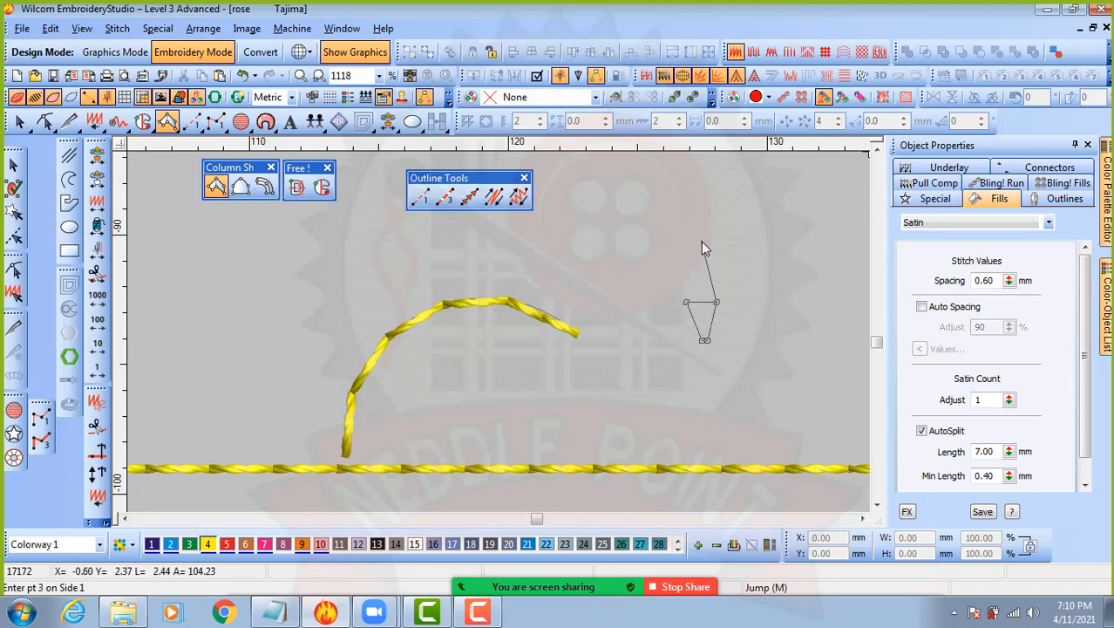
pyautogui.click(700, 242)
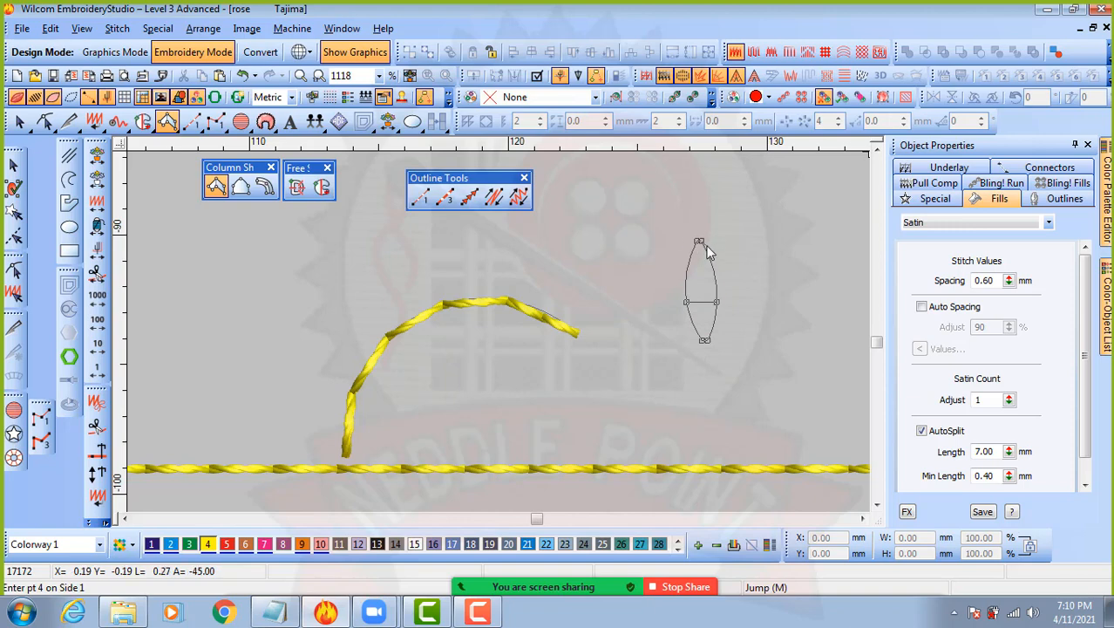
pyautogui.press('Return')
pyautogui.press('Escape')
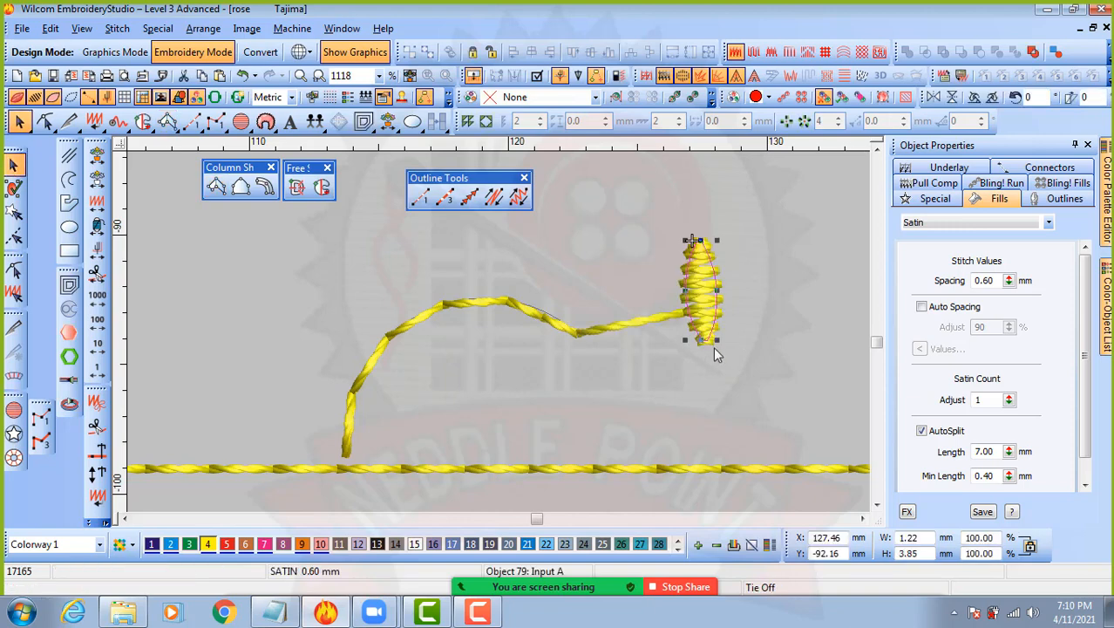
# - Reshape the satin leaf to about 2.4 mm wide and 5.4 mm high and recolour it with green colour 3
pyautogui.press('h')
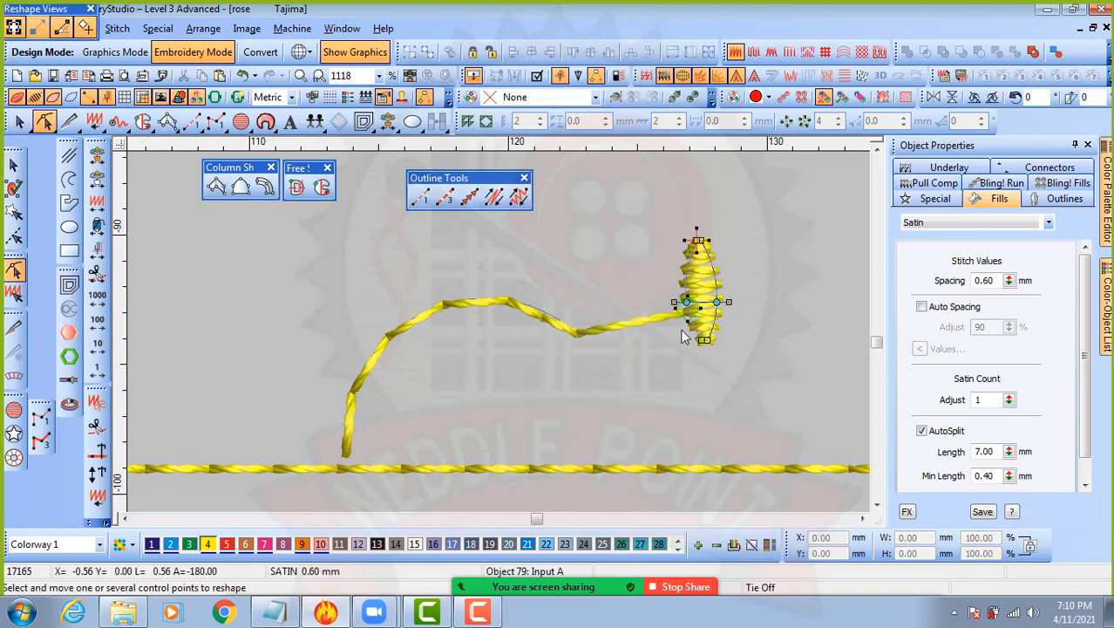
pyautogui.moveTo(703, 340); pyautogui.dragTo(703, 380)
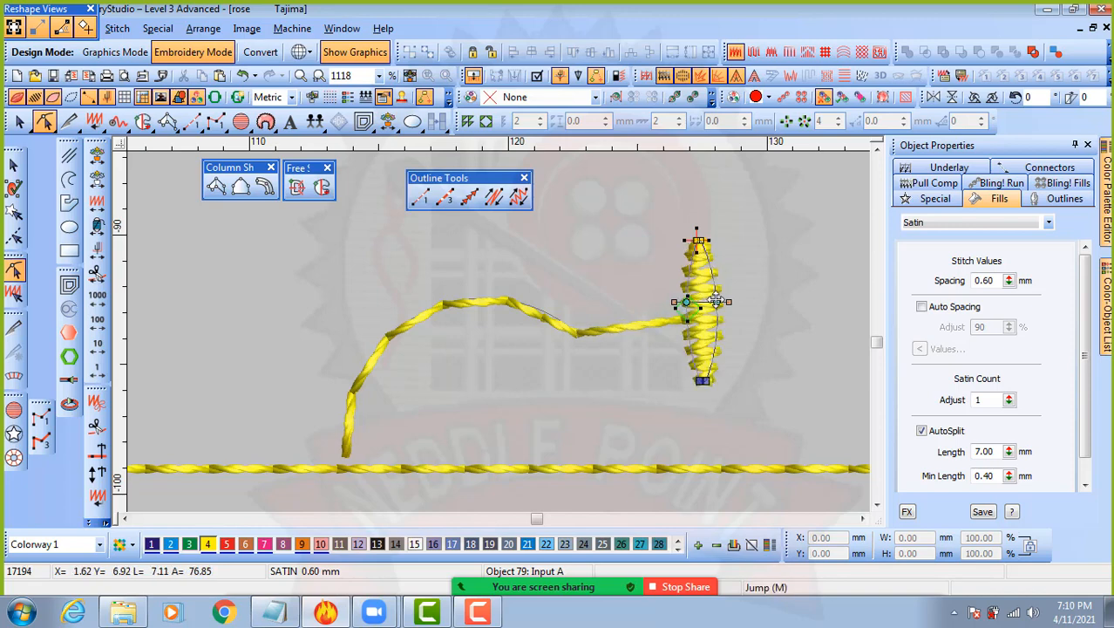
pyautogui.moveTo(715, 299); pyautogui.dragTo(669, 304)
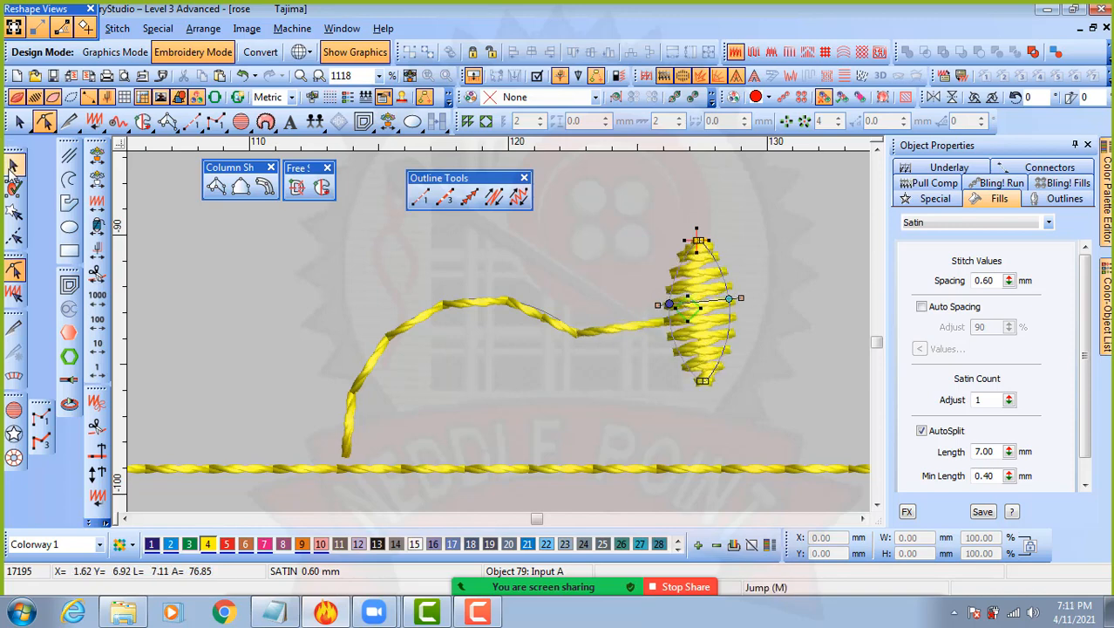
pyautogui.click(13, 166)
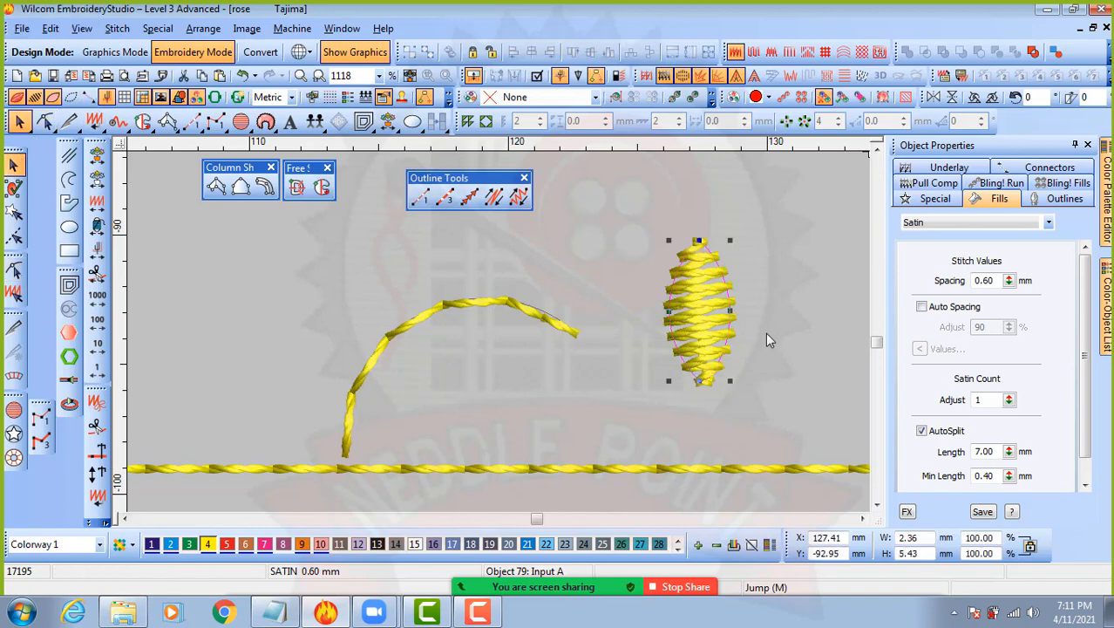
pyautogui.click(188, 545)
pyautogui.click(621, 385)
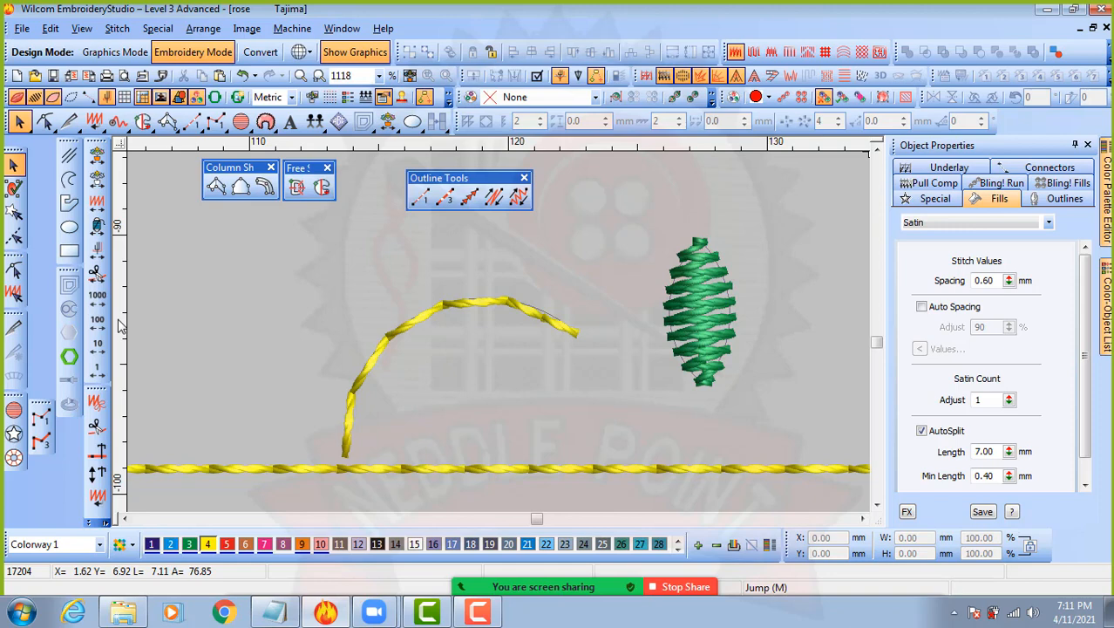
# - Trace a closed yellow run-stitch outline about 2.5 by 5.6 mm around the edge of the green leaf
pyautogui.click(419, 197)
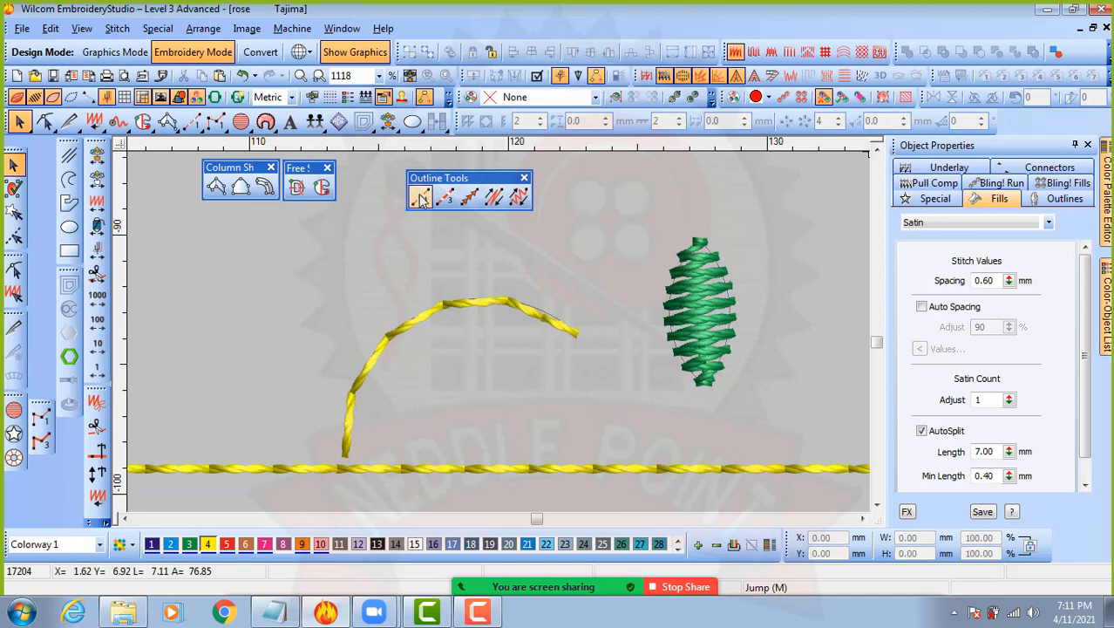
pyautogui.click(708, 392)
pyautogui.click(734, 325)
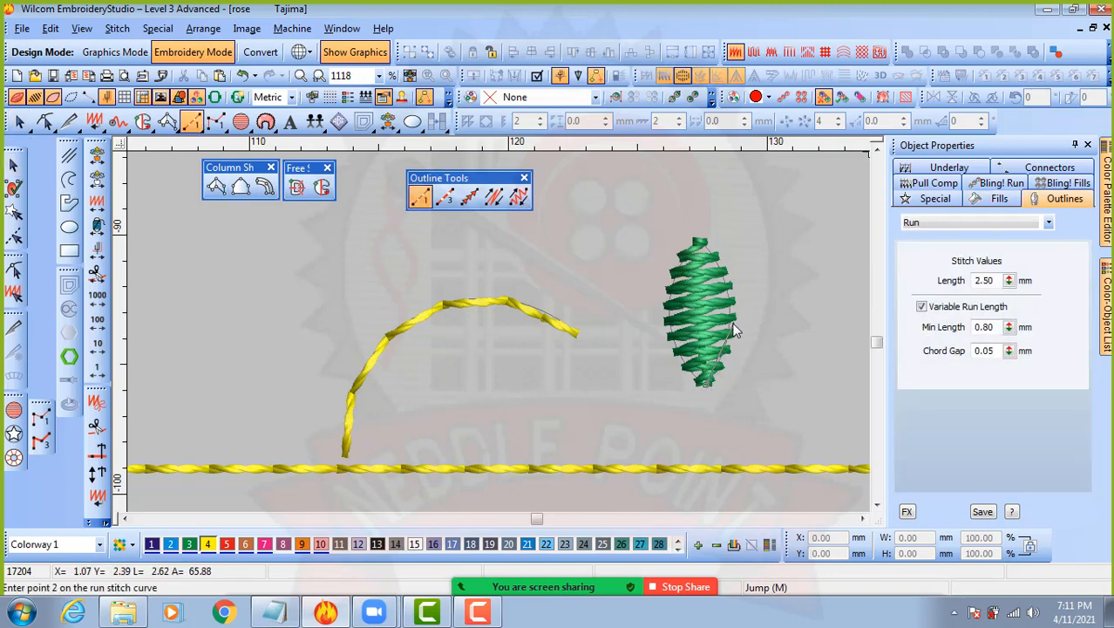
pyautogui.click(698, 240)
pyautogui.click(669, 305)
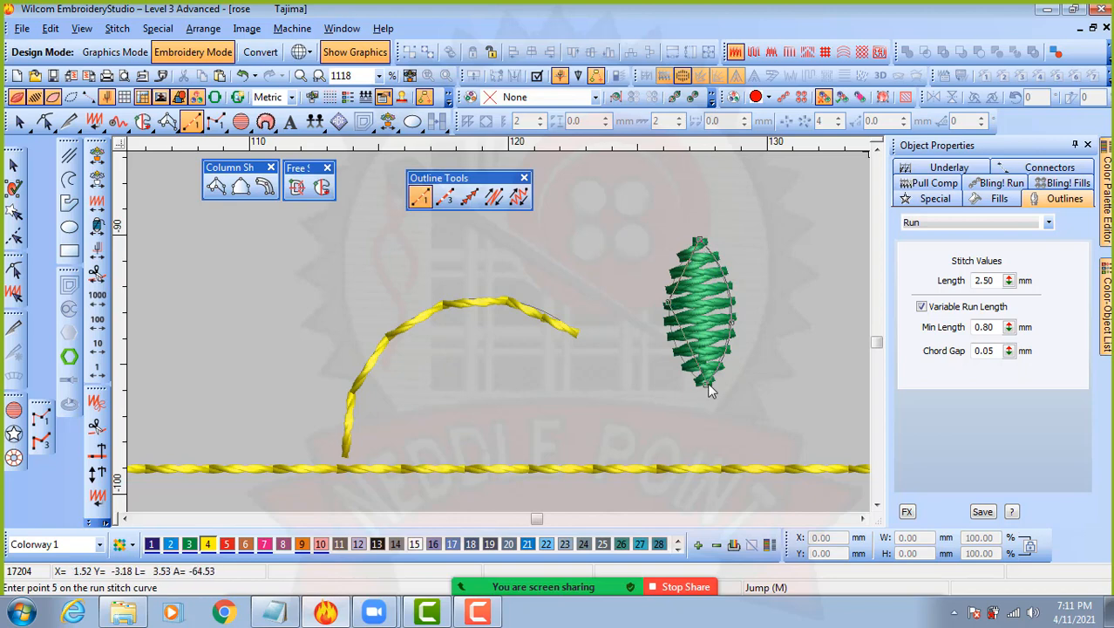
pyautogui.click(706, 385)
pyautogui.press('Return')
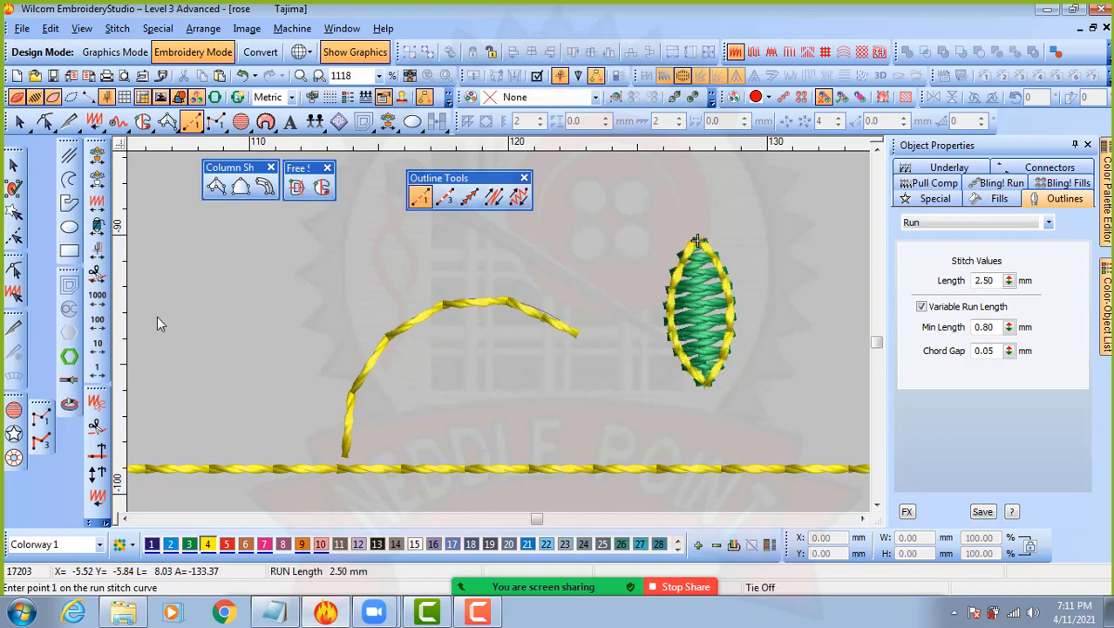
# - Examine the yellow leaf outline closely and move it about 4.3 mm to the right, clear of the green leaf
pyautogui.click(13, 165)
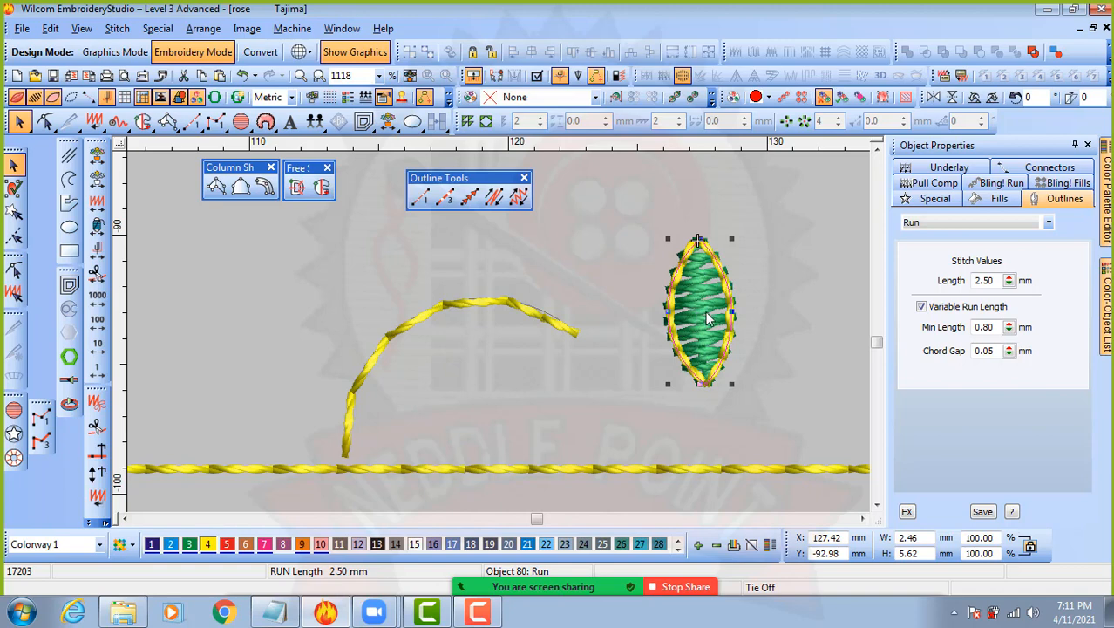
pyautogui.click(756, 276)
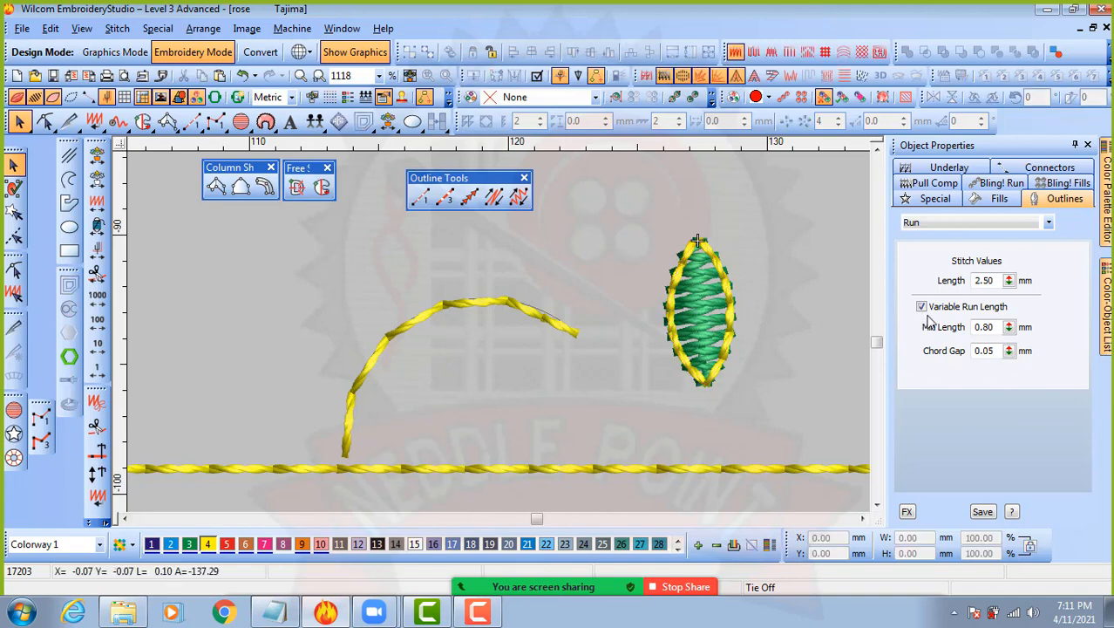
pyautogui.click(730, 290)
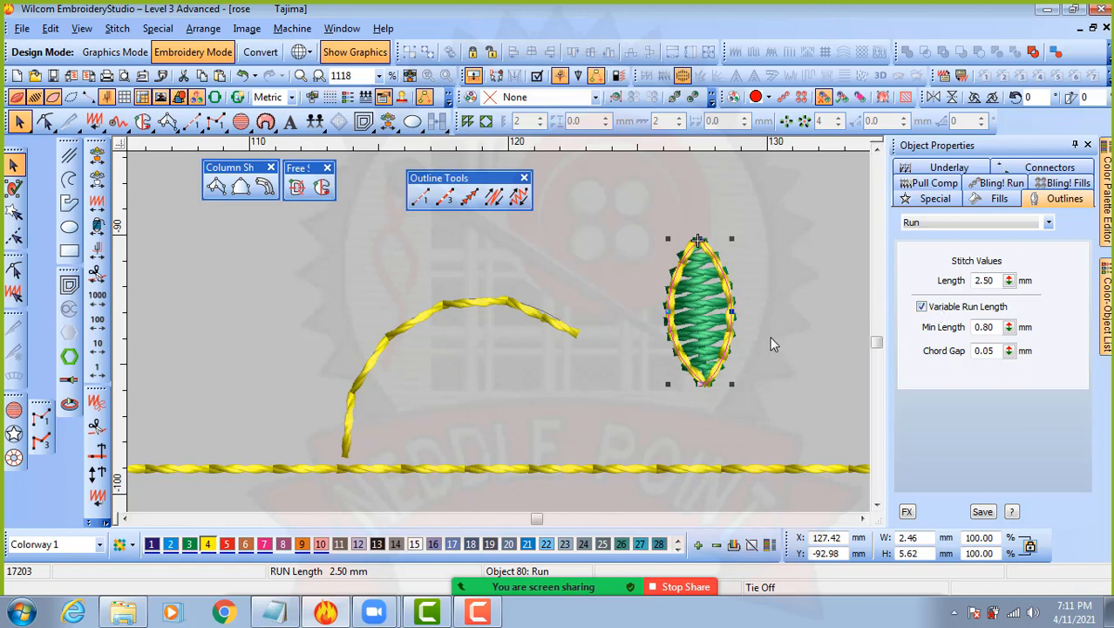
pyautogui.press('z')
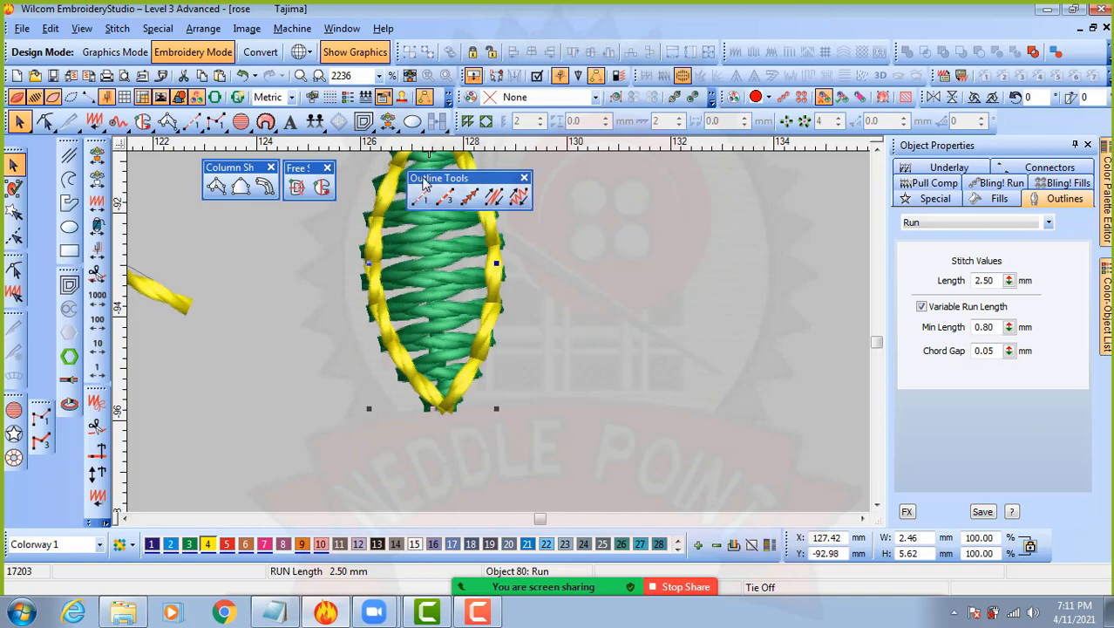
pyautogui.hotkey('shift', 'z')
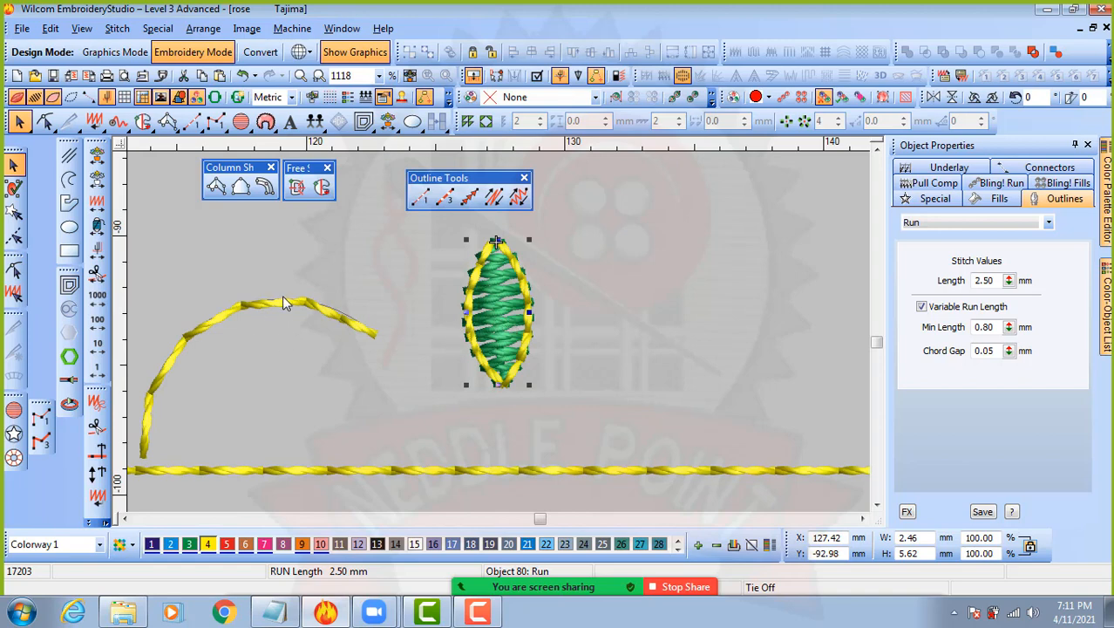
pyautogui.moveTo(533, 290); pyautogui.dragTo(643, 286)
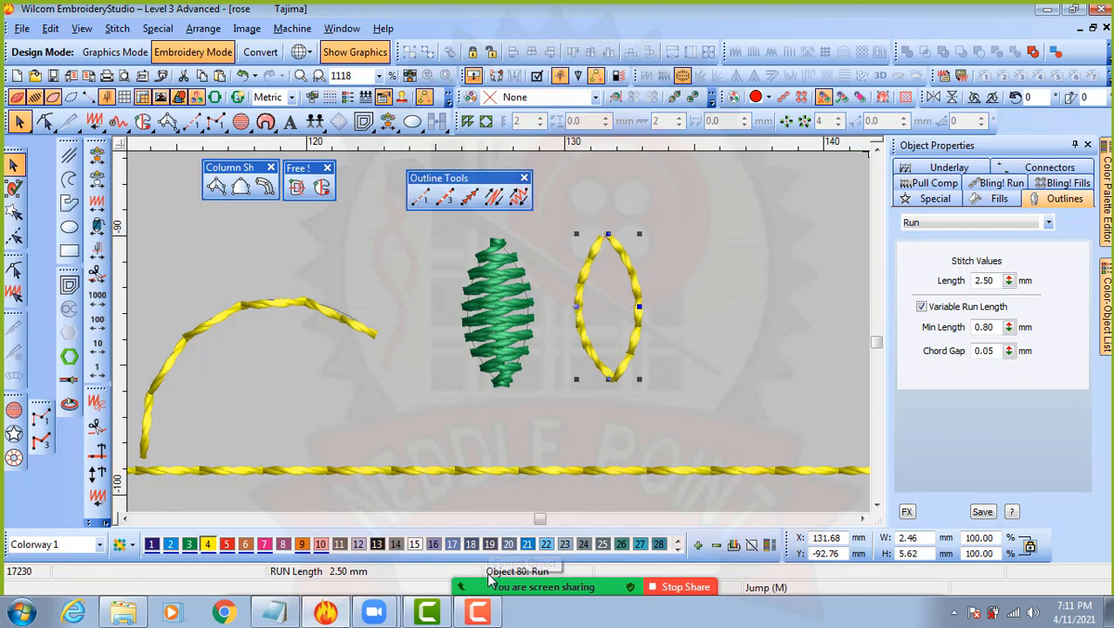
pyautogui.moveTo(491, 572)
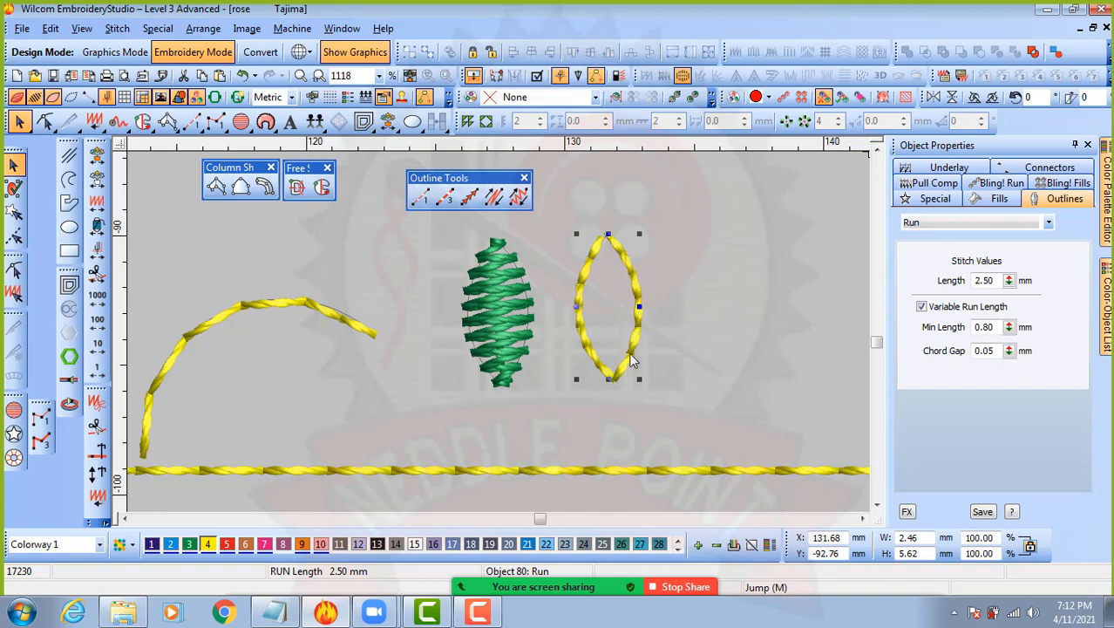
# - Set the leaf outline's minimum run length to 1.5 mm
pyautogui.moveTo(996, 327); pyautogui.dragTo(954, 326)
pyautogui.write('1.5')
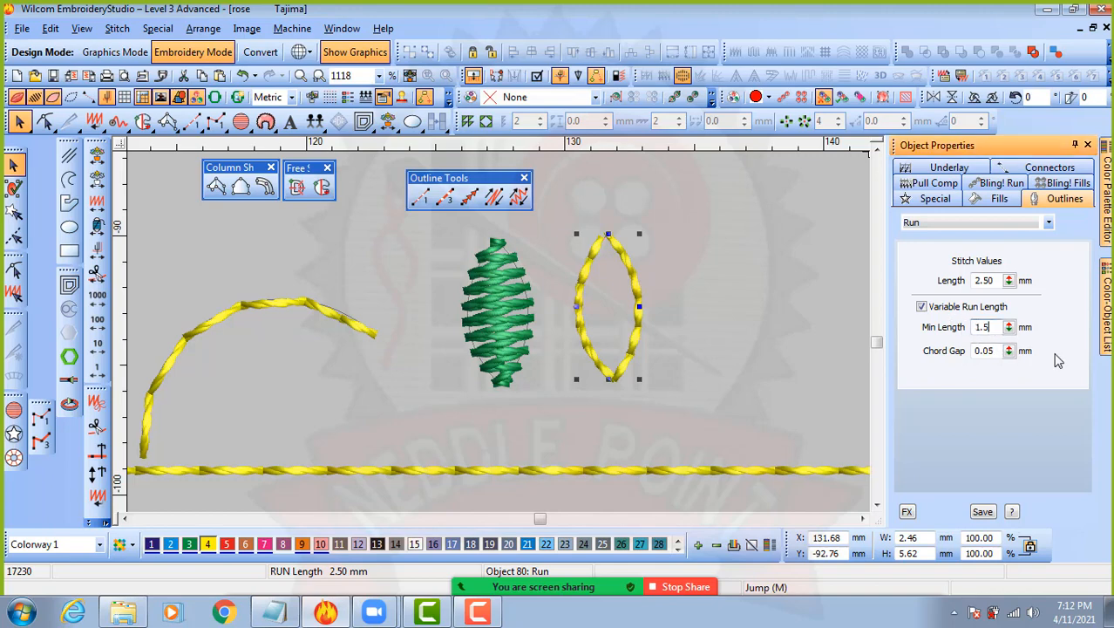
pyautogui.press('Return')
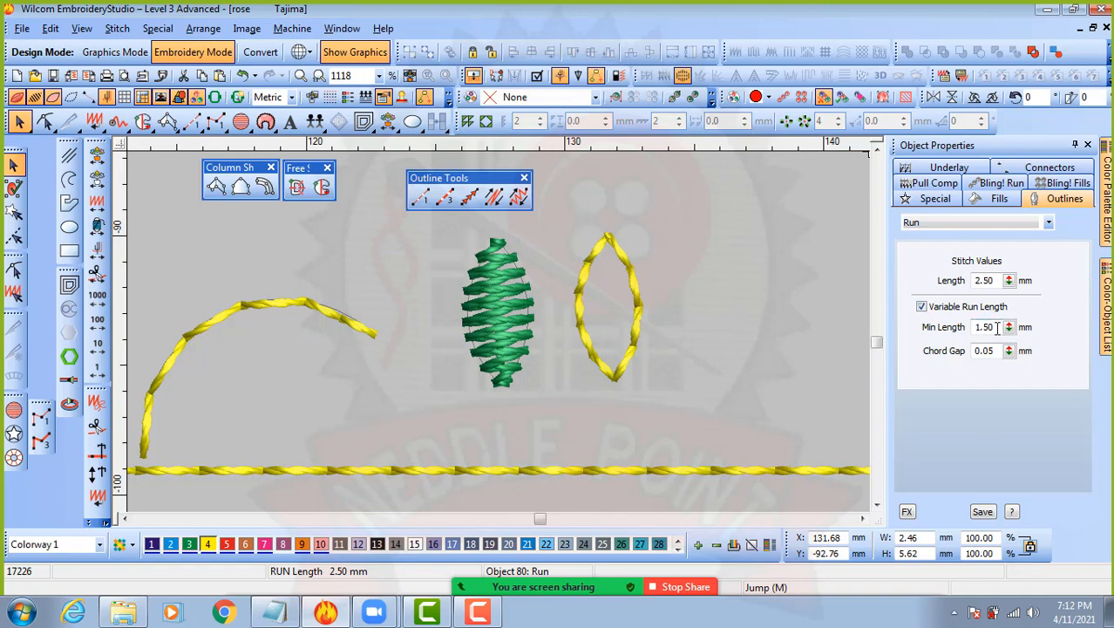
# - Turn off Variable Run Length for the yellow leaf outline and move it back onto the green leaf
pyautogui.moveTo(997, 327); pyautogui.dragTo(970, 327)
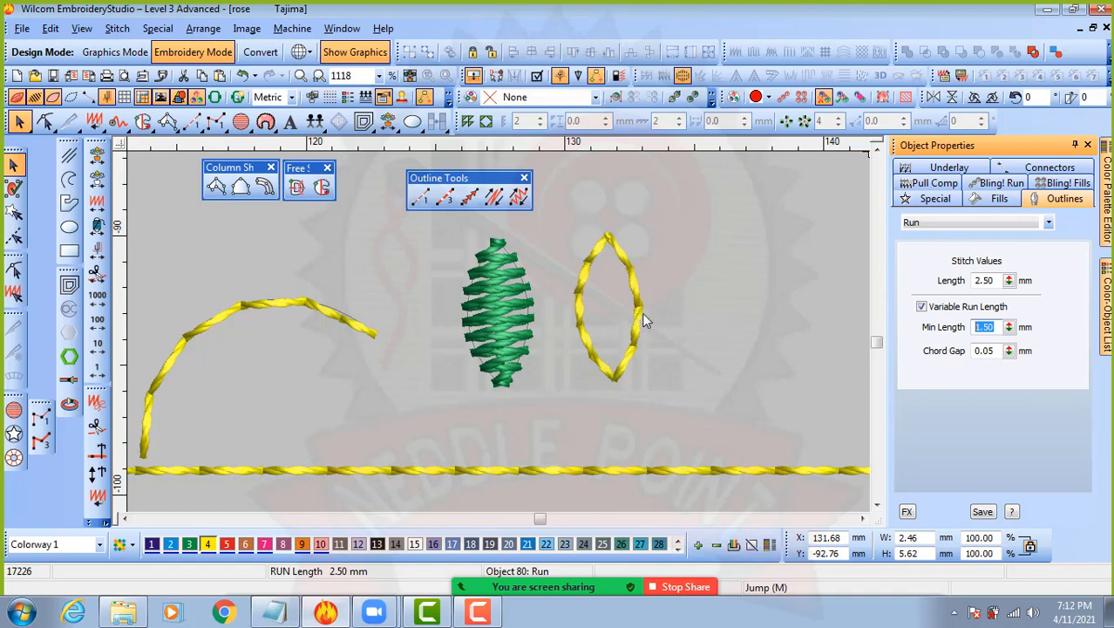
pyautogui.click(922, 306)
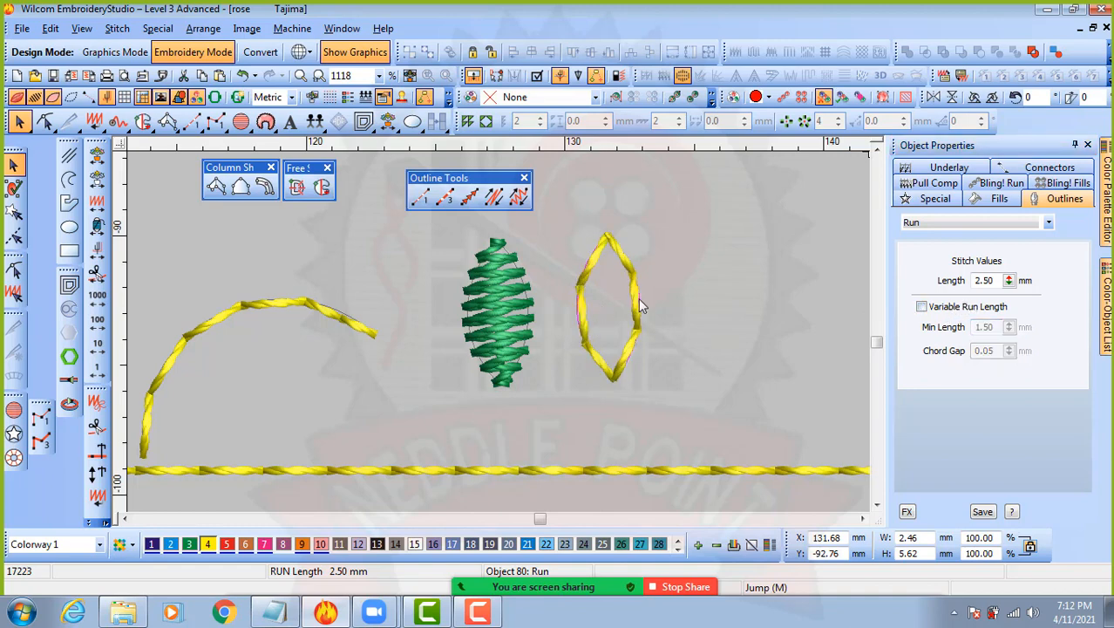
pyautogui.moveTo(634, 305); pyautogui.dragTo(524, 310)
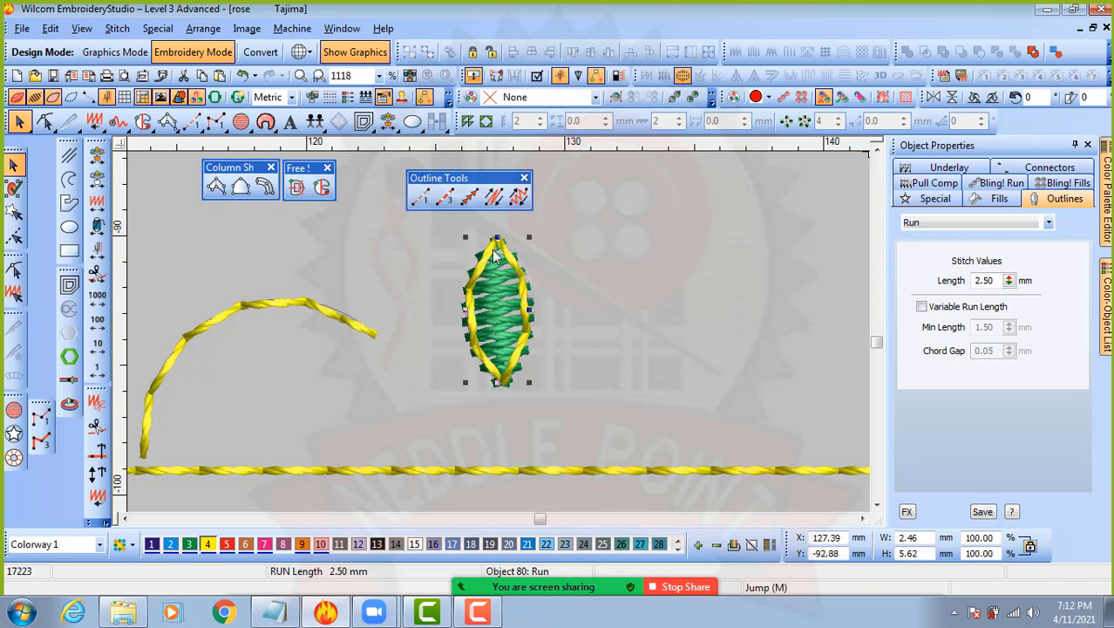
# - Place a copy of the outlined leaf about 4.5 mm to its right and enable Variable Run Length with a 0.80 mm minimum on its outline
pyautogui.moveTo(561, 231); pyautogui.dragTo(614, 297)
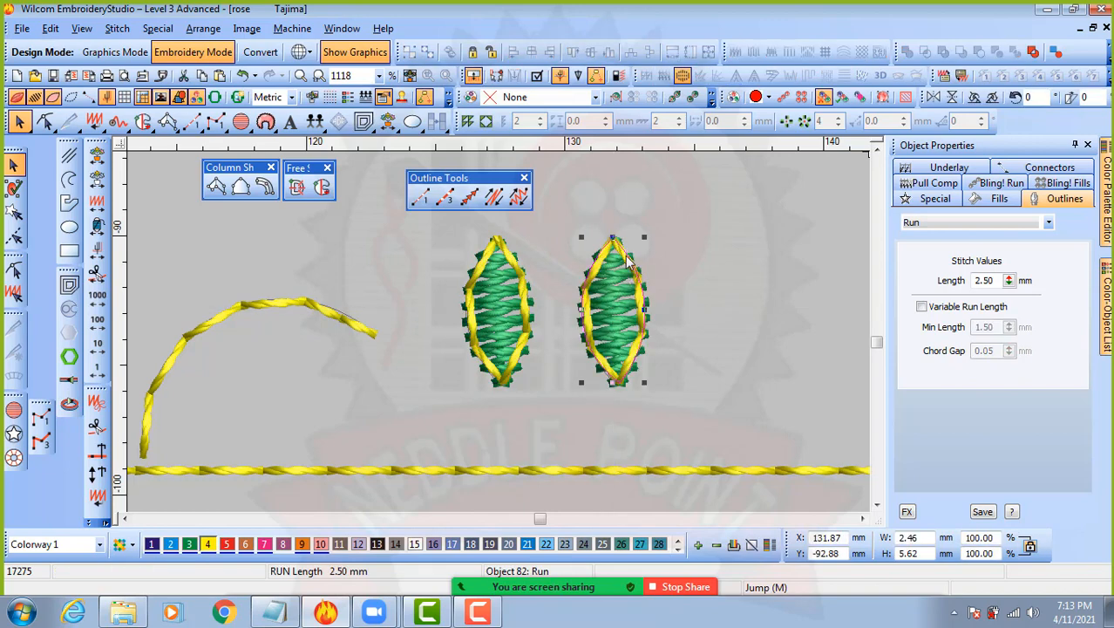
pyautogui.click(921, 306)
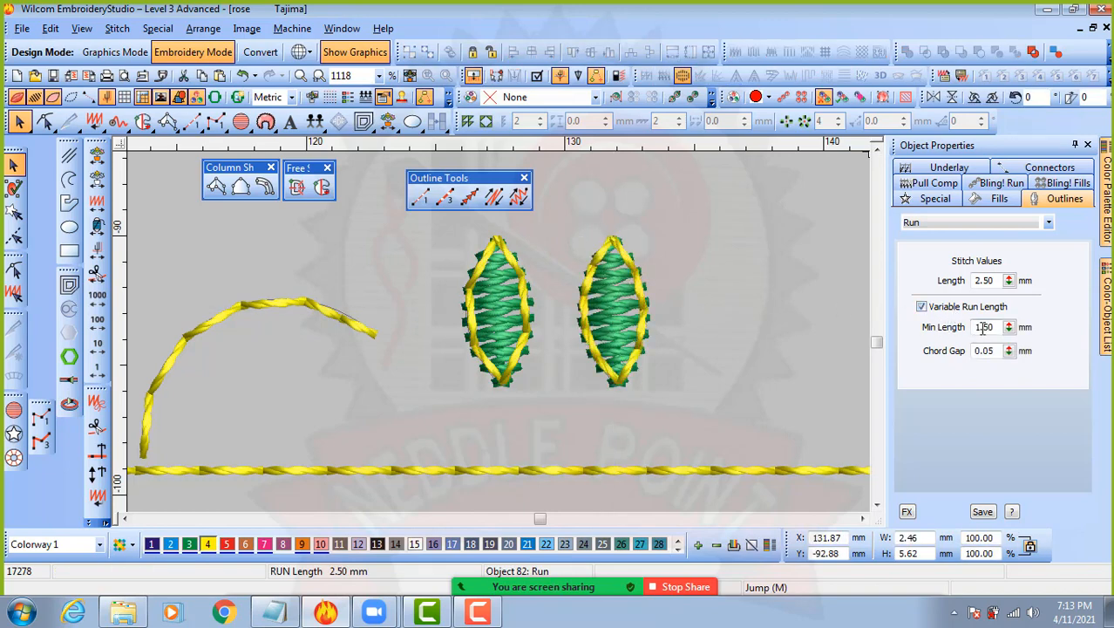
pyautogui.moveTo(1000, 326); pyautogui.dragTo(932, 333)
pyautogui.write('.80')
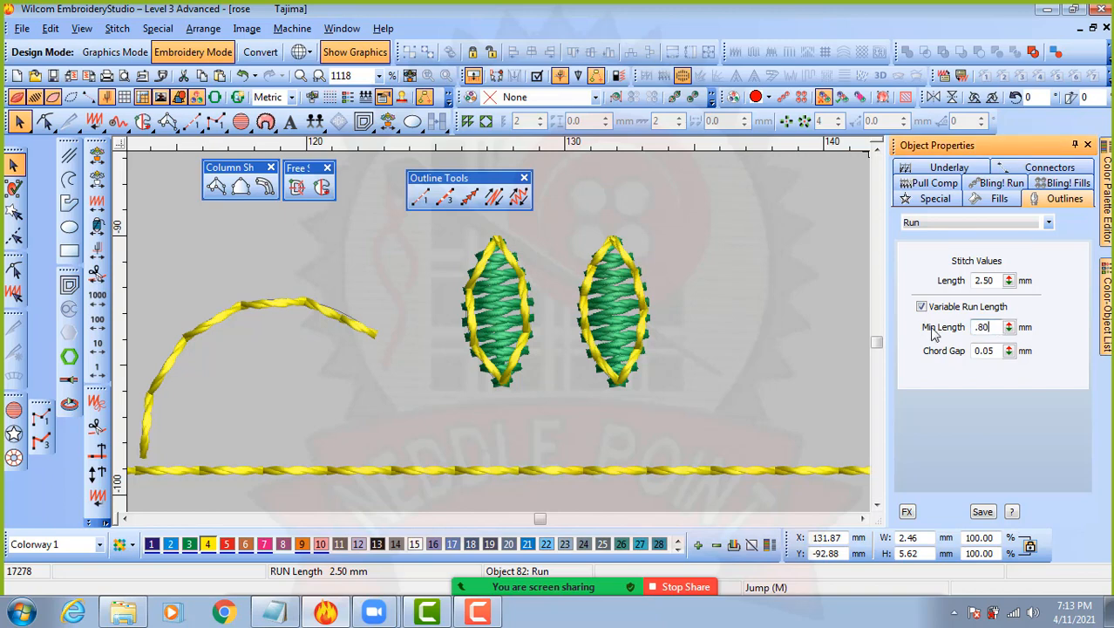
pyautogui.press('Return')
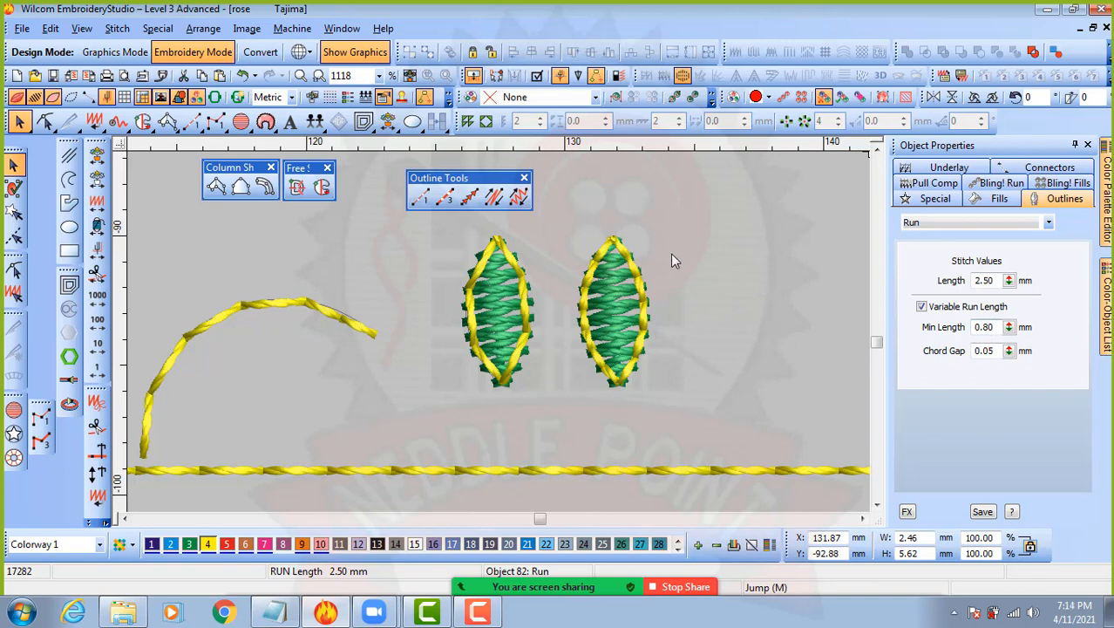
# - Copy the second outlined leaf about 3.9 mm to its right and set the copy's outline minimum run length to 1.5 mm
pyautogui.moveTo(703, 217); pyautogui.dragTo(567, 415)
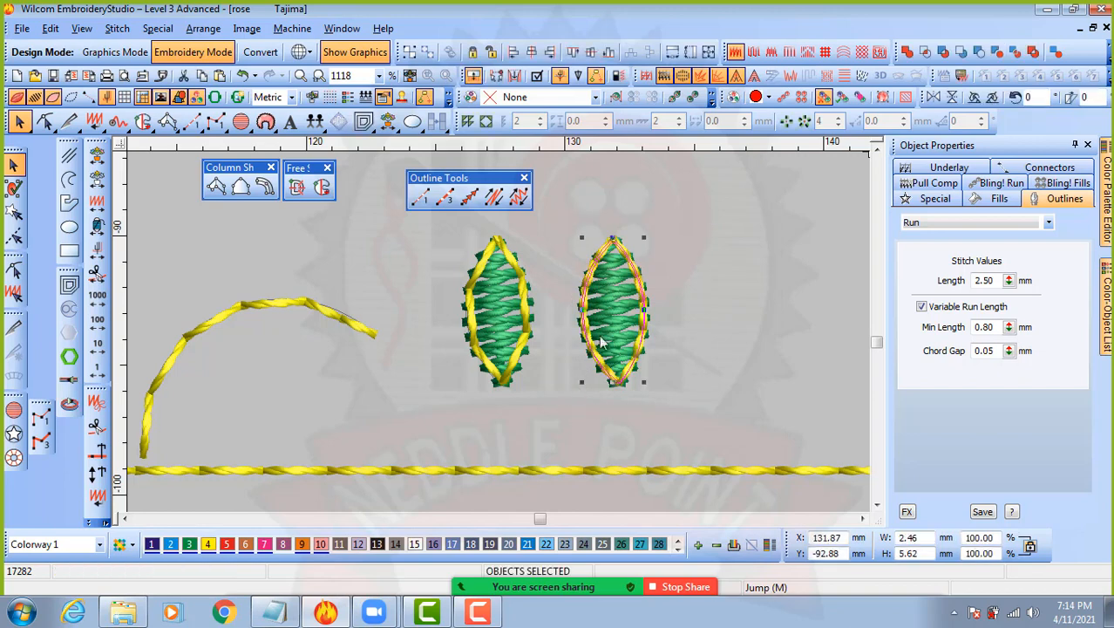
pyautogui.moveTo(618, 330); pyautogui.dragTo(714, 328)
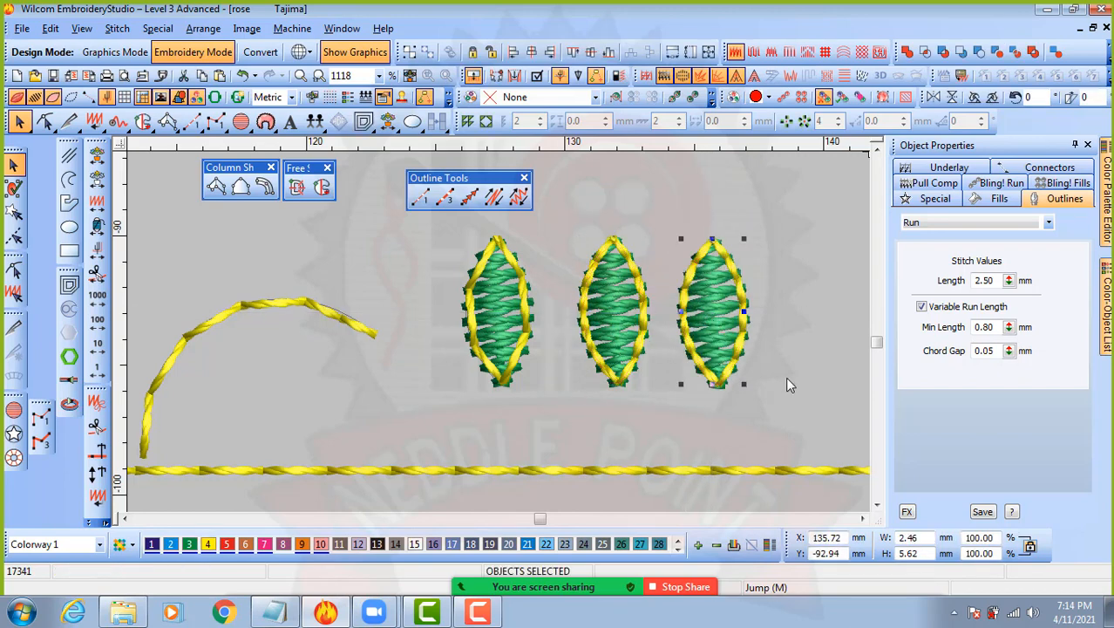
pyautogui.click(743, 305)
pyautogui.moveTo(995, 327); pyautogui.dragTo(896, 336)
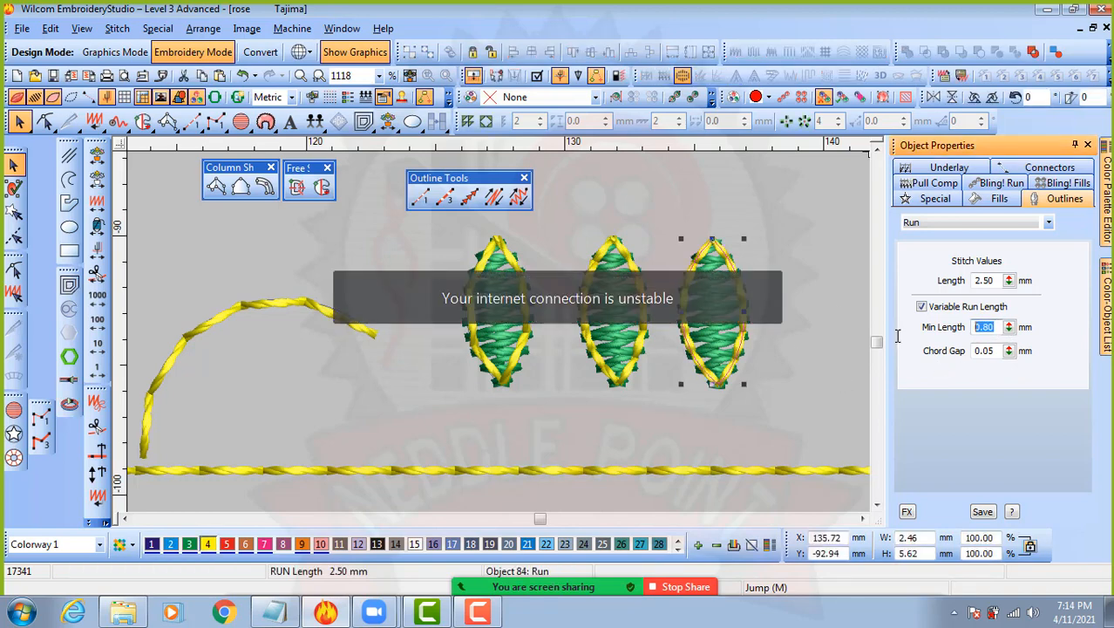
pyautogui.write('1.5')
pyautogui.press('Return')
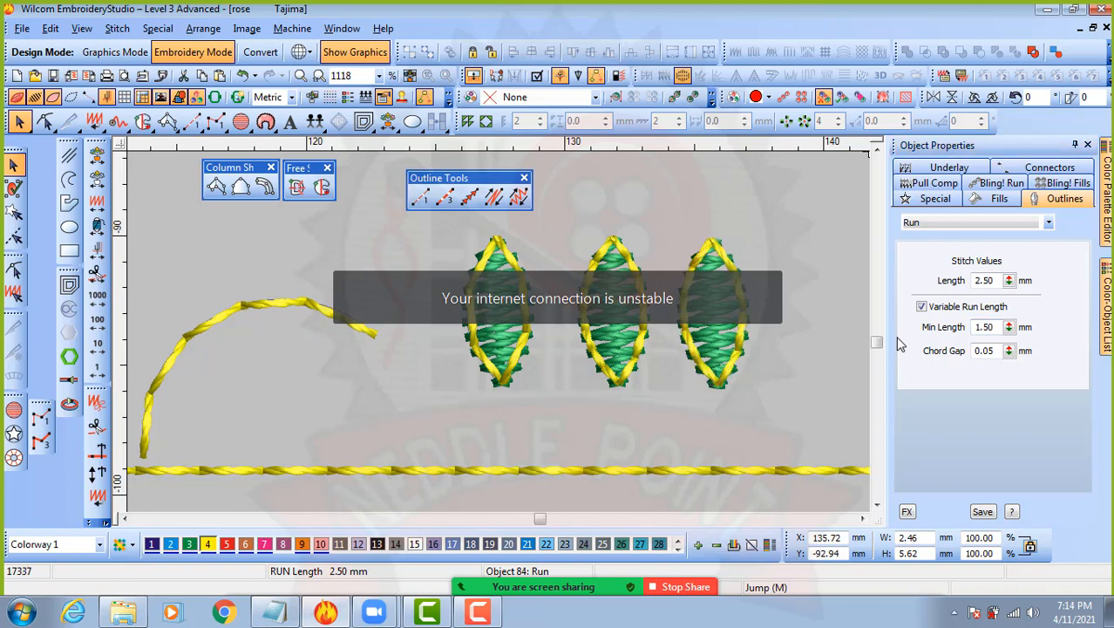
pyautogui.click(796, 343)
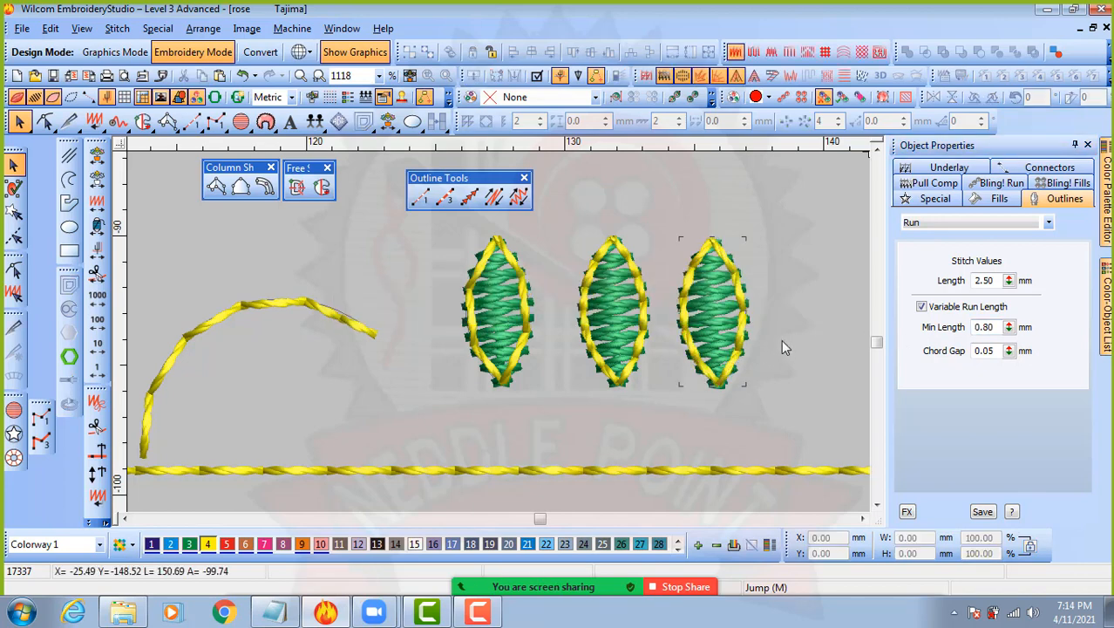
# - Compare the Variable Run Length settings of the yellow outlines on the three leaves
pyautogui.click(520, 275)
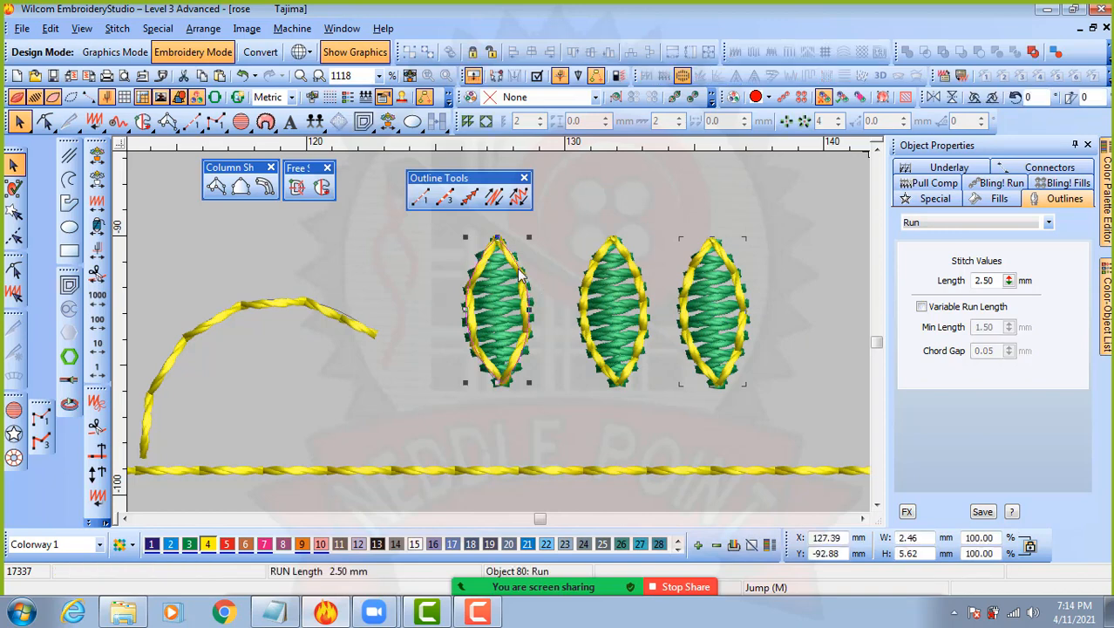
pyautogui.click(592, 277)
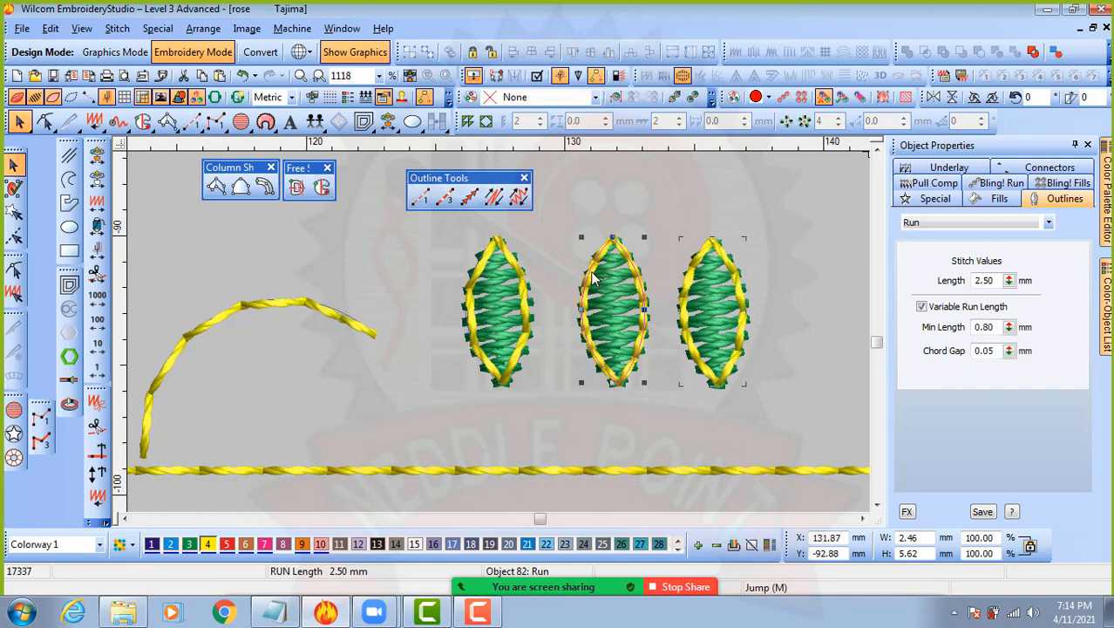
pyautogui.click(693, 277)
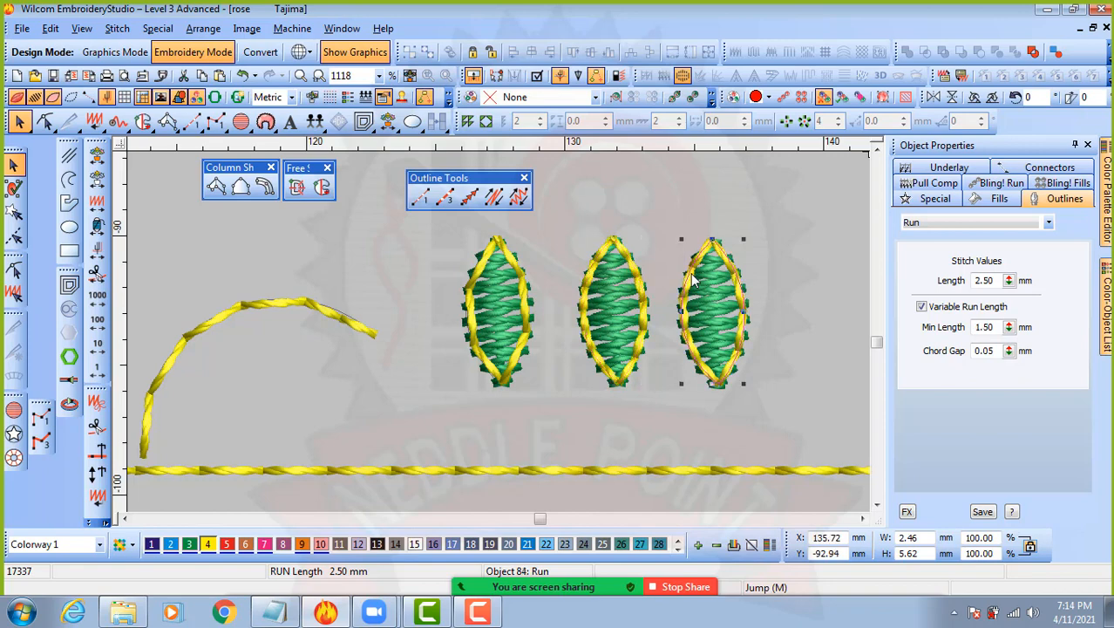
pyautogui.click(801, 307)
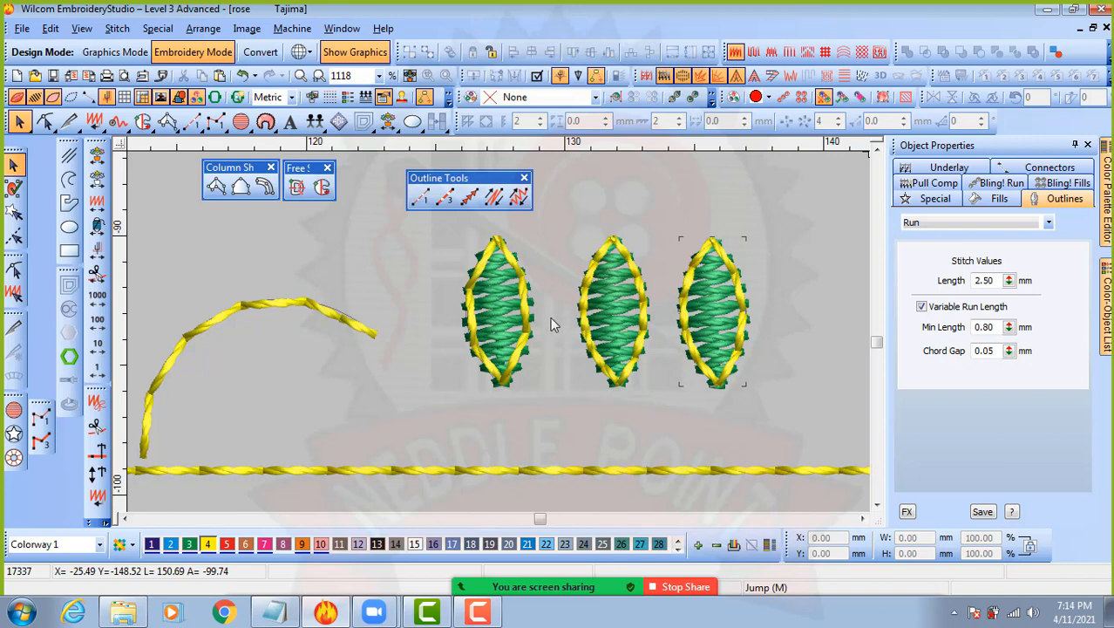
# - Check the first leaf outline's stitch count in the Process dialog, leaving its values unchanged
pyautogui.click(523, 282)
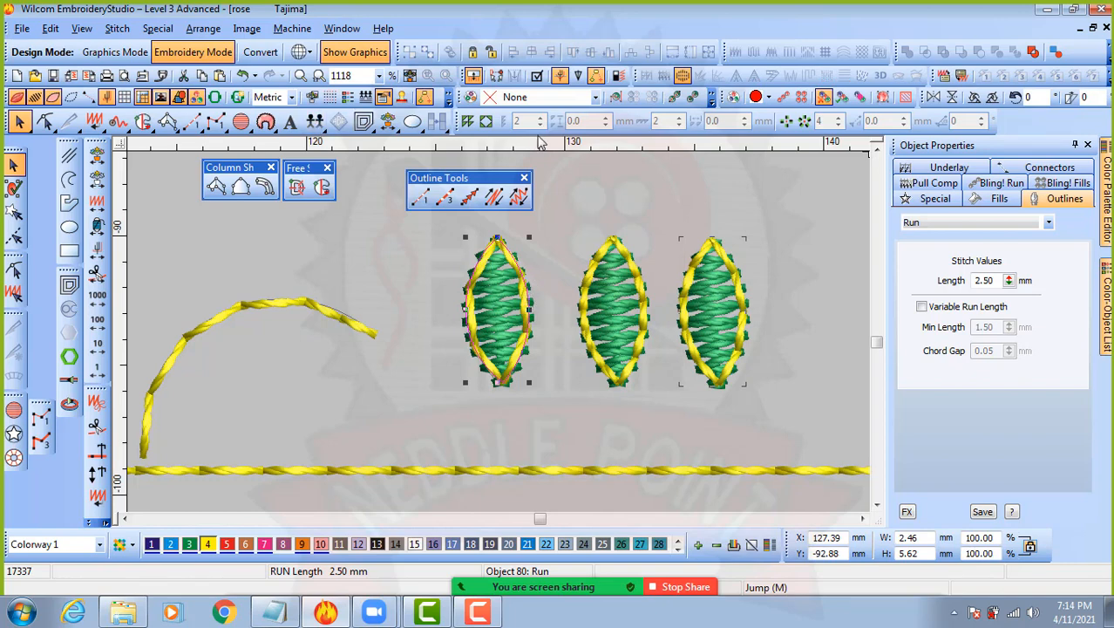
pyautogui.click(620, 78)
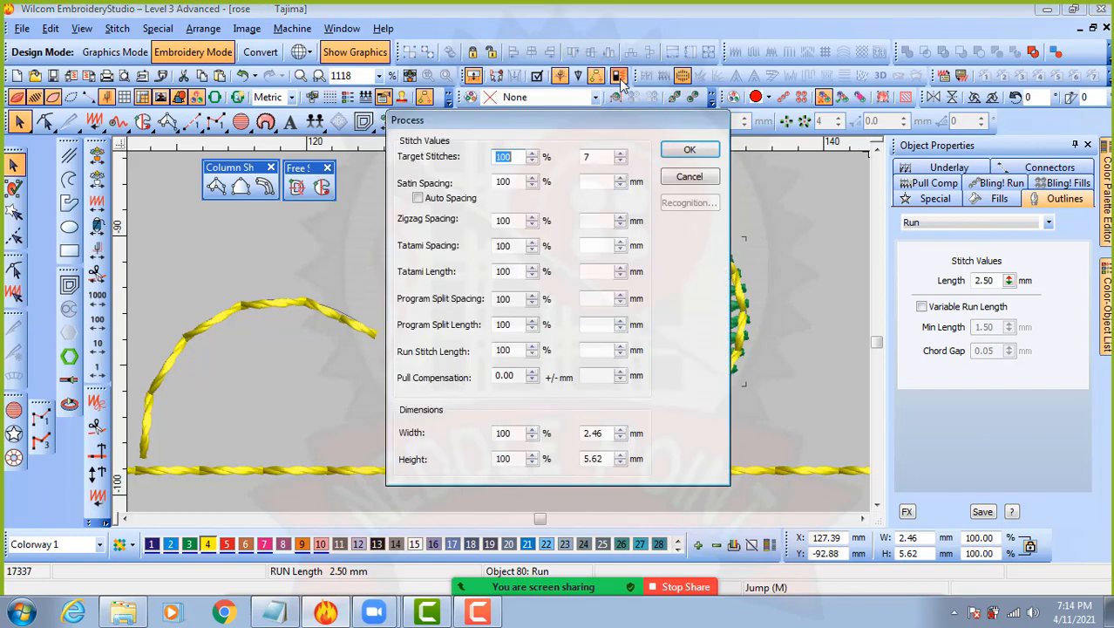
pyautogui.moveTo(612, 122); pyautogui.dragTo(341, 138)
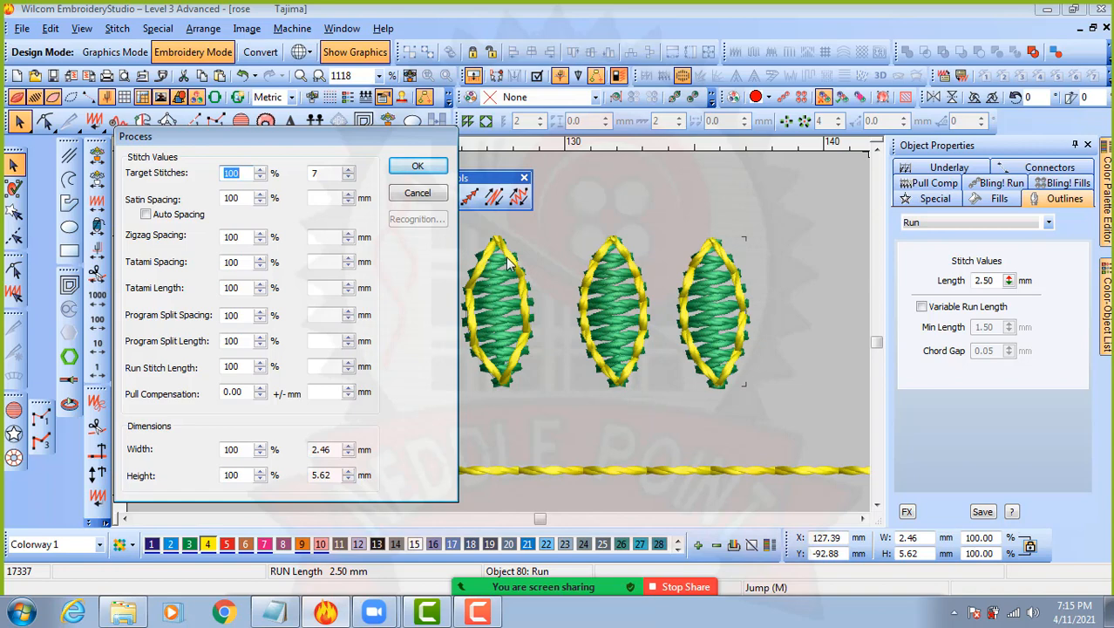
pyautogui.click(315, 172)
pyautogui.click(409, 199)
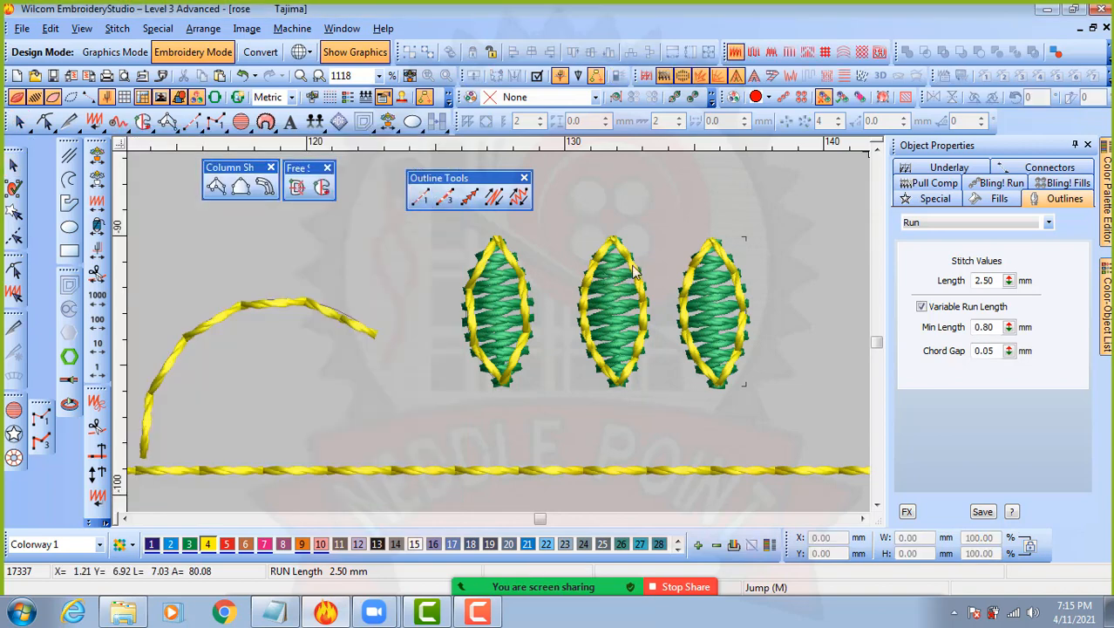
# - Check the middle leaf outline's stitch count in the Process dialog
pyautogui.click(635, 271)
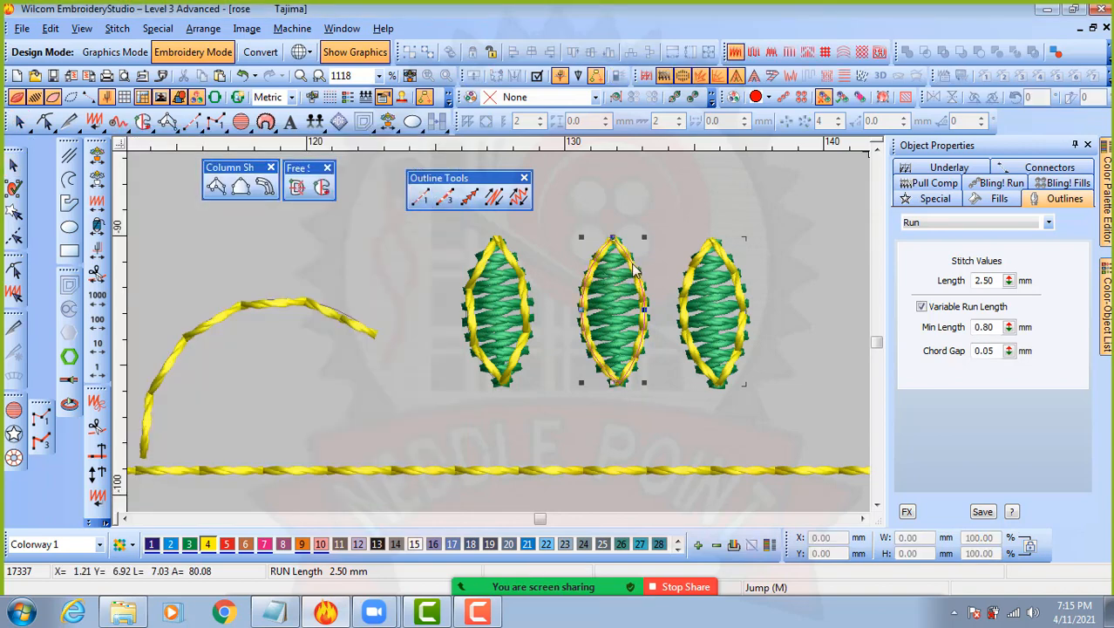
pyautogui.click(618, 78)
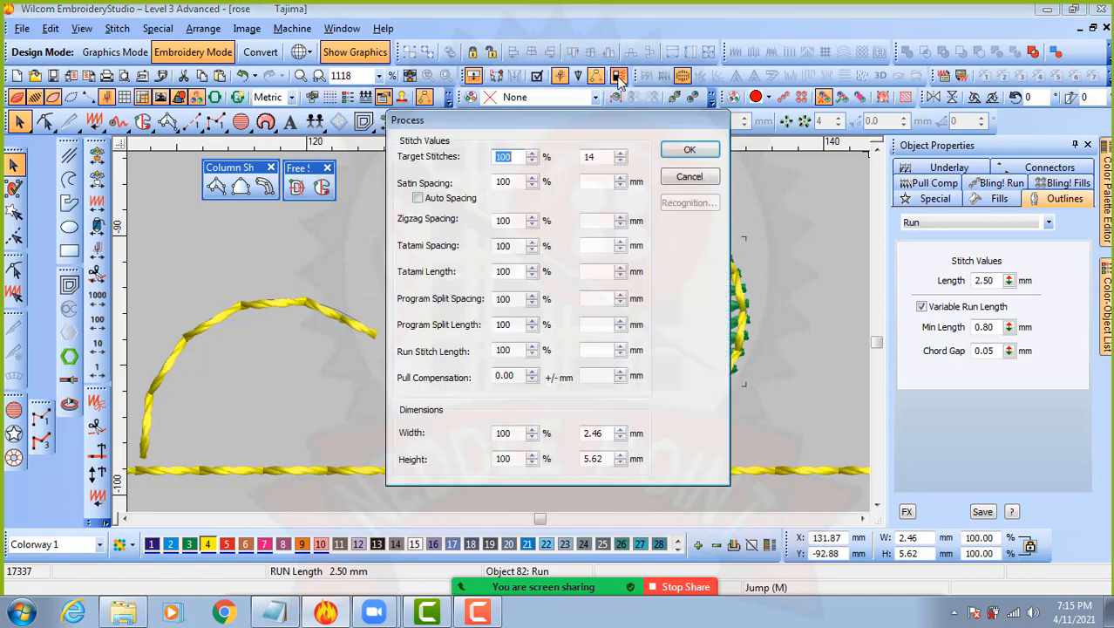
pyautogui.moveTo(610, 123); pyautogui.dragTo(348, 126)
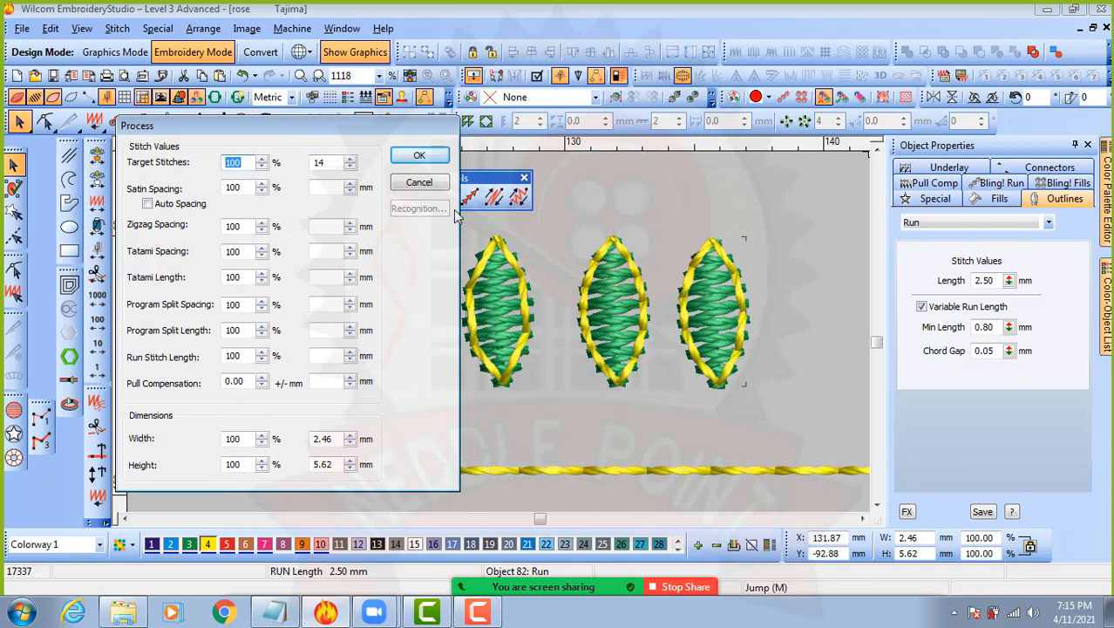
pyautogui.click(419, 157)
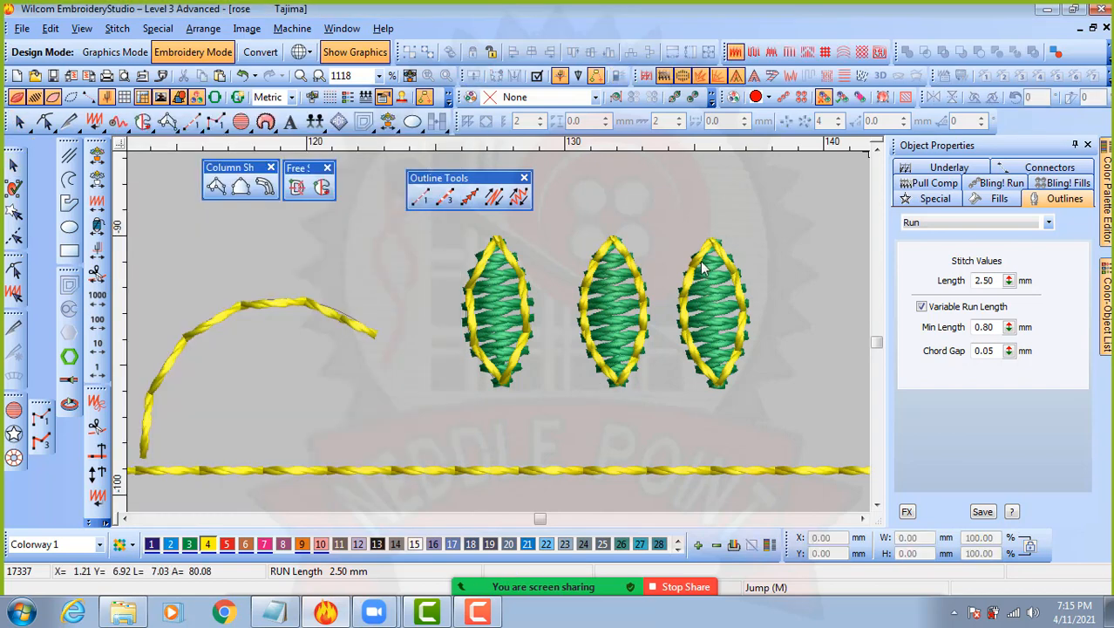
# - Check the third leaf outline's stitch count in the Process dialog and compare it with the first and middle outlines
pyautogui.click(697, 257)
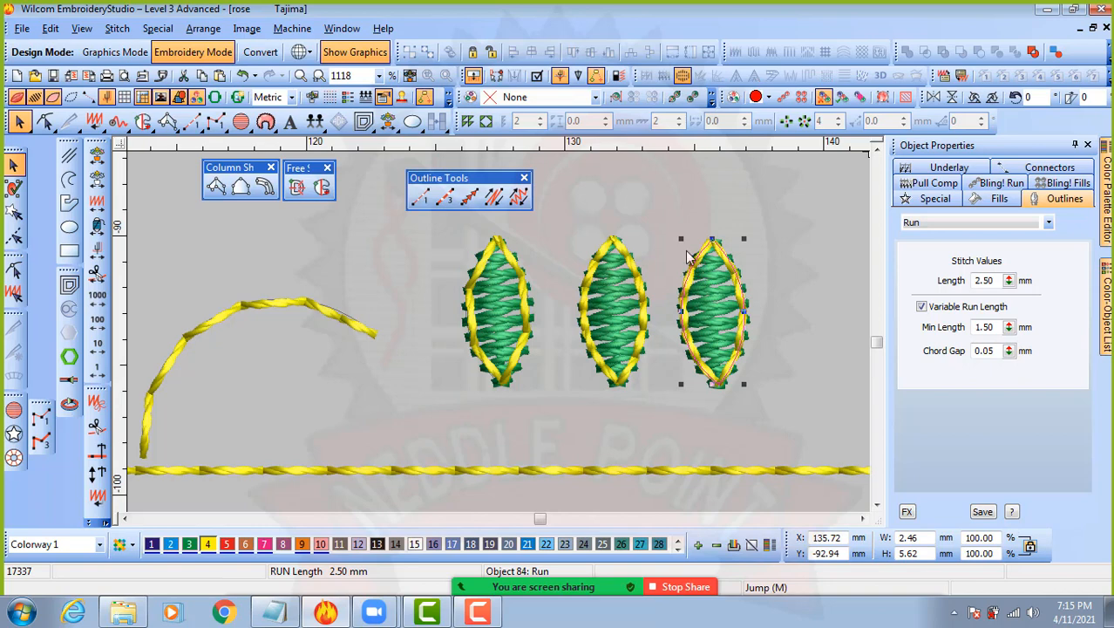
pyautogui.click(620, 90)
pyautogui.moveTo(612, 122); pyautogui.dragTo(361, 124)
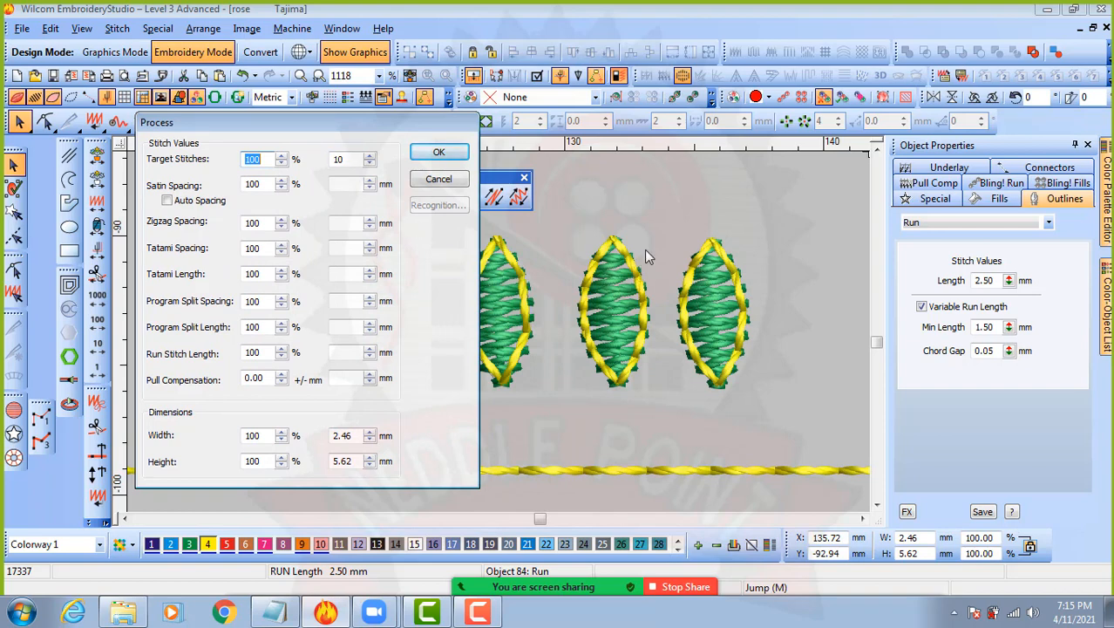
pyautogui.click(420, 181)
pyautogui.moveTo(552, 231); pyautogui.dragTo(446, 399)
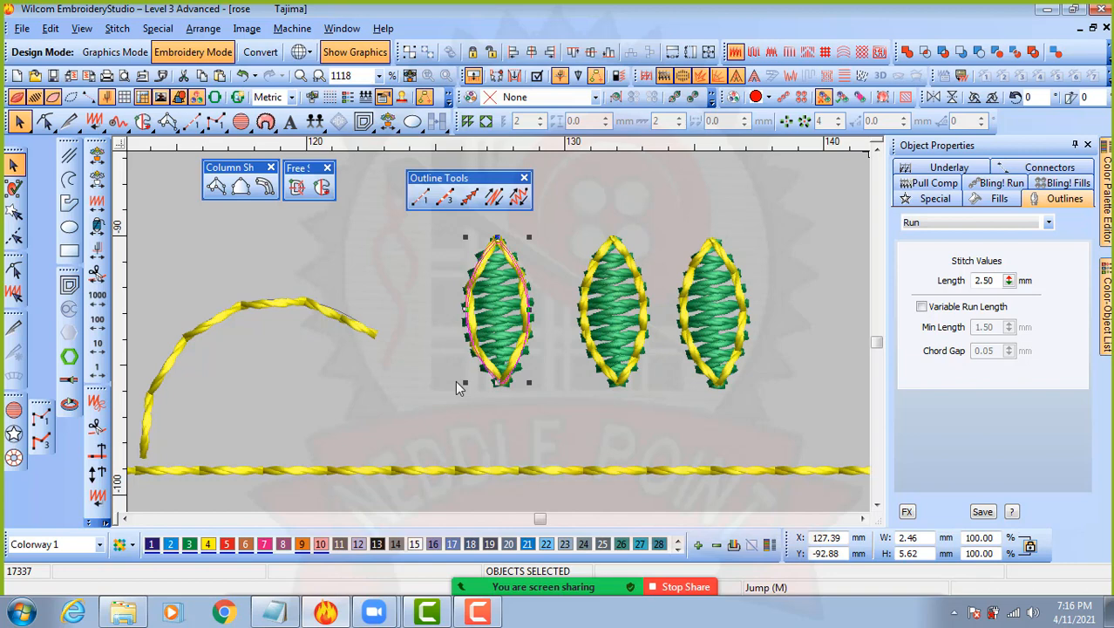
pyautogui.click(637, 276)
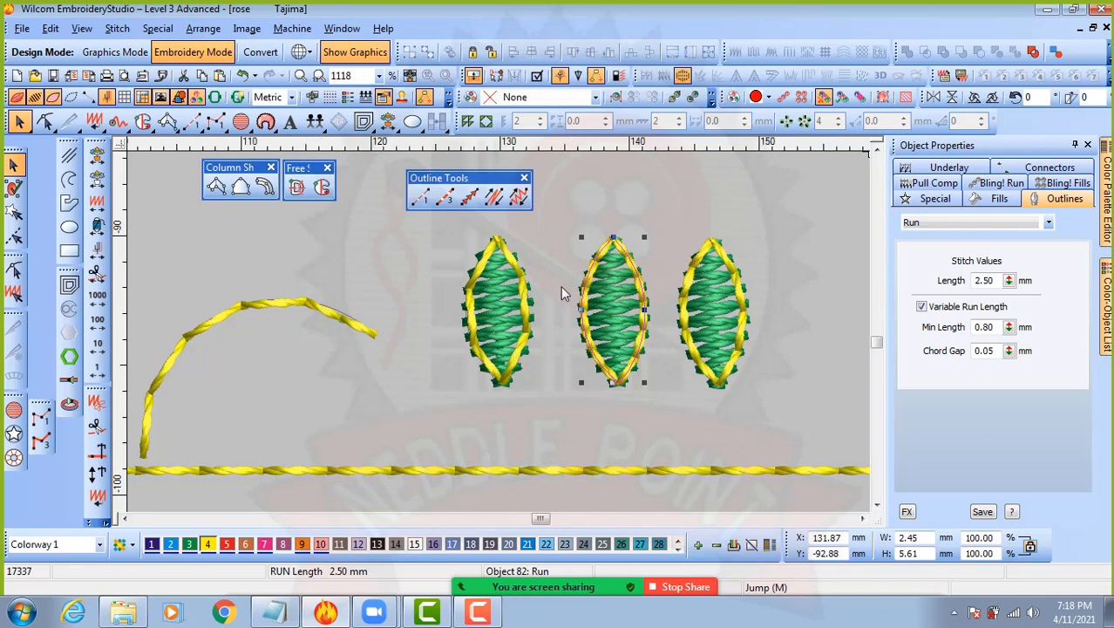
# - Move the second red crescent in the row beside the rose down into the empty area below the row
pyautogui.scroll(-3, 508, 330)
pyautogui.scroll(-1, 415, 229)
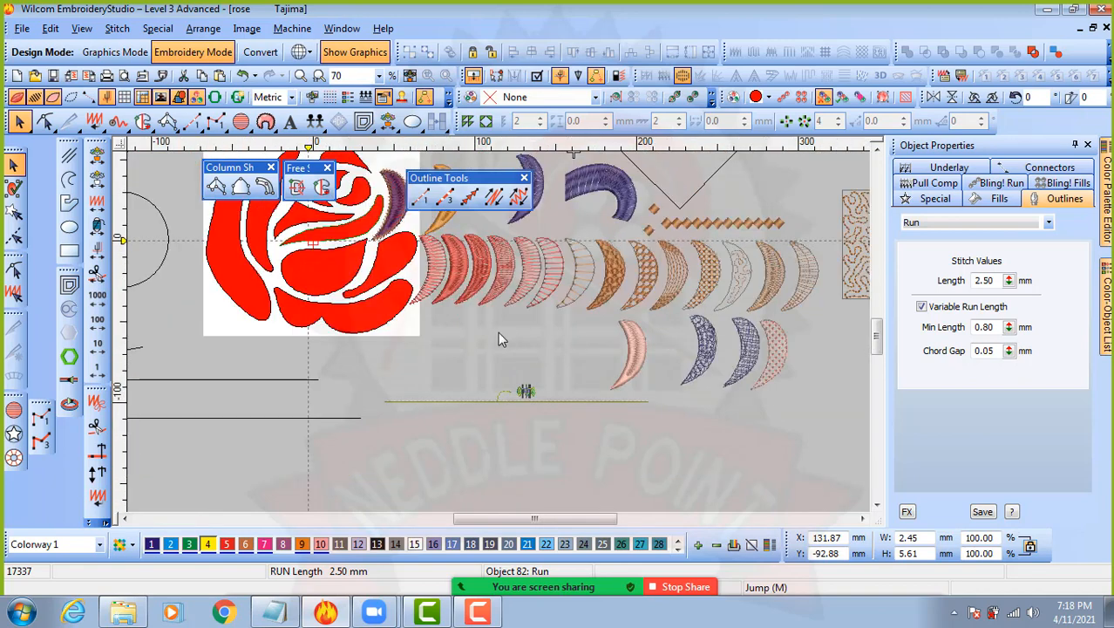
pyautogui.scroll(1, 499, 289)
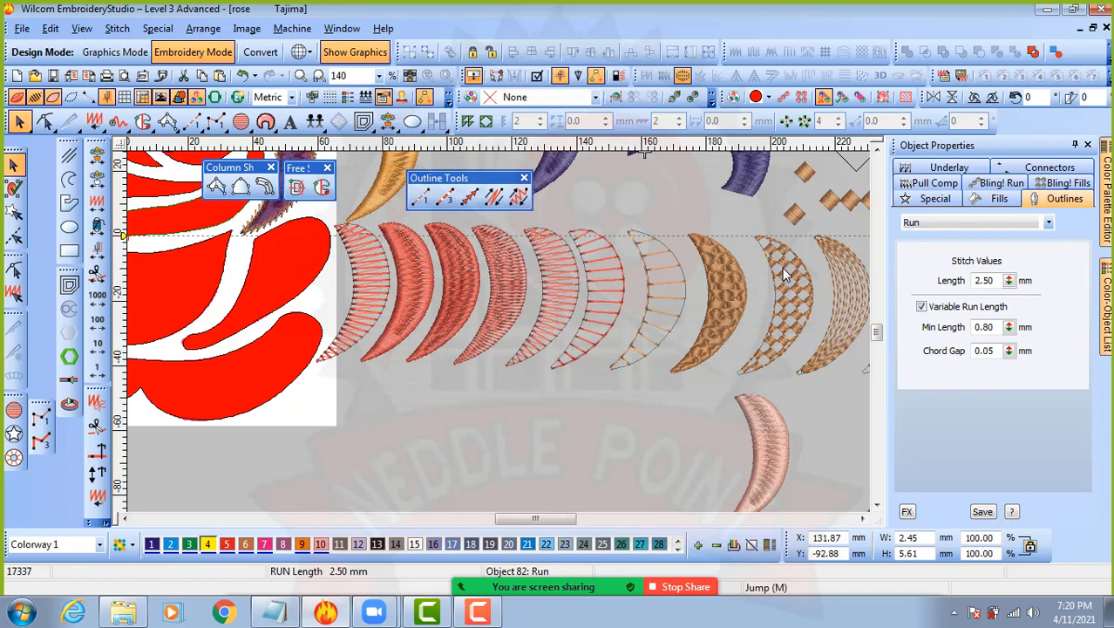
pyautogui.click(405, 290)
pyautogui.moveTo(404, 284); pyautogui.dragTo(468, 455)
# - Set the moved crescent's satin spacing to 0.40 mm and inspect its stitches closely
pyautogui.moveTo(997, 280); pyautogui.dragTo(937, 288)
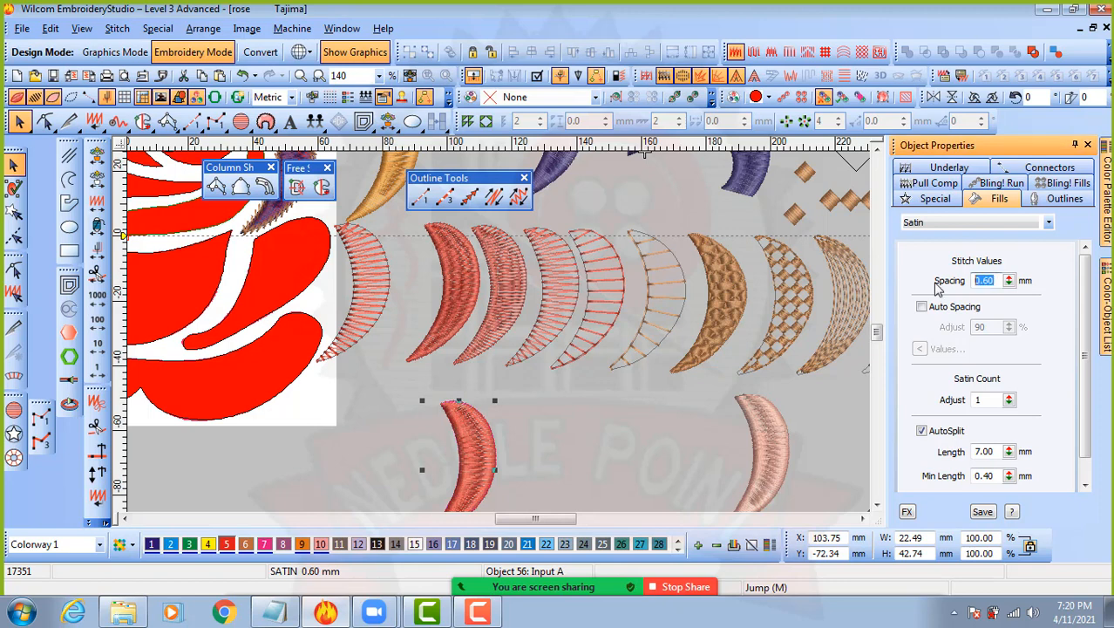
pyautogui.write('40')
pyautogui.press('Return')
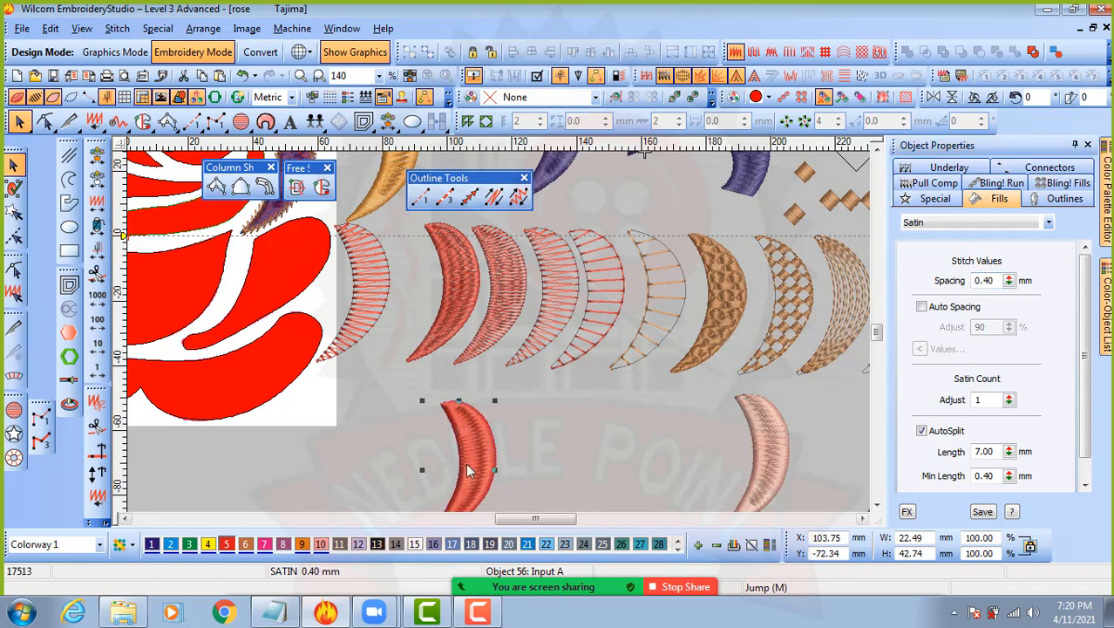
pyautogui.scroll(1, 509, 474)
pyautogui.scroll(2, 460, 281)
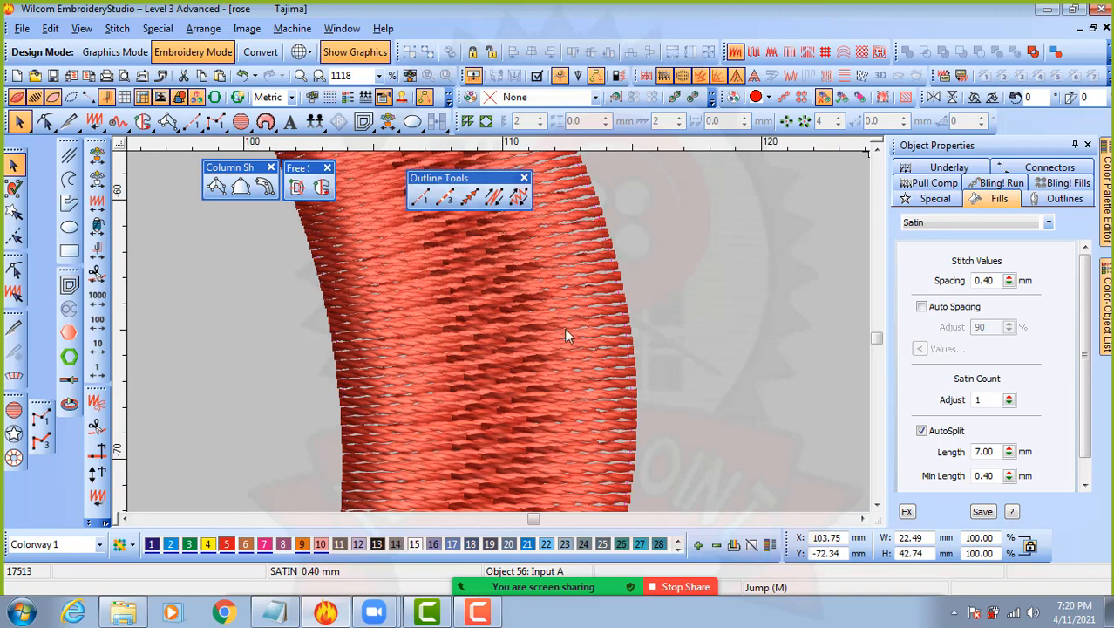
pyautogui.scroll(-1, 565, 336)
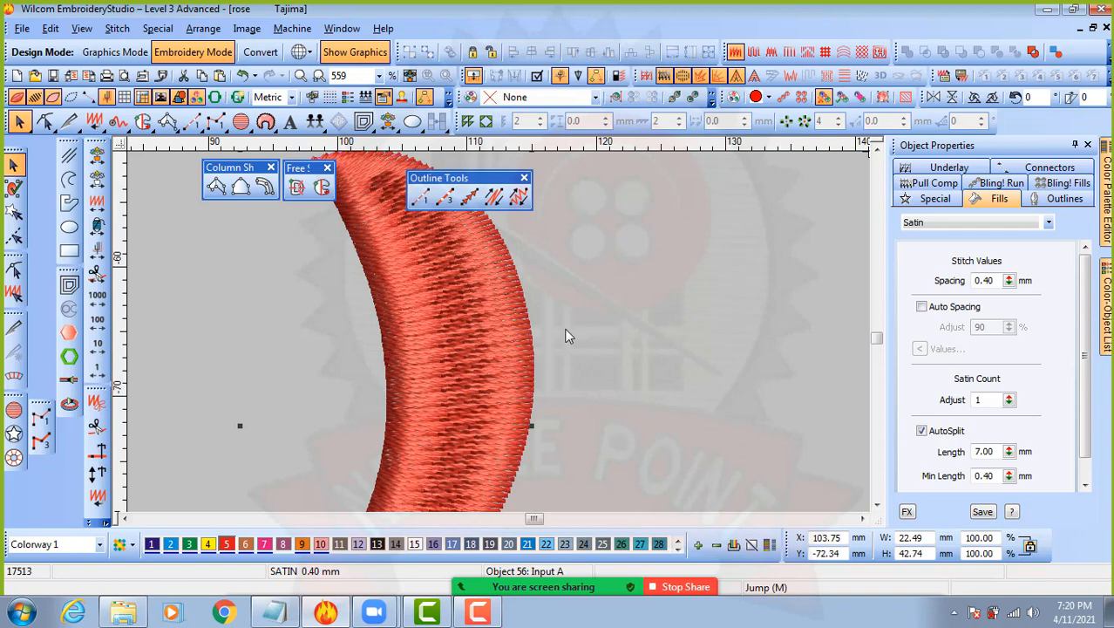
pyautogui.scroll(-1, 565, 336)
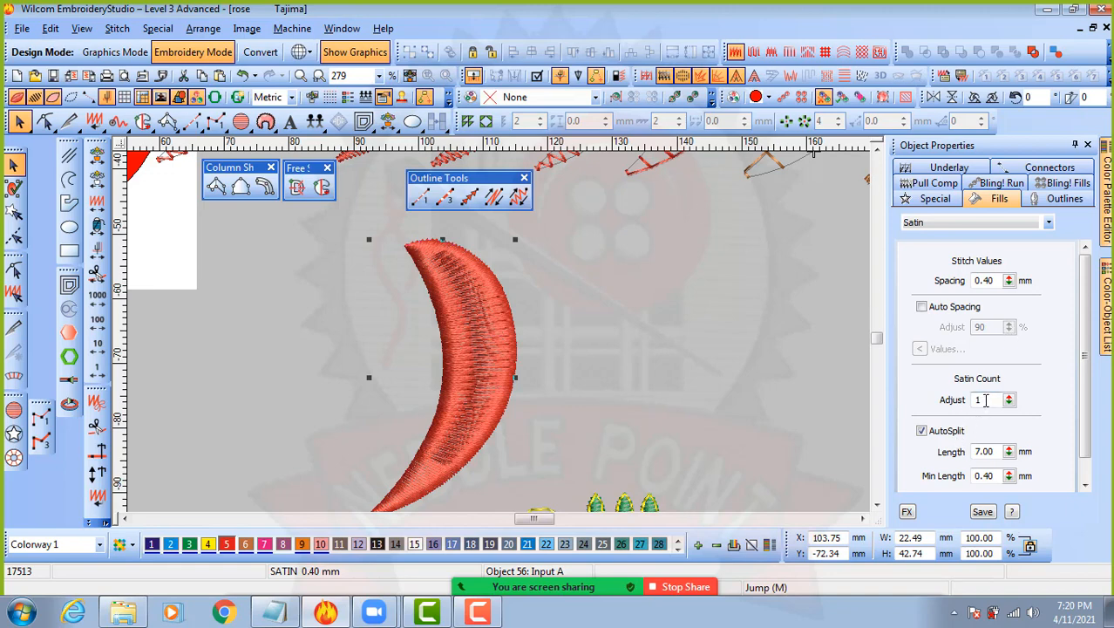
# - Duplicate the red satin crescent below the row and place the copy directly to its right
pyautogui.doubleClick(987, 400)
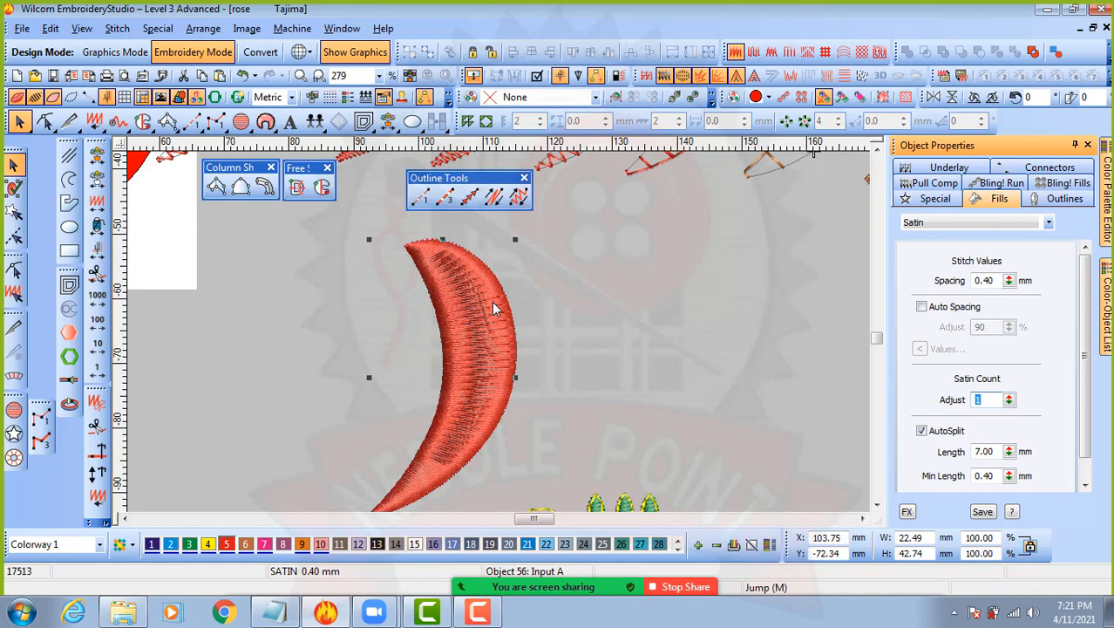
pyautogui.moveTo(486, 316)
pyautogui.mouseDown()
pyautogui.moveTo(531, 326)
pyautogui.moveTo(490, 318)
pyautogui.mouseUp()
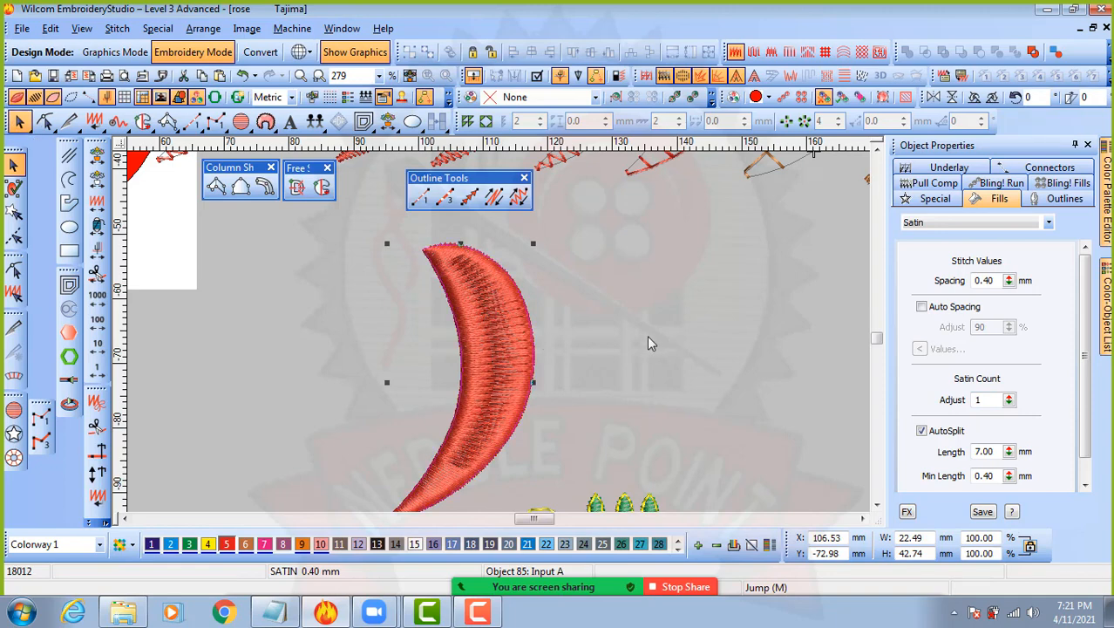
pyautogui.moveTo(495, 330); pyautogui.dragTo(572, 327)
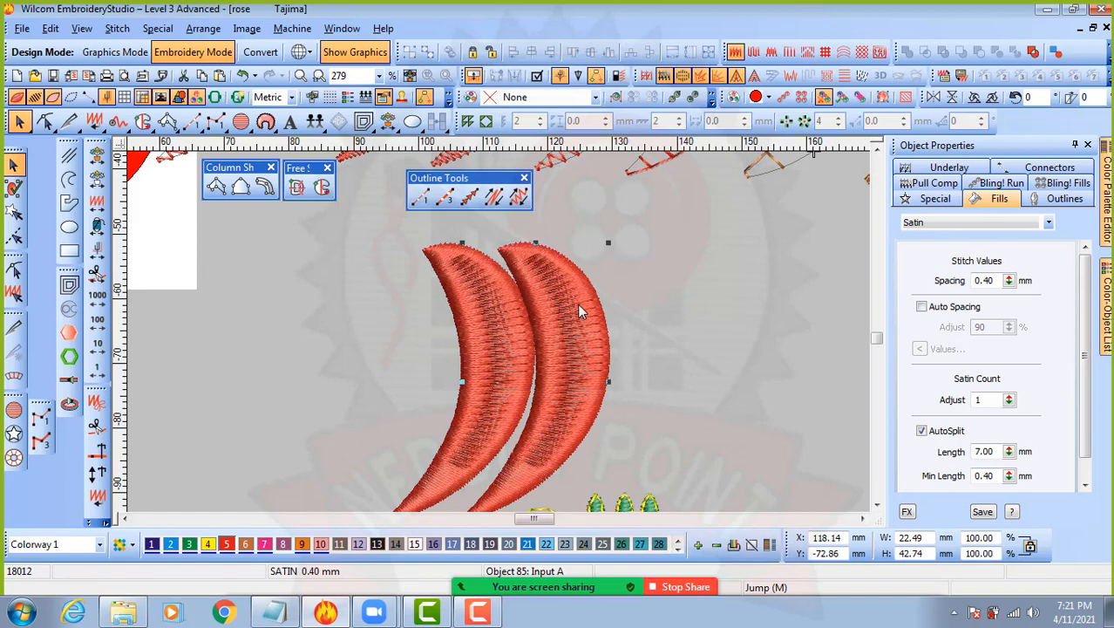
# - Set the left red crescent's satin spacing to 0.80 mm
pyautogui.click(483, 310)
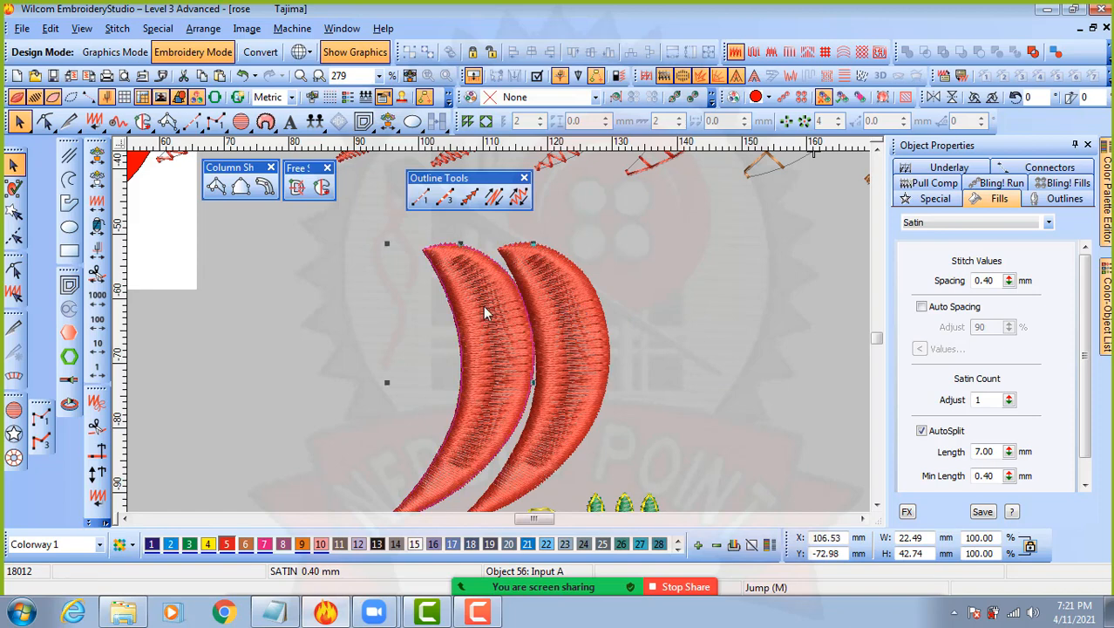
pyautogui.moveTo(1002, 280); pyautogui.dragTo(963, 279)
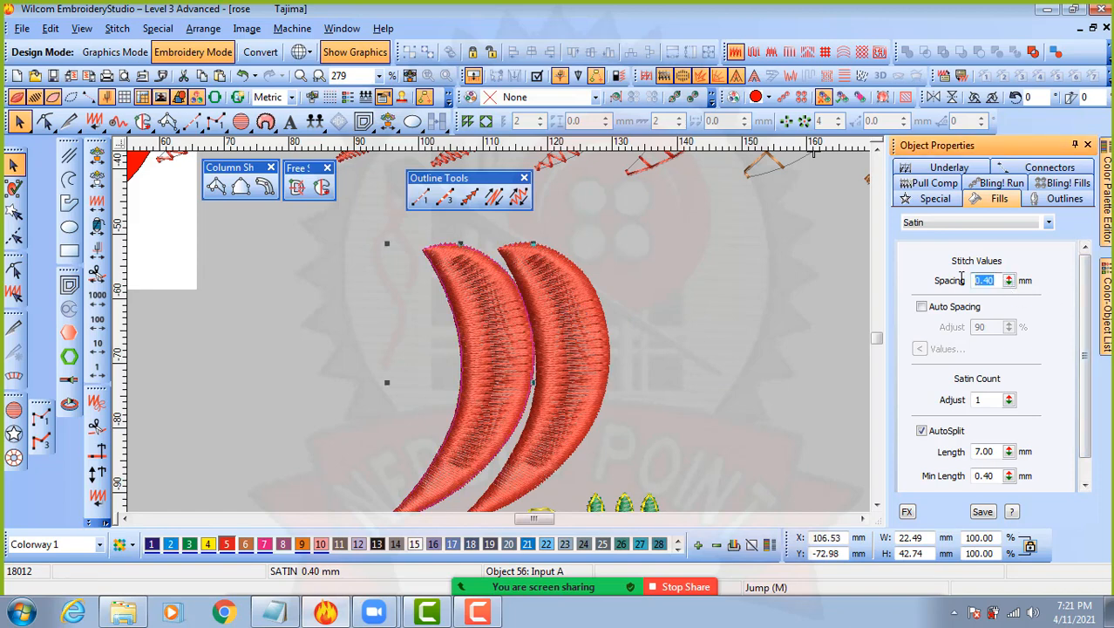
pyautogui.write('.80')
pyautogui.press('Return')
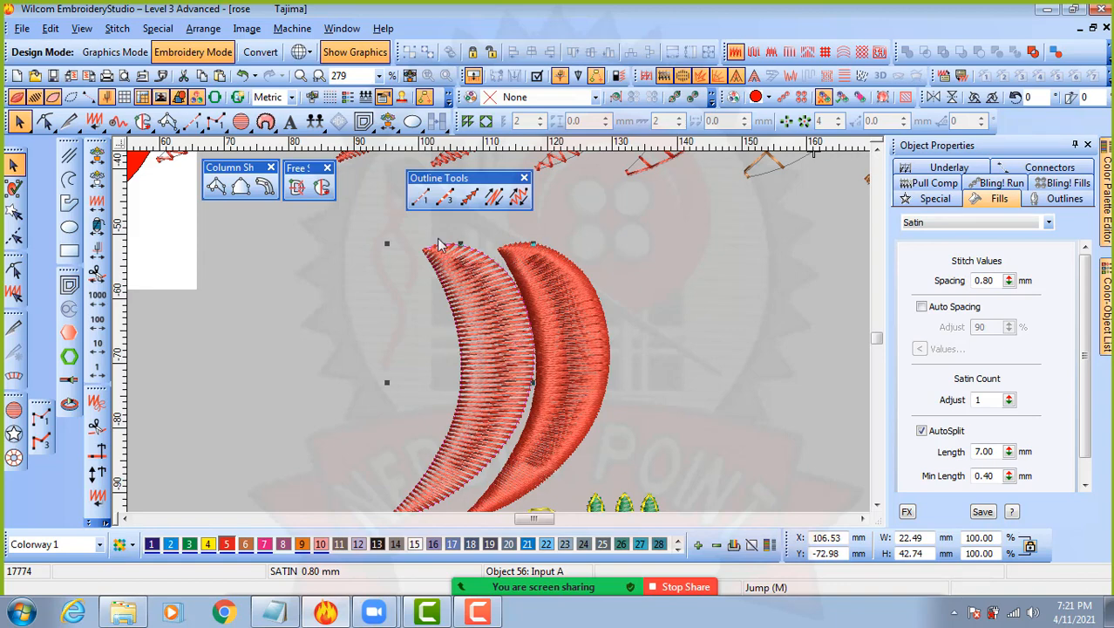
# - Move the crescent with 0.40 mm spacing over the 0.80 mm crescent and inspect the overlapping stitches closely
pyautogui.click(577, 354)
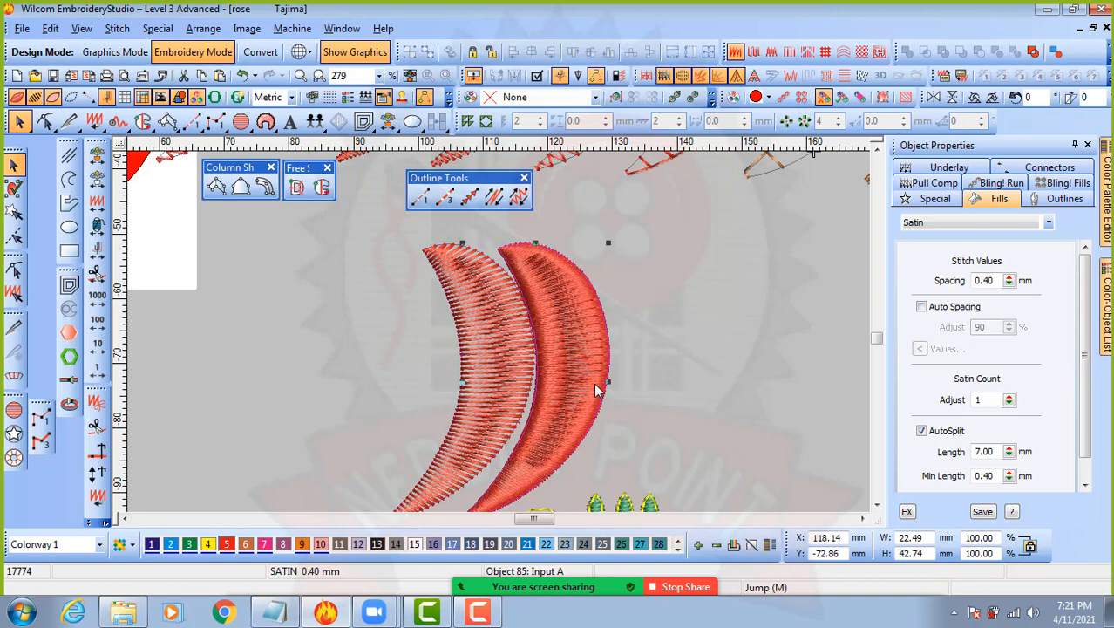
pyautogui.moveTo(597, 389); pyautogui.dragTo(523, 385)
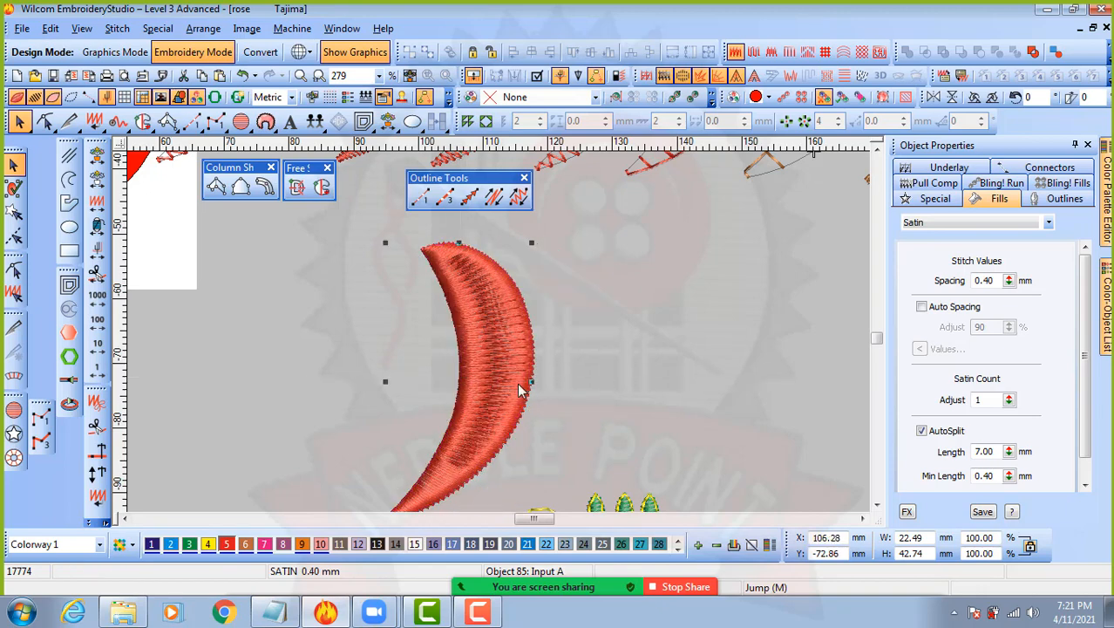
pyautogui.scroll(5, 522, 344)
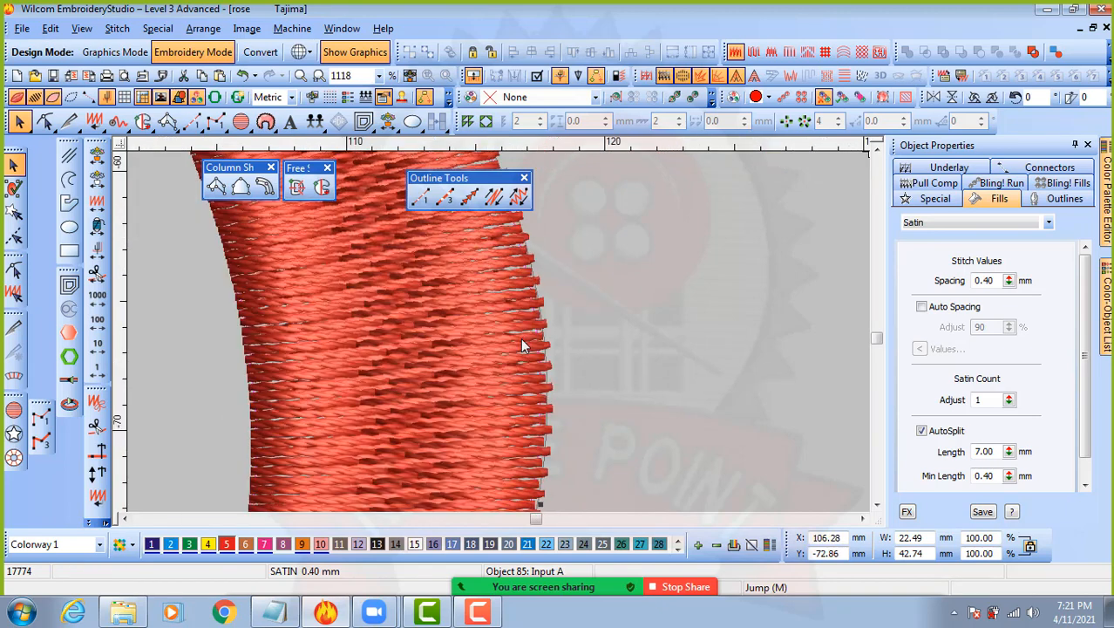
pyautogui.scroll(-1, 486, 336)
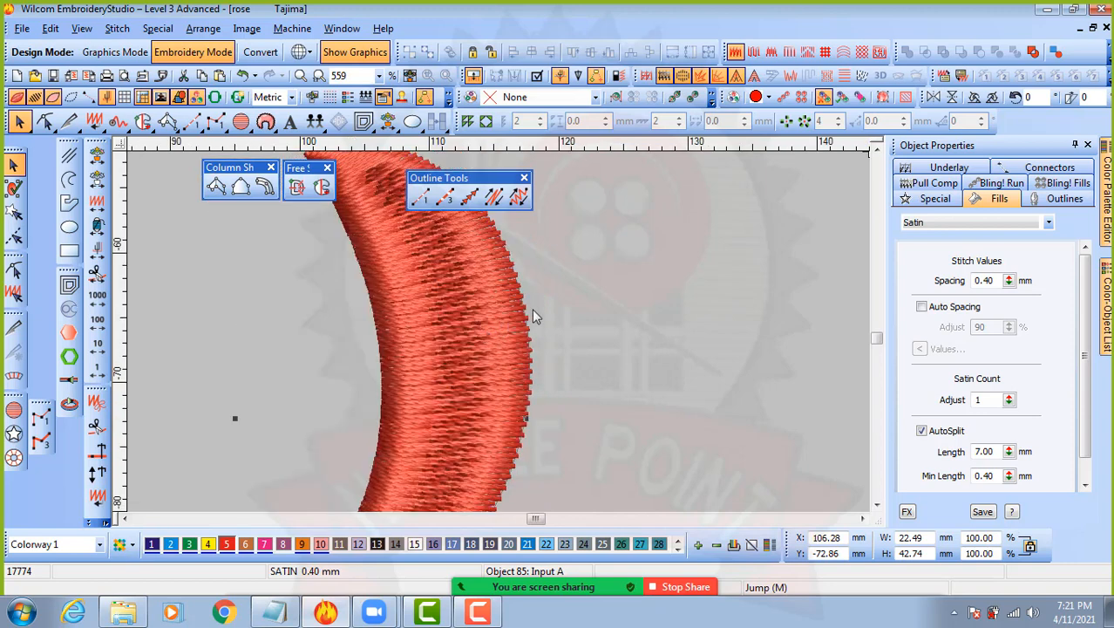
pyautogui.scroll(-1, 533, 316)
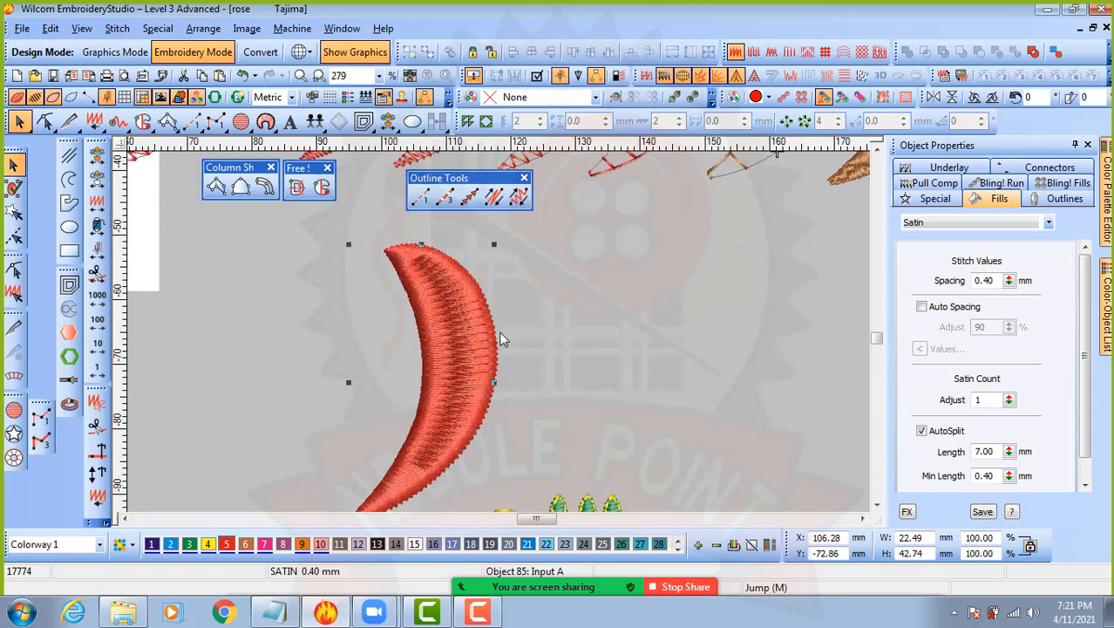
# - Examine the run settings and individual stitches of the straight yellow line below the three leaves
pyautogui.scroll(-2, 542, 334)
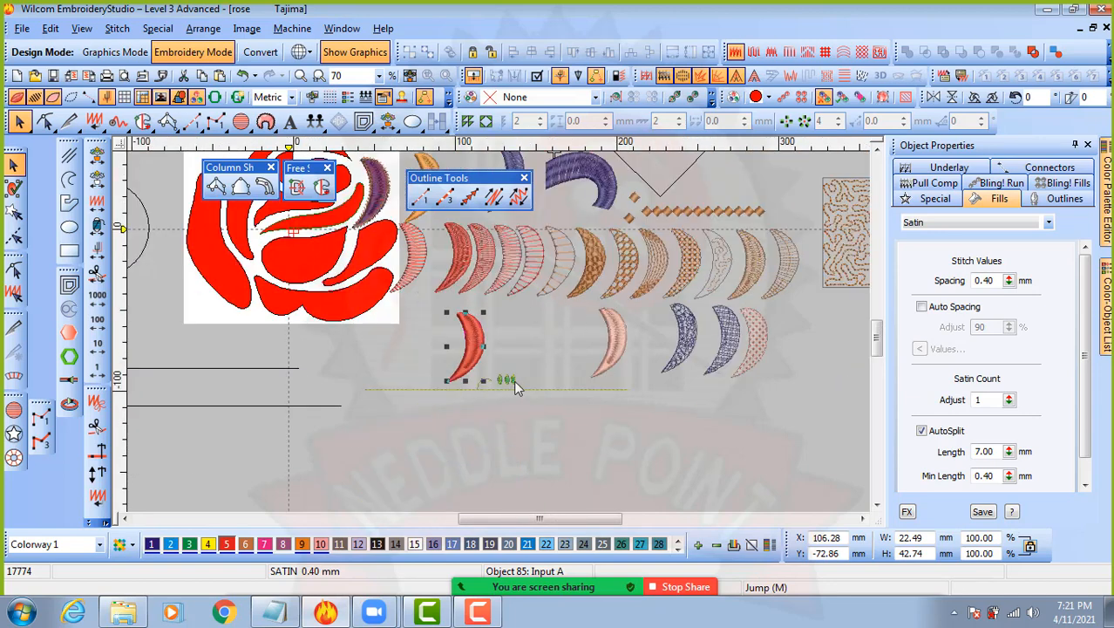
pyautogui.scroll(3, 513, 380)
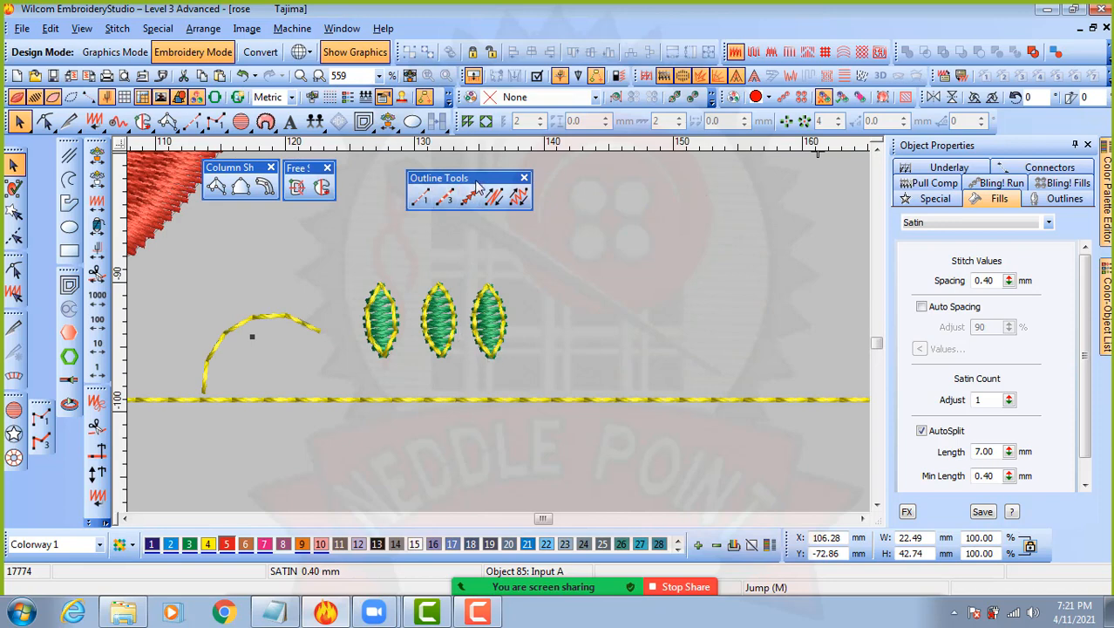
pyautogui.moveTo(477, 178); pyautogui.dragTo(437, 167)
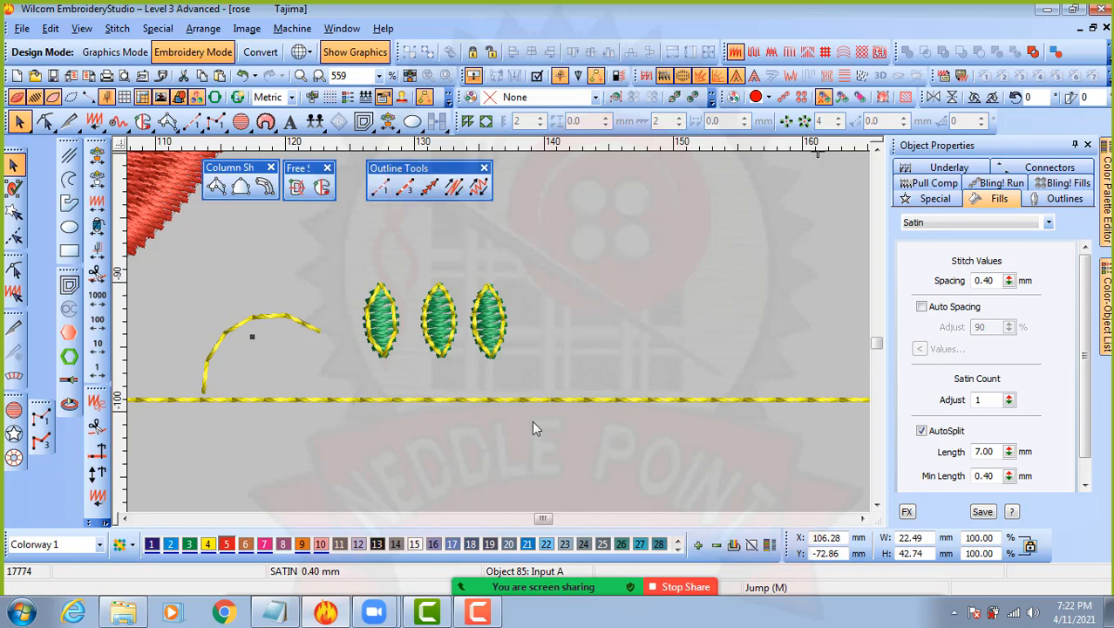
pyautogui.click(527, 400)
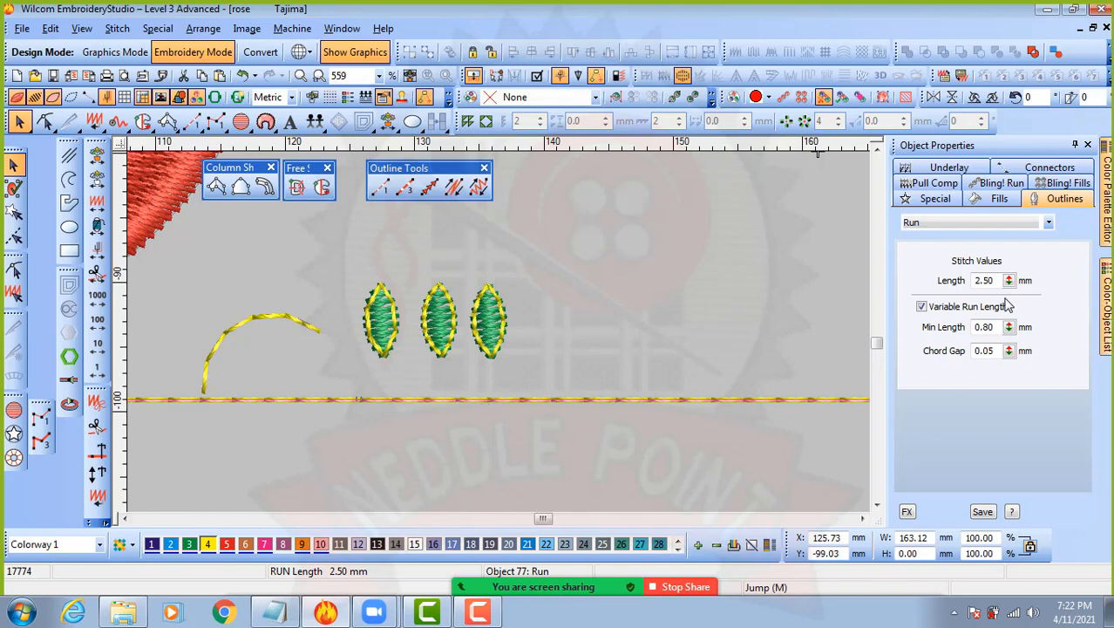
pyautogui.click(475, 424)
pyautogui.scroll(3, 475, 425)
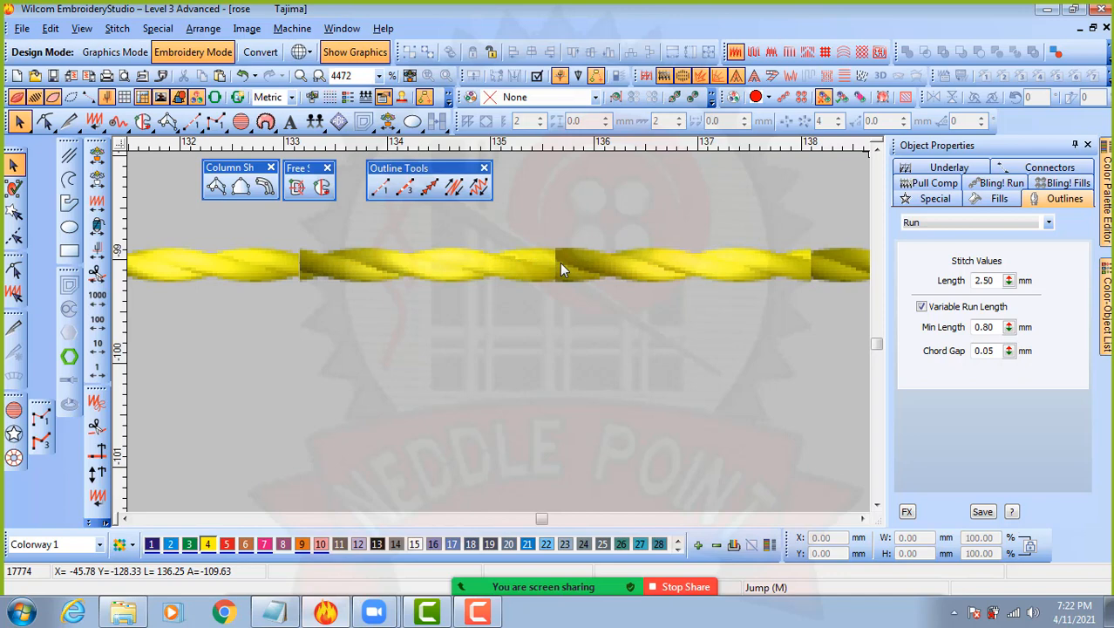
pyautogui.click(486, 266)
pyautogui.scroll(-3, 491, 263)
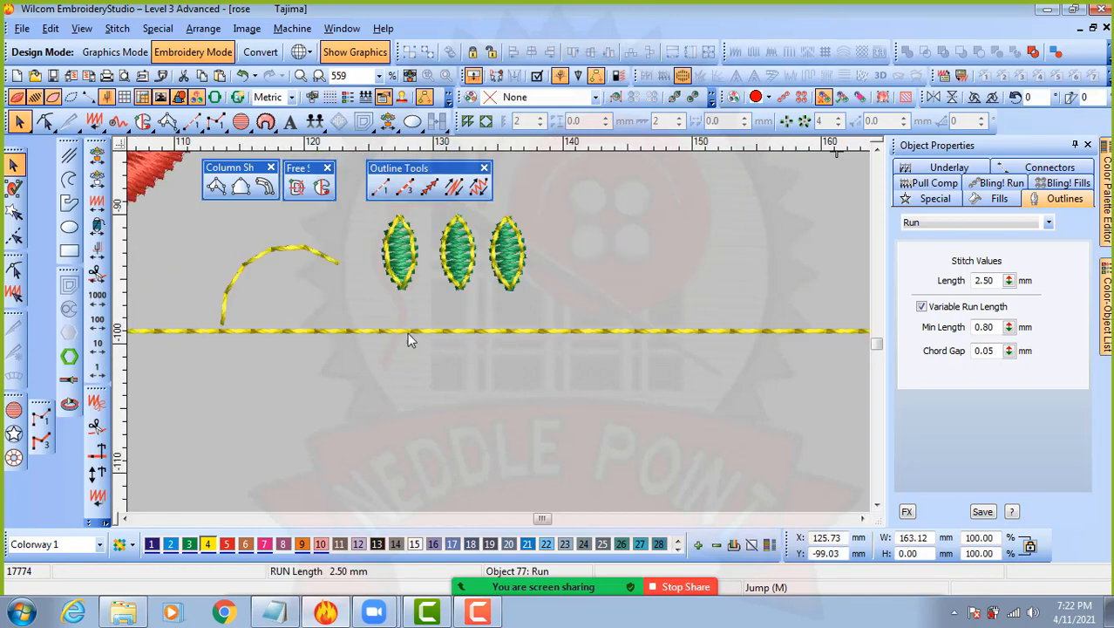
pyautogui.scroll(1, 413, 270)
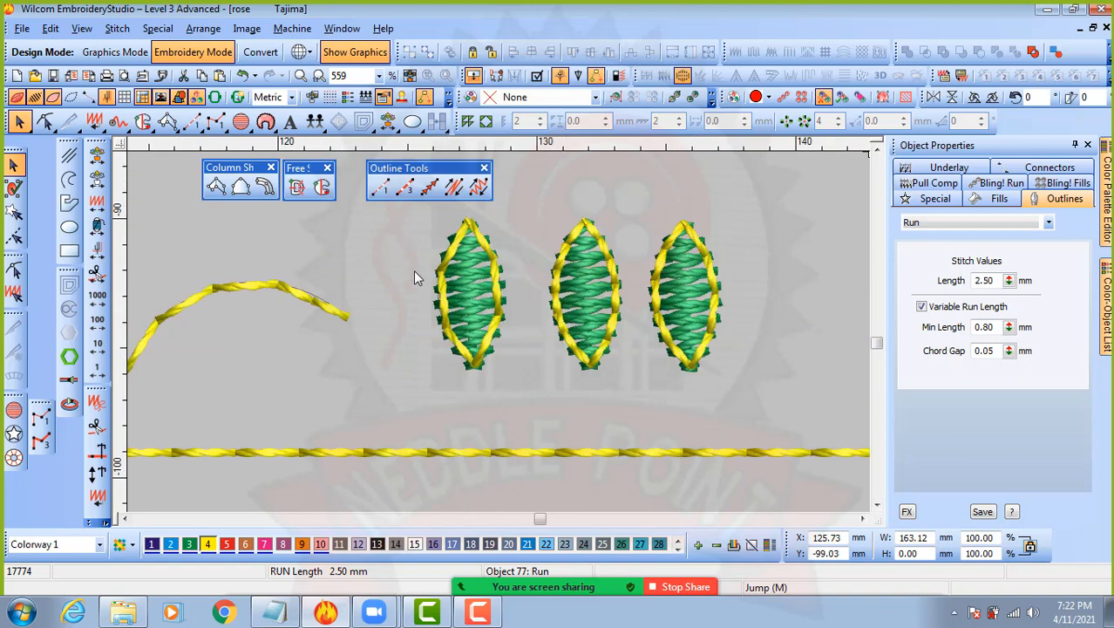
# - Dismiss the meeting time notice and reduce the first leaf outline's run length to 2.00 mm and further to 1.50 mm
pyautogui.click(500, 301)
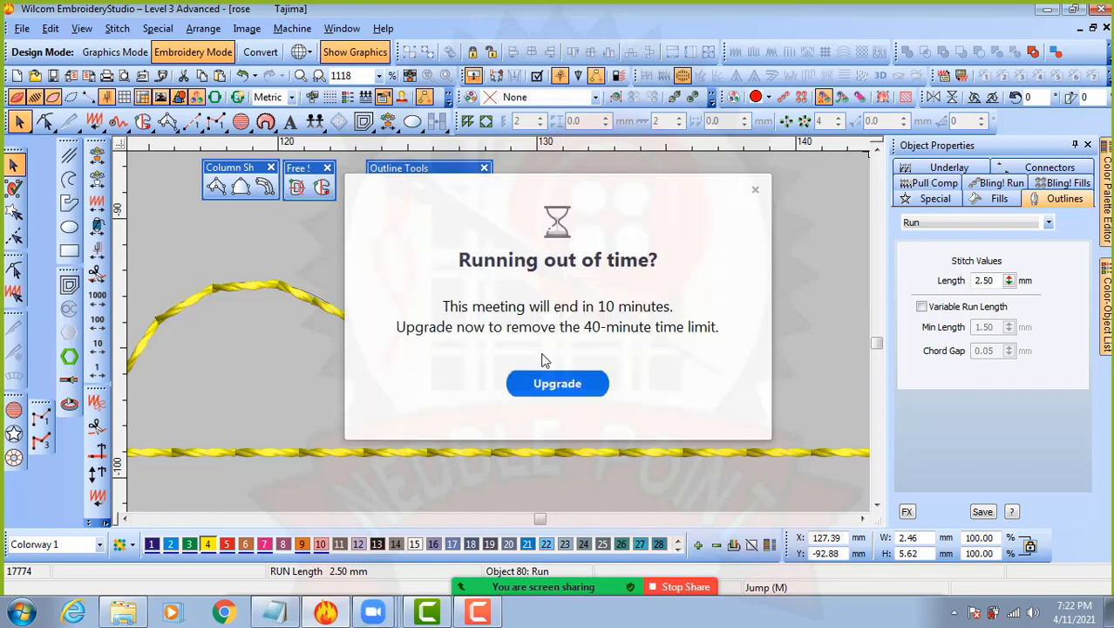
pyautogui.click(756, 191)
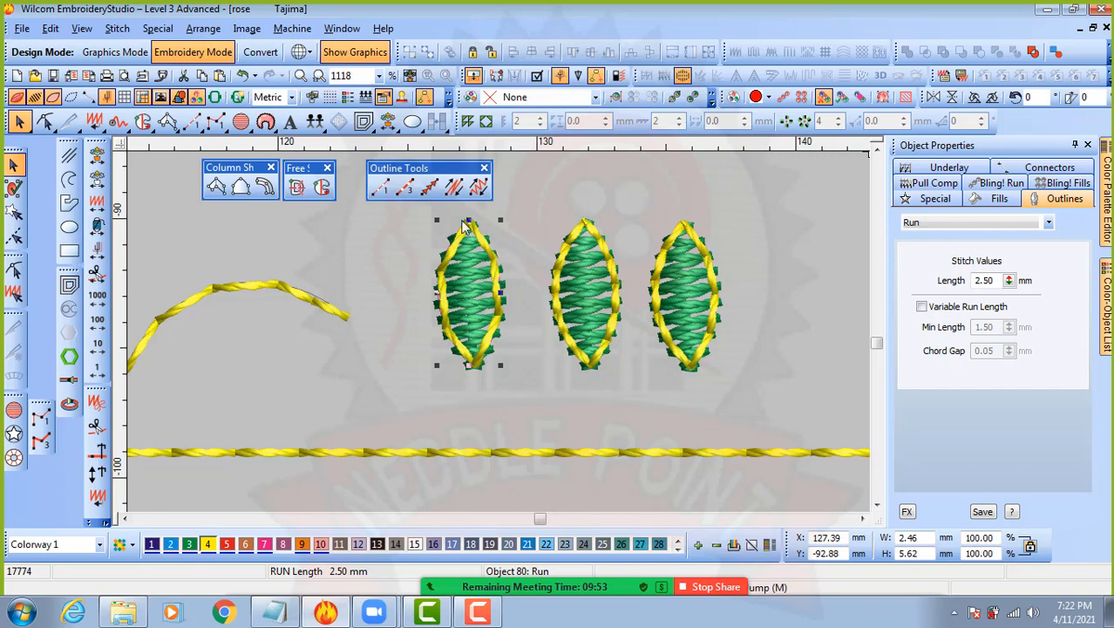
pyautogui.doubleClick(997, 279)
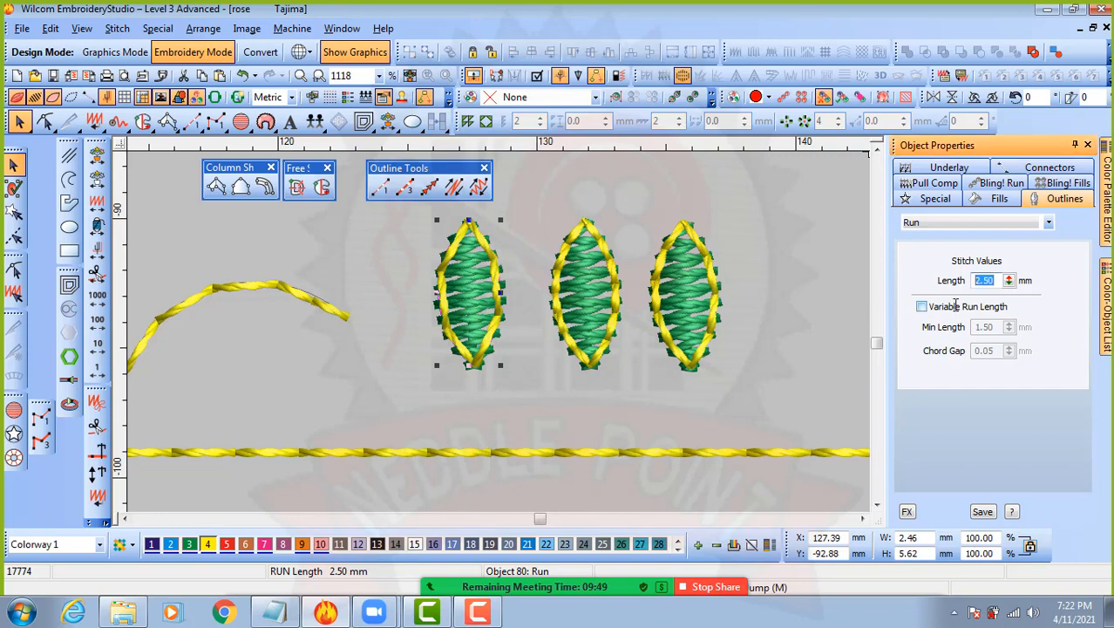
pyautogui.write('2')
pyautogui.press('Return')
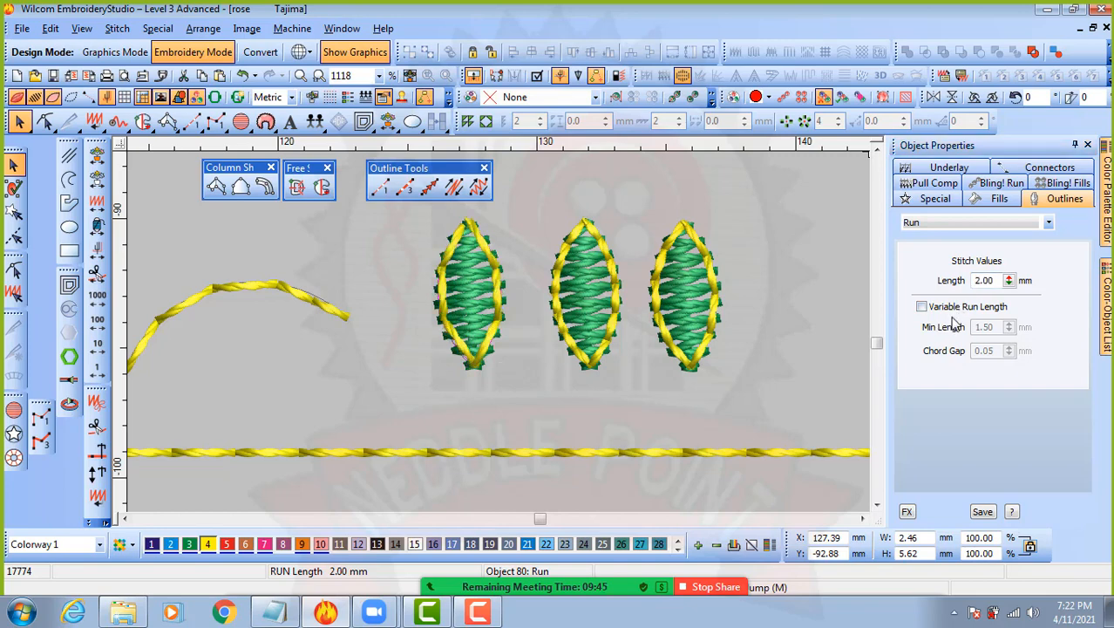
pyautogui.doubleClick(993, 280)
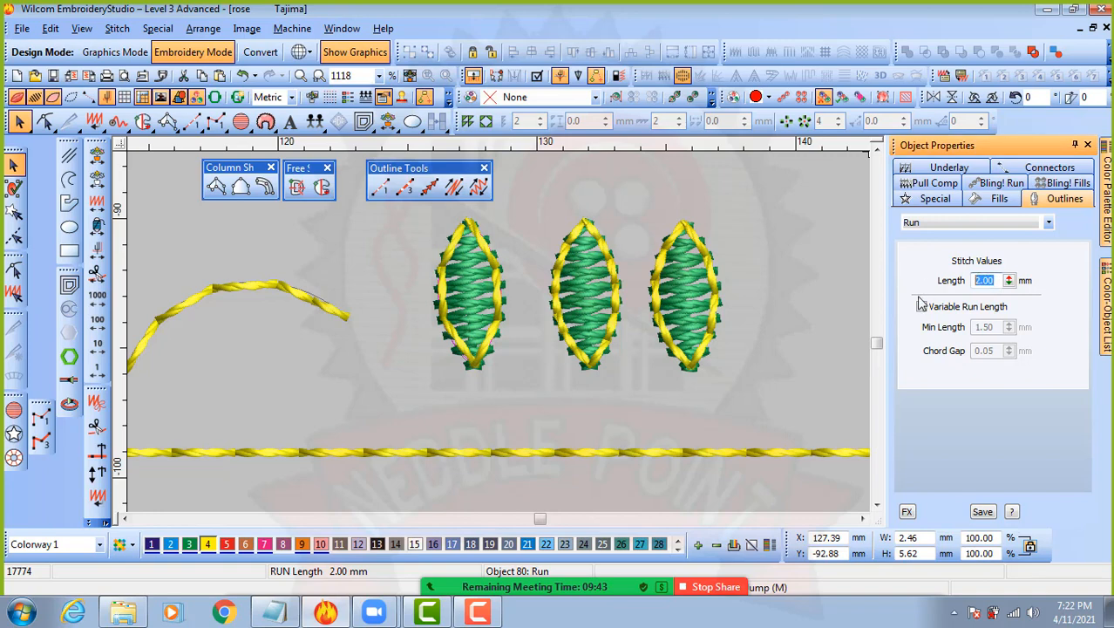
pyautogui.write('1.5')
pyautogui.press('Return')
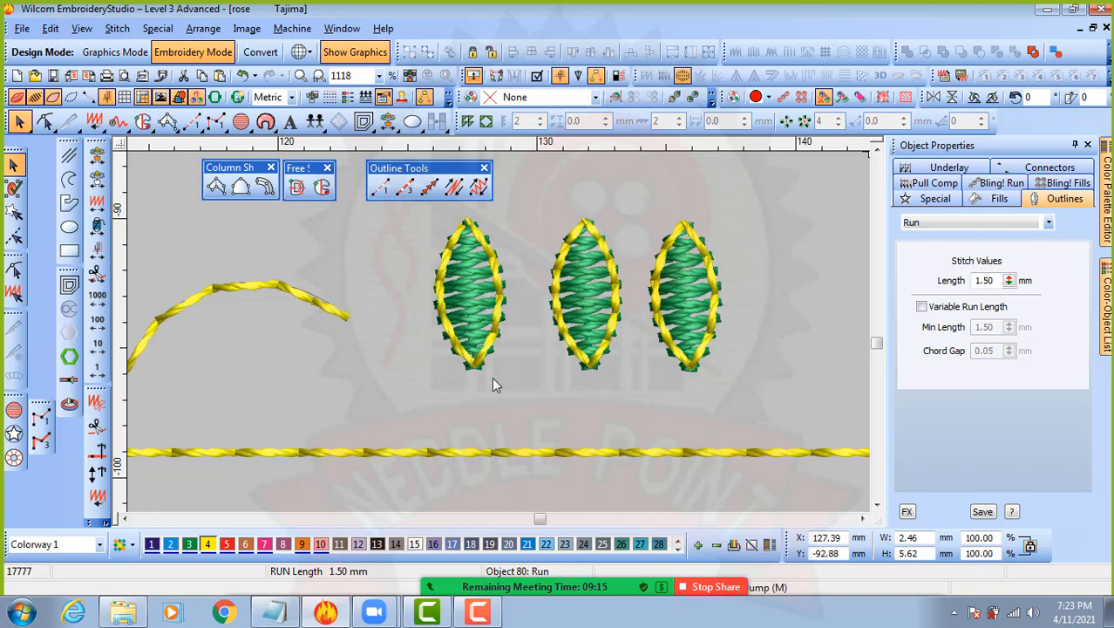
# - Select the straight yellow run line below the leaves and move it down about 0.9 mm
pyautogui.click(509, 450)
pyautogui.hotkey('shift', 'z')
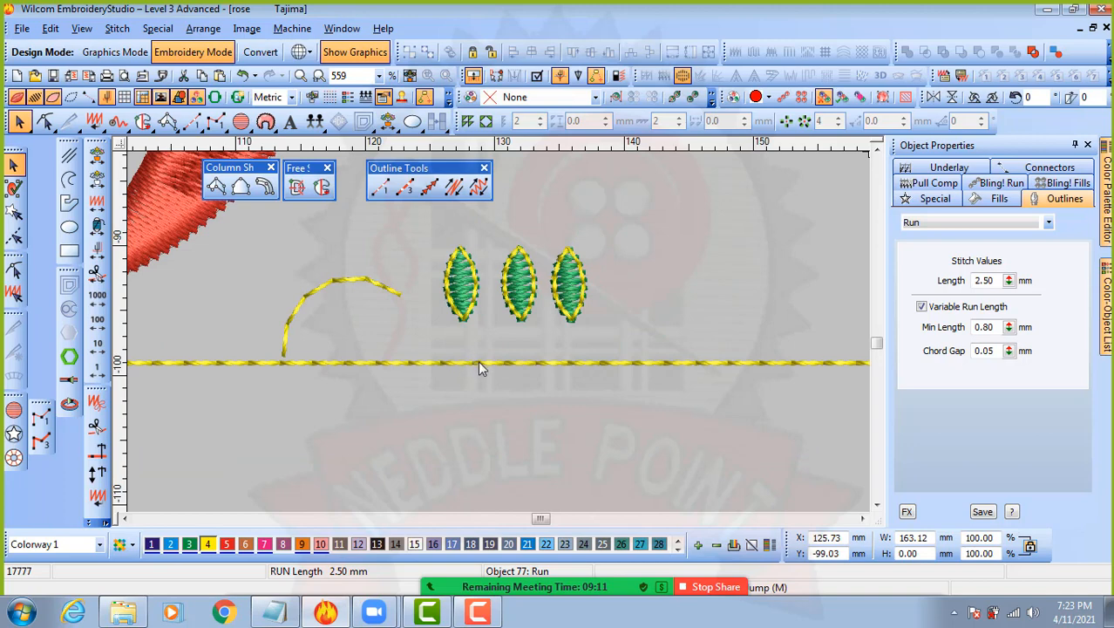
pyautogui.scroll(-4, 498, 331)
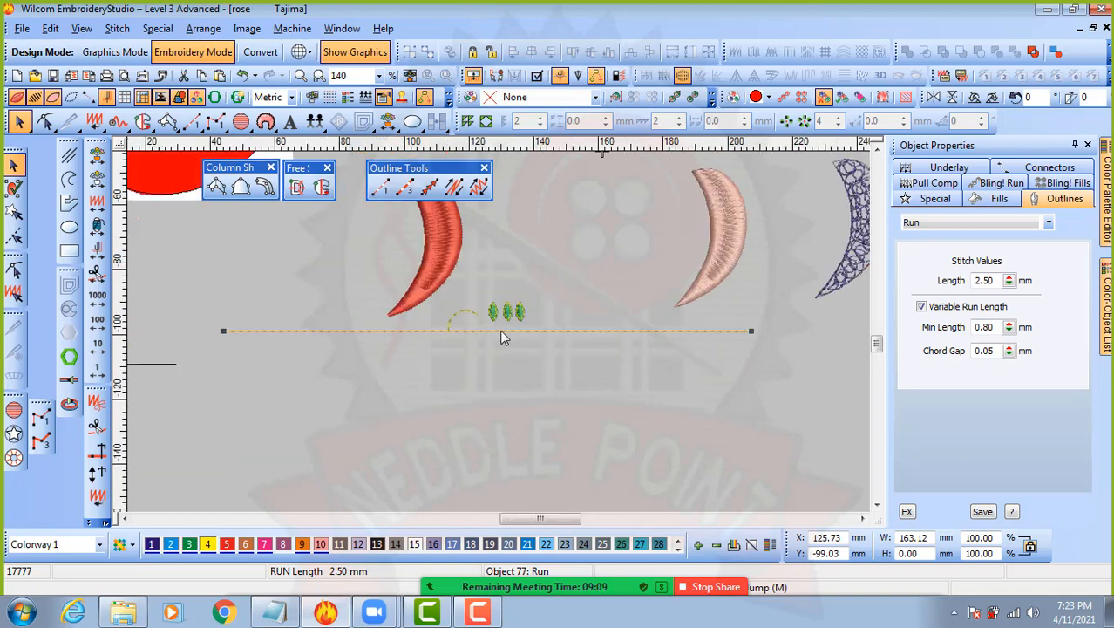
pyautogui.scroll(4, 502, 337)
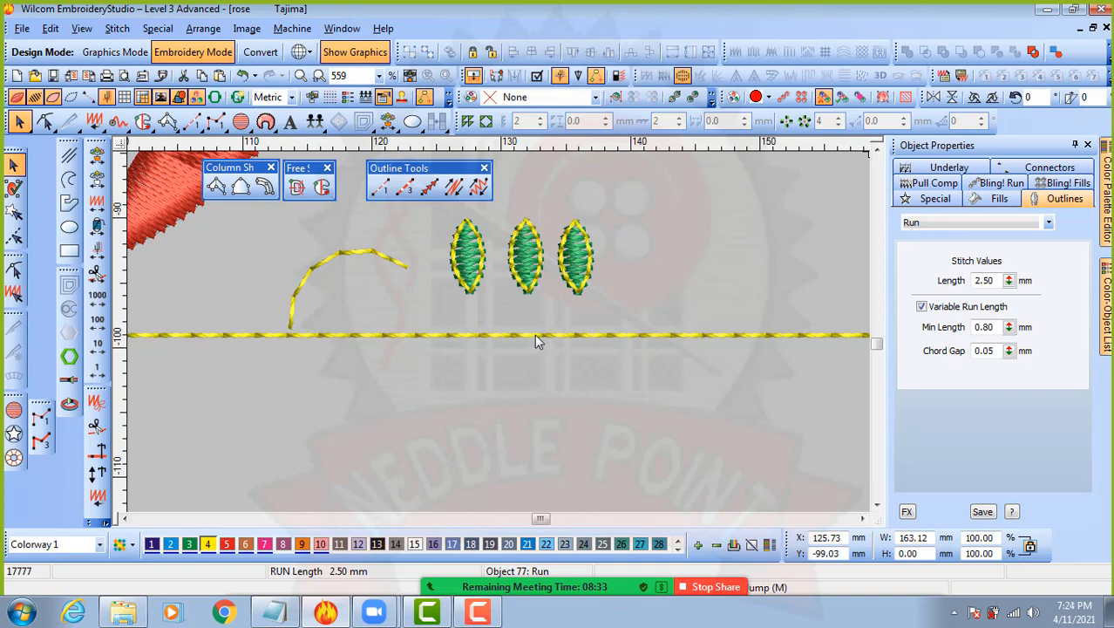
pyautogui.moveTo(534, 335); pyautogui.dragTo(534, 346)
pyautogui.scroll(-1, 554, 329)
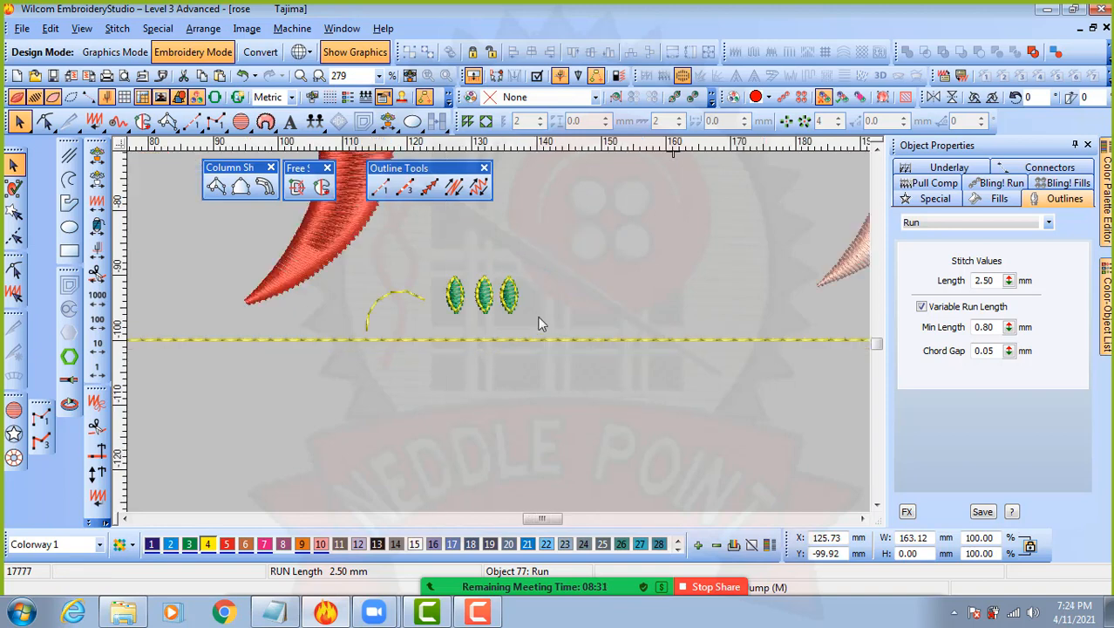
# - Examine the straight yellow line's stitches up close together with its run length setting
pyautogui.click(511, 379)
pyautogui.scroll(2, 518, 339)
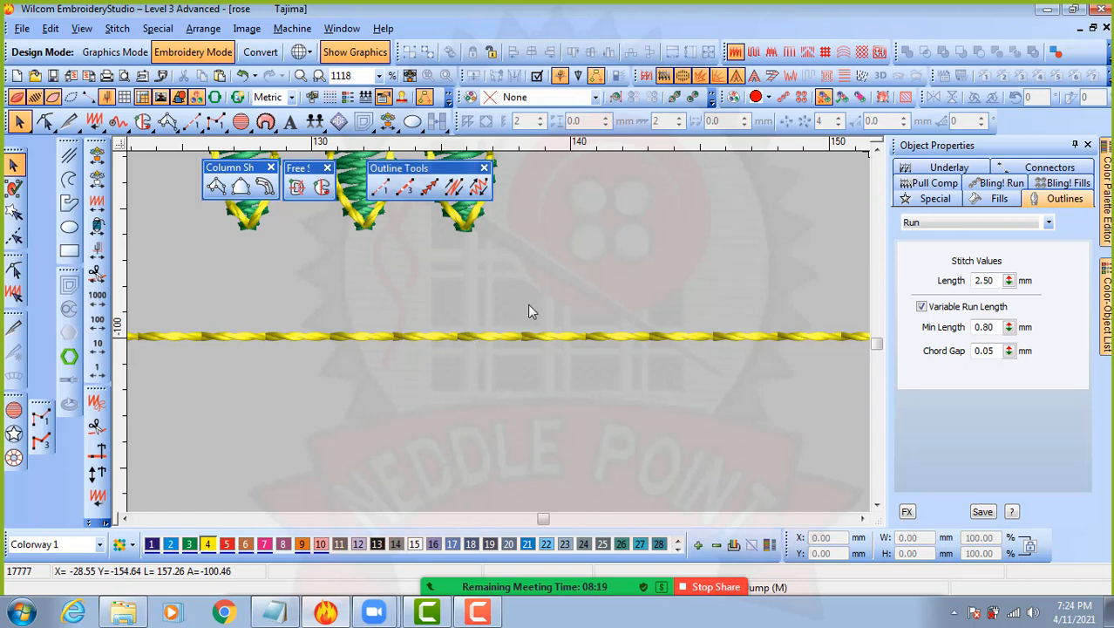
pyautogui.click(591, 338)
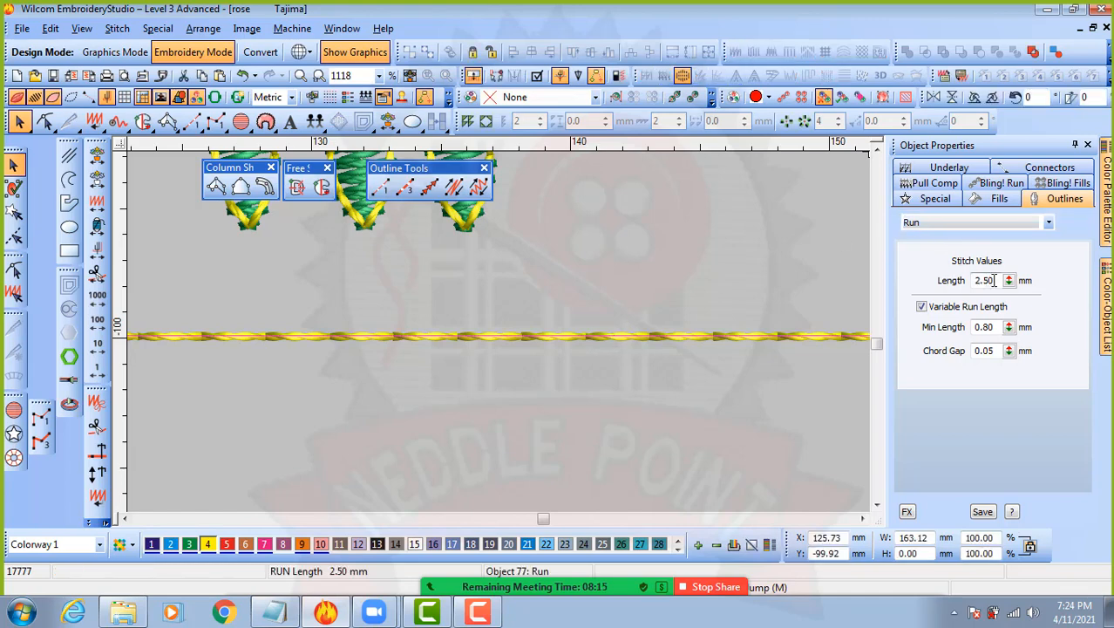
pyautogui.moveTo(994, 279); pyautogui.dragTo(946, 281)
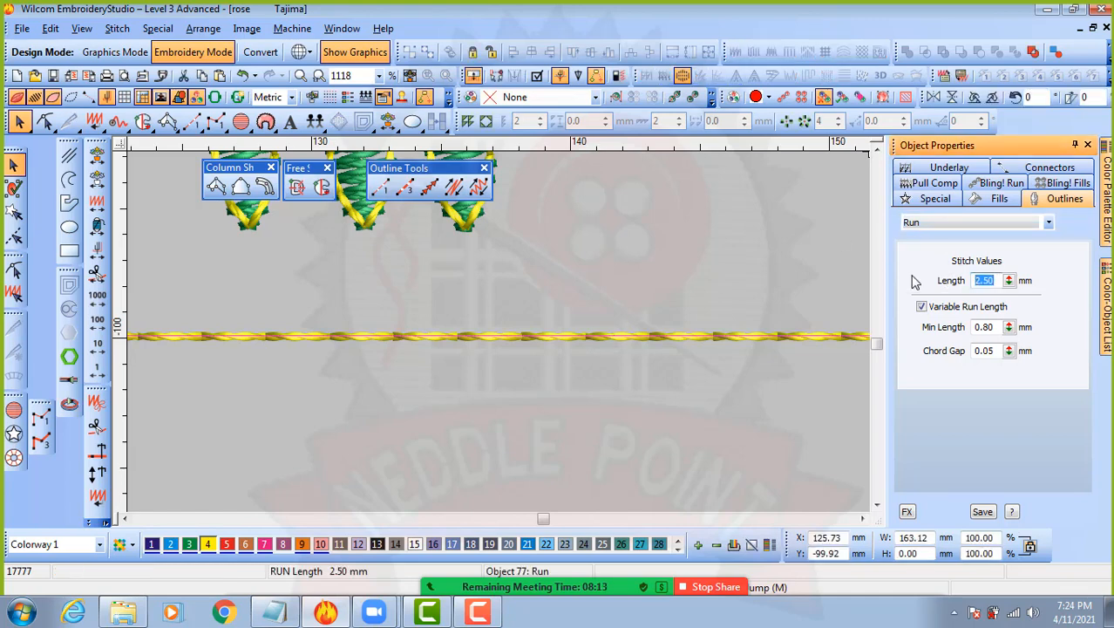
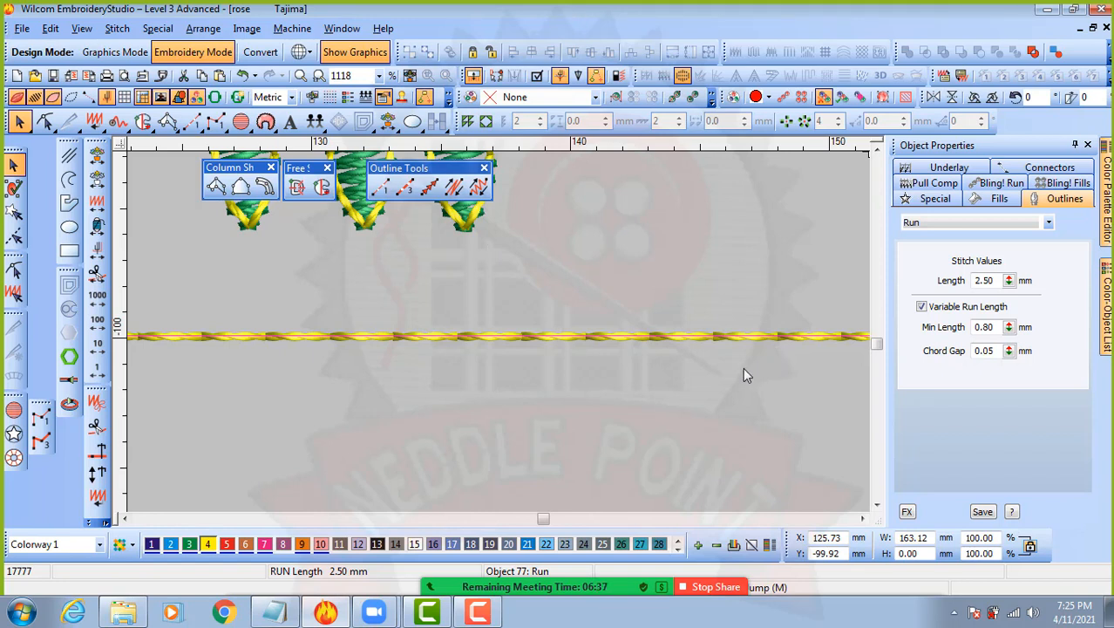
pyautogui.scroll(-2, 549, 365)
pyautogui.click(511, 372)
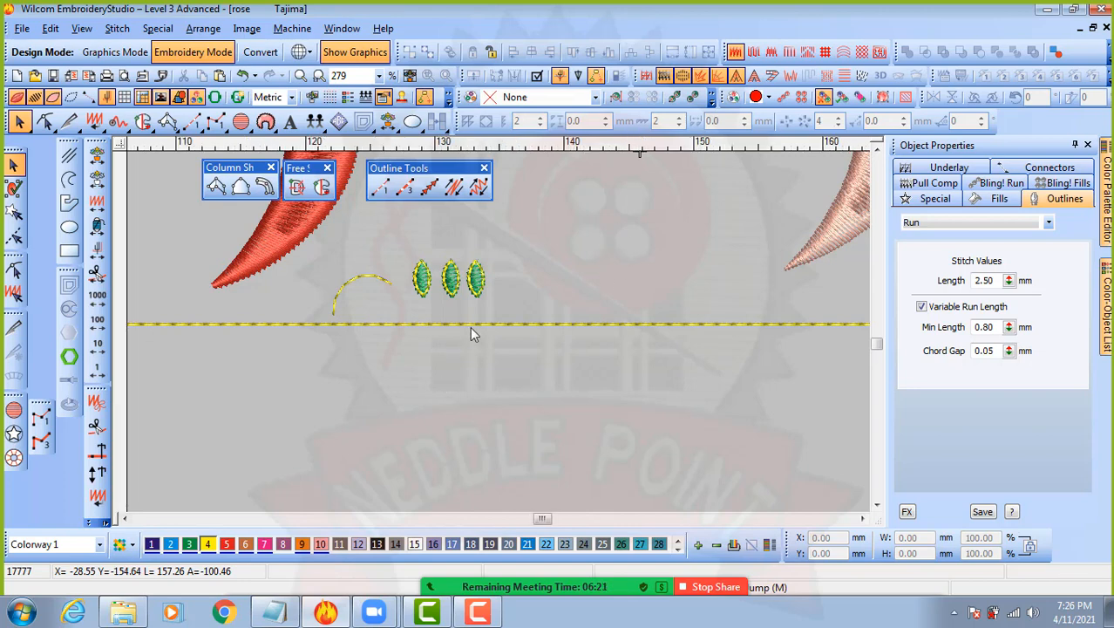
pyautogui.scroll(2, 470, 326)
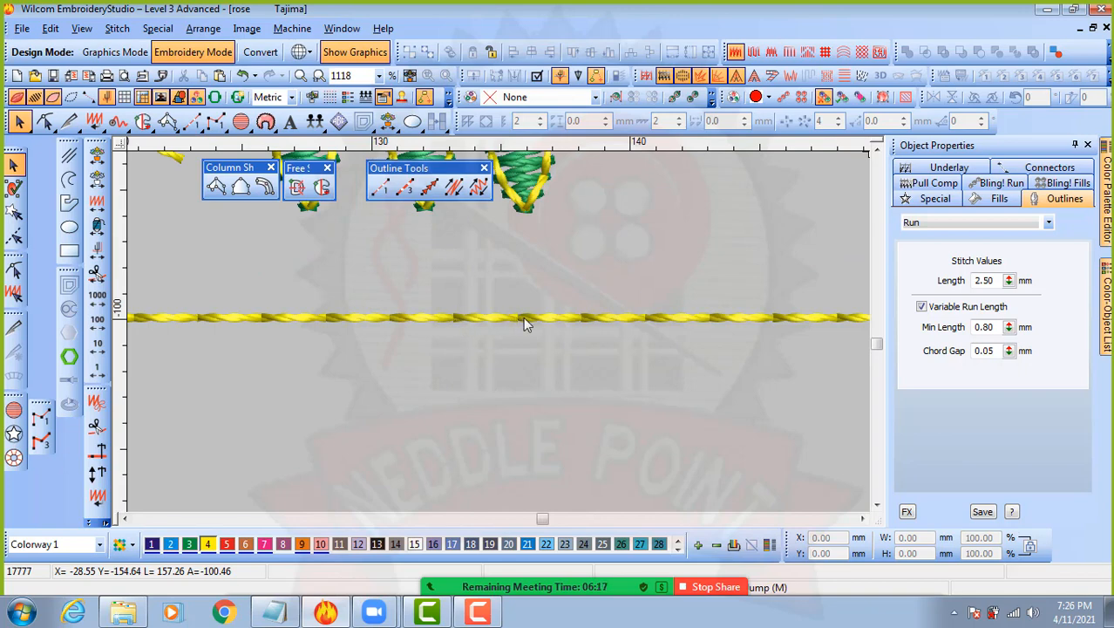
pyautogui.scroll(-2, 588, 245)
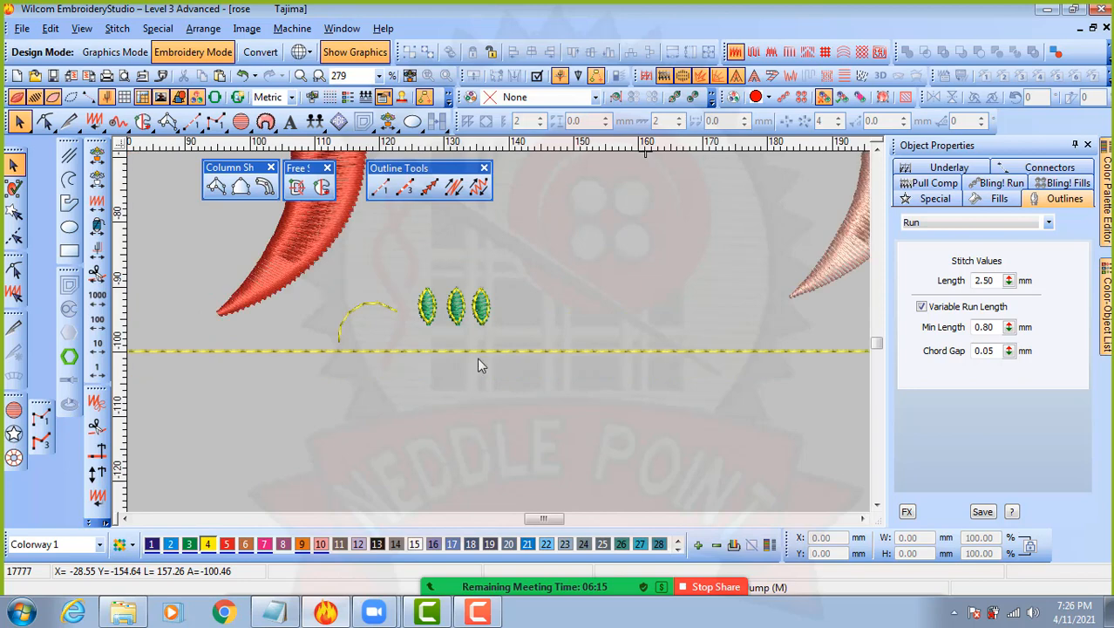
# - Digitize a straight horizontal Triple Run line about 162.6 mm long just below the existing yellow run line
pyautogui.click(406, 189)
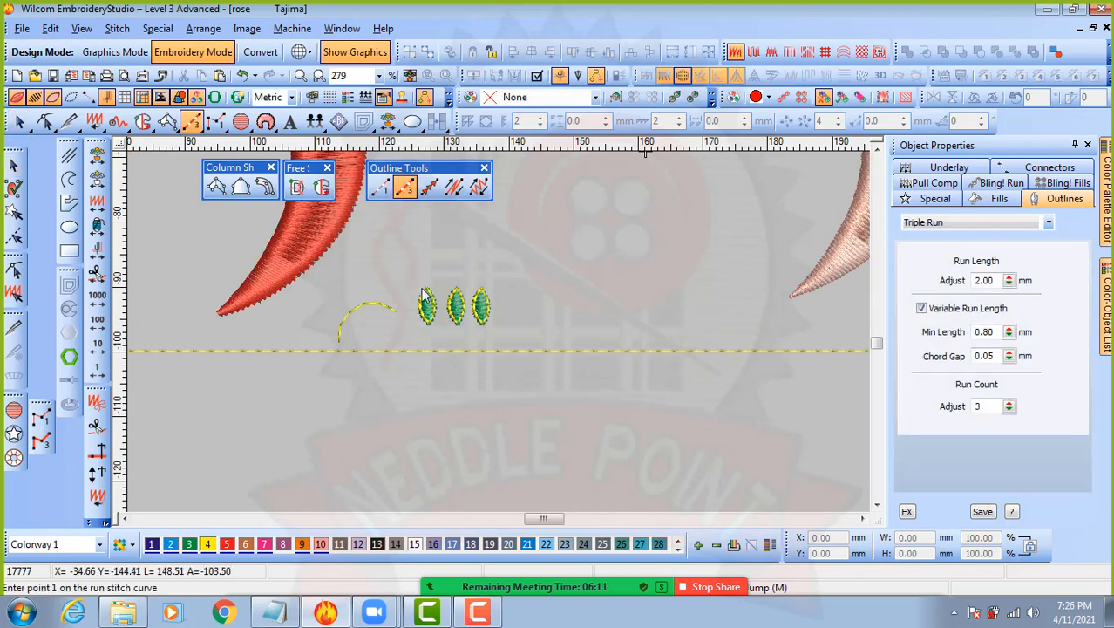
pyautogui.scroll(-1, 571, 357)
pyautogui.click(233, 378)
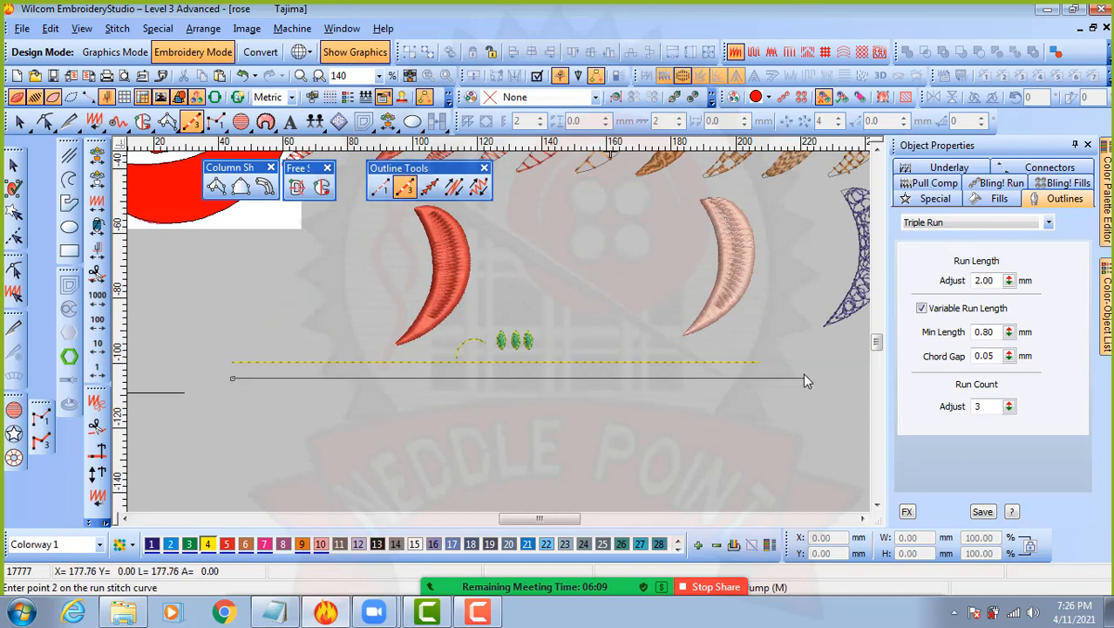
pyautogui.click(758, 378)
pyautogui.press('Return')
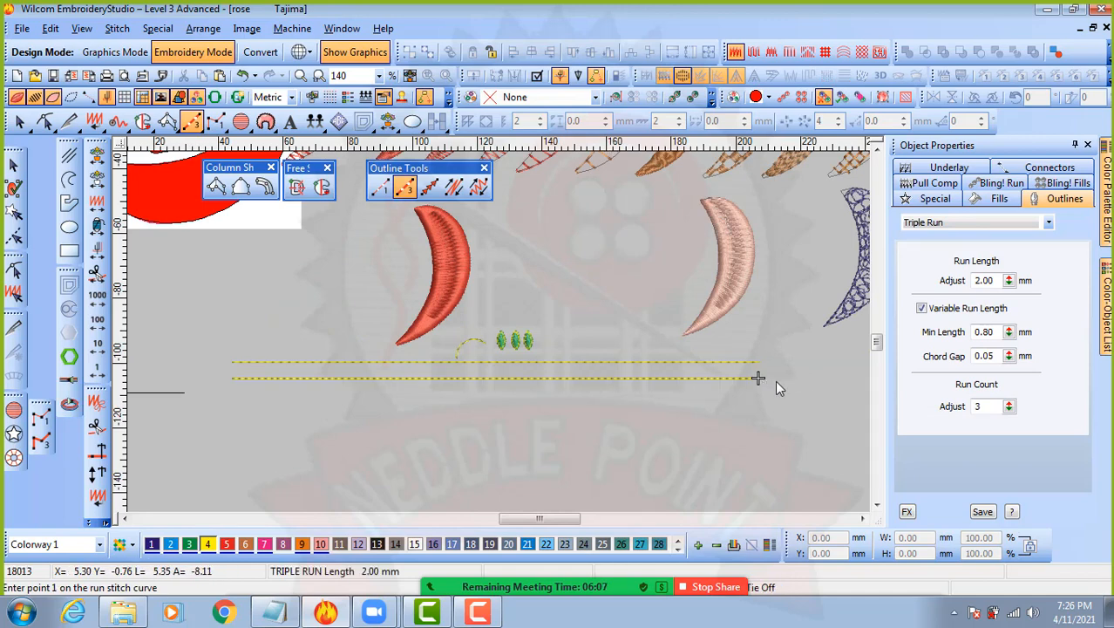
pyautogui.scroll(2, 521, 382)
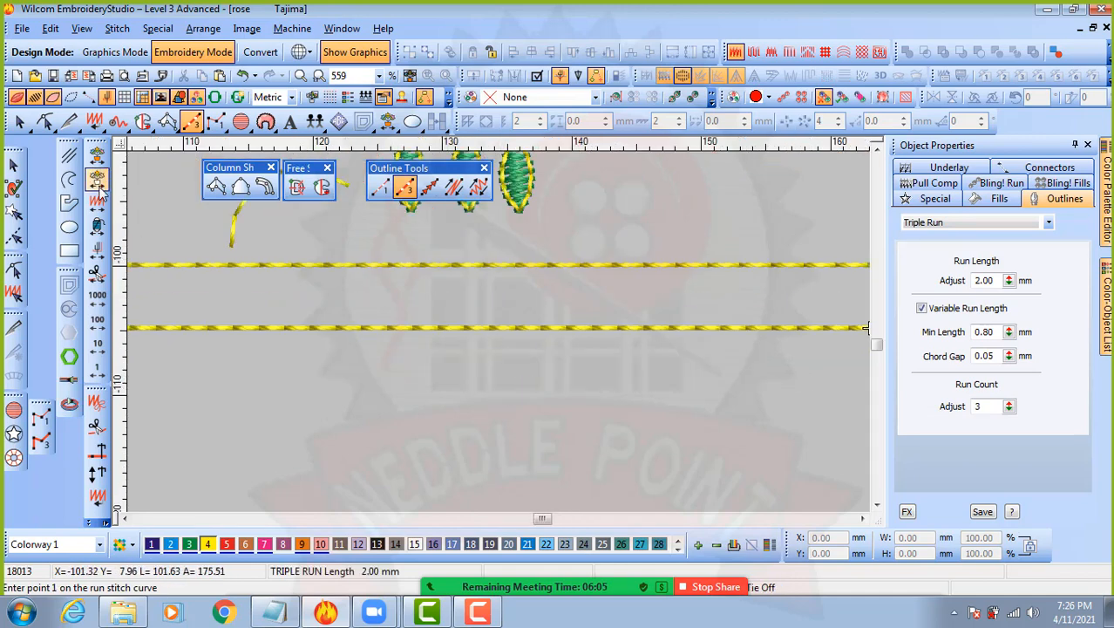
pyautogui.press('Escape')
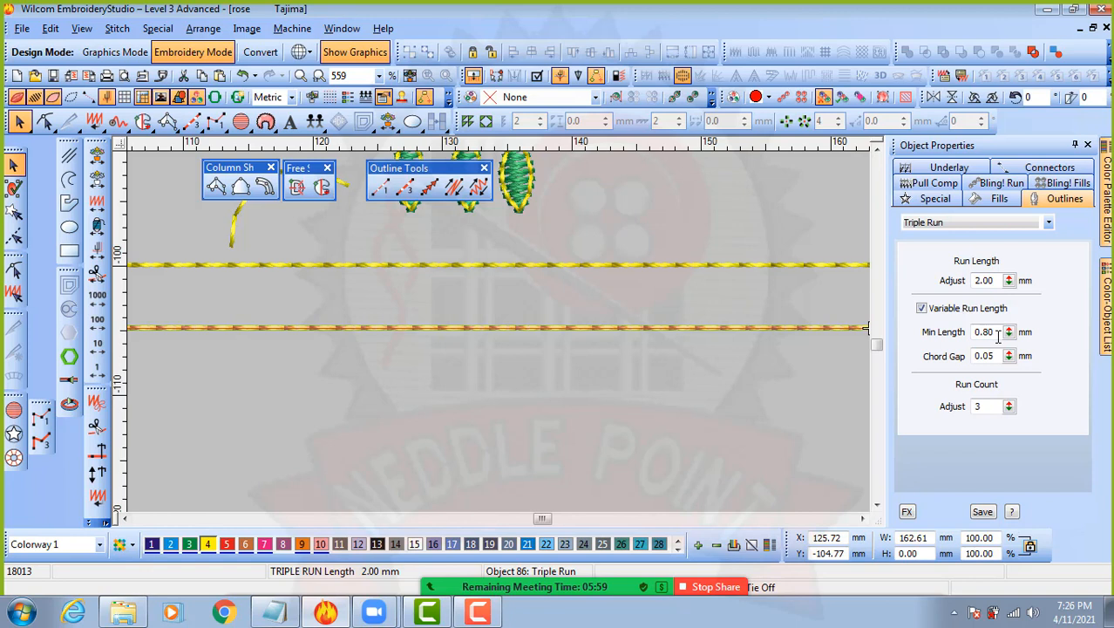
# - Move the triple run line up about 1.2 mm and set its run length to 2.50 mm
pyautogui.doubleClick(979, 406)
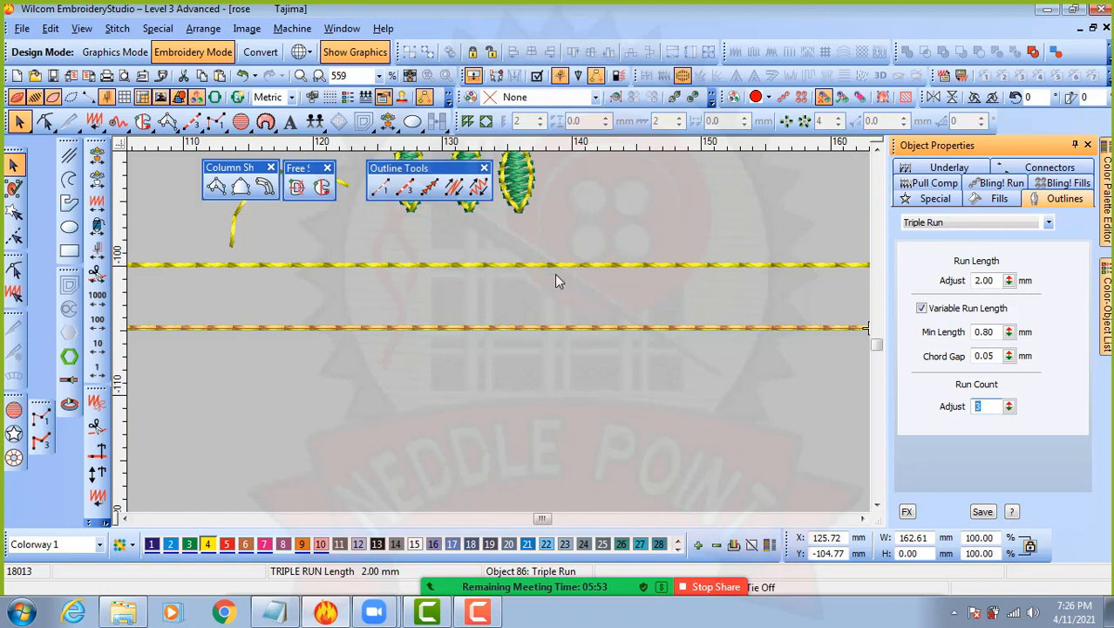
pyautogui.moveTo(546, 331); pyautogui.dragTo(545, 314)
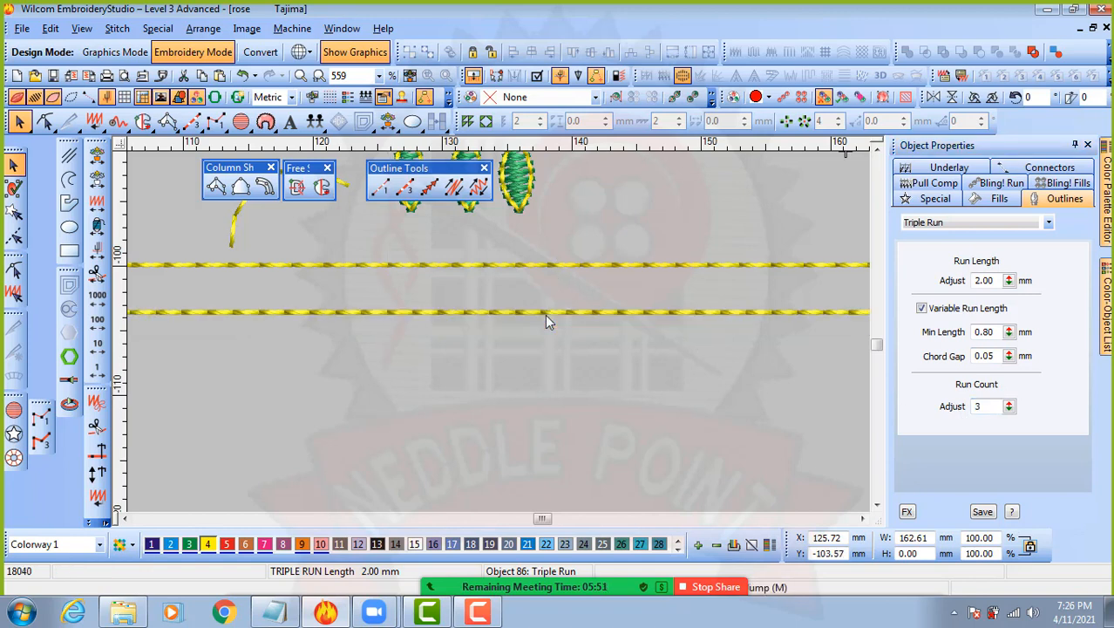
pyautogui.doubleClick(996, 280)
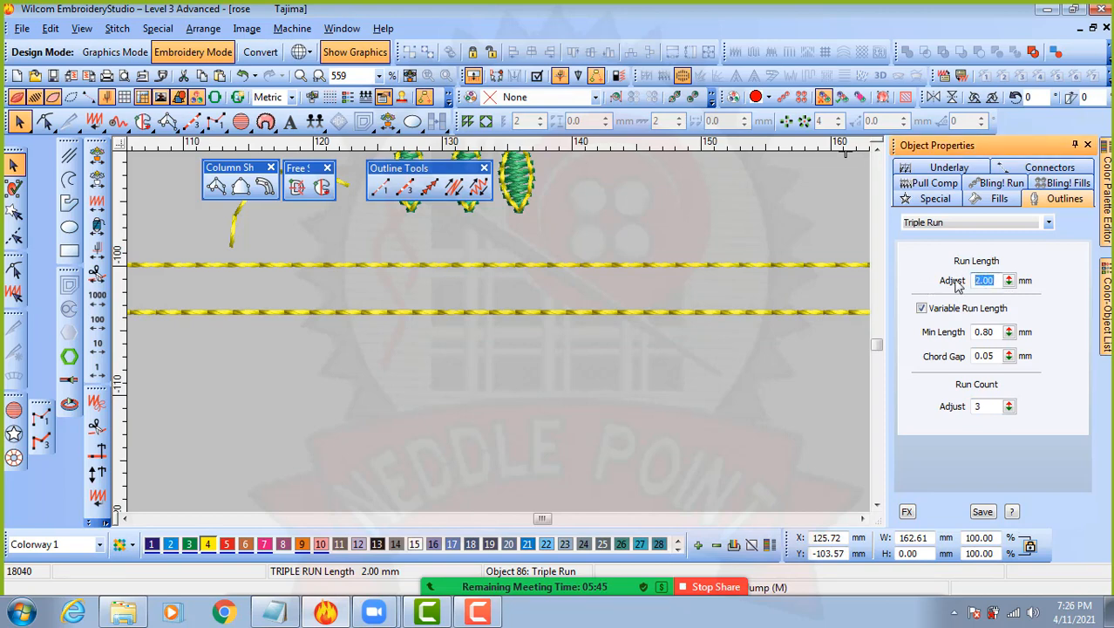
pyautogui.write('2.5')
pyautogui.press('Return')
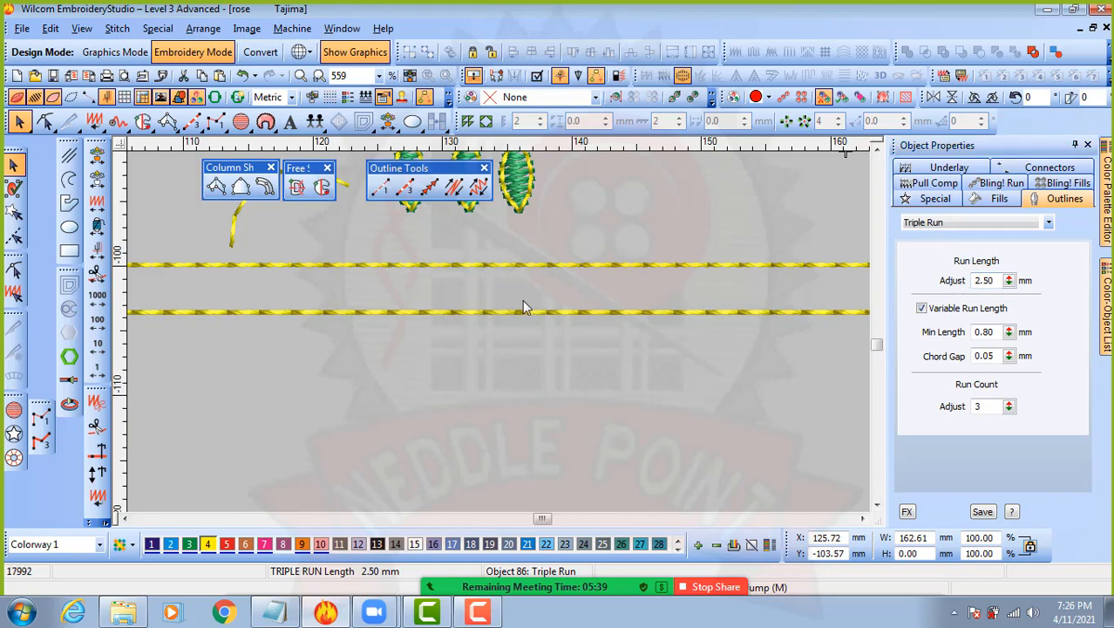
pyautogui.click(600, 196)
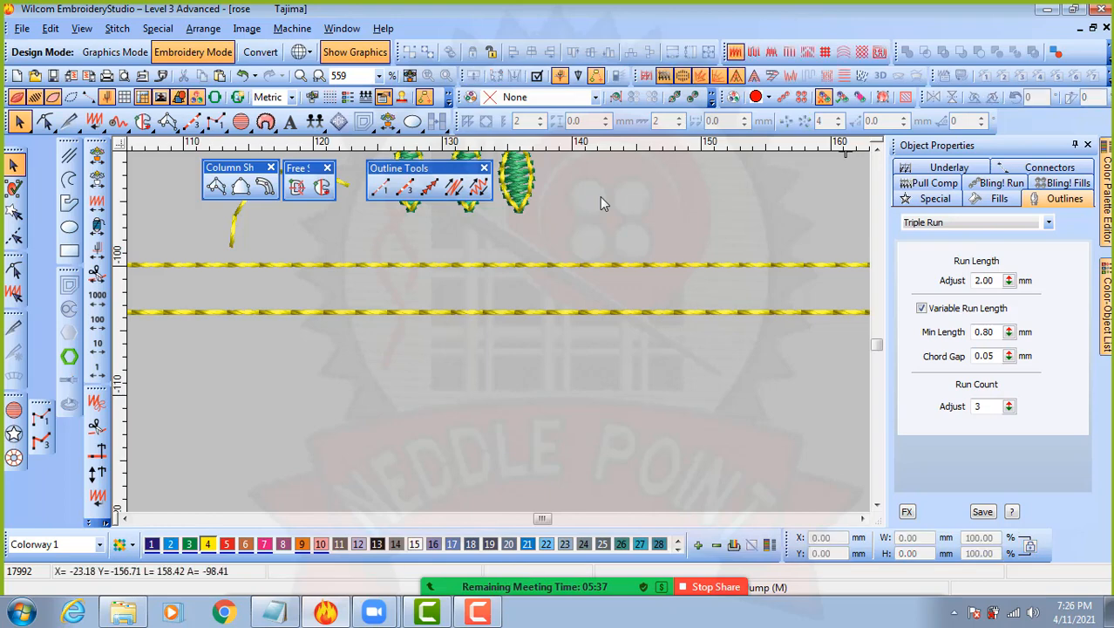
# - Compare the outline settings and close-up stitches of the single run line and the triple run line
pyautogui.click(536, 264)
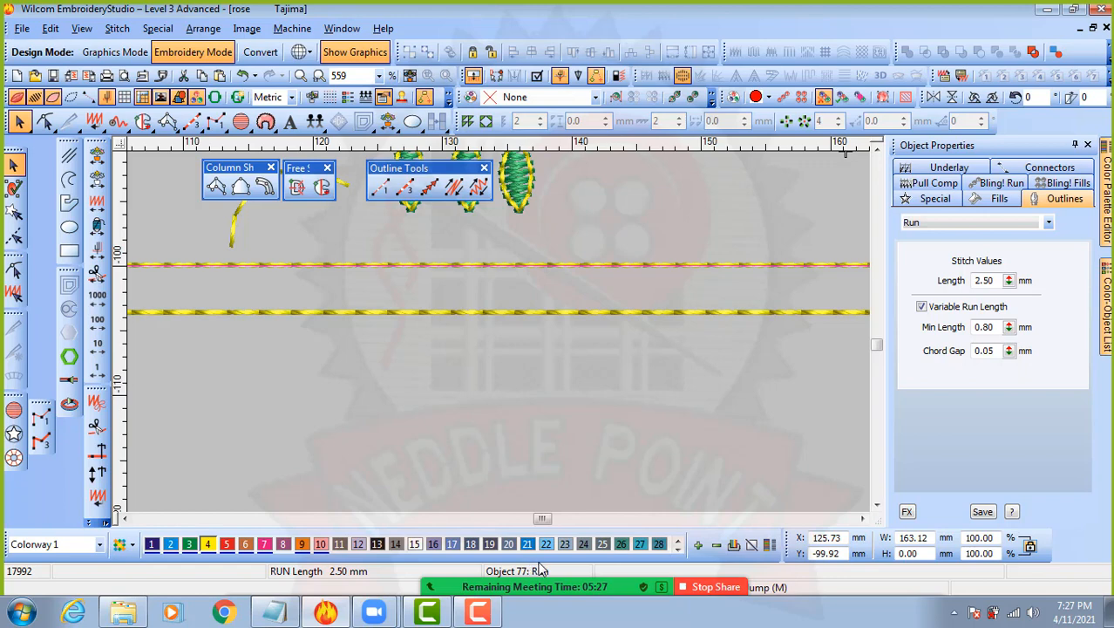
pyautogui.click(564, 320)
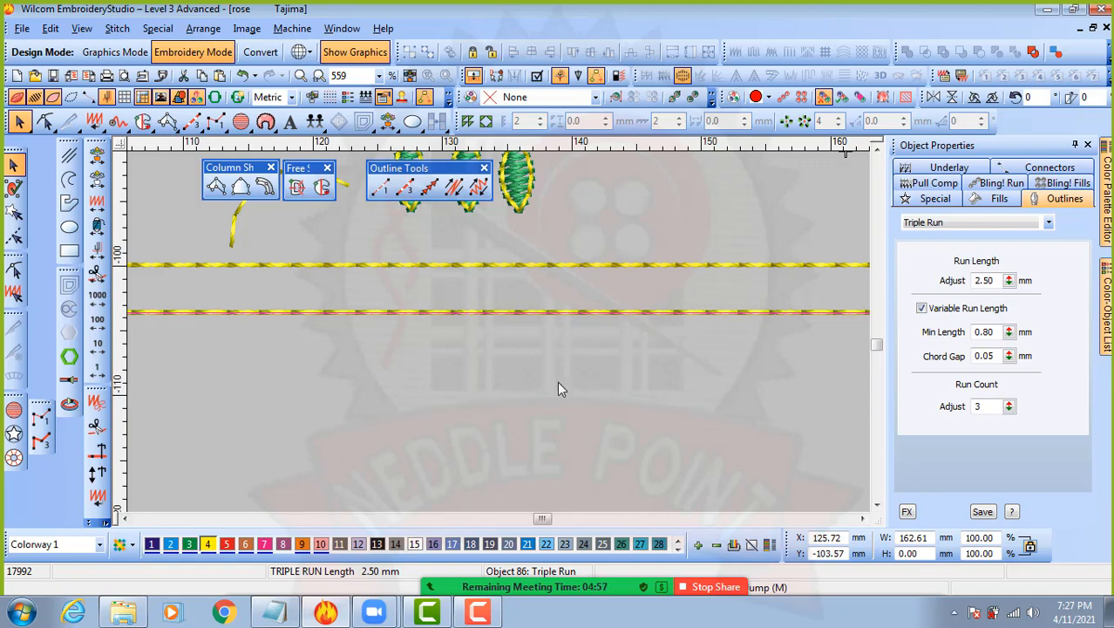
pyautogui.click(549, 281)
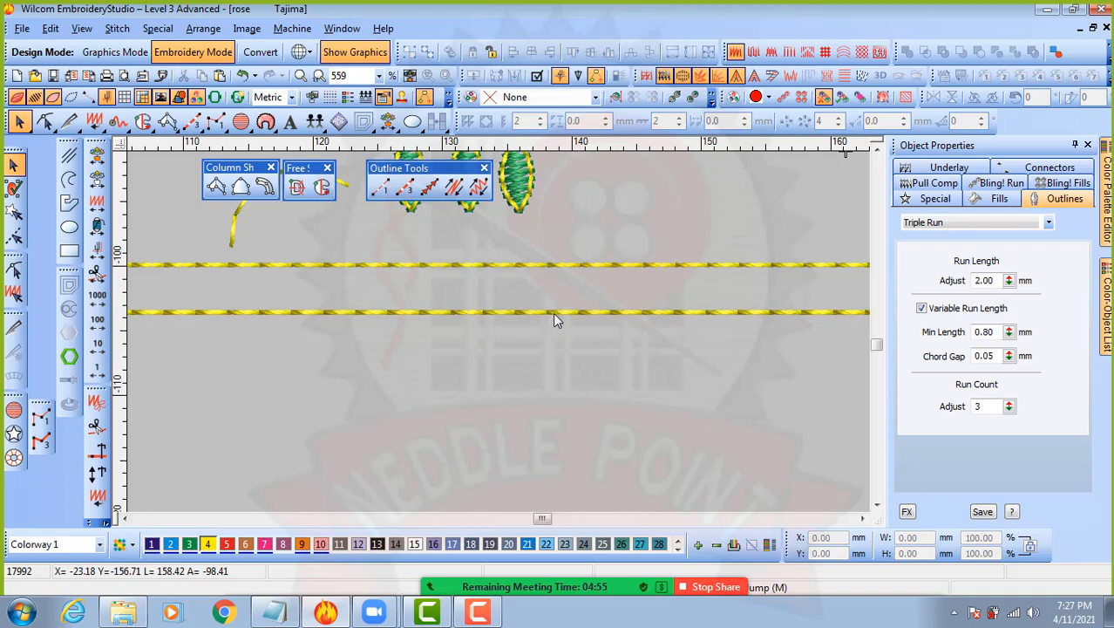
pyautogui.click(549, 267)
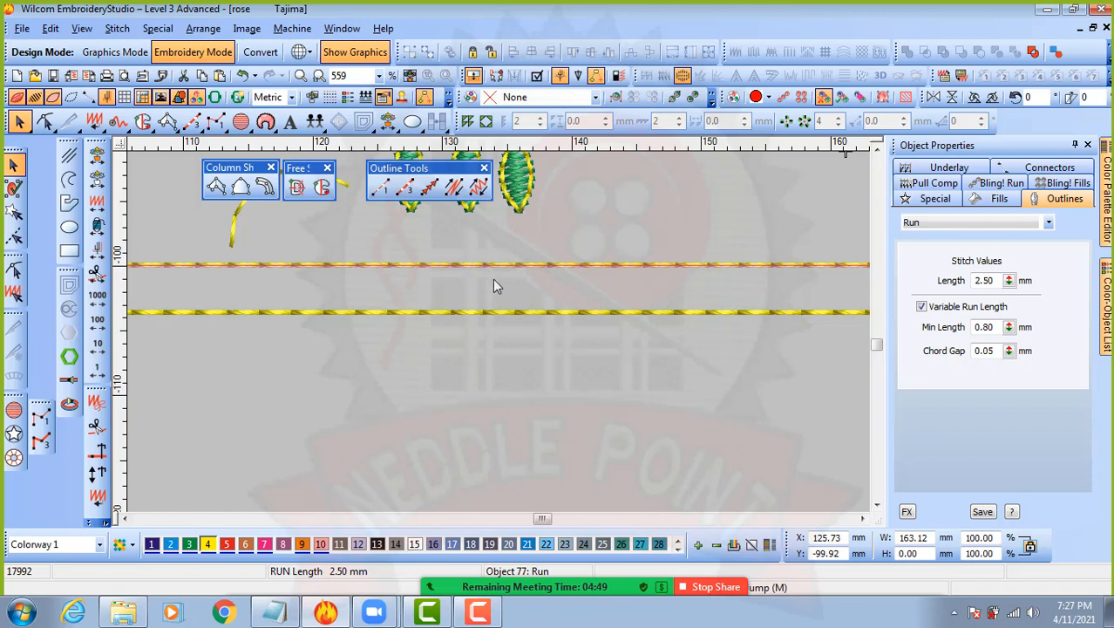
pyautogui.click(521, 312)
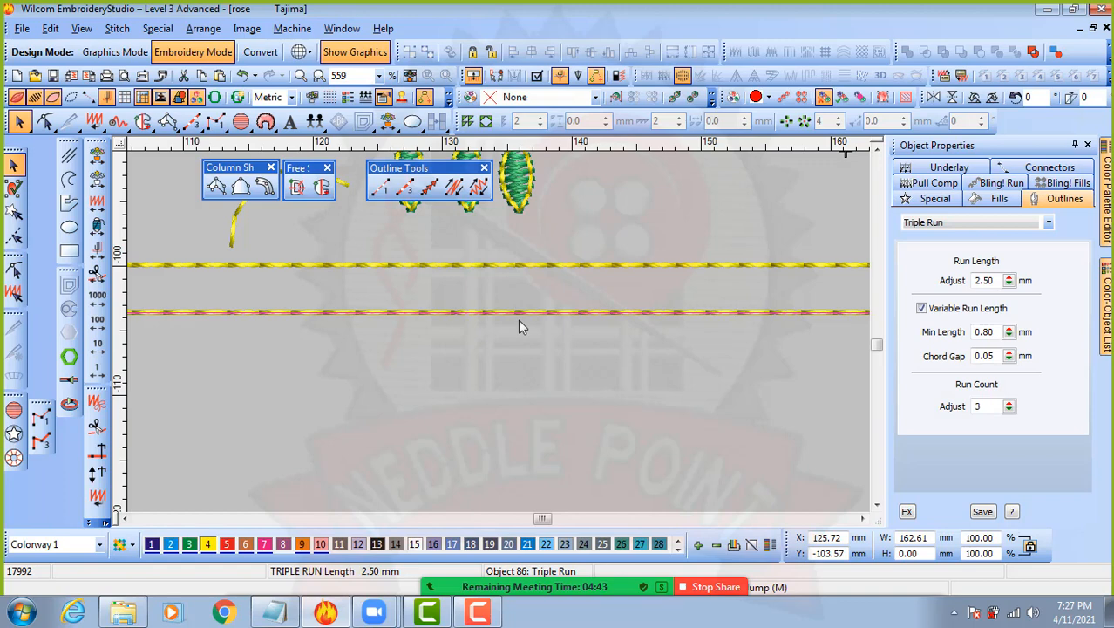
pyautogui.click(515, 333)
pyautogui.scroll(2, 487, 311)
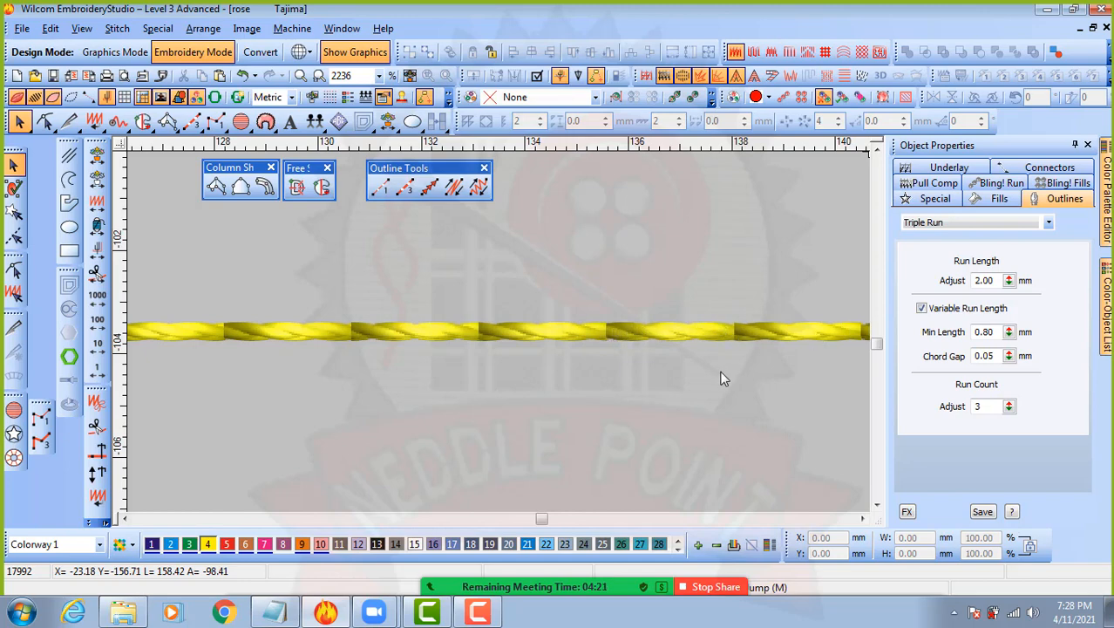
pyautogui.hotkey('shift', 'z')
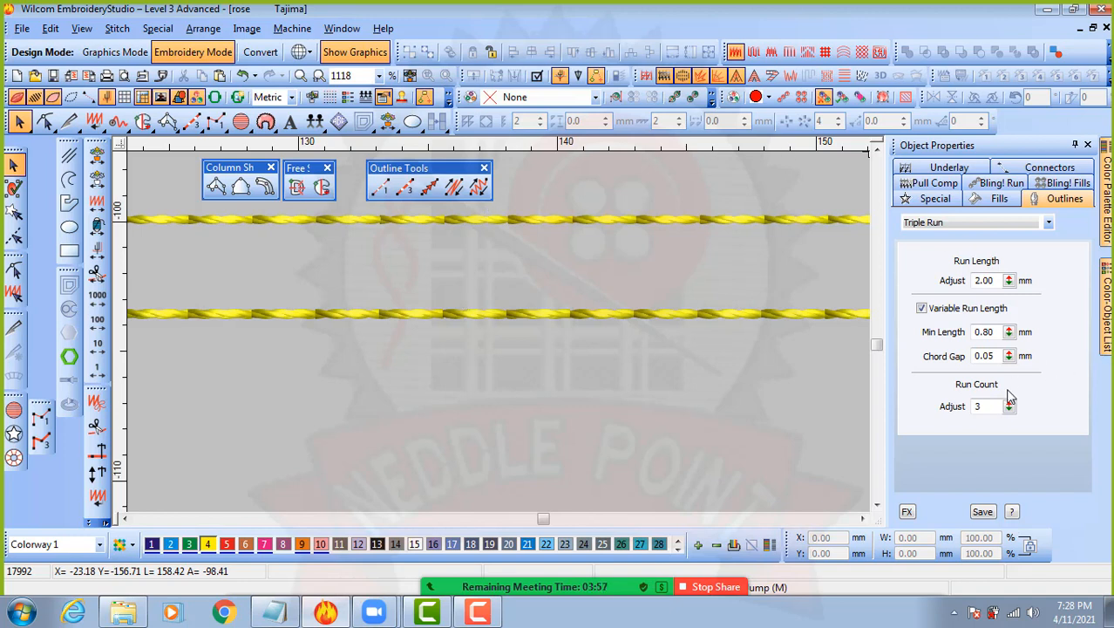
# - Set the Triple Run run count to 9 with no object selected
pyautogui.moveTo(1008, 408); pyautogui.dragTo(952, 419)
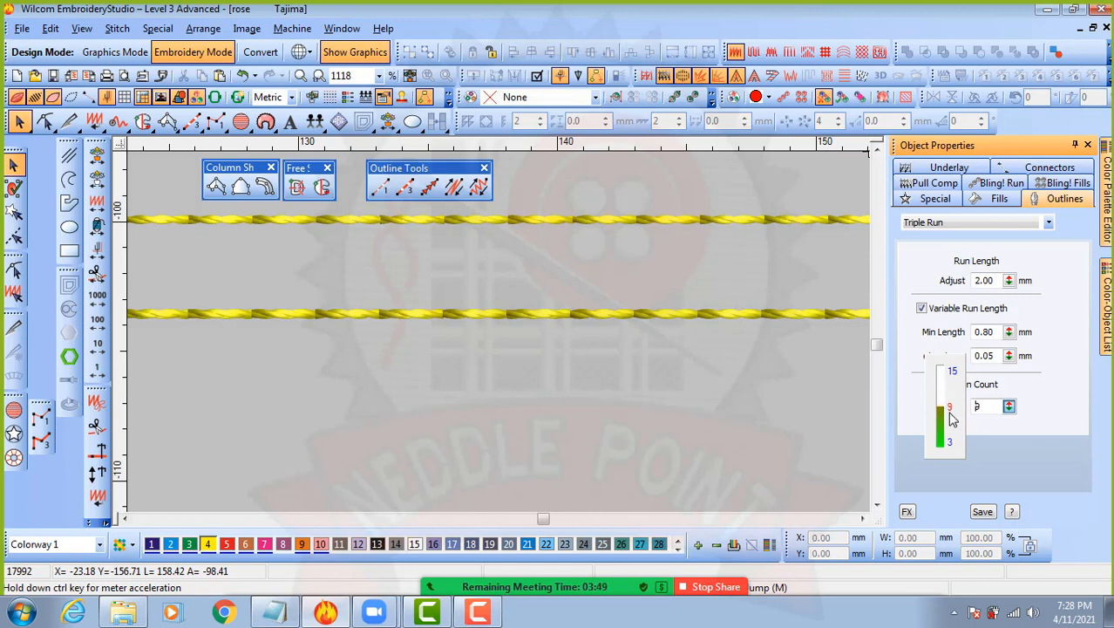
pyautogui.moveTo(950, 416); pyautogui.dragTo(949, 425)
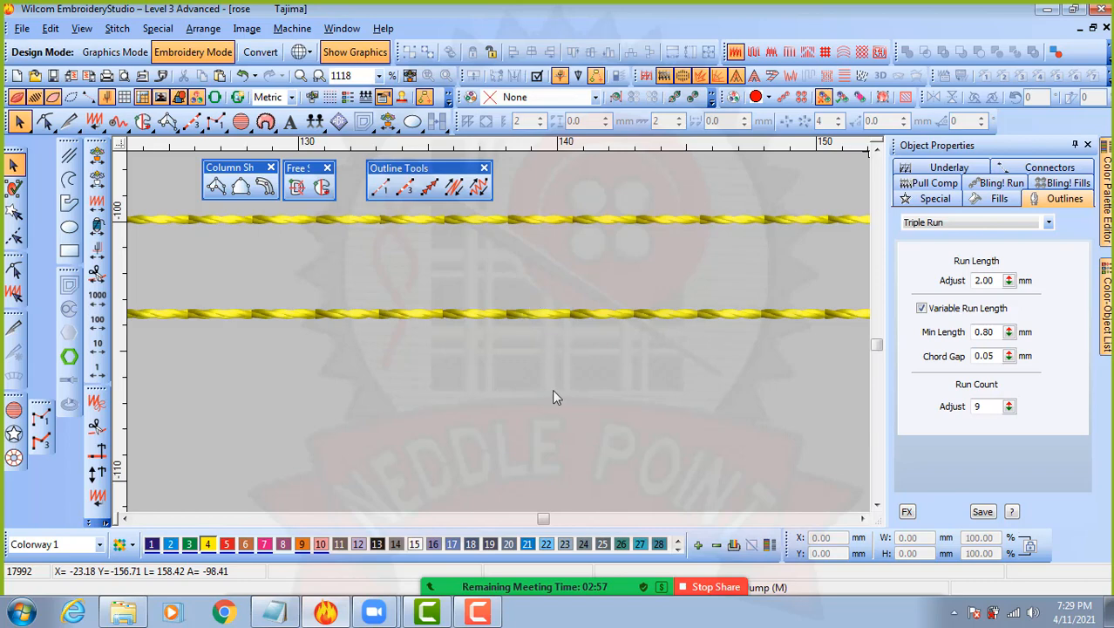
# - Digitize a horizontal Motif Run line about 47 mm long with the Kite01 motif below the two yellow lines, and select it
pyautogui.scroll(-1, 562, 387)
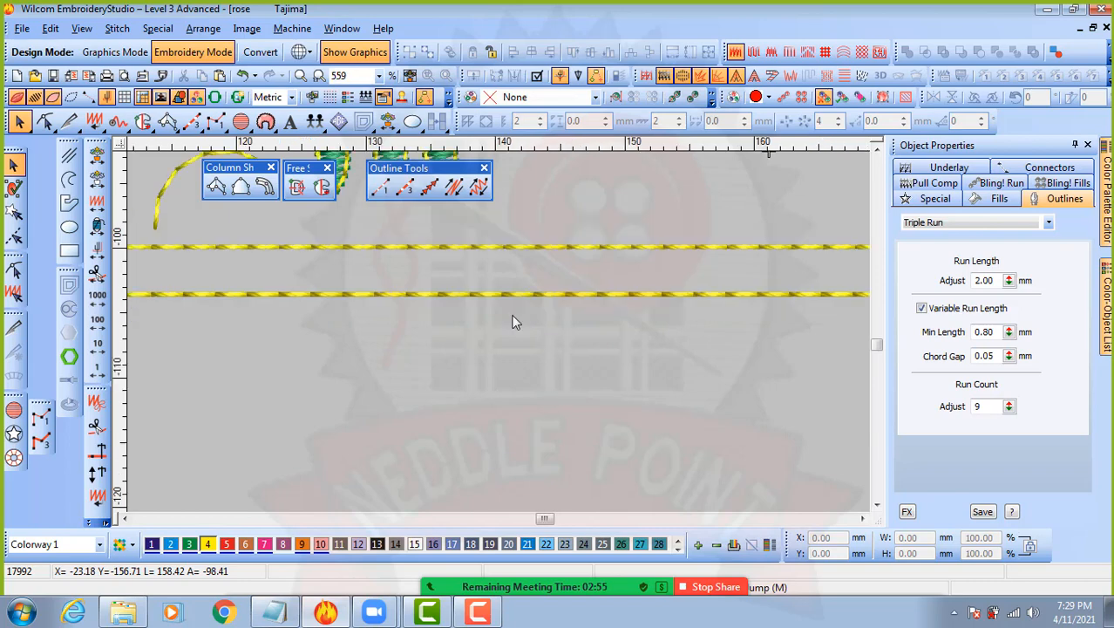
pyautogui.click(430, 189)
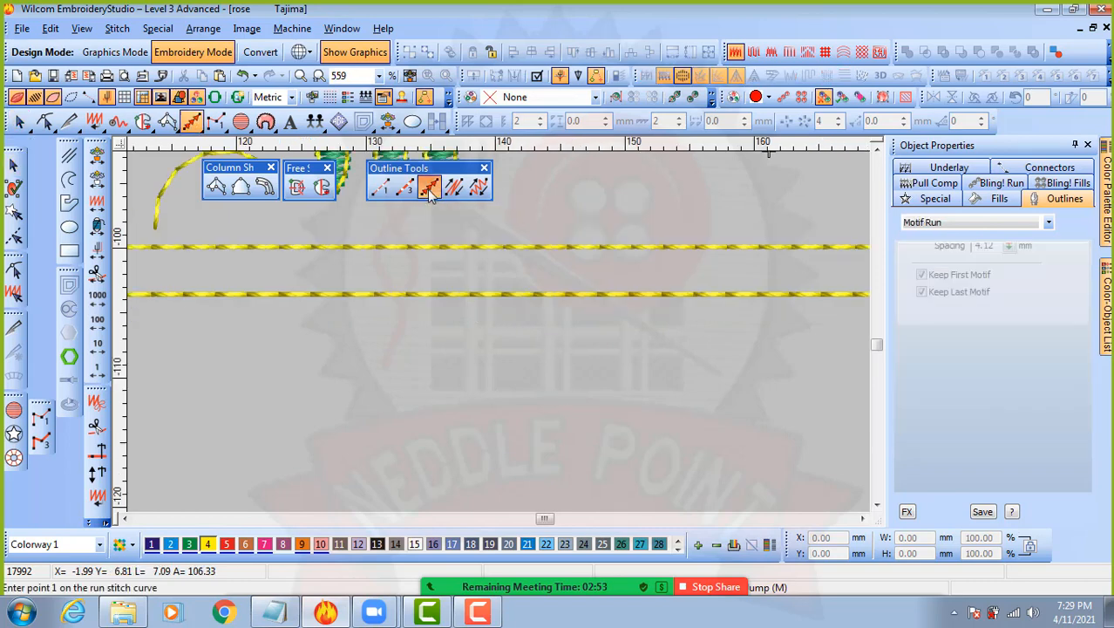
pyautogui.click(163, 355)
pyautogui.click(774, 345)
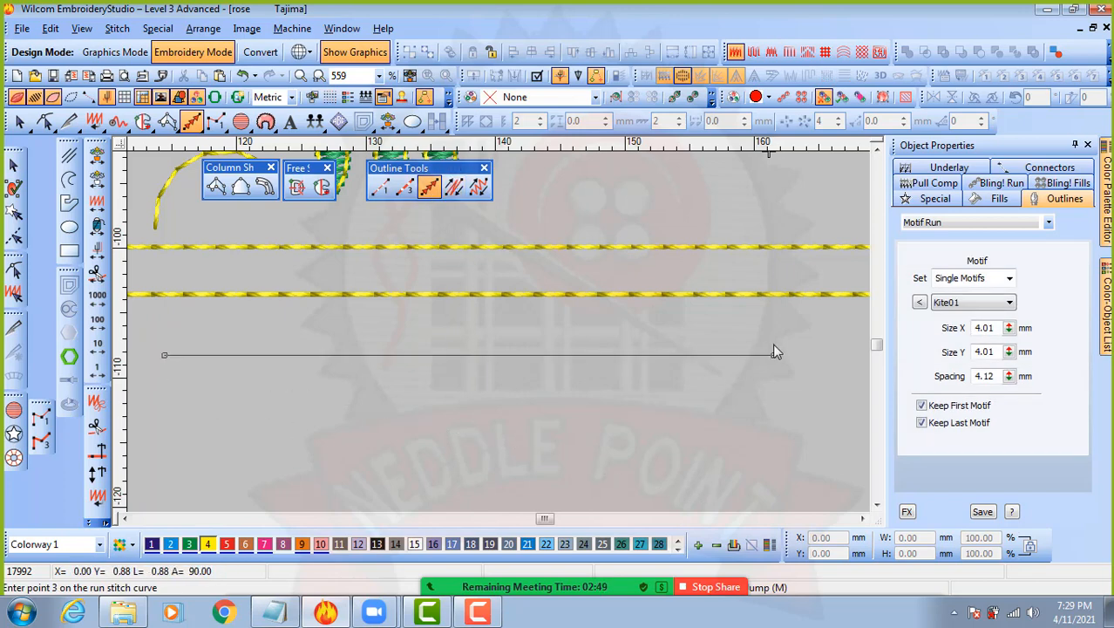
pyautogui.press('Return')
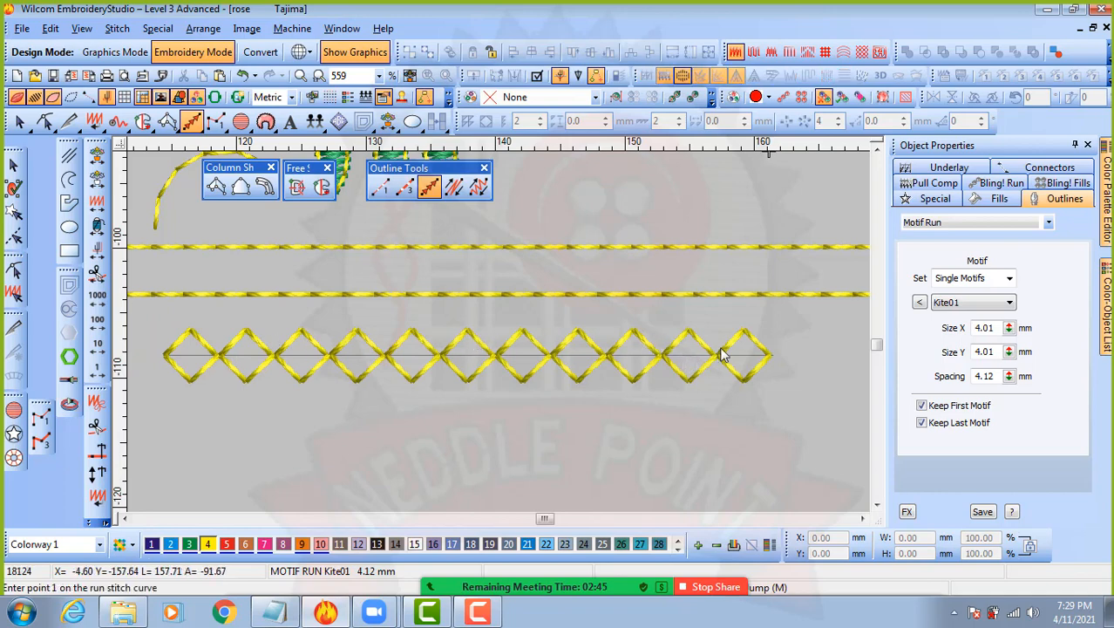
pyautogui.click(13, 163)
pyautogui.click(472, 331)
# - Examine the satin fill settings and stitches of the small brown diamond above the row of crescents
pyautogui.scroll(-2, 565, 266)
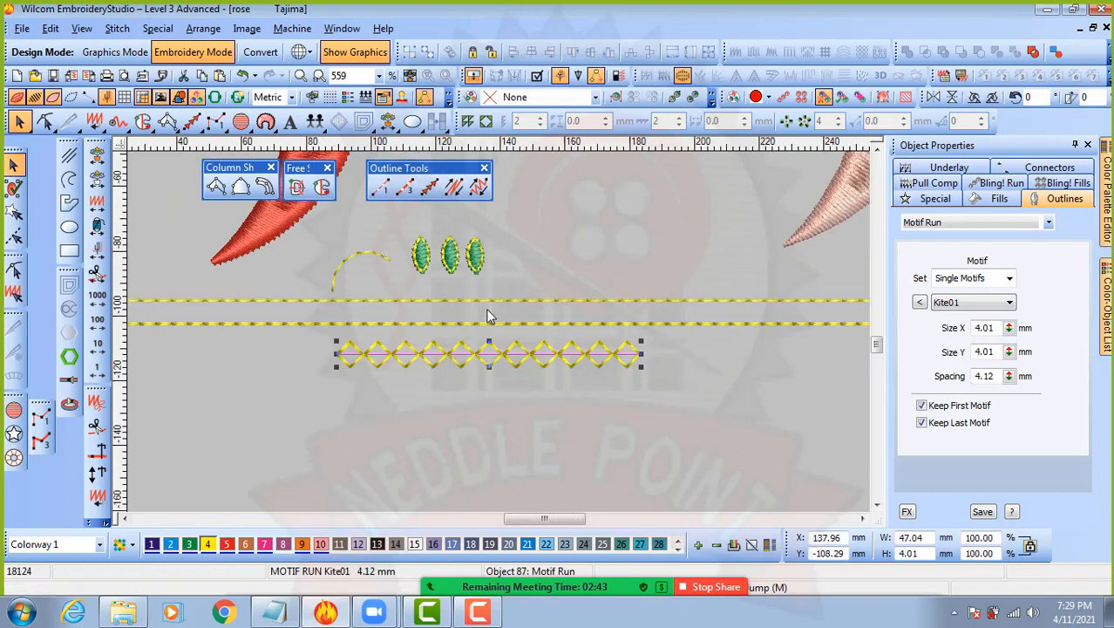
pyautogui.scroll(-1, 567, 262)
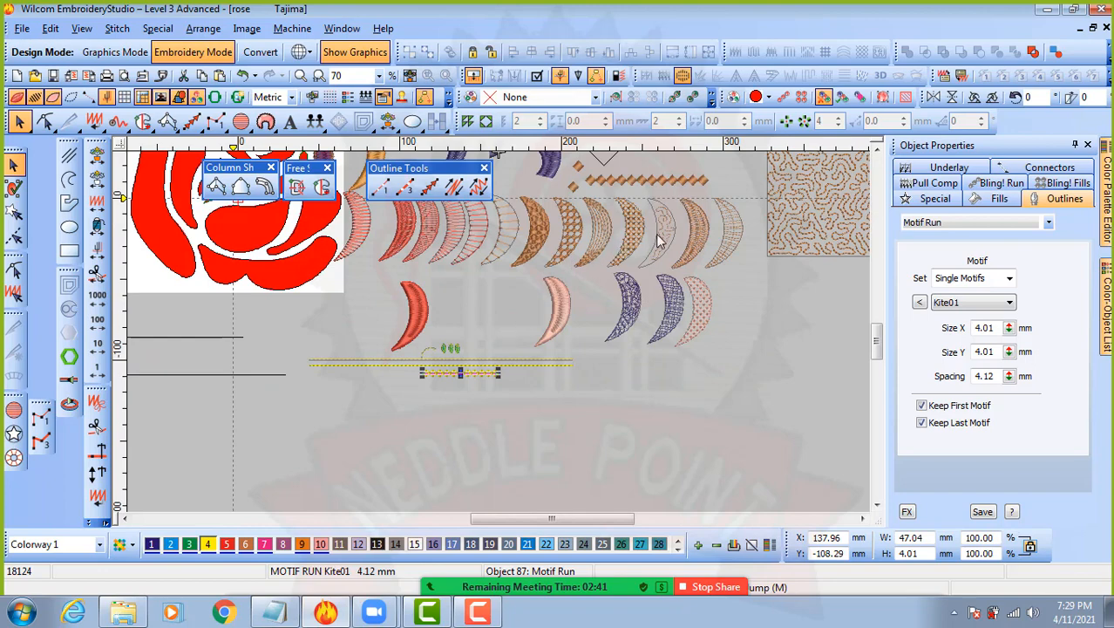
pyautogui.scroll(1, 640, 239)
pyautogui.scroll(2, 497, 335)
pyautogui.scroll(-2, 497, 332)
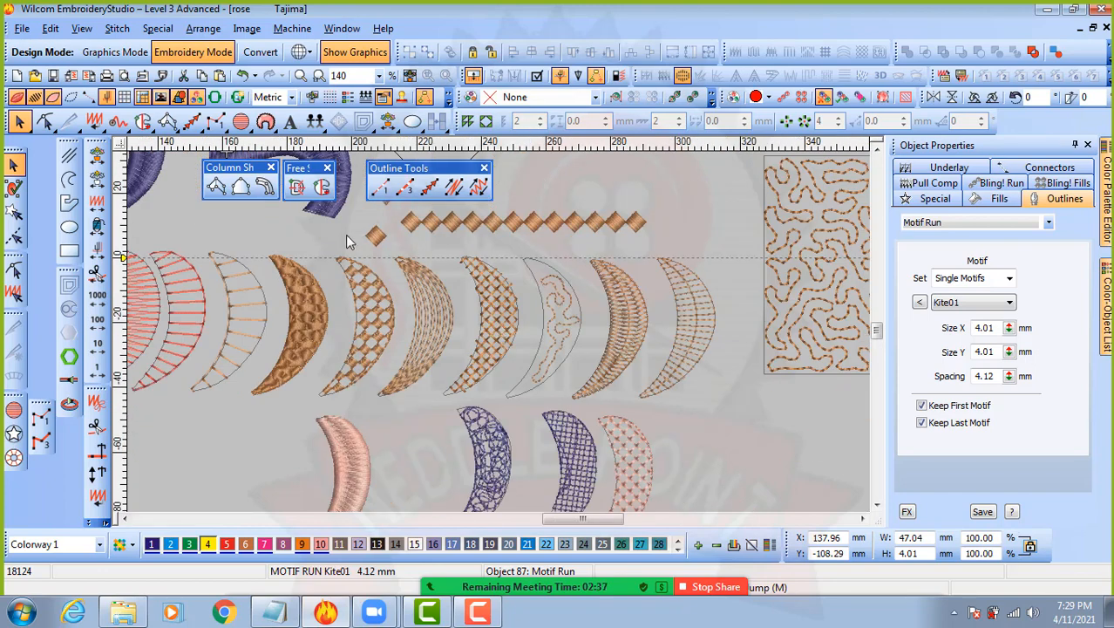
pyautogui.click(374, 239)
pyautogui.scroll(2, 374, 239)
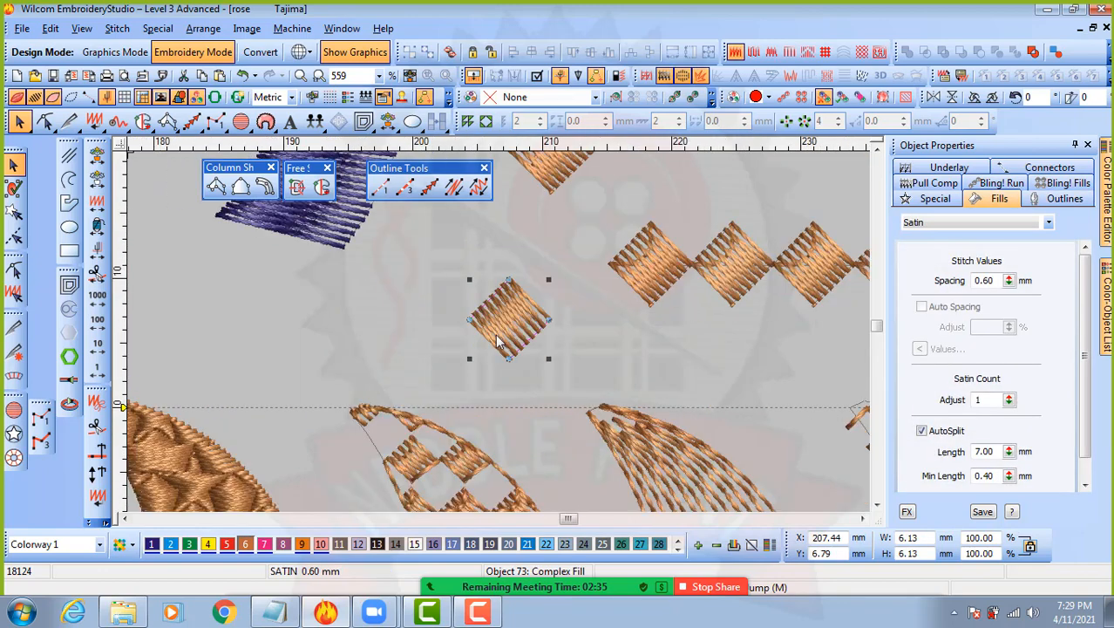
pyautogui.scroll(-1, 498, 340)
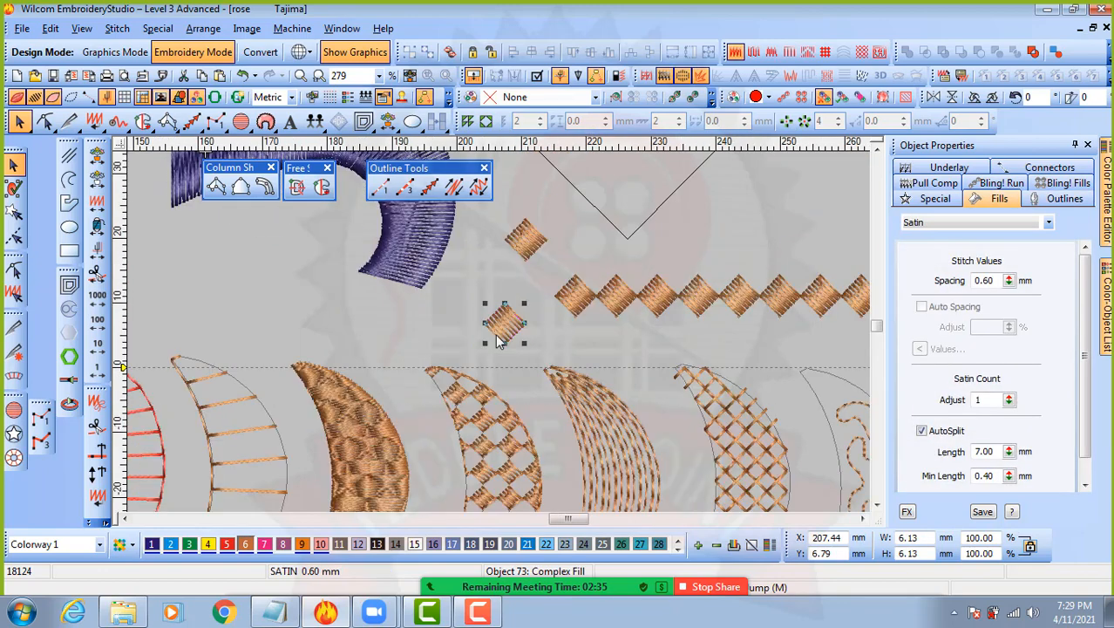
# - Compare the fill settings of the cross stitch crescent with those of the small satin diamond
pyautogui.click(753, 415)
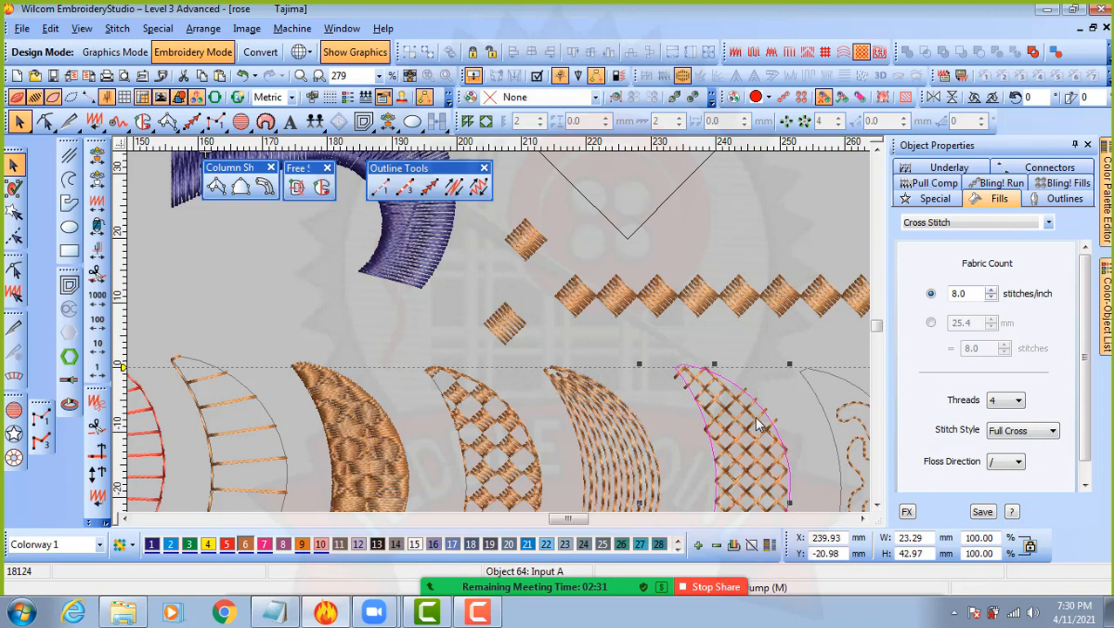
pyautogui.scroll(-1, 757, 418)
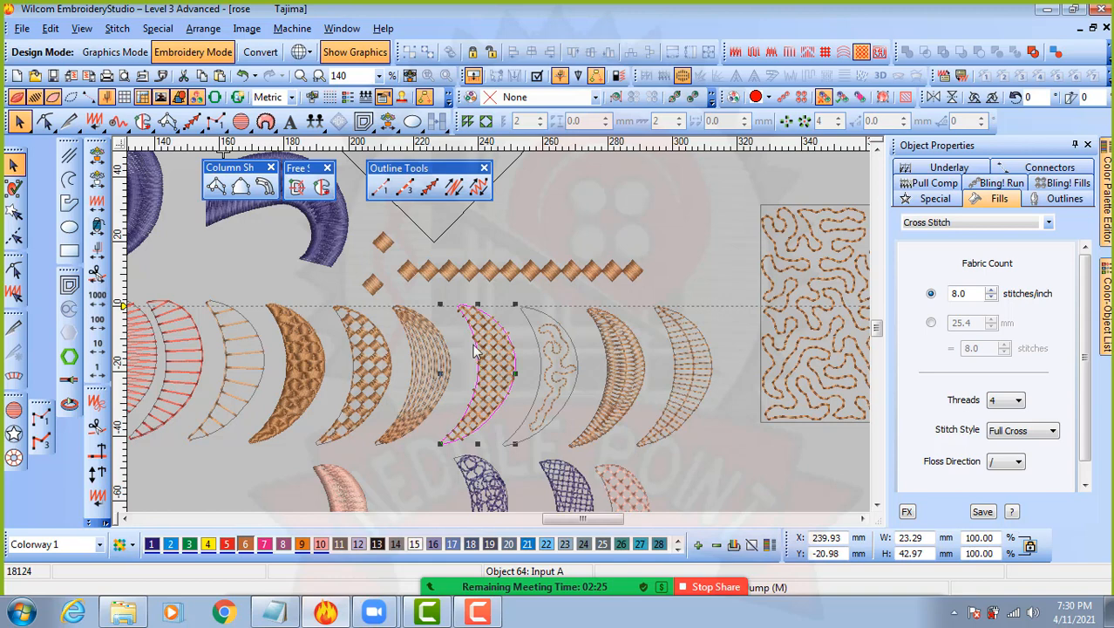
pyautogui.click(372, 288)
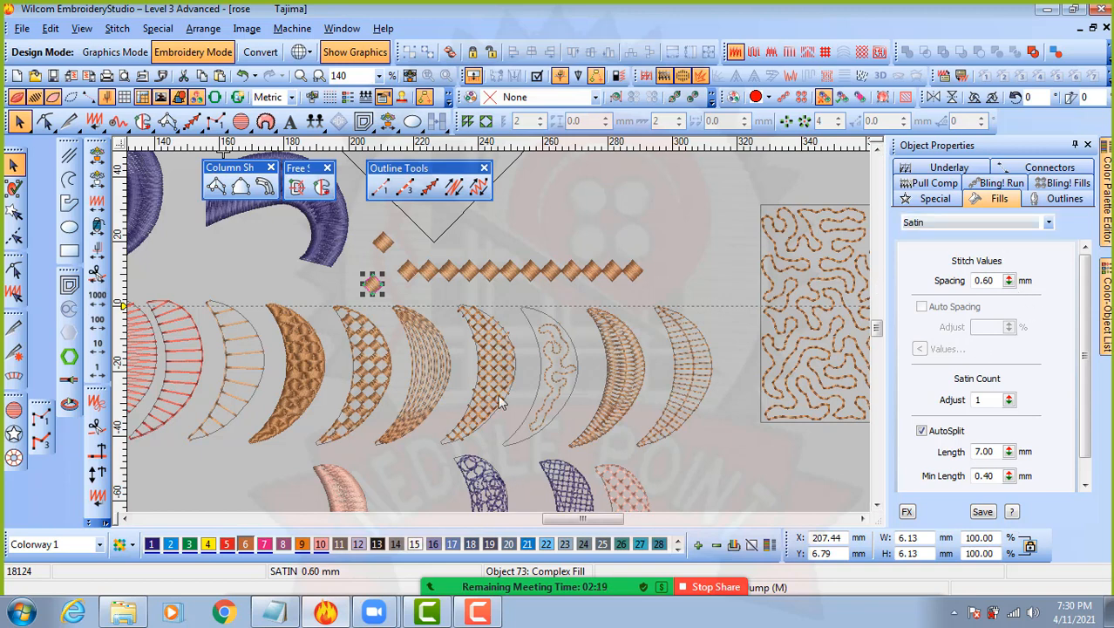
pyautogui.click(490, 341)
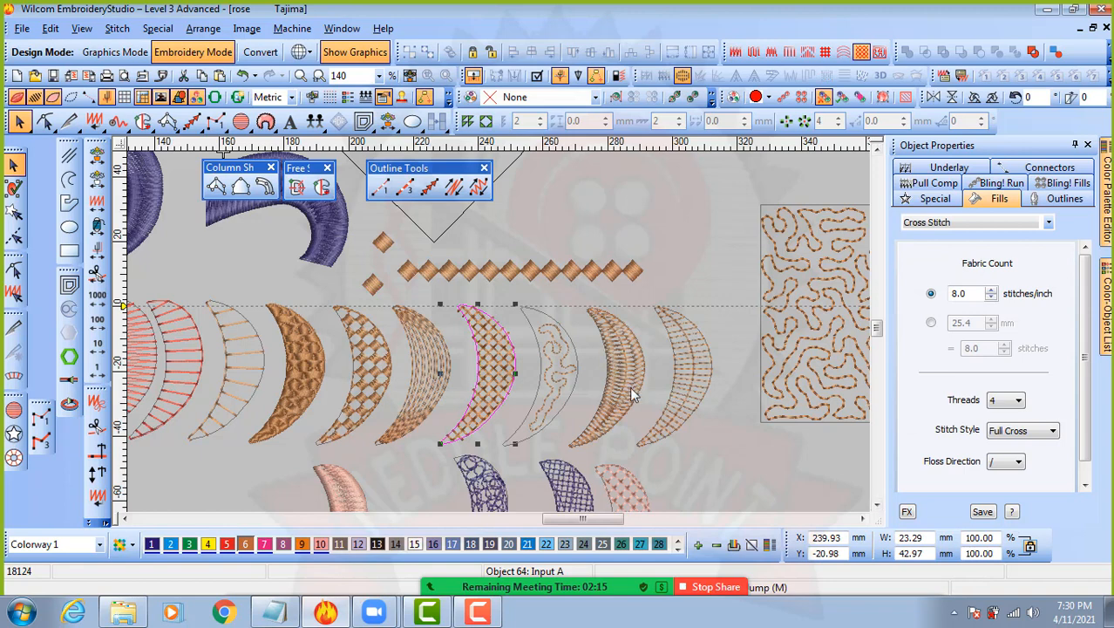
# - Examine the Motif Fill settings of the diamond-patterned crescent and the motif sets available for Motif 1
pyautogui.click(363, 361)
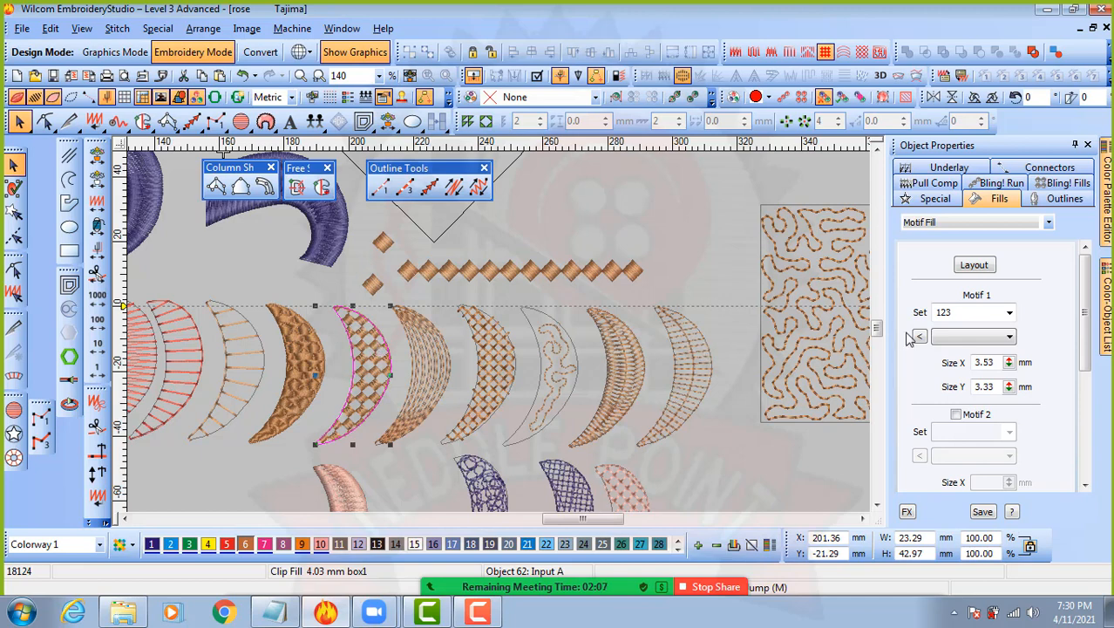
pyautogui.click(1009, 312)
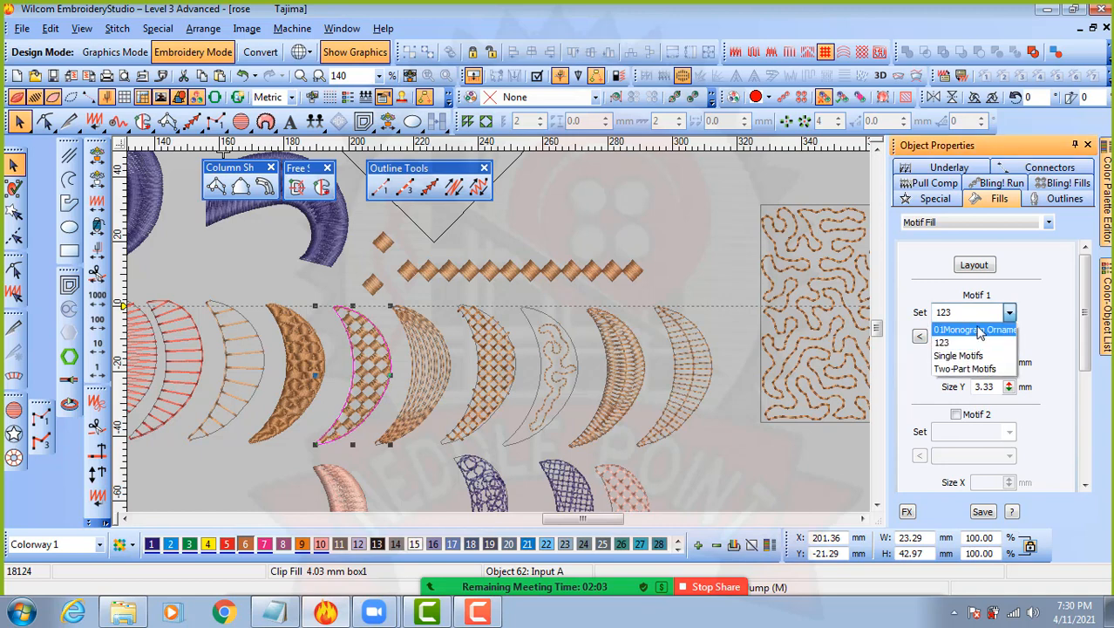
pyautogui.click(932, 286)
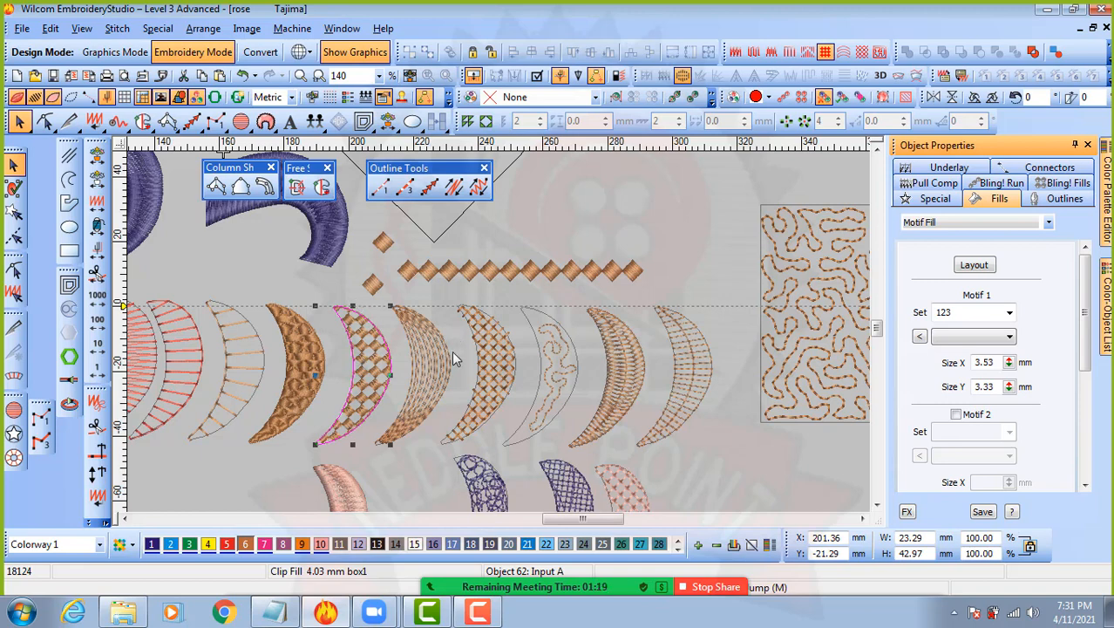
# - Draw a circle about 3.6 mm in diameter below the yellow Kite01 motif run line and select it
pyautogui.click(503, 430)
pyautogui.scroll(-1, 501, 325)
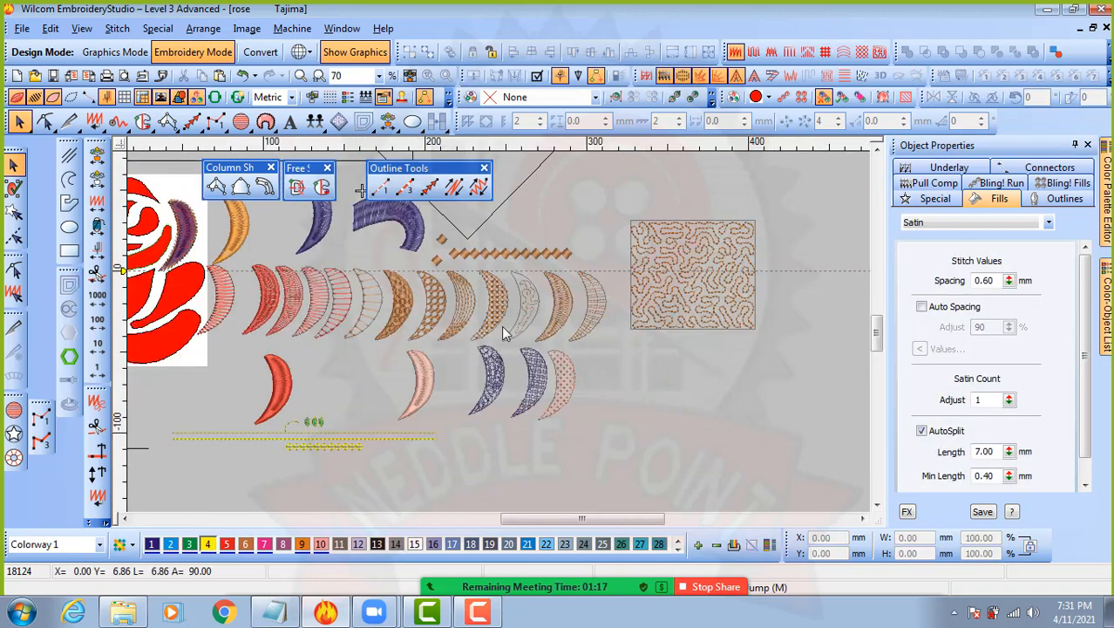
pyautogui.scroll(3, 331, 452)
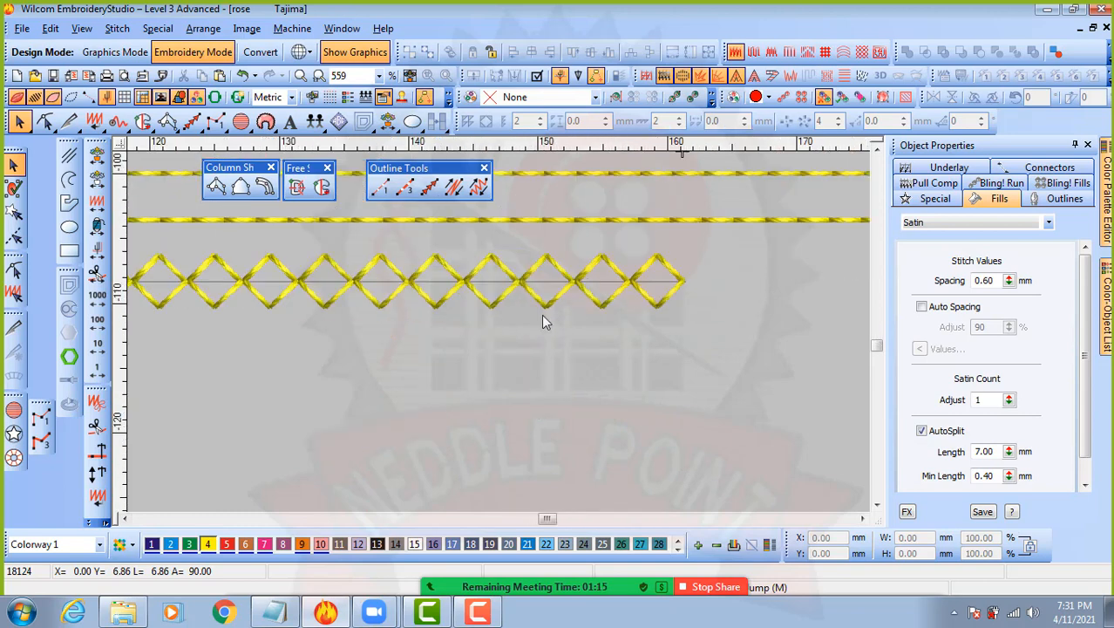
pyautogui.click(69, 204)
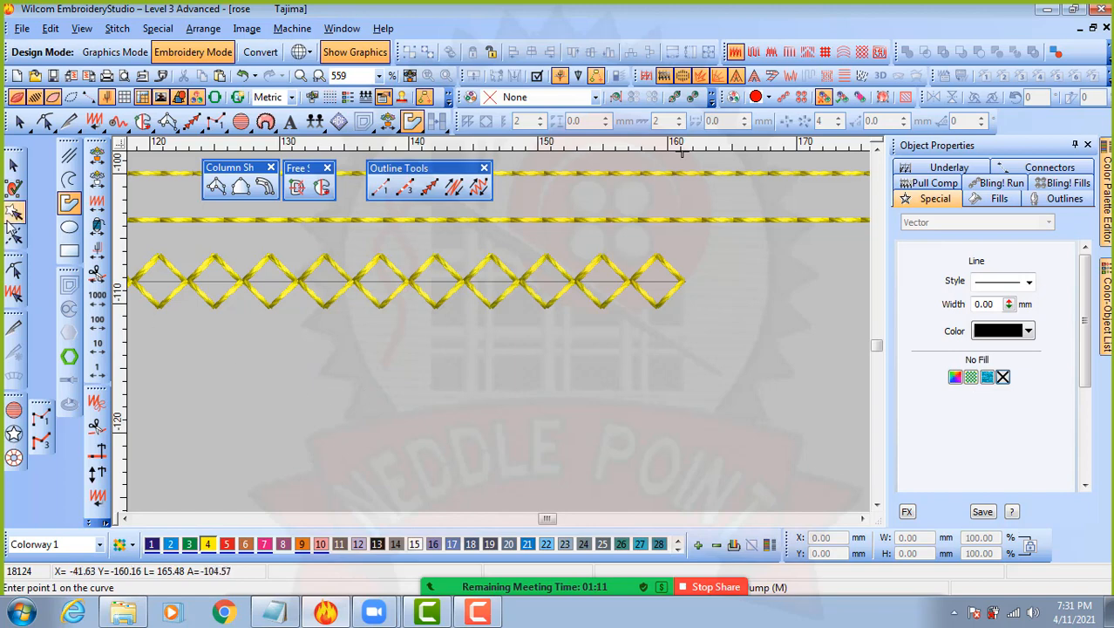
pyautogui.click(70, 251)
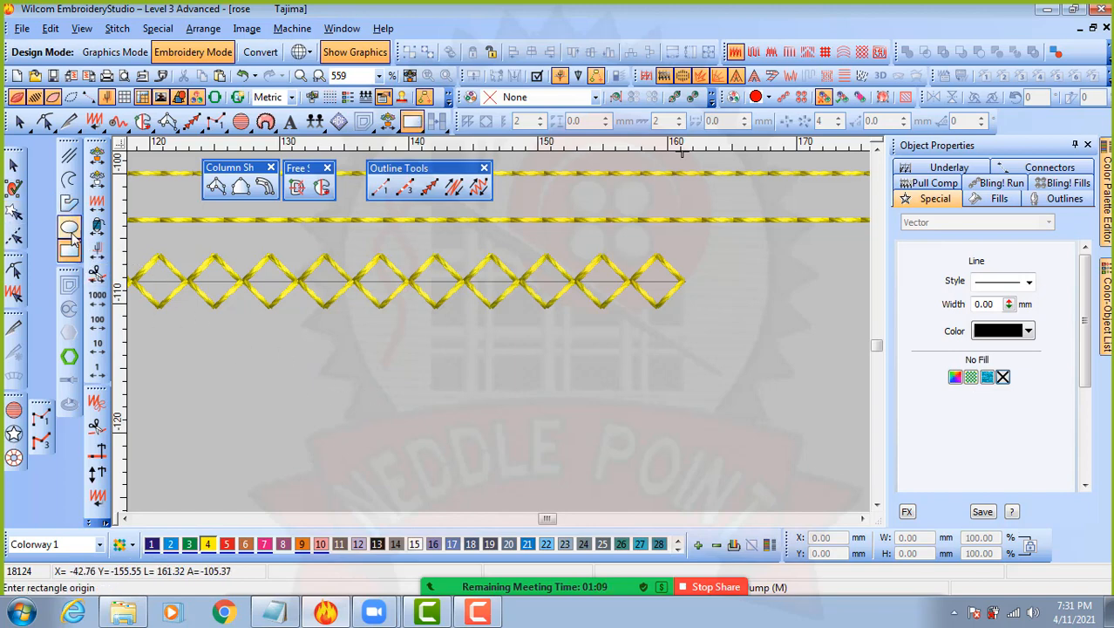
pyautogui.click(69, 229)
pyautogui.click(365, 381)
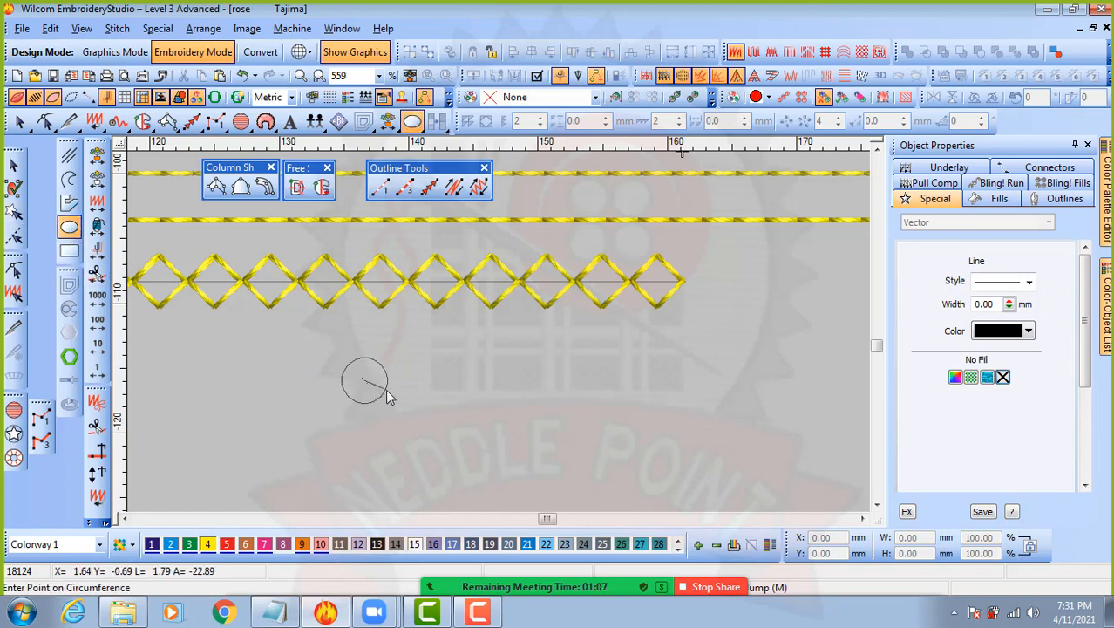
pyautogui.click(386, 389)
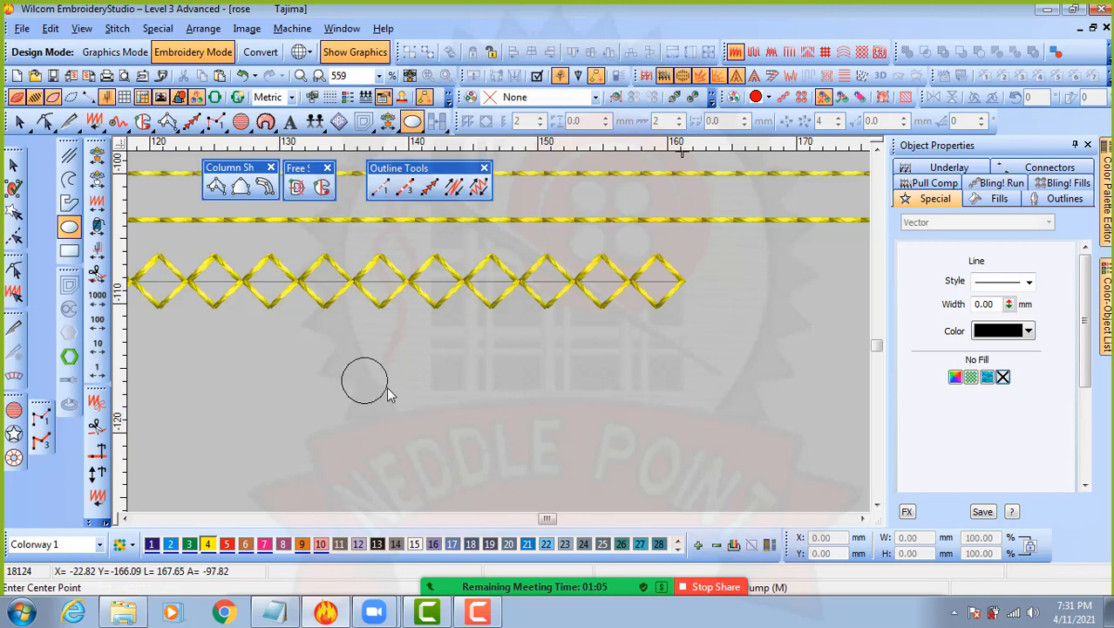
pyautogui.click(13, 164)
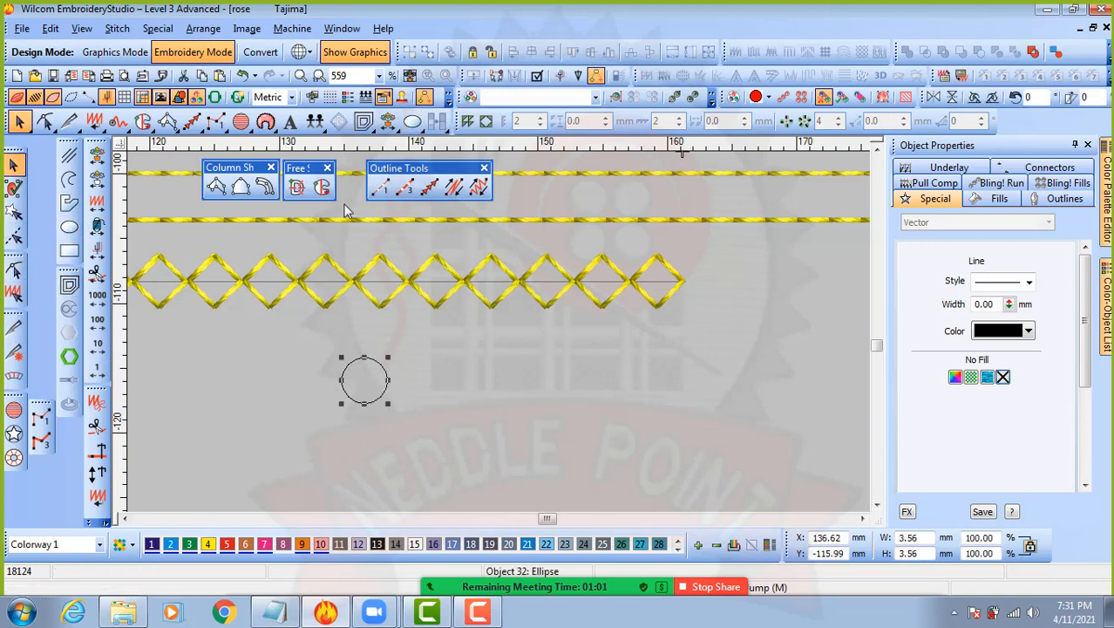
# - Convert the circle to a satin Complex Fill object with a horizontal stitch angle of 0°
pyautogui.click(322, 186)
pyautogui.click(325, 380)
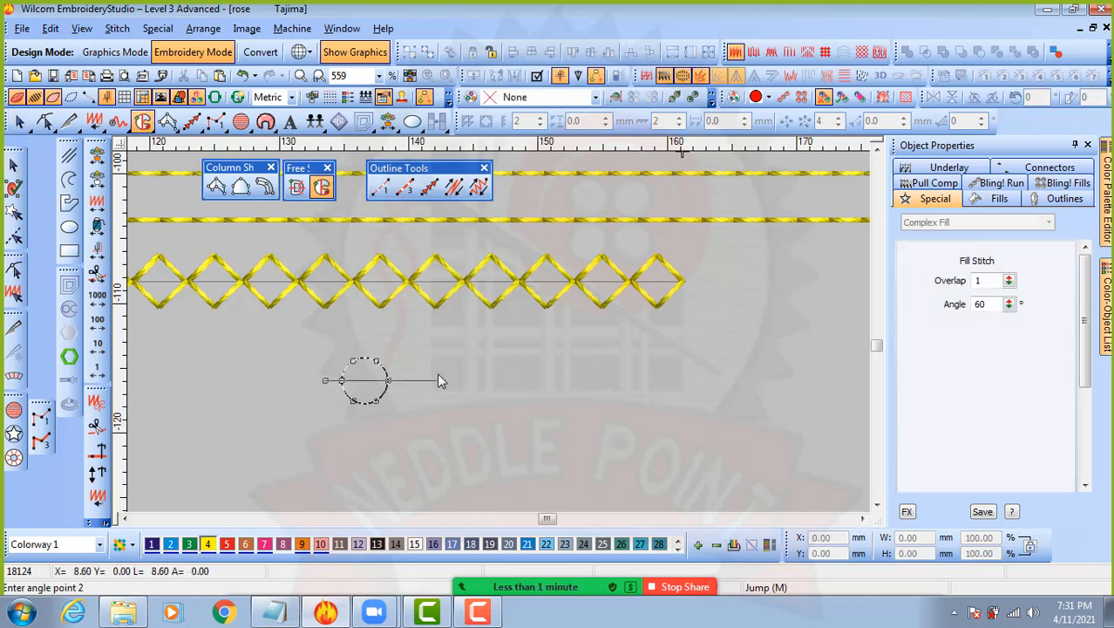
pyautogui.click(439, 380)
pyautogui.click(14, 164)
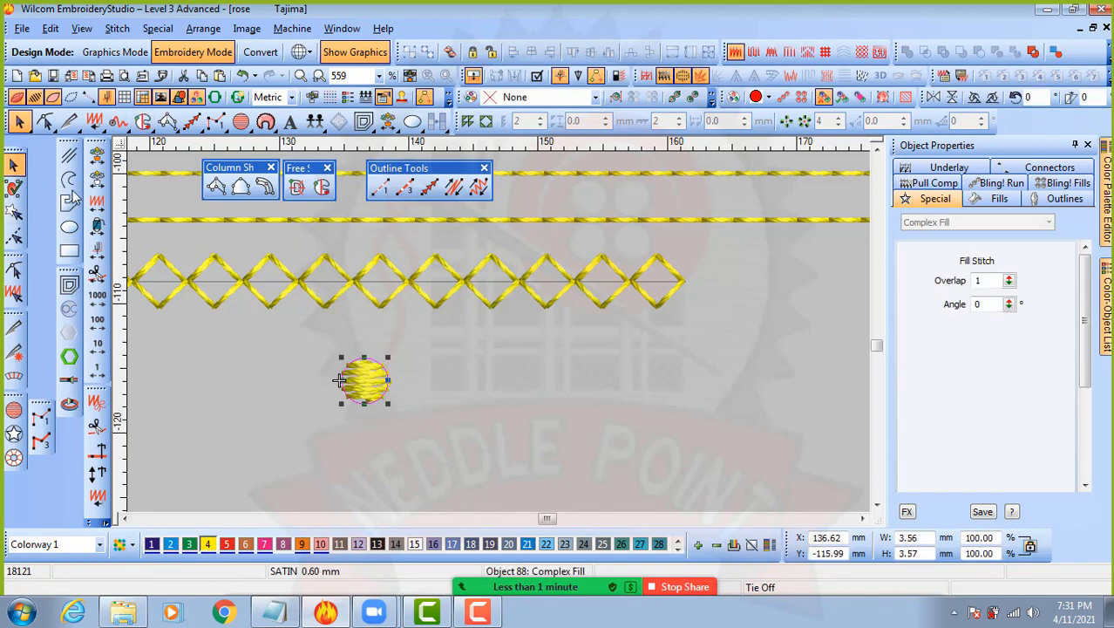
pyautogui.click(425, 378)
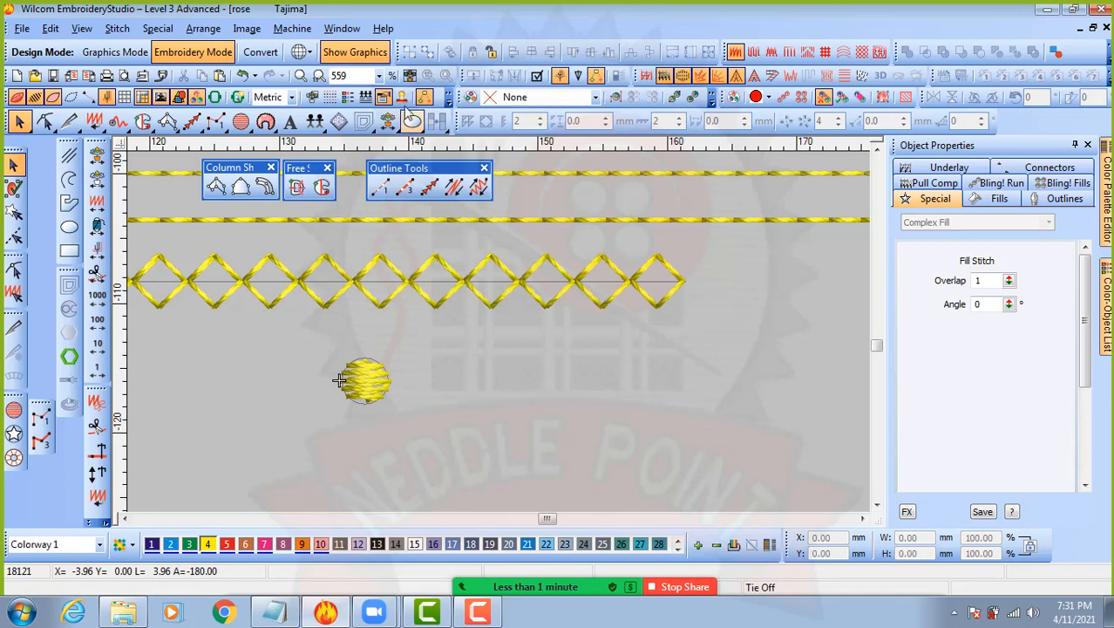
# - Digitize a closed, curved Triple Run outline around the edge of the satin-filled circle
pyautogui.click(405, 188)
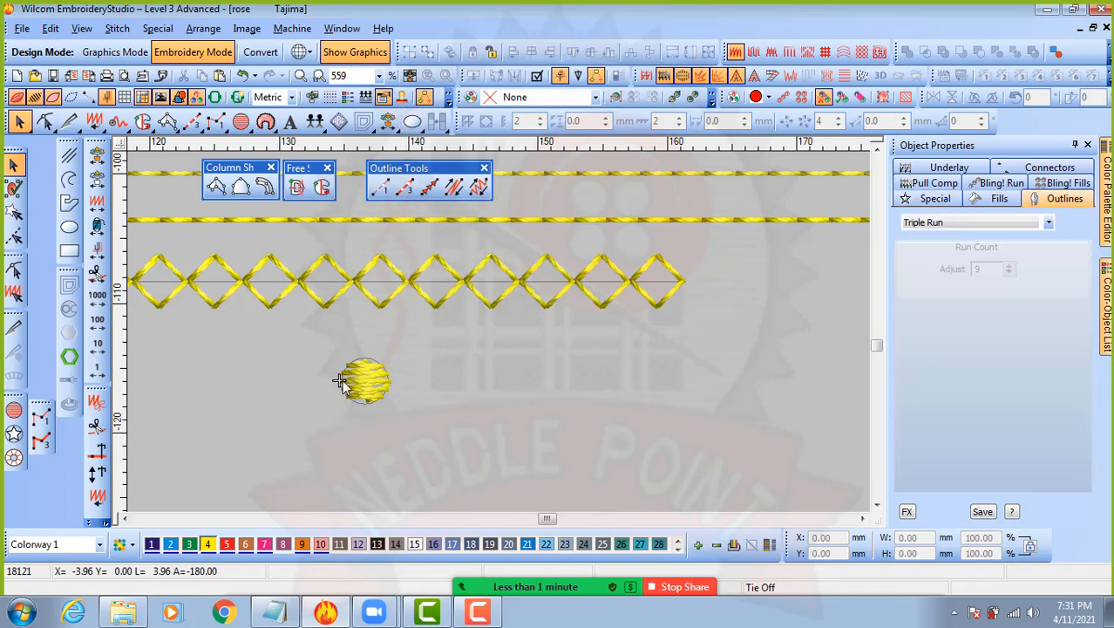
pyautogui.press('z')
pyautogui.click(473, 347)
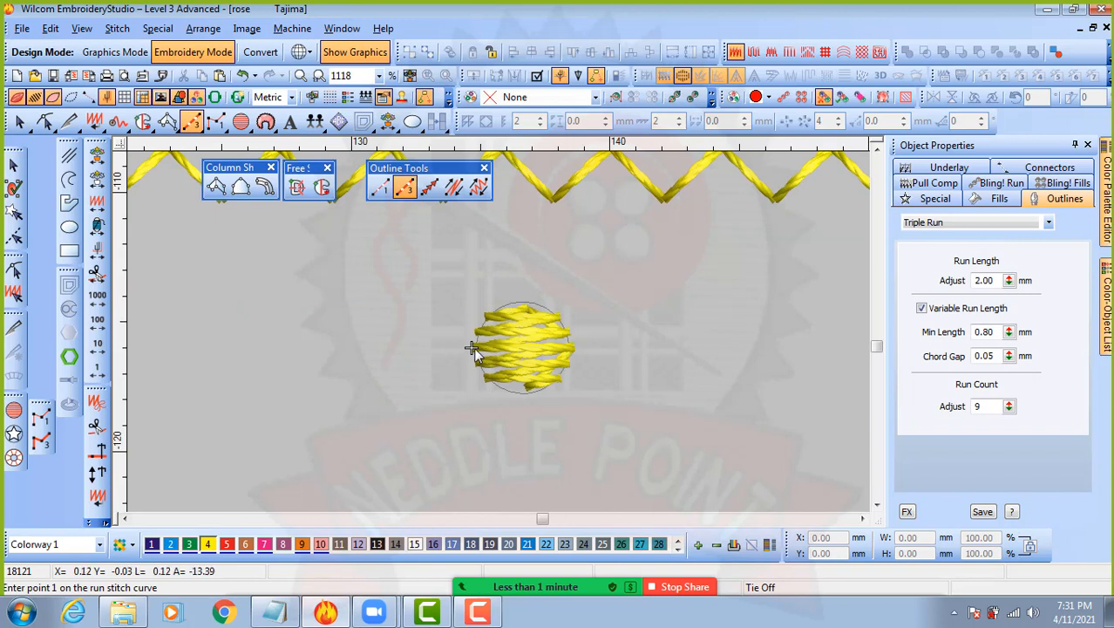
pyautogui.click(523, 304)
pyautogui.click(567, 342)
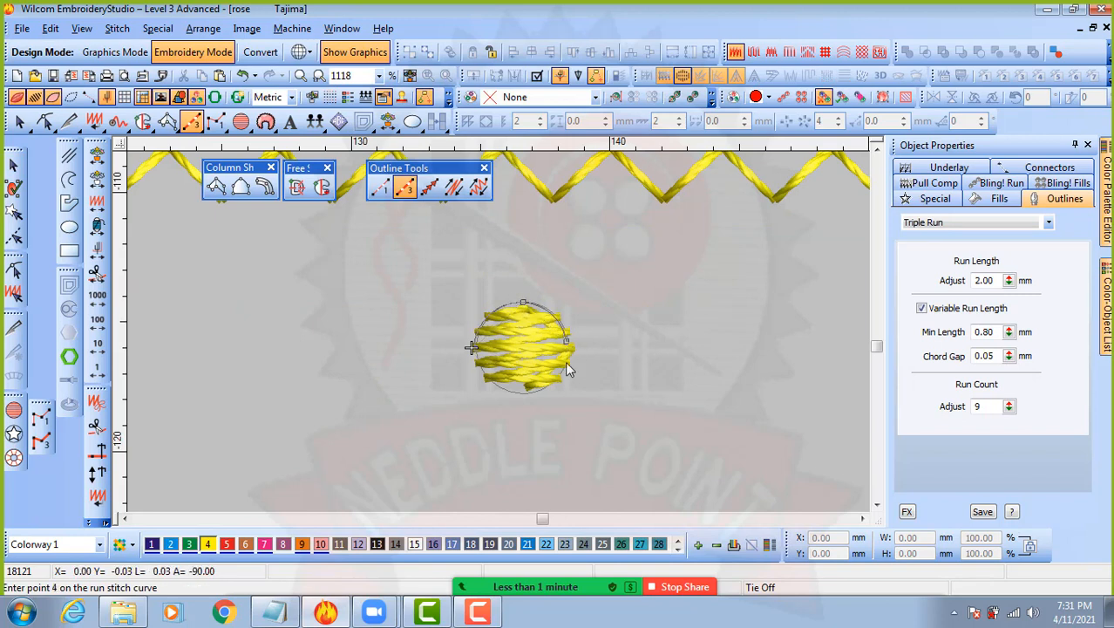
pyautogui.click(527, 396)
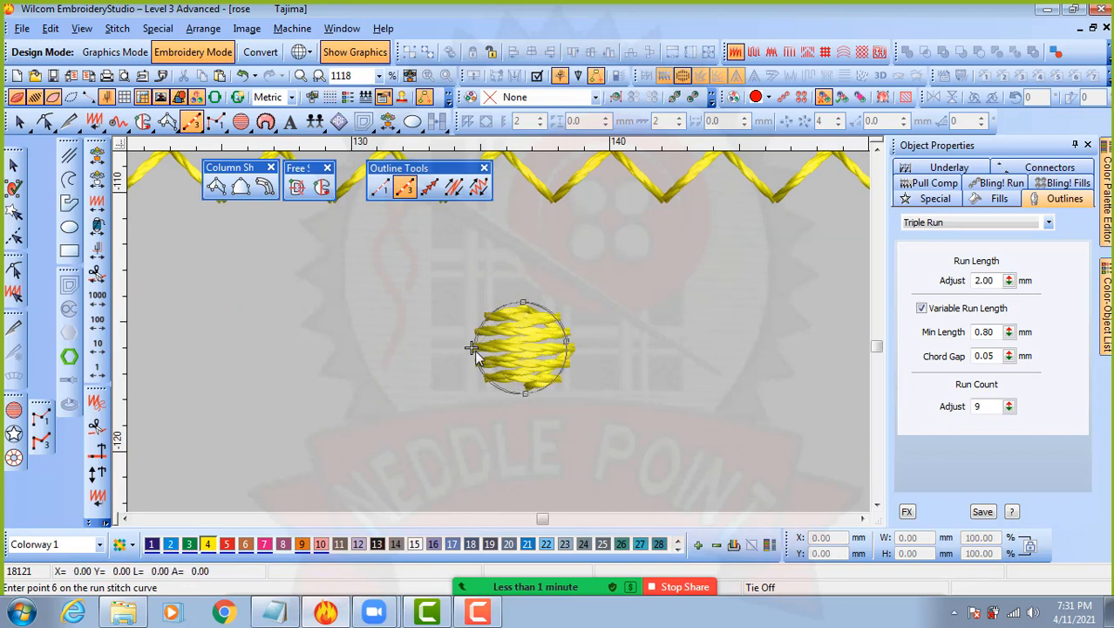
pyautogui.click(476, 349)
pyautogui.press('Return')
pyautogui.press('Escape')
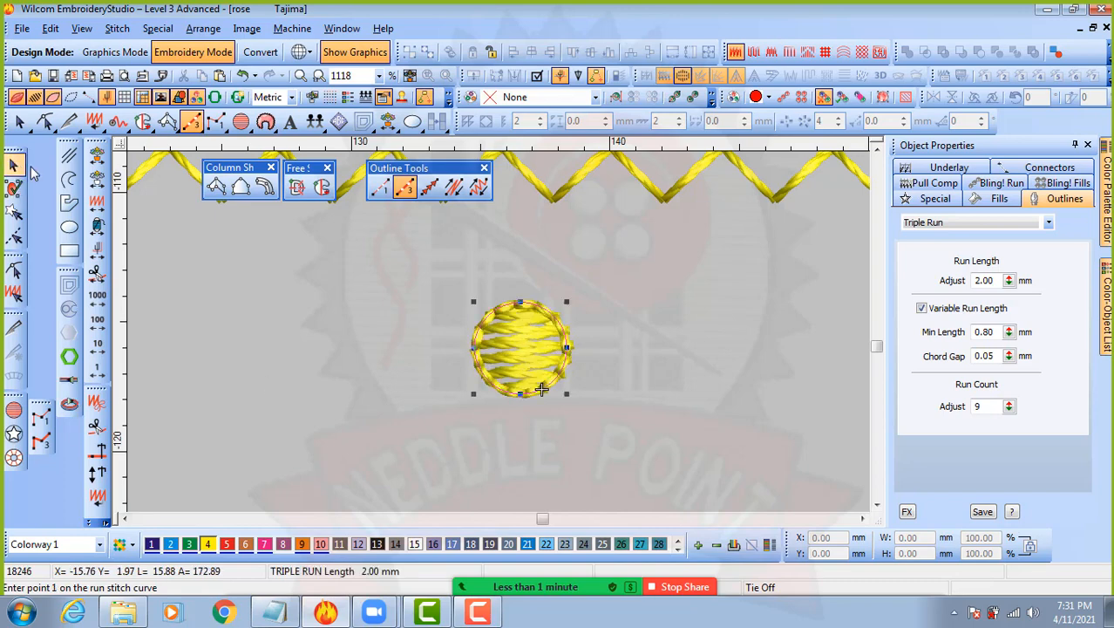
# - Rotate the satin circle and its Triple Run outline together by 90° so the fill stitches run vertically
pyautogui.moveTo(616, 270); pyautogui.dragTo(390, 457)
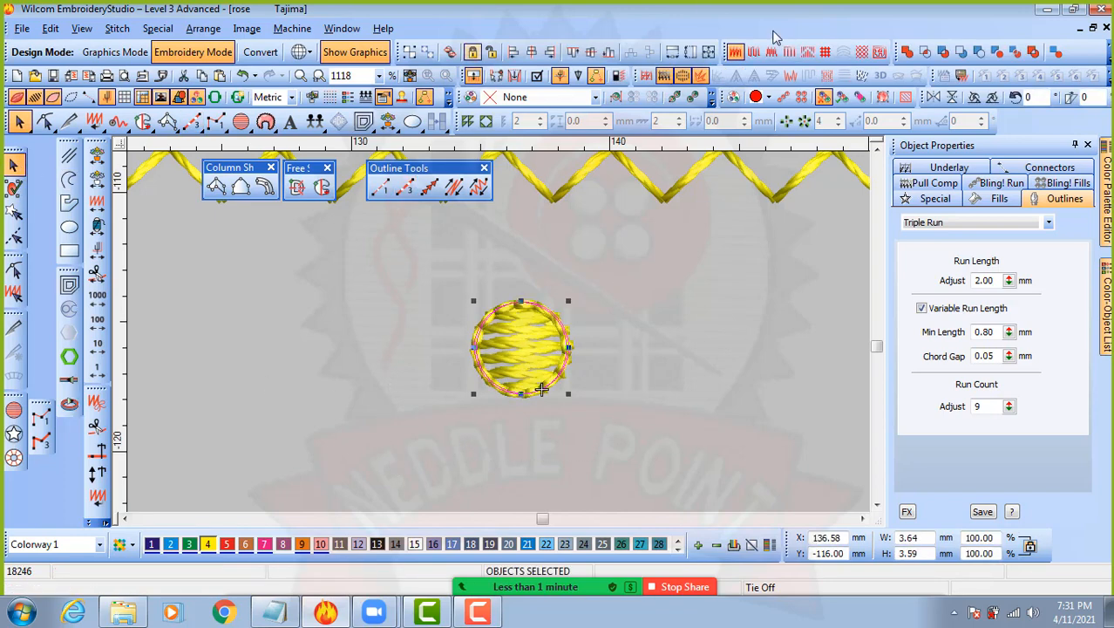
pyautogui.click(991, 96)
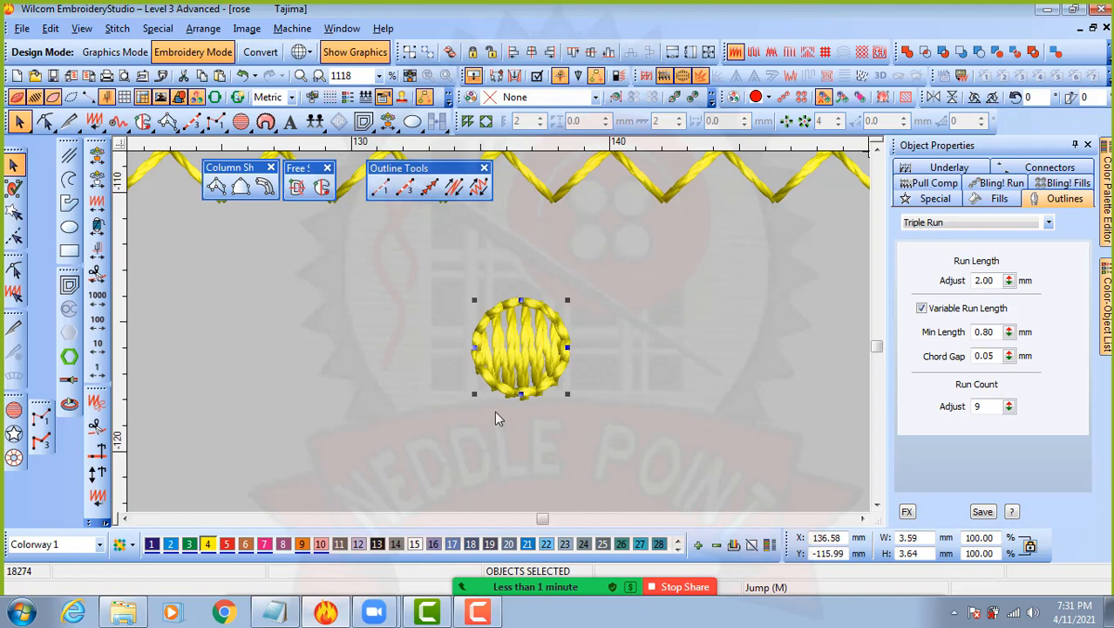
pyautogui.click(439, 340)
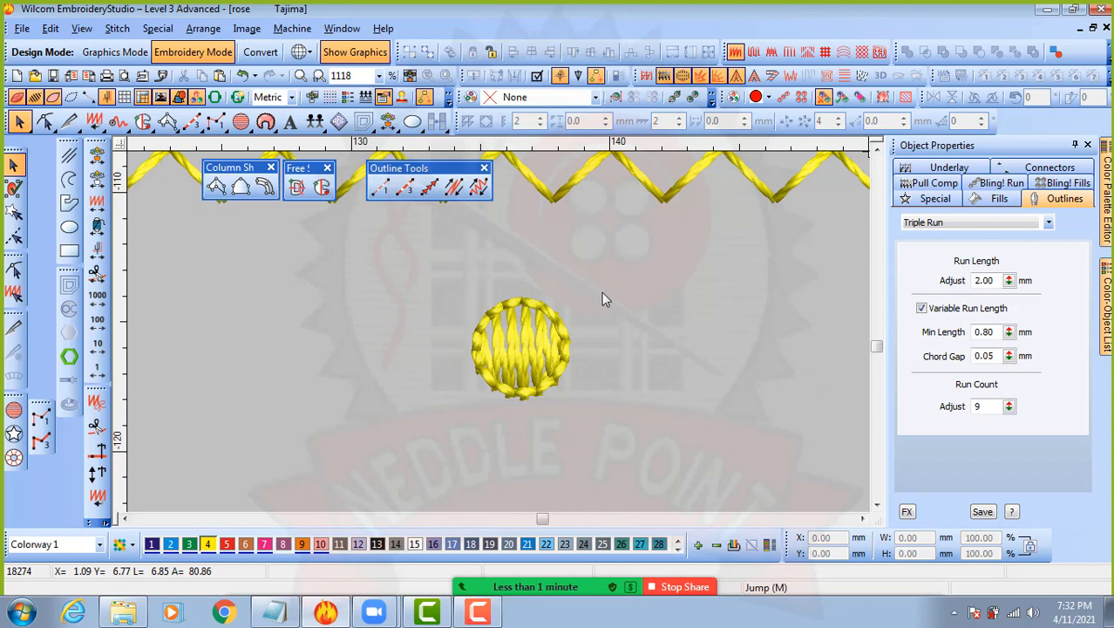
pyautogui.moveTo(650, 278); pyautogui.dragTo(432, 427)
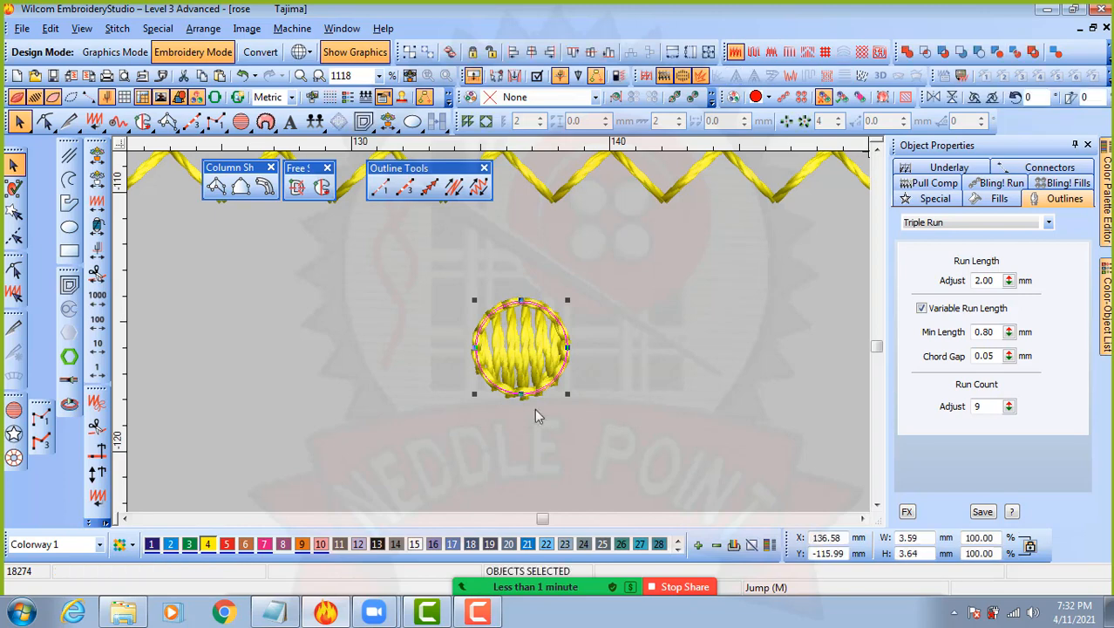
pyautogui.hotkey('shift', 'z')
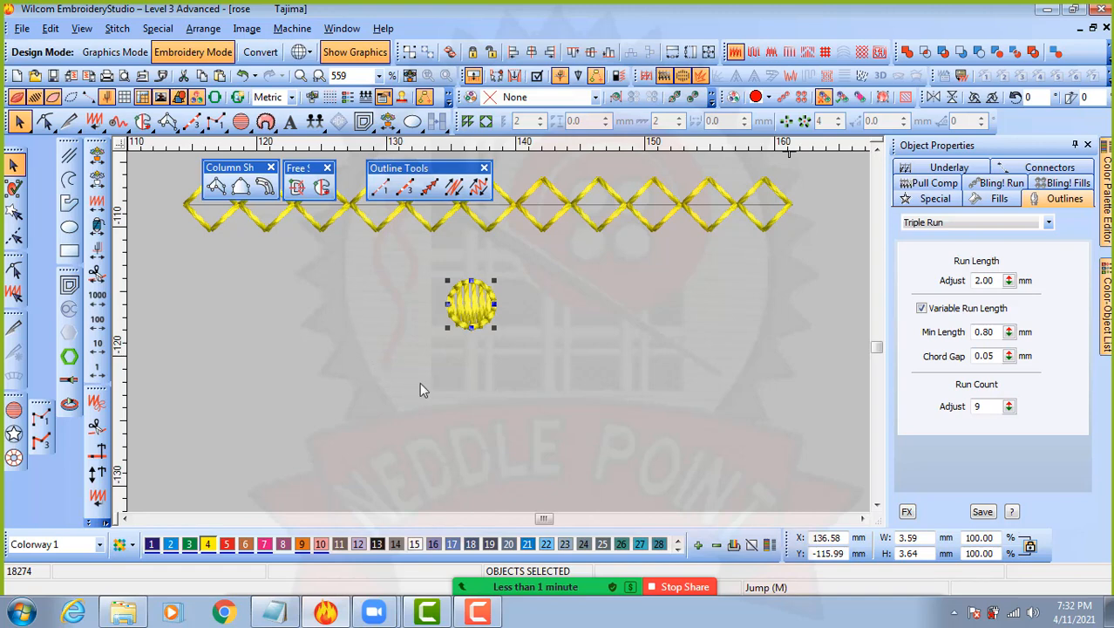
pyautogui.click(482, 369)
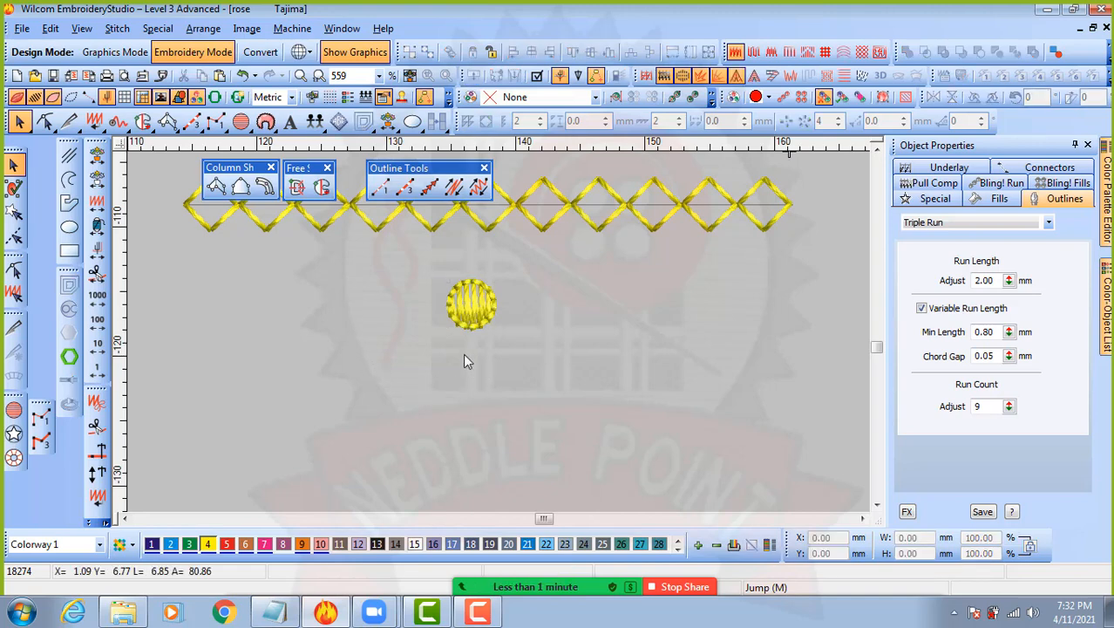
# - Pull the satin fill about 6 mm to the right out of its Triple Run outline, and undo the move
pyautogui.moveTo(418, 266); pyautogui.dragTo(513, 353)
pyautogui.click(508, 381)
pyautogui.moveTo(474, 313); pyautogui.dragTo(547, 325)
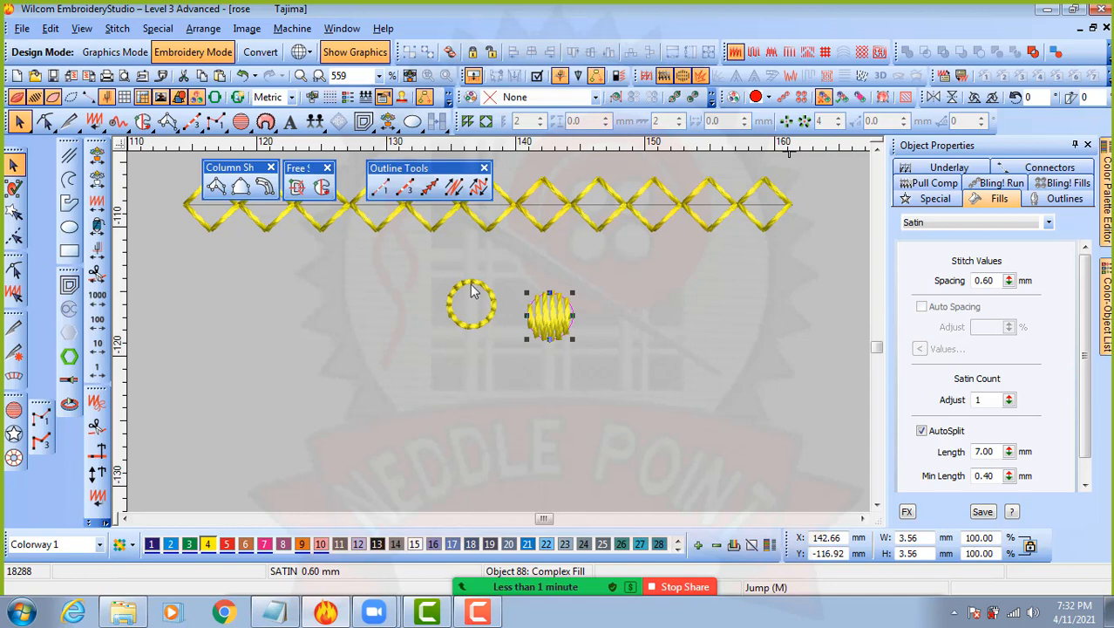
pyautogui.click(481, 326)
pyautogui.click(490, 359)
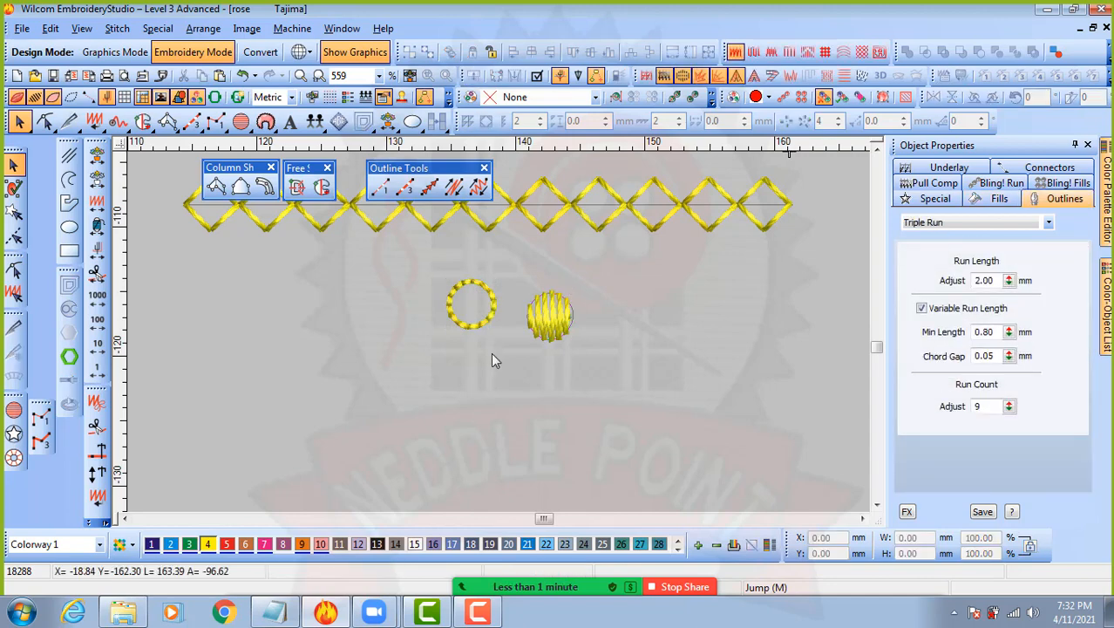
pyautogui.hotkey('ctrl', 'z')
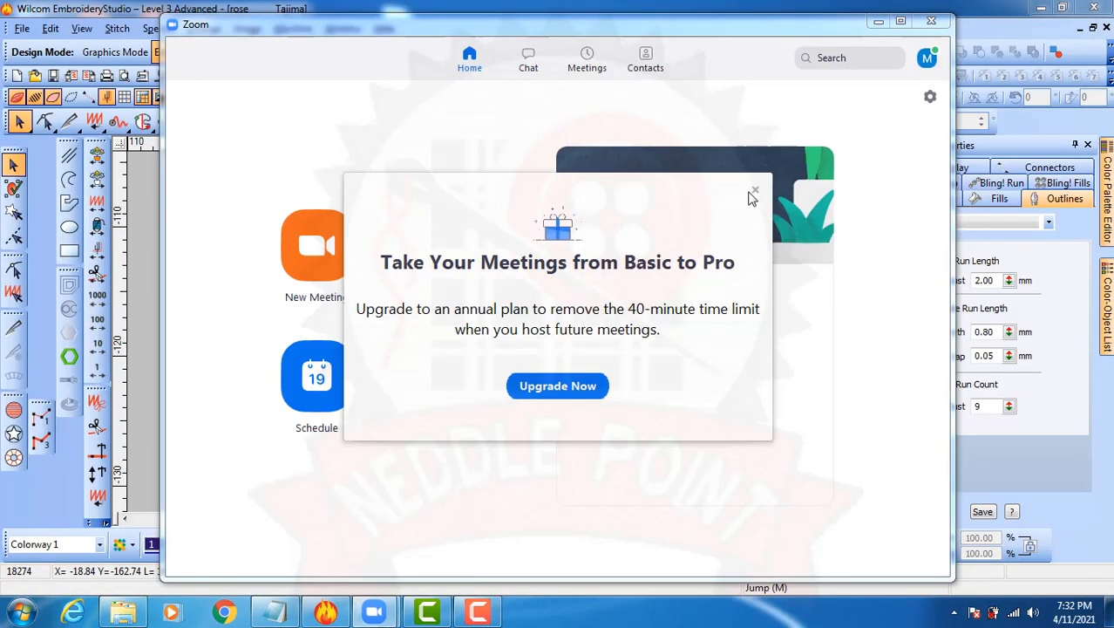
# - Dismiss the Zoom upgrade offer
pyautogui.click(755, 190)
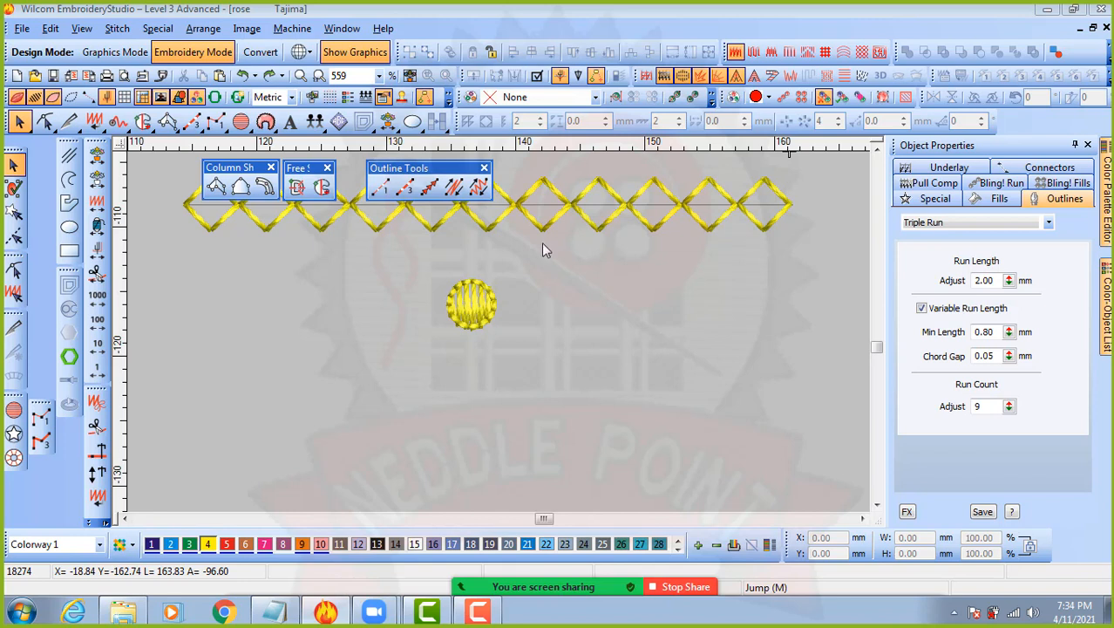
# - Move the Kite01 motif run line down about 2.7 mm and the outlined satin circle down about 6 mm
pyautogui.click(561, 208)
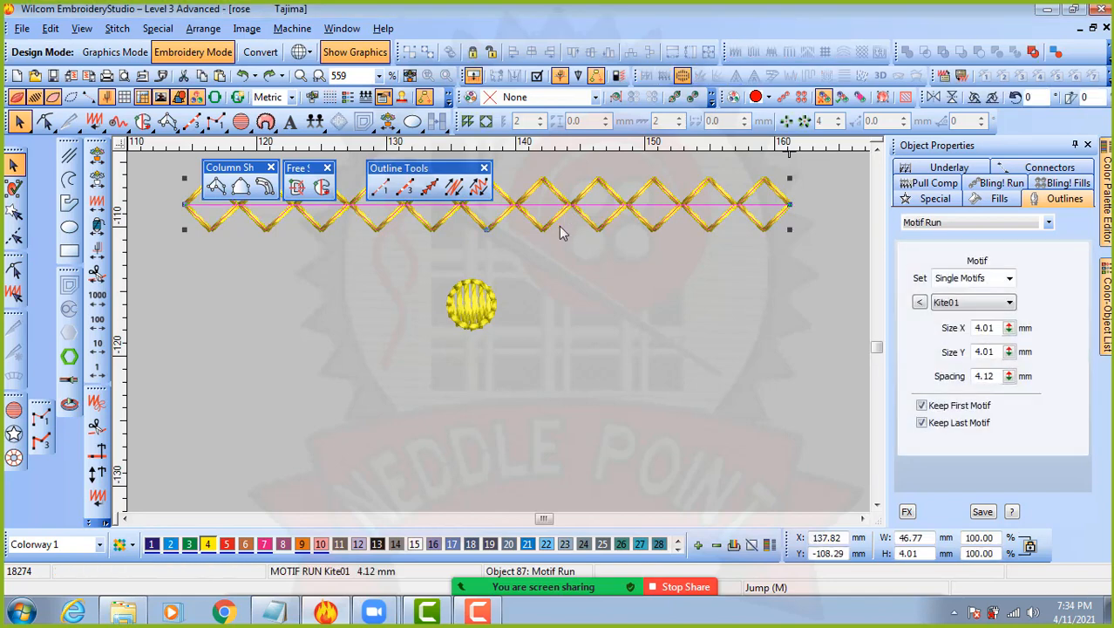
pyautogui.moveTo(554, 241); pyautogui.dragTo(555, 240)
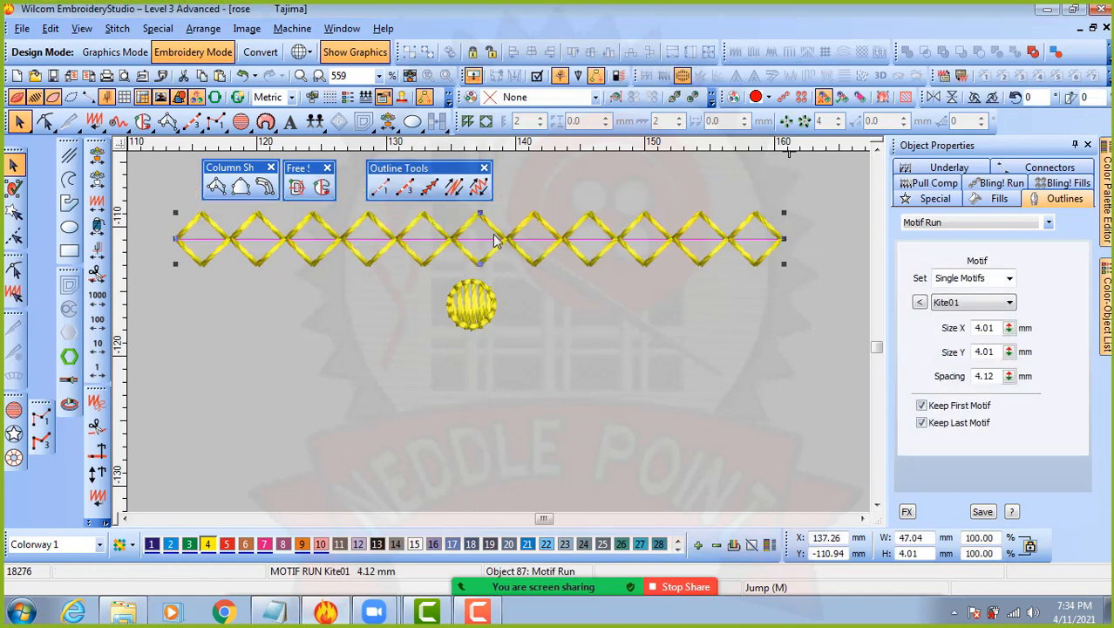
pyautogui.click(480, 373)
pyautogui.click(489, 313)
pyautogui.moveTo(478, 316); pyautogui.dragTo(462, 393)
pyautogui.click(547, 380)
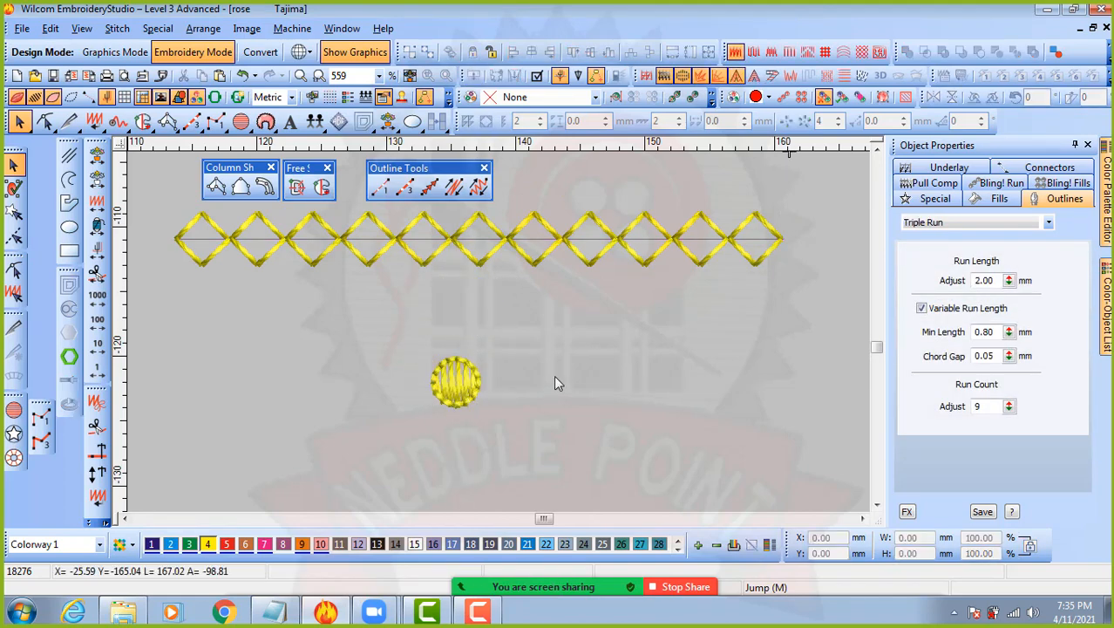
# - Copy the motif run line about 5 mm below itself and bend the copy with a curve point, its right end pulled down about 9 mm
pyautogui.click(558, 239)
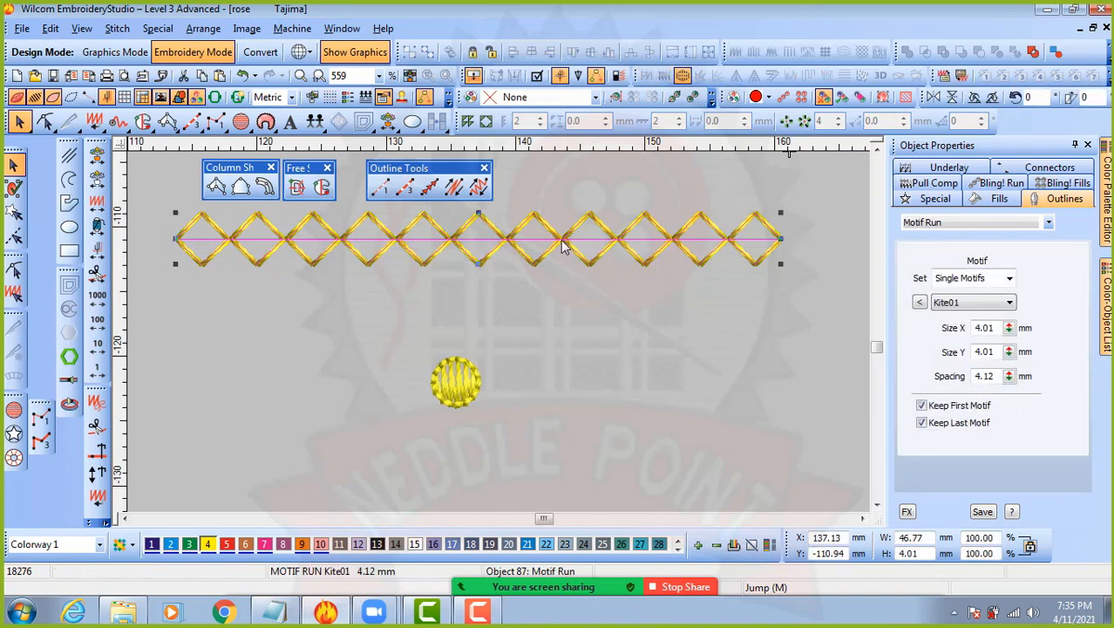
pyautogui.moveTo(565, 241); pyautogui.dragTo(562, 305)
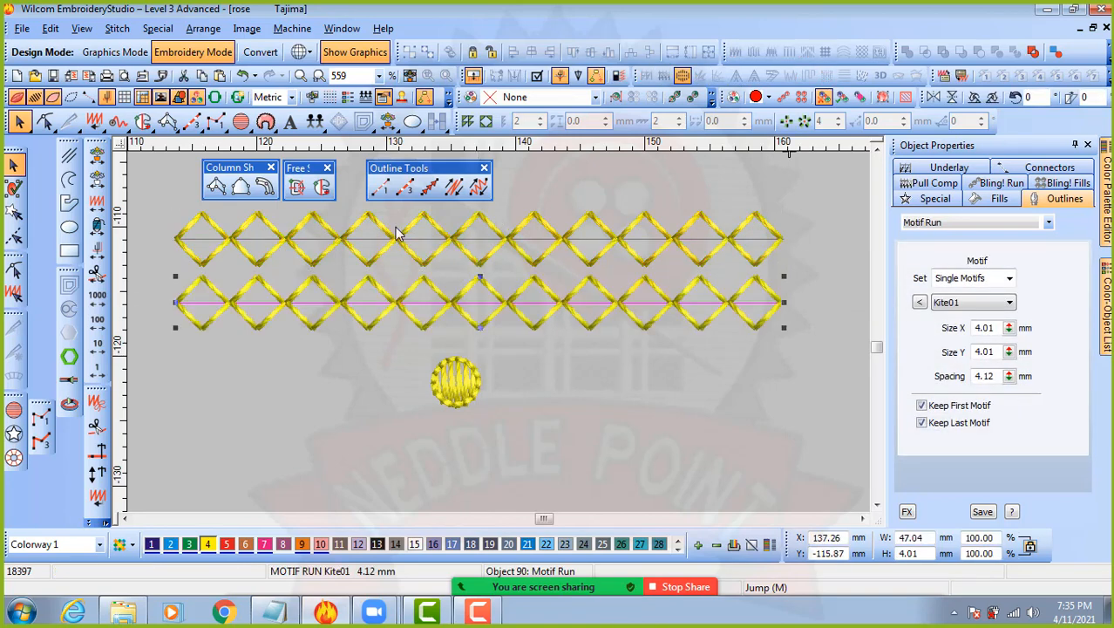
pyautogui.press('h')
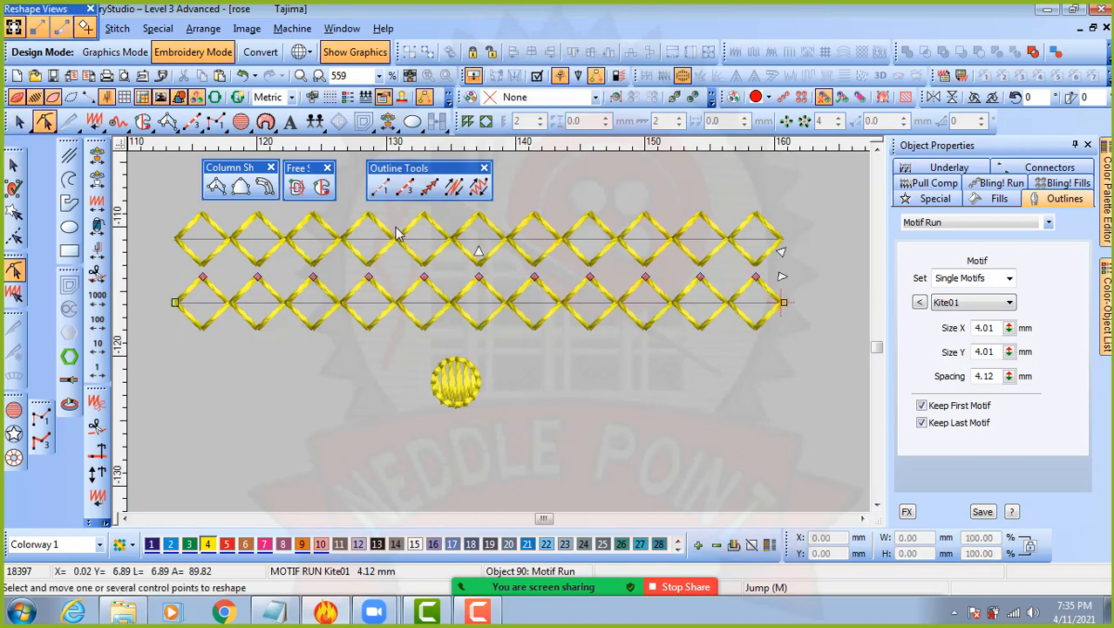
pyautogui.click(506, 303)
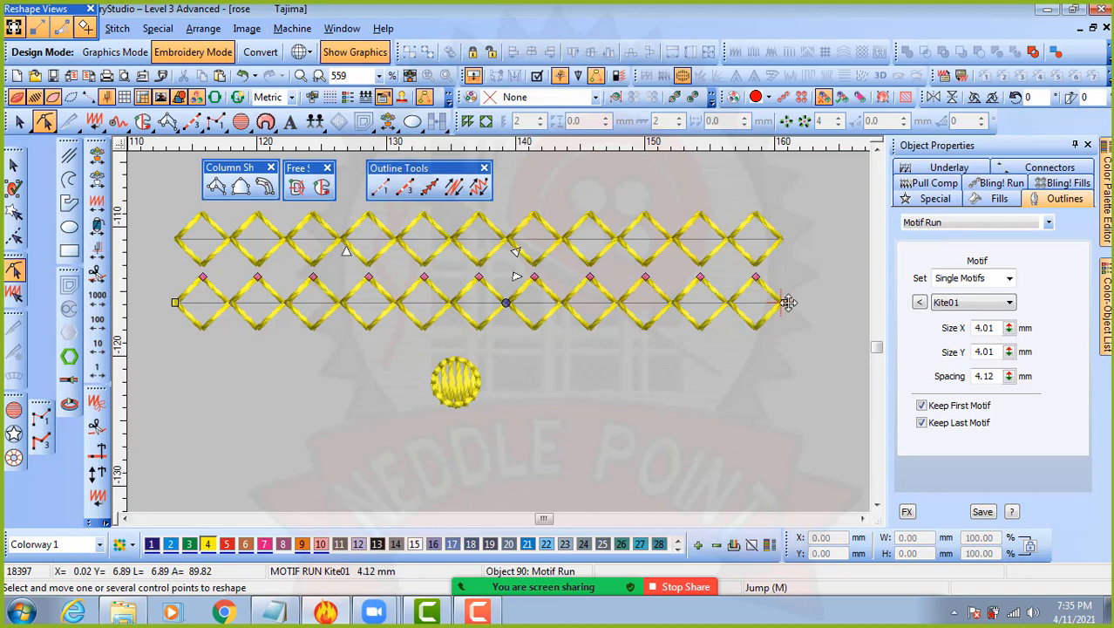
pyautogui.moveTo(788, 303); pyautogui.dragTo(746, 421)
pyautogui.press('Escape')
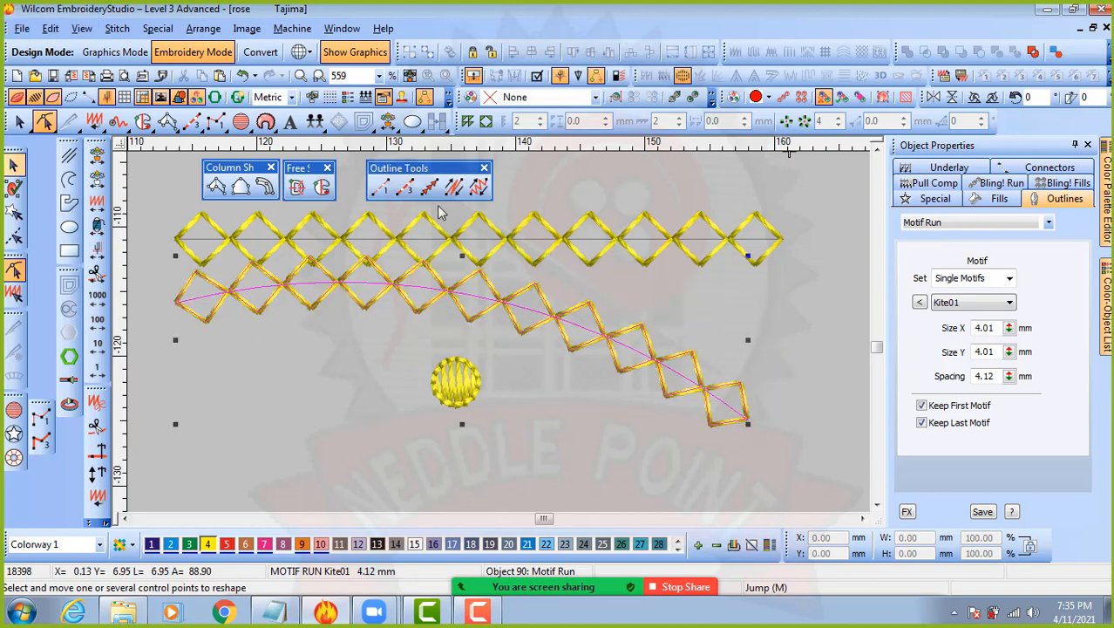
# - Move the straight motif run line up about 1 mm and select the curved copy below it
pyautogui.click(547, 242)
pyautogui.moveTo(548, 242); pyautogui.dragTo(547, 231)
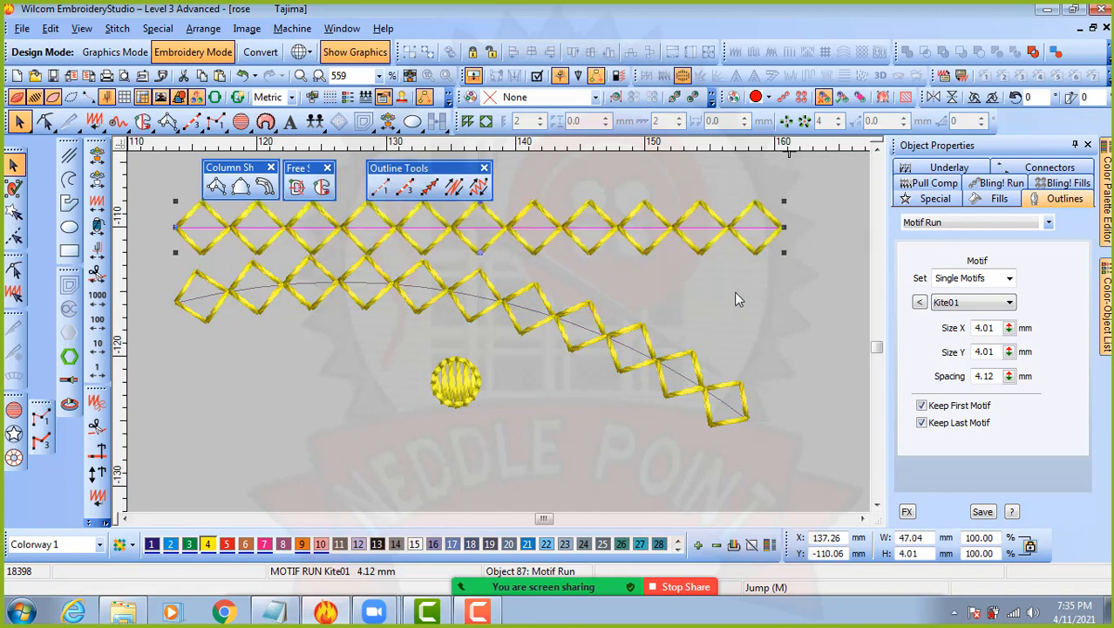
pyautogui.click(770, 311)
pyautogui.click(518, 312)
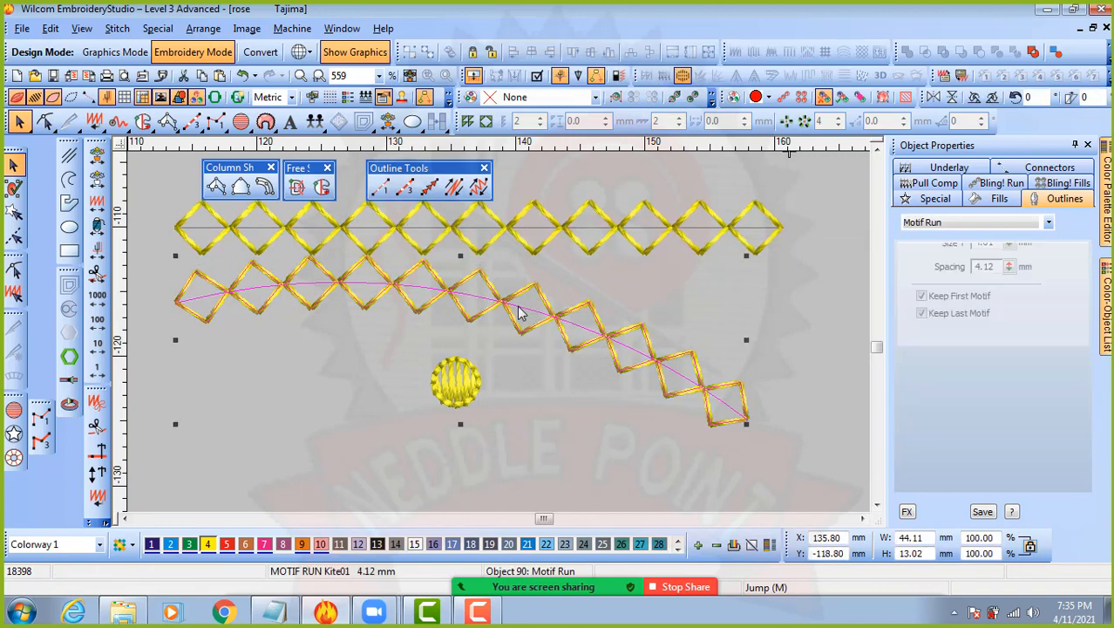
pyautogui.click(415, 443)
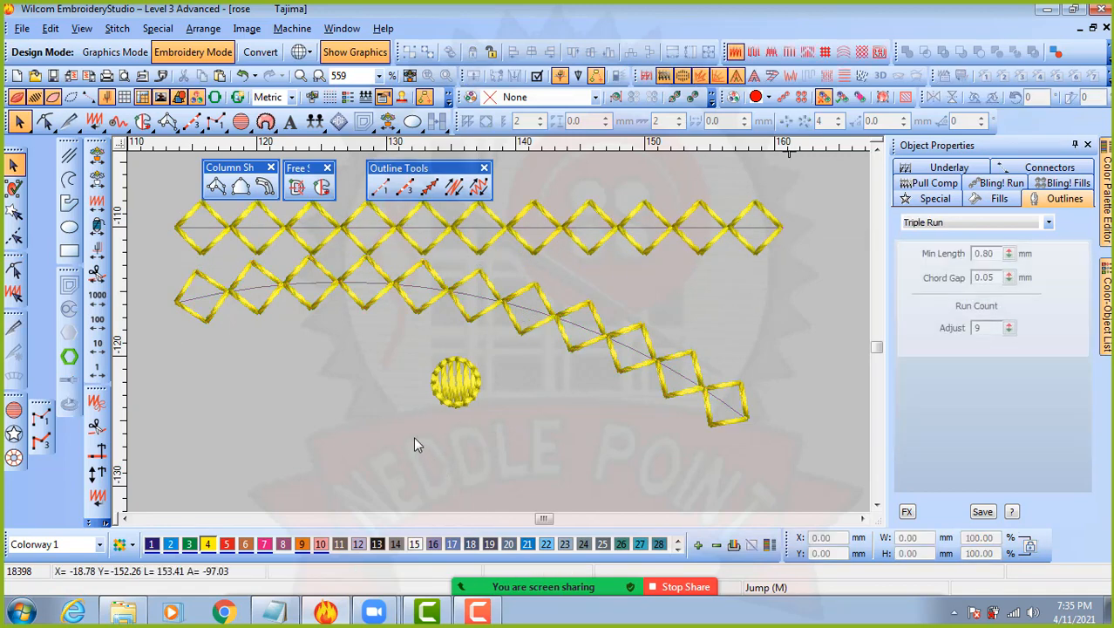
pyautogui.moveTo(413, 440); pyautogui.dragTo(530, 352)
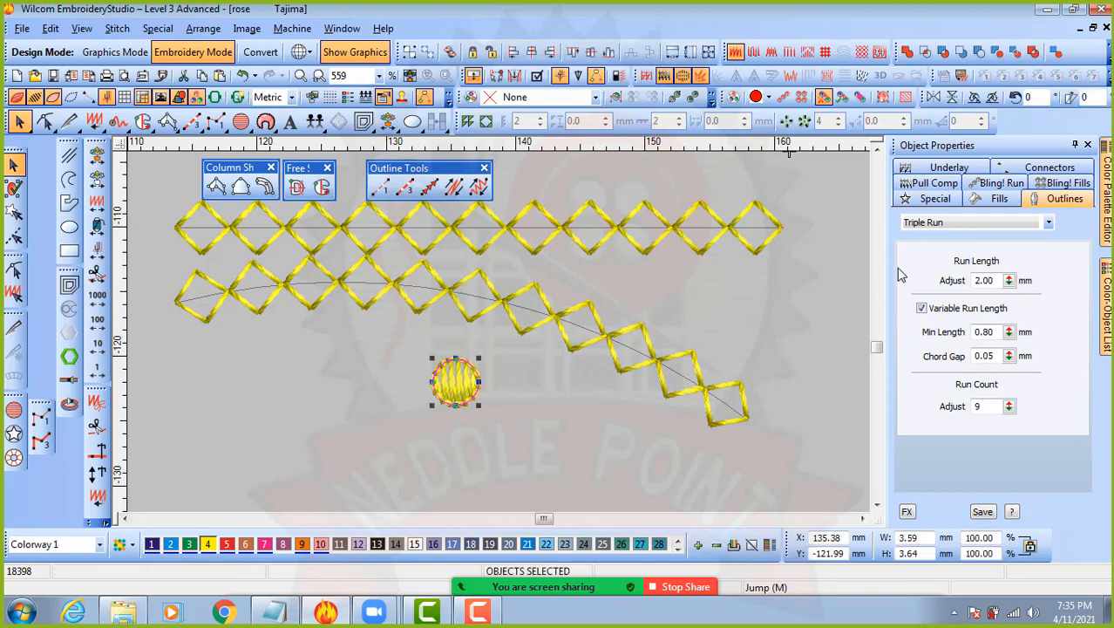
pyautogui.press('Escape')
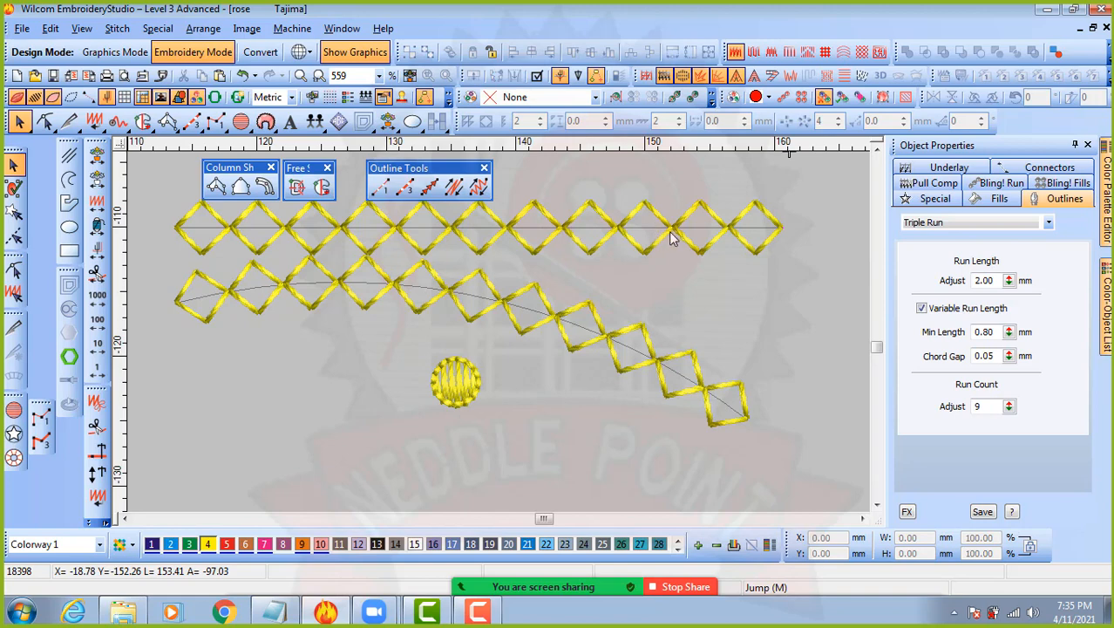
# - Preview several Curve motifs, including Curve13 and Curve14, on the straight motif run line and settle on Heart01
pyautogui.click(677, 234)
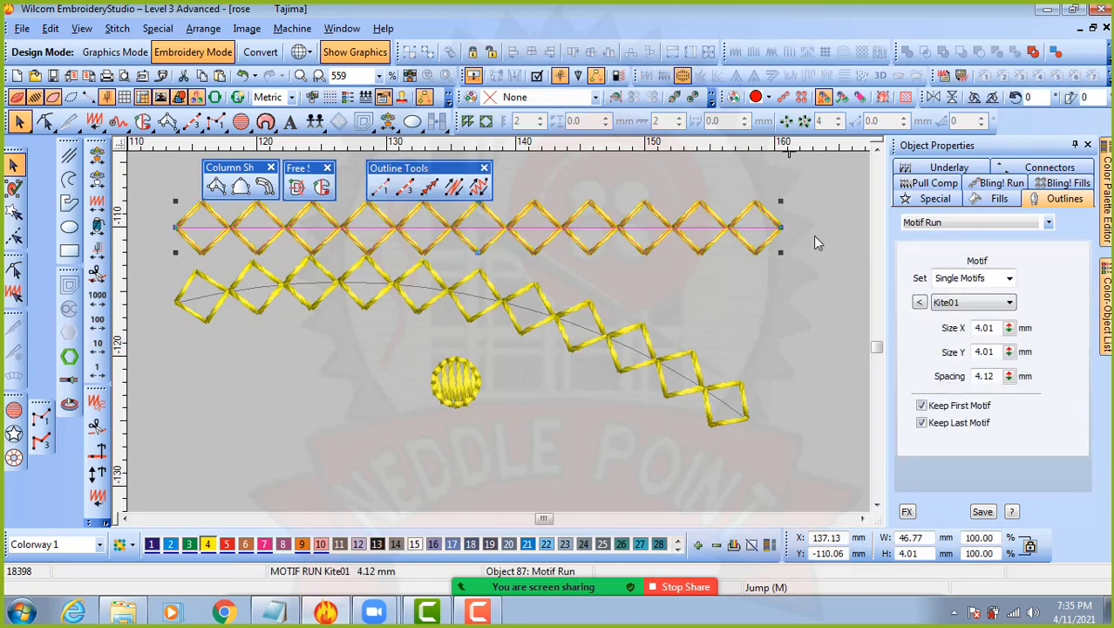
pyautogui.click(919, 302)
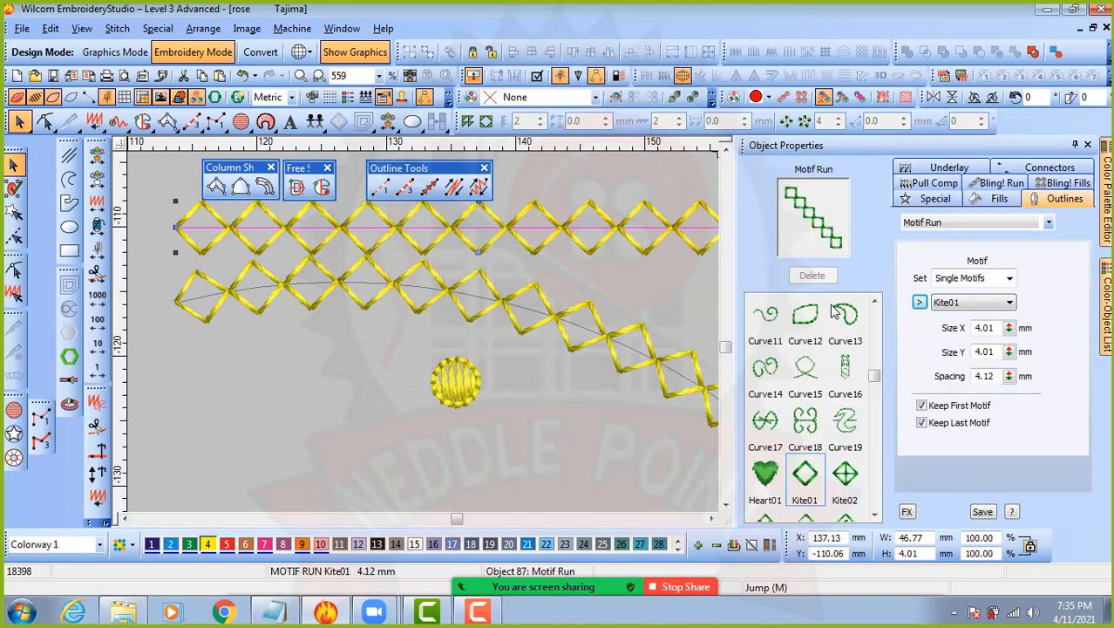
pyautogui.click(796, 314)
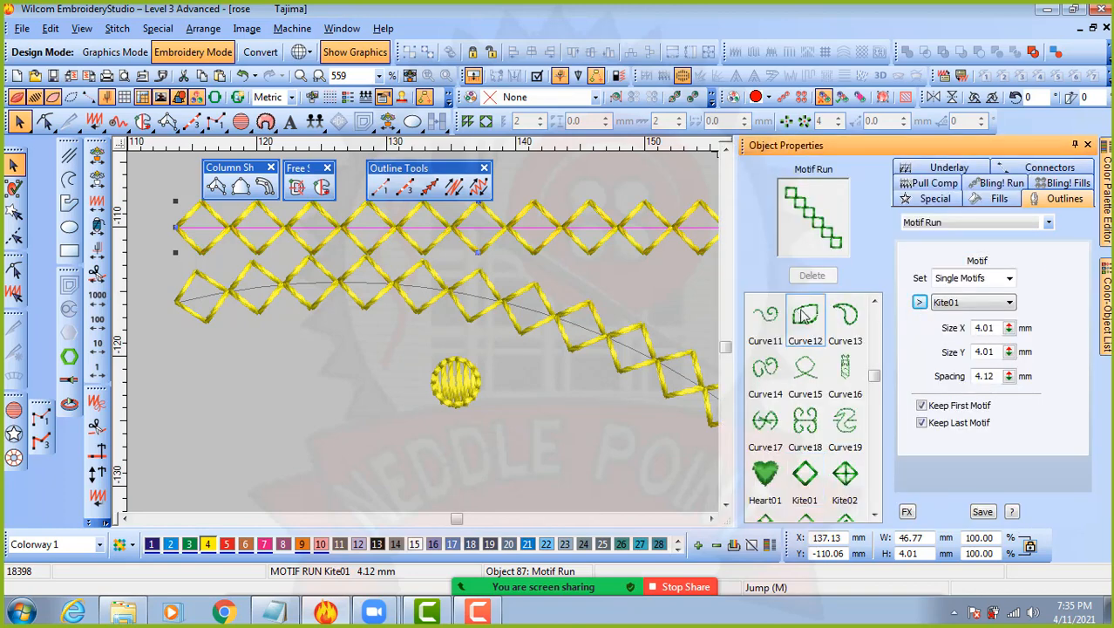
pyautogui.click(772, 316)
pyautogui.click(845, 316)
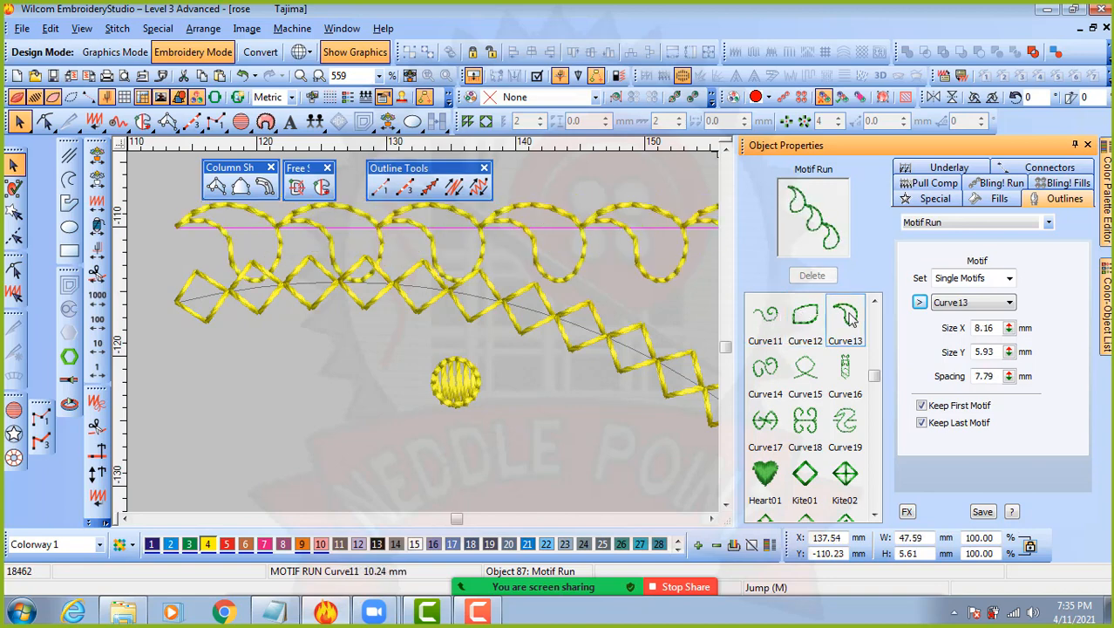
pyautogui.click(845, 367)
pyautogui.click(804, 368)
pyautogui.click(768, 373)
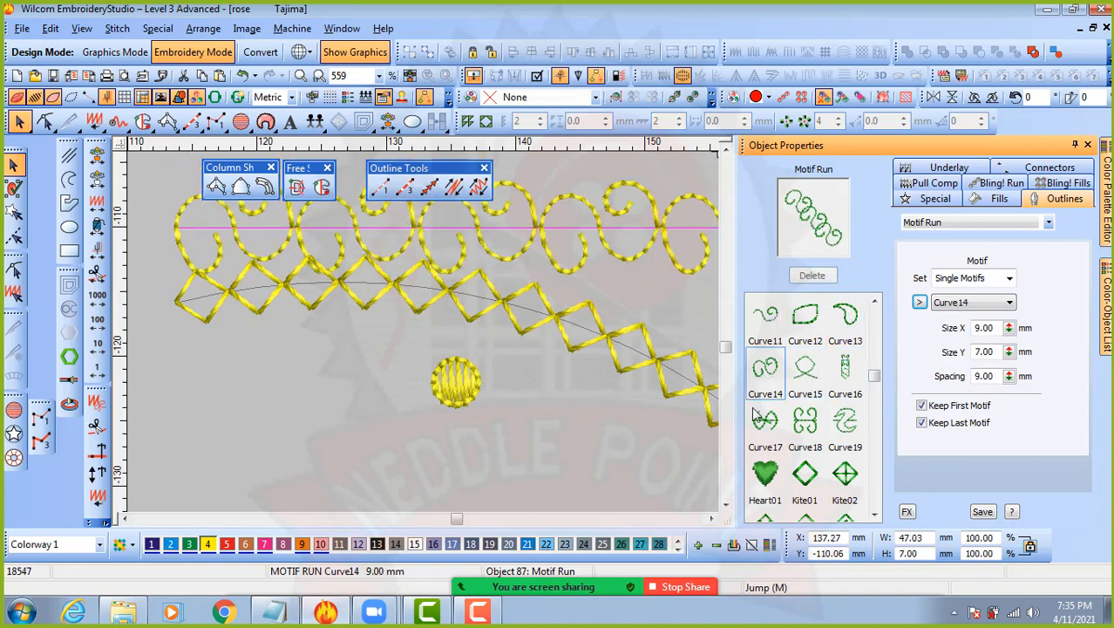
pyautogui.click(765, 421)
pyautogui.click(804, 421)
pyautogui.click(765, 476)
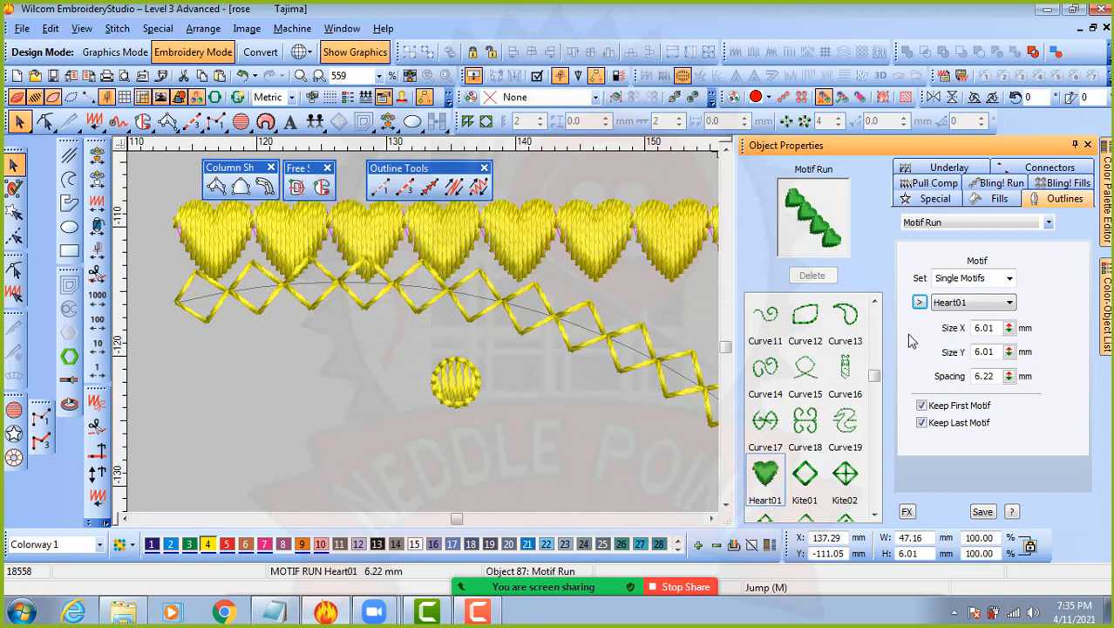
pyautogui.moveTo(875, 376); pyautogui.dragTo(870, 512)
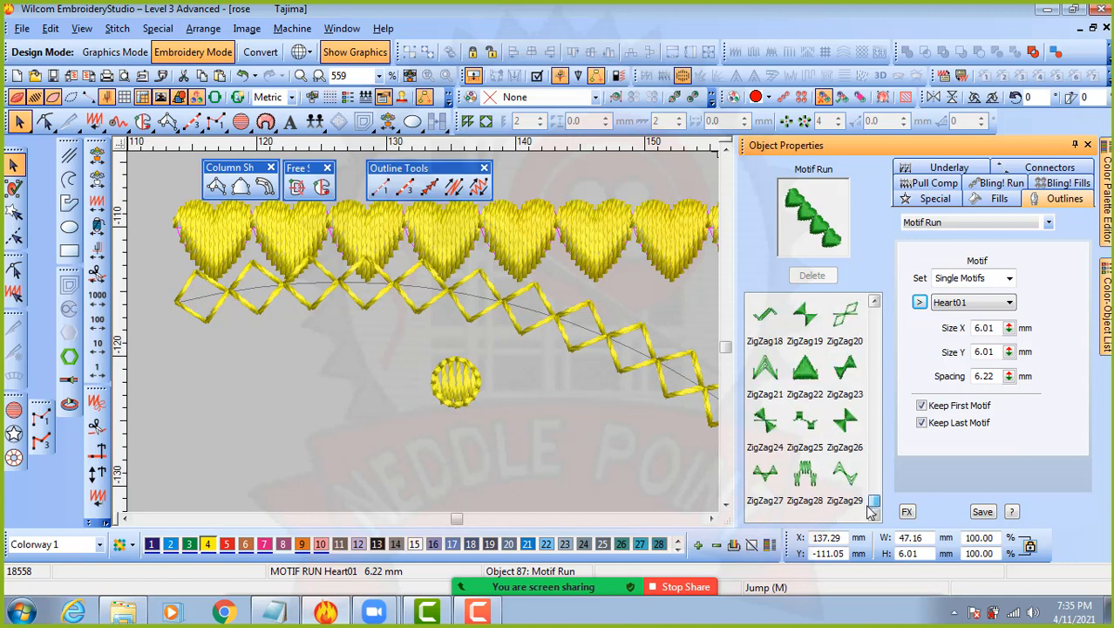
pyautogui.click(486, 416)
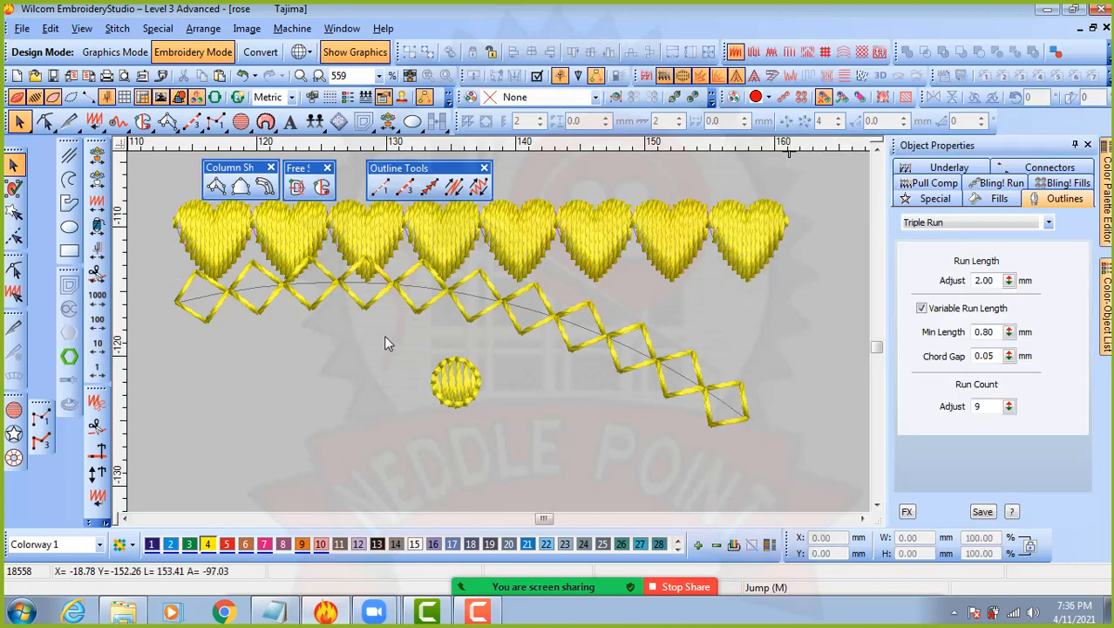
# - Start making a motif from the outlined satin circle and create a new motif set named abc for it
pyautogui.moveTo(385, 337); pyautogui.dragTo(491, 423)
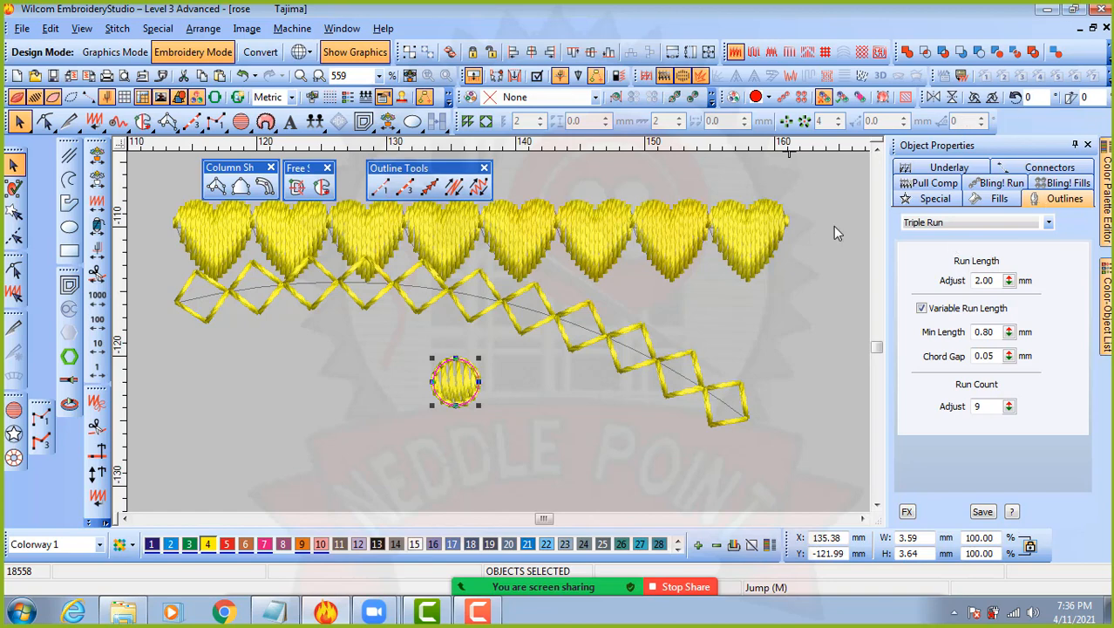
pyautogui.click(517, 433)
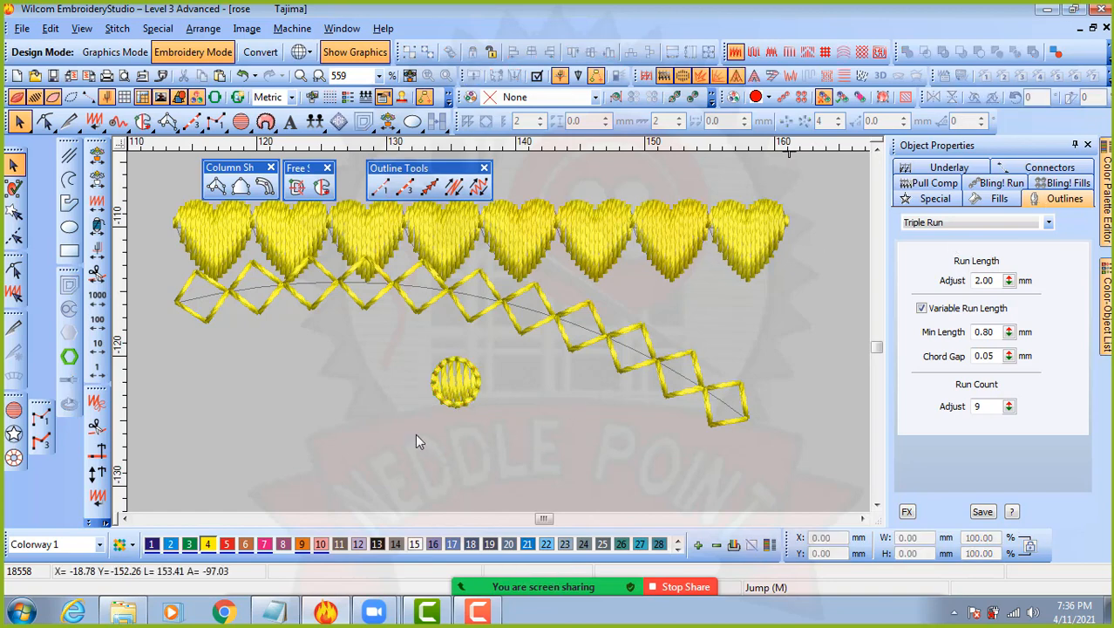
pyautogui.moveTo(415, 431); pyautogui.dragTo(500, 347)
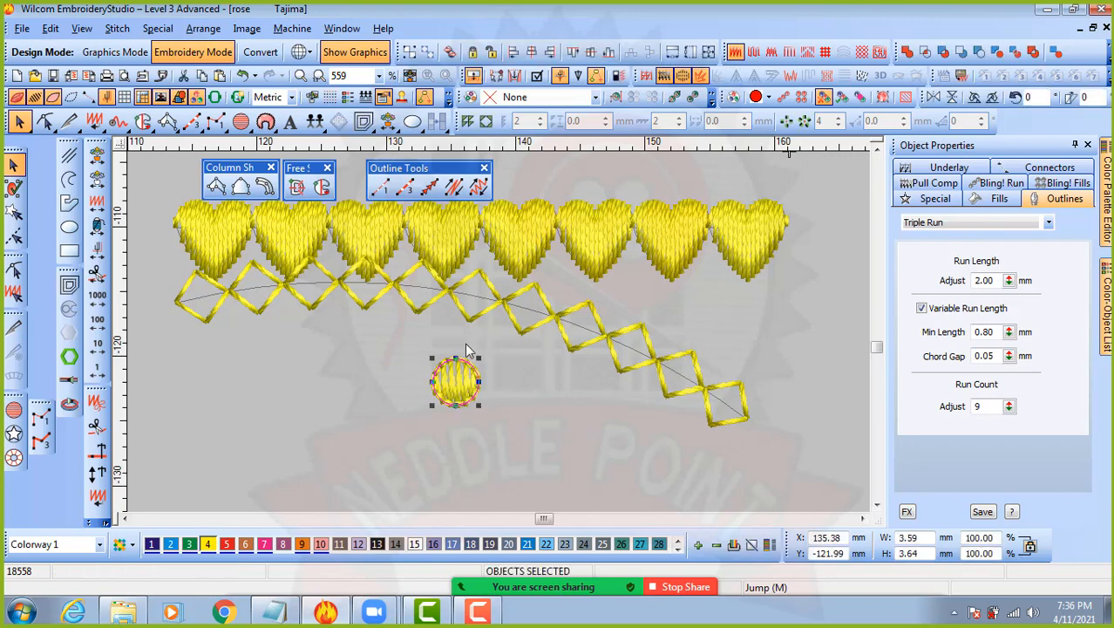
pyautogui.click(158, 29)
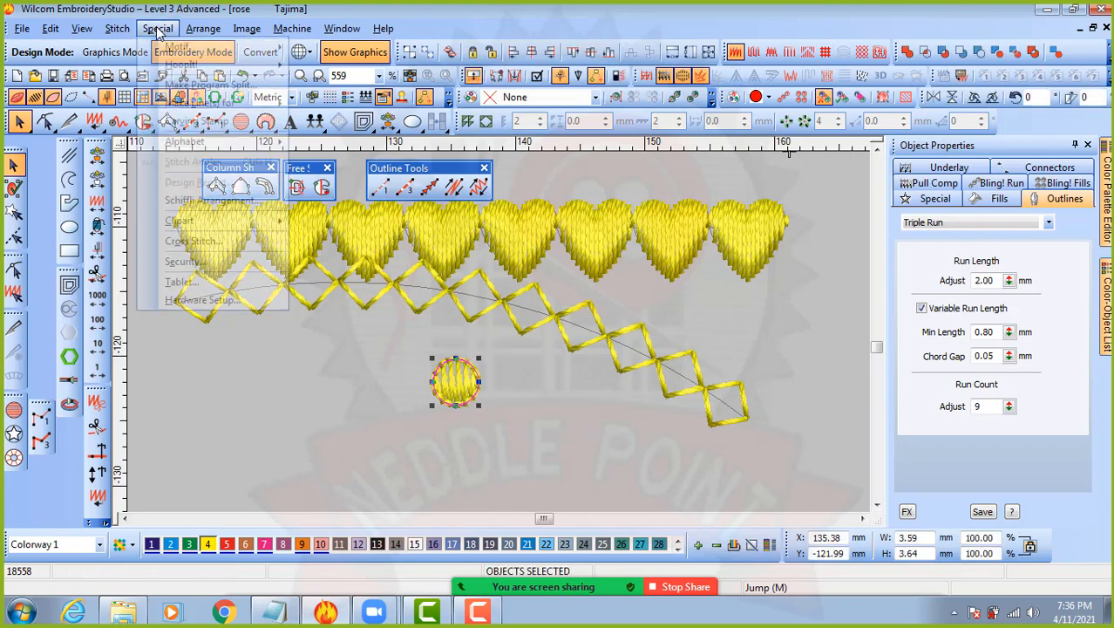
pyautogui.moveTo(167, 49)
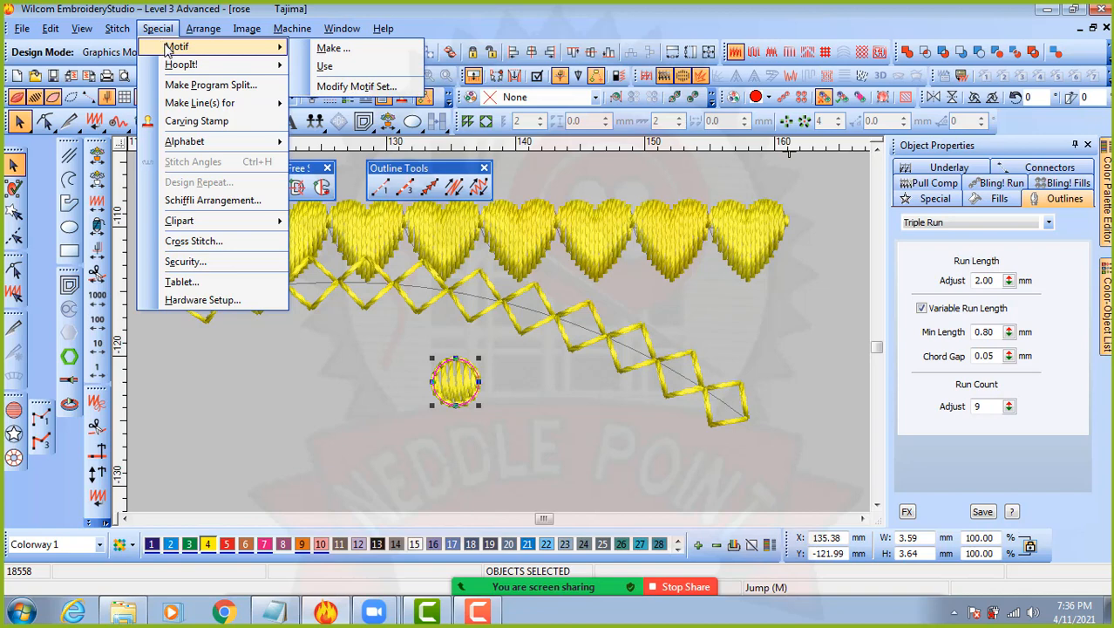
pyautogui.click(339, 50)
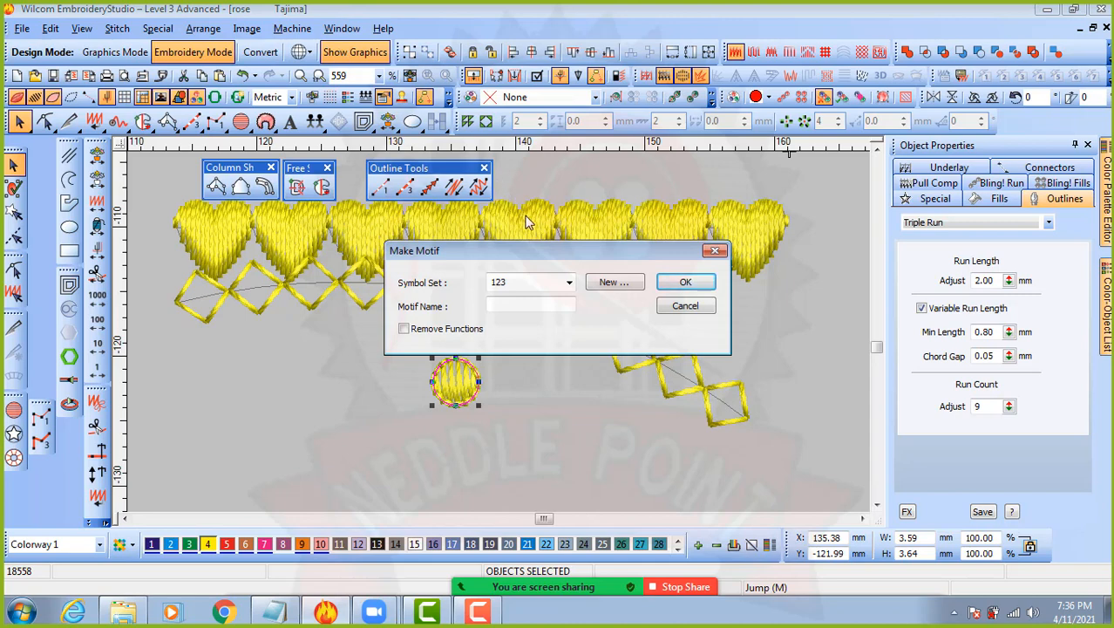
pyautogui.click(569, 284)
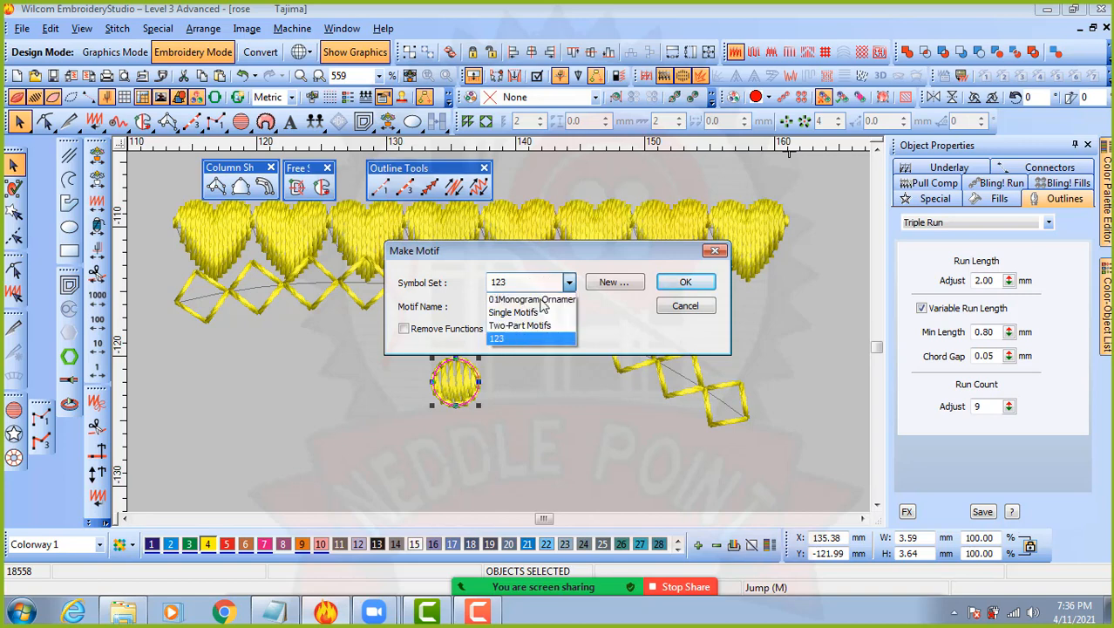
pyautogui.click(569, 282)
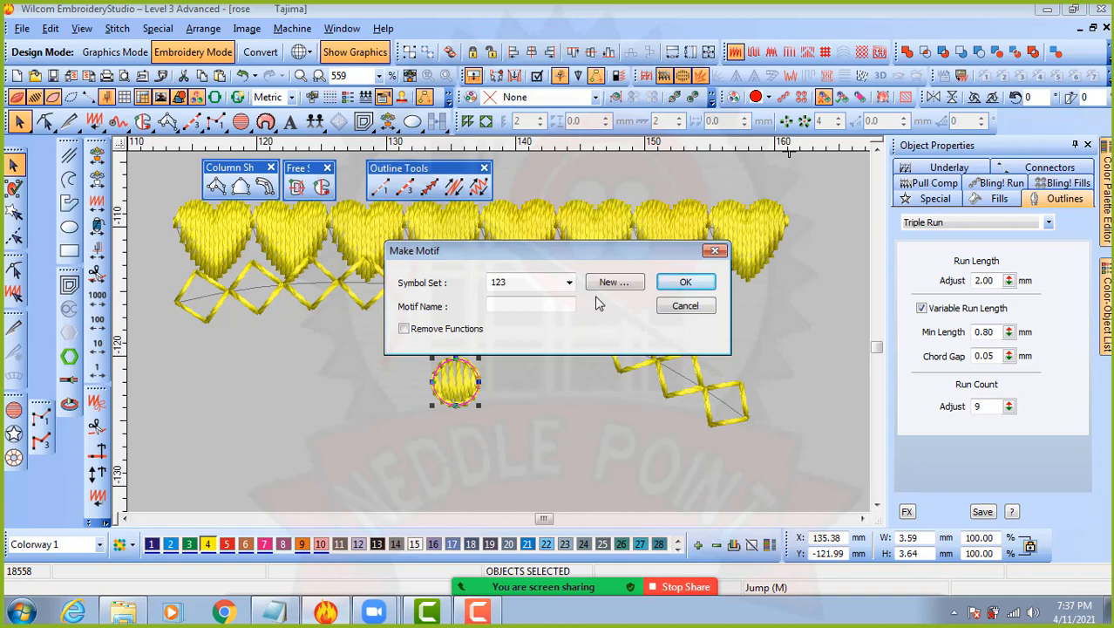
pyautogui.click(569, 281)
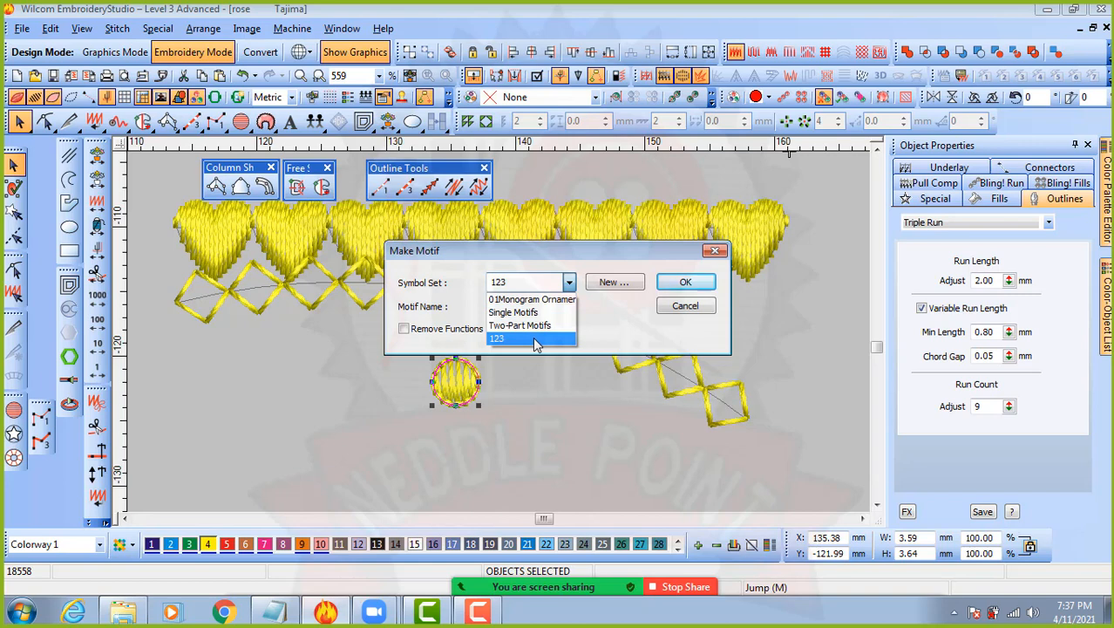
pyautogui.click(608, 322)
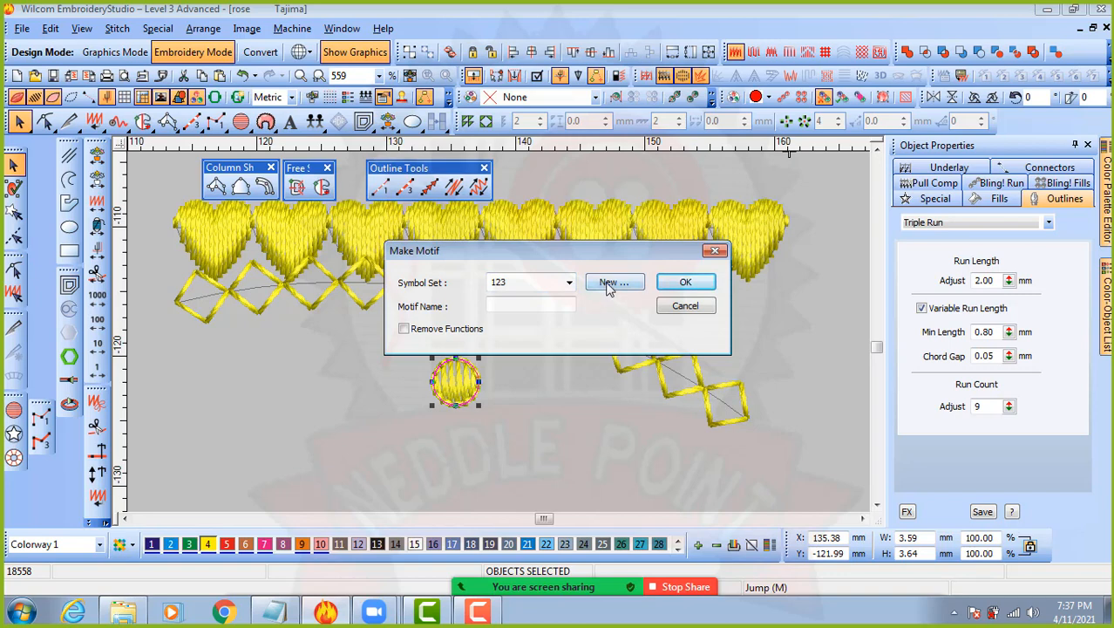
pyautogui.click(609, 286)
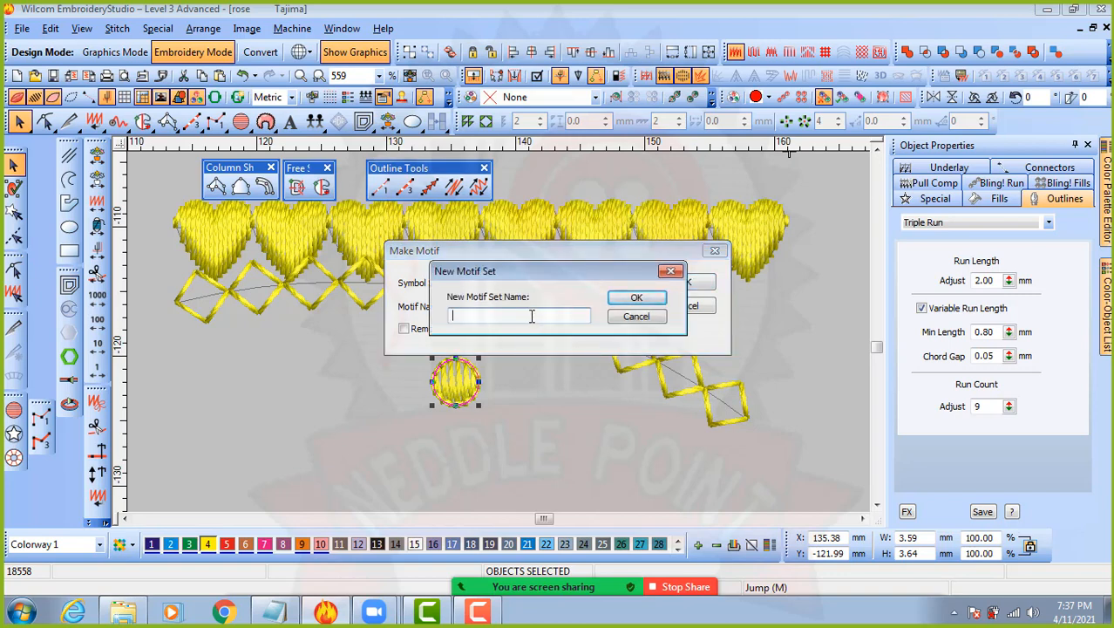
pyautogui.write('abc')
pyautogui.click(627, 301)
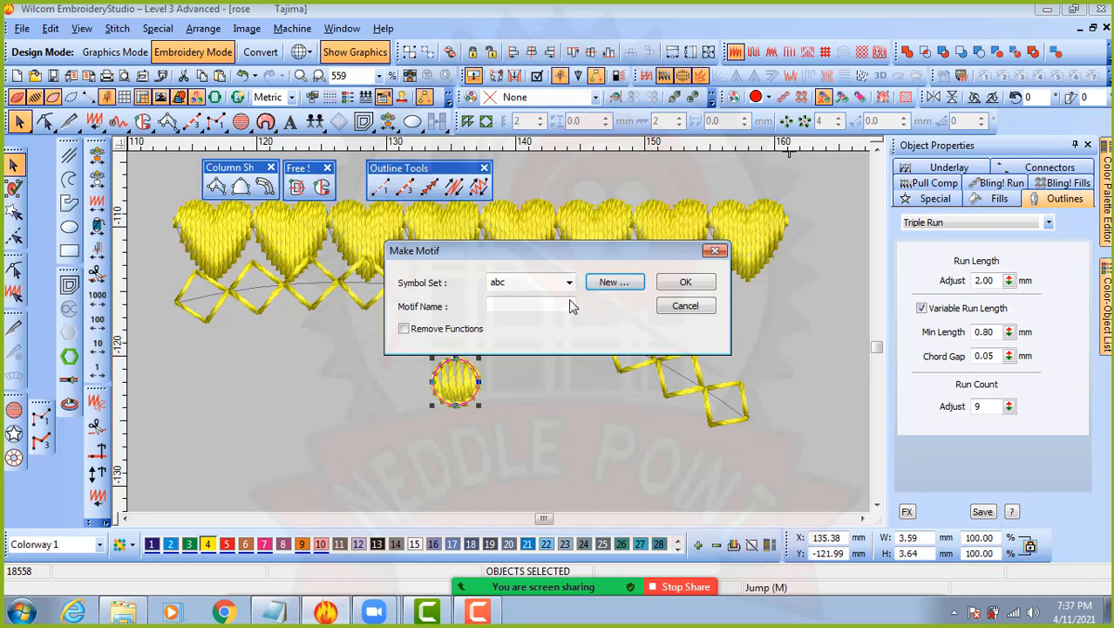
# - Name the motif 40 and place its two reference points on the left and right edges of the circle
pyautogui.click(544, 302)
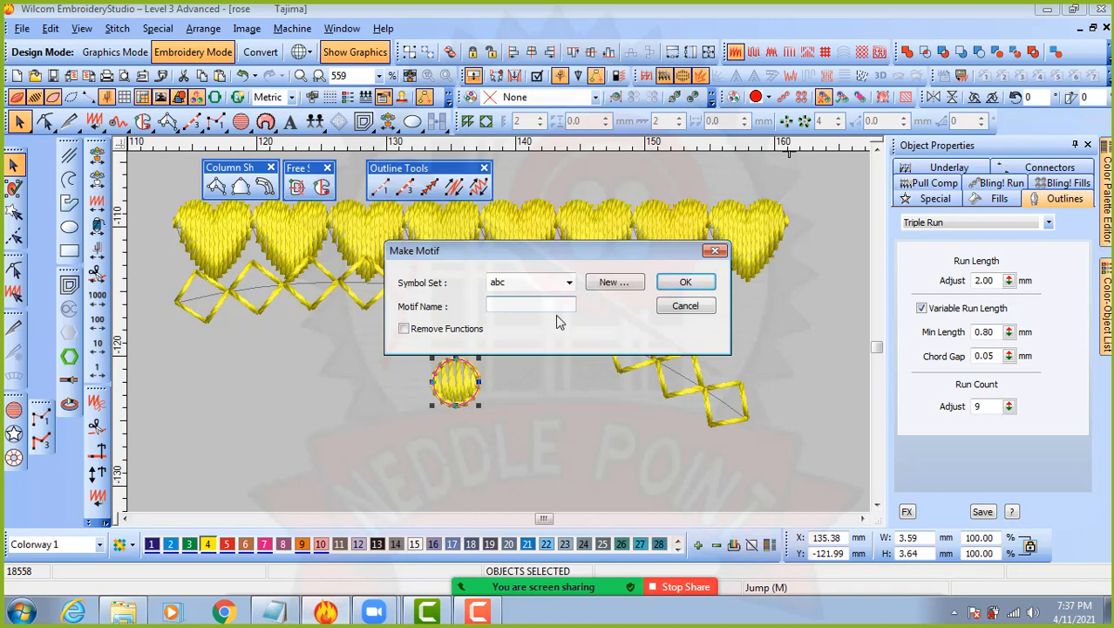
pyautogui.write('40')
pyautogui.moveTo(514, 303); pyautogui.dragTo(465, 307)
pyautogui.click(684, 280)
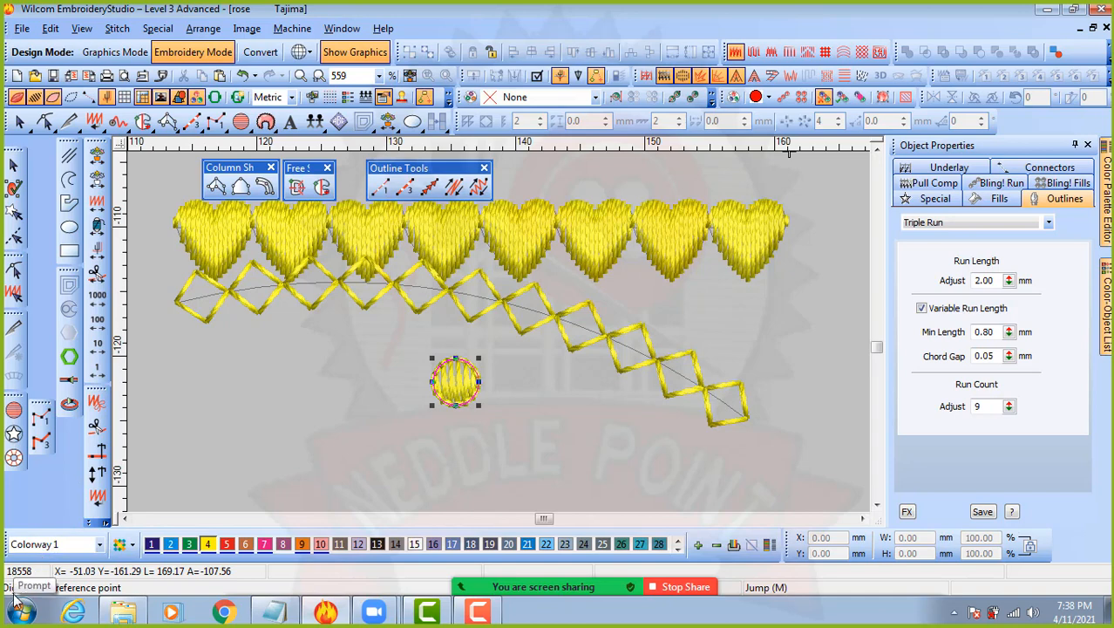
pyautogui.click(432, 382)
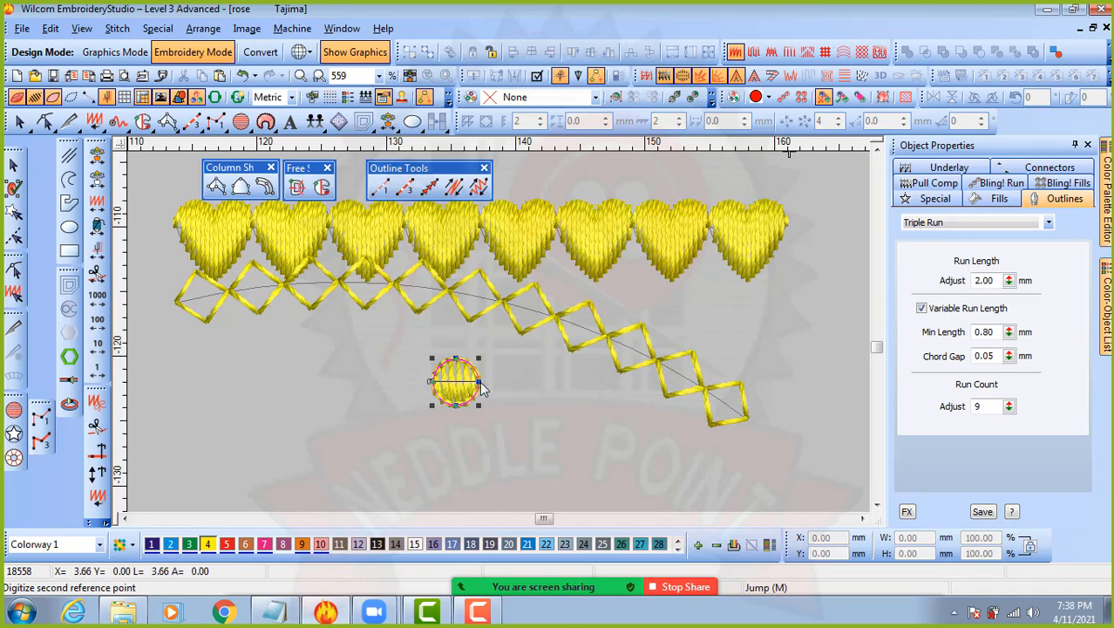
pyautogui.click(480, 382)
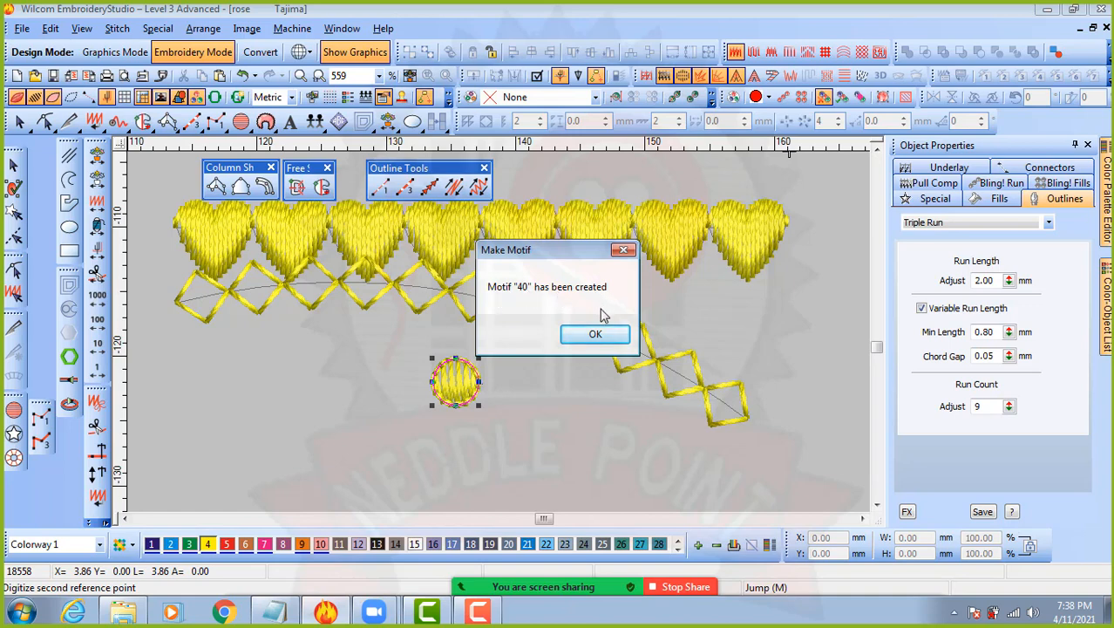
pyautogui.click(596, 334)
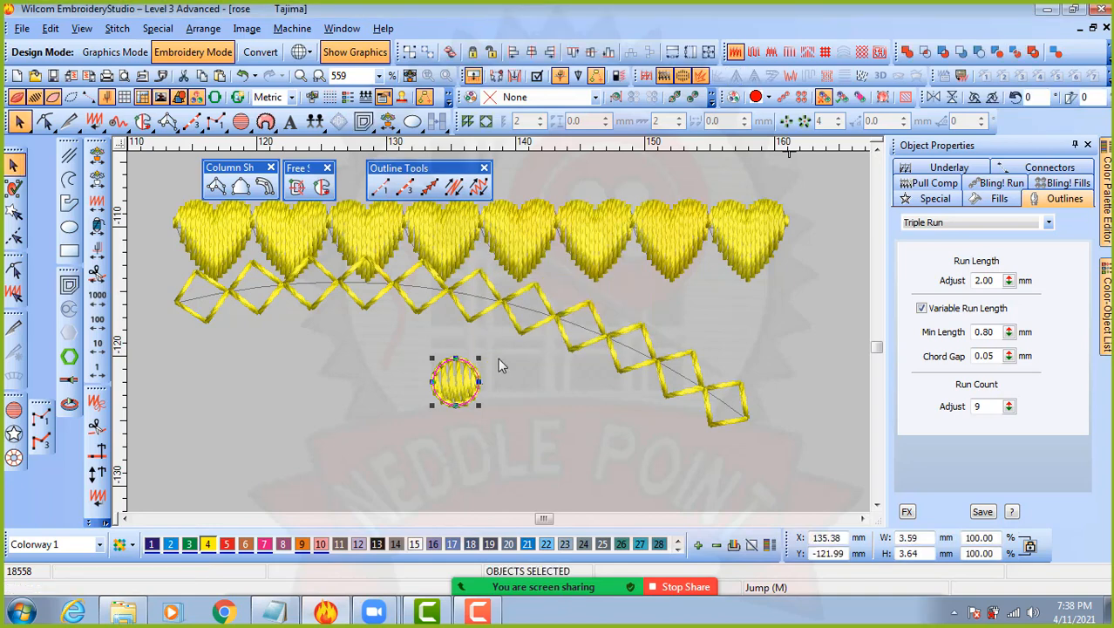
# - Move the outlined satin circle about 21 mm left and 2 mm down, below the start of the curved motif line
pyautogui.moveTo(502, 351); pyautogui.dragTo(175, 405)
pyautogui.click(323, 400)
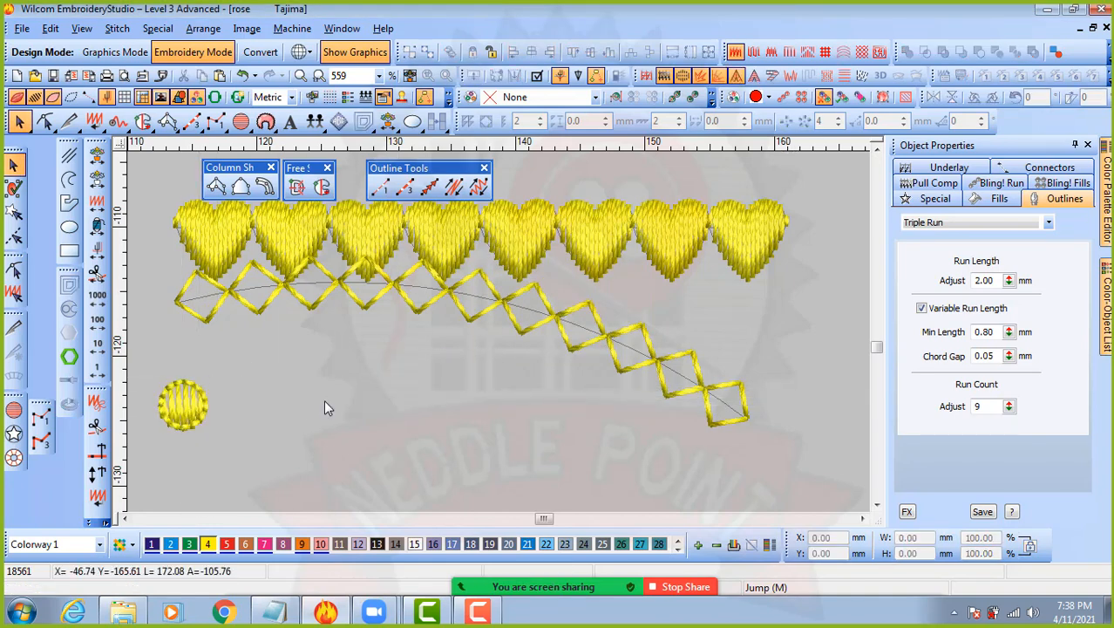
pyautogui.click(432, 291)
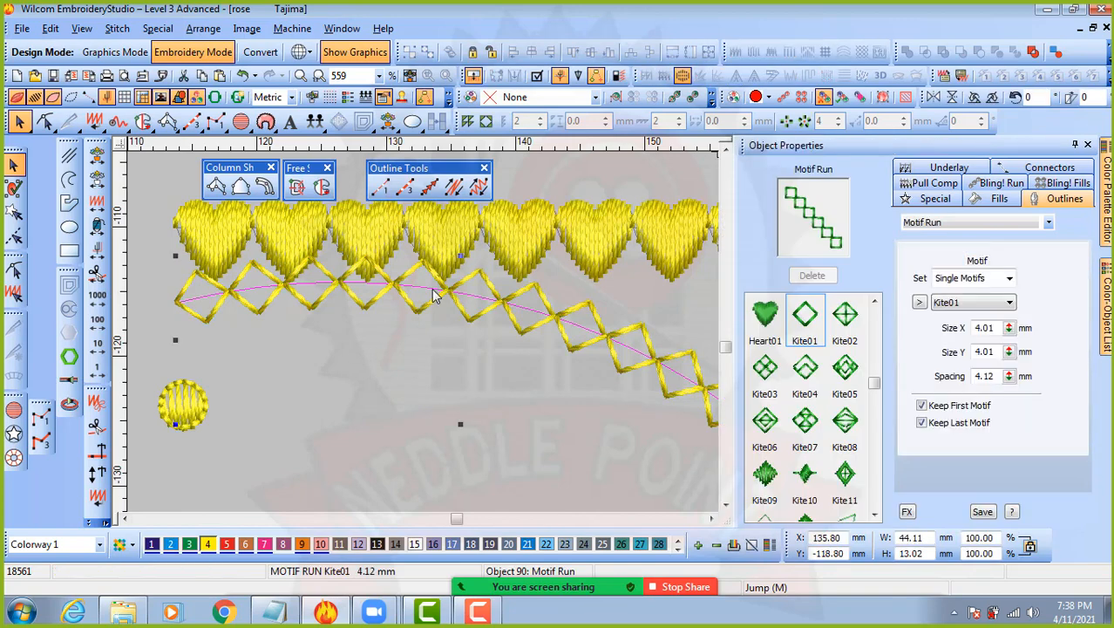
pyautogui.click(509, 218)
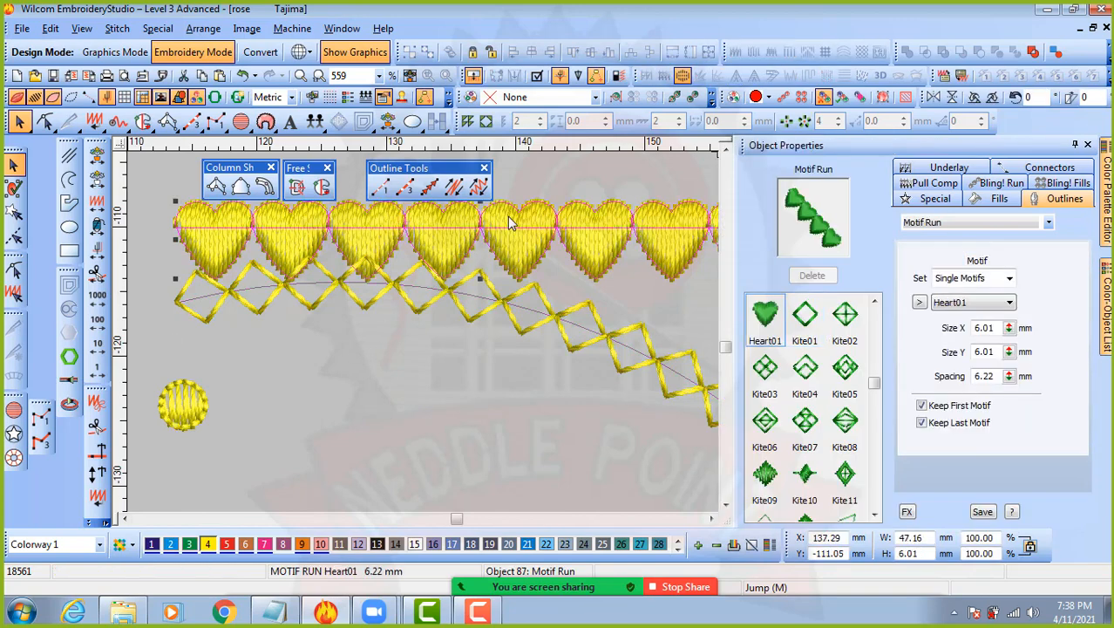
pyautogui.click(450, 424)
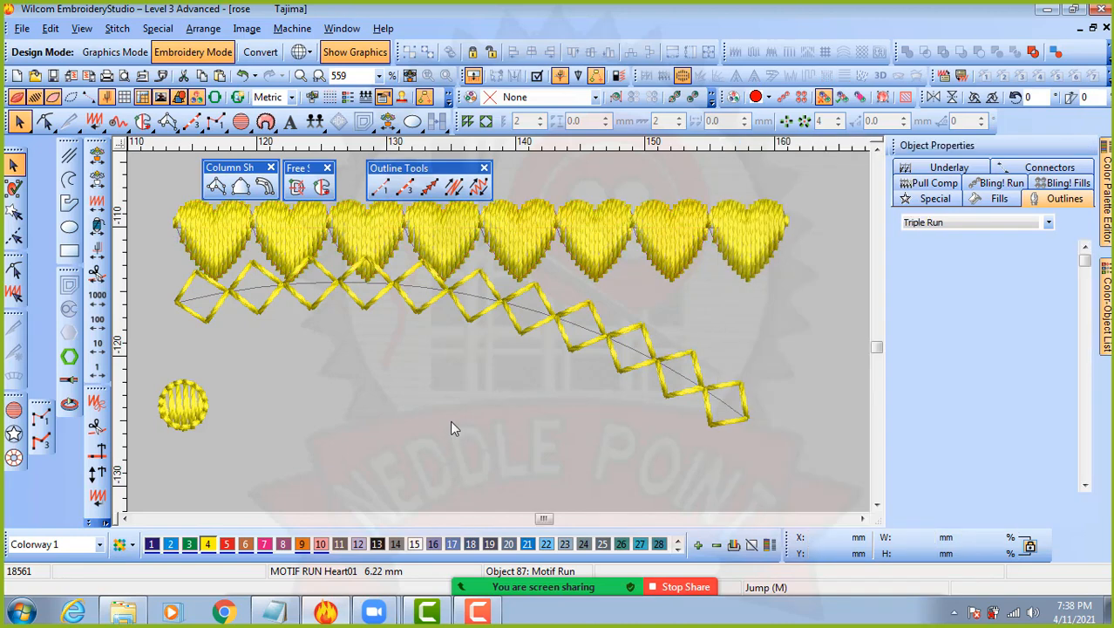
# - Switch the curved motif run line to motif set abc so that it uses the motif 40
pyautogui.click(514, 311)
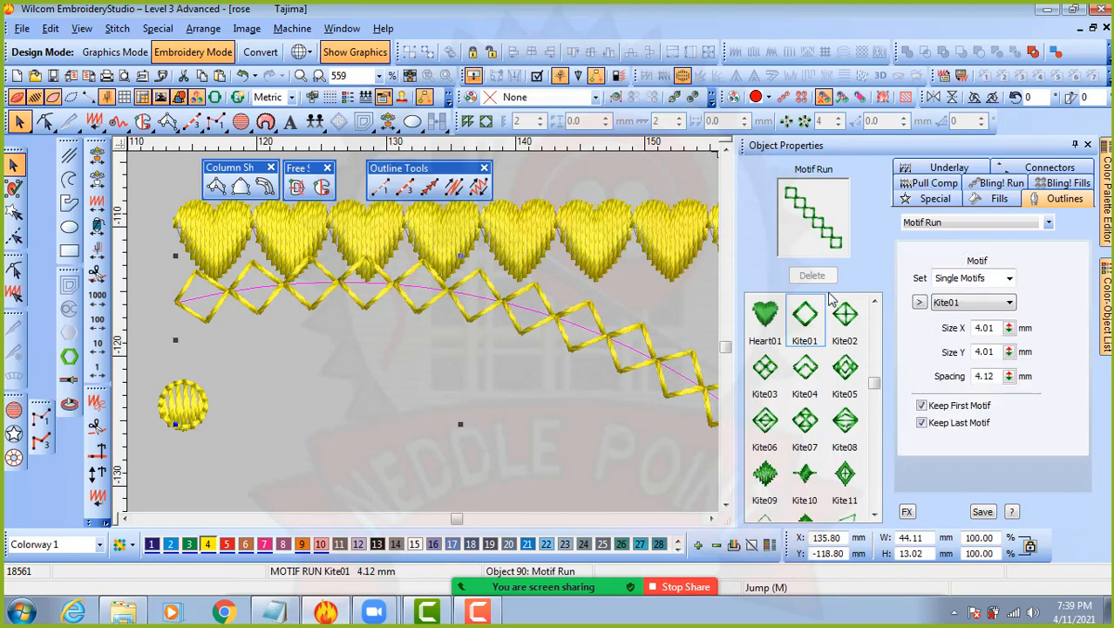
pyautogui.click(991, 281)
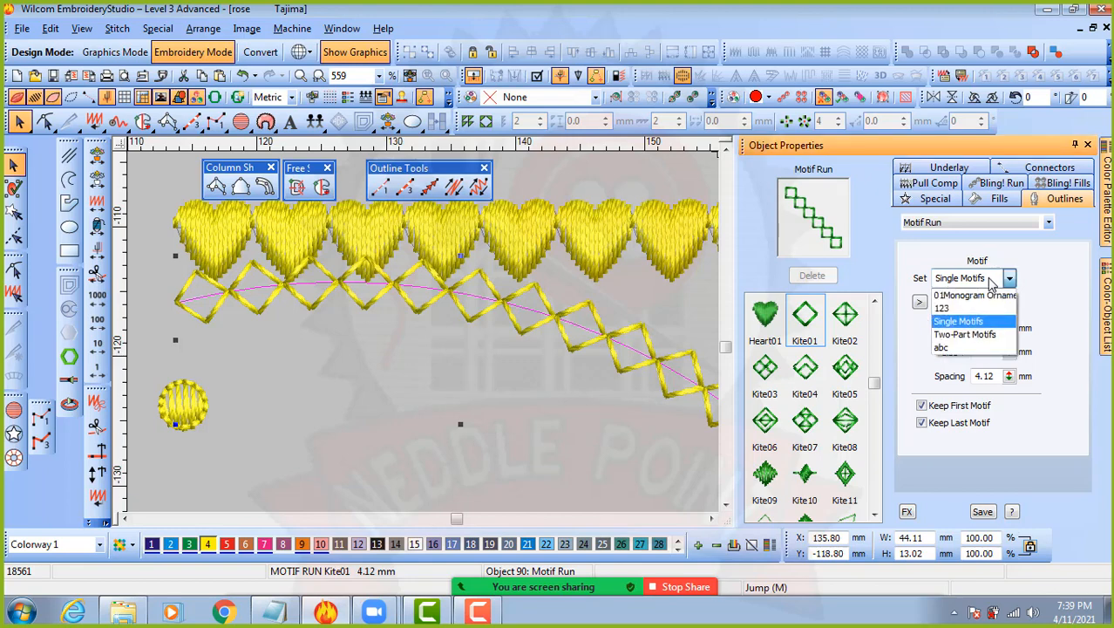
pyautogui.click(964, 348)
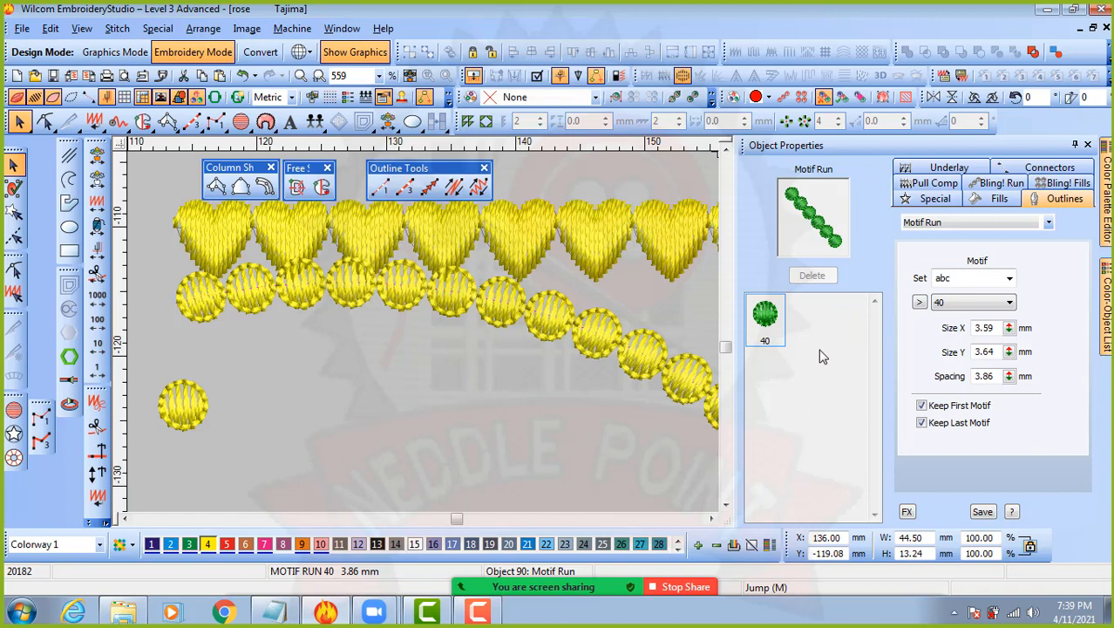
# - Try the Single Motifs set on the curved motif run line and return the line to set abc
pyautogui.click(976, 278)
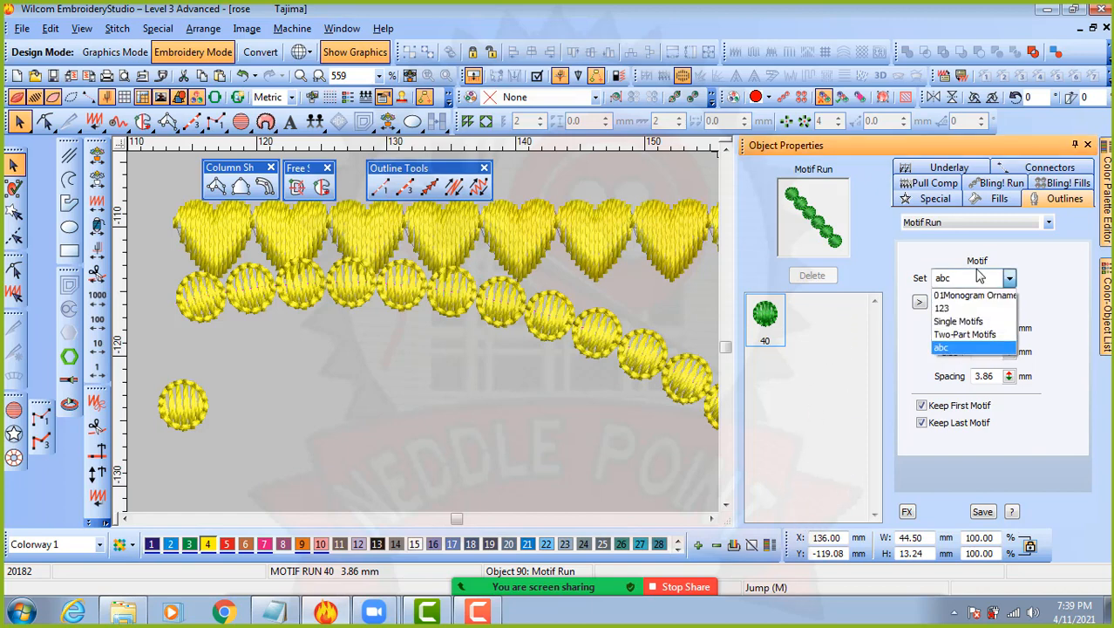
pyautogui.click(963, 328)
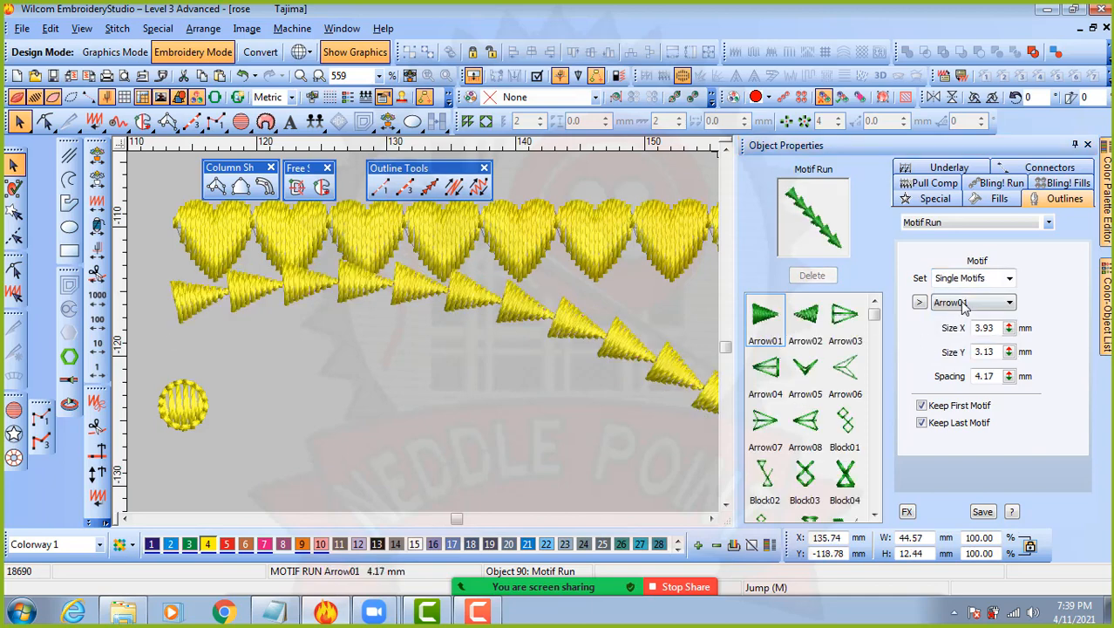
pyautogui.click(976, 277)
pyautogui.click(952, 349)
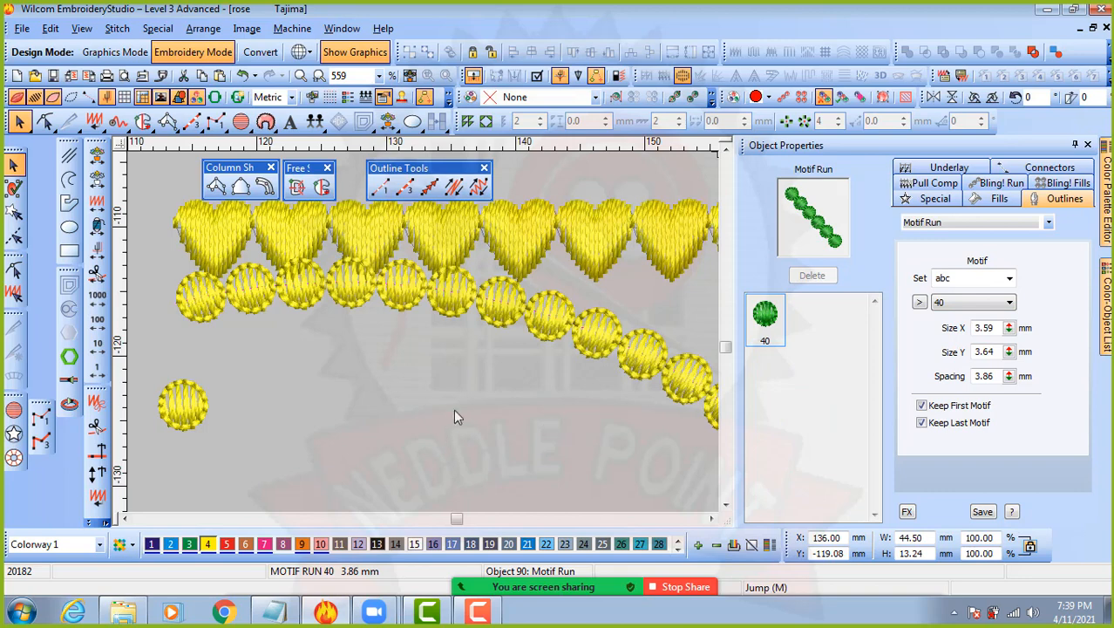
# - Move the curved motif line about 3 mm down and switch the straight heart line to motif set abc
pyautogui.scroll(-1, 457, 399)
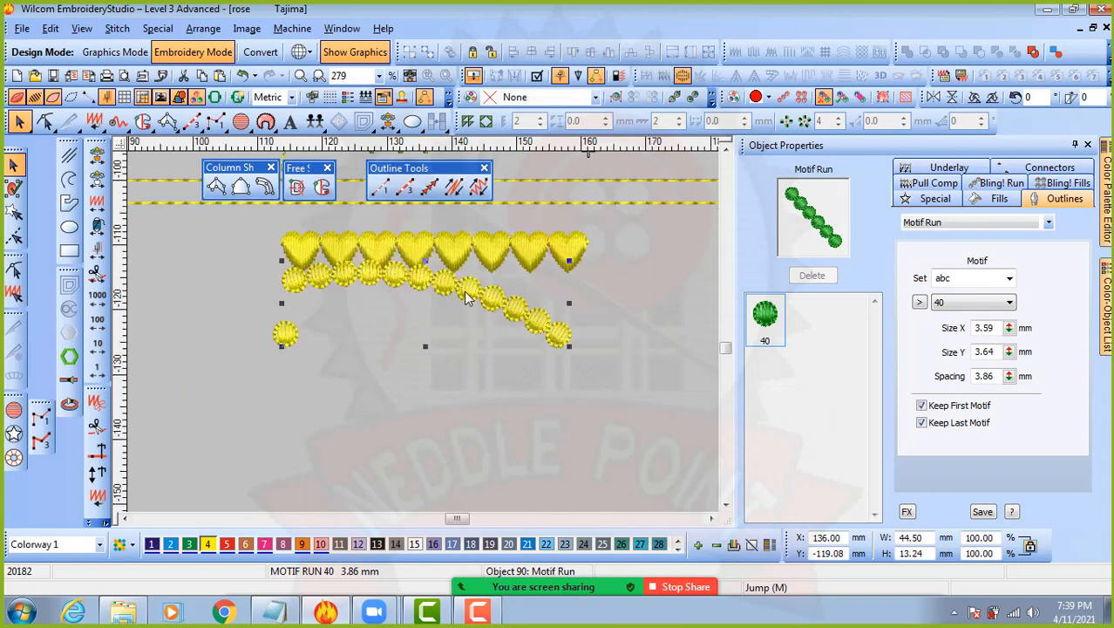
pyautogui.moveTo(464, 292); pyautogui.dragTo(455, 312)
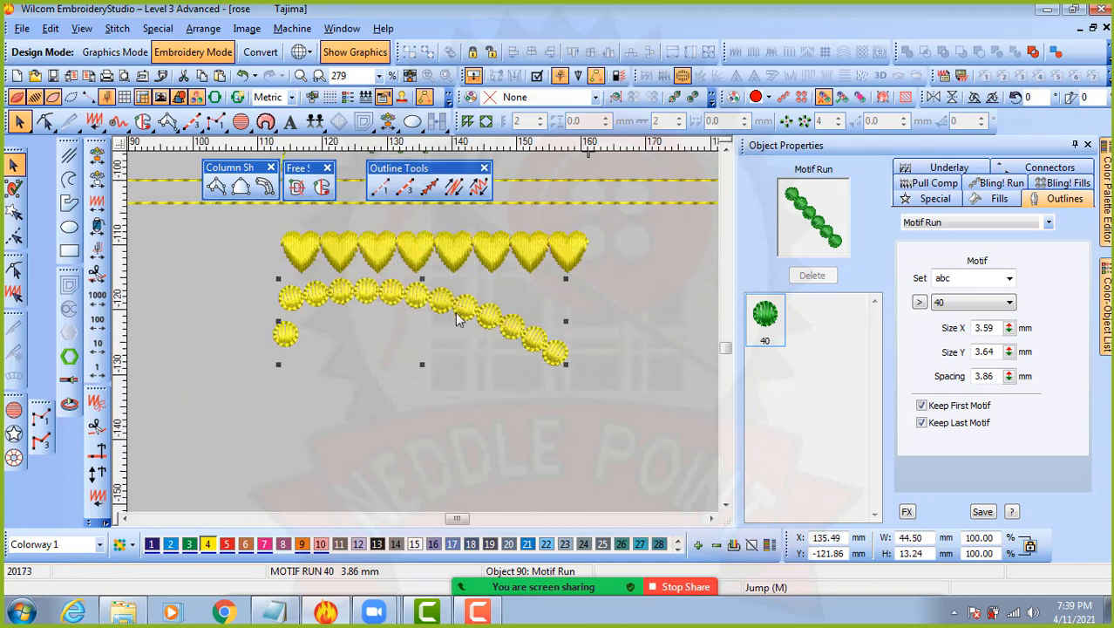
pyautogui.click(431, 258)
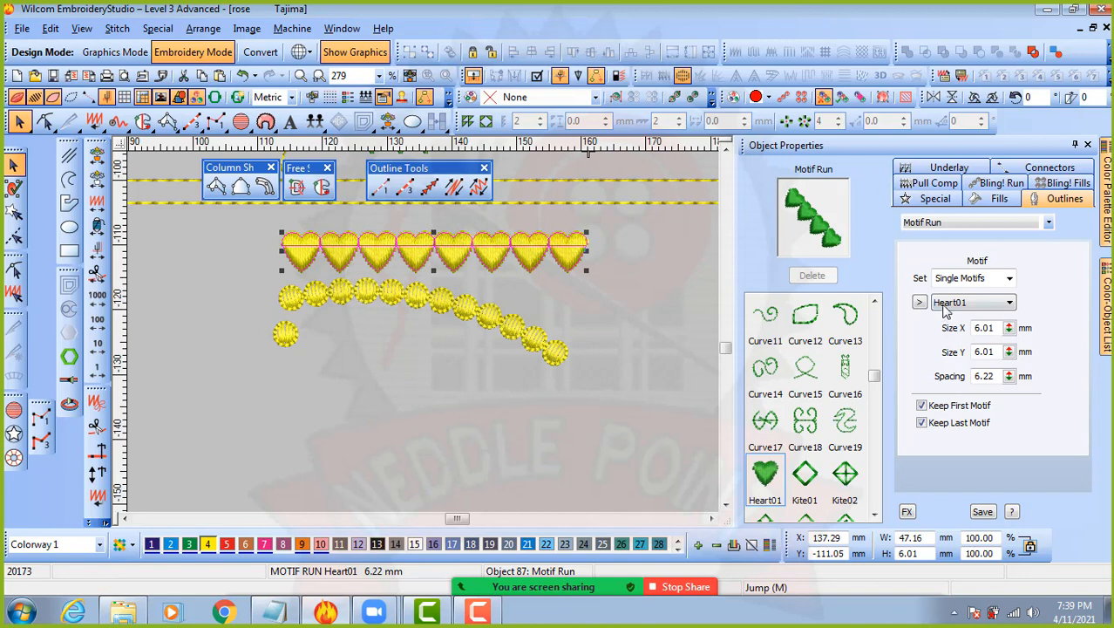
pyautogui.click(974, 279)
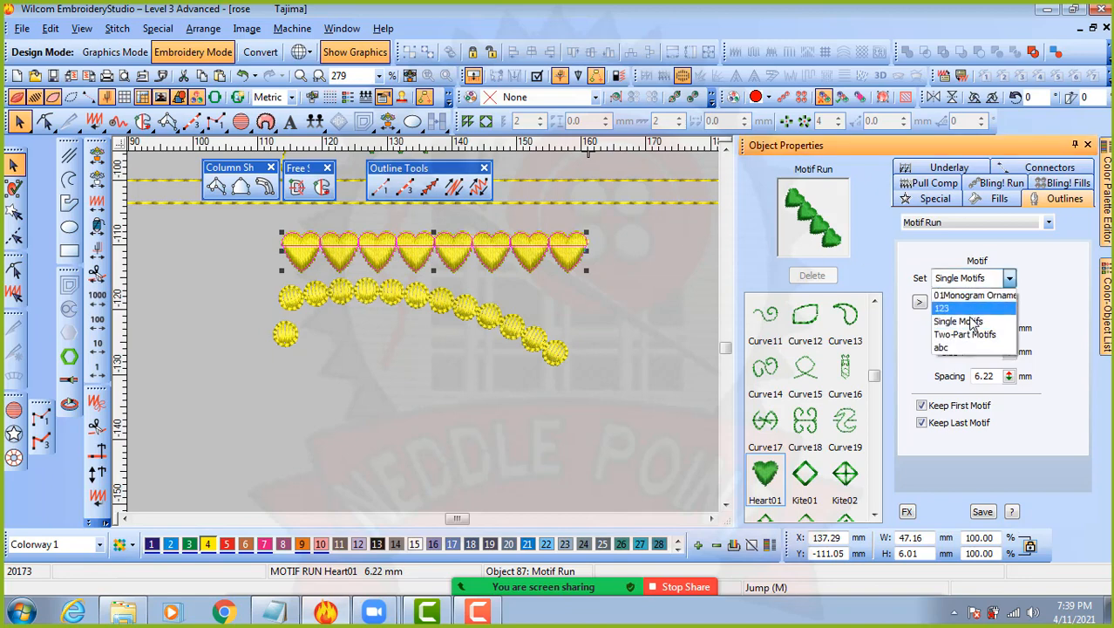
pyautogui.click(962, 349)
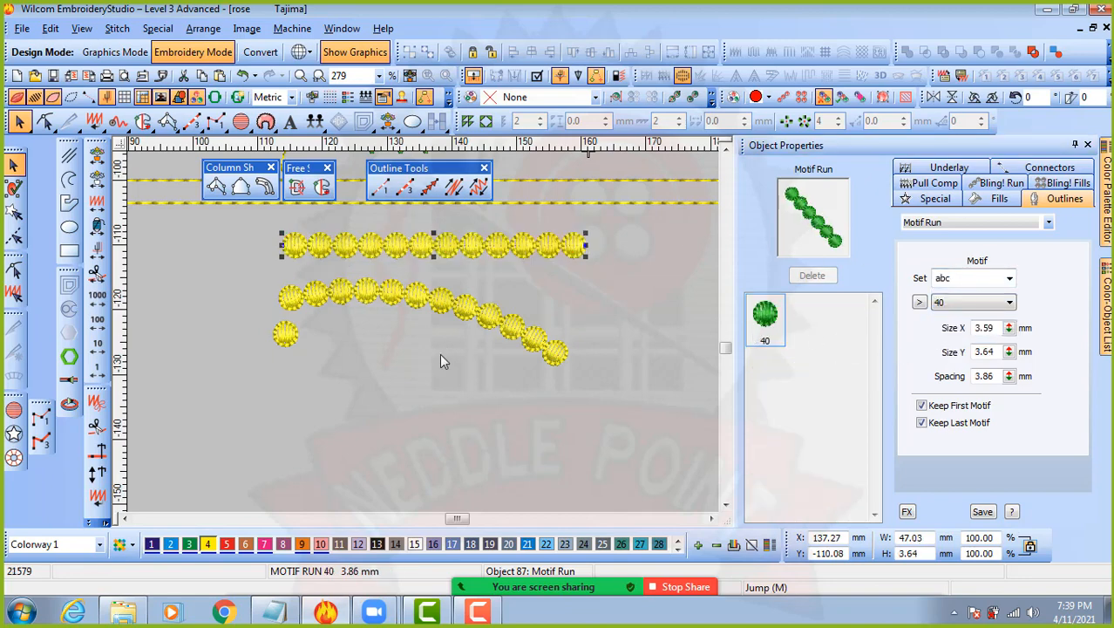
# - Move the loose satin circle about 10 mm down and duplicate it repeatedly into a straight row of 16 circles
pyautogui.click(298, 373)
pyautogui.moveTo(292, 331); pyautogui.dragTo(312, 402)
pyautogui.moveTo(353, 366); pyautogui.dragTo(233, 447)
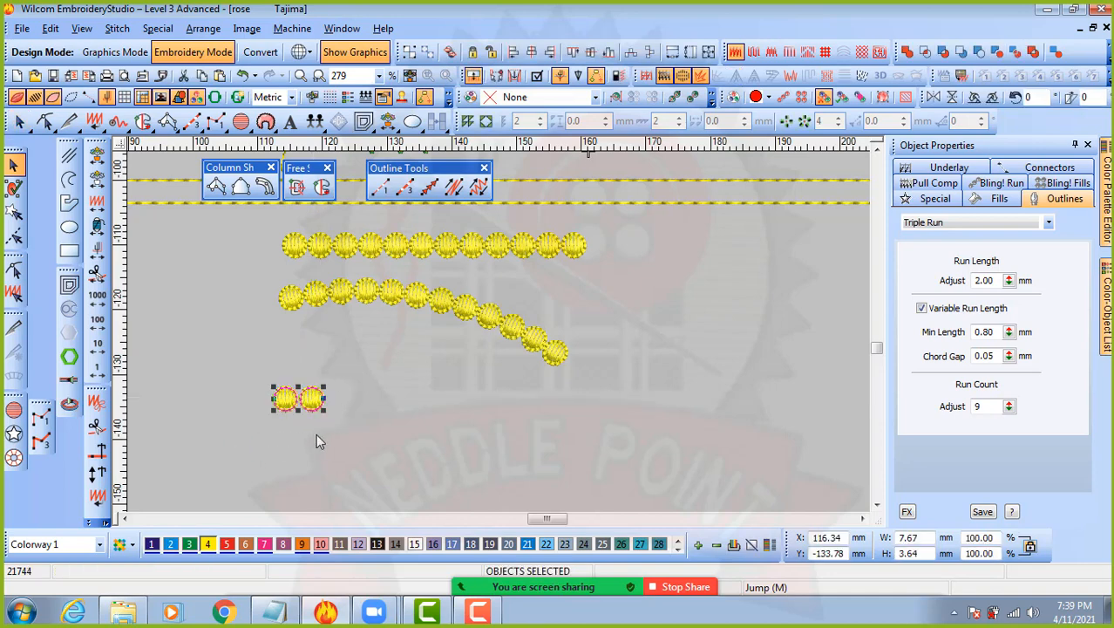
pyautogui.moveTo(300, 400); pyautogui.dragTo(352, 403)
pyautogui.moveTo(406, 361); pyautogui.dragTo(242, 454)
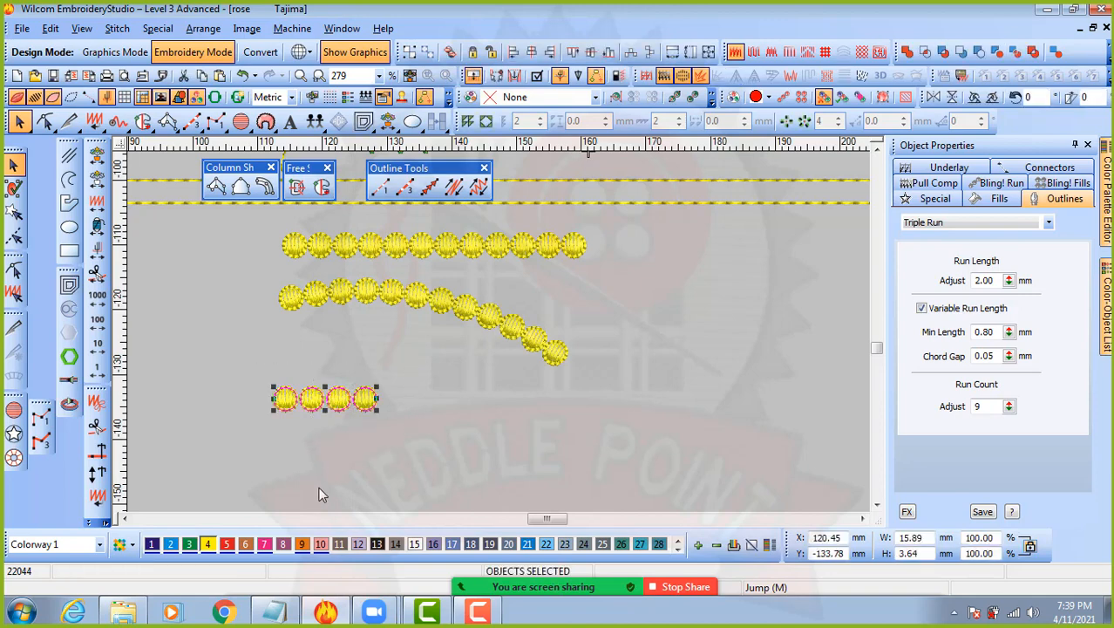
pyautogui.moveTo(325, 398); pyautogui.dragTo(429, 414)
pyautogui.moveTo(508, 377); pyautogui.dragTo(253, 451)
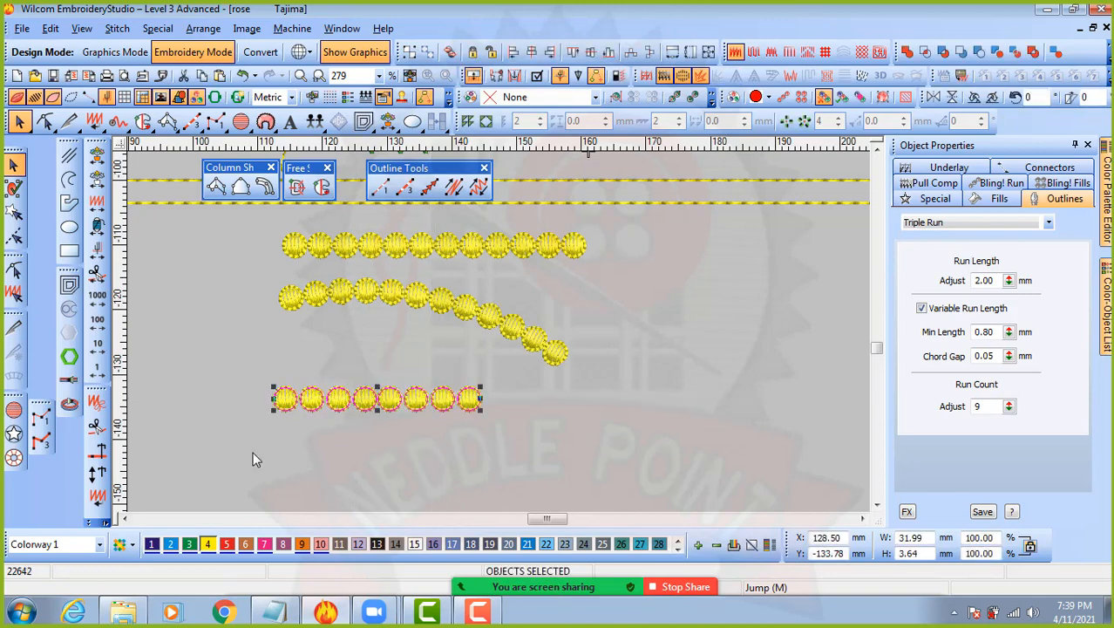
pyautogui.moveTo(378, 402); pyautogui.dragTo(586, 403)
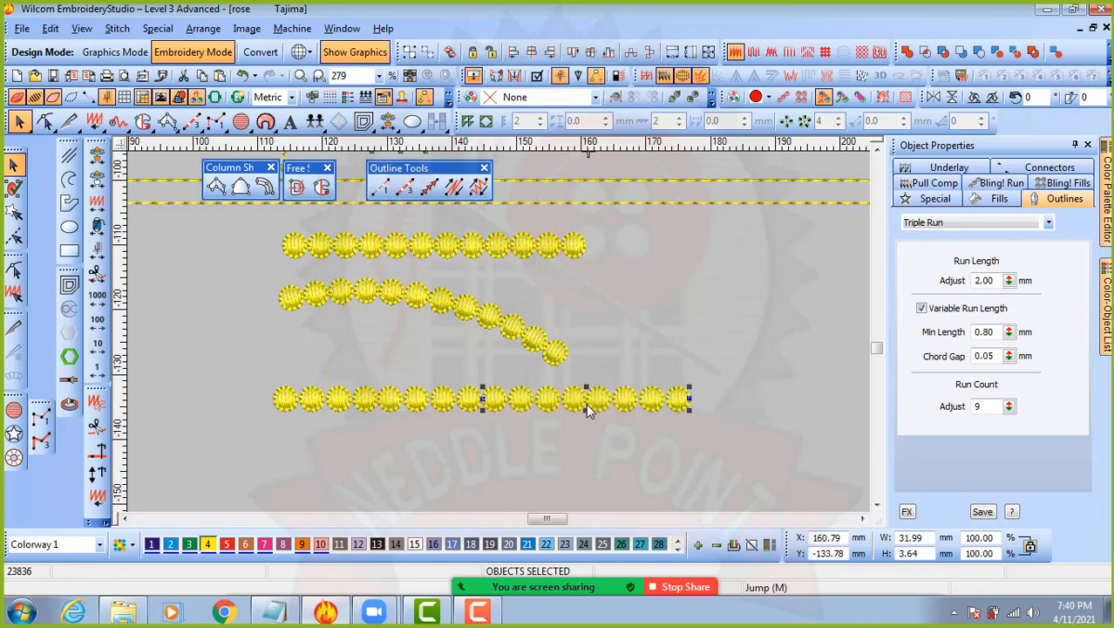
pyautogui.click(528, 443)
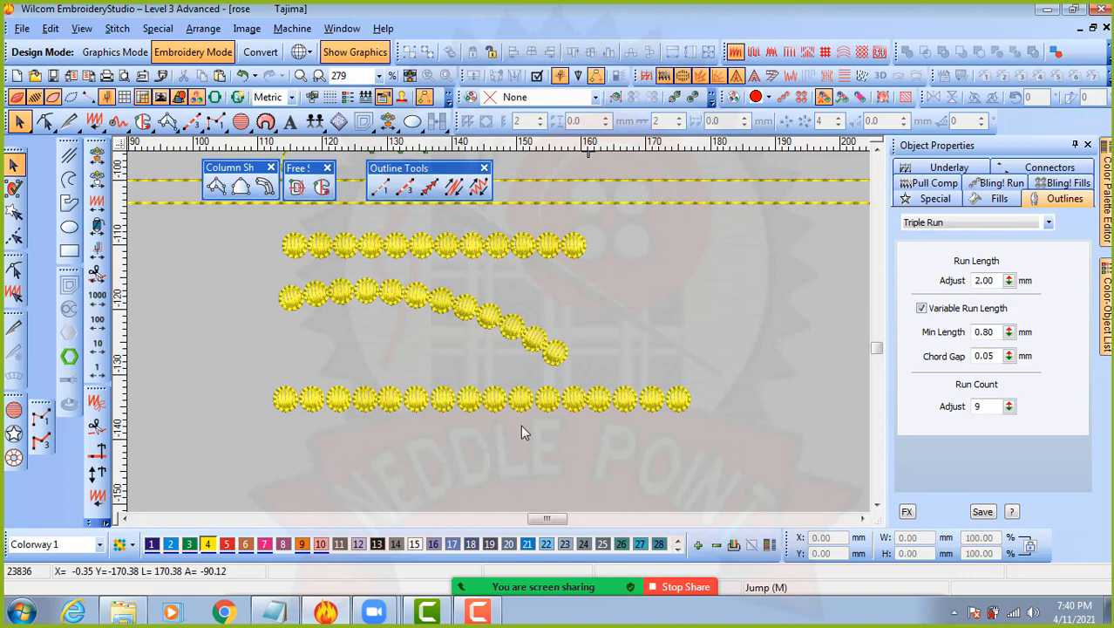
pyautogui.click(347, 248)
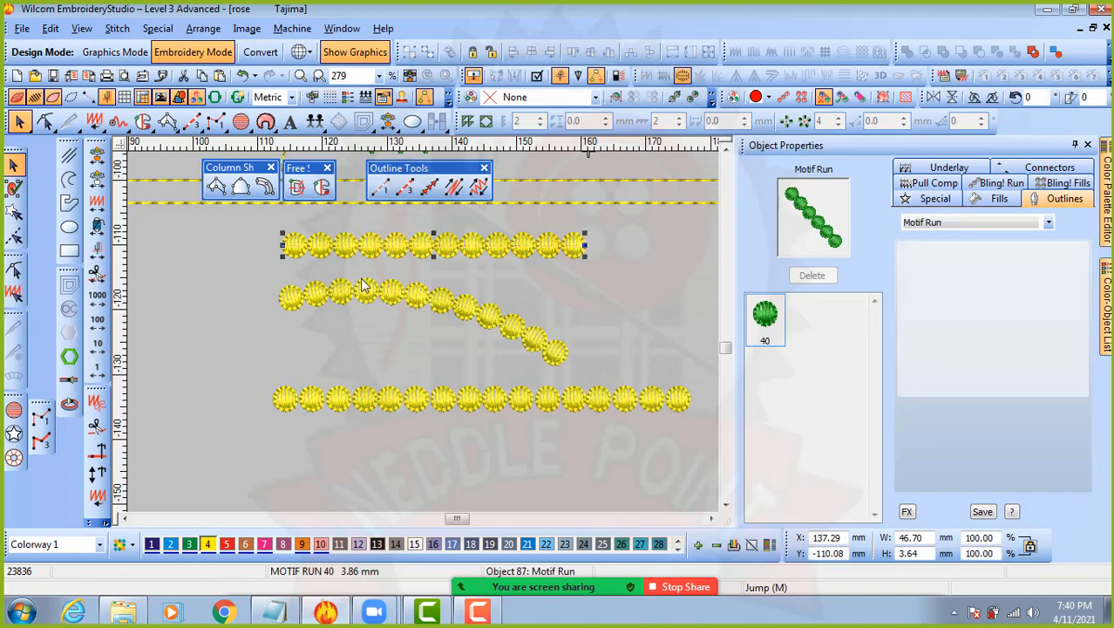
pyautogui.click(404, 400)
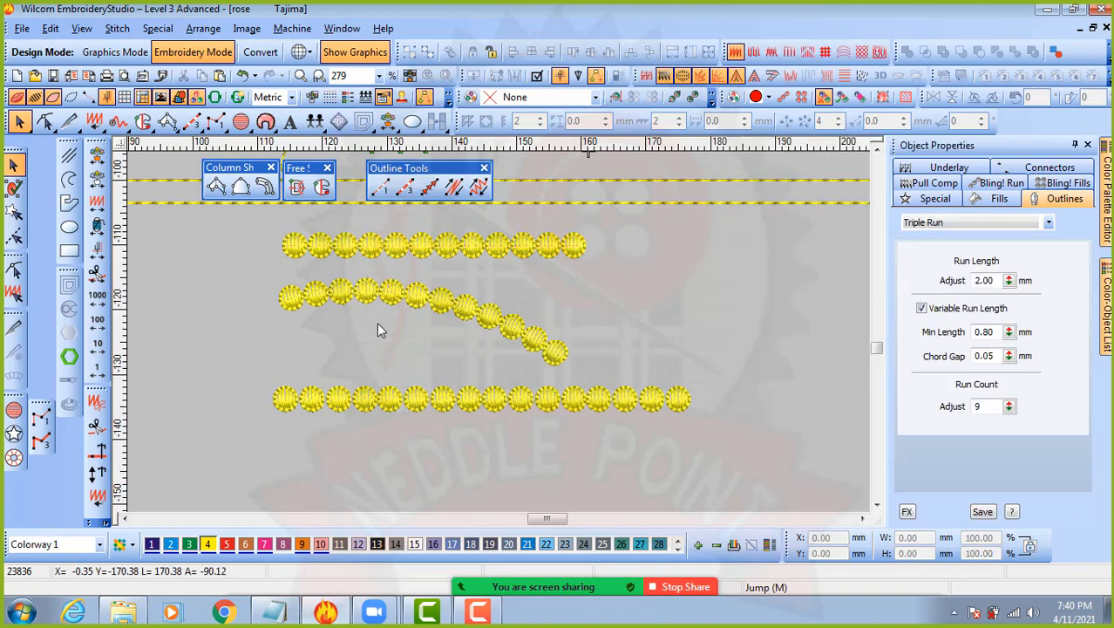
# - Reshape the curved motif line by moving its left end point about 15 mm left and 5 mm down
pyautogui.moveTo(252, 280); pyautogui.dragTo(600, 377)
pyautogui.click(312, 299)
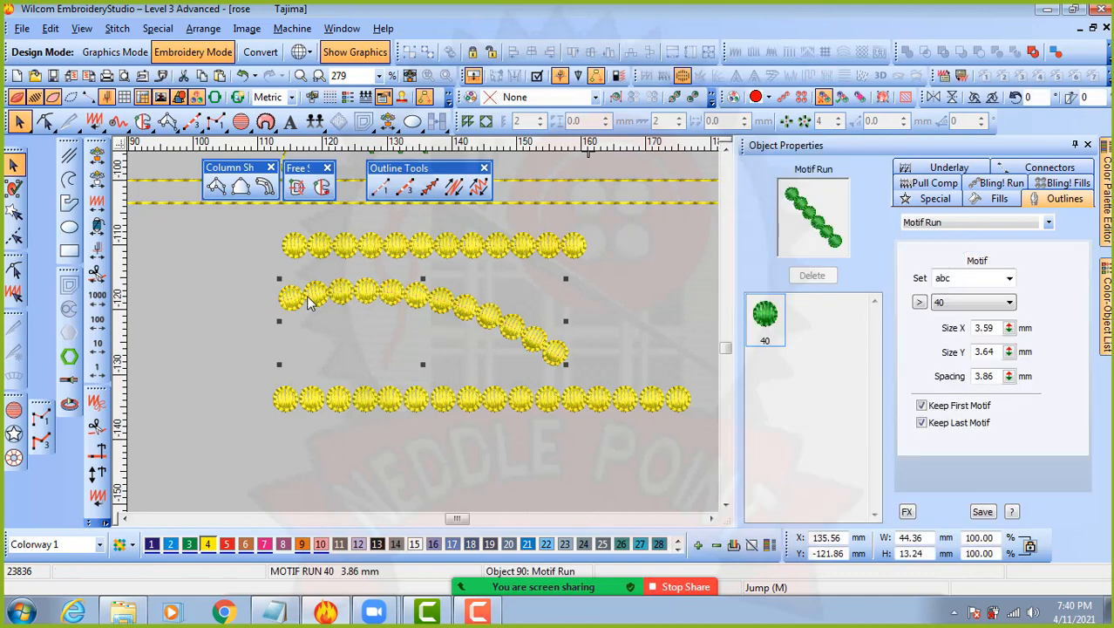
pyautogui.press('h')
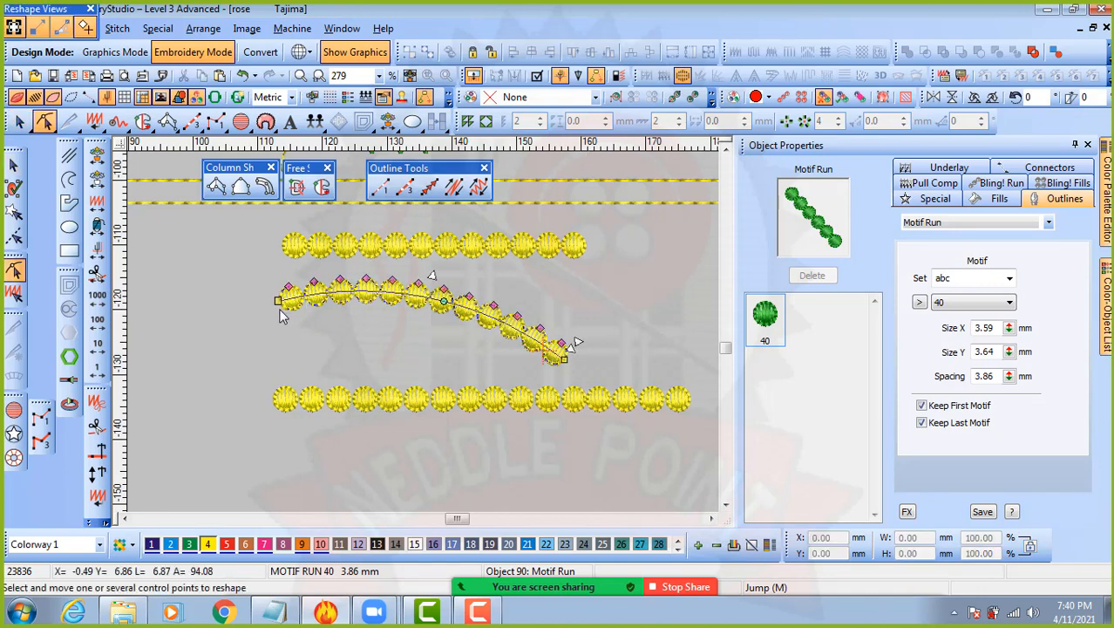
pyautogui.moveTo(277, 300); pyautogui.dragTo(164, 353)
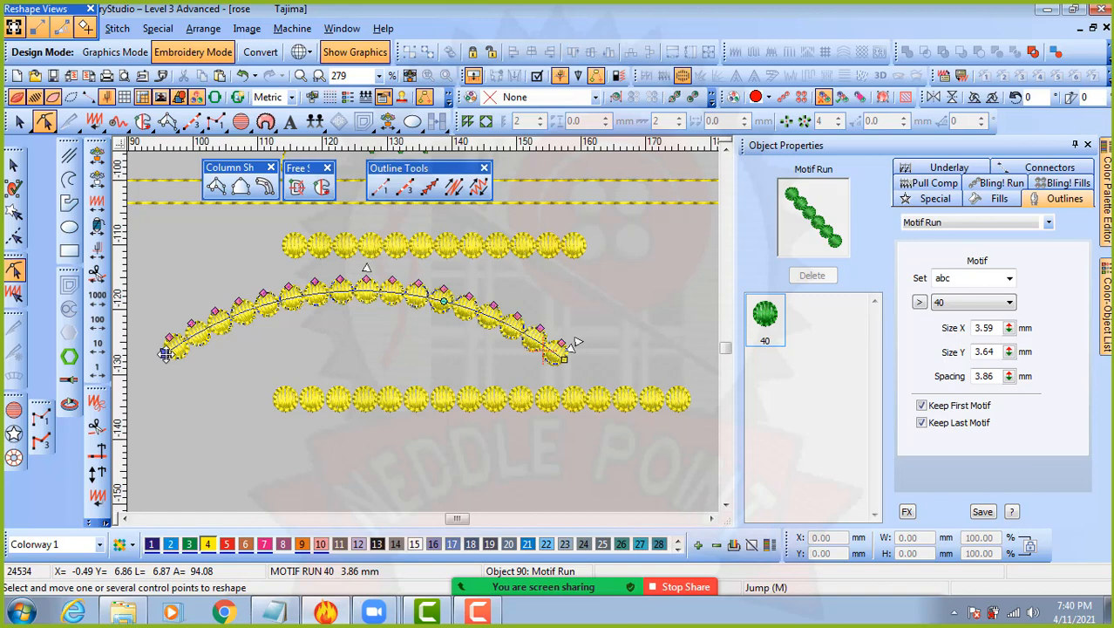
pyautogui.moveTo(165, 353); pyautogui.dragTo(219, 427)
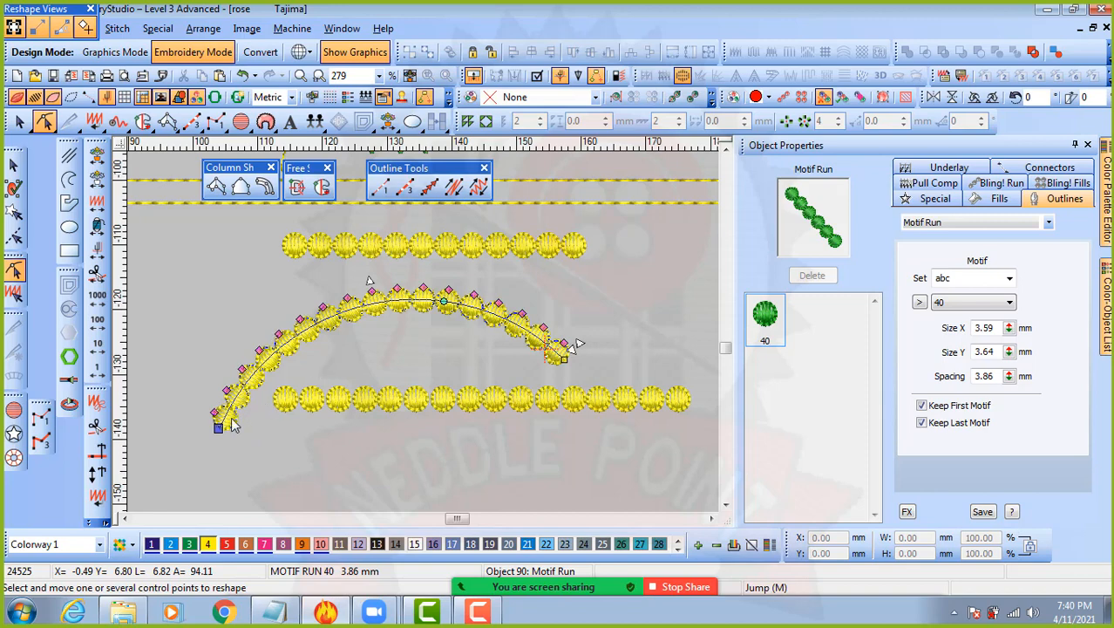
pyautogui.moveTo(218, 426); pyautogui.dragTo(180, 331)
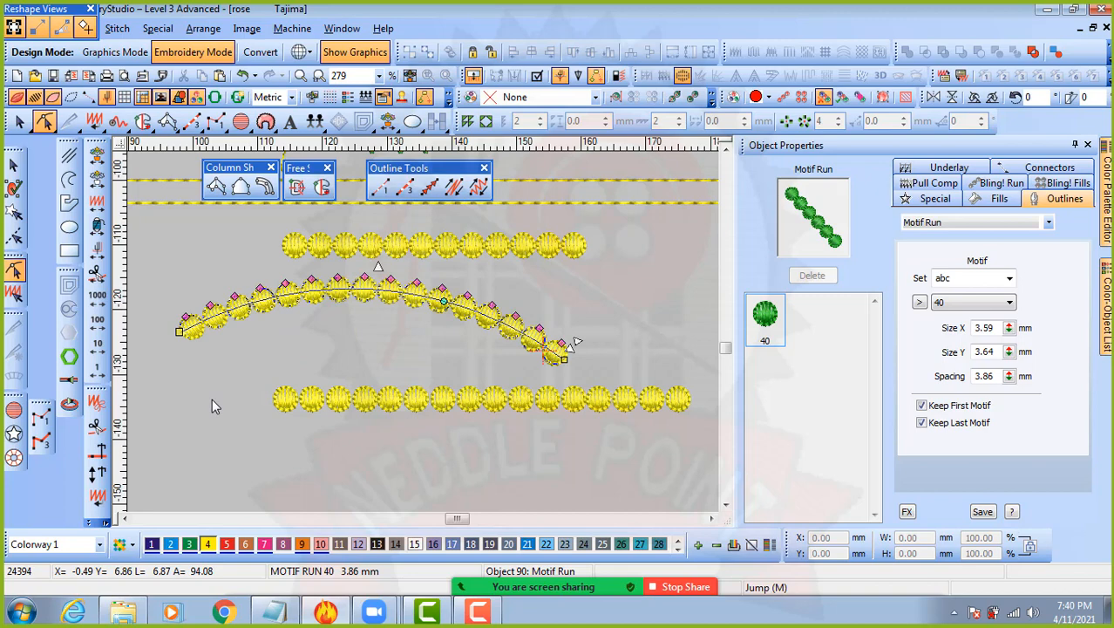
pyautogui.click(16, 164)
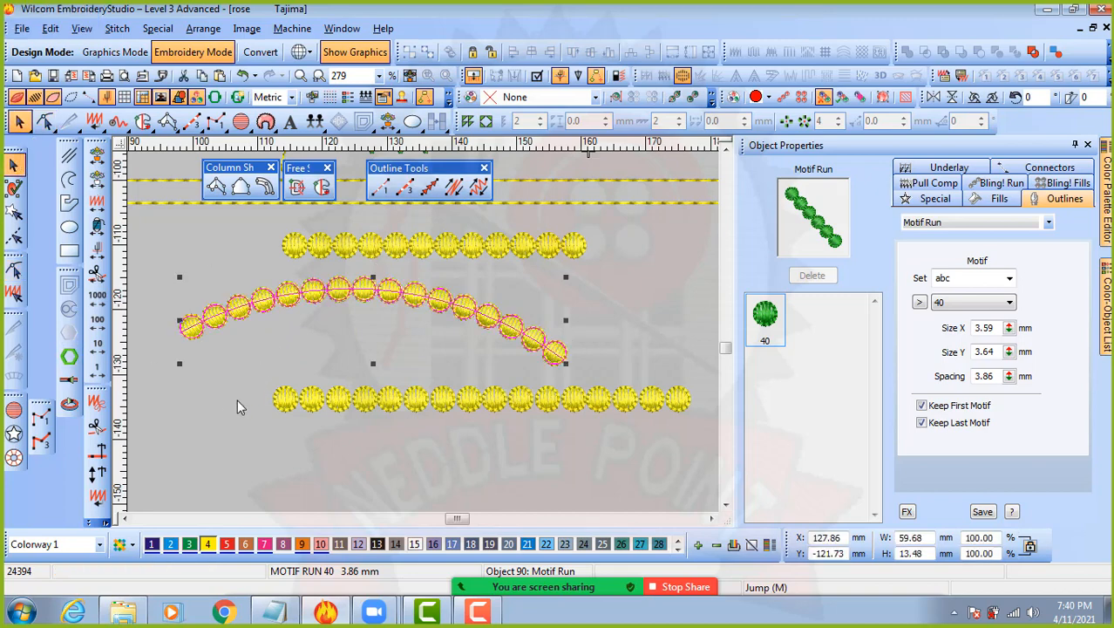
pyautogui.click(237, 399)
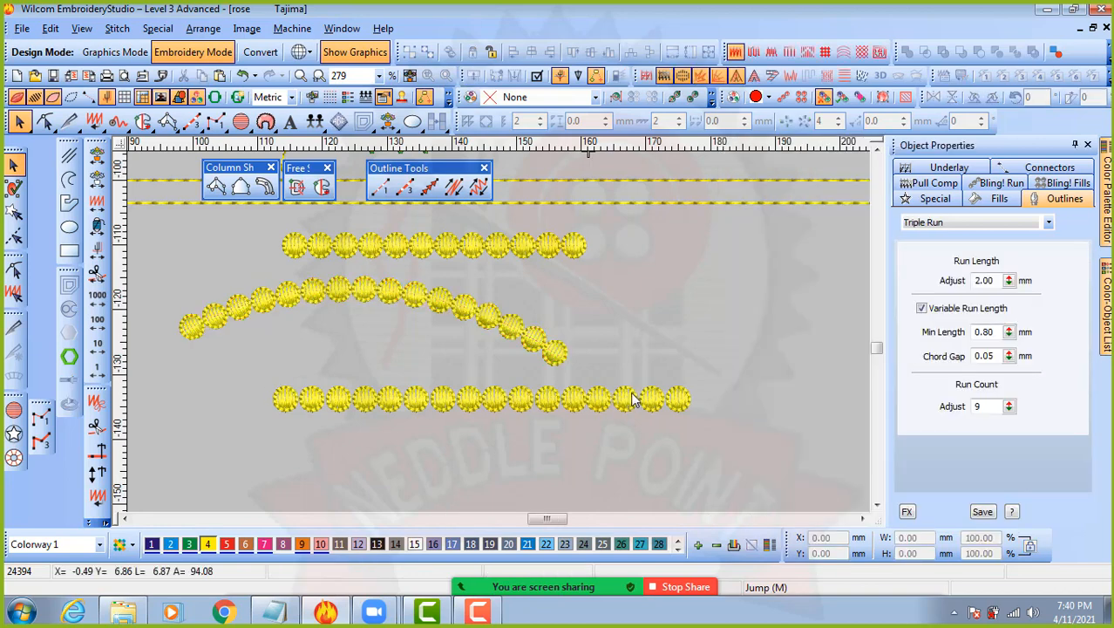
# - Move the curved motif line about 7 mm right and 2 mm down, closer to the row of separate circles
pyautogui.click(465, 311)
pyautogui.moveTo(464, 311); pyautogui.dragTo(513, 322)
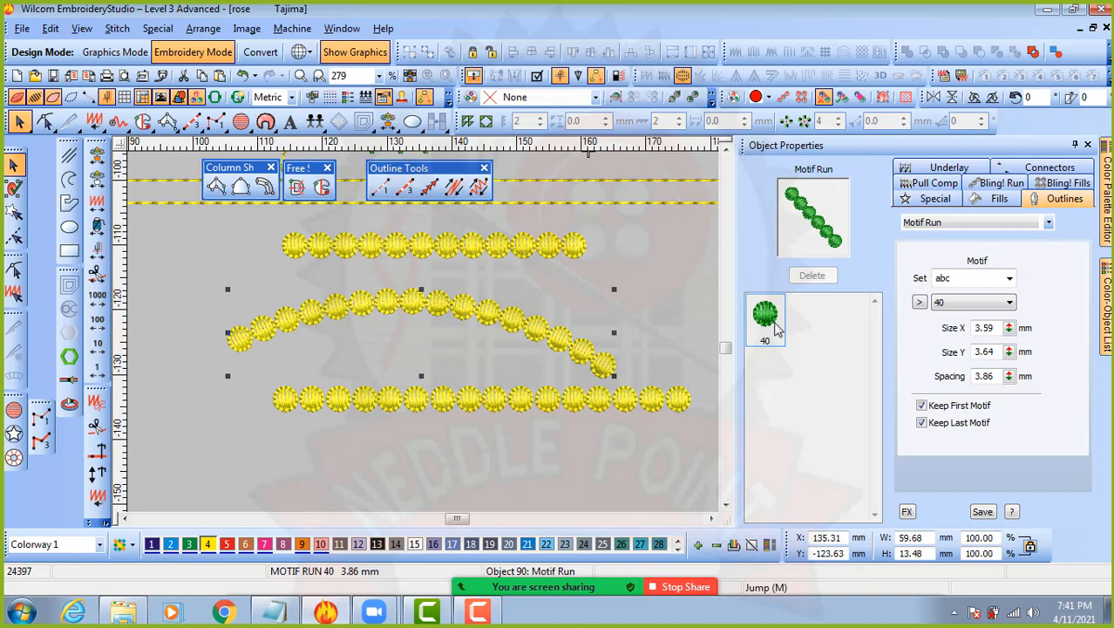
pyautogui.click(919, 302)
pyautogui.click(710, 427)
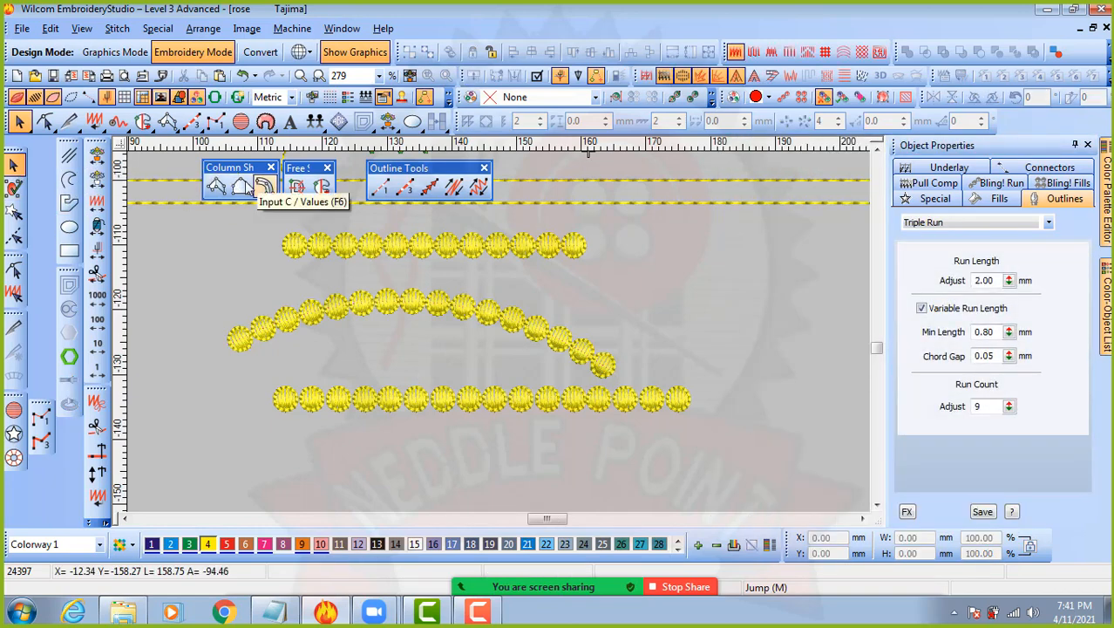
# - Digitize a rectangular satin column about 15 mm wide and 25 mm high with Input A, right of the circle rows
pyautogui.click(216, 185)
pyautogui.click(811, 424)
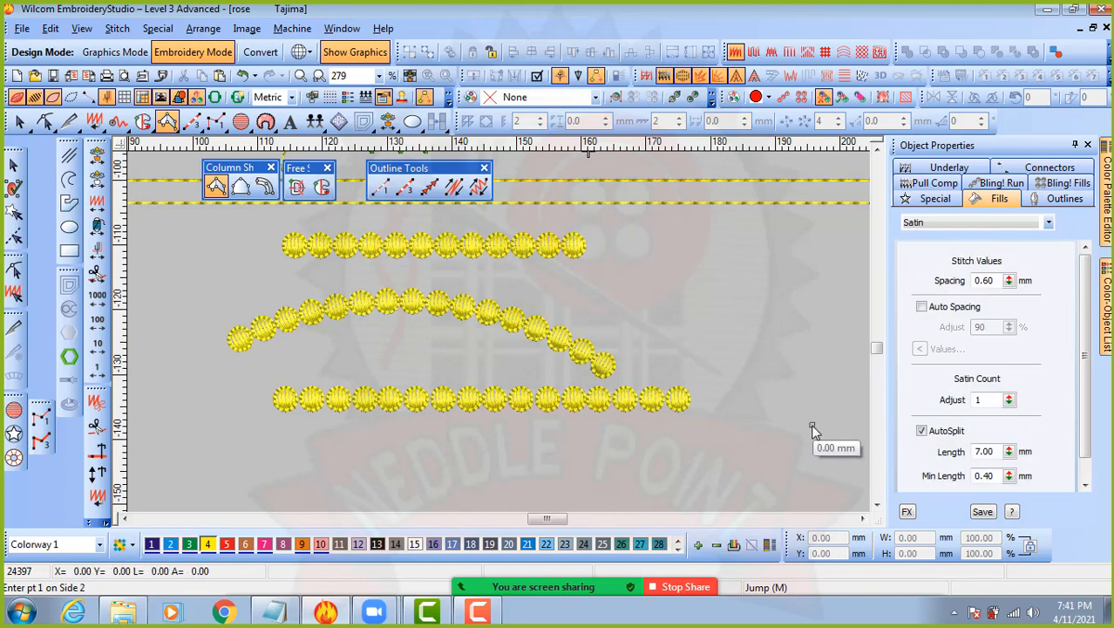
pyautogui.click(713, 425)
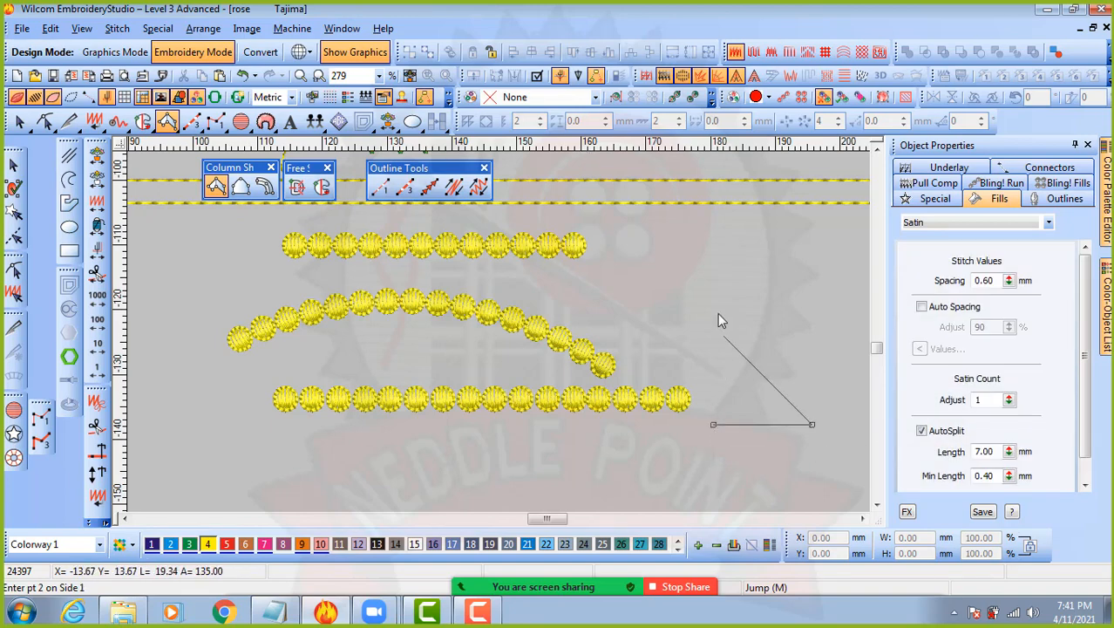
pyautogui.click(810, 265)
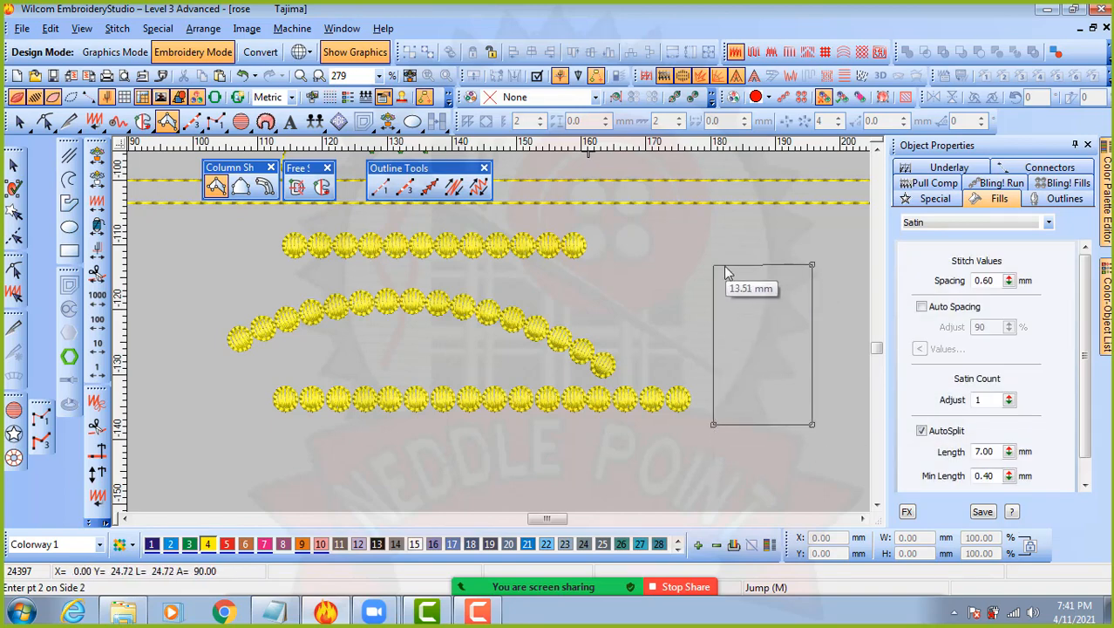
pyautogui.click(722, 265)
pyautogui.press('Return')
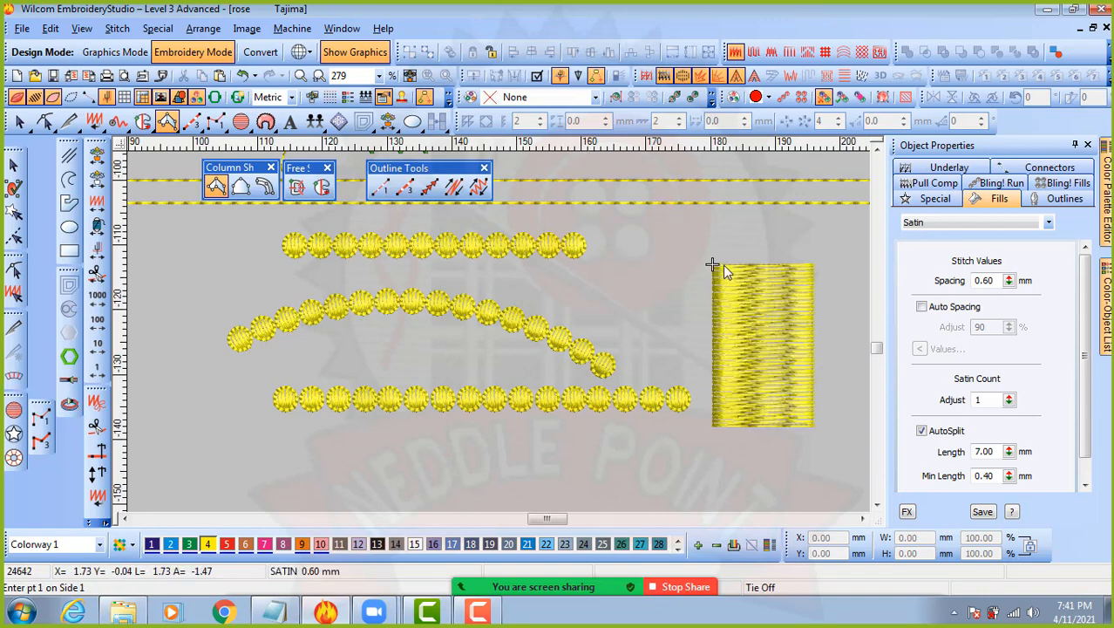
pyautogui.click(17, 165)
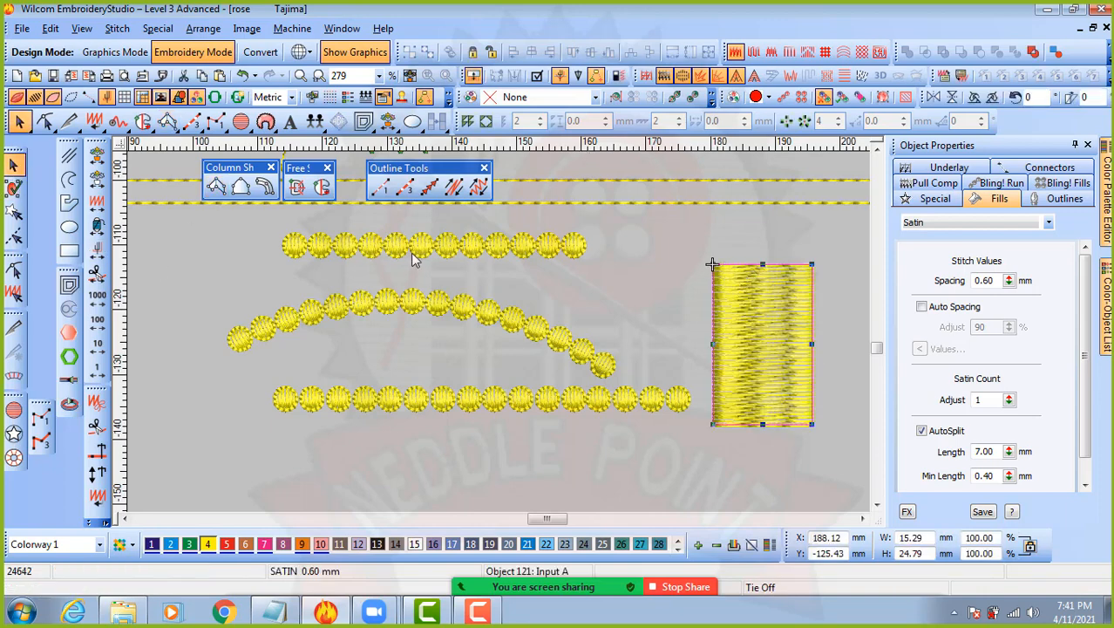
# - Move the satin rectangle slightly up and to the right, beside the rows of circles
pyautogui.moveTo(757, 308); pyautogui.dragTo(773, 279)
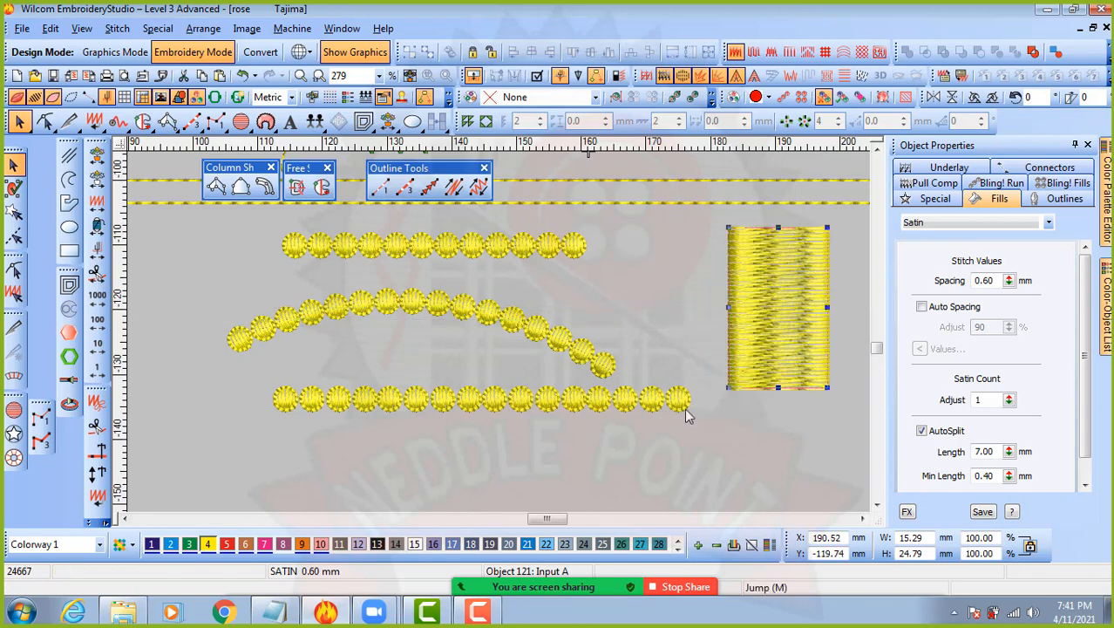
pyautogui.click(653, 398)
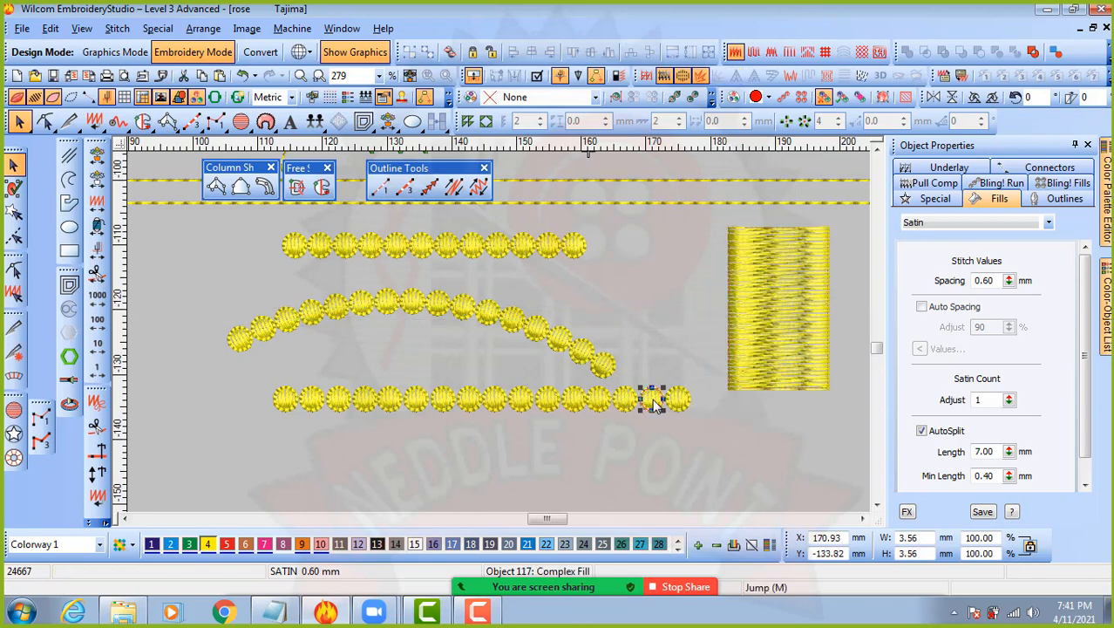
pyautogui.click(604, 368)
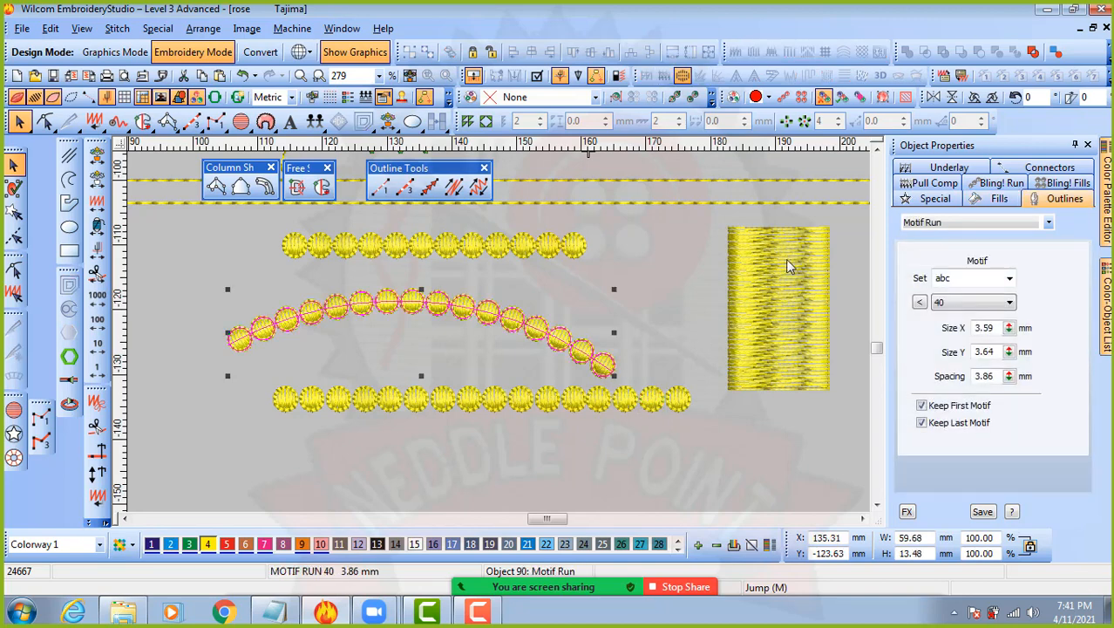
pyautogui.click(720, 428)
# - Change the satin rectangle to a Motif Fill using motif 40 from the abc set
pyautogui.click(761, 321)
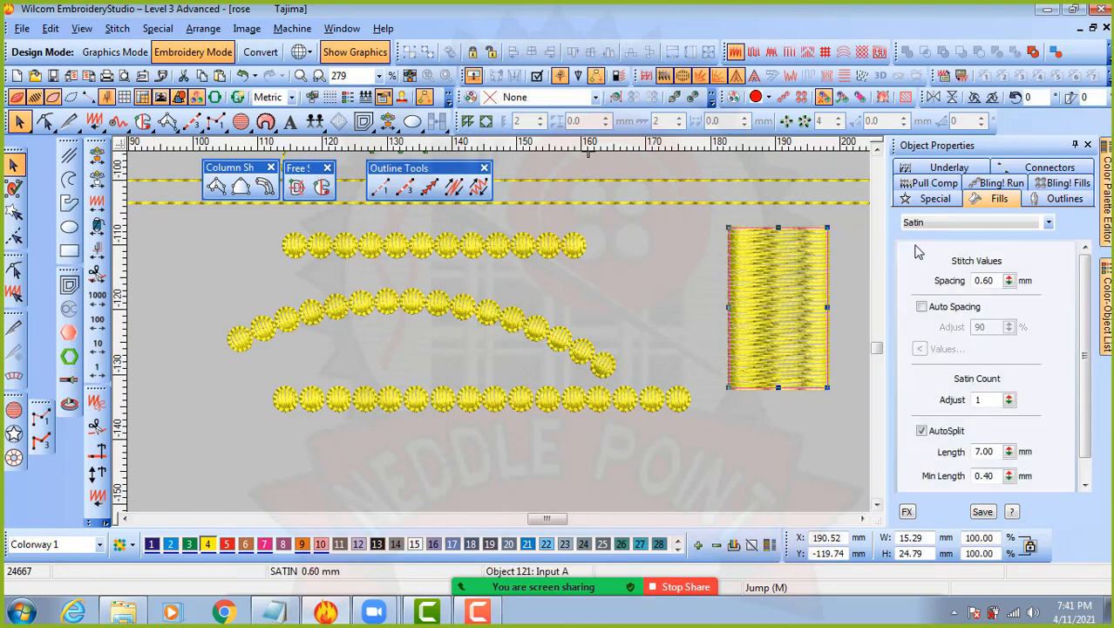
pyautogui.click(965, 224)
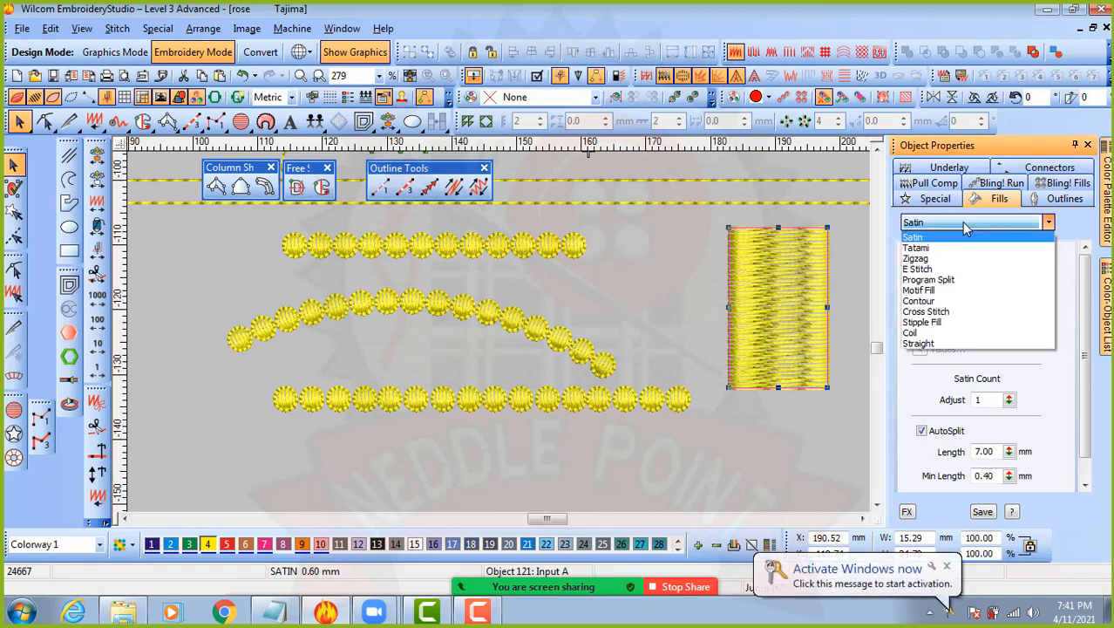
pyautogui.click(949, 290)
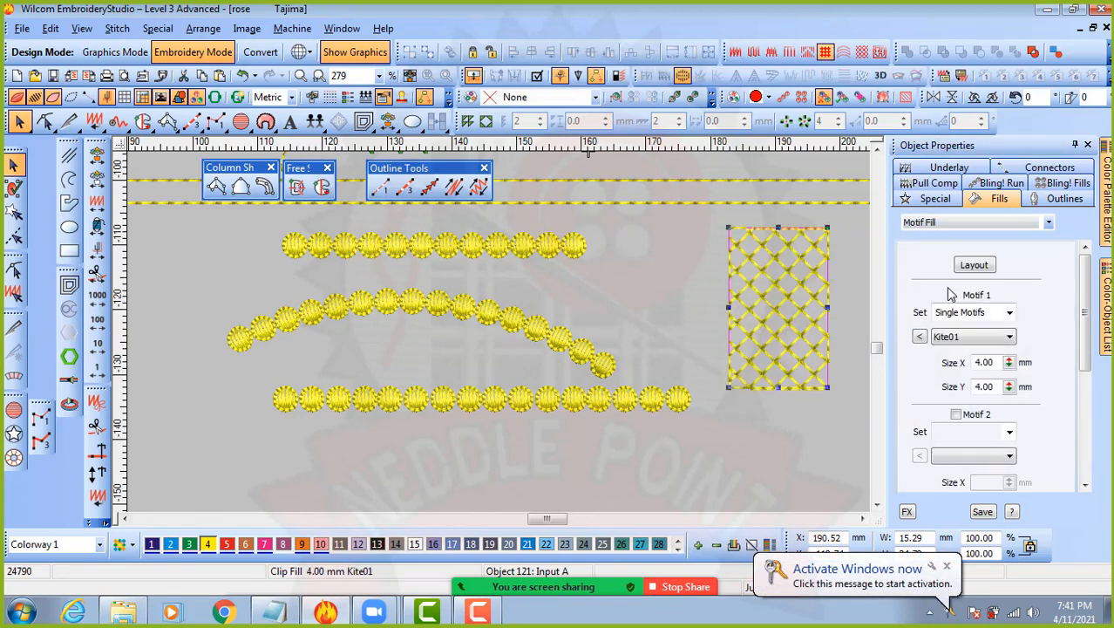
pyautogui.click(1006, 312)
pyautogui.click(959, 383)
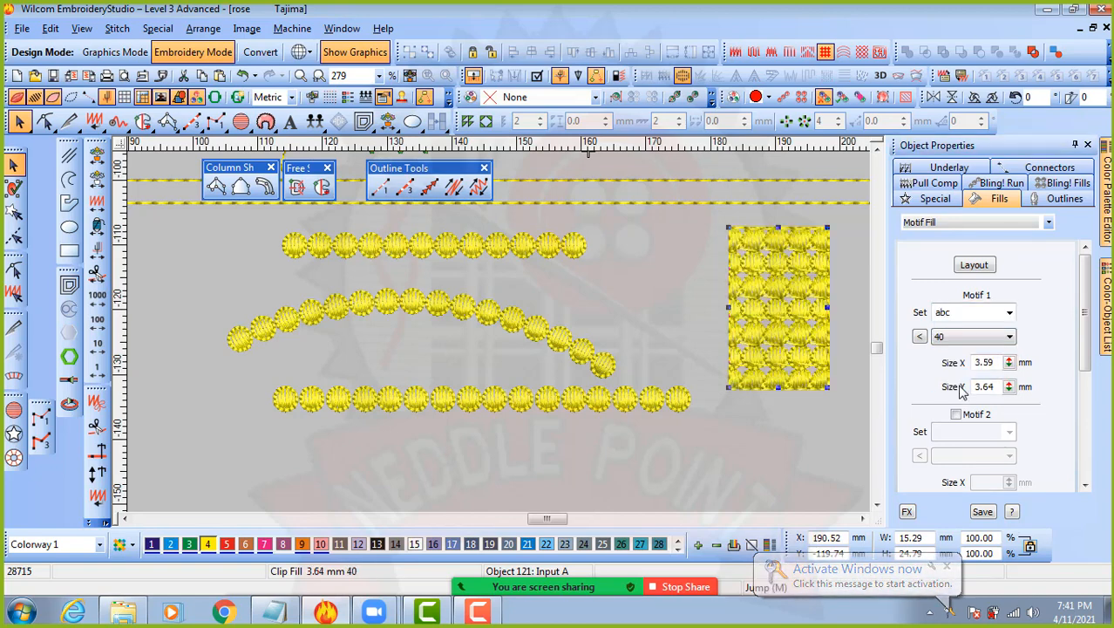
# - Examine up close how the circle motifs fill the rectangle
pyautogui.click(828, 445)
pyautogui.scroll(2, 783, 289)
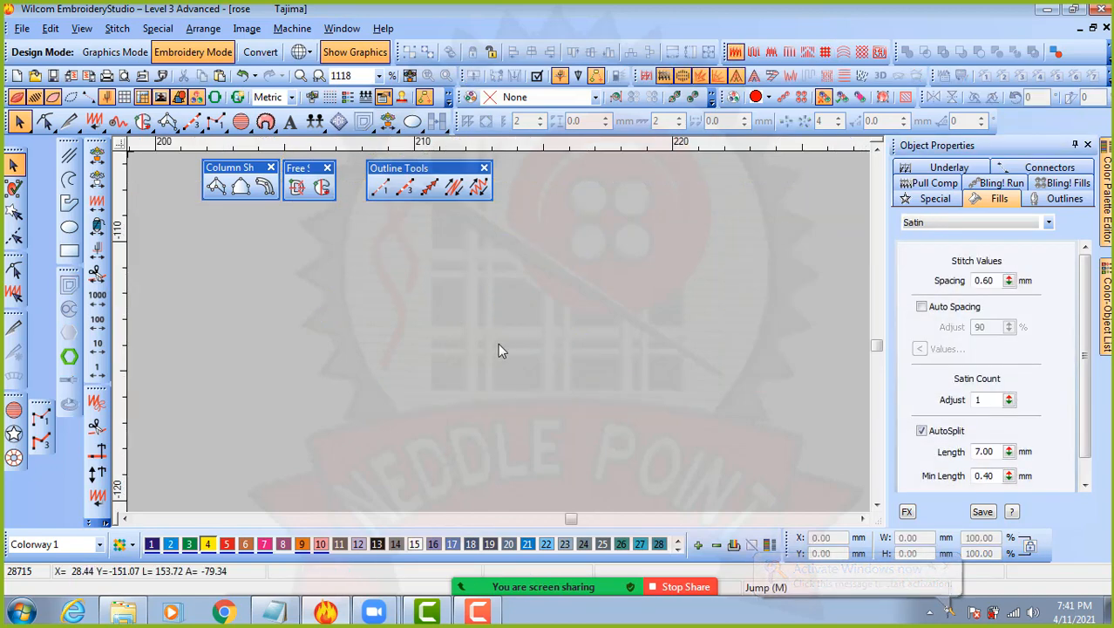
pyautogui.scroll(-2, 497, 336)
pyautogui.scroll(1, 386, 356)
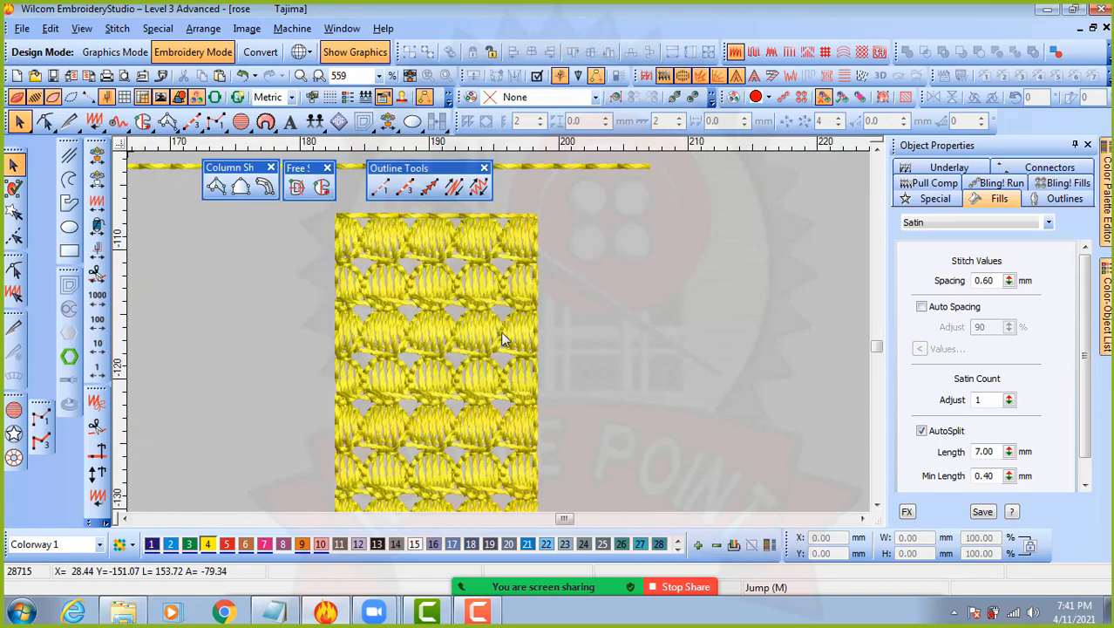
pyautogui.scroll(-1, 473, 438)
pyautogui.scroll(1, 478, 427)
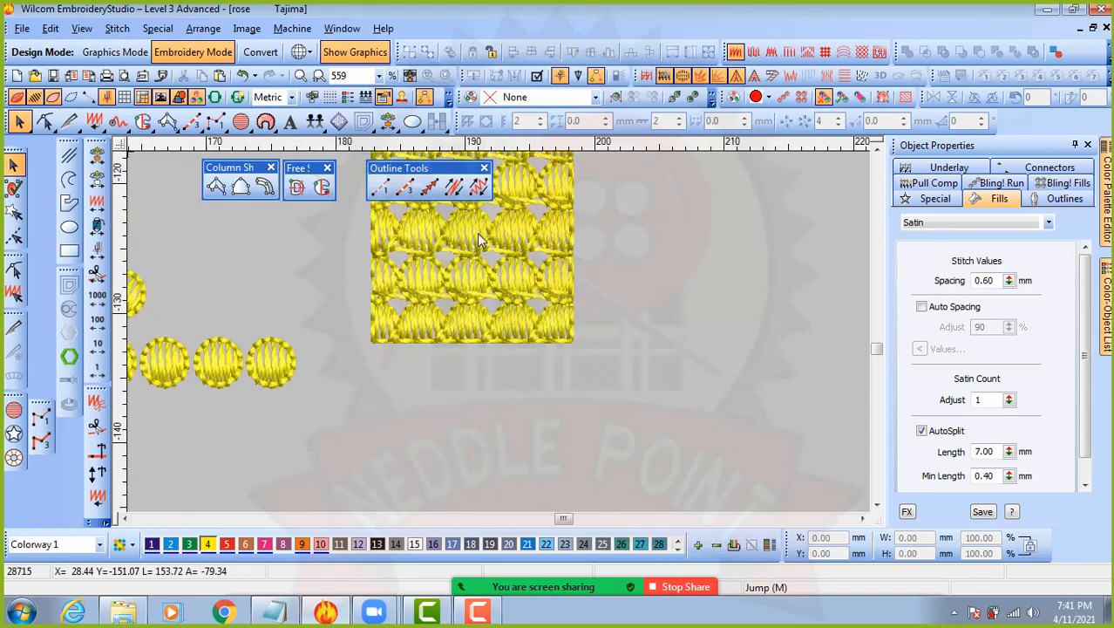
pyautogui.scroll(-1, 498, 334)
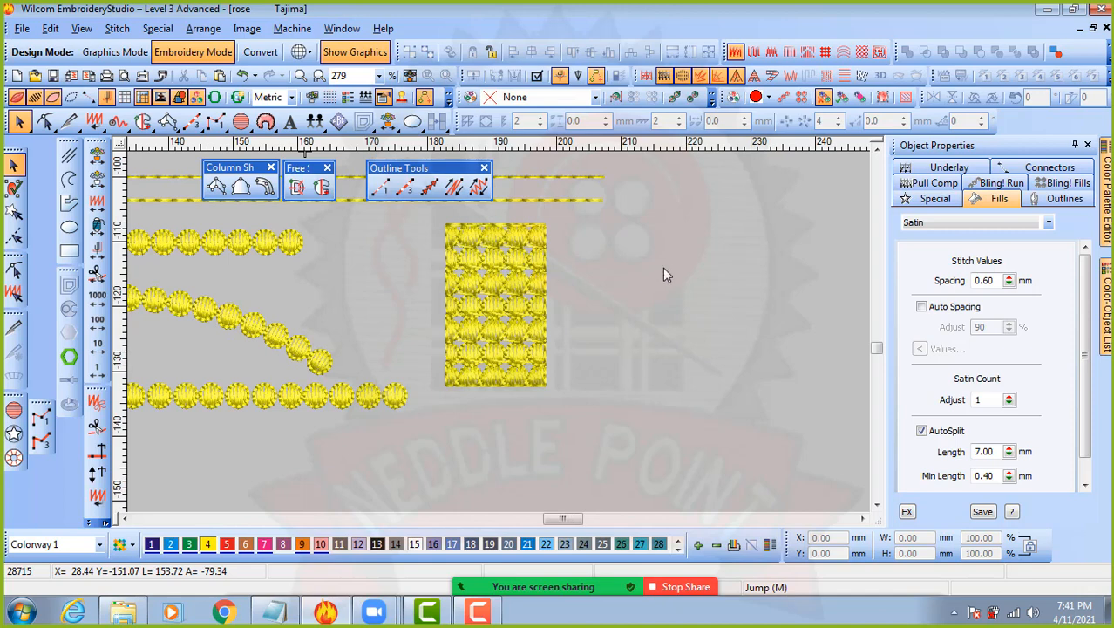
# - Move the arched motif run slightly up, away from the lower straight row of circles
pyautogui.click(319, 364)
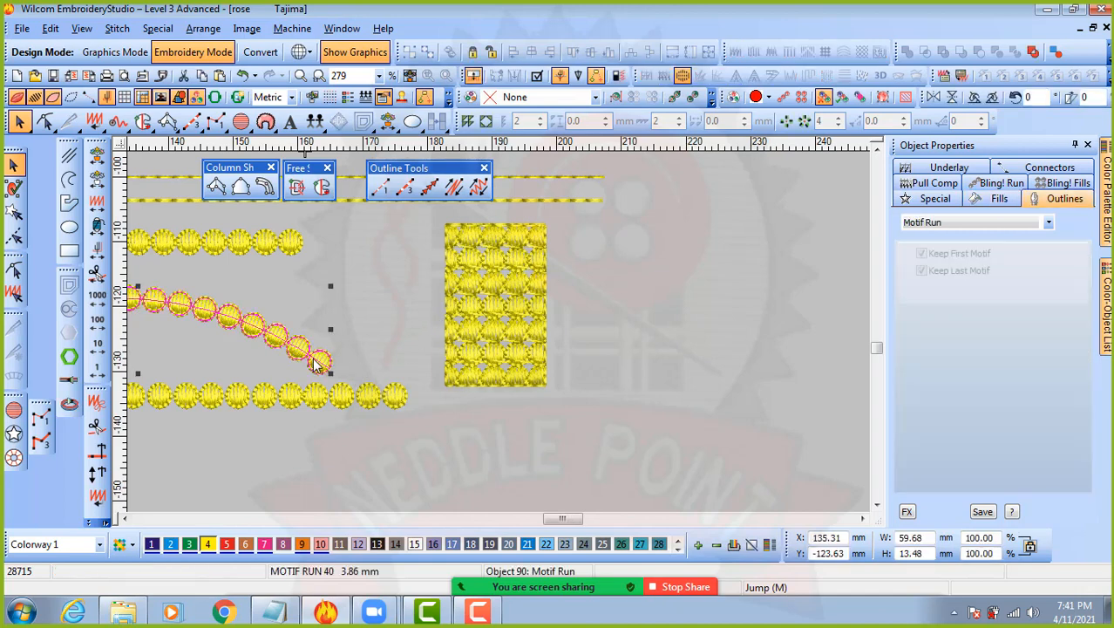
pyautogui.scroll(-1, 271, 321)
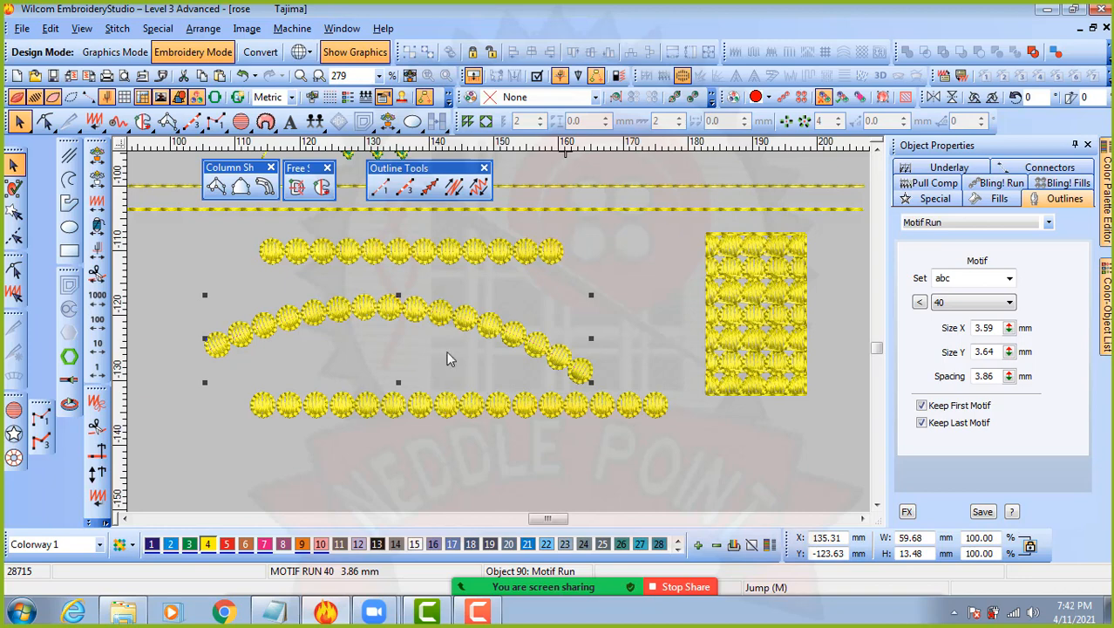
pyautogui.moveTo(486, 330); pyautogui.dragTo(488, 317)
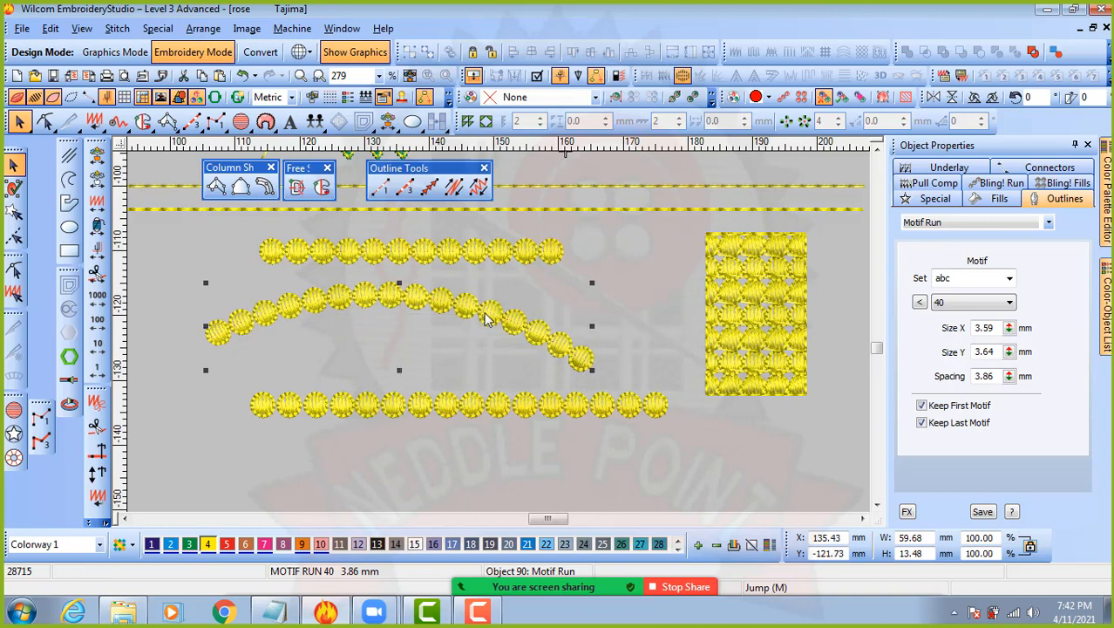
pyautogui.click(522, 454)
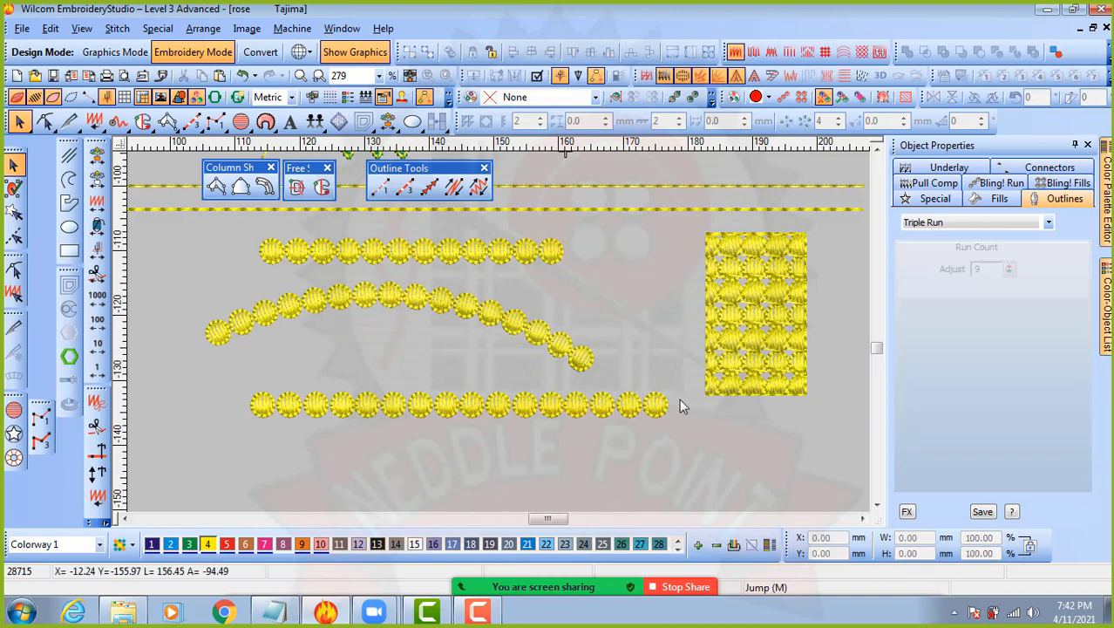
# - Resize the circles of the arched motif run to Size X 2.51 mm and Size Y 2.50 mm
pyautogui.moveTo(639, 431); pyautogui.dragTo(641, 432)
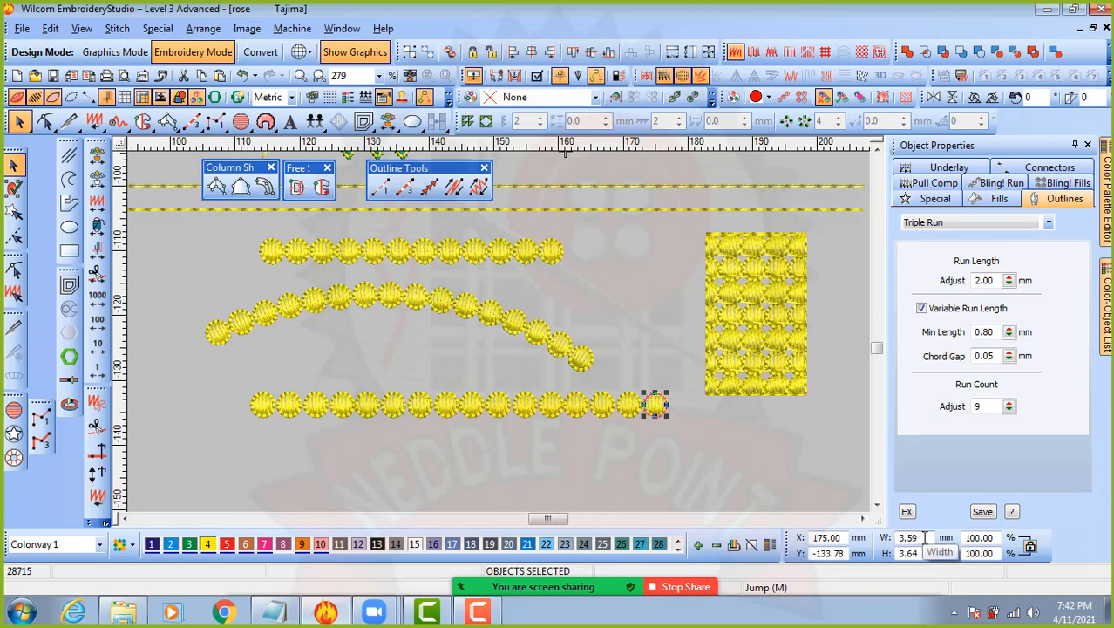
pyautogui.click(730, 442)
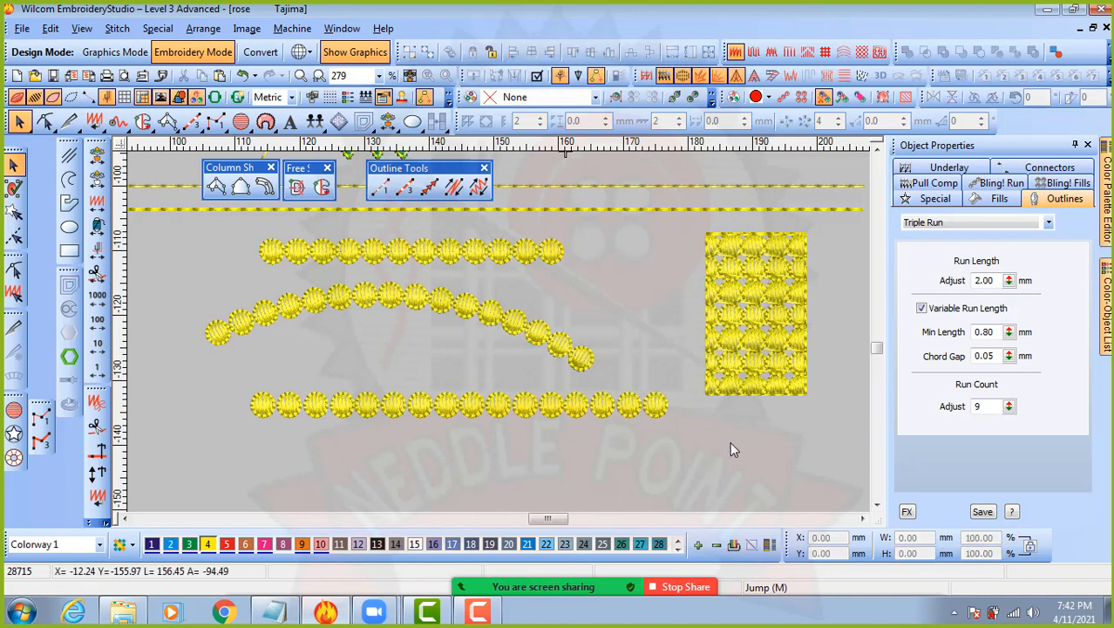
pyautogui.click(582, 362)
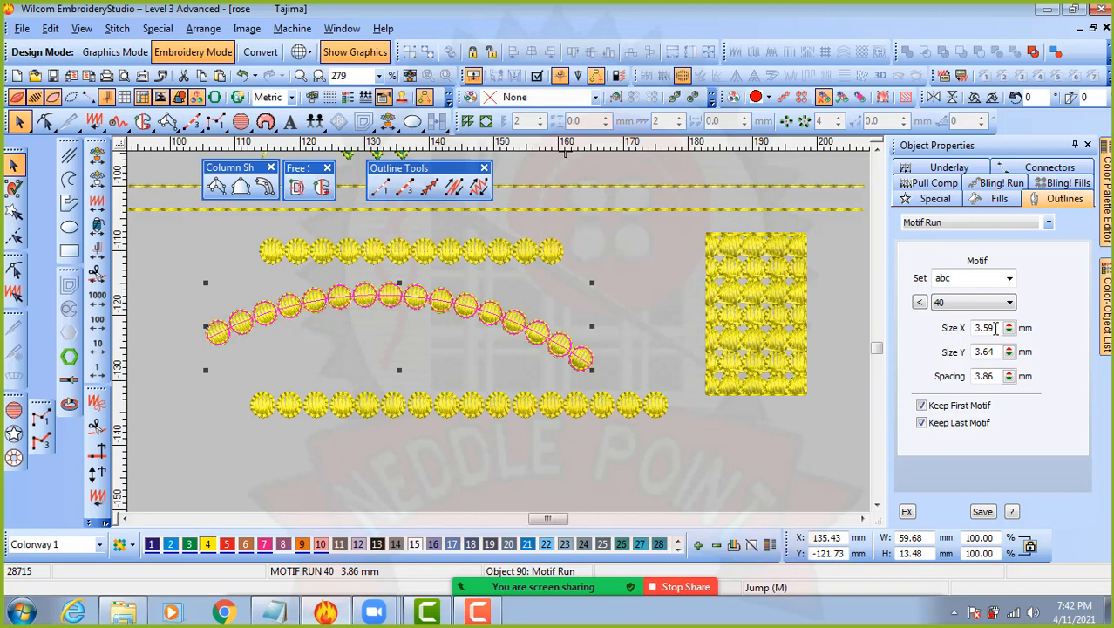
pyautogui.doubleClick(995, 328)
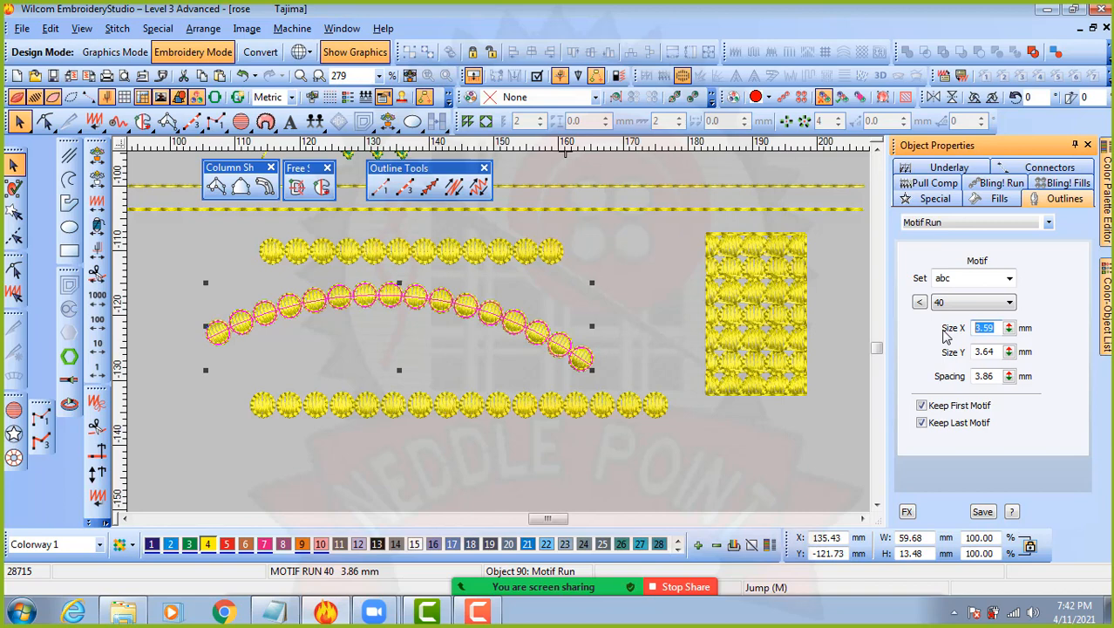
pyautogui.write('2.5')
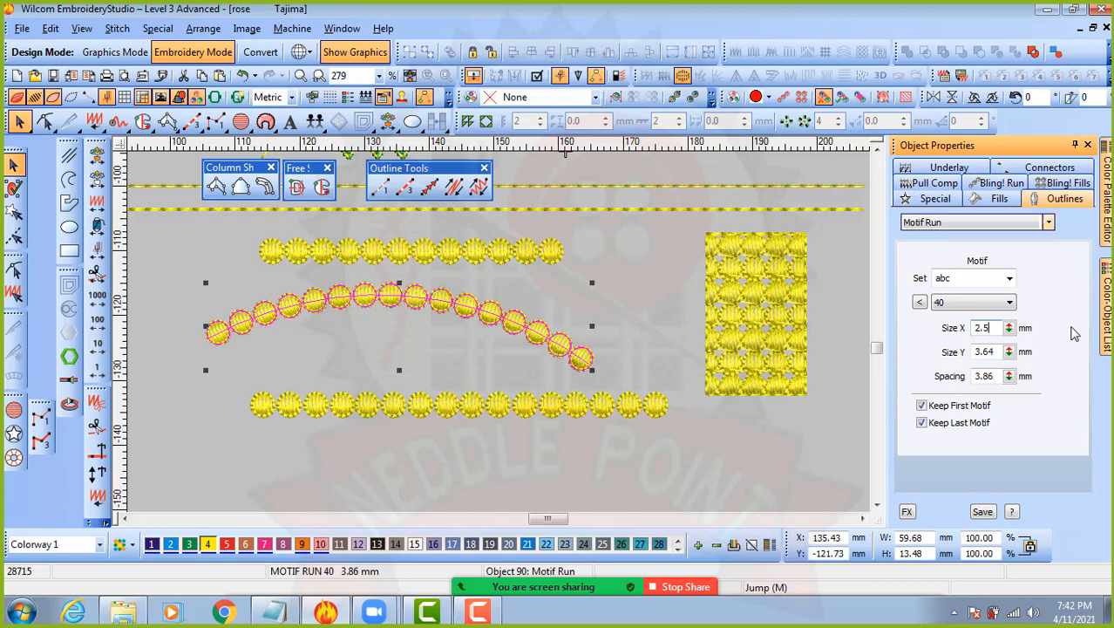
pyautogui.write('1')
pyautogui.press('Return')
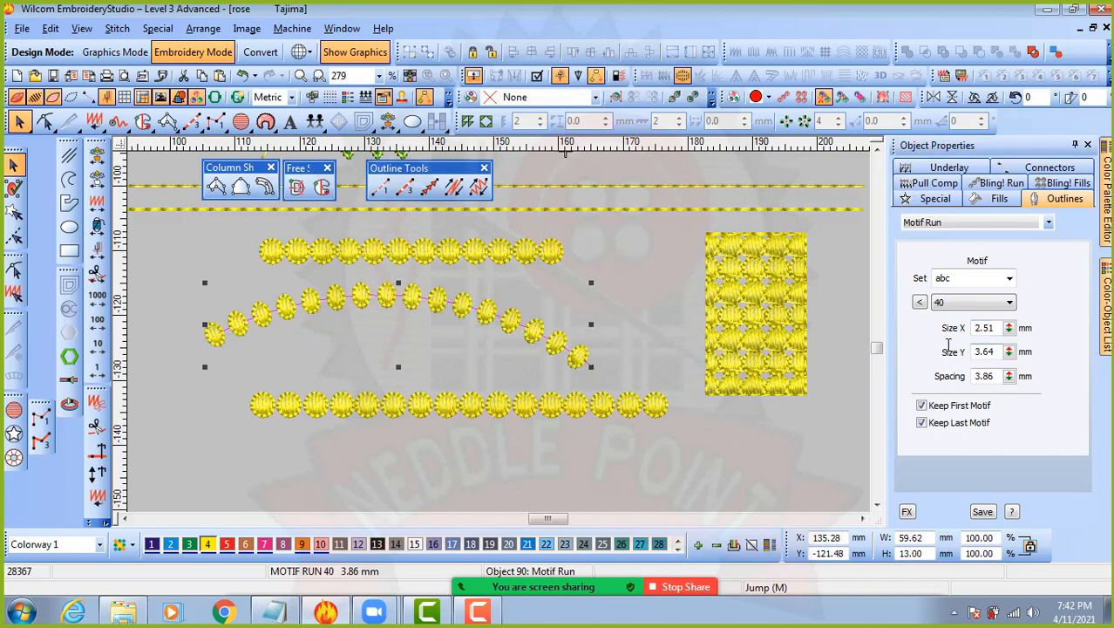
pyautogui.doubleClick(999, 352)
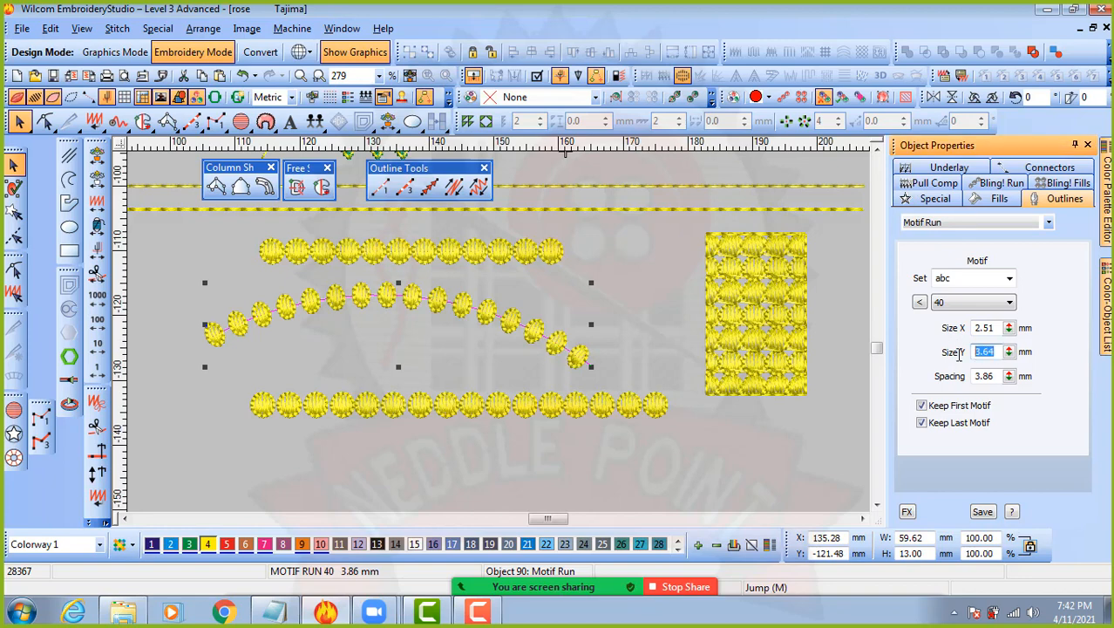
pyautogui.write('2.5')
pyautogui.press('Return')
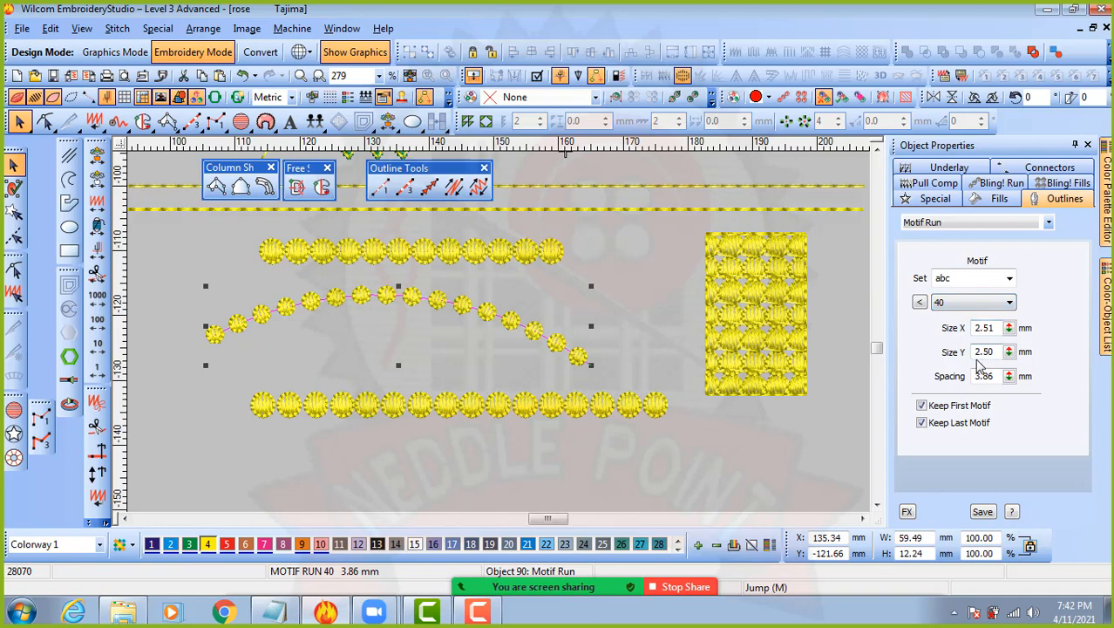
# - Spread out the circles of the arched motif run by raising the spacing to 5.91 mm
pyautogui.scroll(2, 551, 356)
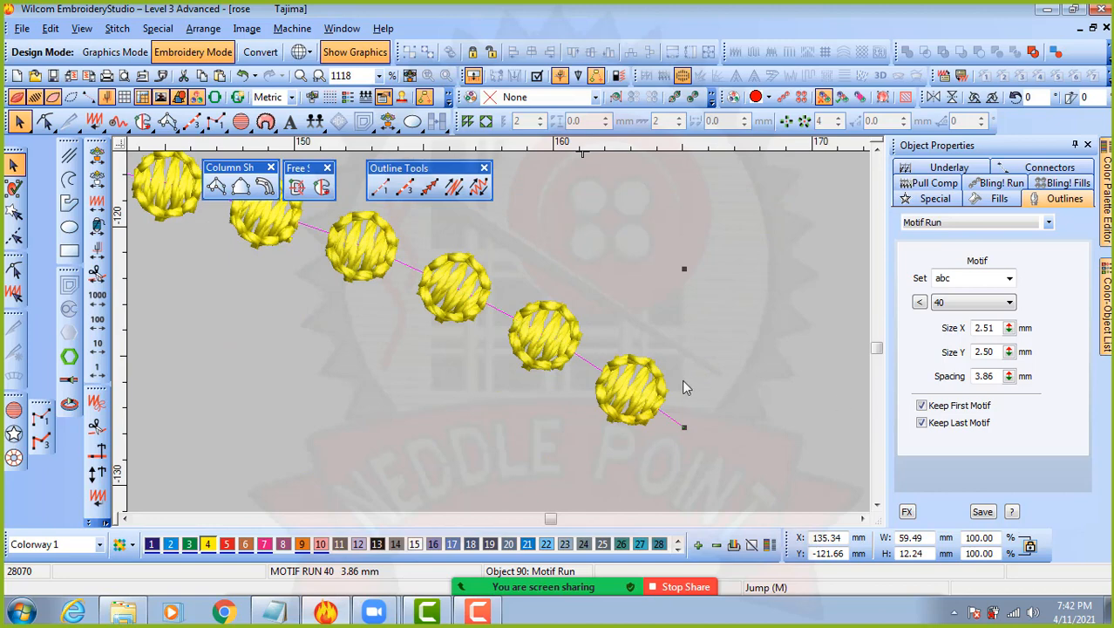
pyautogui.hotkey('shift', 'z')
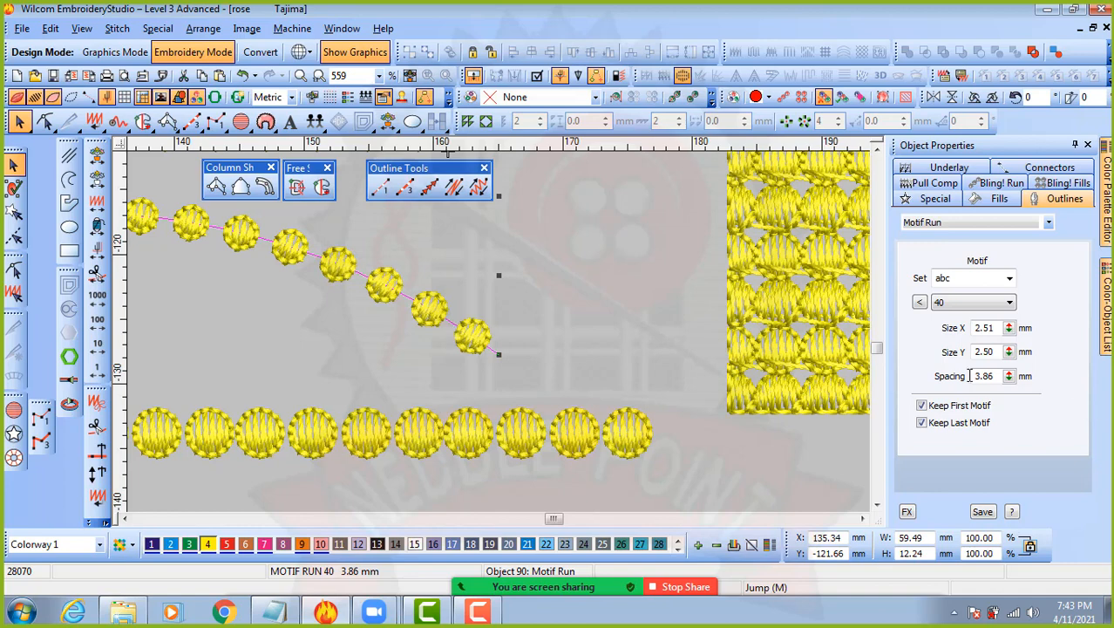
pyautogui.moveTo(998, 376); pyautogui.dragTo(957, 376)
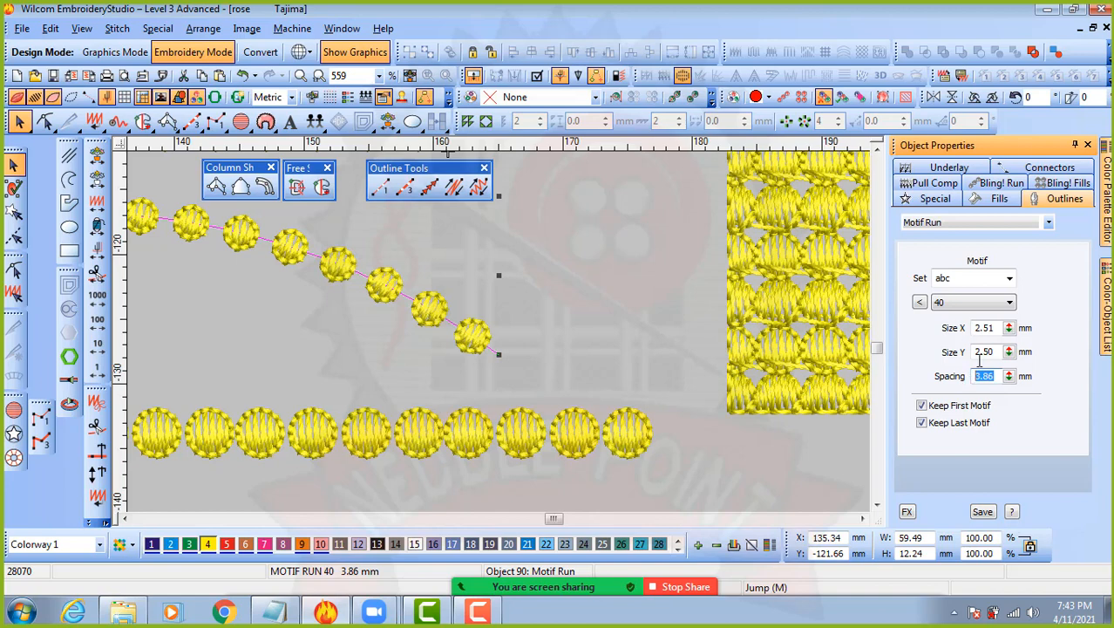
pyautogui.moveTo(1009, 376); pyautogui.dragTo(924, 314)
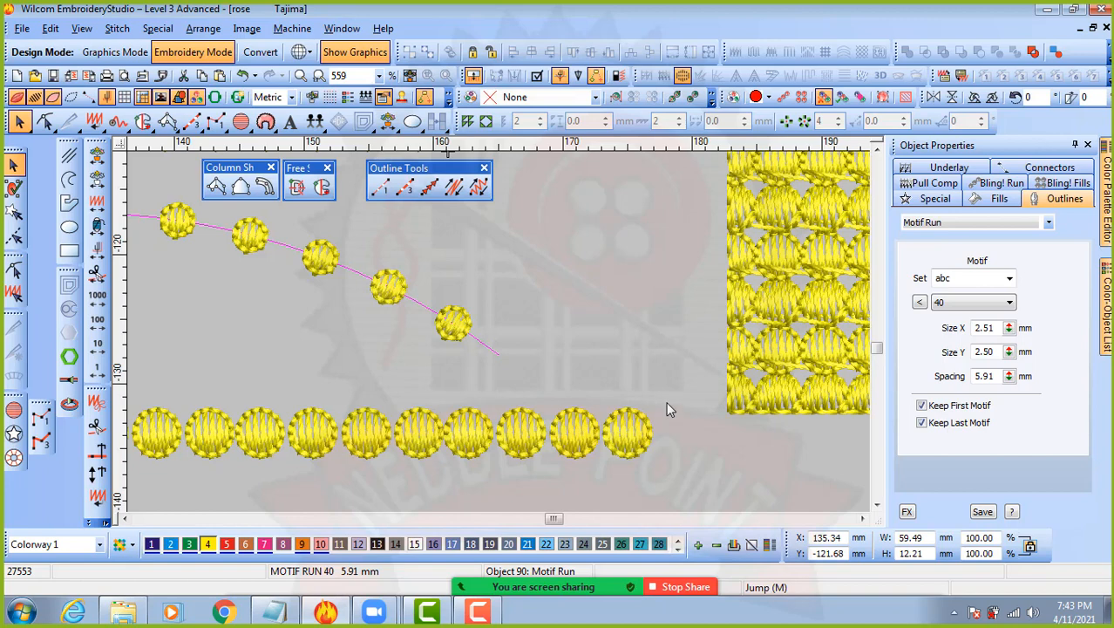
# - Set the arched motif run's spacing to 2.50 mm and inspect where the circles meet
pyautogui.doubleClick(999, 375)
pyautogui.write('2.50')
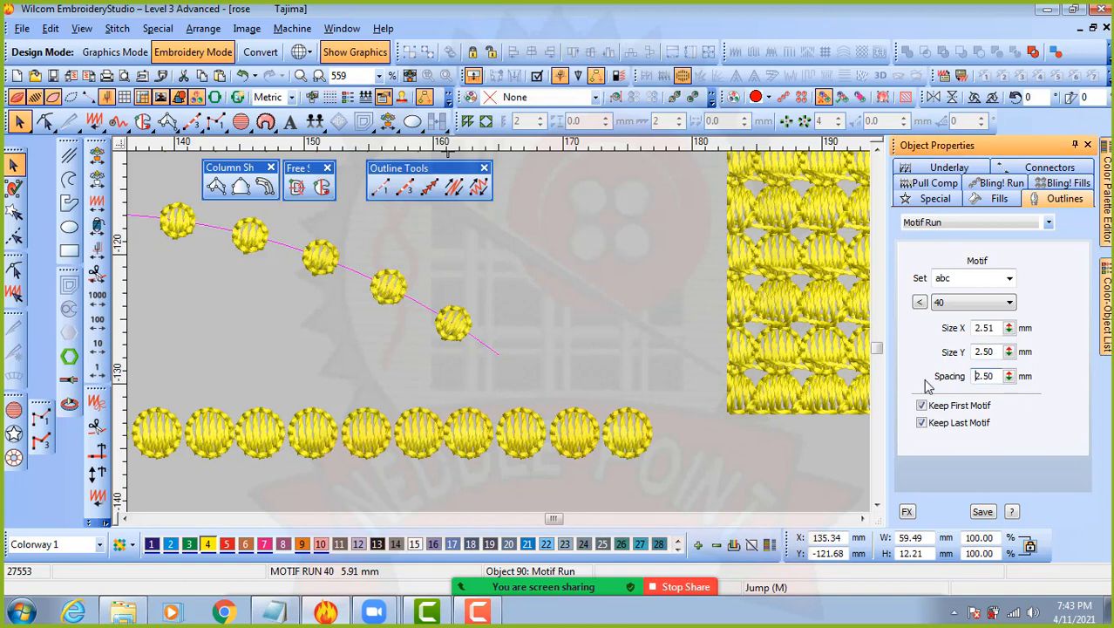
pyautogui.press('Return')
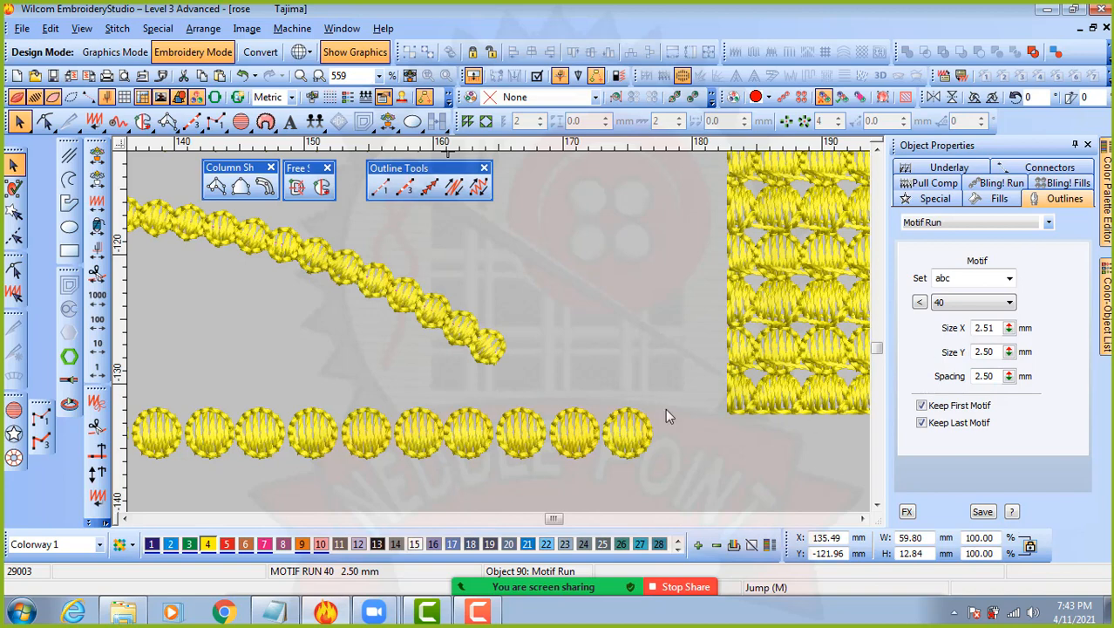
pyautogui.scroll(2, 510, 340)
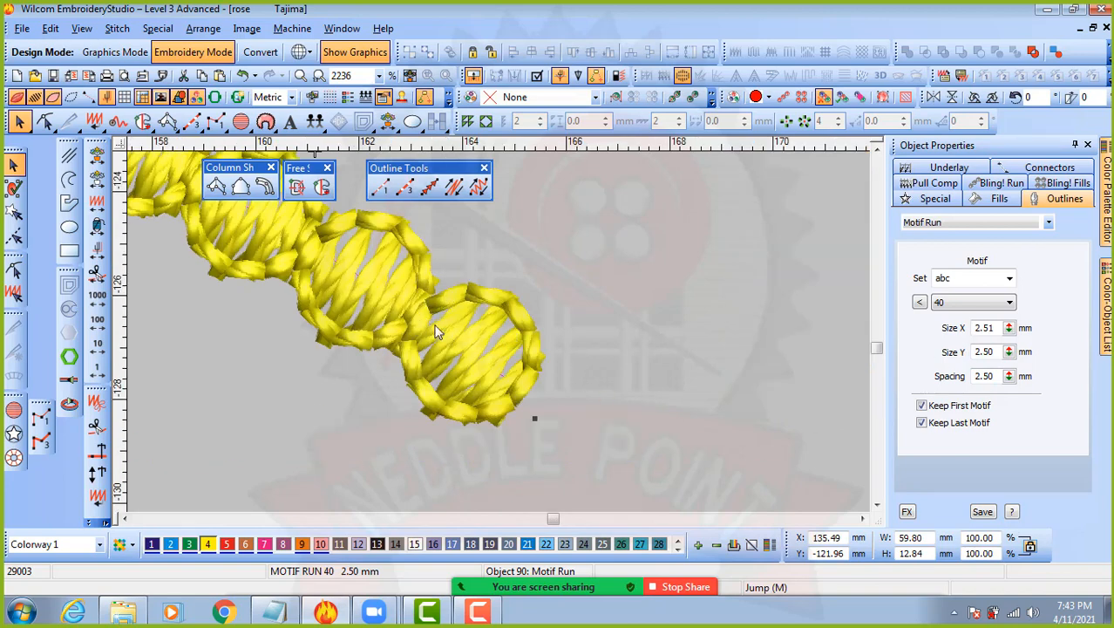
# - Set the arched motif run's spacing to 2.60 mm and check the whole curve
pyautogui.doubleClick(993, 376)
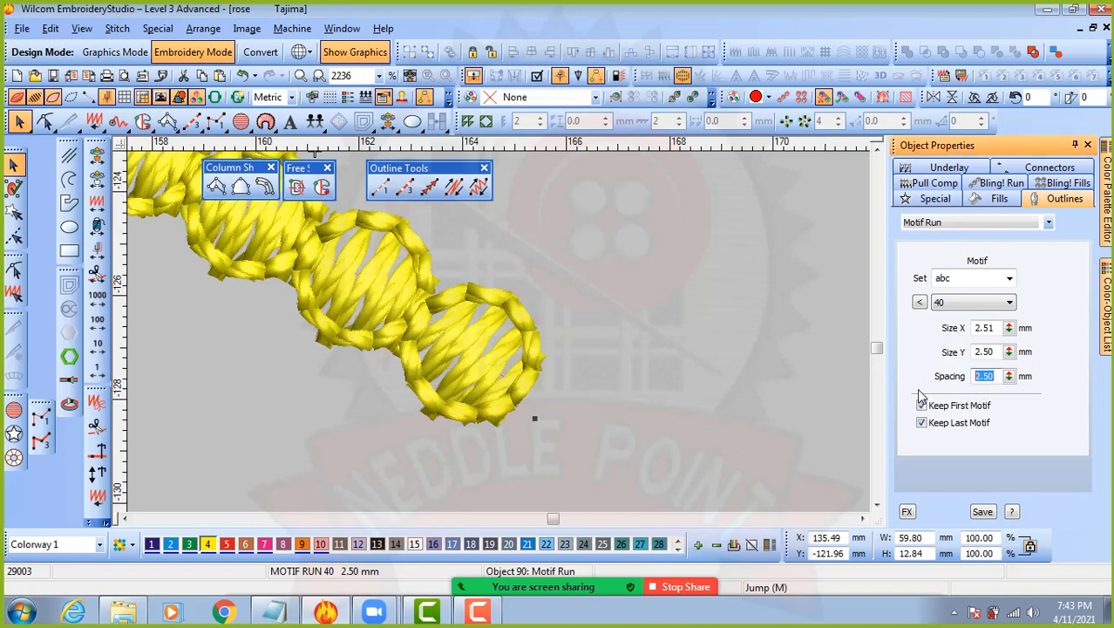
pyautogui.press('BackSpace')
pyautogui.write('2.56')
pyautogui.press('BackSpace')
pyautogui.press('BackSpace')
pyautogui.write('60')
pyautogui.press('Return')
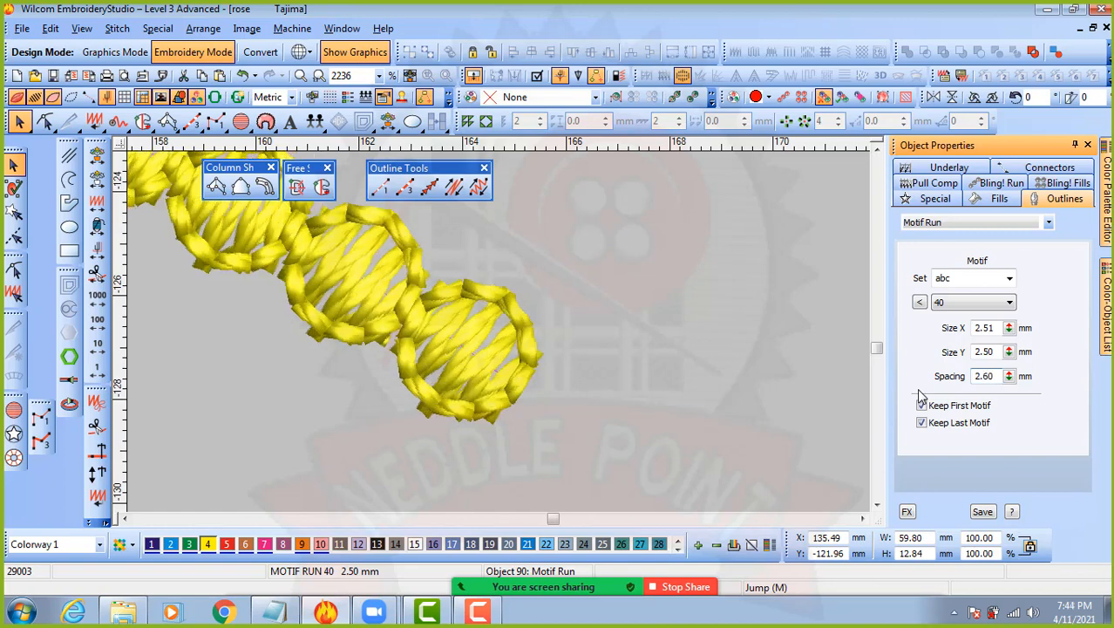
pyautogui.scroll(-1, 501, 340)
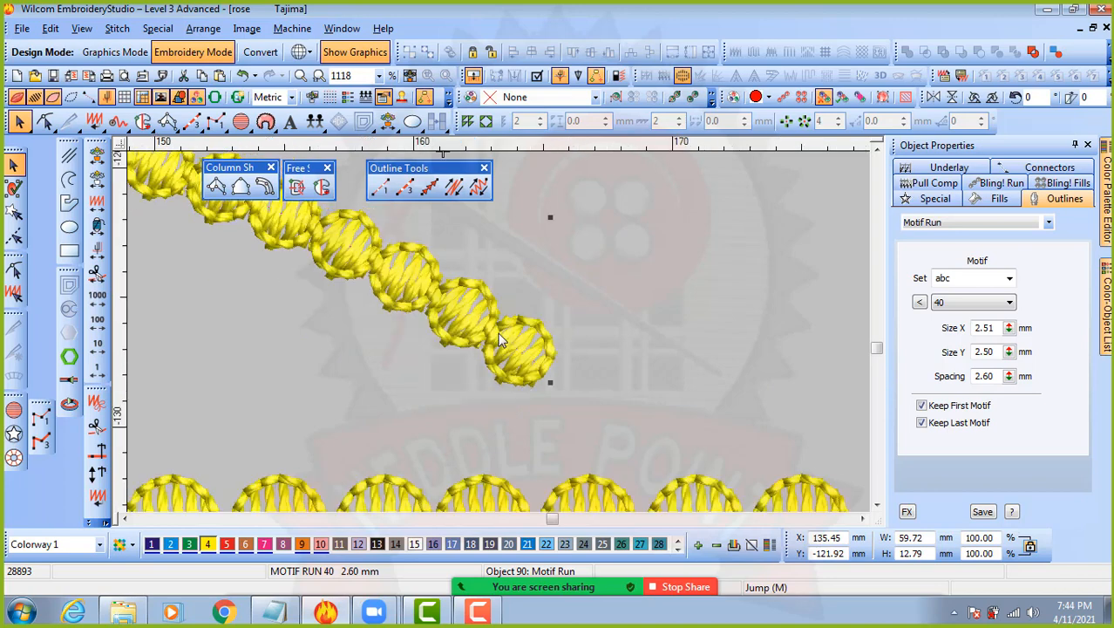
pyautogui.scroll(-2, 501, 340)
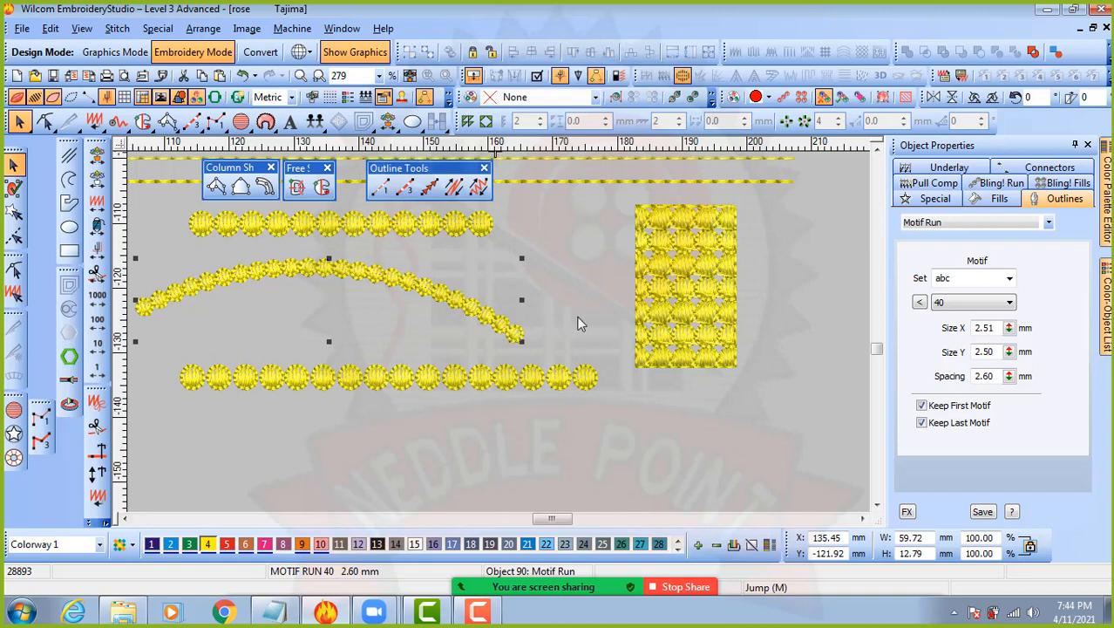
# - Resize the circles of the rectangular motif fill to Size X 2.51 mm and Size Y 2.51 mm
pyautogui.click(441, 226)
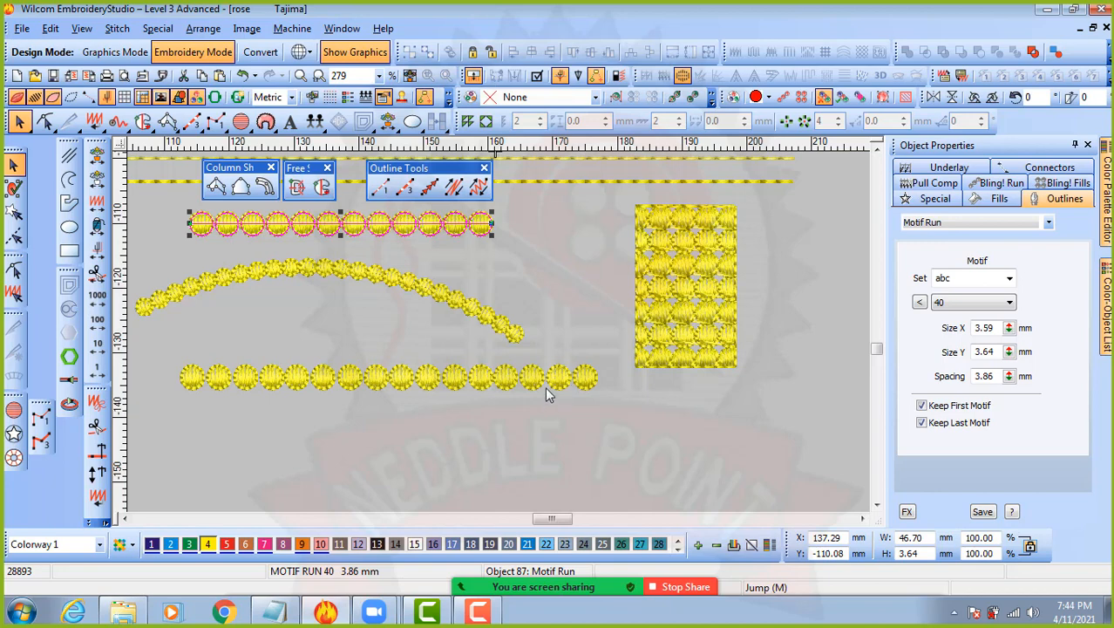
pyautogui.click(464, 313)
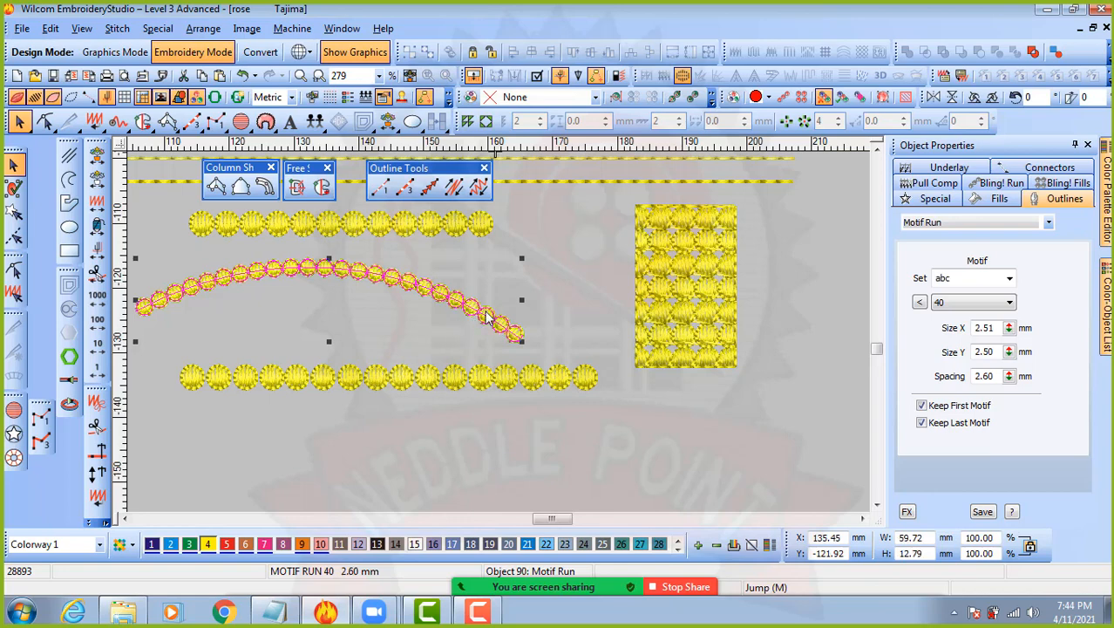
pyautogui.click(686, 272)
pyautogui.doubleClick(988, 361)
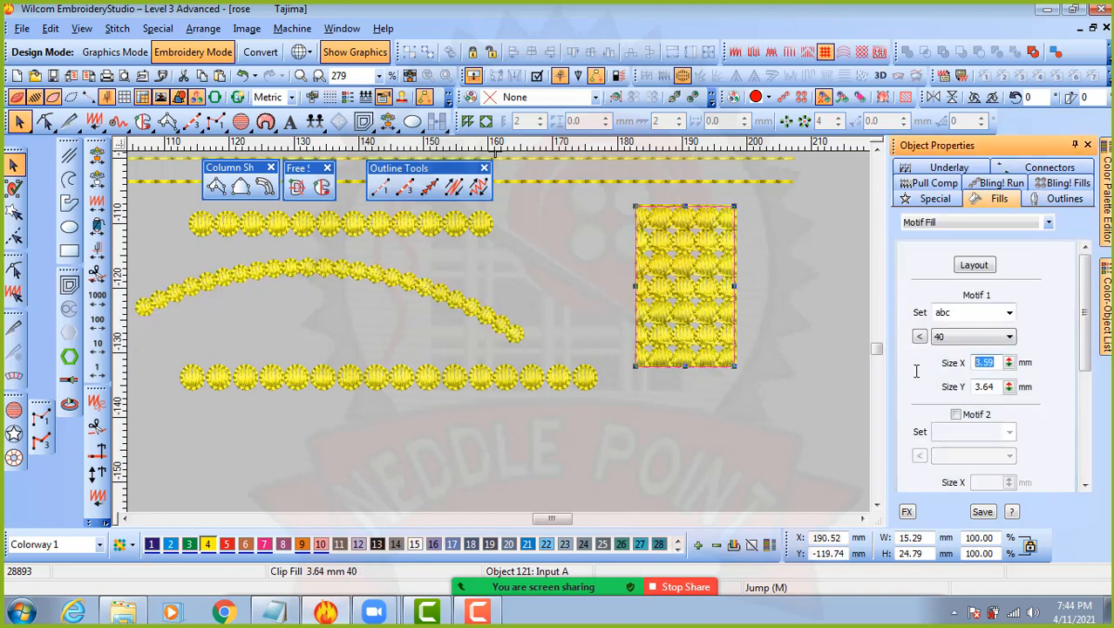
pyautogui.press('BackSpace')
pyautogui.write('2.51')
pyautogui.press('Return')
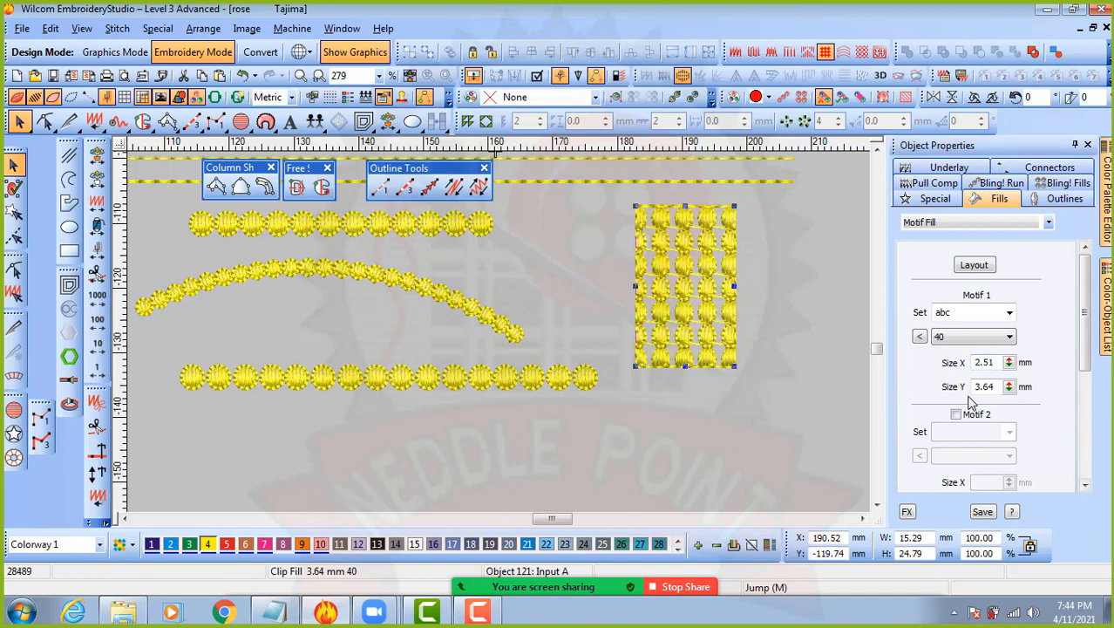
pyautogui.click(970, 385)
pyautogui.doubleClick(969, 385)
pyautogui.press('BackSpace')
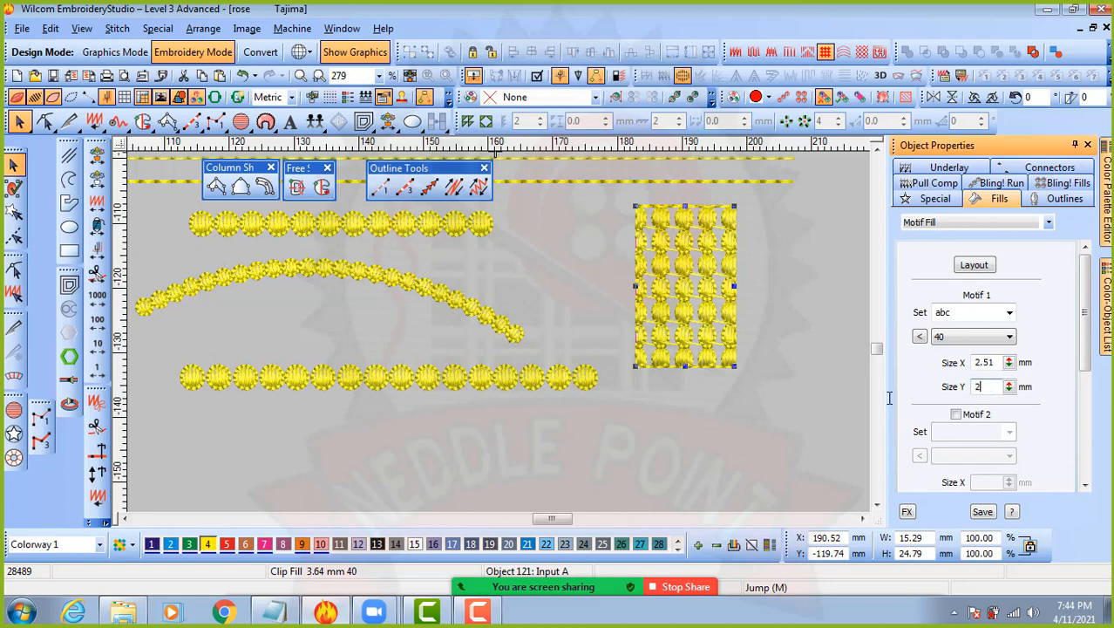
pyautogui.write('2.51')
pyautogui.press('Return')
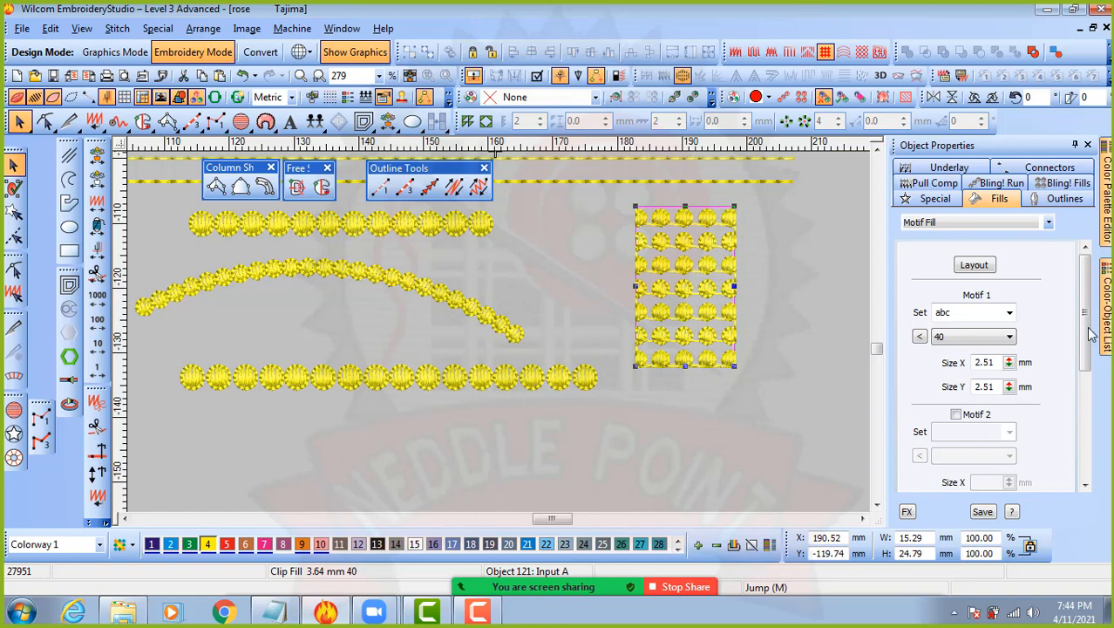
# - Set the rectangular motif fill's row spacing and column spacing to 2.60 mm each and inspect the circles up close
pyautogui.moveTo(1090, 324); pyautogui.dragTo(1091, 440)
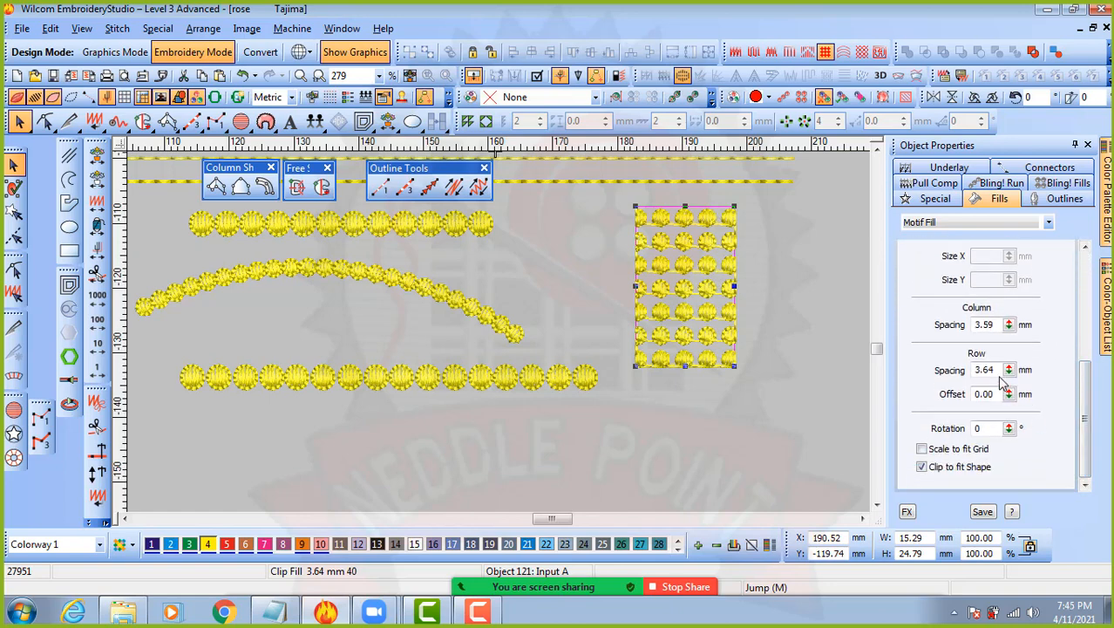
pyautogui.moveTo(997, 371); pyautogui.dragTo(957, 372)
pyautogui.write('2.60')
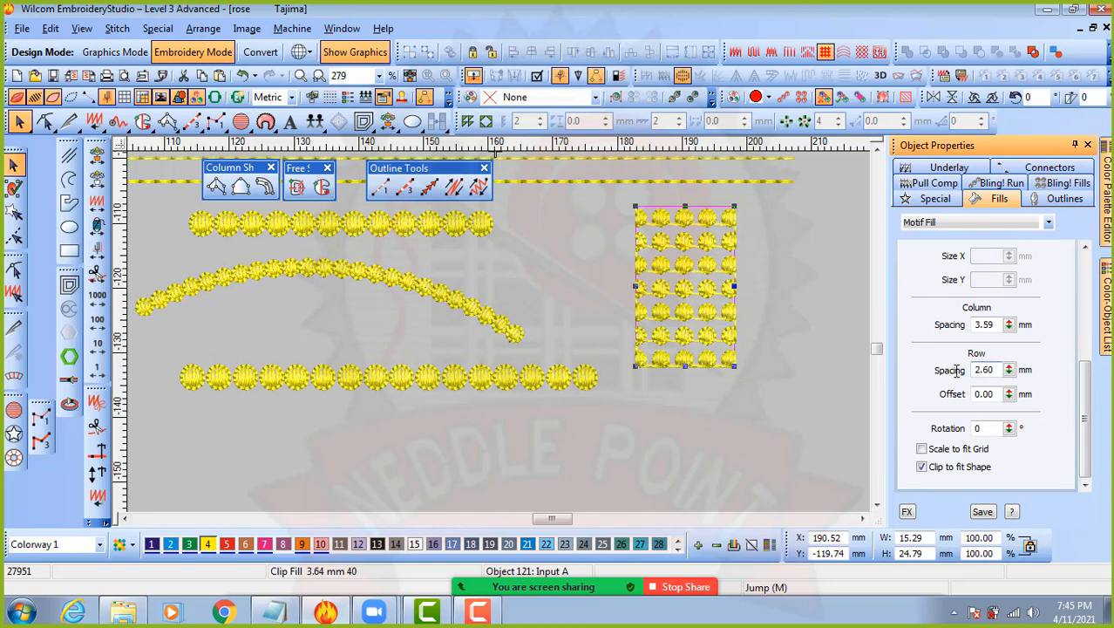
pyautogui.press('Return')
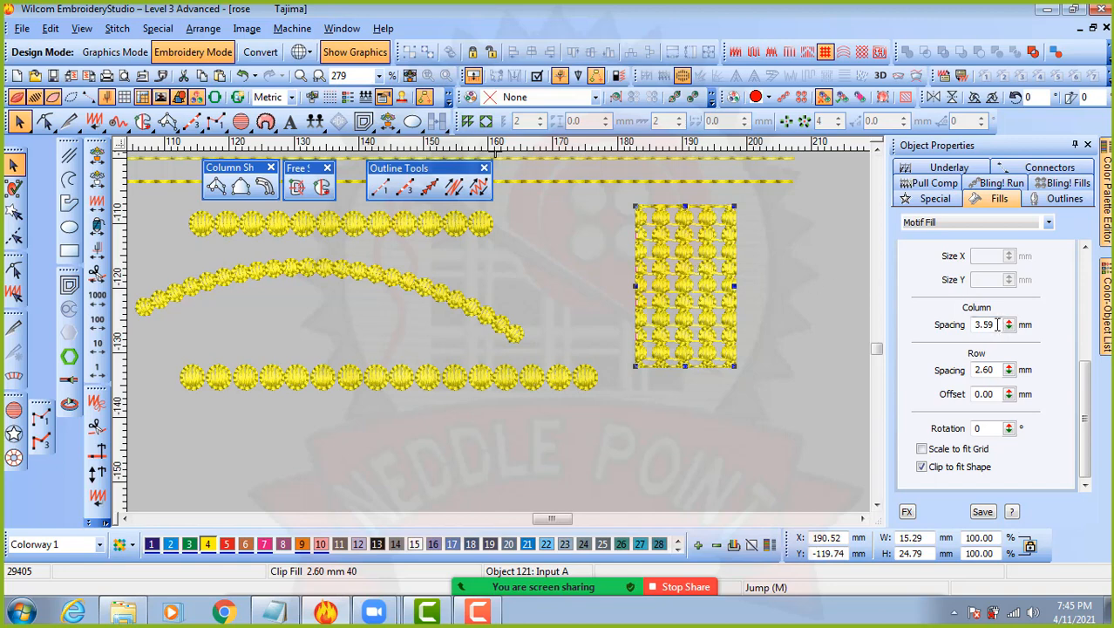
pyautogui.moveTo(996, 324); pyautogui.dragTo(903, 357)
pyautogui.write('2.6')
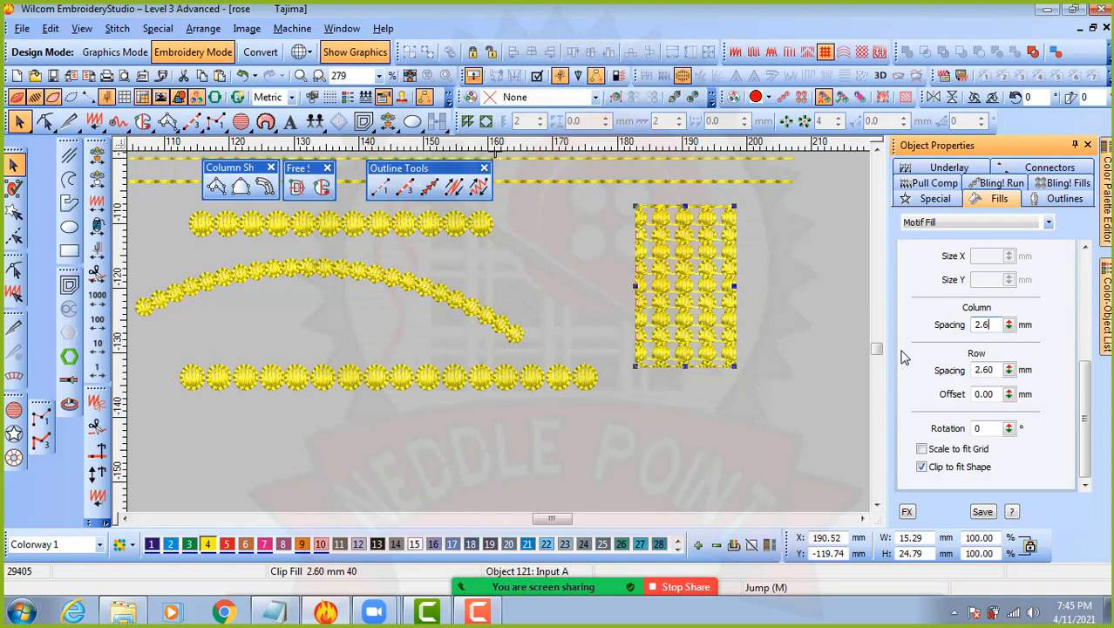
pyautogui.press('Return')
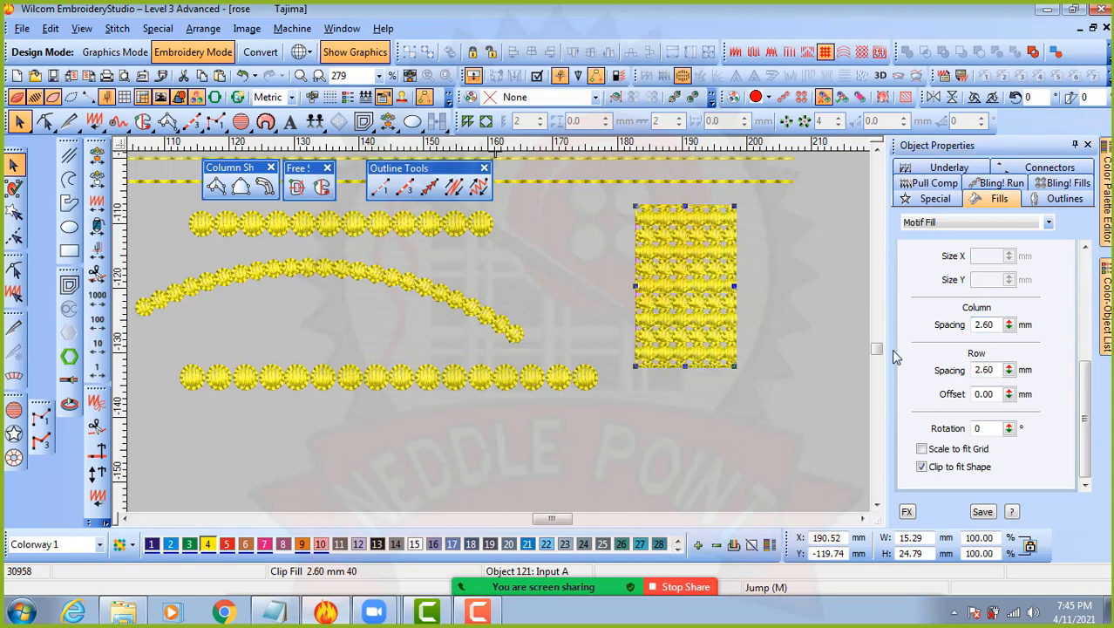
pyautogui.scroll(2, 708, 277)
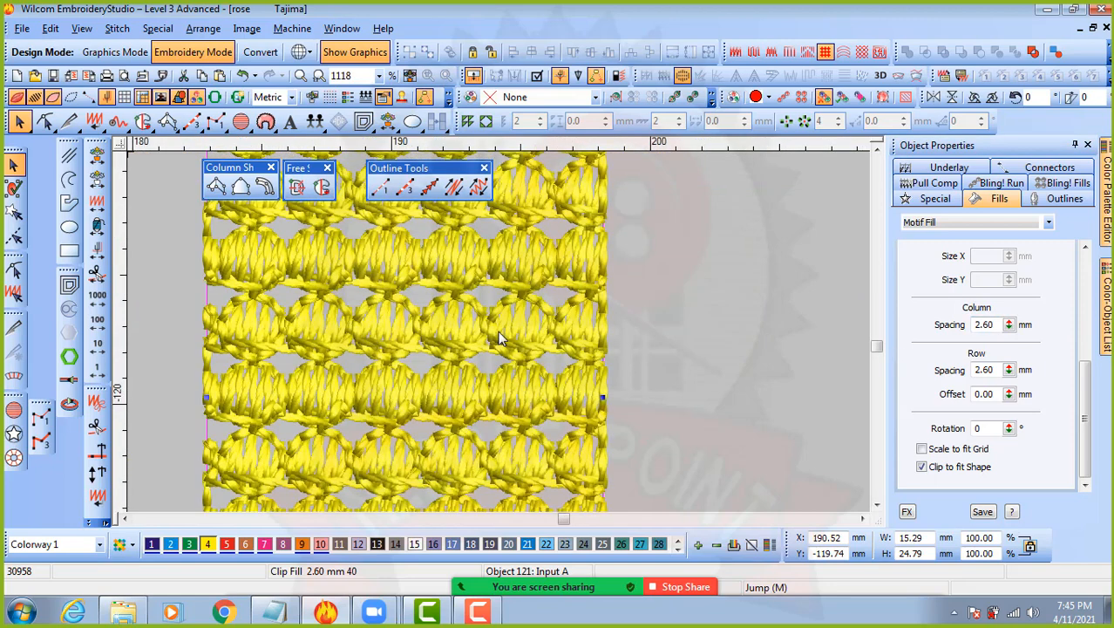
pyautogui.scroll(-1, 498, 332)
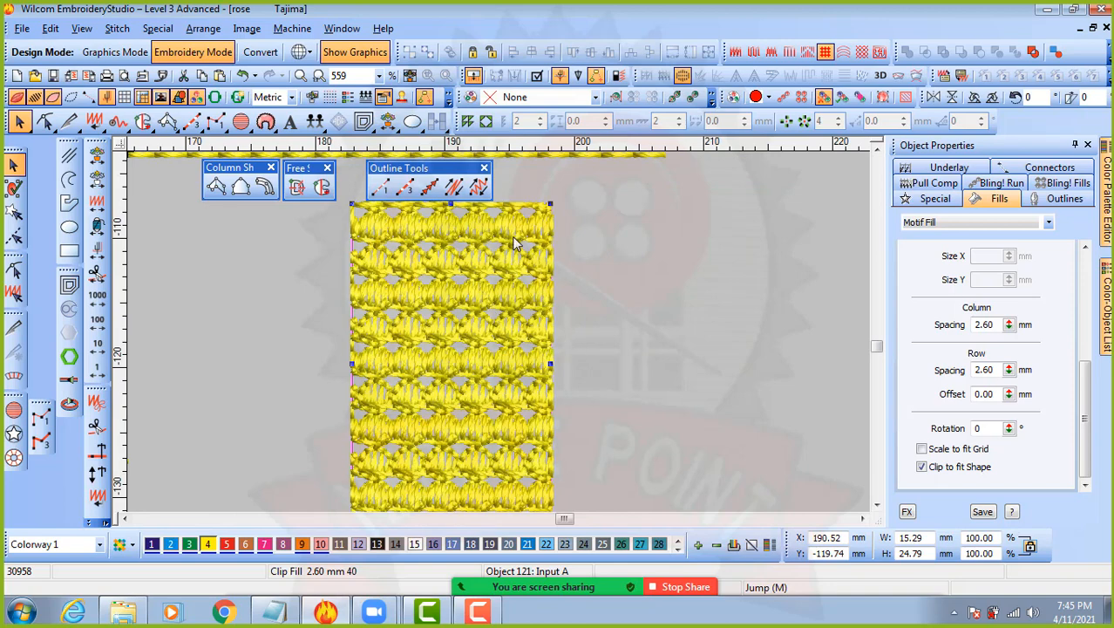
# - Move the rectangular motif fill down about 3.4 mm and recolor it red
pyautogui.moveTo(516, 231); pyautogui.dragTo(520, 279)
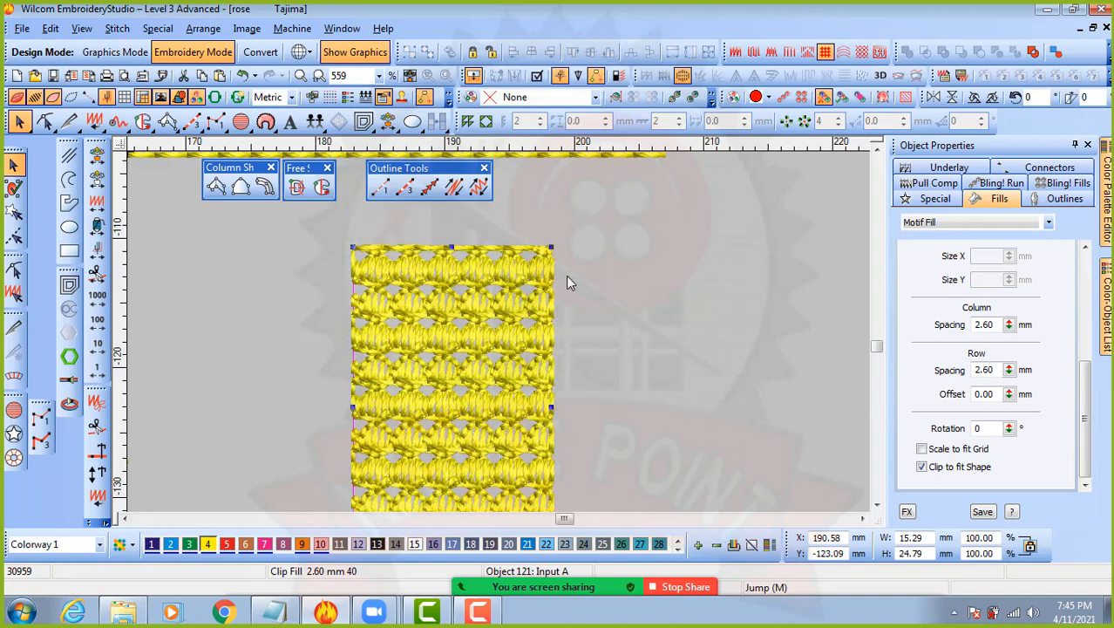
pyautogui.scroll(-1, 544, 280)
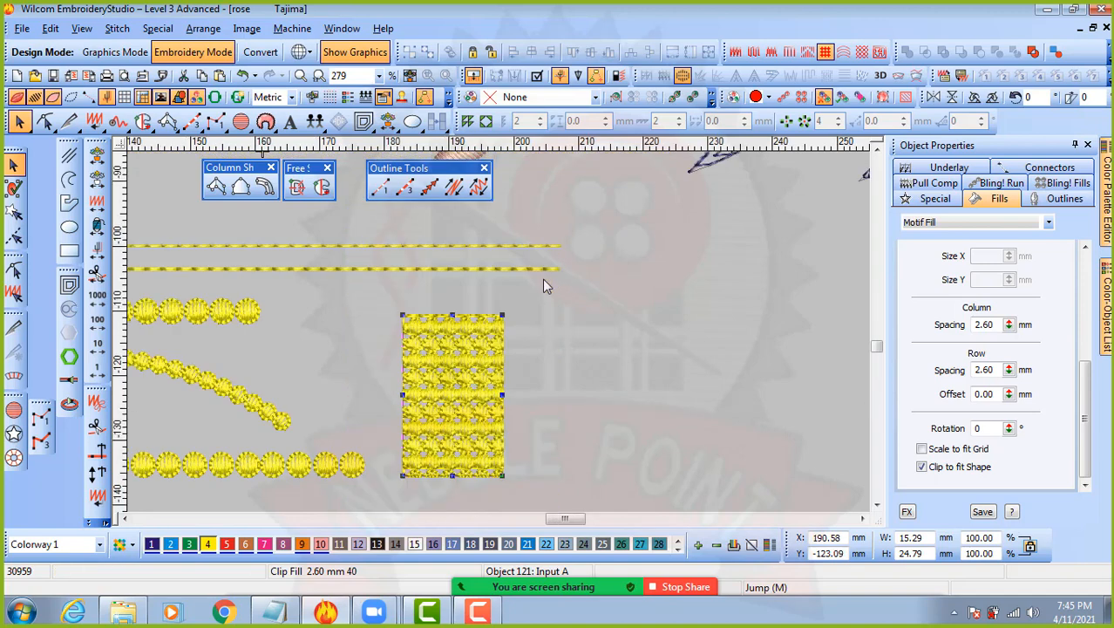
pyautogui.scroll(1, 466, 354)
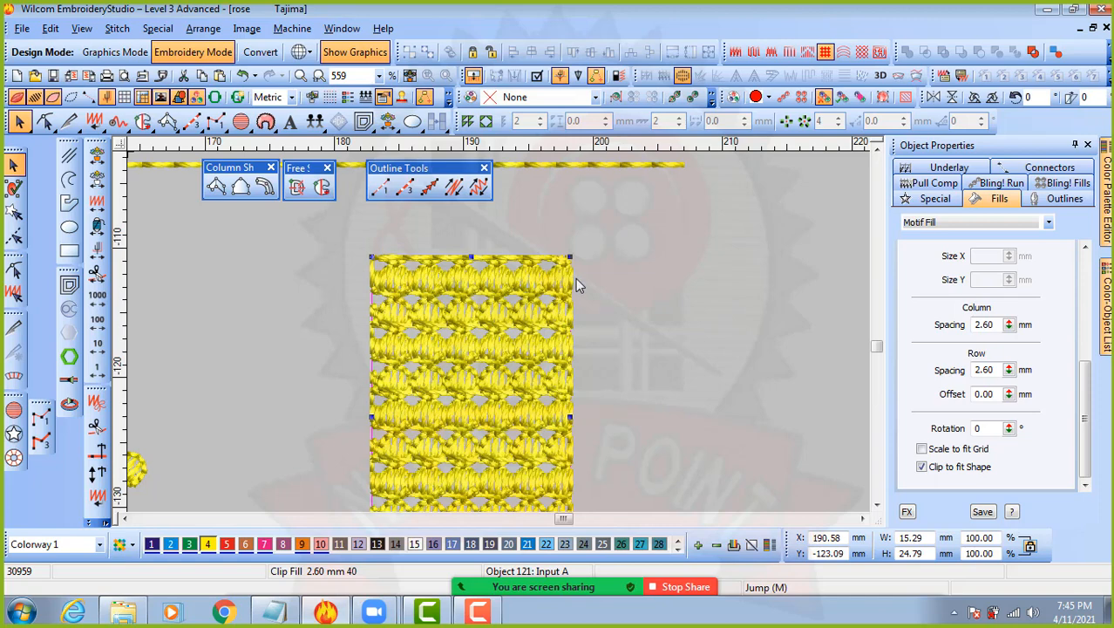
pyautogui.click(245, 544)
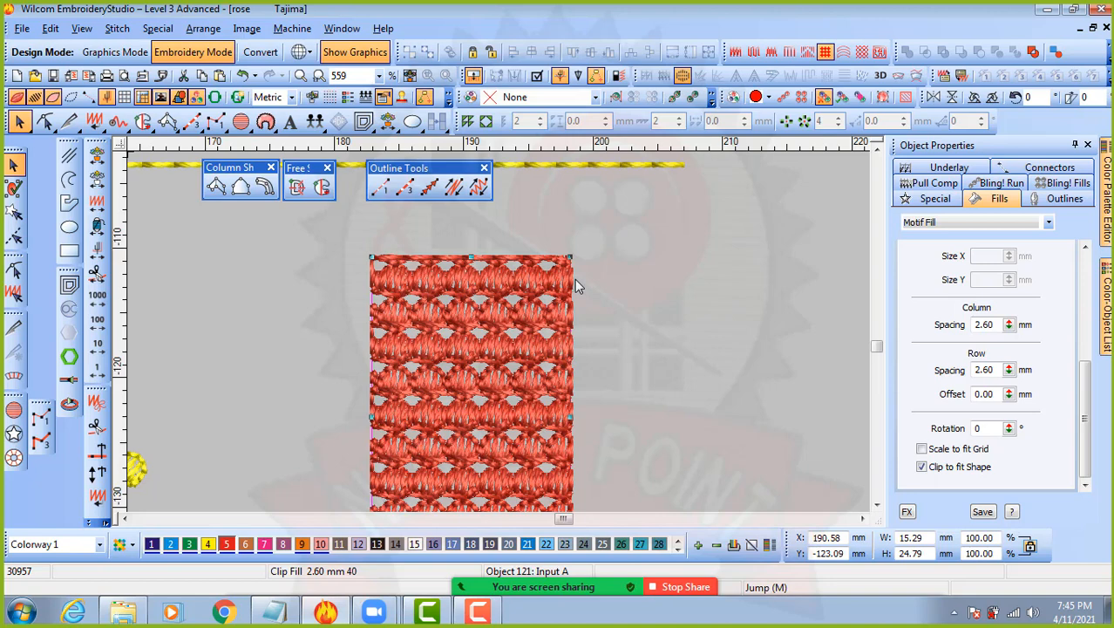
# - Turn off Clip to fit Shape for the red fill, duplicate it about 19.5 mm to the right, and enable clipping on the copy
pyautogui.click(954, 469)
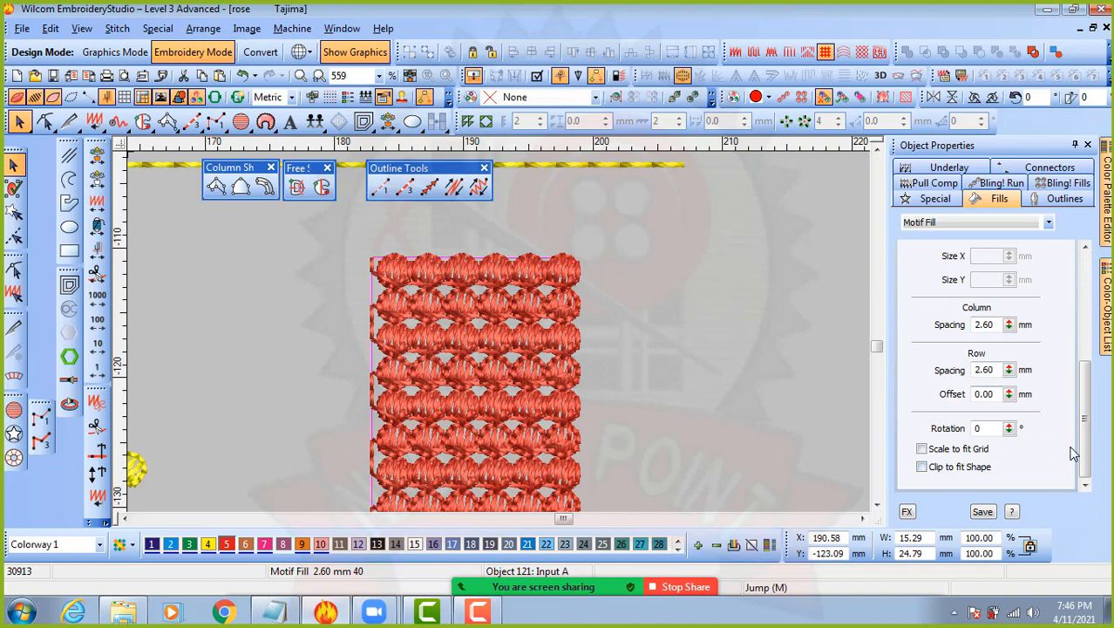
pyautogui.moveTo(525, 387); pyautogui.dragTo(781, 378)
pyautogui.click(922, 467)
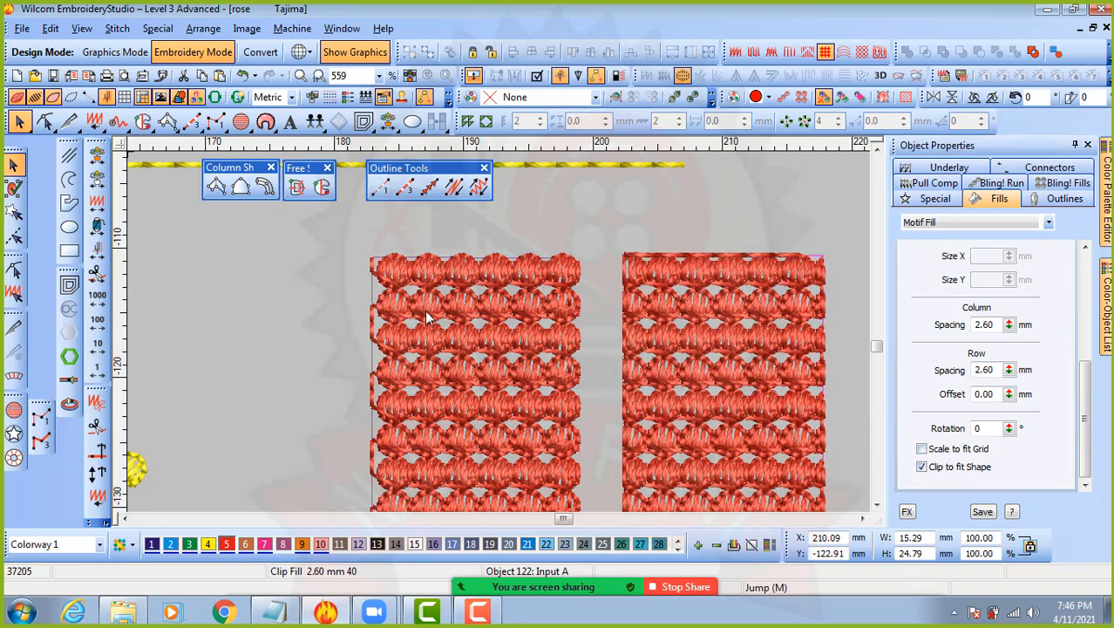
# - Compare the edges of the unclipped and clipped red motif fills
pyautogui.press('0')
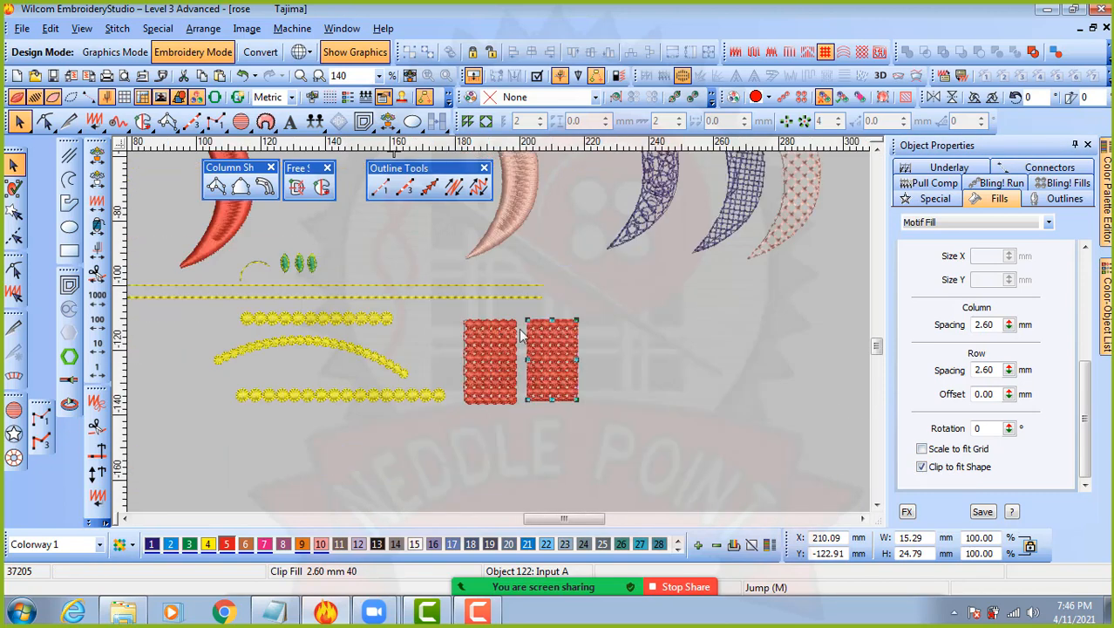
pyautogui.click(486, 425)
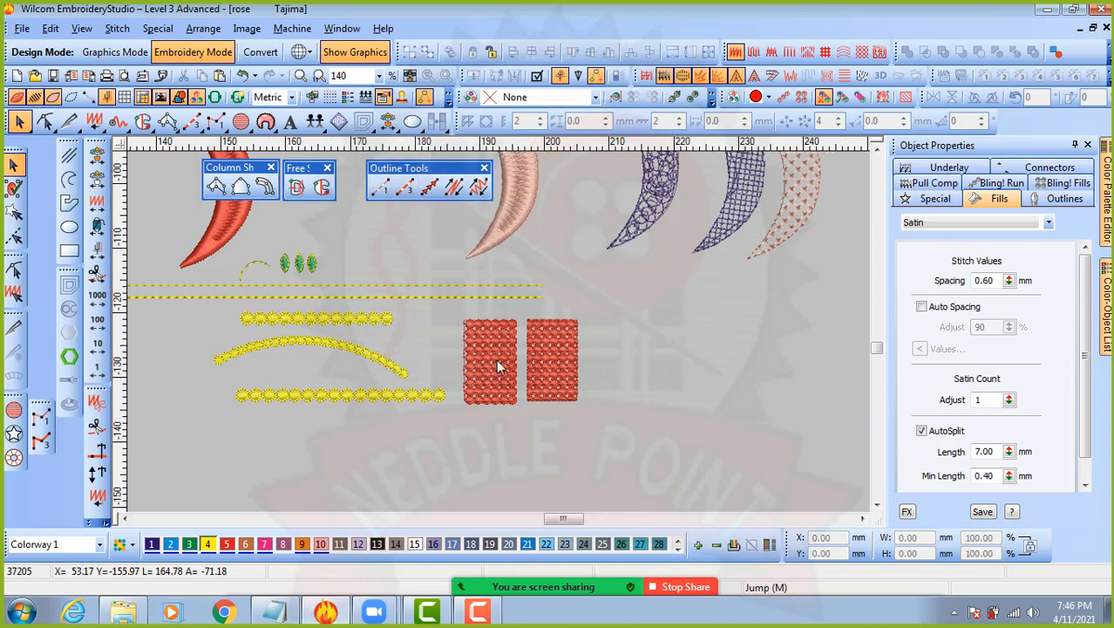
pyautogui.scroll(2, 495, 373)
pyautogui.click(514, 323)
pyautogui.scroll(-1, 499, 328)
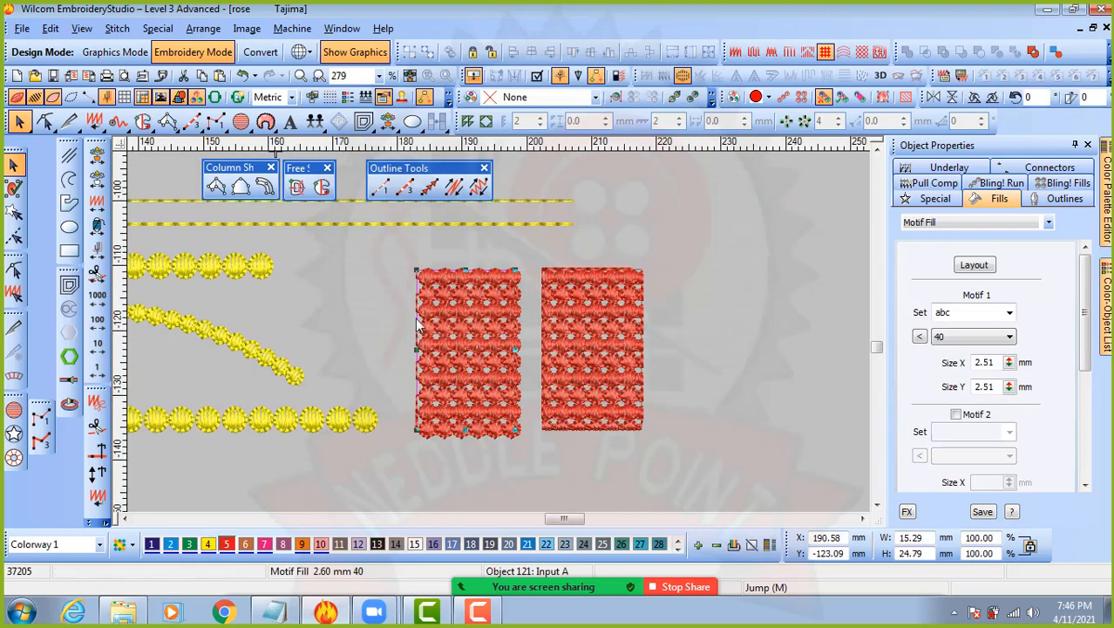
pyautogui.click(382, 307)
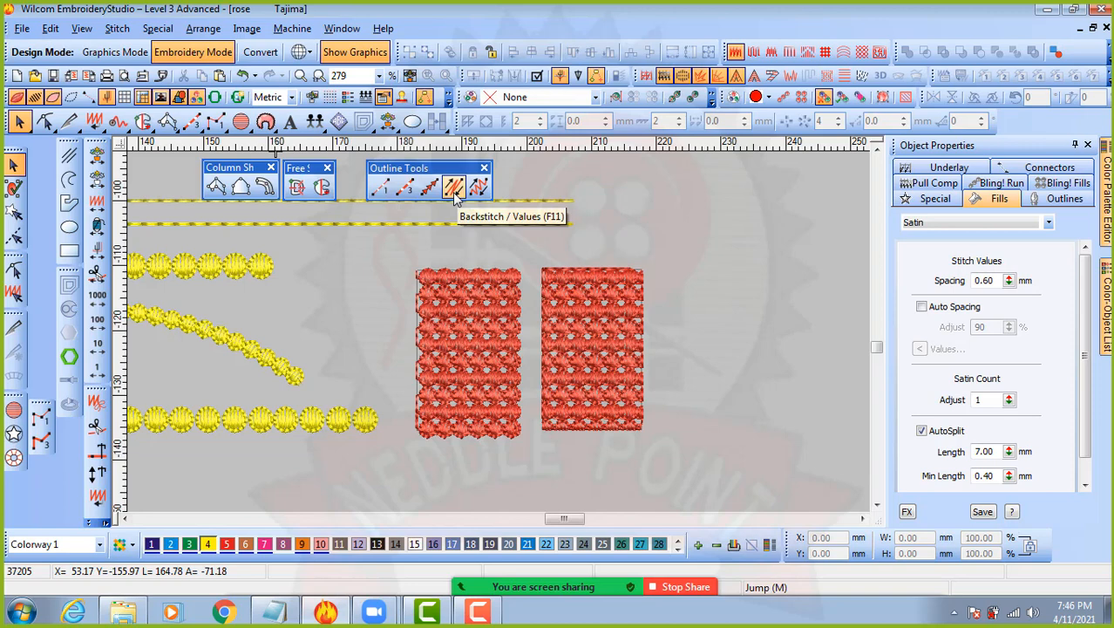
# - Move the small arched run stitch up and right, next to the first green leaf
pyautogui.scroll(-1, 333, 228)
pyautogui.scroll(1, 461, 339)
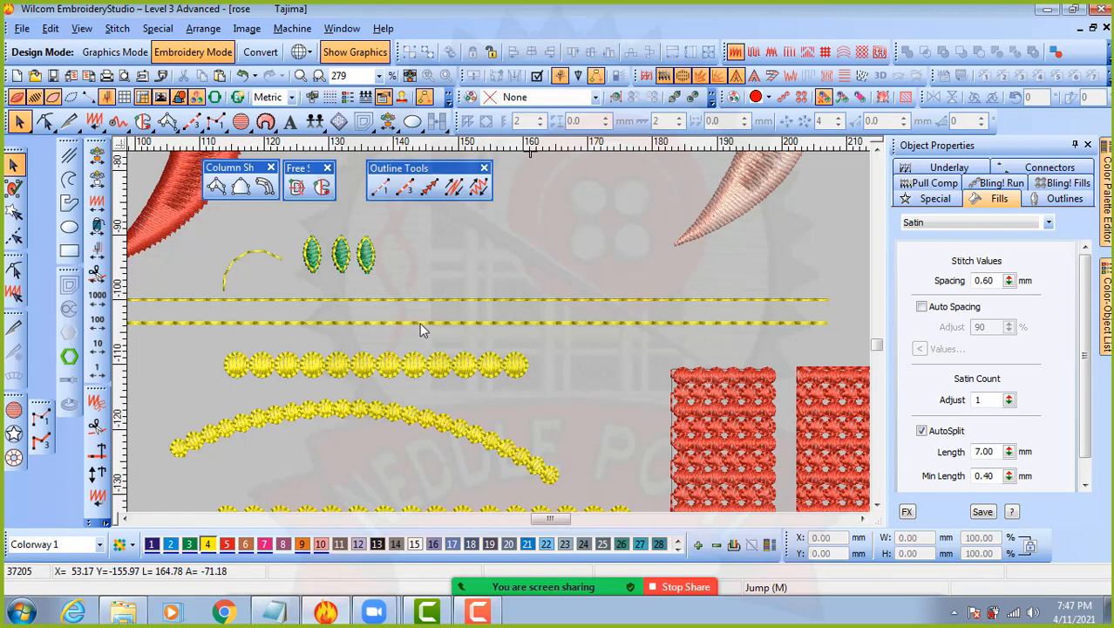
pyautogui.click(253, 257)
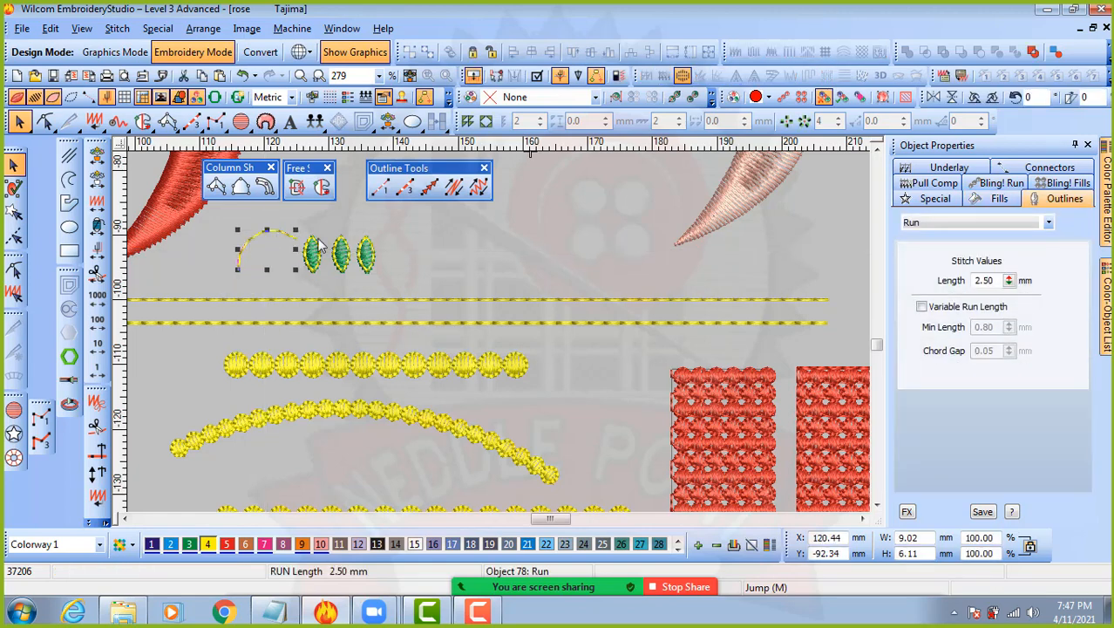
# - Digitize a horizontal Backstitch line about 139 mm long between the lower triple-run line and the upper row of circles
pyautogui.click(454, 188)
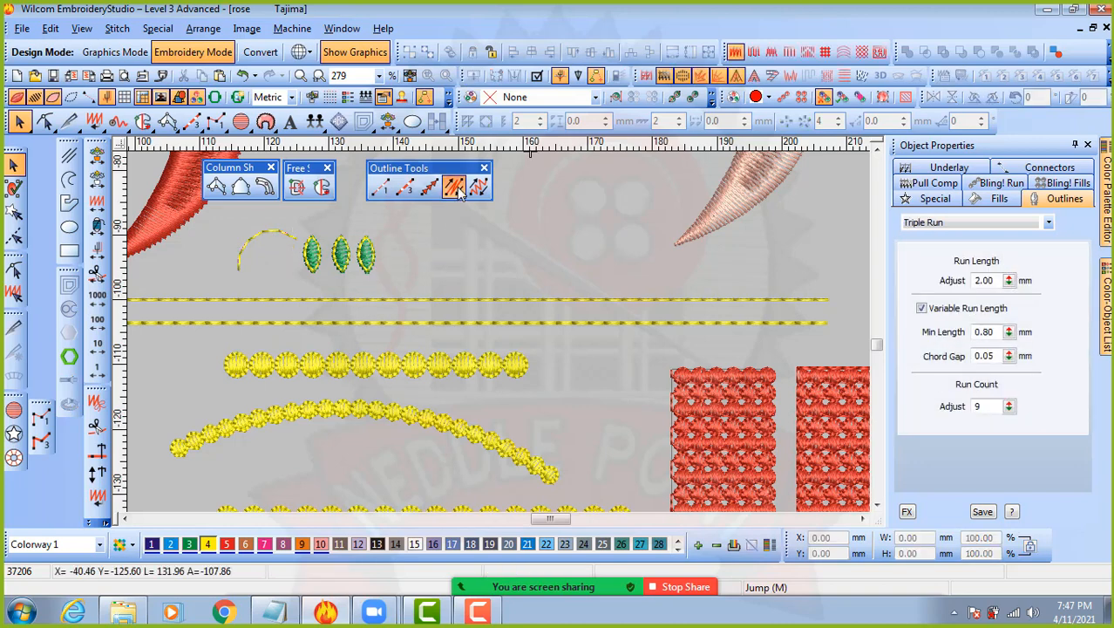
pyautogui.scroll(-1, 263, 335)
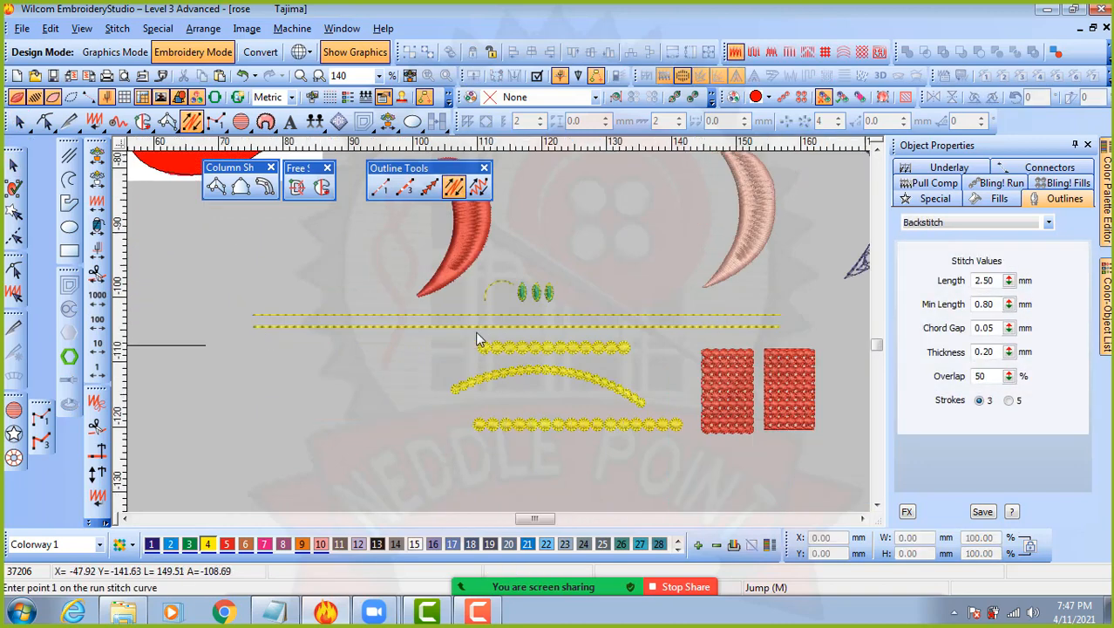
pyautogui.scroll(1, 476, 336)
pyautogui.click(140, 344)
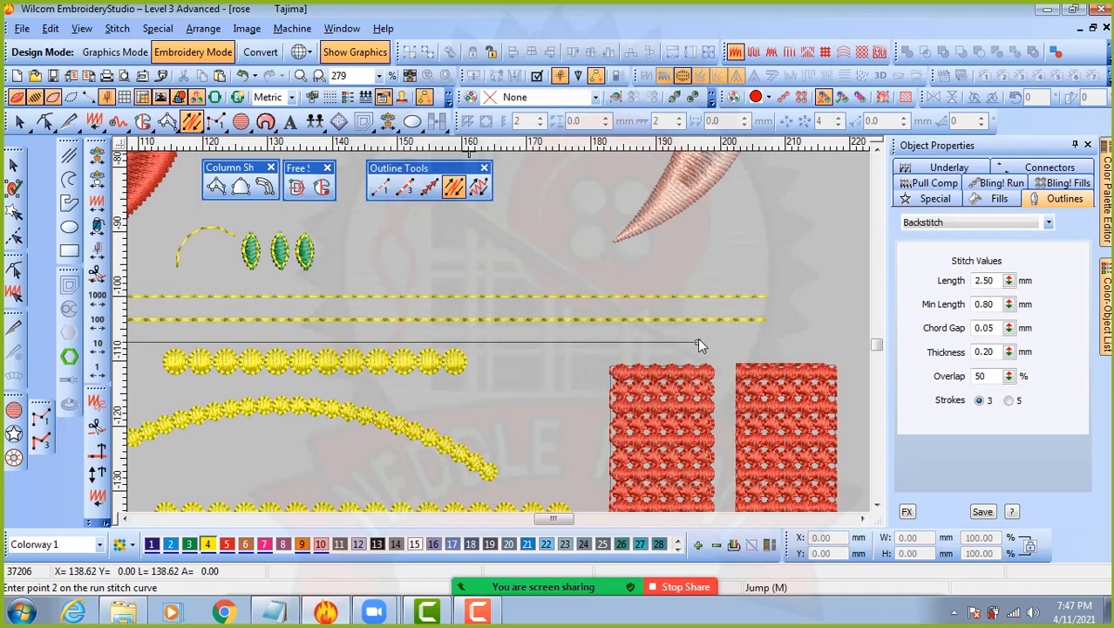
pyautogui.click(697, 340)
pyautogui.press('Return')
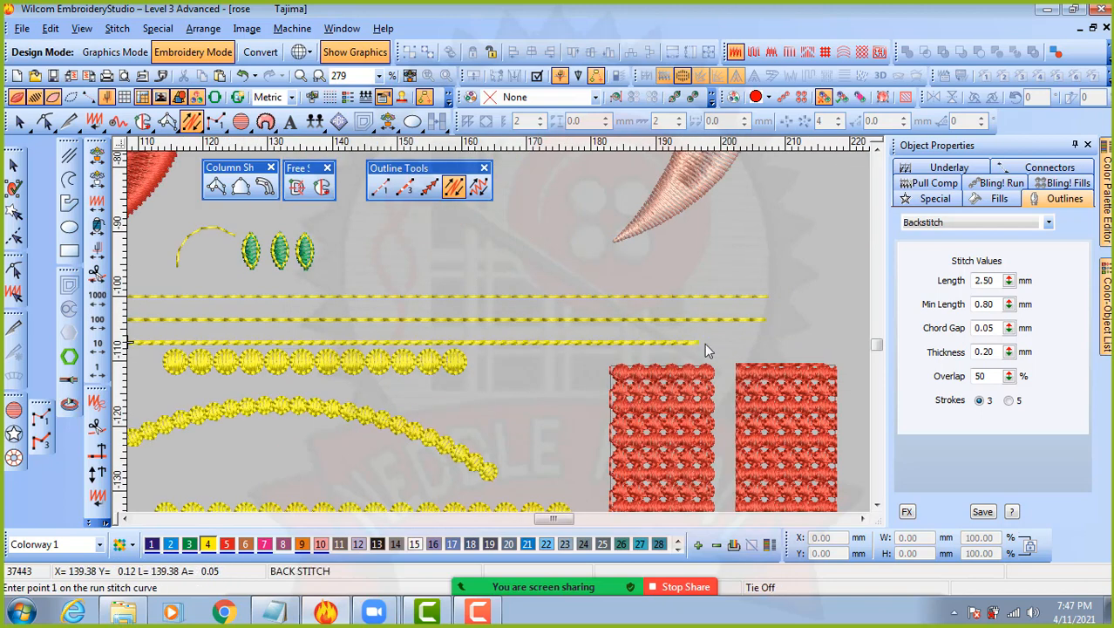
# - Move the upper straight motif run of circles down, clear of the new backstitch line
pyautogui.click(16, 164)
pyautogui.click(356, 371)
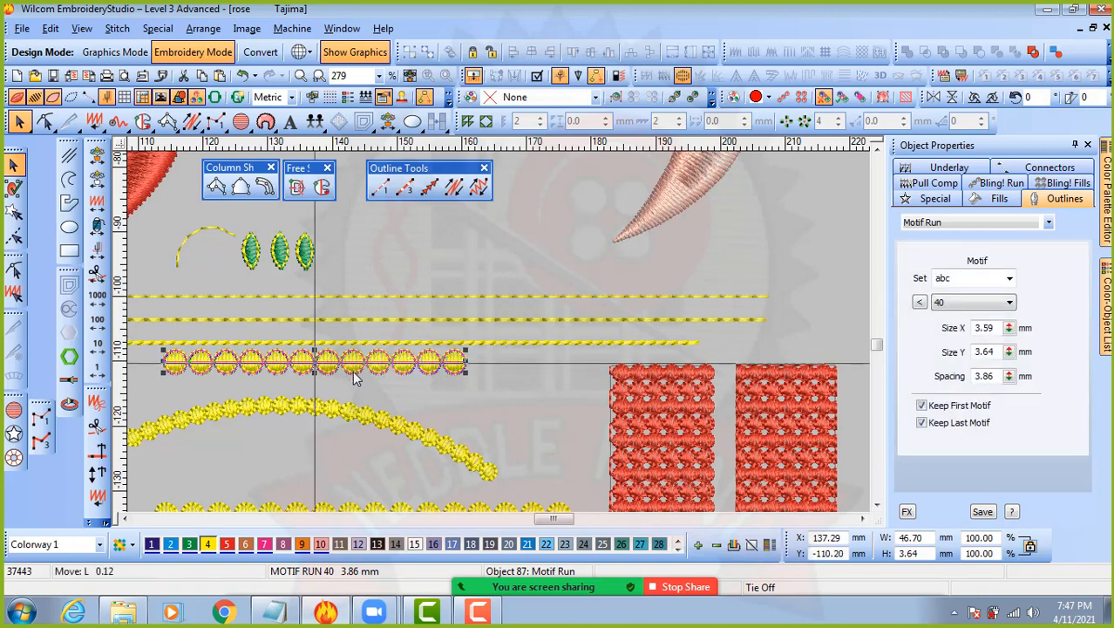
pyautogui.click(481, 392)
pyautogui.scroll(1, 284, 342)
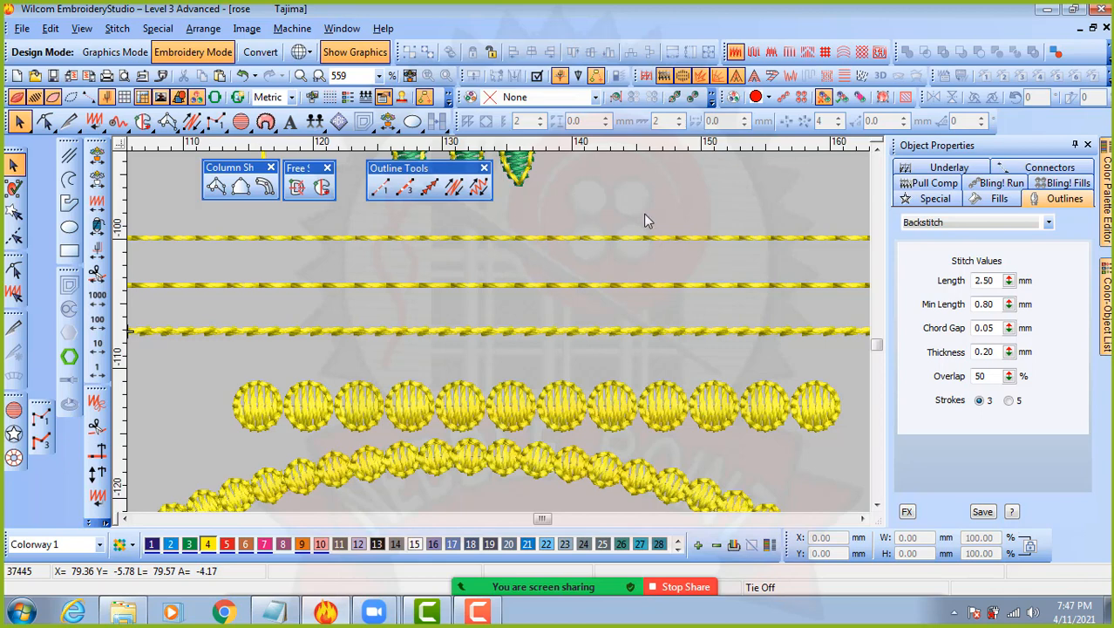
# - Compare the backstitch line's stroke setting with the run count of the triple-run line above it
pyautogui.click(546, 332)
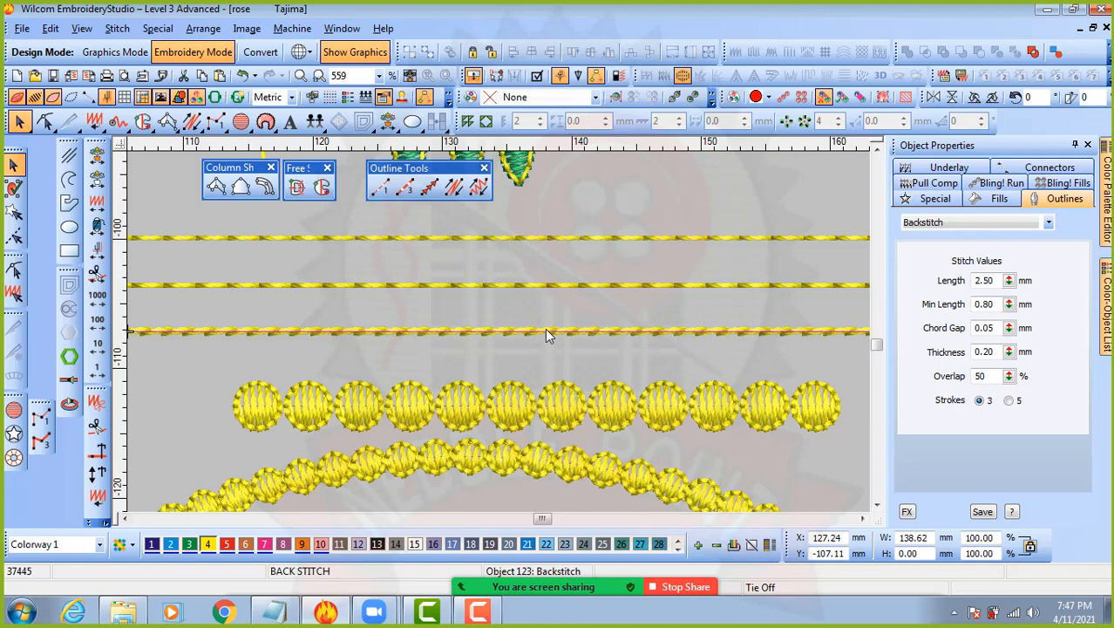
pyautogui.click(556, 286)
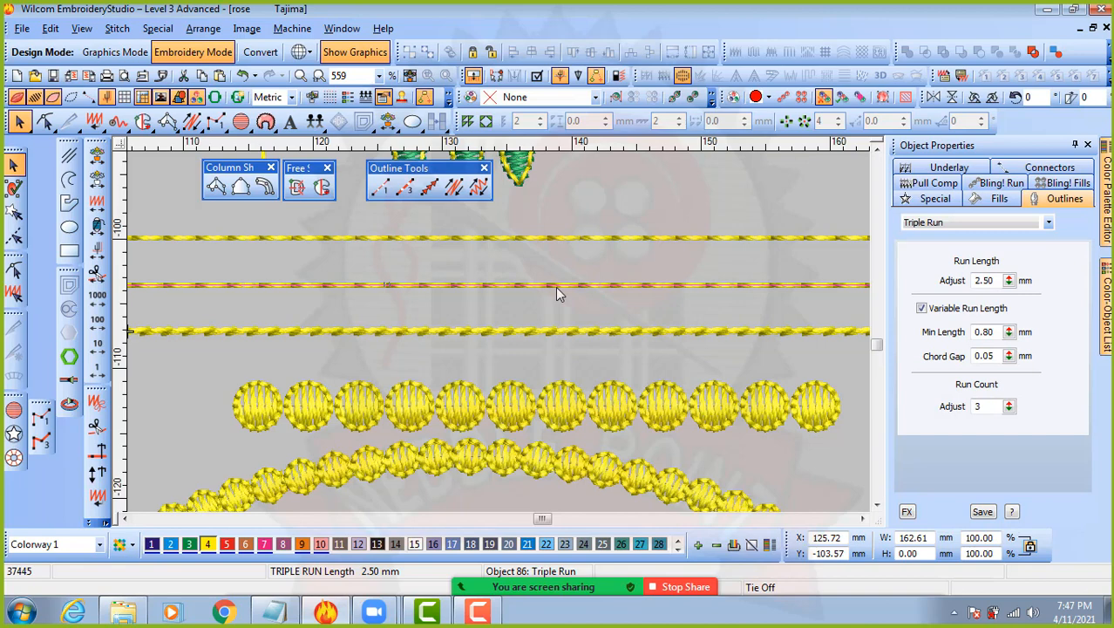
pyautogui.doubleClick(969, 406)
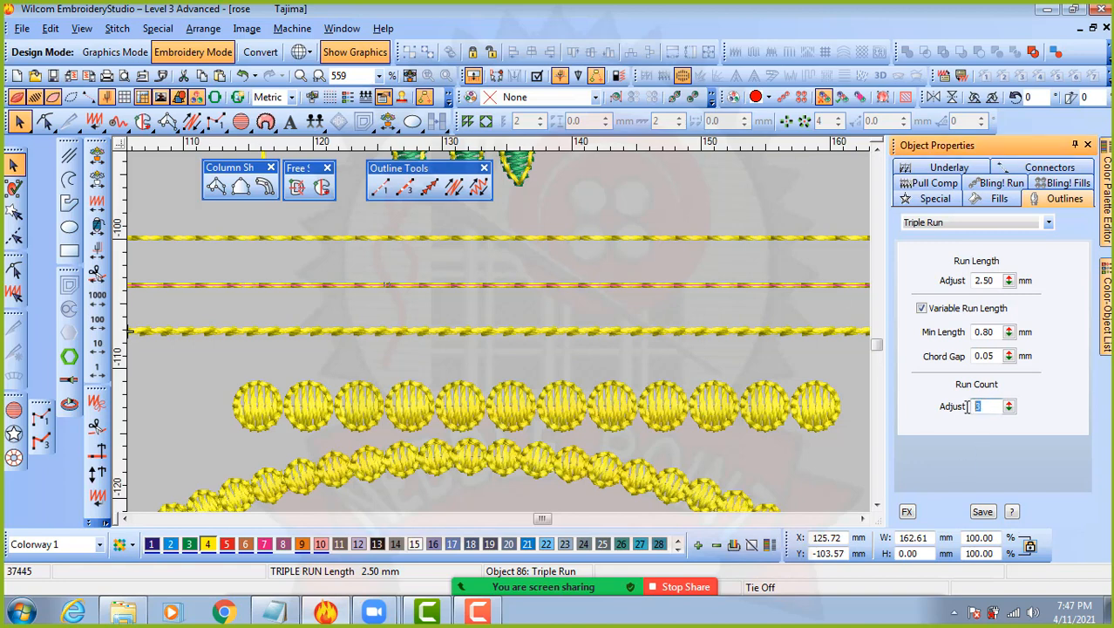
pyautogui.click(592, 331)
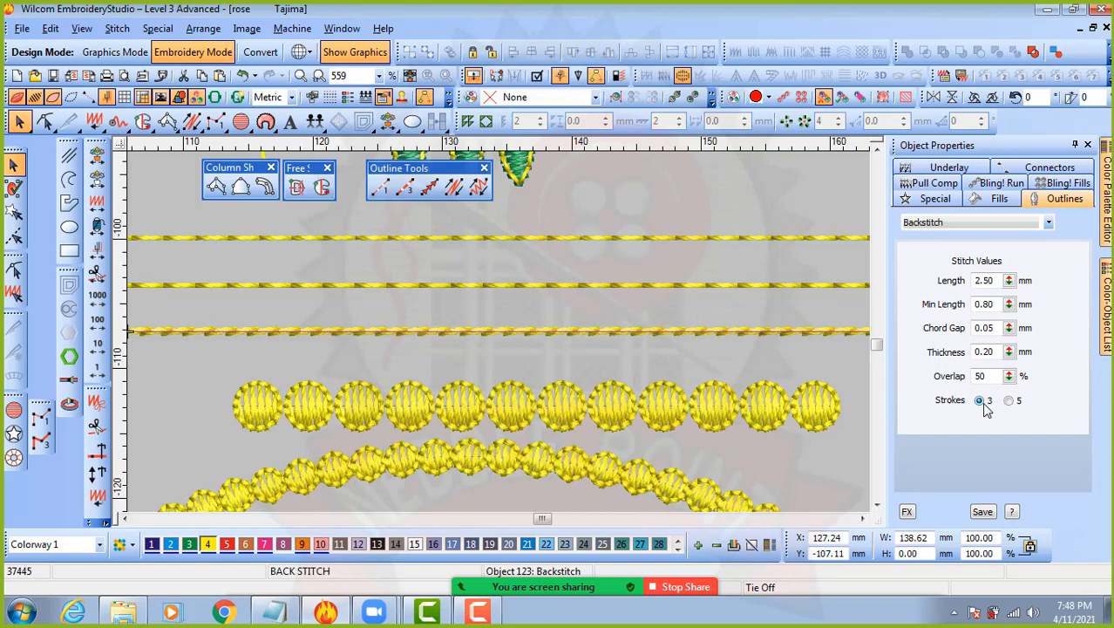
# - Display the backstitch line as plain thread lines instead of the realistic stitch preview and recolor it with color 5, Red
pyautogui.click(695, 356)
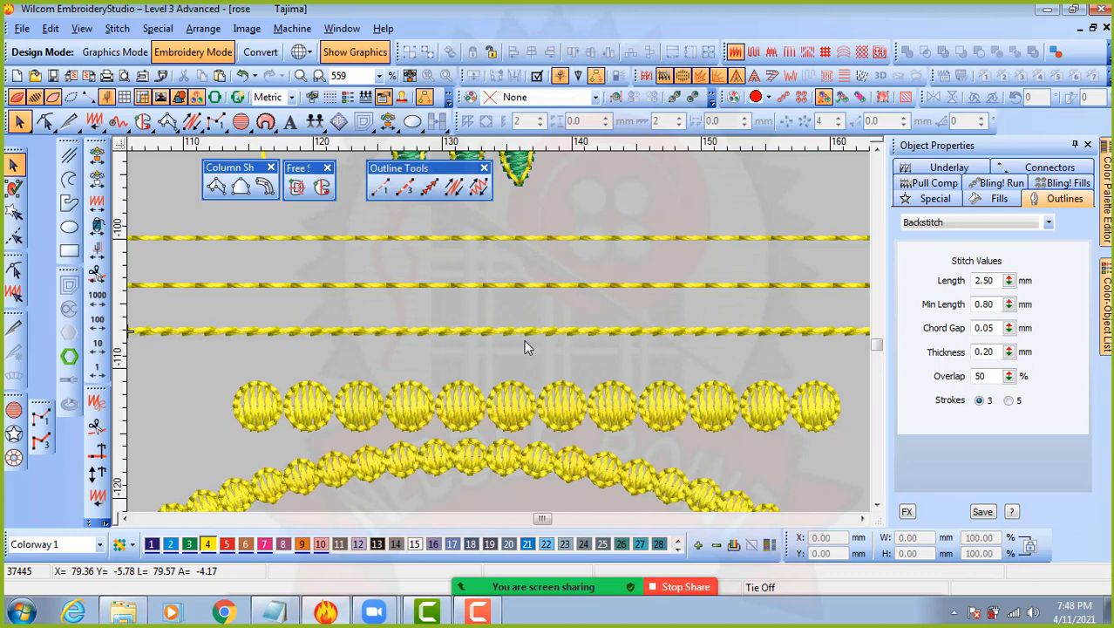
pyautogui.scroll(2, 505, 334)
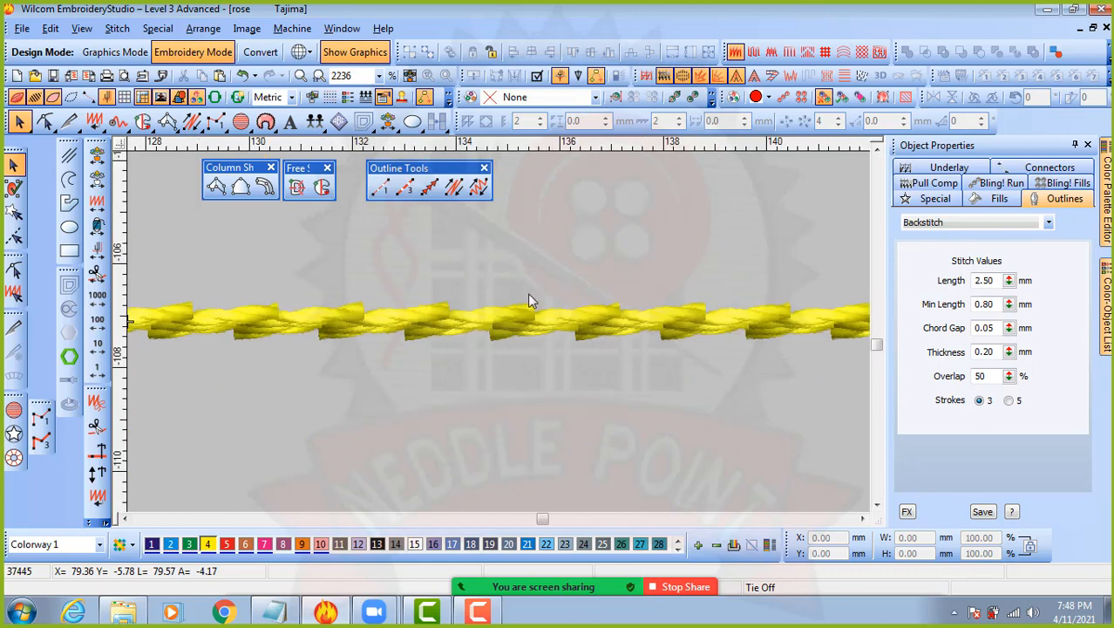
pyautogui.scroll(2, 505, 322)
pyautogui.scroll(-1, 504, 322)
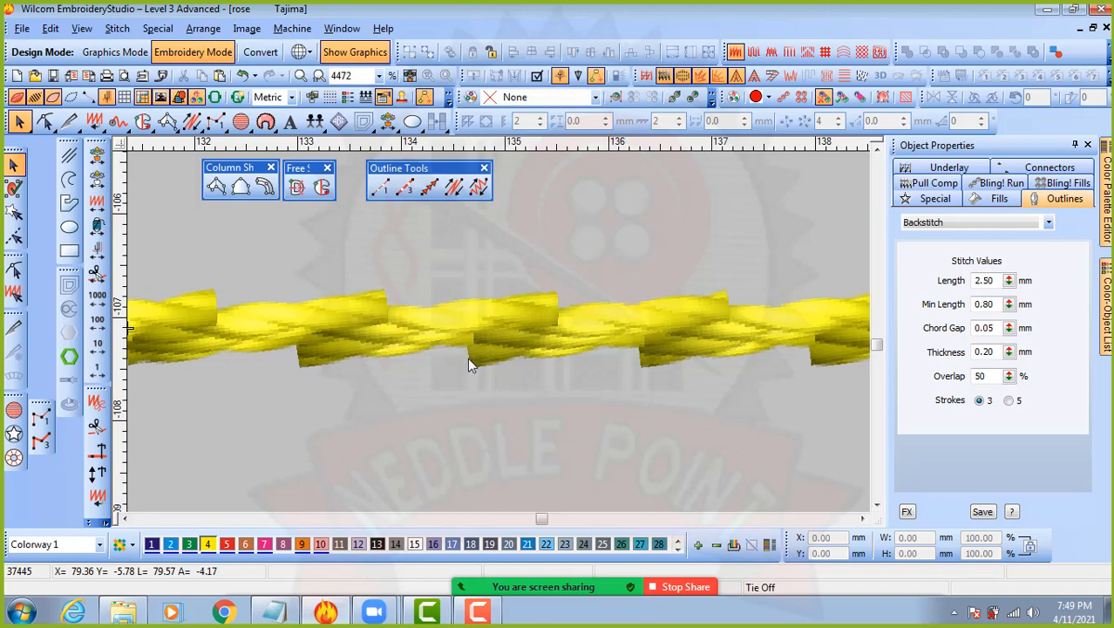
pyautogui.press('t')
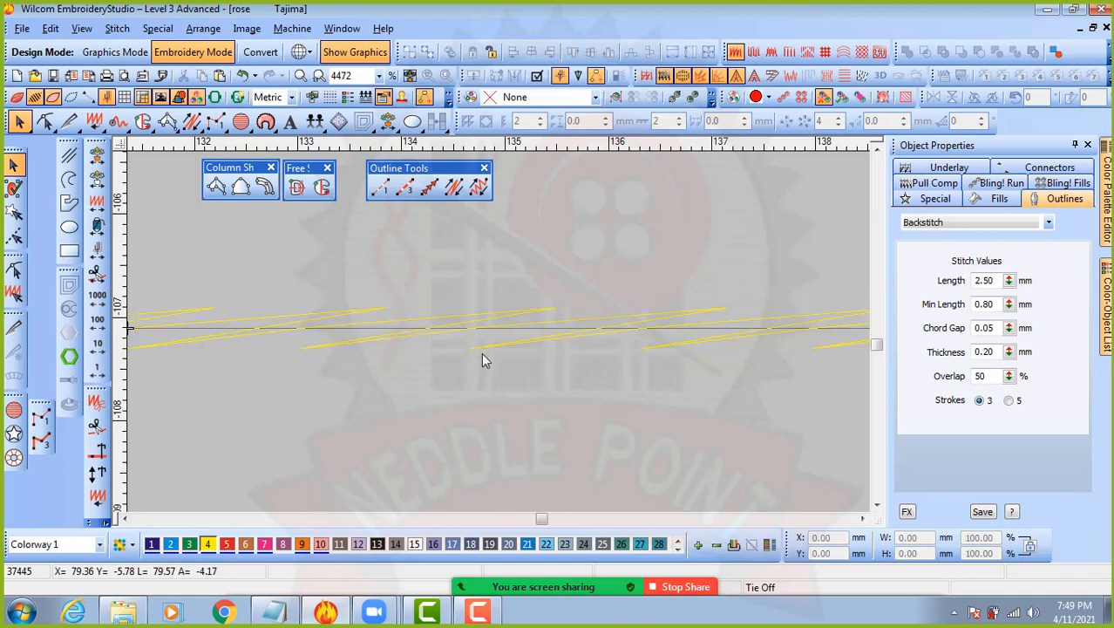
pyautogui.click(549, 330)
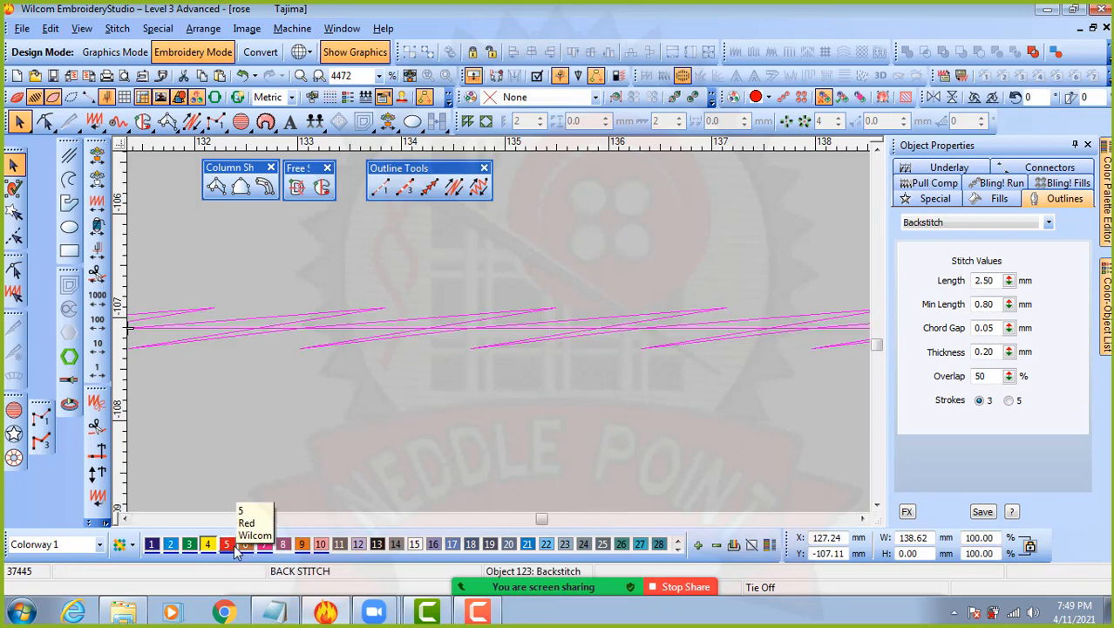
pyautogui.click(481, 408)
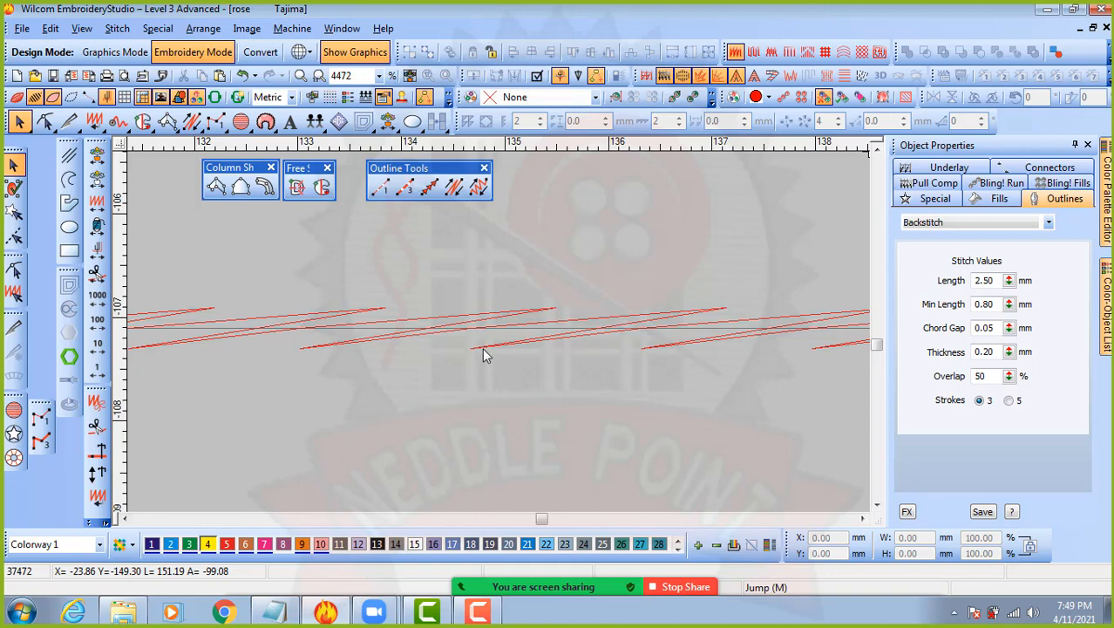
# - Show the needle points along the red backstitch line in the plain stitch view
pyautogui.press('.')
pyautogui.press('t')
pyautogui.press('t')
# - Try Overlap values of 38, 34, 33 and 65 % on the red backstitch line
pyautogui.click(670, 347)
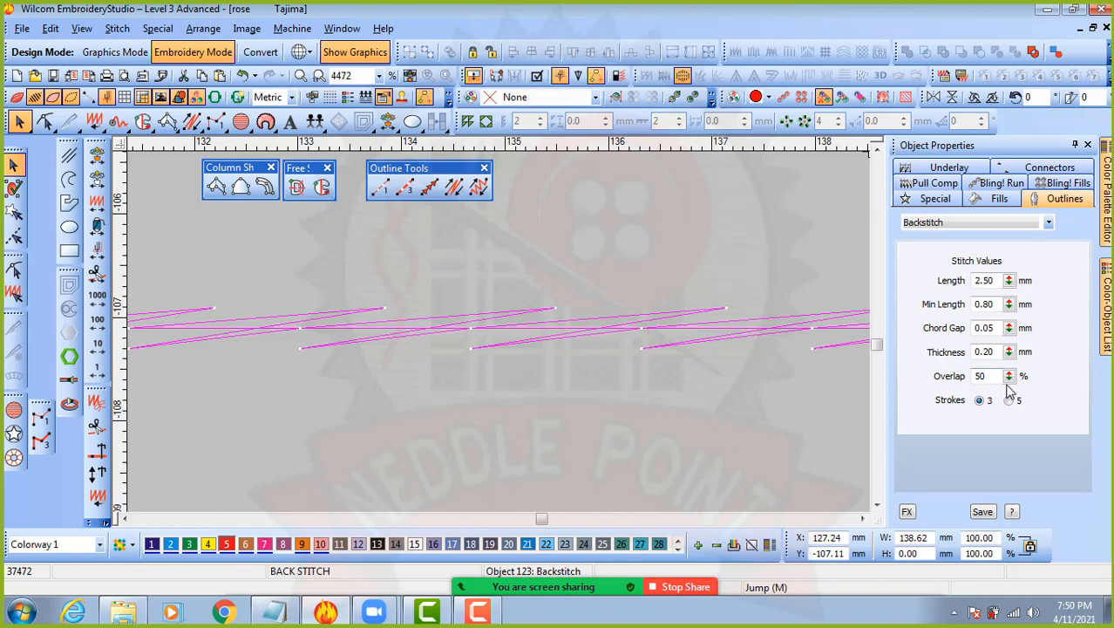
pyautogui.moveTo(1009, 381); pyautogui.dragTo(945, 408)
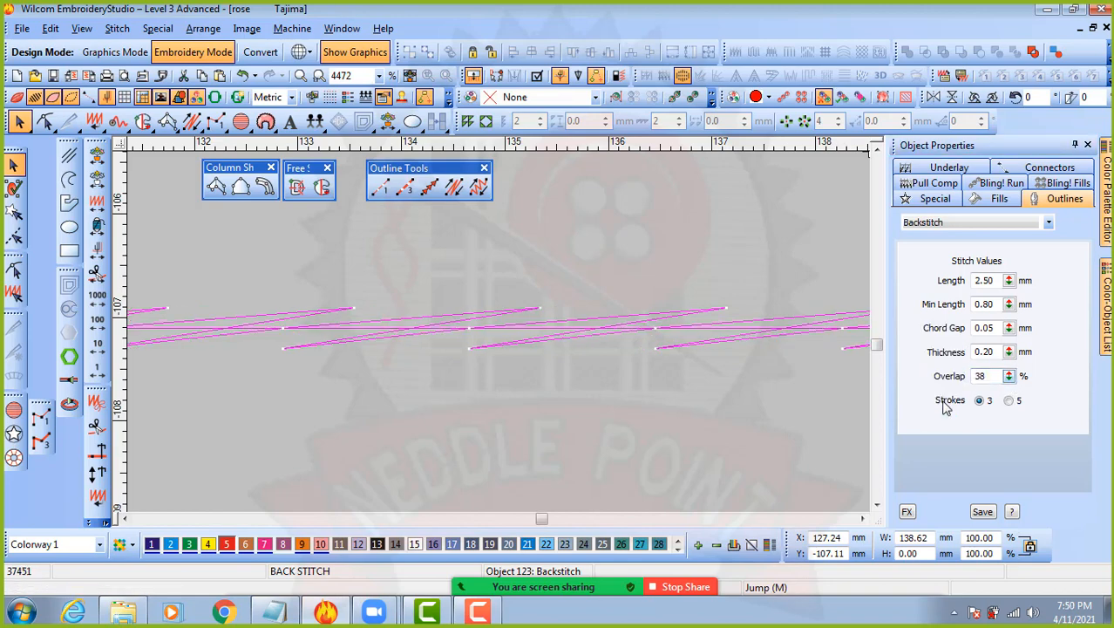
pyautogui.moveTo(1009, 376); pyautogui.dragTo(948, 417)
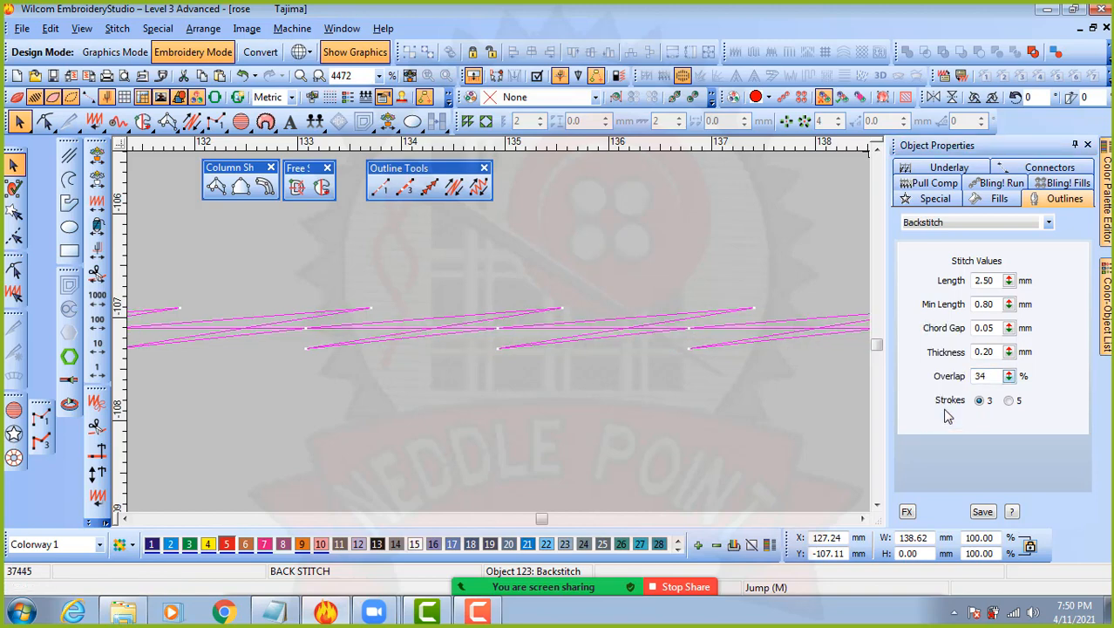
pyautogui.moveTo(1008, 376); pyautogui.dragTo(942, 410)
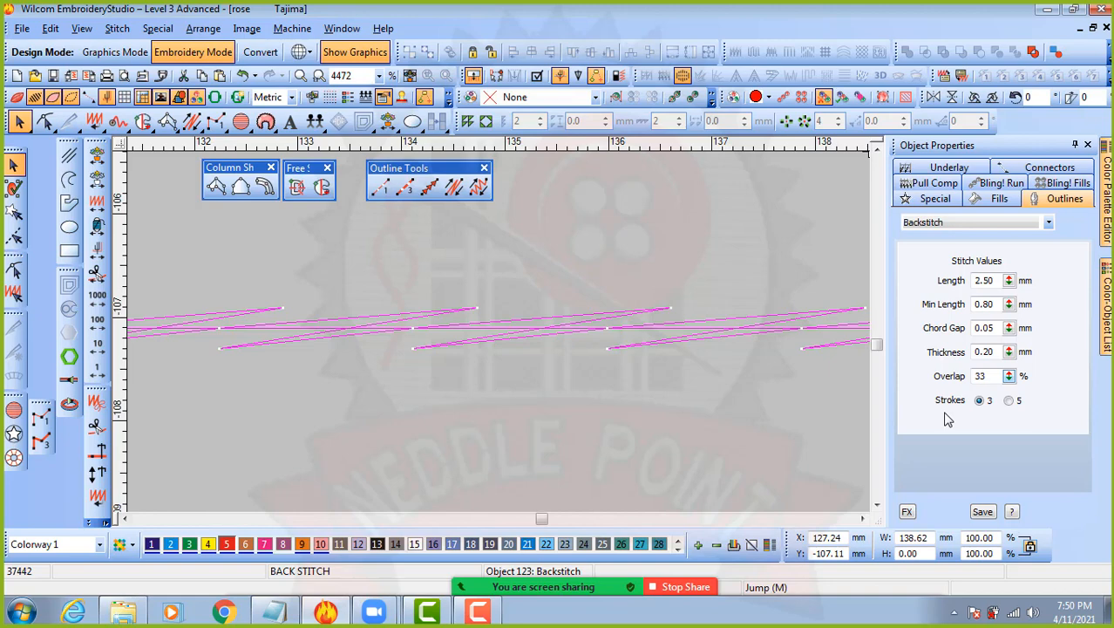
pyautogui.press('t')
pyautogui.press('t')
pyautogui.moveTo(945, 414); pyautogui.dragTo(942, 414)
pyautogui.moveTo(1008, 375); pyautogui.dragTo(956, 351)
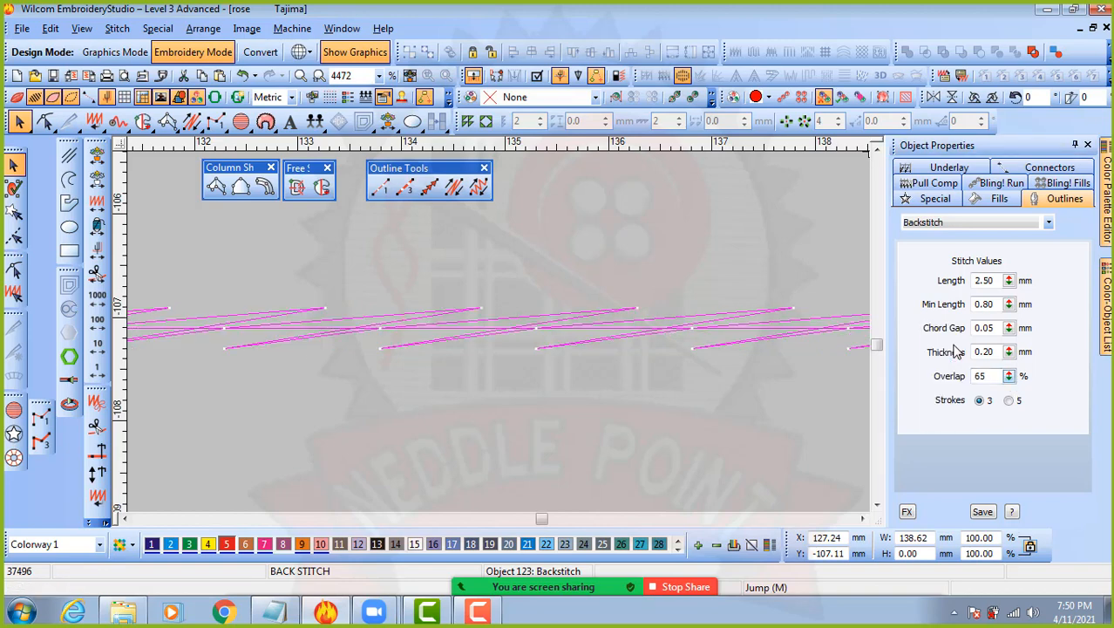
# - Set the backstitch line's Overlap to 30 % and return to the realistic stitch preview
pyautogui.moveTo(1009, 376); pyautogui.dragTo(944, 409)
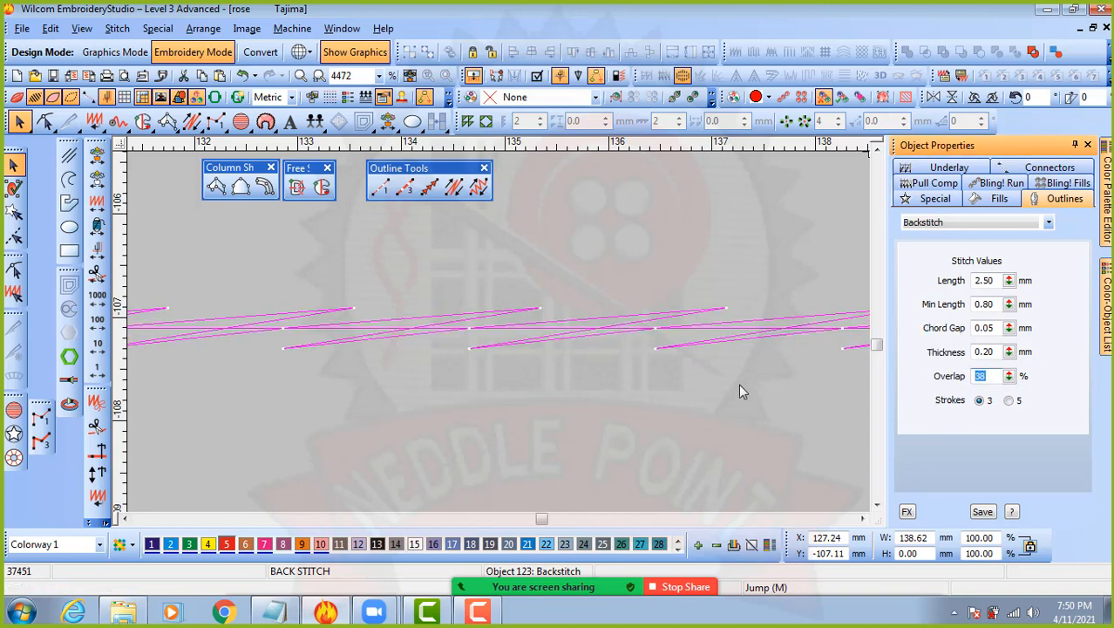
pyautogui.write('30')
pyautogui.press('Return')
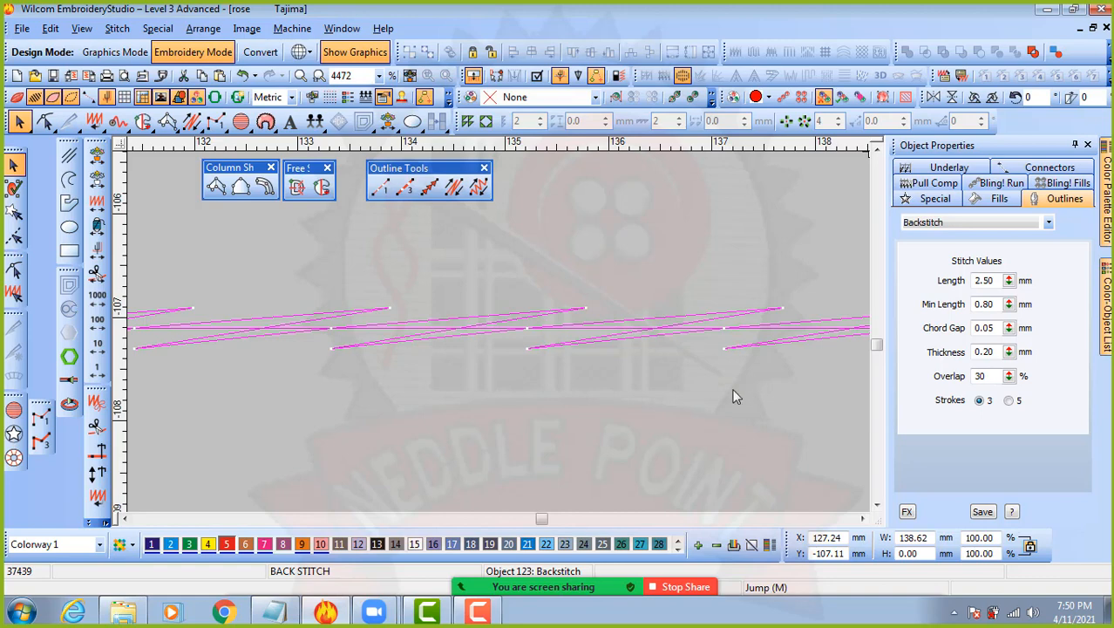
pyautogui.scroll(-2, 559, 393)
pyautogui.click(495, 361)
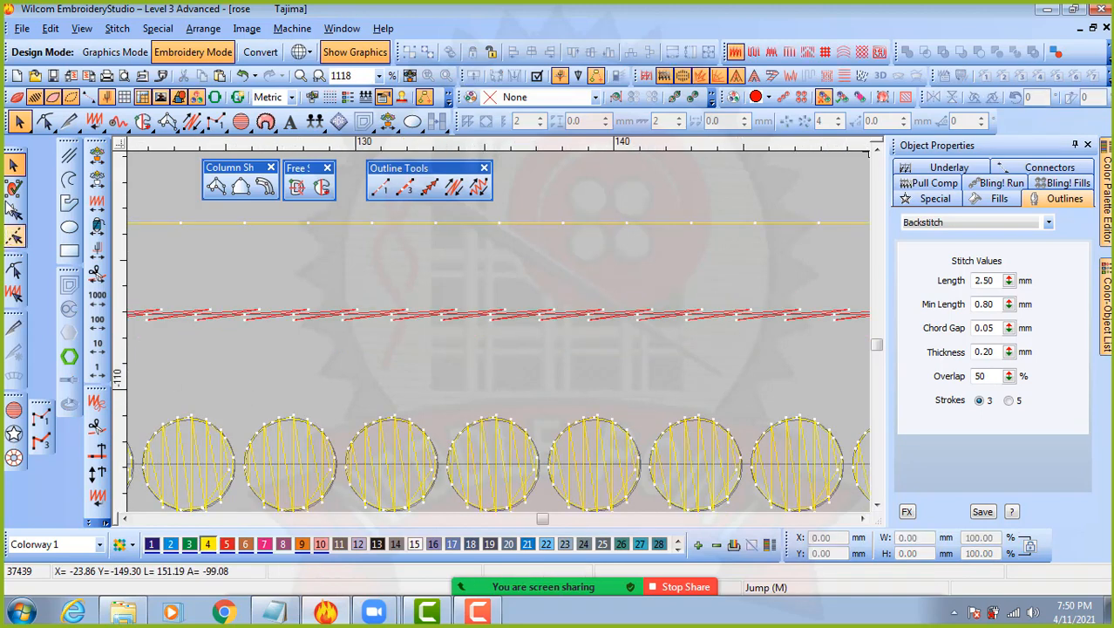
pyautogui.press('t')
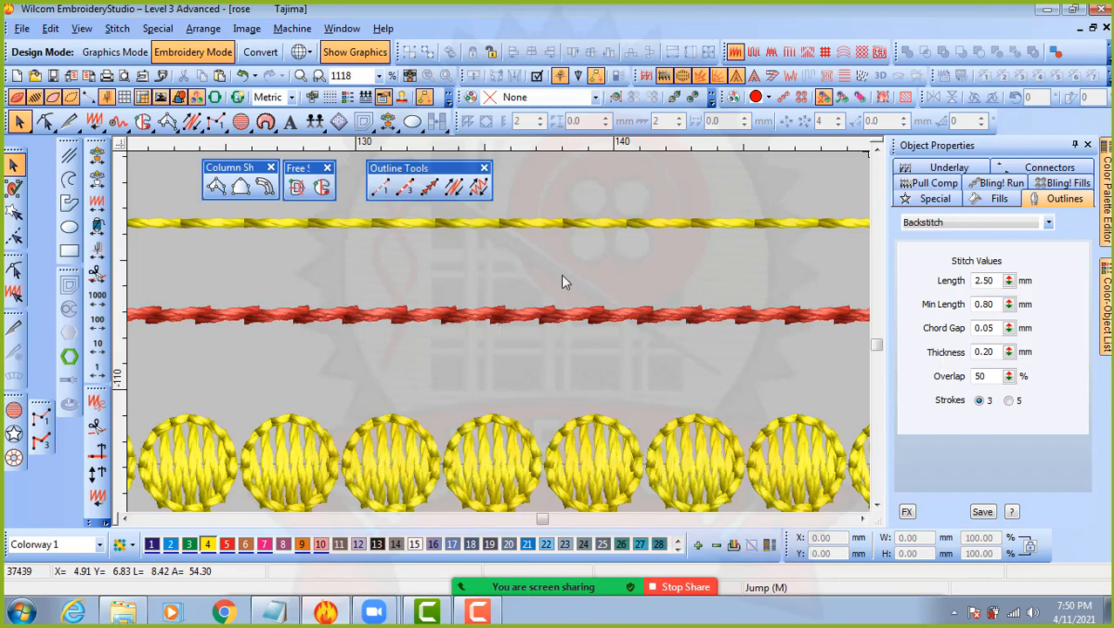
# - Check which outline stitch type the yellow contour of the third green leaf uses
pyautogui.scroll(-4, 500, 331)
pyautogui.scroll(4, 482, 214)
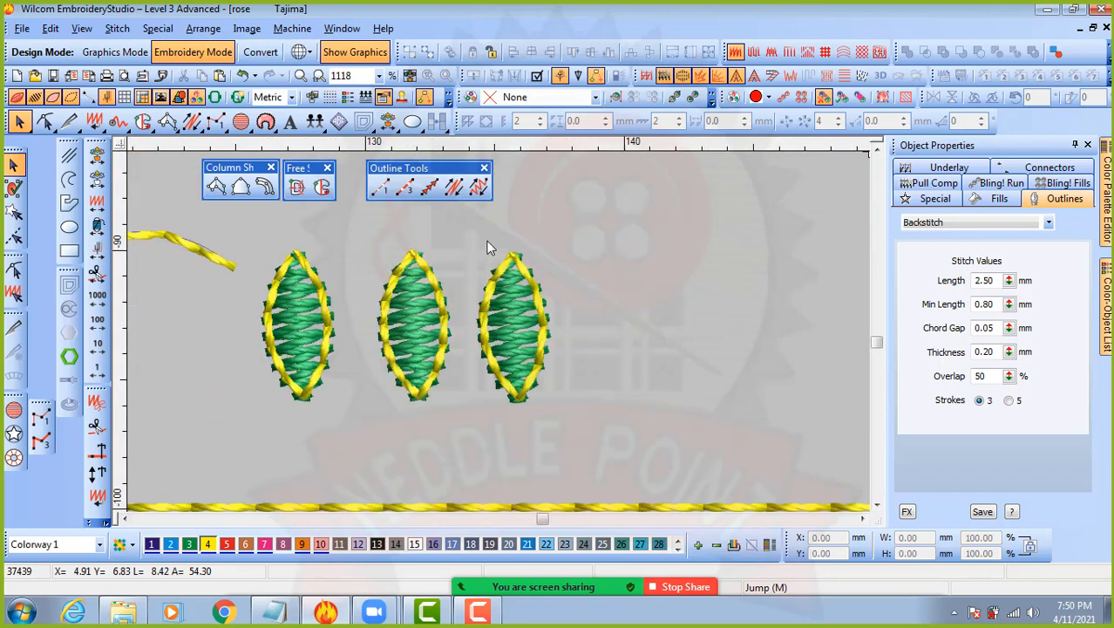
pyautogui.click(504, 270)
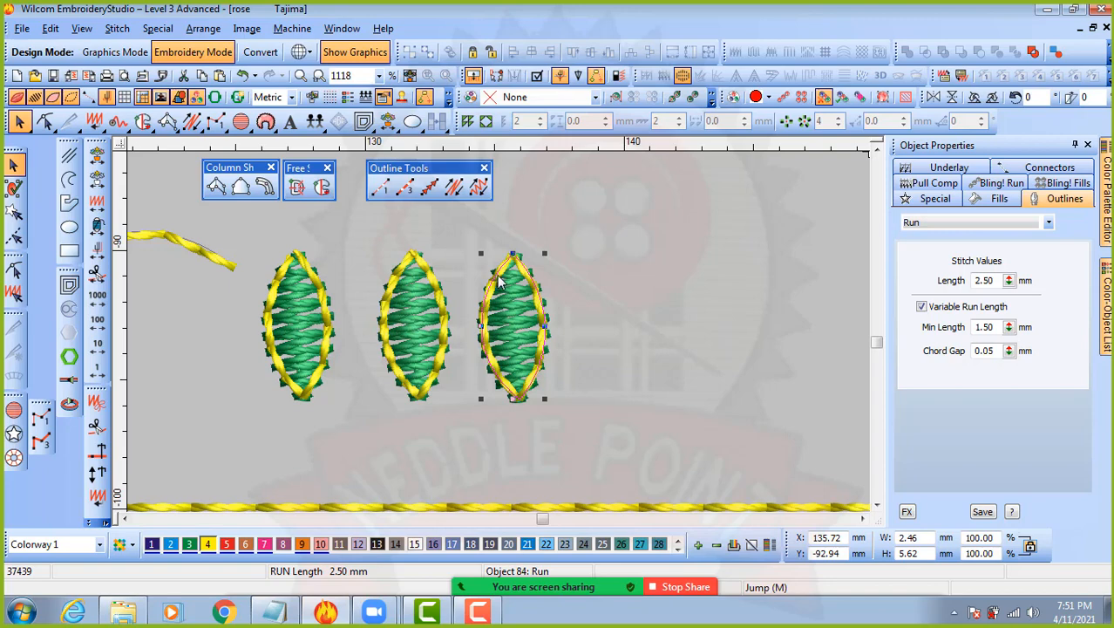
pyautogui.scroll(-4, 504, 342)
pyautogui.click(594, 332)
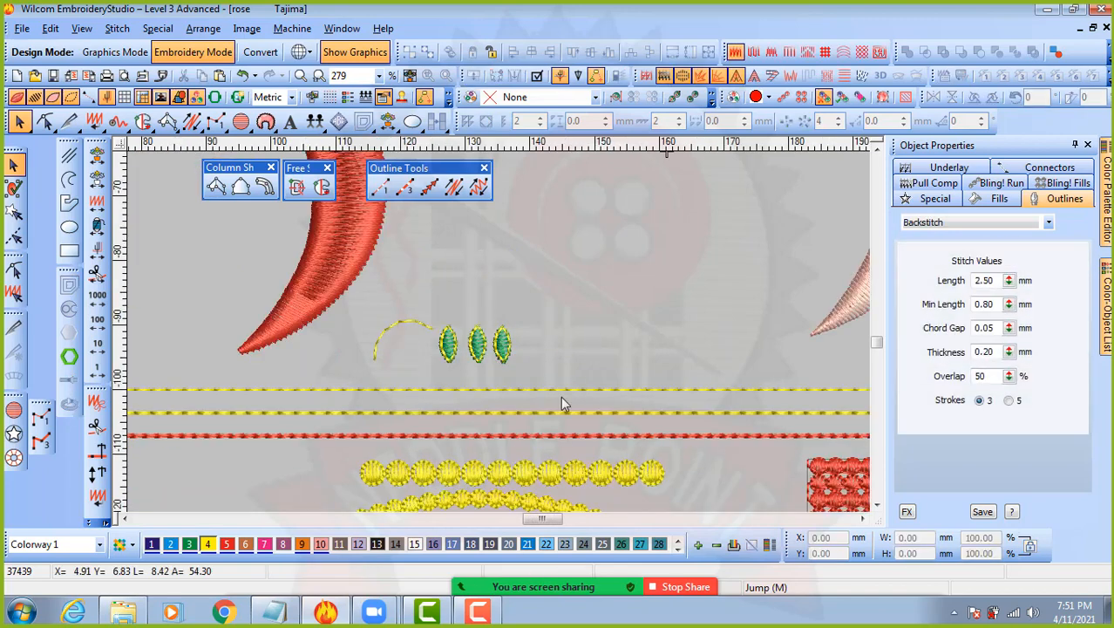
# - Move the three yellow circle motif runs and both red motif fills down about 22 mm, away from the stitch lines
pyautogui.scroll(-2, 562, 375)
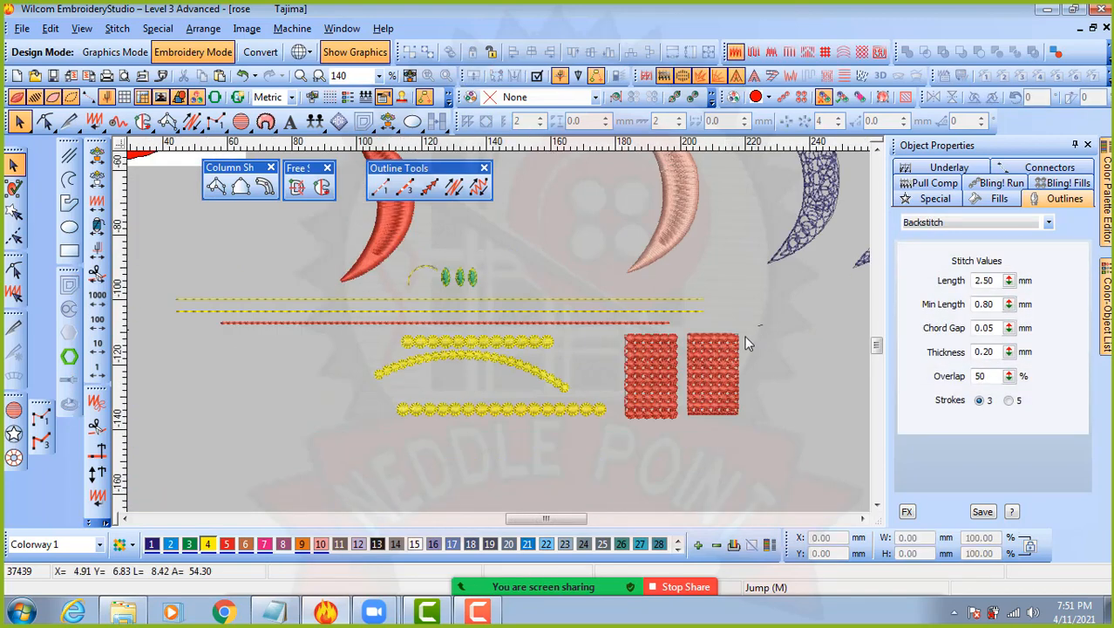
pyautogui.moveTo(743, 333); pyautogui.dragTo(366, 460)
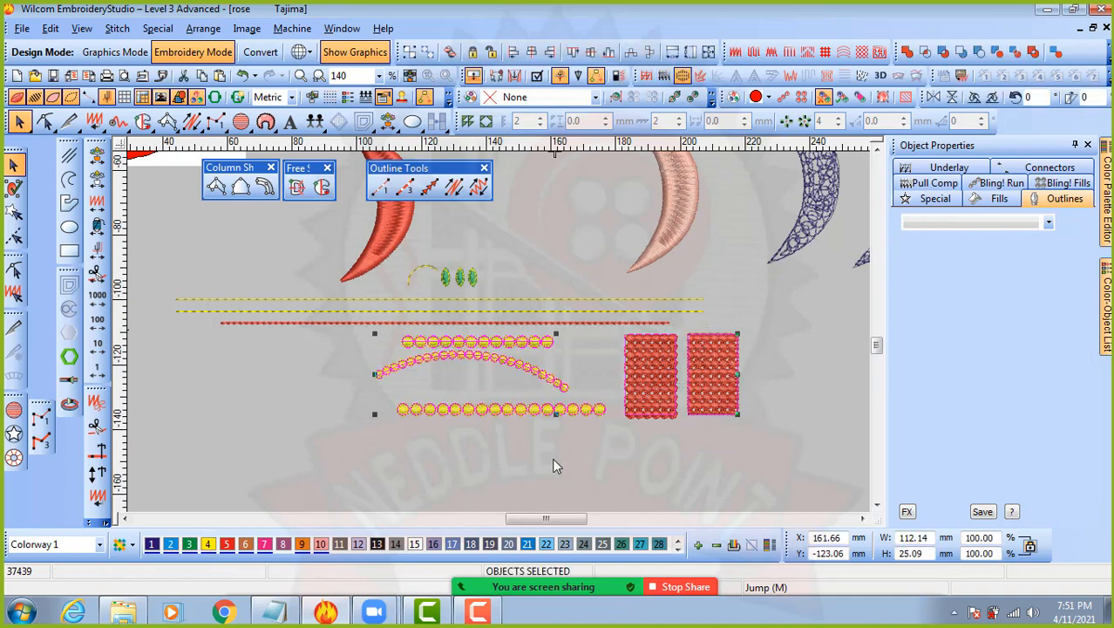
pyautogui.press('Down')
pyautogui.moveTo(499, 477); pyautogui.dragTo(500, 452)
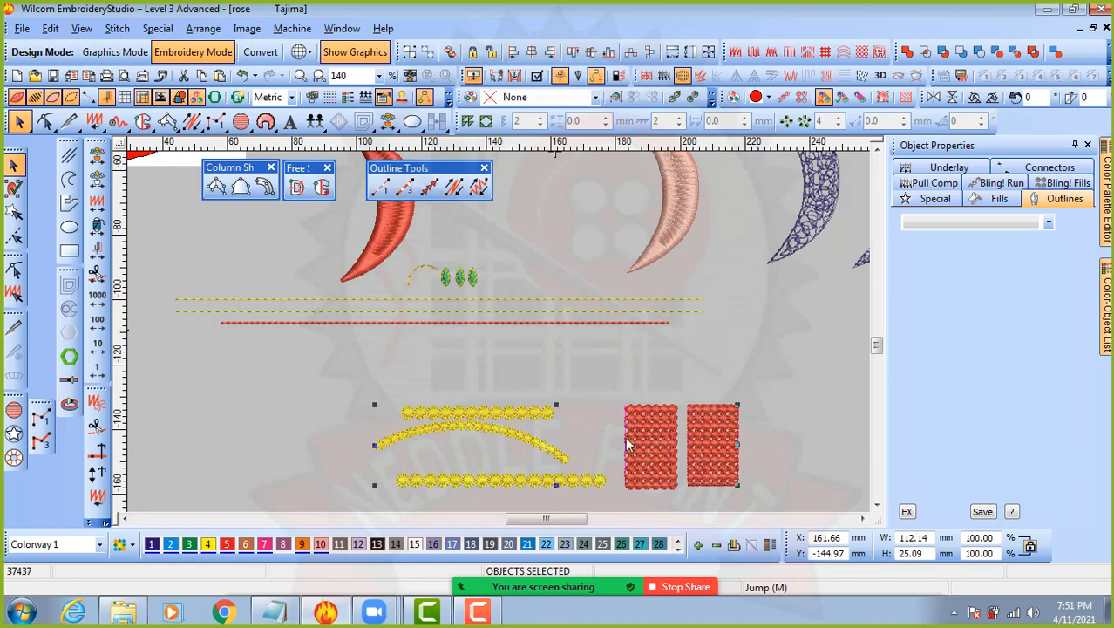
pyautogui.click(662, 429)
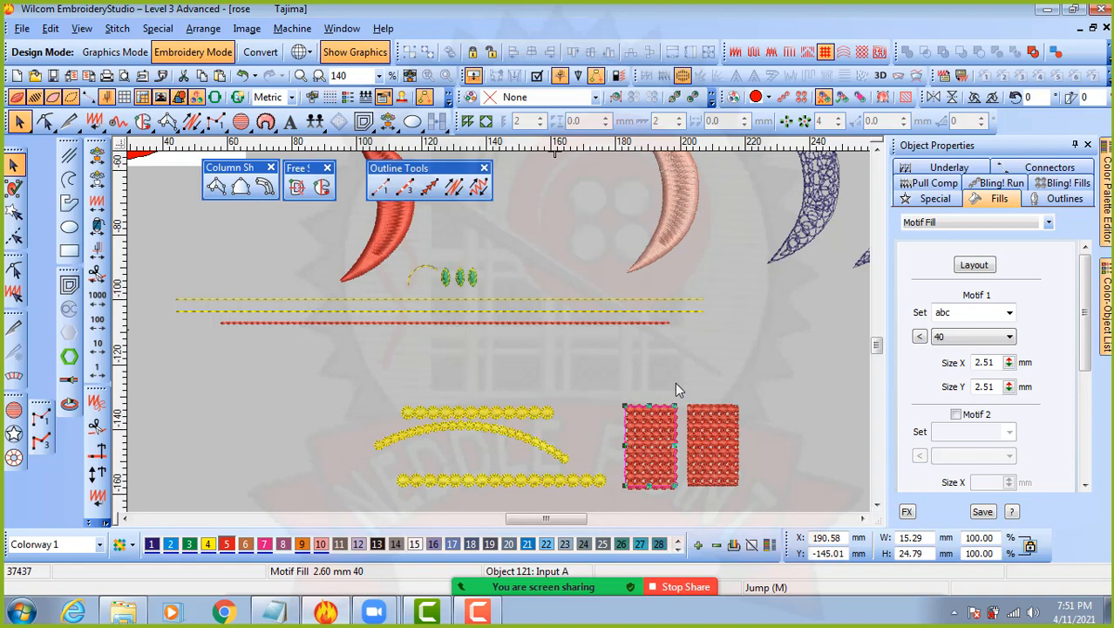
pyautogui.click(686, 335)
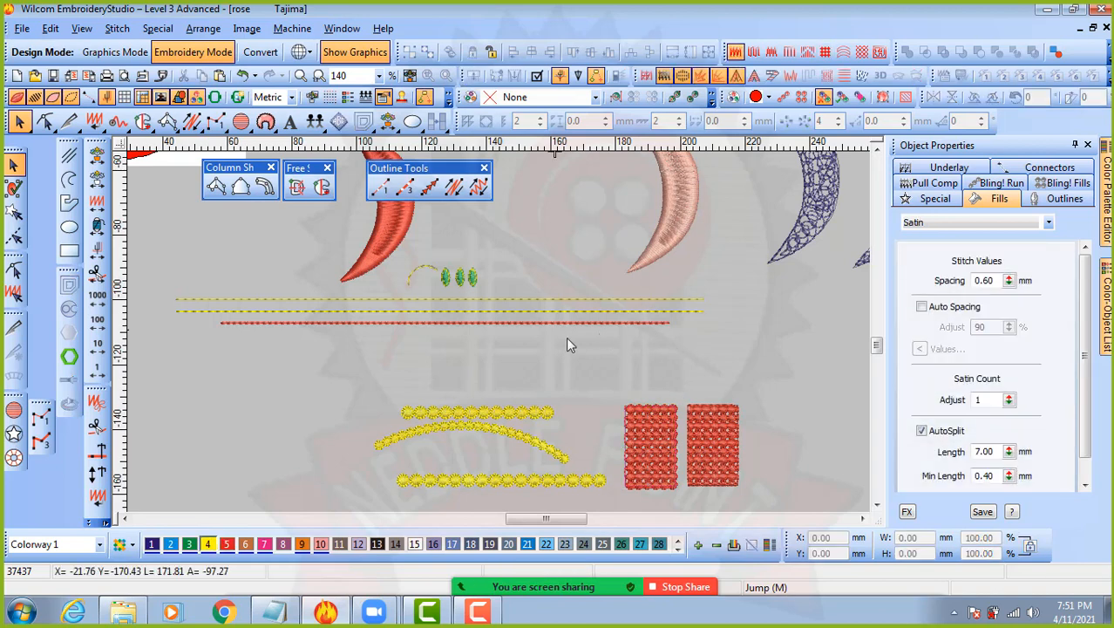
# - Digitize a horizontal Stemstitch line about 159 mm long below the red backstitch line and recolor it blue with color 2
pyautogui.click(478, 188)
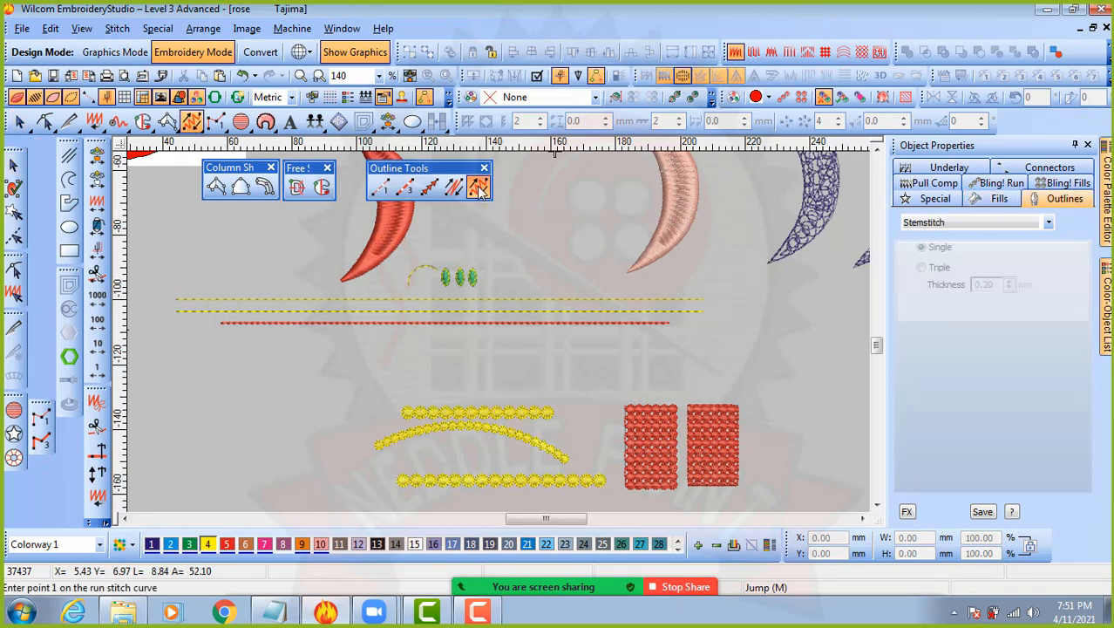
pyautogui.click(186, 342)
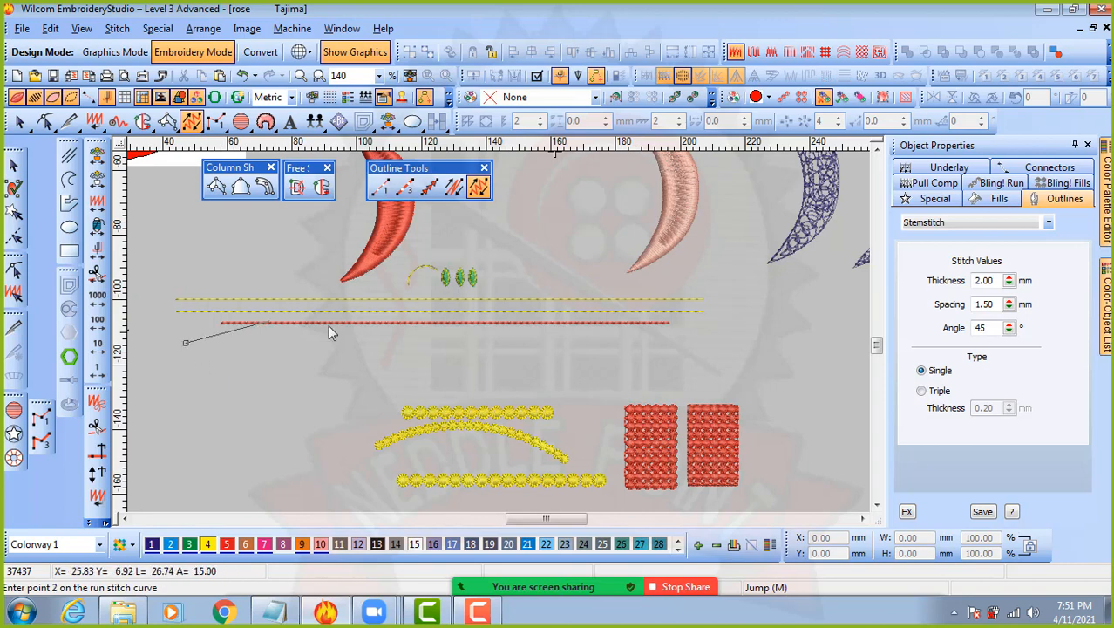
pyautogui.click(699, 342)
pyautogui.press('Return')
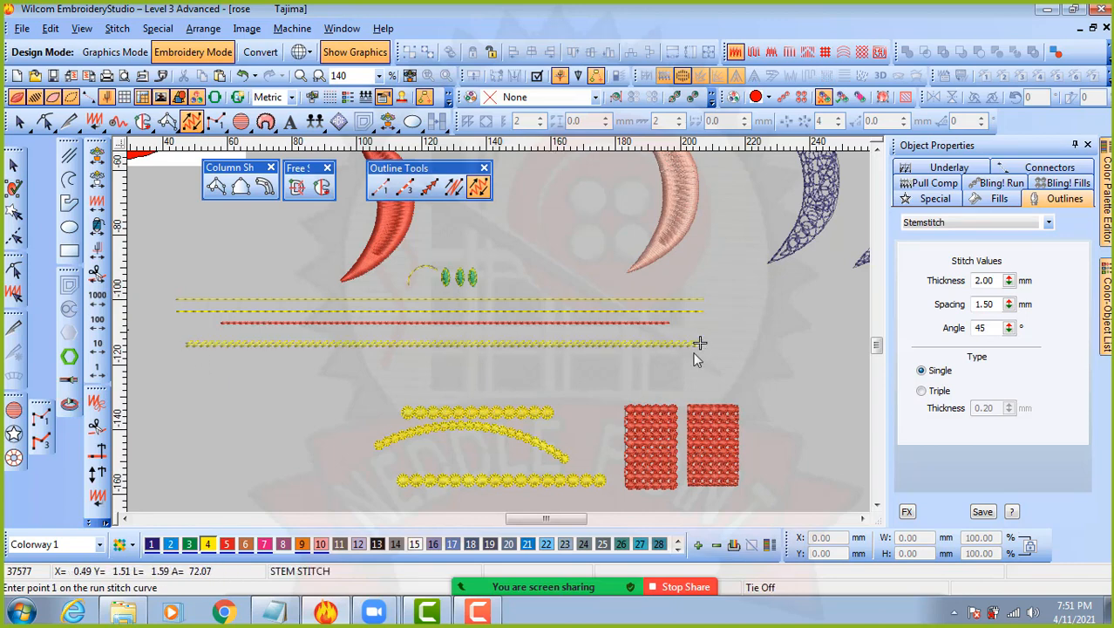
pyautogui.press('Escape')
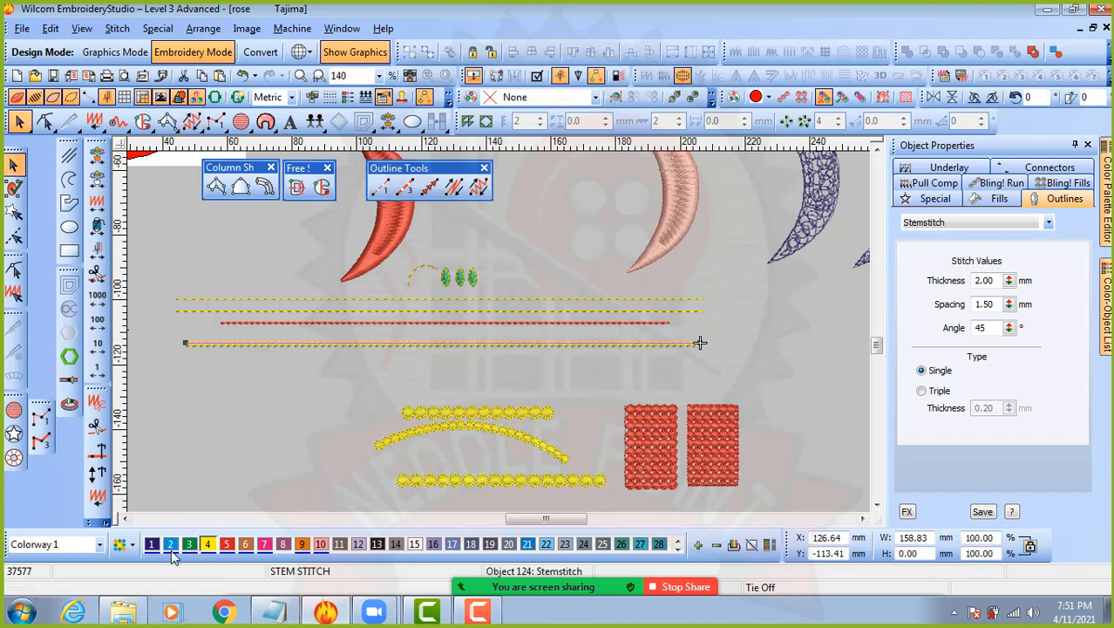
pyautogui.click(171, 545)
pyautogui.scroll(3, 476, 344)
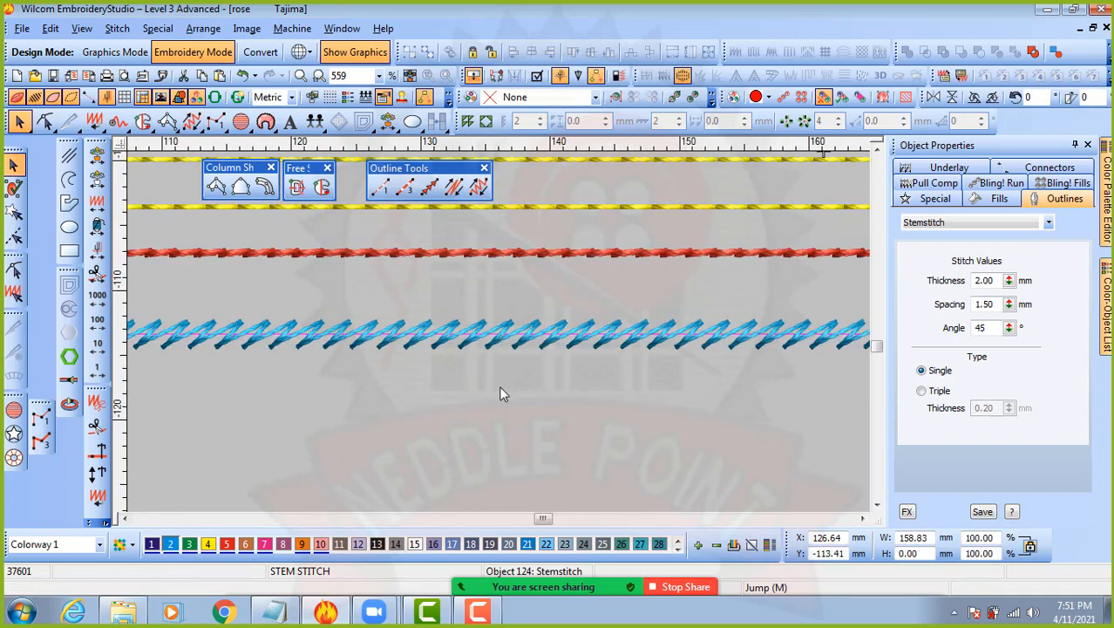
# - Set the blue stemstitch line's Thickness to 3 mm
pyautogui.scroll(-2, 501, 349)
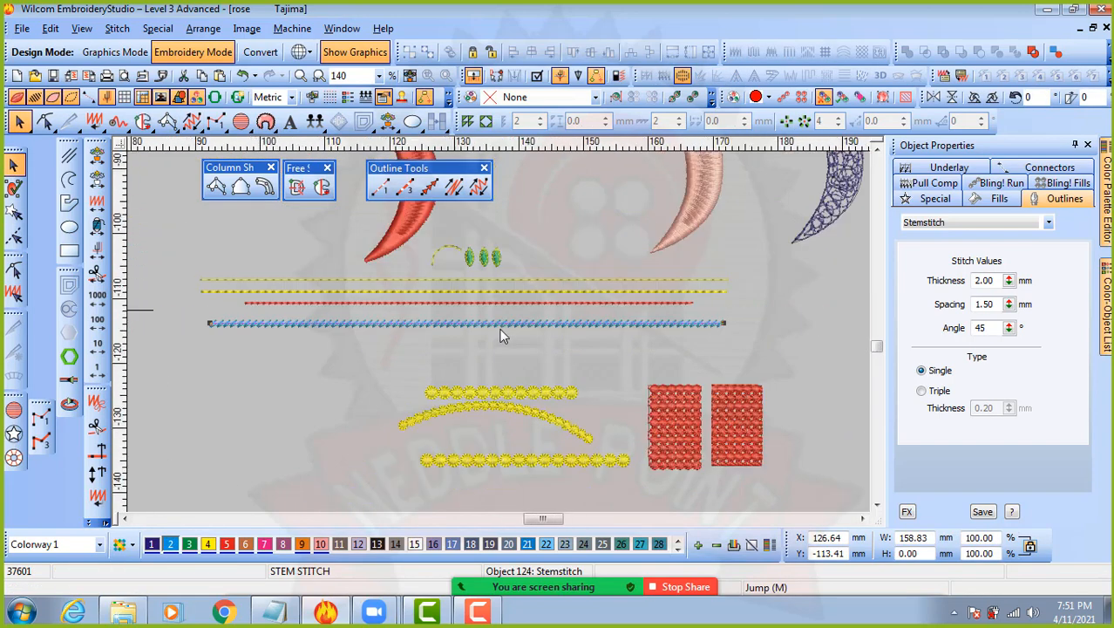
pyautogui.scroll(1, 497, 349)
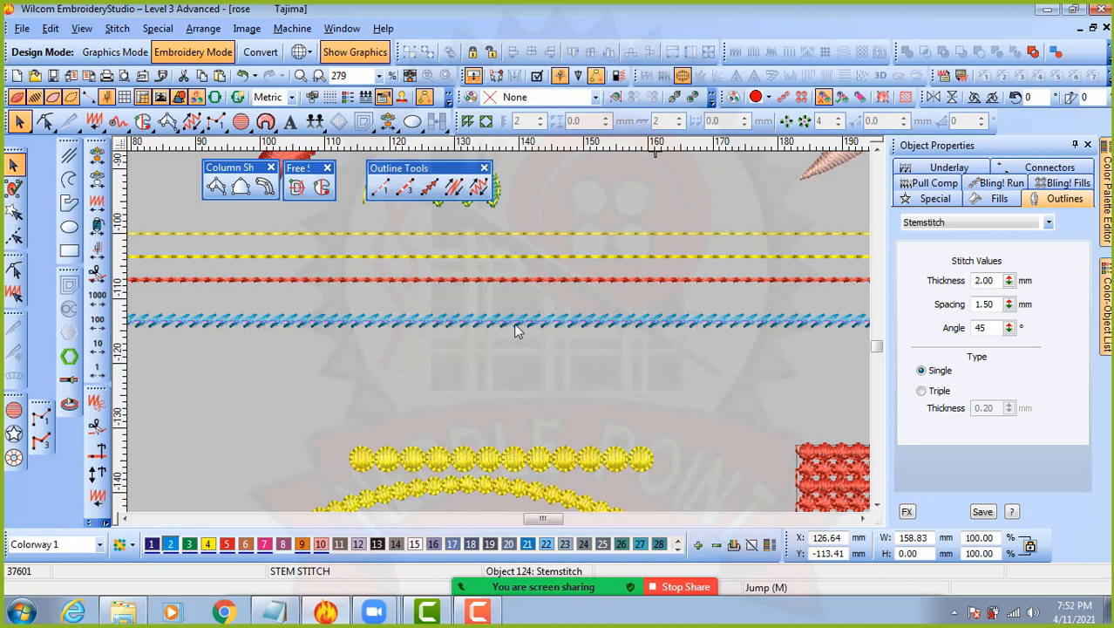
pyautogui.scroll(1, 535, 335)
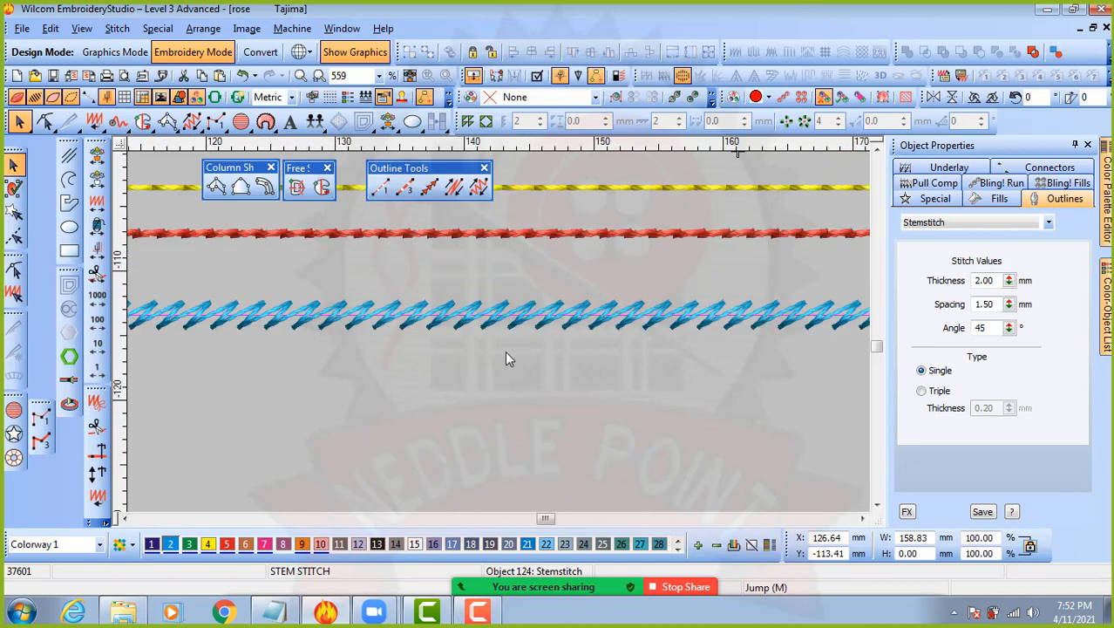
pyautogui.scroll(-3, 511, 350)
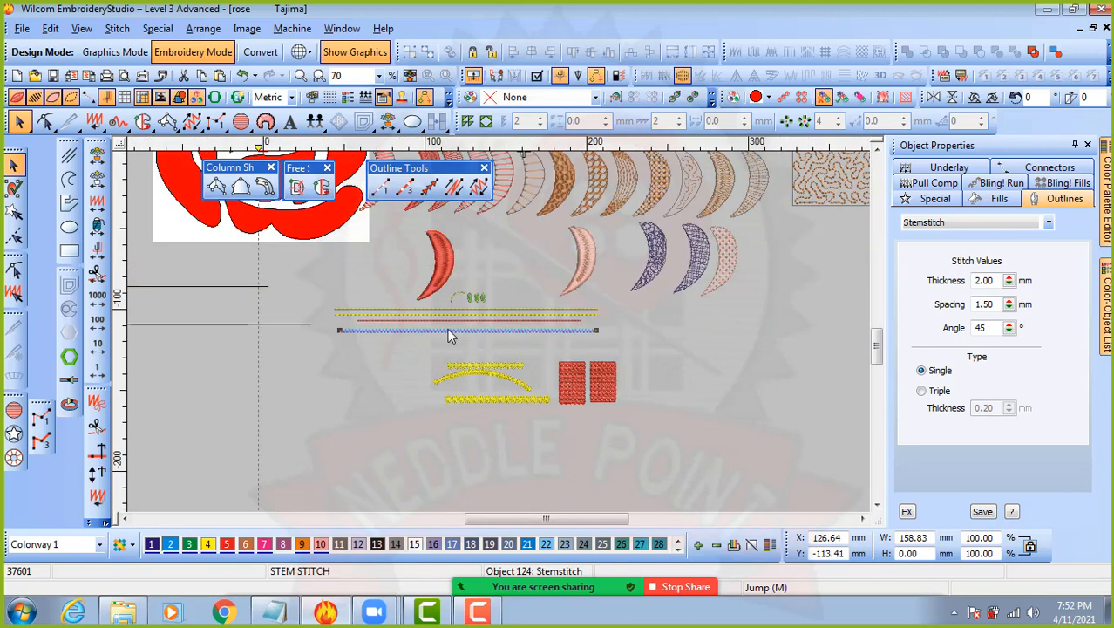
pyautogui.scroll(3, 498, 332)
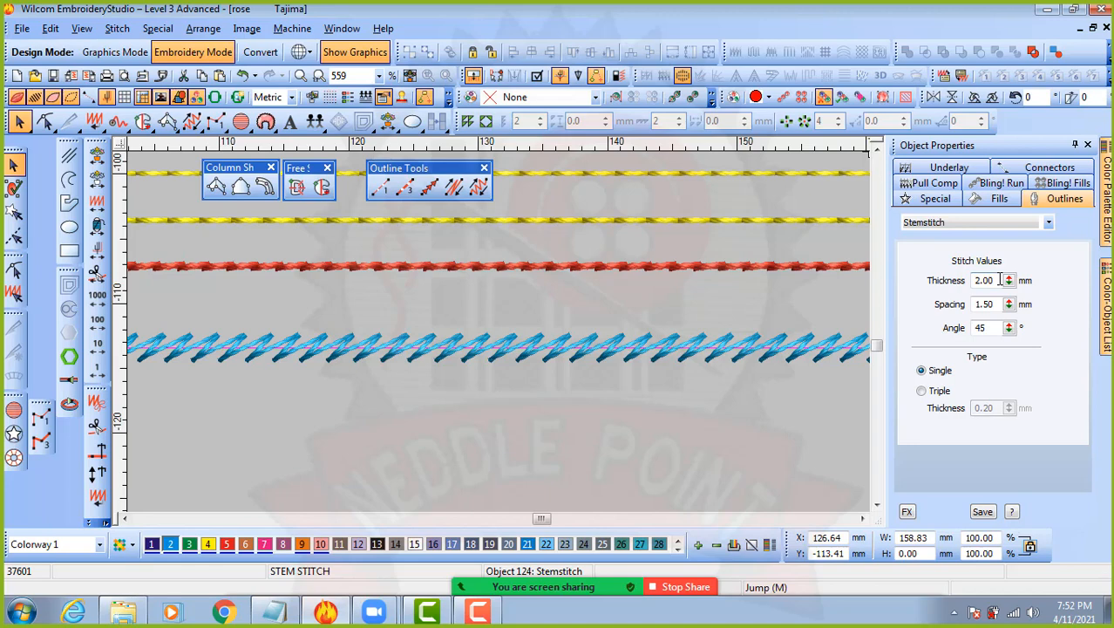
pyautogui.moveTo(1000, 280); pyautogui.dragTo(923, 280)
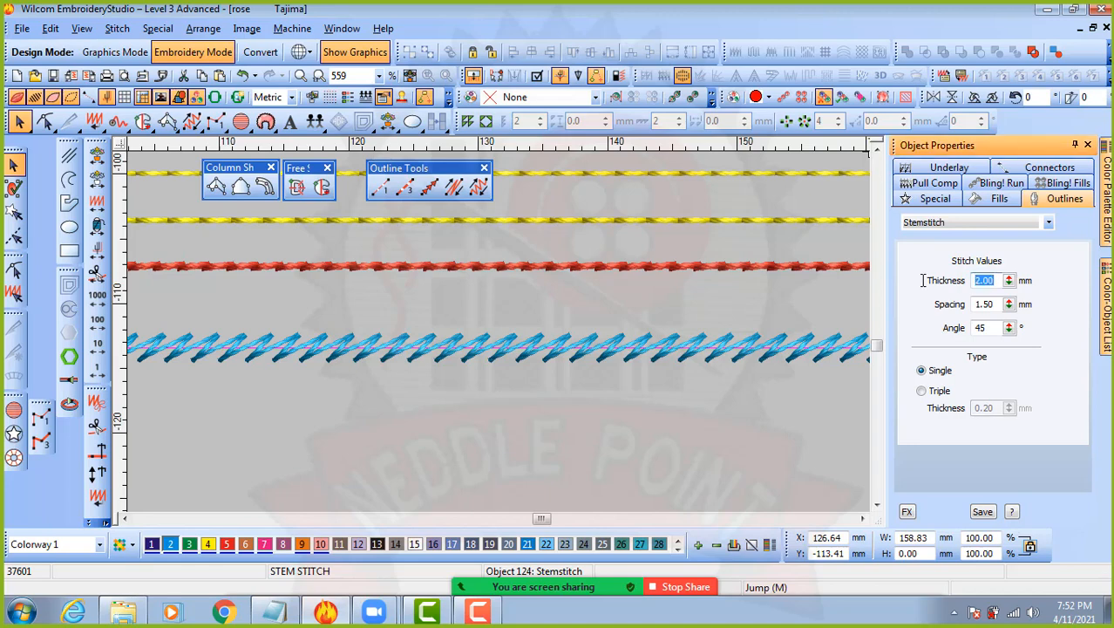
pyautogui.write('3')
pyautogui.press('Return')
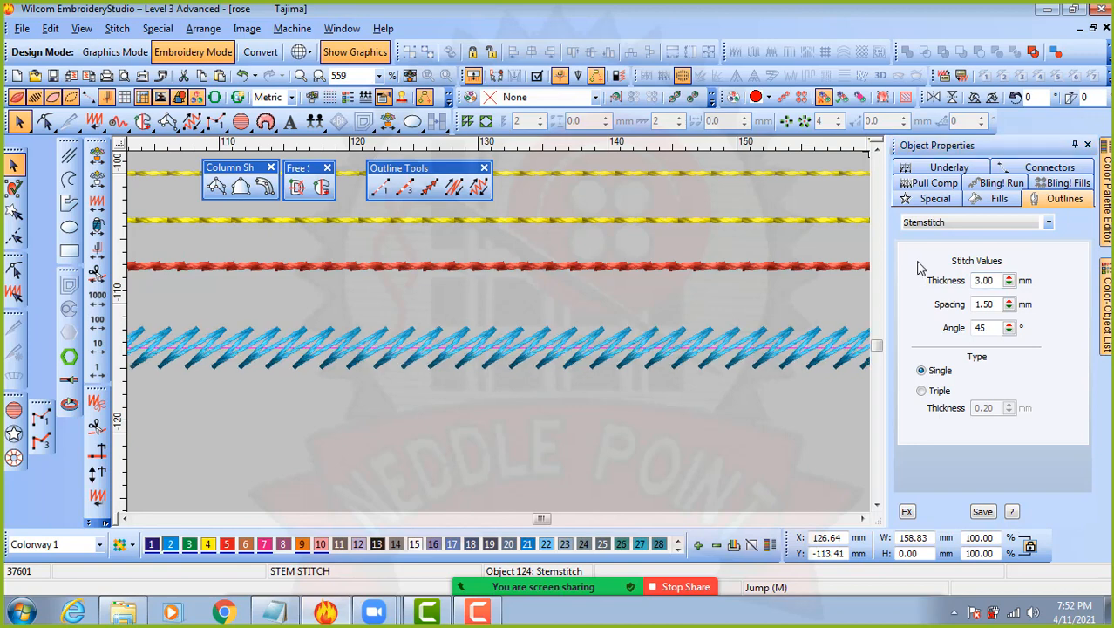
pyautogui.moveTo(1000, 280); pyautogui.dragTo(951, 286)
pyautogui.write('4')
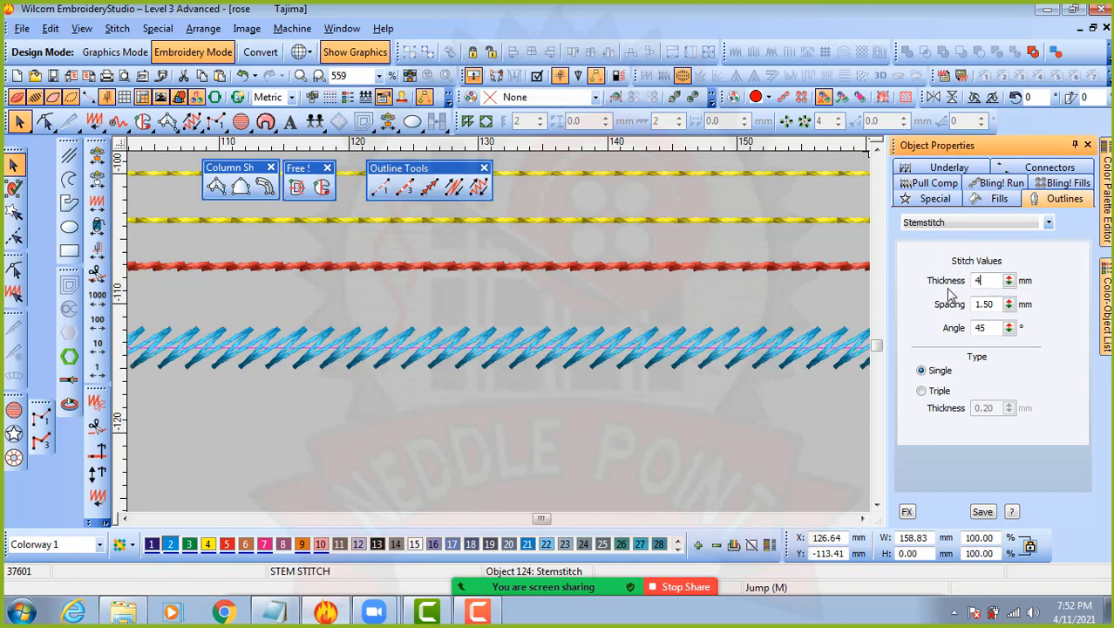
pyautogui.press('Escape')
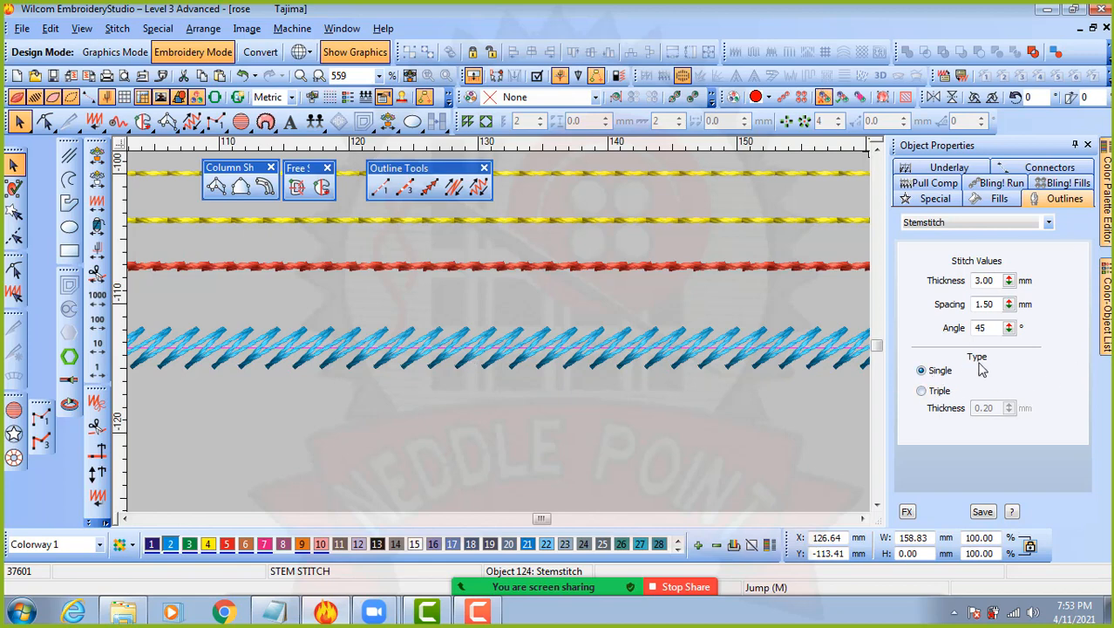
# - Switch the blue stemstitch line's Type to Triple and inspect its stitches up close
pyautogui.click(934, 391)
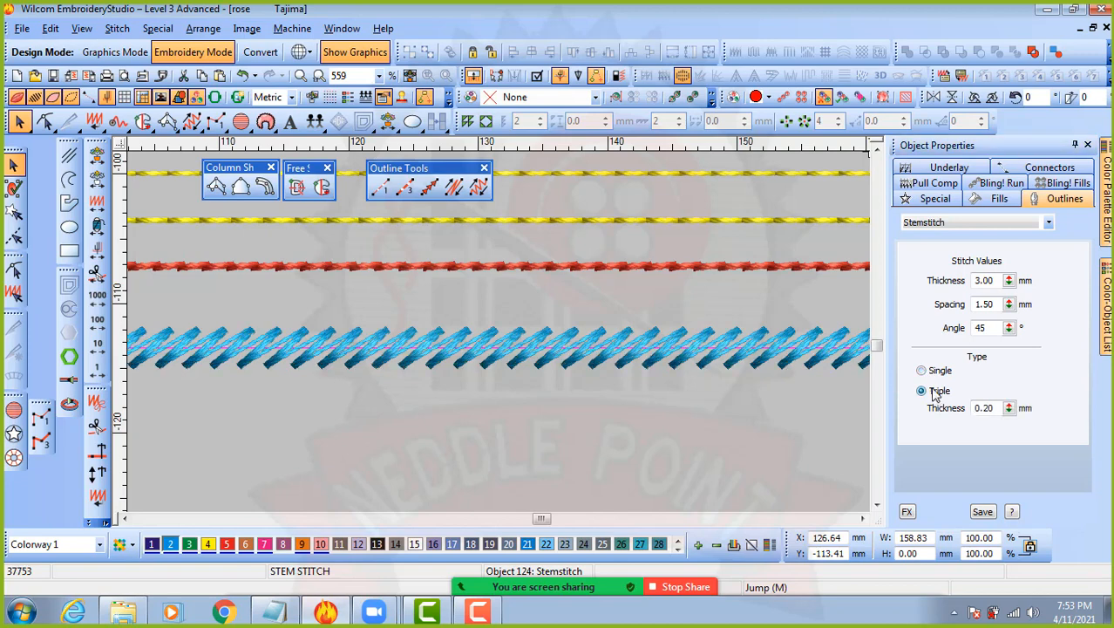
pyautogui.click(586, 413)
pyautogui.scroll(2, 555, 353)
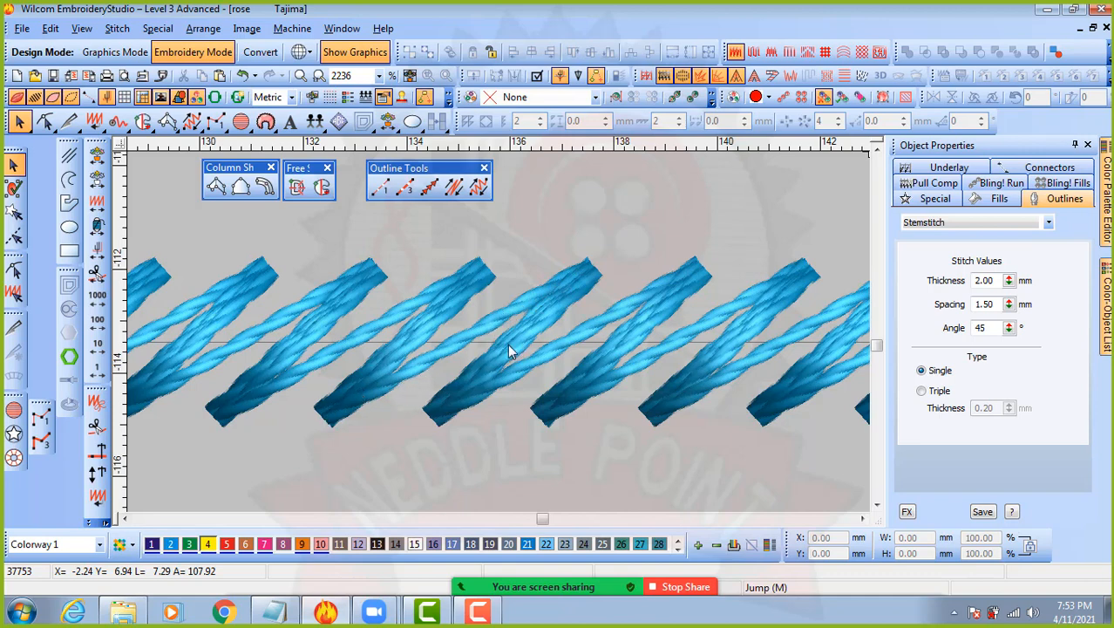
pyautogui.scroll(-4, 515, 322)
pyautogui.scroll(3, 425, 236)
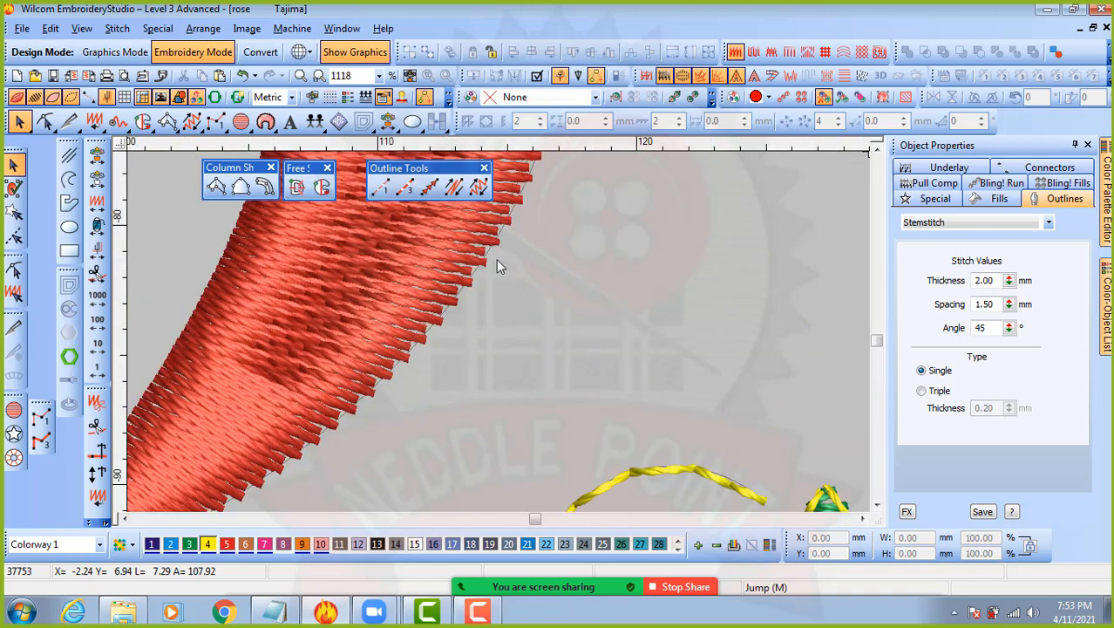
pyautogui.scroll(-3, 505, 241)
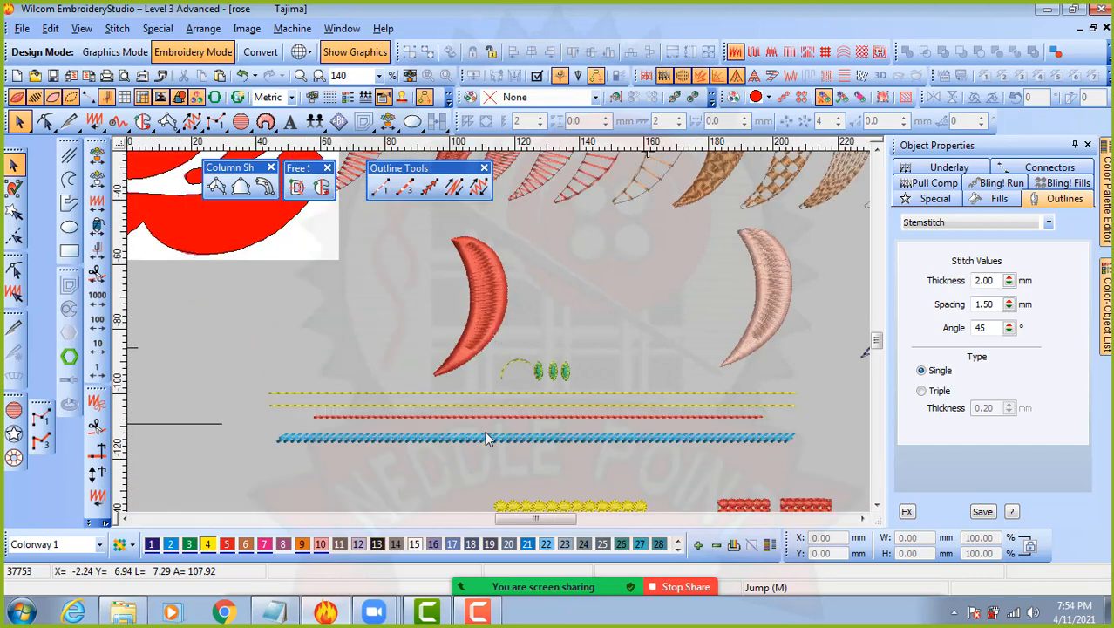
pyautogui.scroll(3, 497, 339)
pyautogui.scroll(-1, 487, 289)
pyautogui.scroll(2, 523, 244)
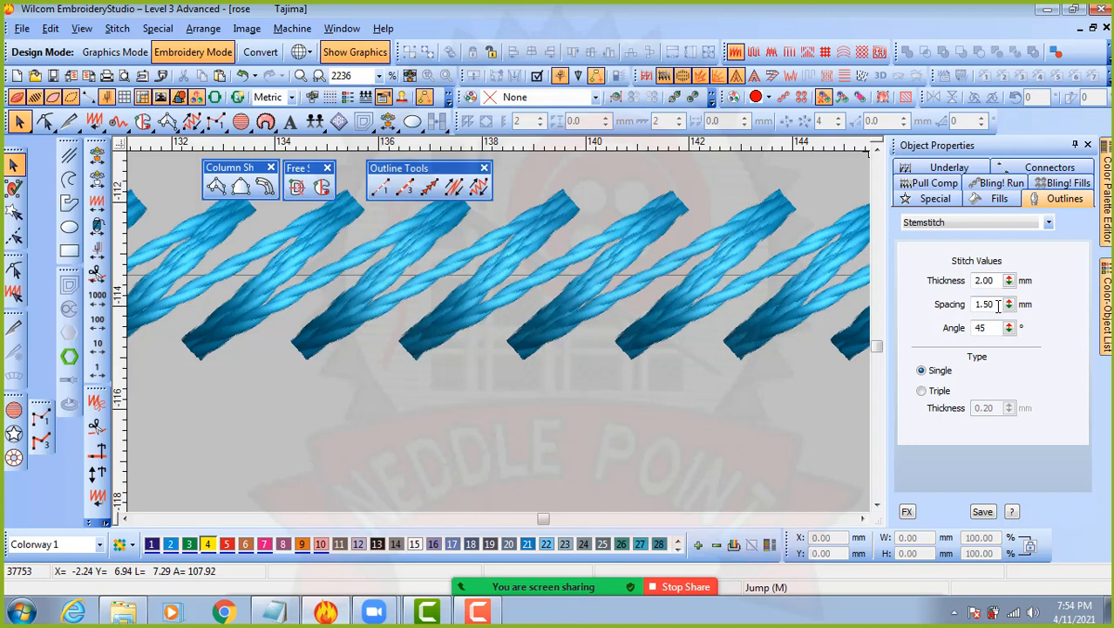
# - Try a Spacing of 0.80 mm on the blue Triple stemstitch line and undo the change
pyautogui.doubleClick(998, 304)
pyautogui.write('0.80')
pyautogui.click(572, 274)
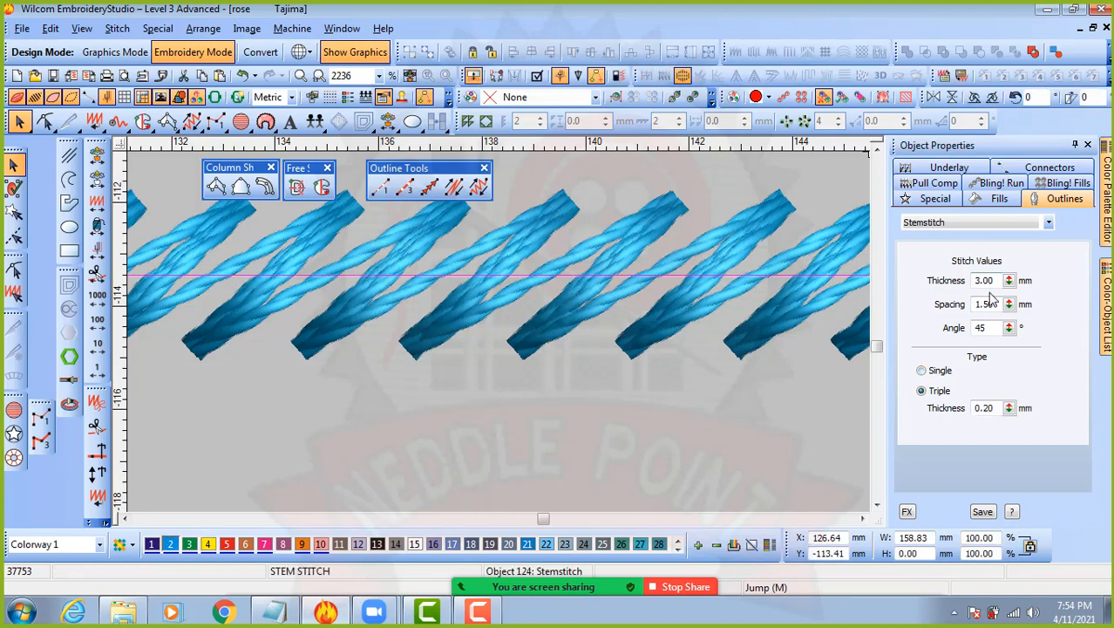
pyautogui.moveTo(995, 304); pyautogui.dragTo(886, 311)
pyautogui.write('.80')
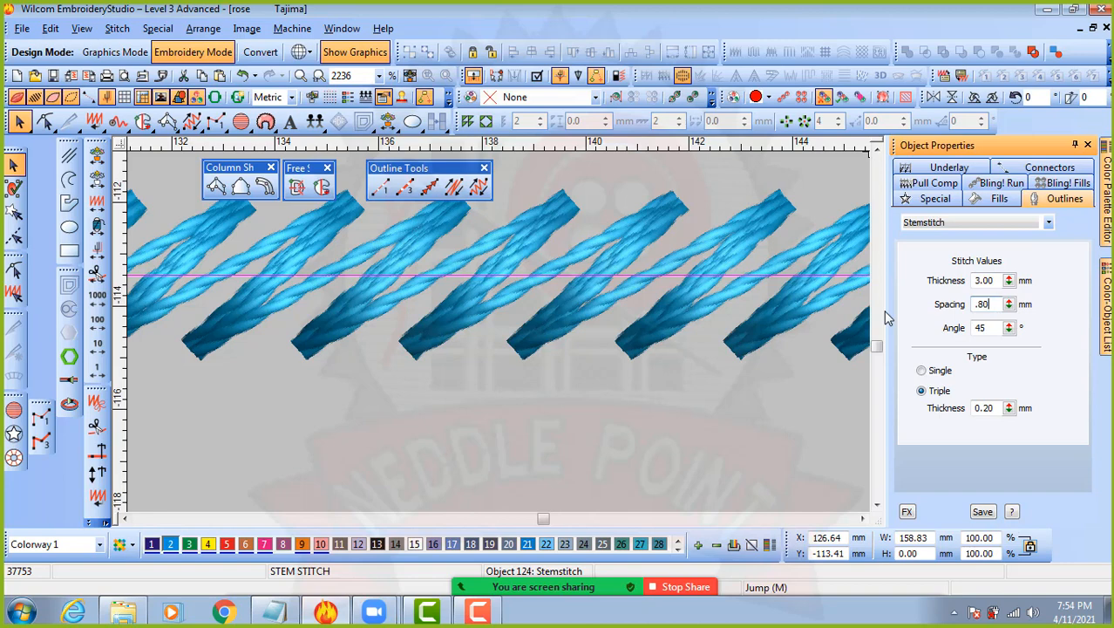
pyautogui.press('Return')
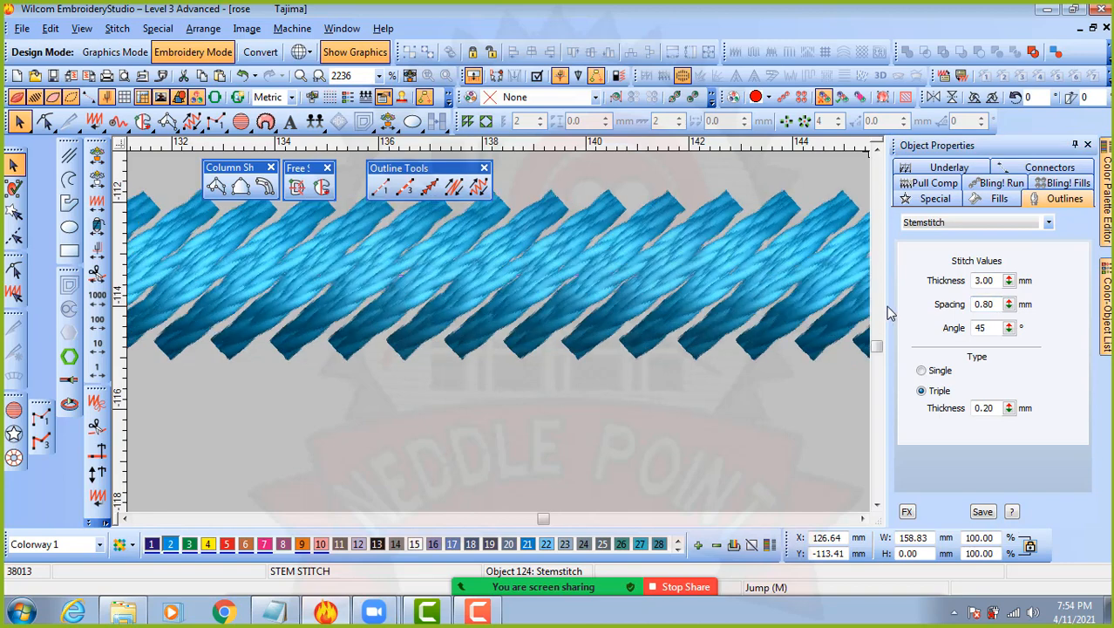
pyautogui.scroll(-1, 581, 261)
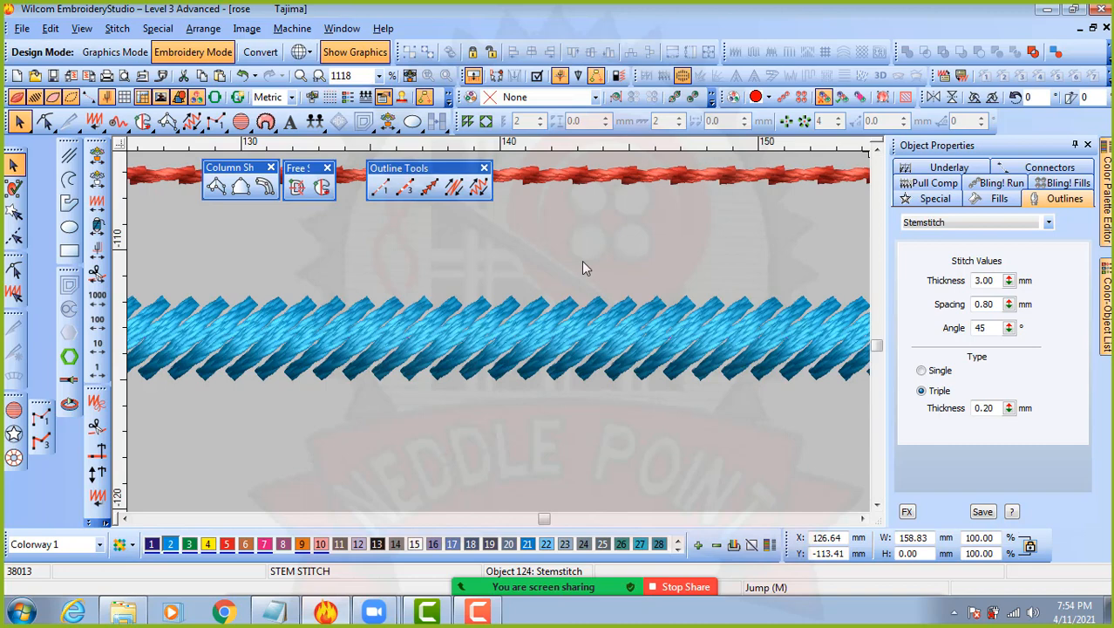
pyautogui.hotkey('ctrl', 'z')
# - Place a copy of the blue stemstitch line about 4 mm below it and set the copy's Spacing to 0.80 mm
pyautogui.moveTo(515, 344); pyautogui.dragTo(520, 452)
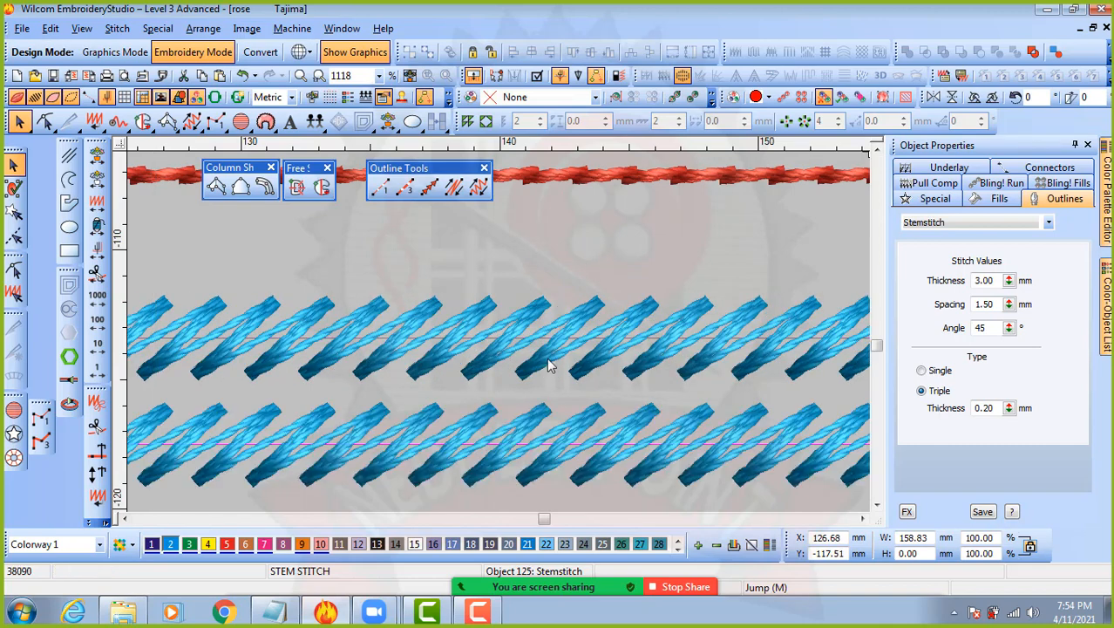
pyautogui.scroll(-1, 550, 359)
pyautogui.scroll(1, 493, 384)
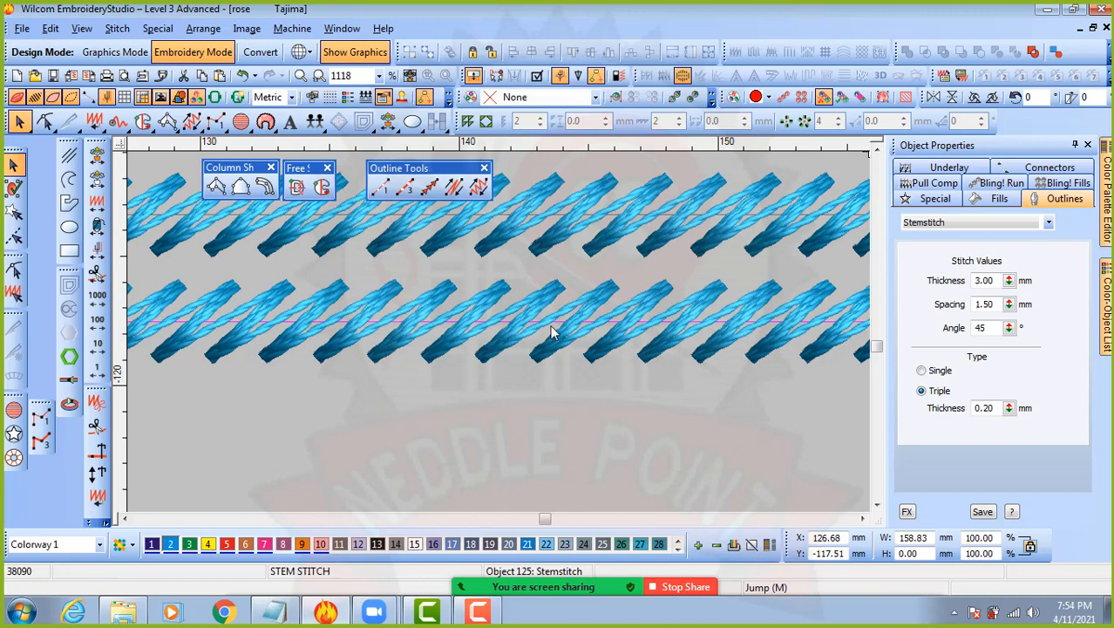
pyautogui.doubleClick(990, 303)
pyautogui.write('.80')
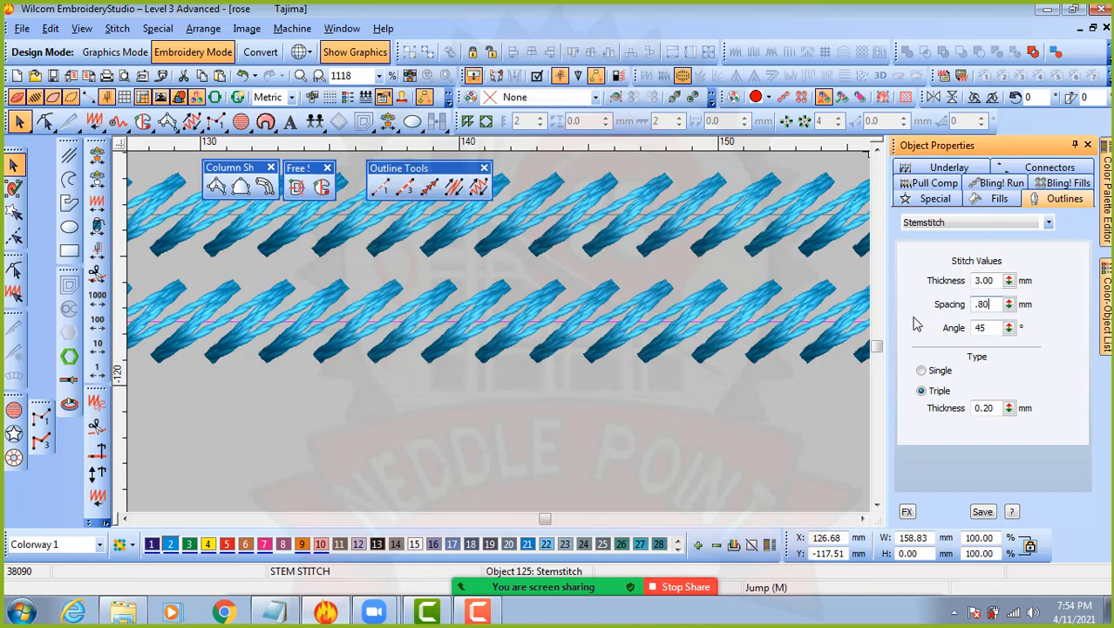
pyautogui.press('Return')
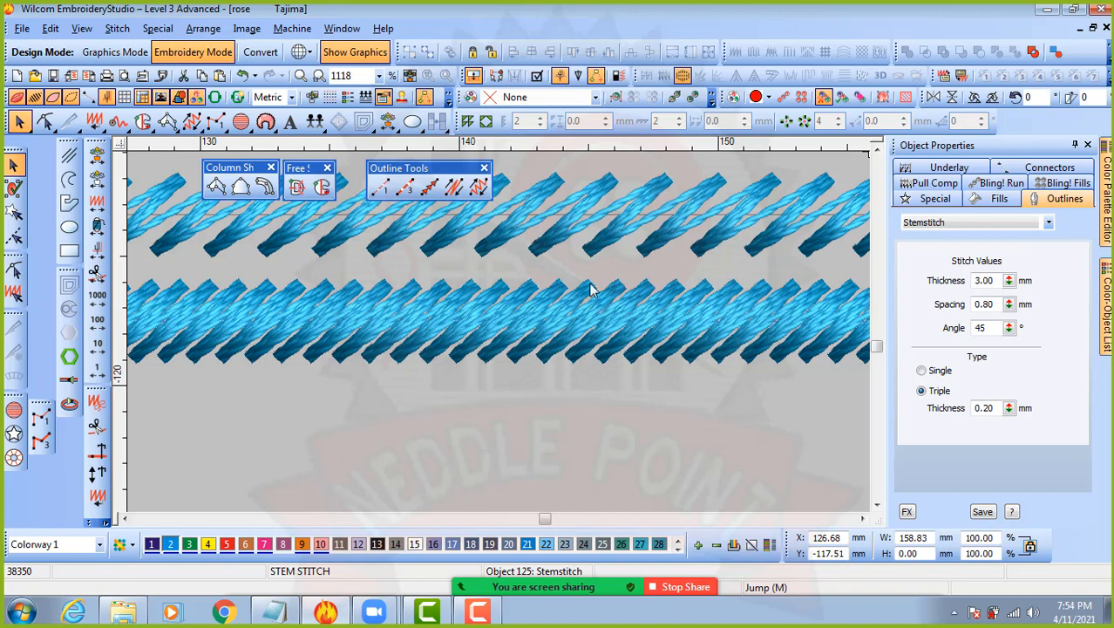
# - Place a copy of the original blue stemstitch line about 4 mm above it and set that copy's Type to Single
pyautogui.scroll(-1, 590, 284)
pyautogui.moveTo(501, 300); pyautogui.dragTo(513, 252)
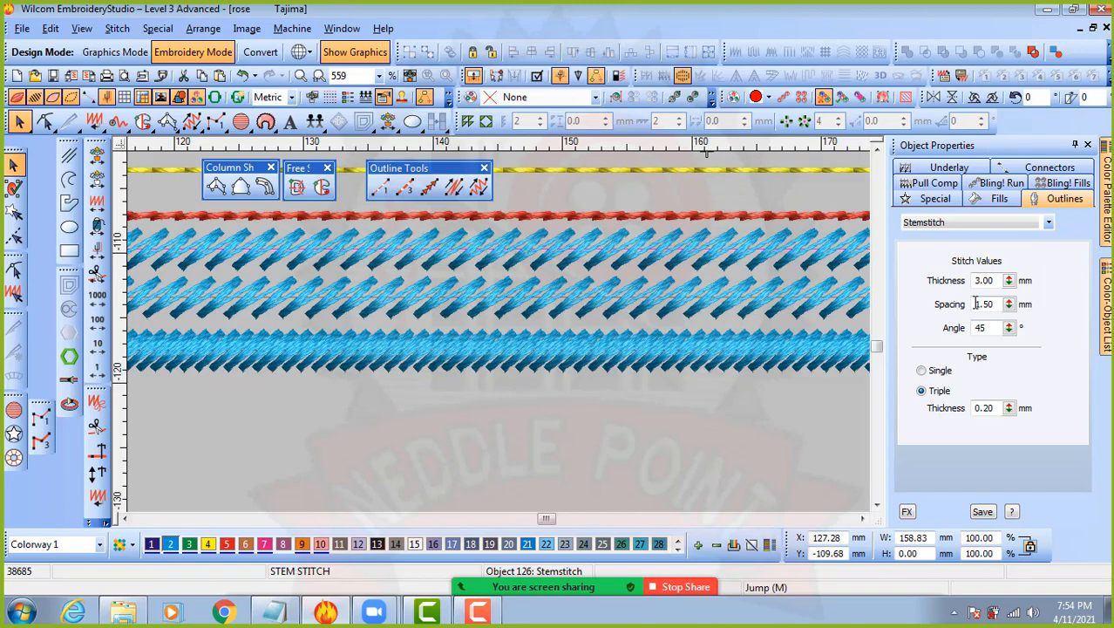
pyautogui.click(947, 373)
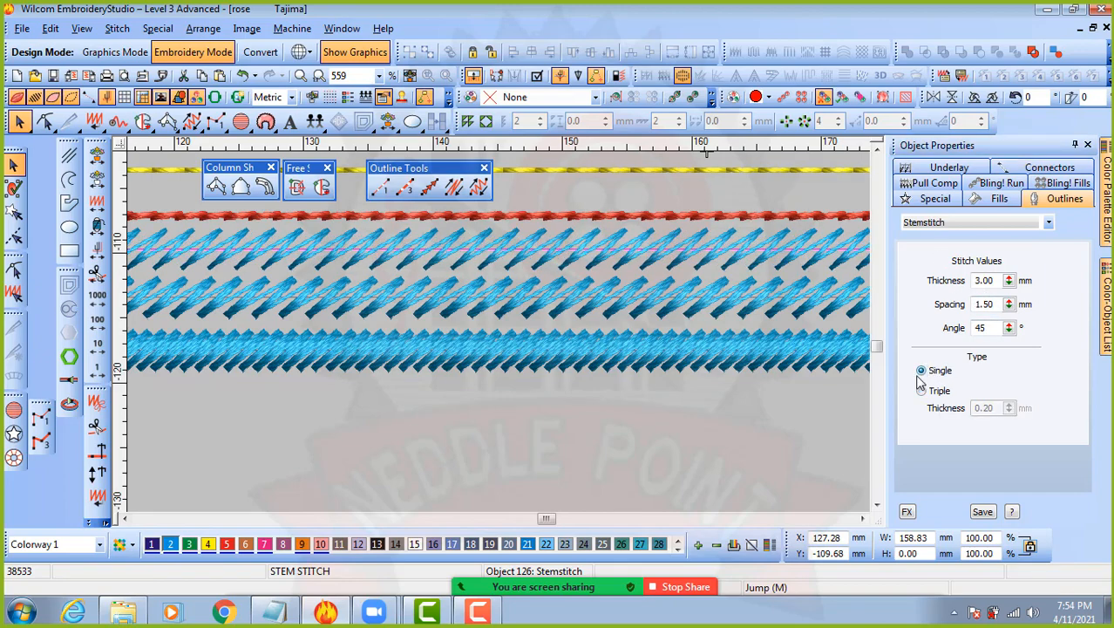
pyautogui.click(625, 440)
# - Spread the blue stemstitch lines apart by moving the dense bottom line down about 4 mm and the middle one about 2 mm
pyautogui.scroll(-2, 507, 329)
pyautogui.click(480, 335)
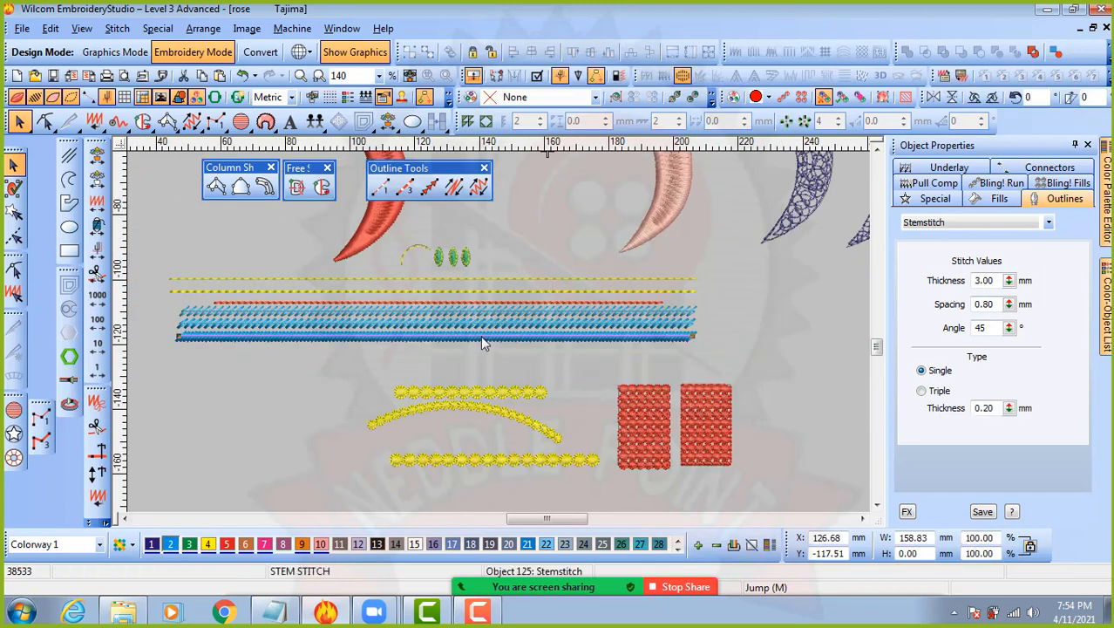
pyautogui.keyDown('ctrl'); pyautogui.click(477, 321); pyautogui.keyUp('ctrl')
pyautogui.moveTo(477, 320); pyautogui.dragTo(478, 329)
pyautogui.click(554, 370)
pyautogui.click(531, 336)
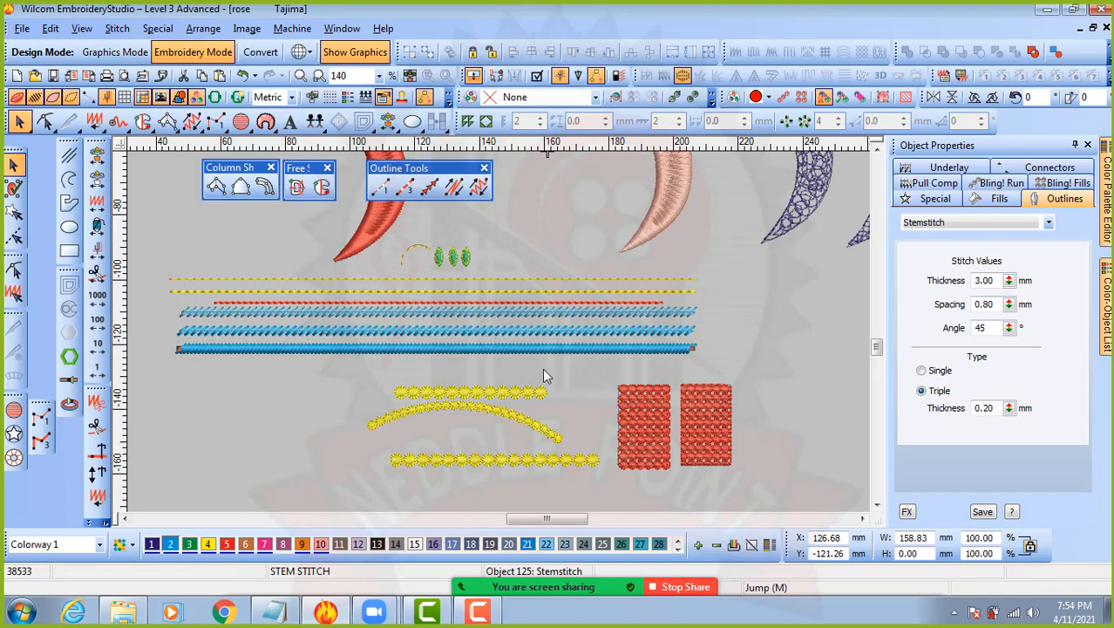
pyautogui.click(479, 364)
# - Set the Spacing of the topmost blue Single stemstitch line to 0.60 mm
pyautogui.scroll(2, 479, 364)
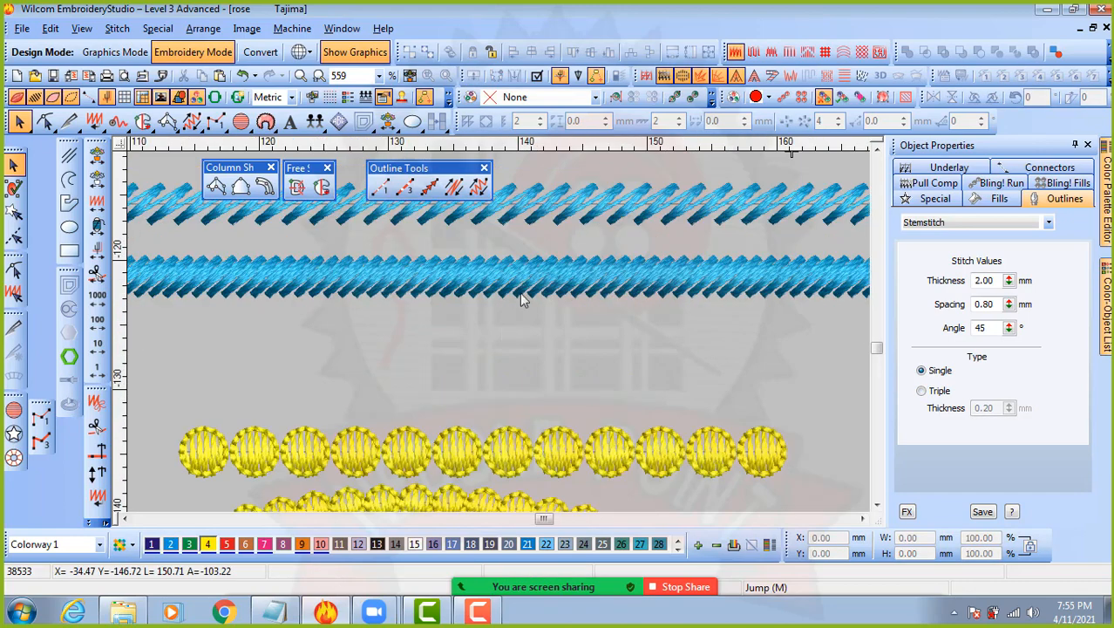
pyautogui.scroll(1, 519, 292)
pyautogui.scroll(-1, 513, 314)
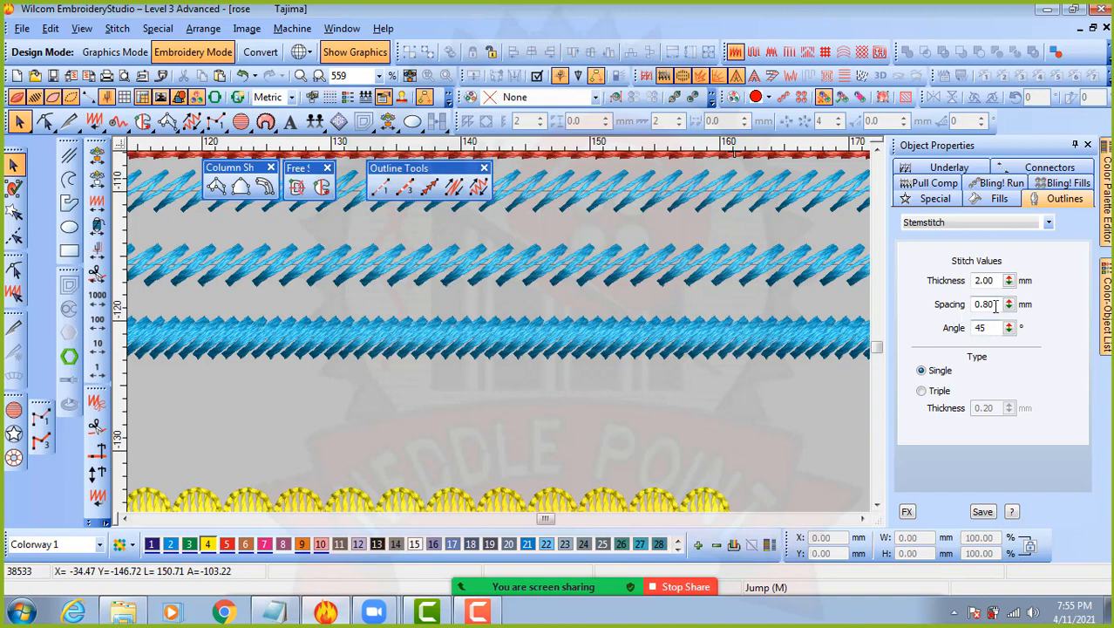
pyautogui.click(720, 194)
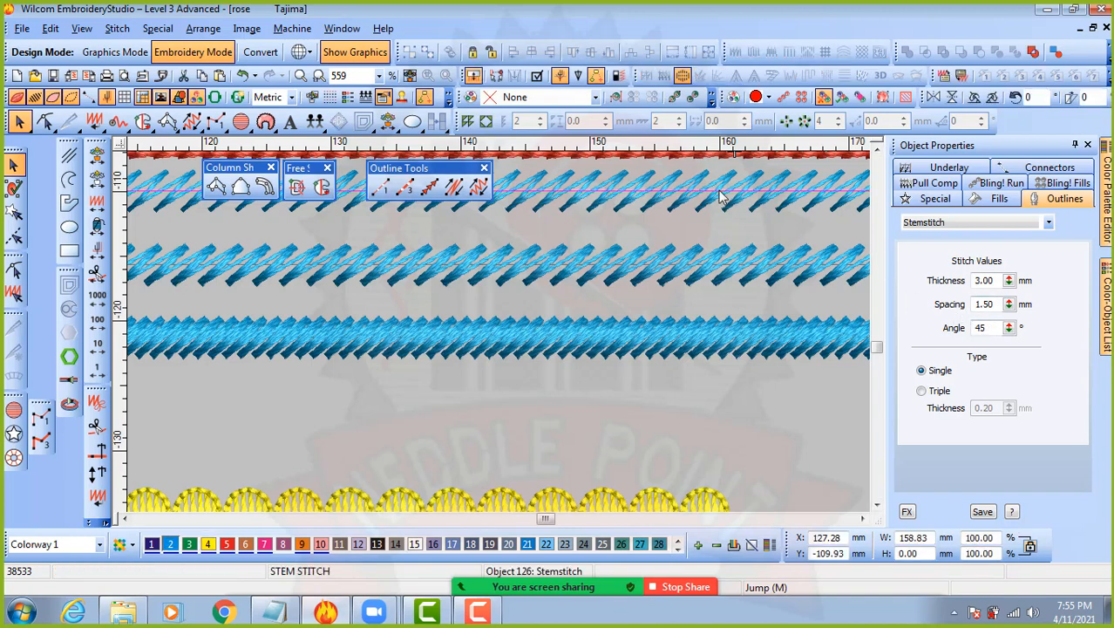
pyautogui.doubleClick(994, 304)
pyautogui.write('0.6')
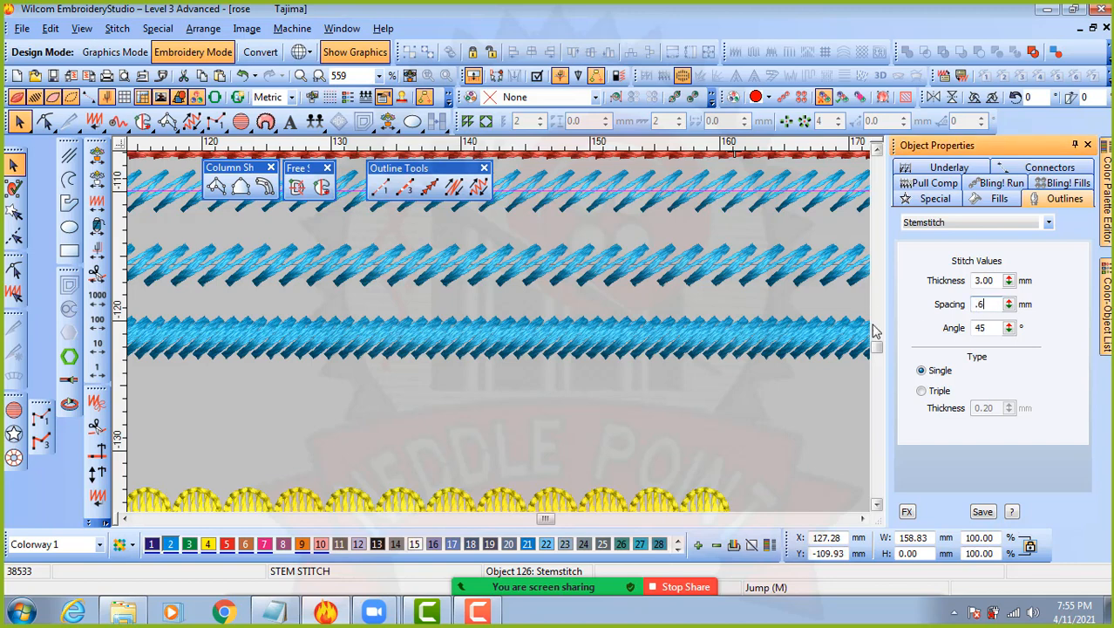
pyautogui.press('Return')
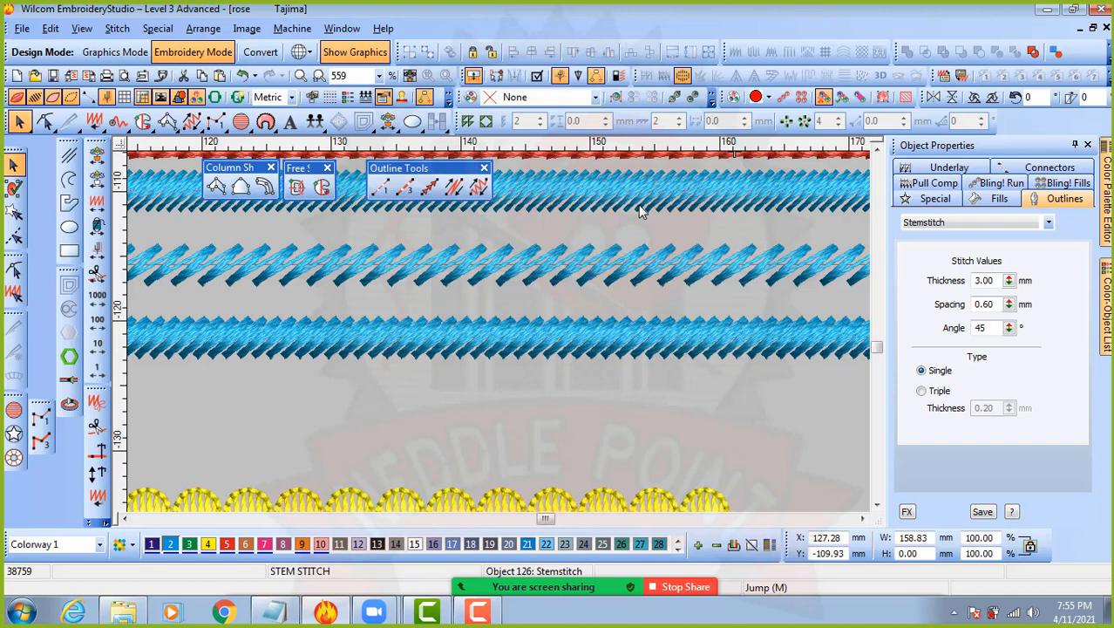
# - Move all three blue stemstitch lines down together about 1.6 mm, away from the red backstitch line
pyautogui.click(580, 345)
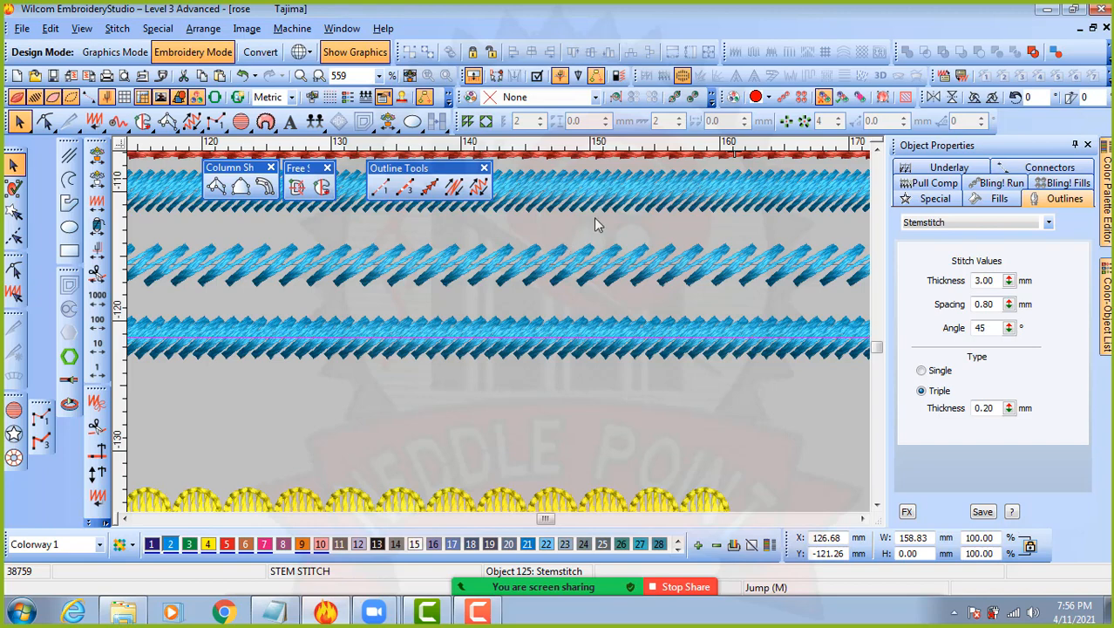
pyautogui.scroll(-1, 596, 218)
pyautogui.click(477, 322)
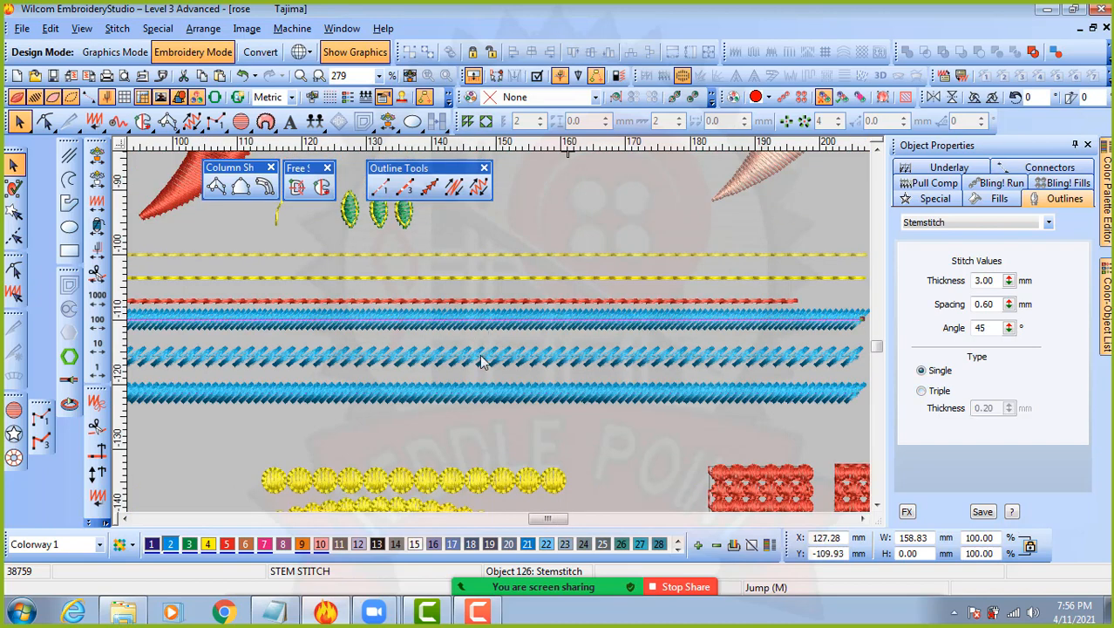
pyautogui.keyDown('ctrl'); pyautogui.click(480, 354); pyautogui.keyUp('ctrl')
pyautogui.keyDown('ctrl'); pyautogui.click(479, 390); pyautogui.keyUp('ctrl')
pyautogui.moveTo(479, 389); pyautogui.dragTo(480, 400)
pyautogui.click(620, 452)
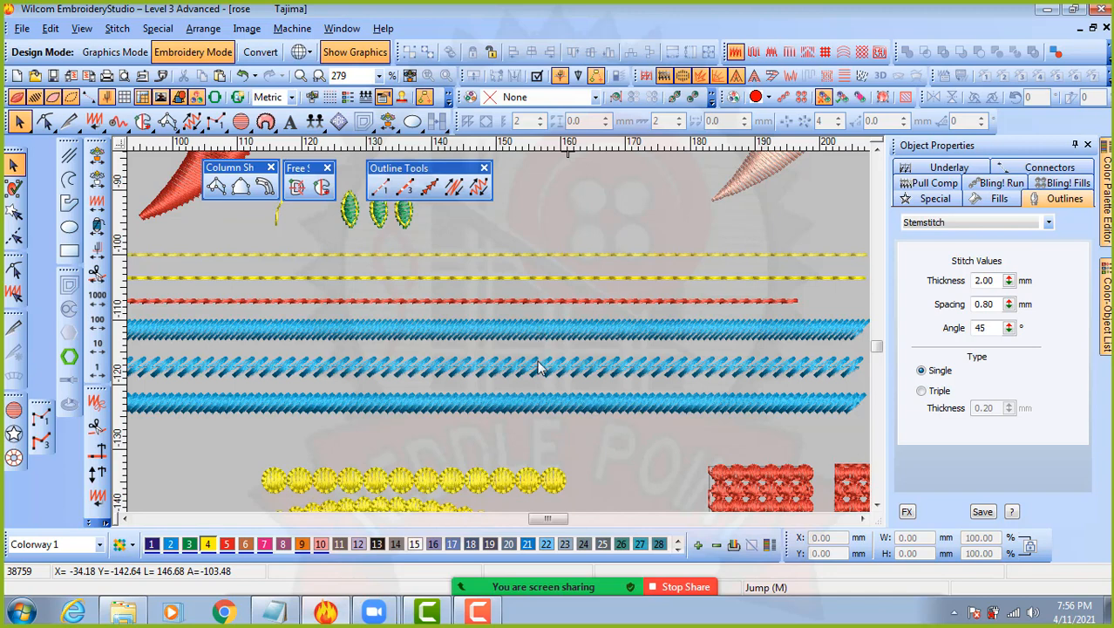
# - Set the lowest blue stemstitch line's Angle to 15°
pyautogui.scroll(-1, 575, 403)
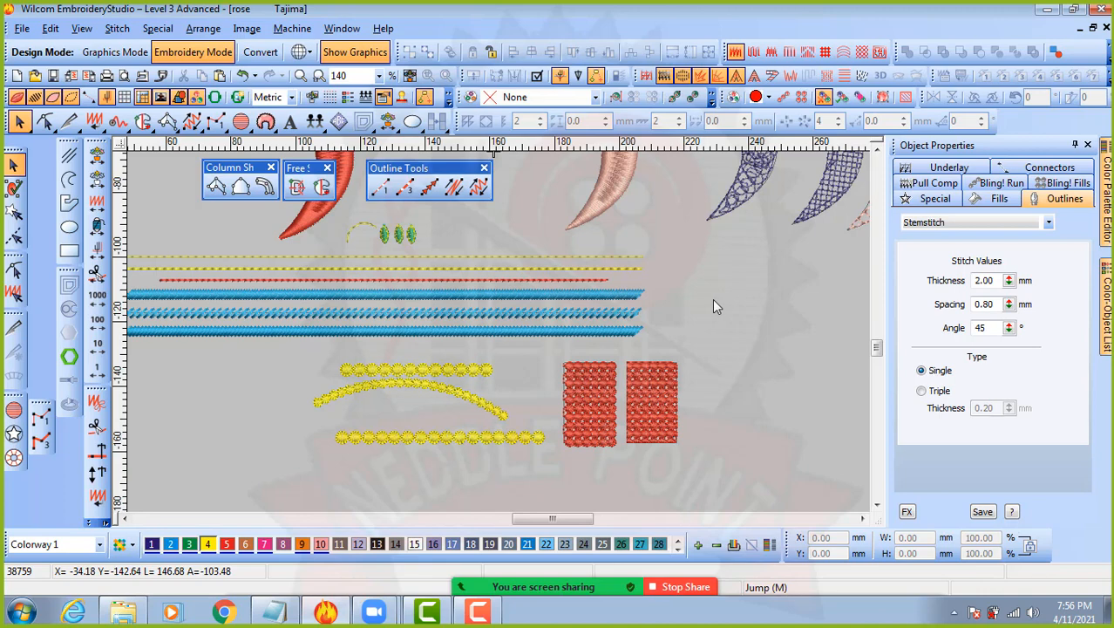
pyautogui.scroll(2, 467, 329)
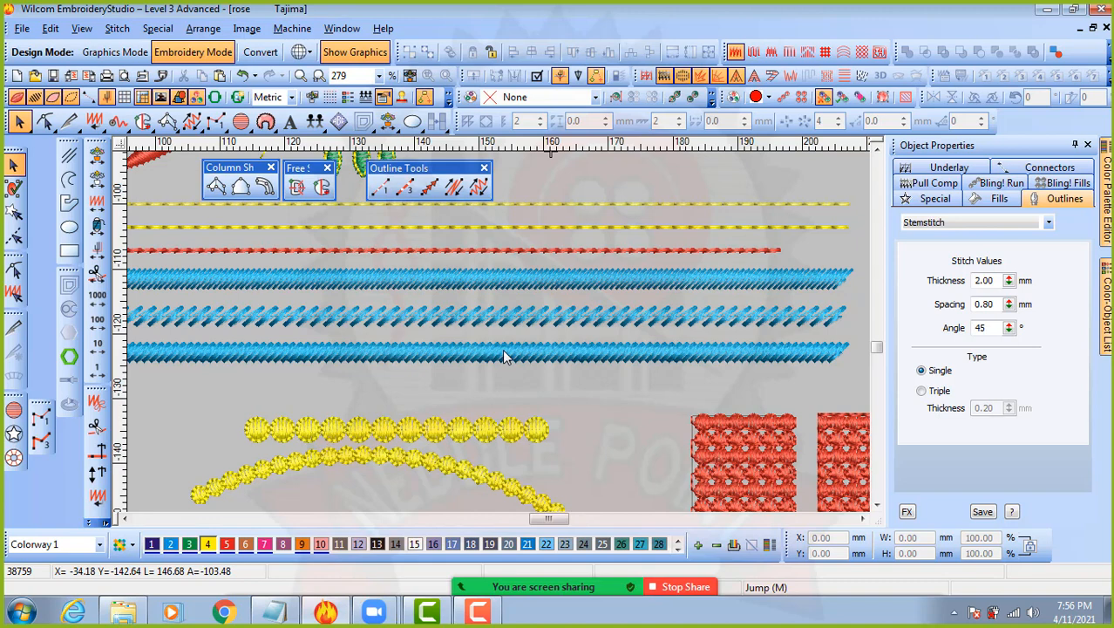
pyautogui.click(527, 360)
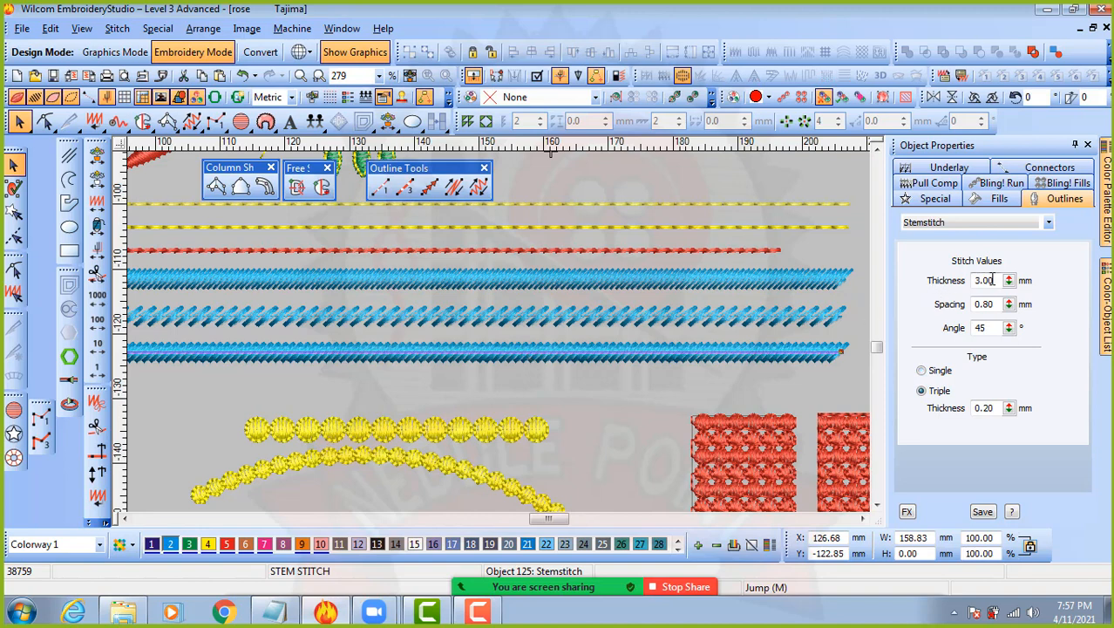
pyautogui.moveTo(991, 280); pyautogui.dragTo(942, 278)
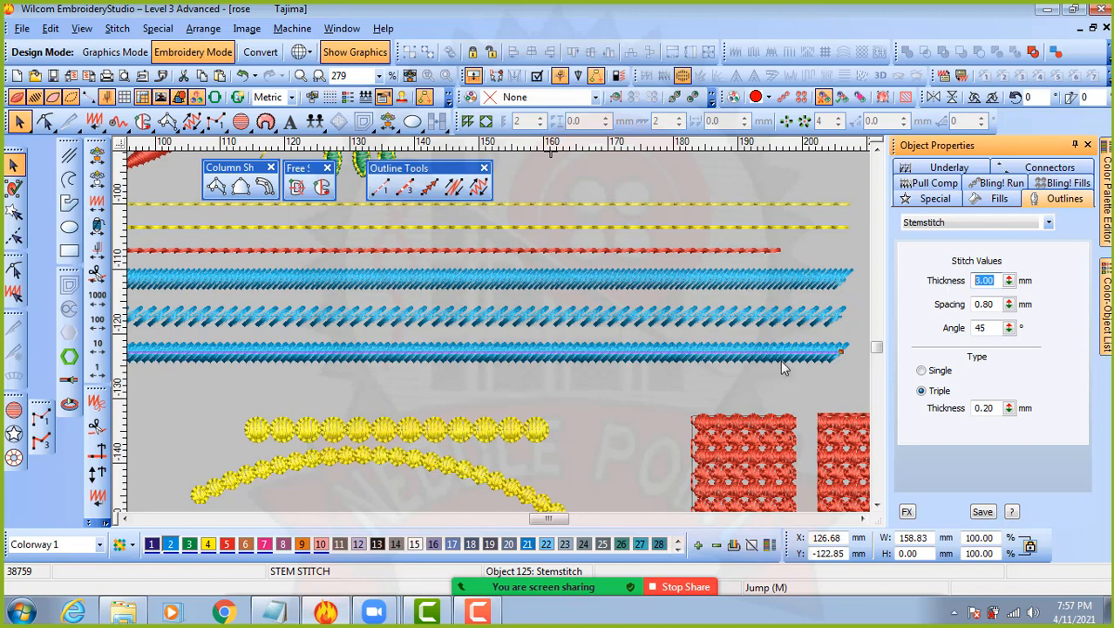
pyautogui.doubleClick(984, 328)
pyautogui.press('BackSpace')
pyautogui.write('15')
pyautogui.press('Return')
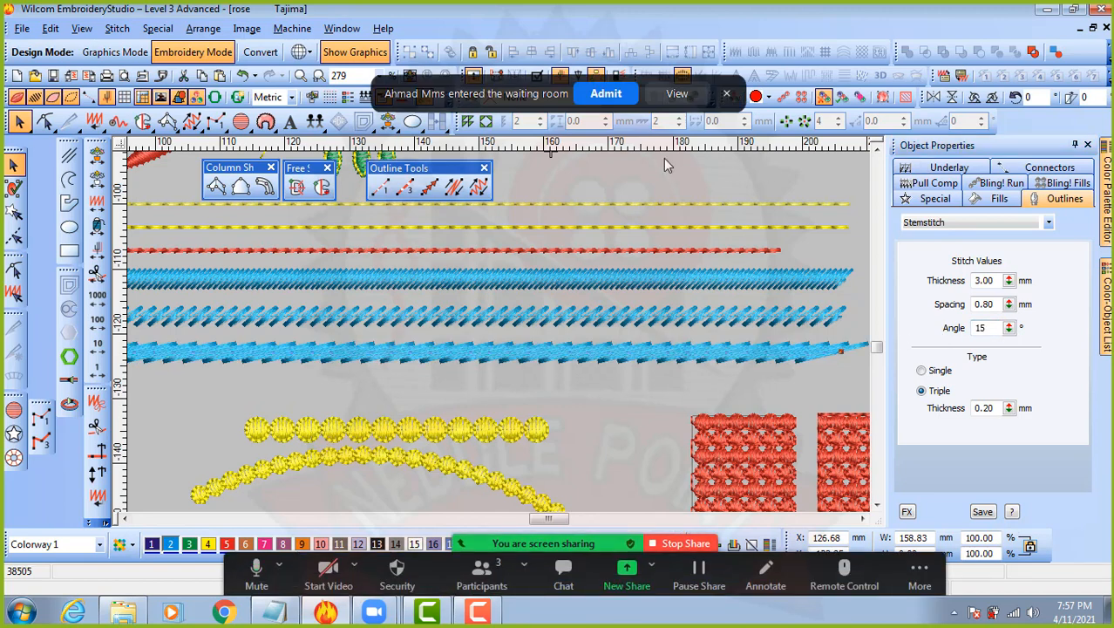
# - Admit the participant waiting to join the Zoom meeting
pyautogui.click(613, 94)
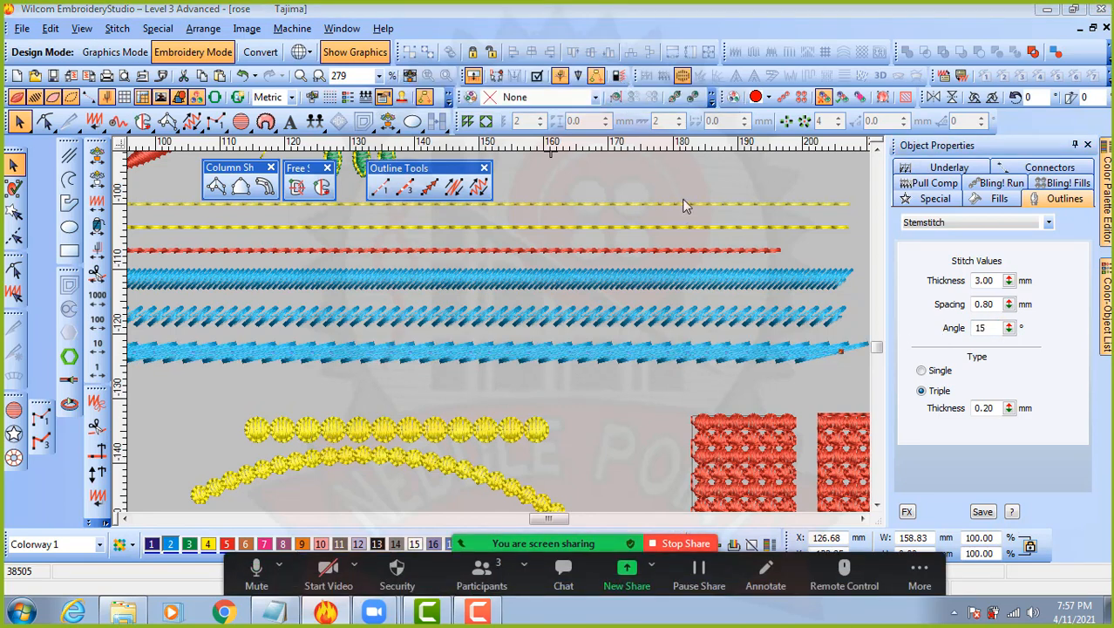
# - Set the lowest blue stemstitch line's Angle to 90° and deselect it
pyautogui.doubleClick(986, 328)
pyautogui.moveTo(1013, 332); pyautogui.dragTo(939, 337)
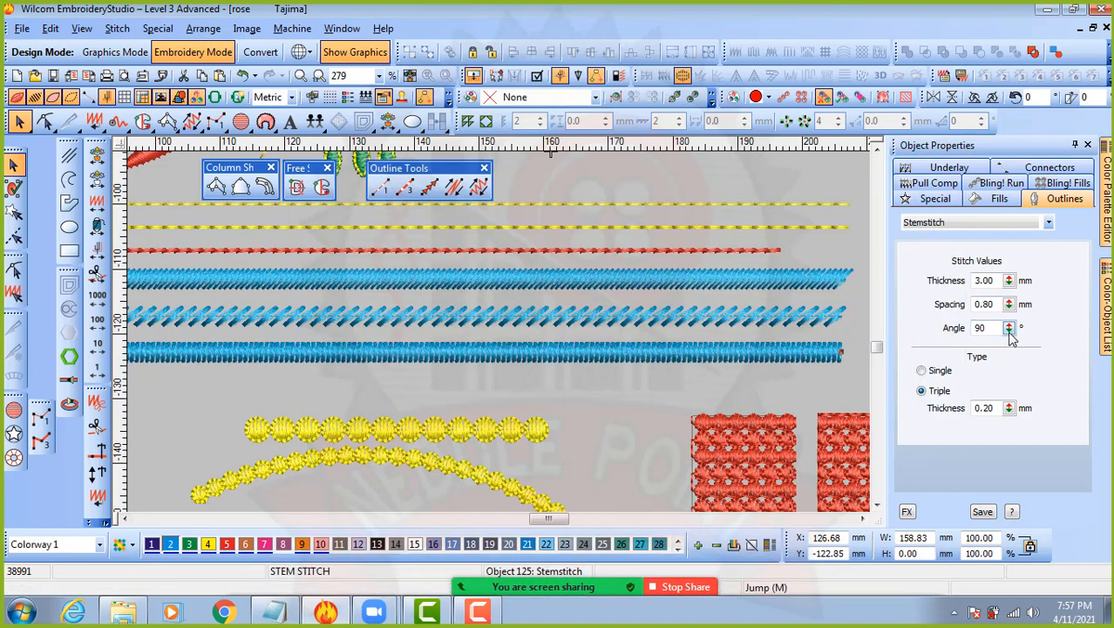
pyautogui.click(645, 384)
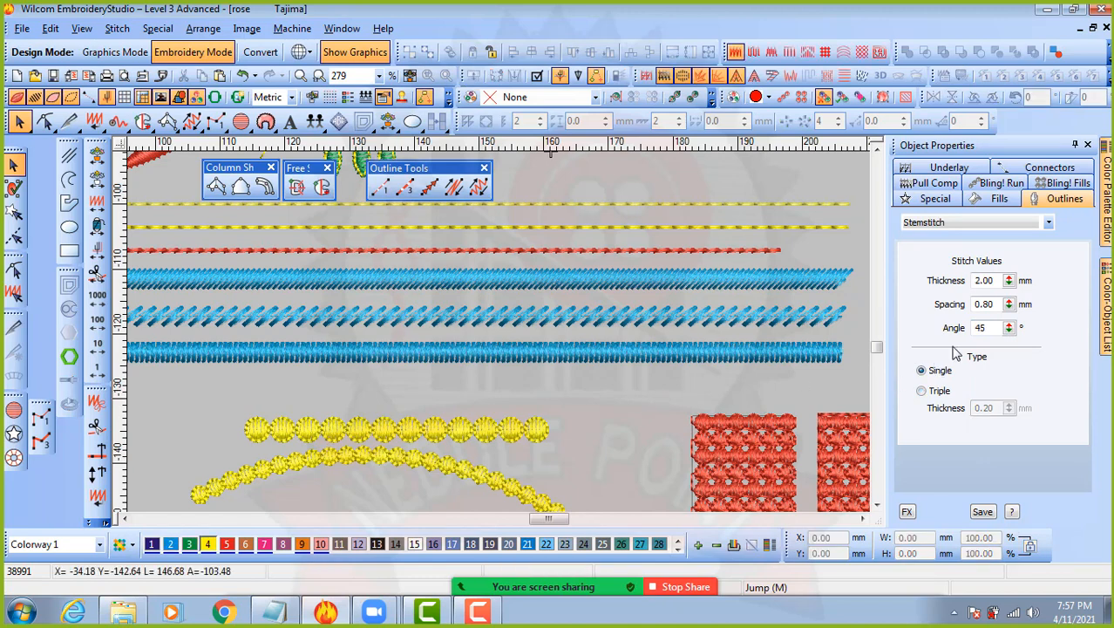
pyautogui.moveTo(996, 304); pyautogui.dragTo(966, 307)
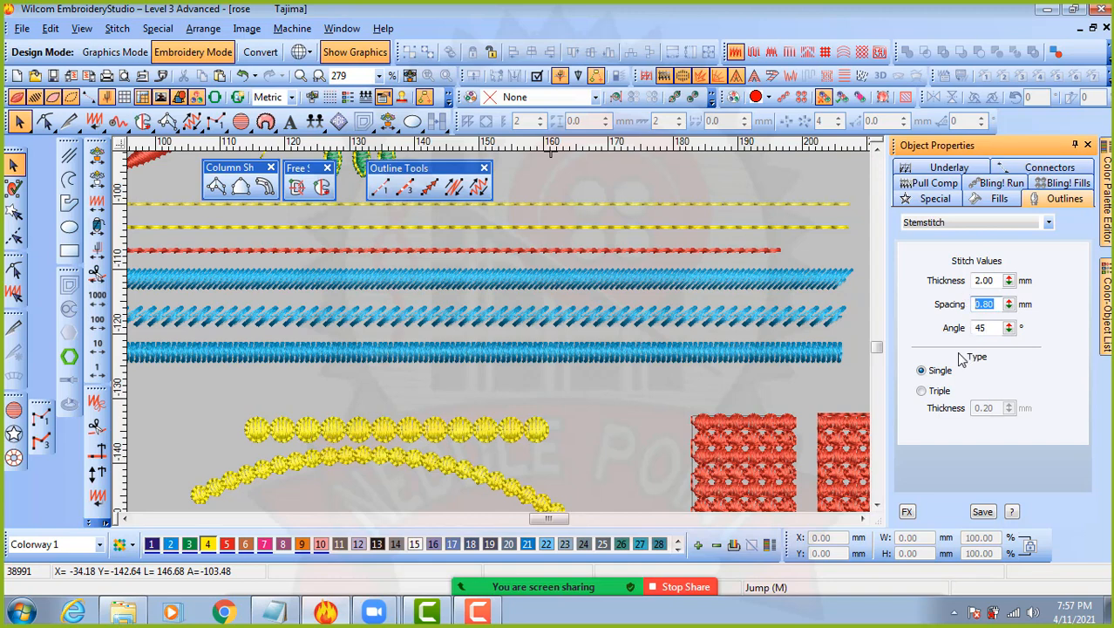
pyautogui.click(993, 280)
pyautogui.moveTo(994, 280); pyautogui.dragTo(969, 281)
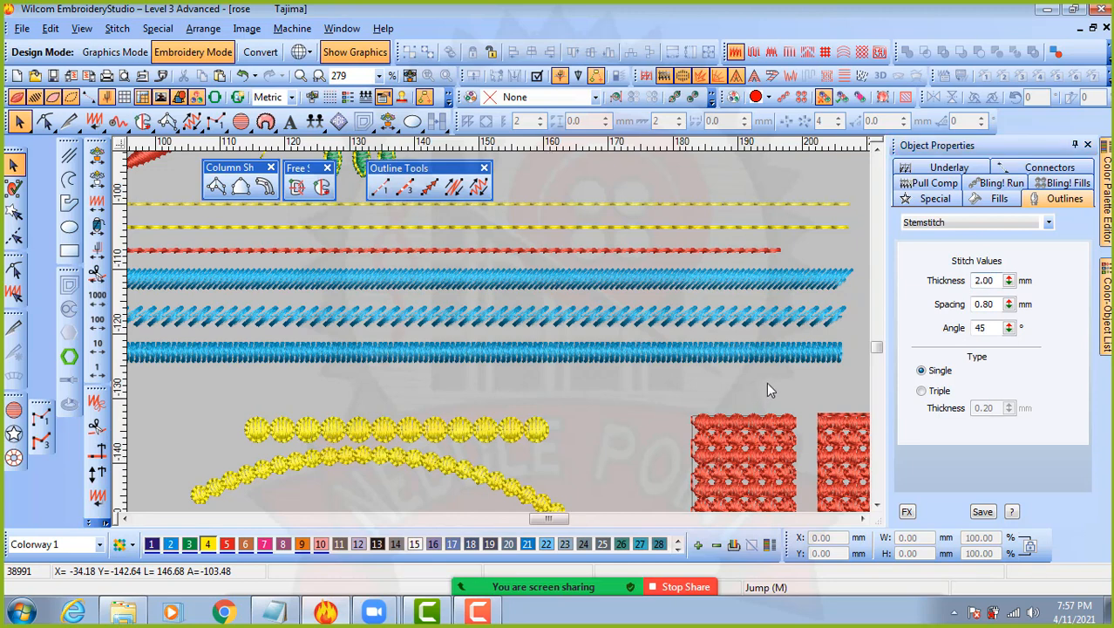
pyautogui.click(567, 359)
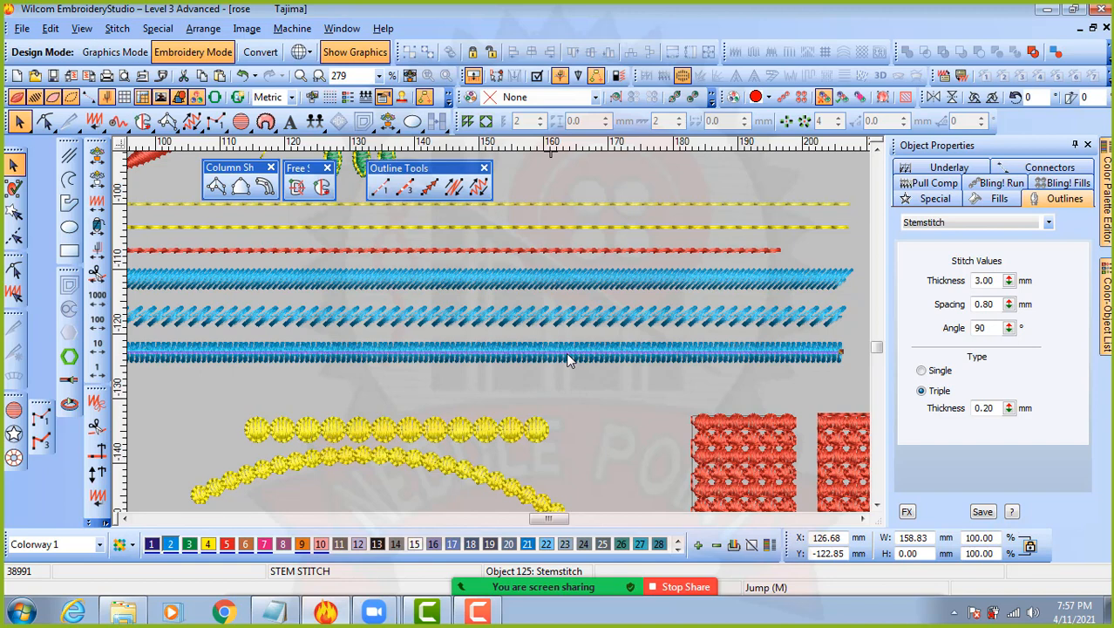
pyautogui.click(265, 186)
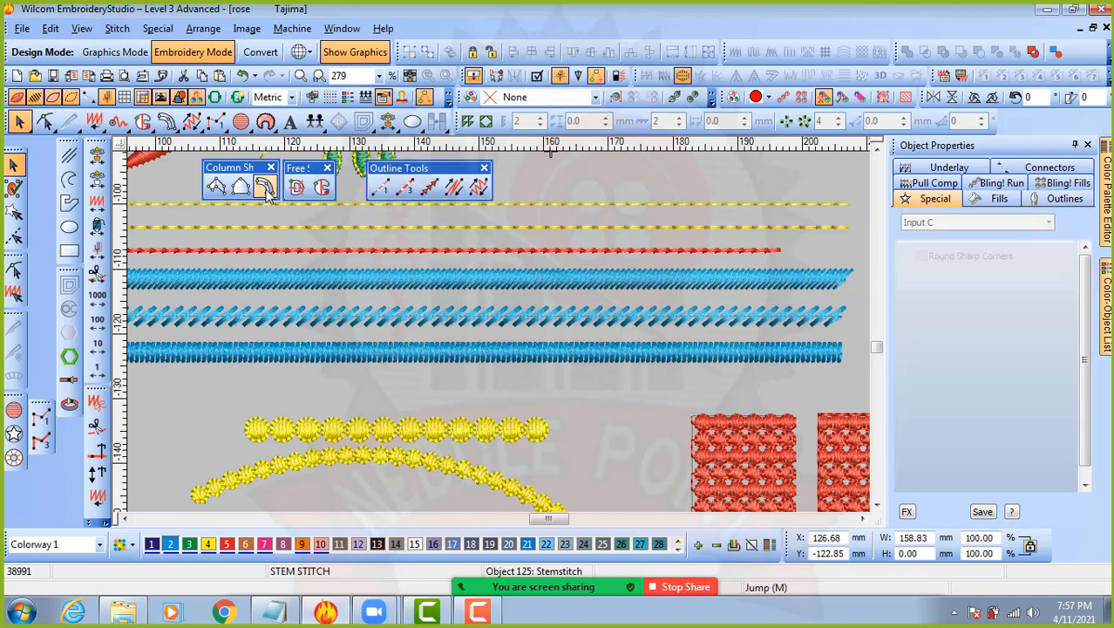
pyautogui.scroll(-1, 465, 316)
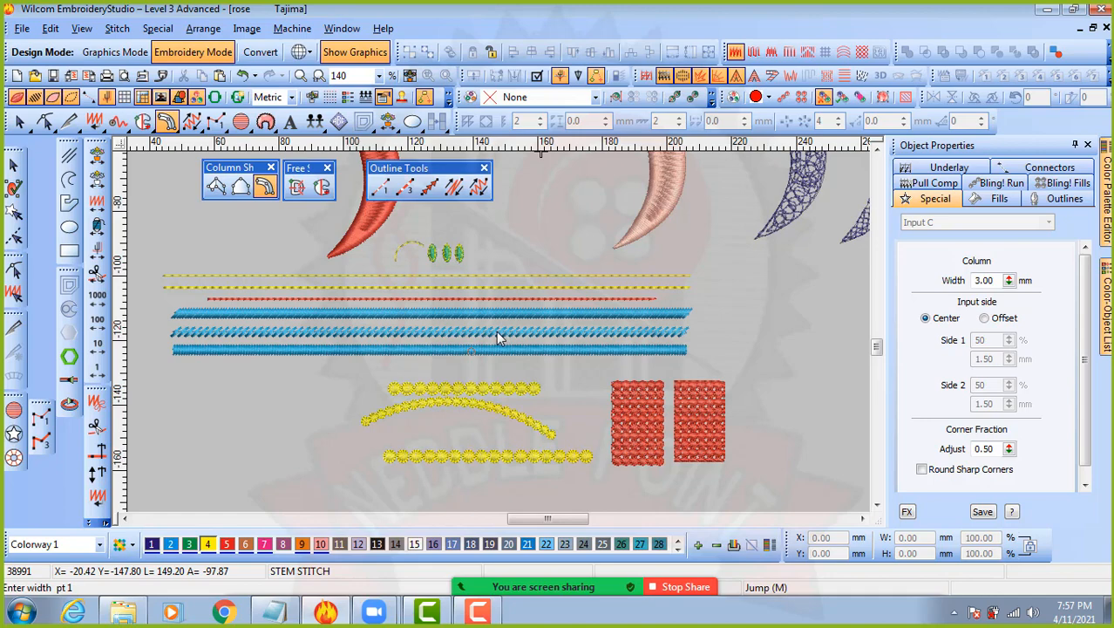
pyautogui.scroll(1, 500, 338)
pyautogui.click(347, 333)
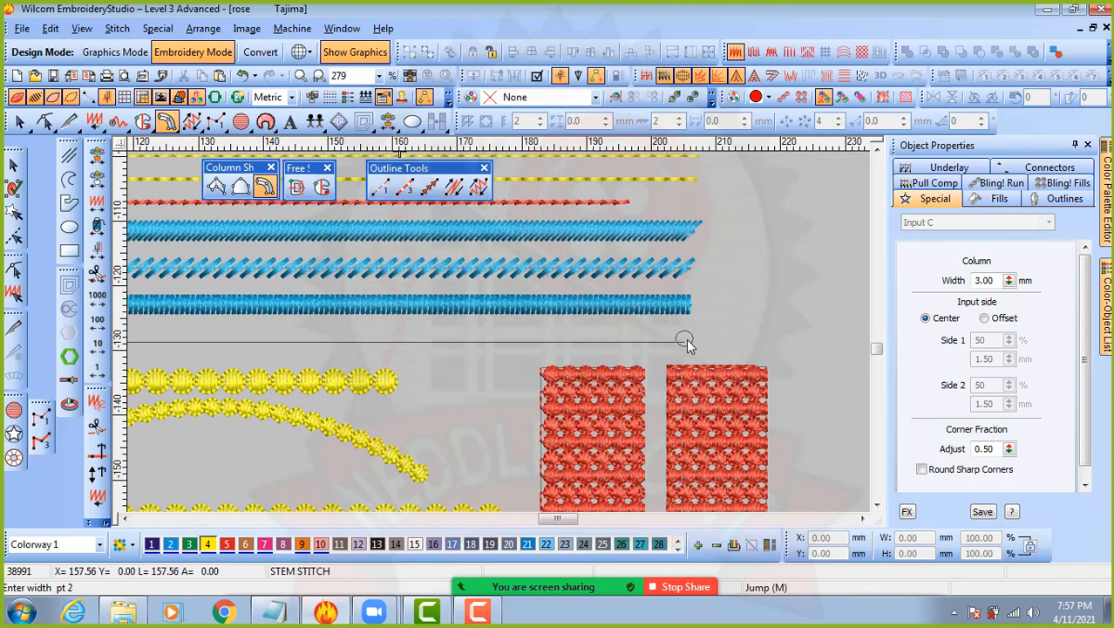
pyautogui.click(687, 338)
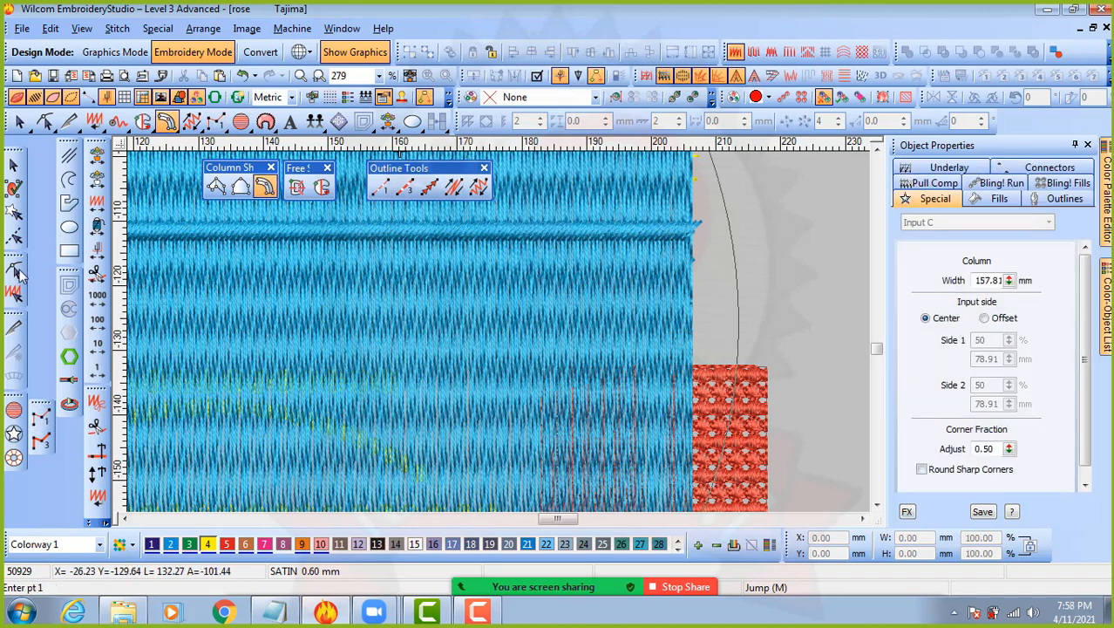
pyautogui.hotkey('ctrl', 'z')
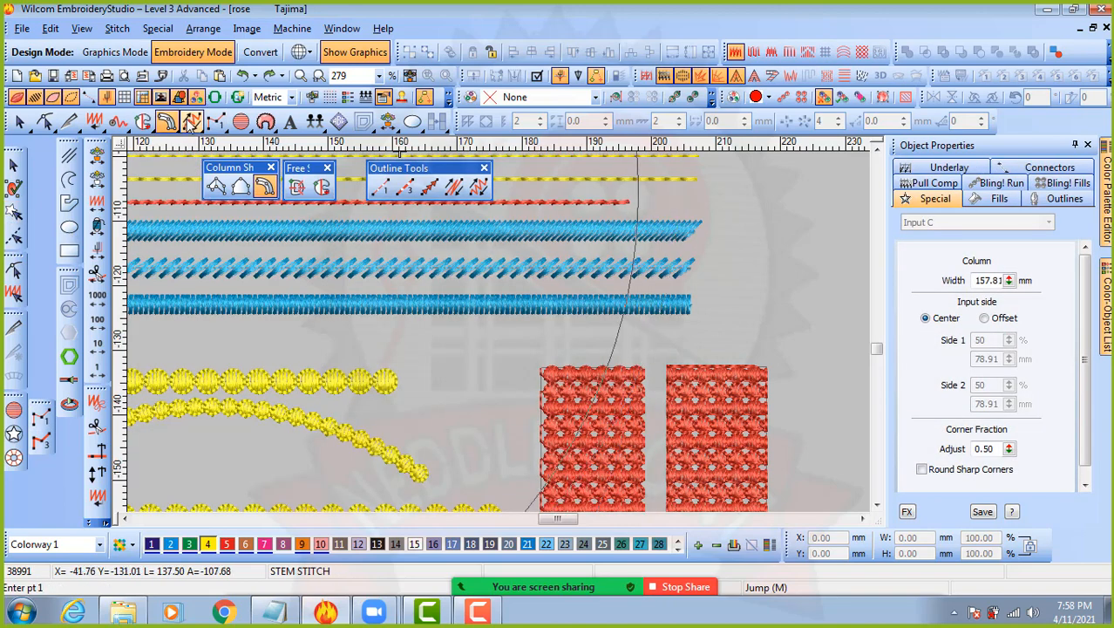
pyautogui.press('Escape')
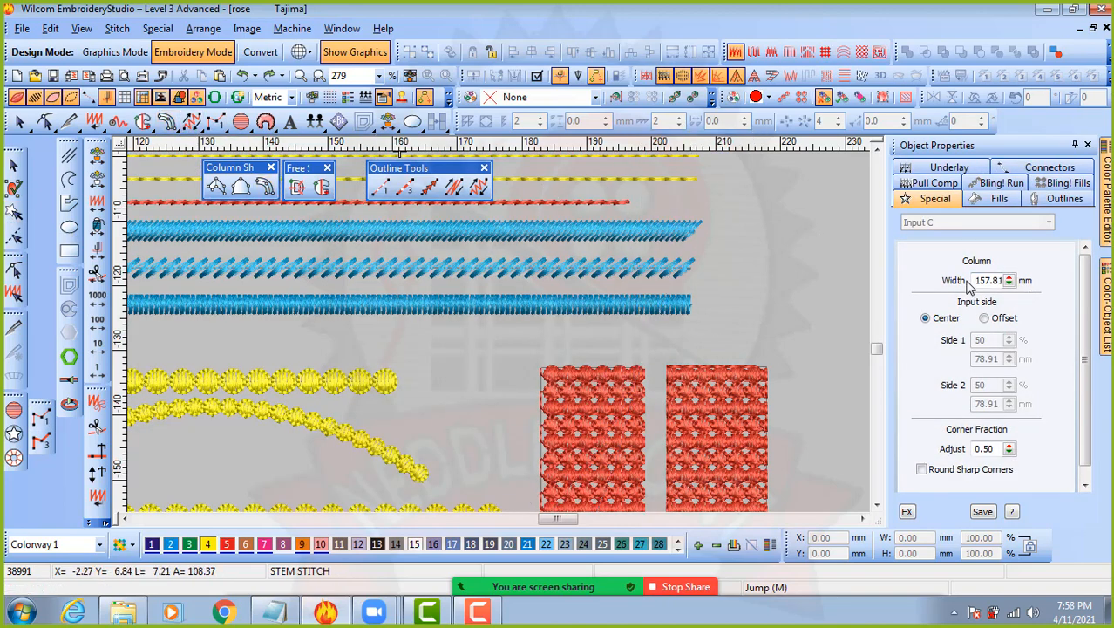
# - Draw a horizontal Column C satin line 2 mm wide and about 158 mm long beneath the lowest blue stemstitch line
pyautogui.click(1106, 274)
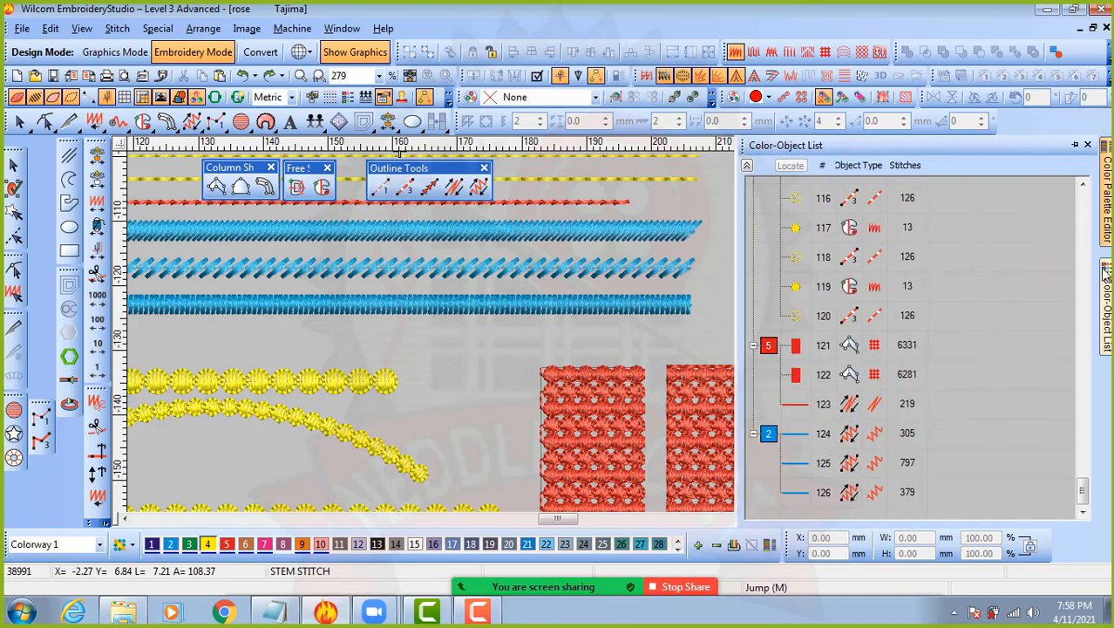
pyautogui.click(1087, 144)
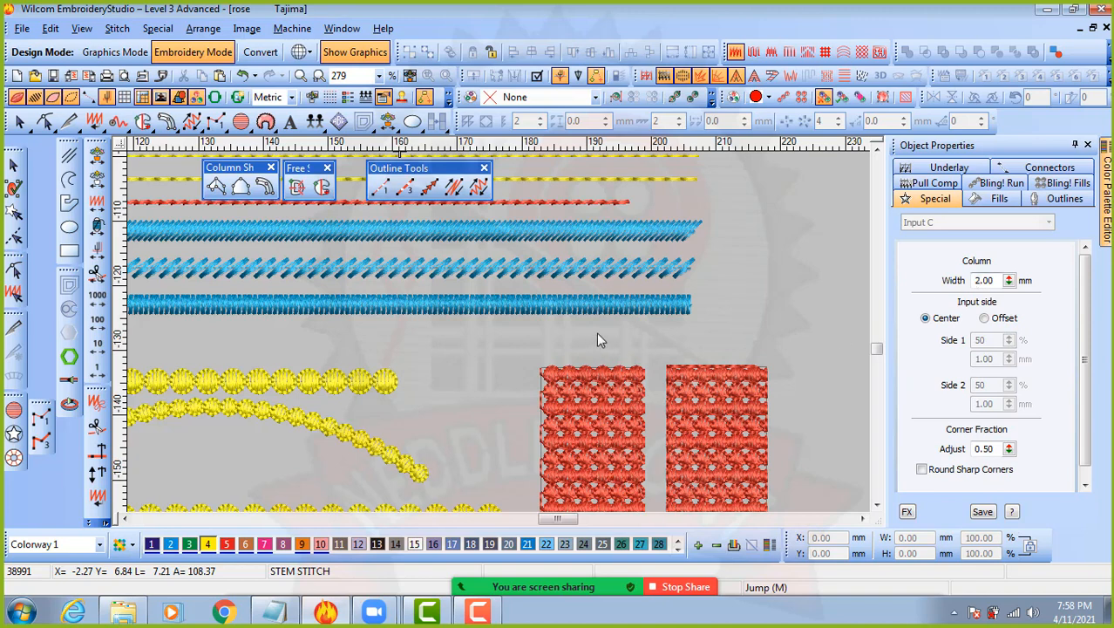
pyautogui.click(265, 186)
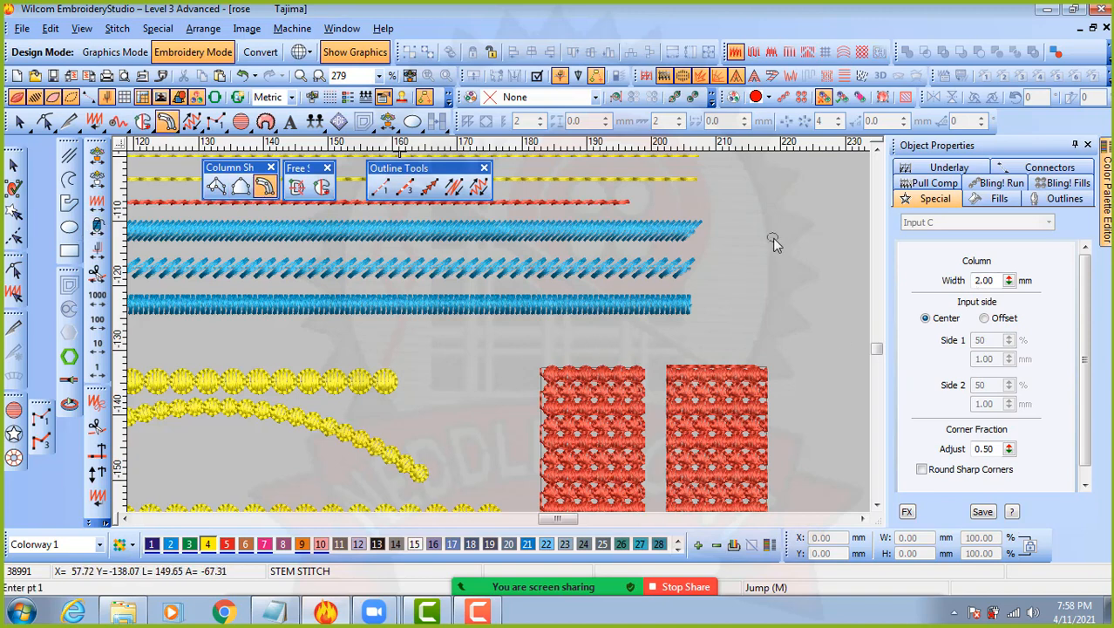
pyautogui.click(694, 336)
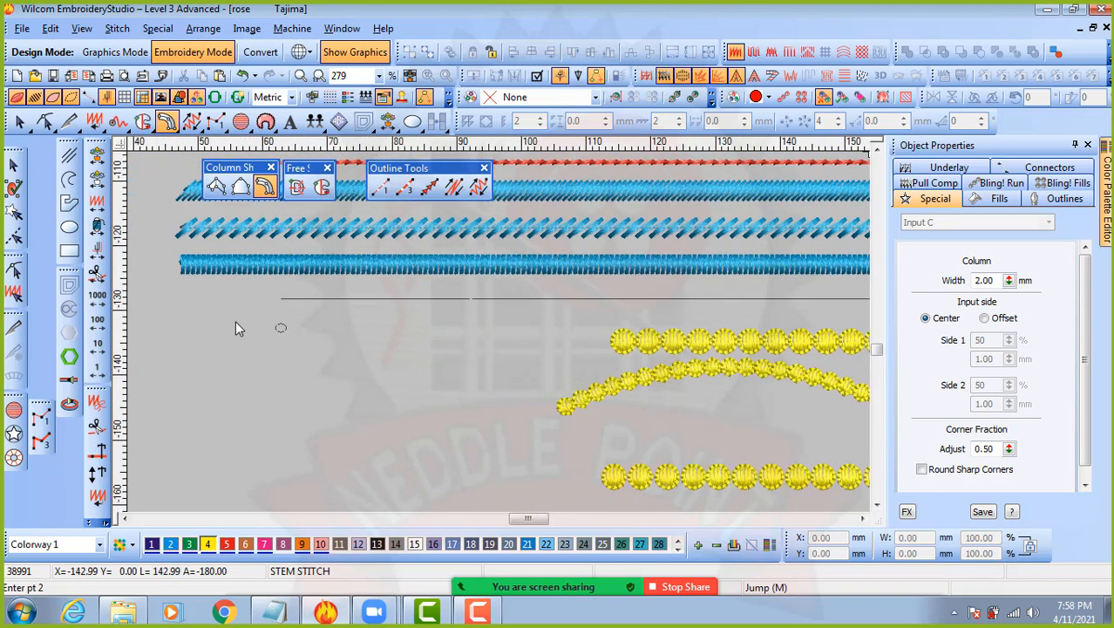
pyautogui.click(185, 303)
pyautogui.press('Return')
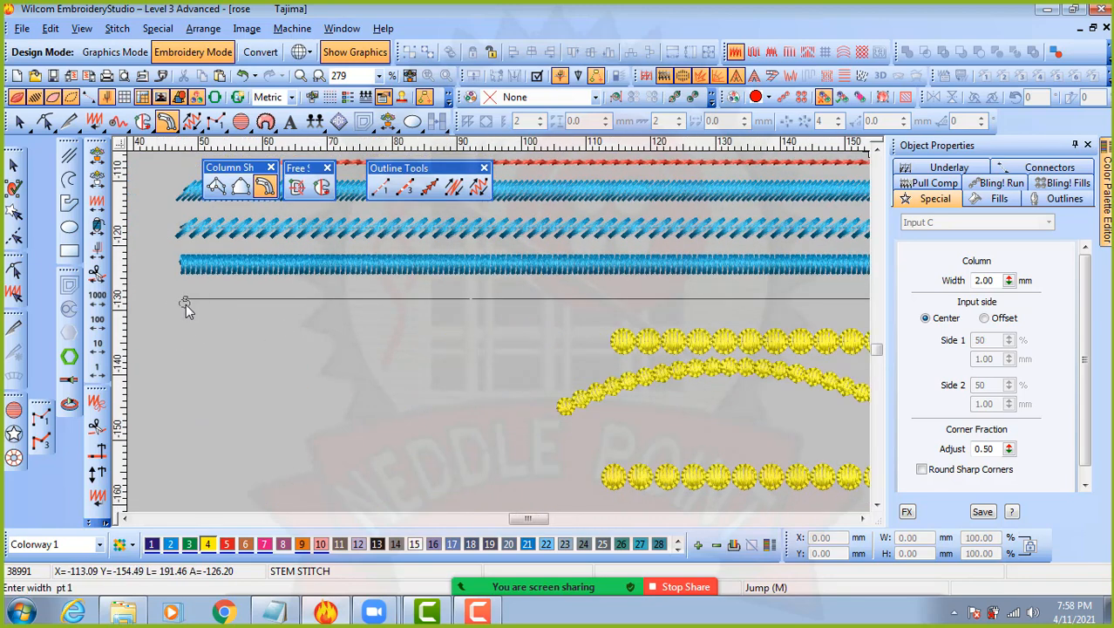
pyautogui.press('Return')
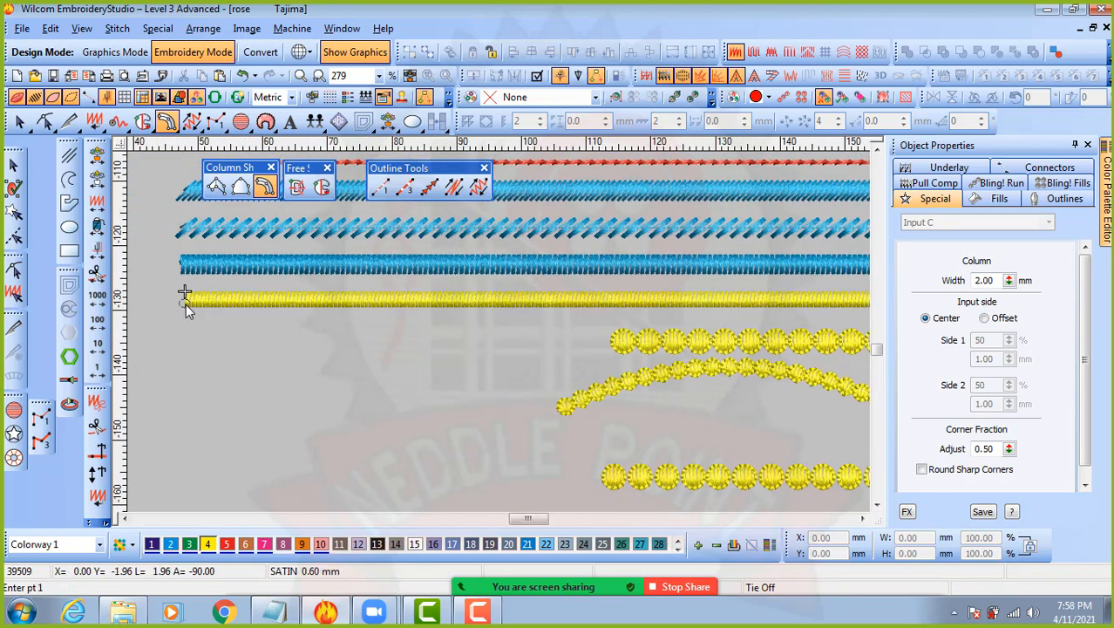
# - Recolor the new satin line blue with color 2 and set its satin Spacing to 0.80 mm
pyautogui.click(13, 166)
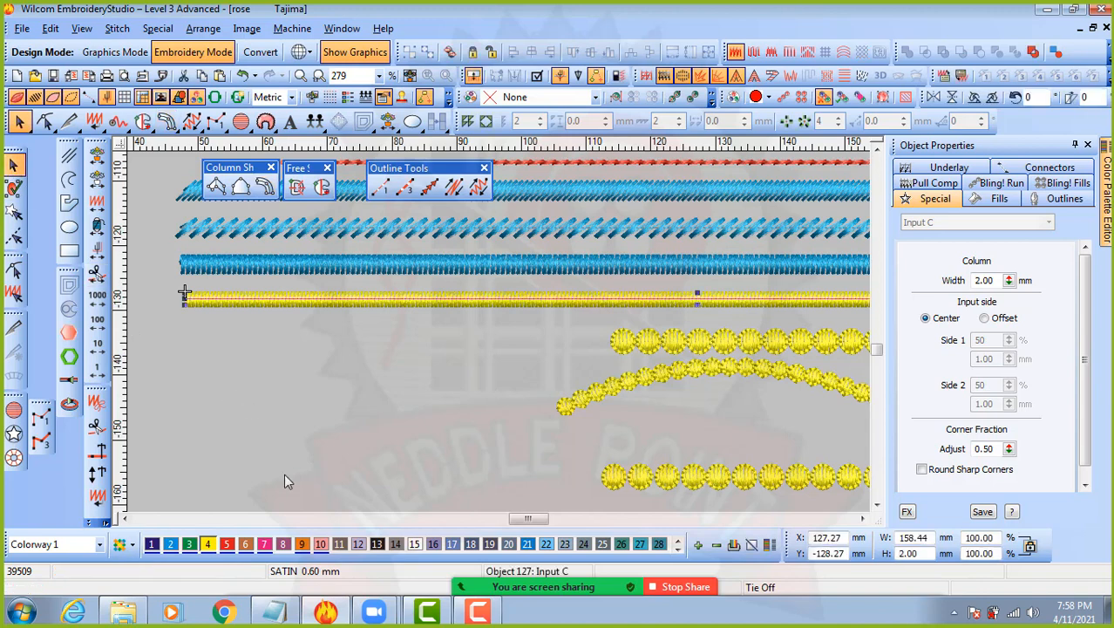
pyautogui.click(171, 544)
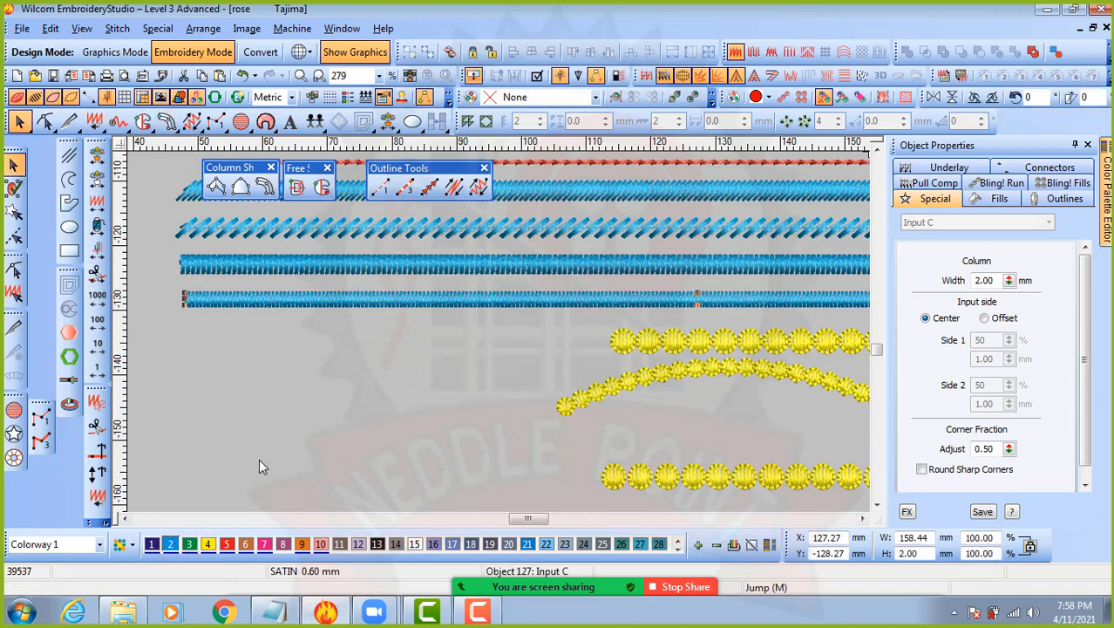
pyautogui.click(1000, 199)
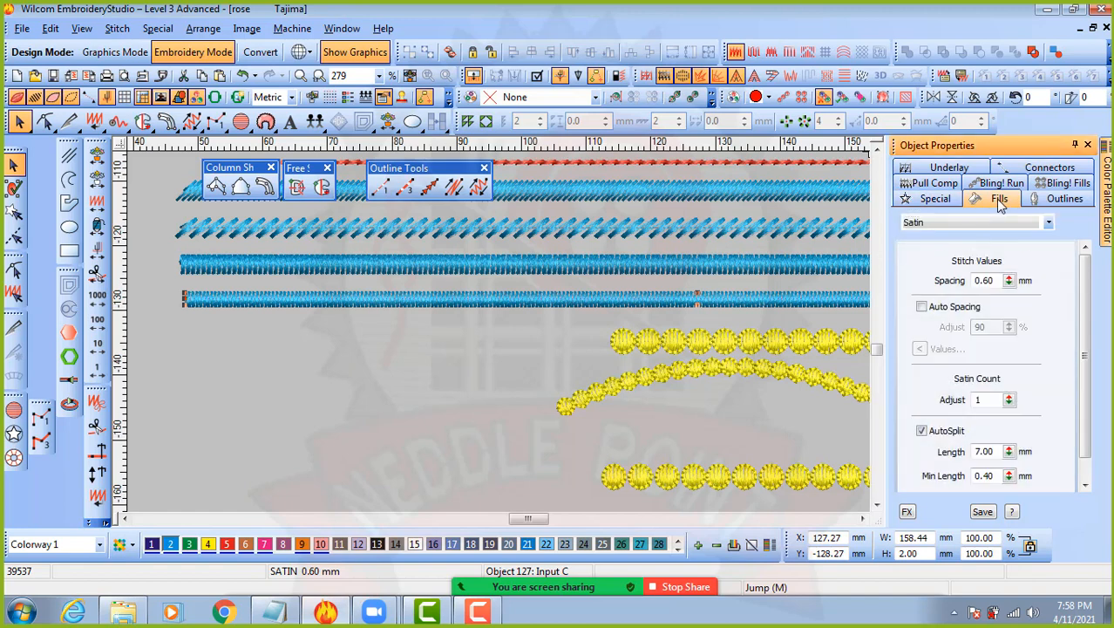
pyautogui.moveTo(1000, 280); pyautogui.dragTo(866, 291)
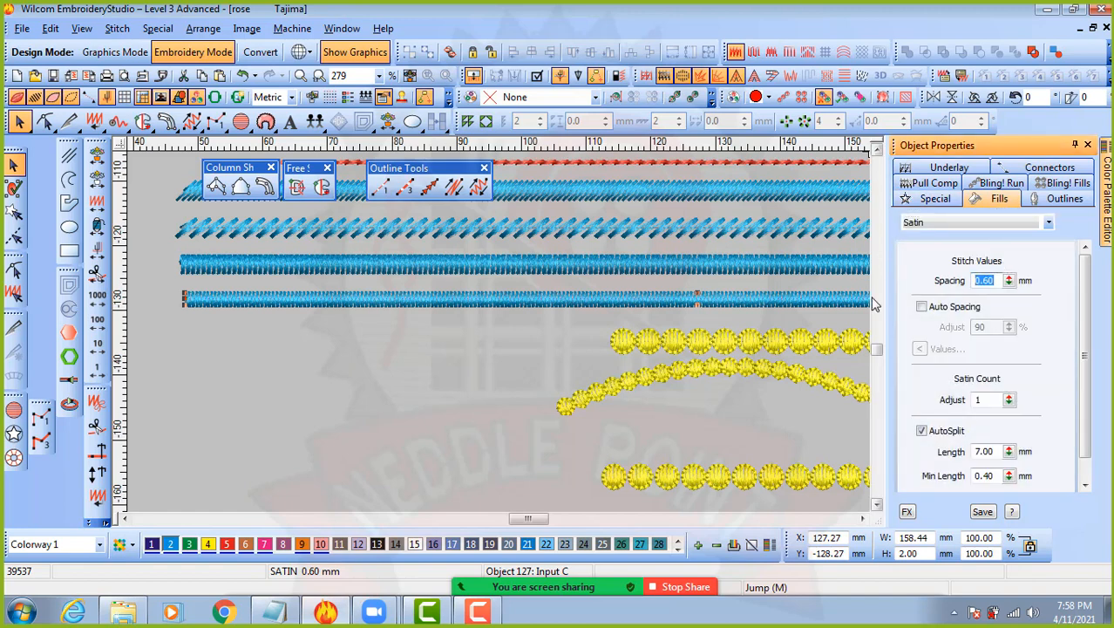
pyautogui.write('0.8')
pyautogui.press('Return')
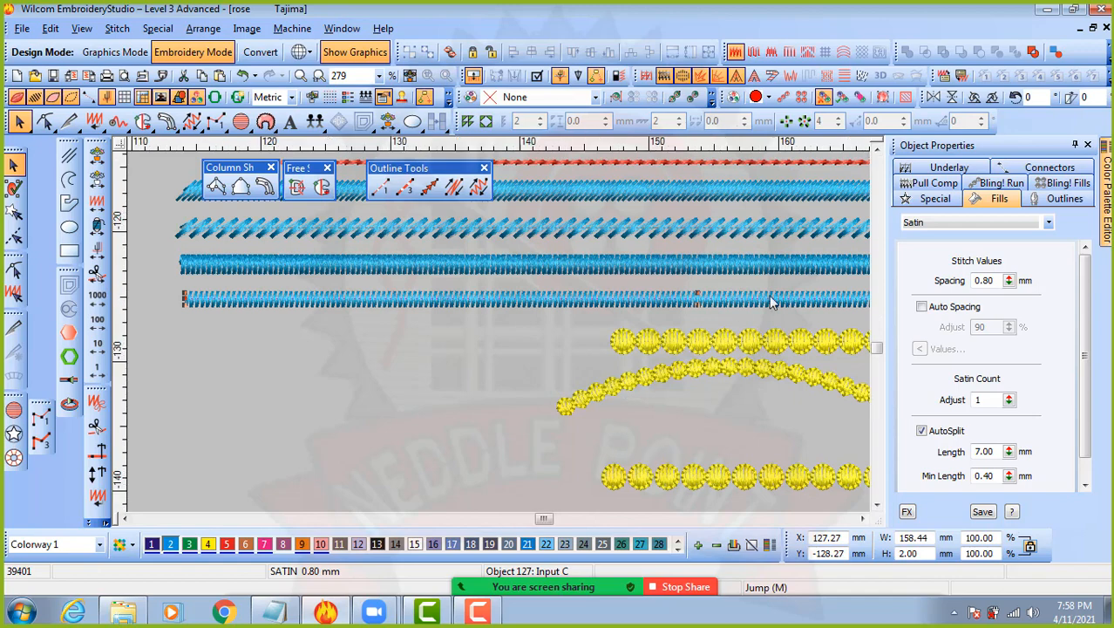
# - Set the satin line's column Width to 3 mm to match the Thickness of the stemstitch line above it
pyautogui.press('z')
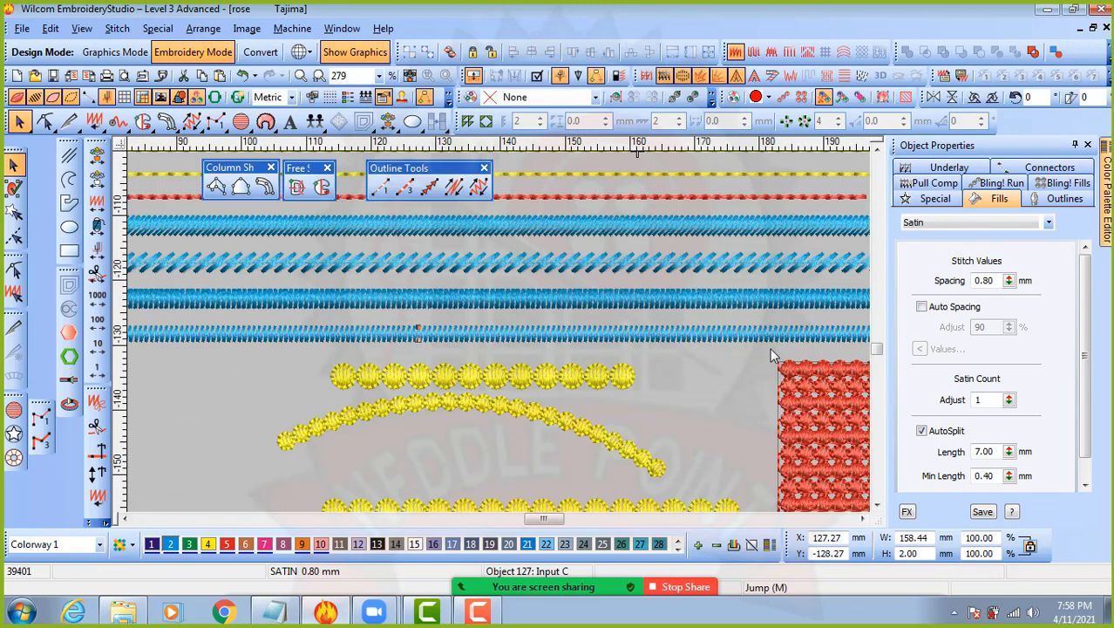
pyautogui.click(748, 296)
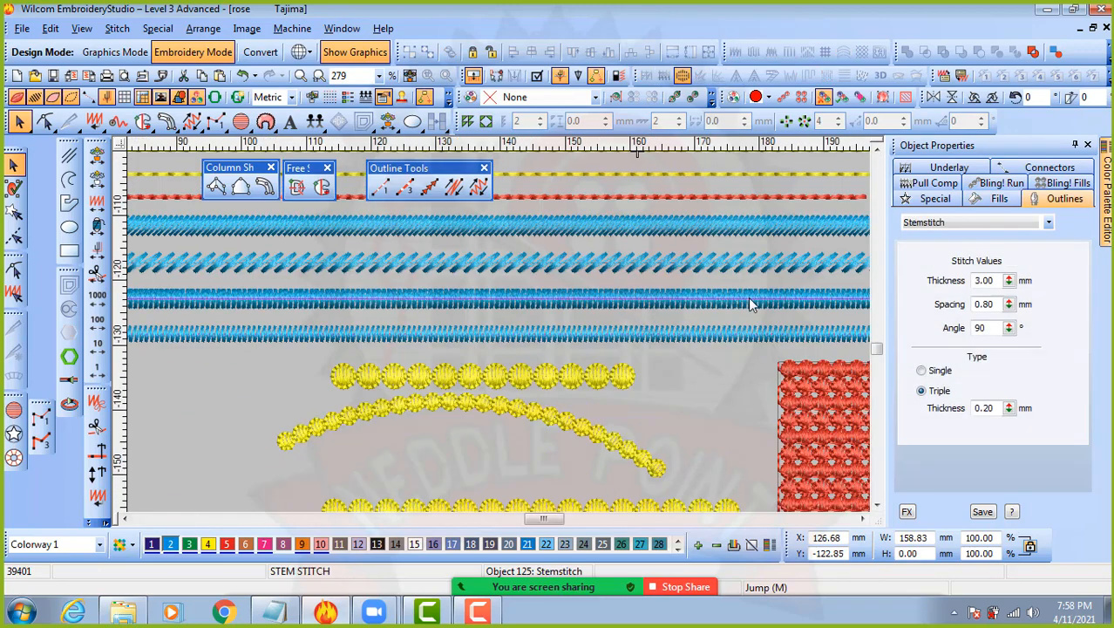
pyautogui.doubleClick(985, 280)
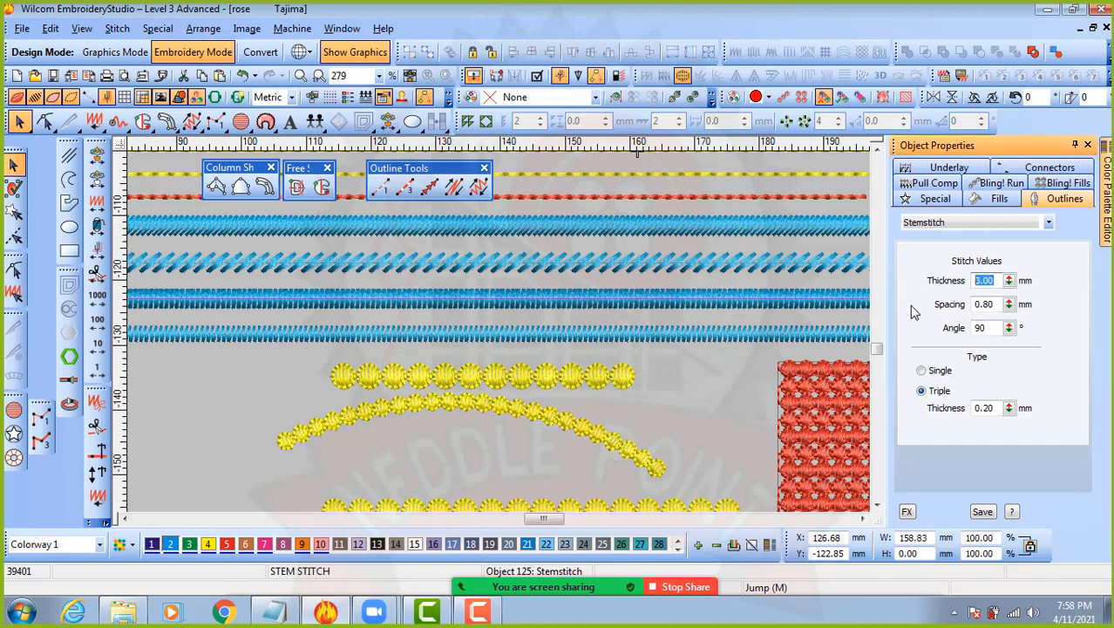
pyautogui.click(735, 338)
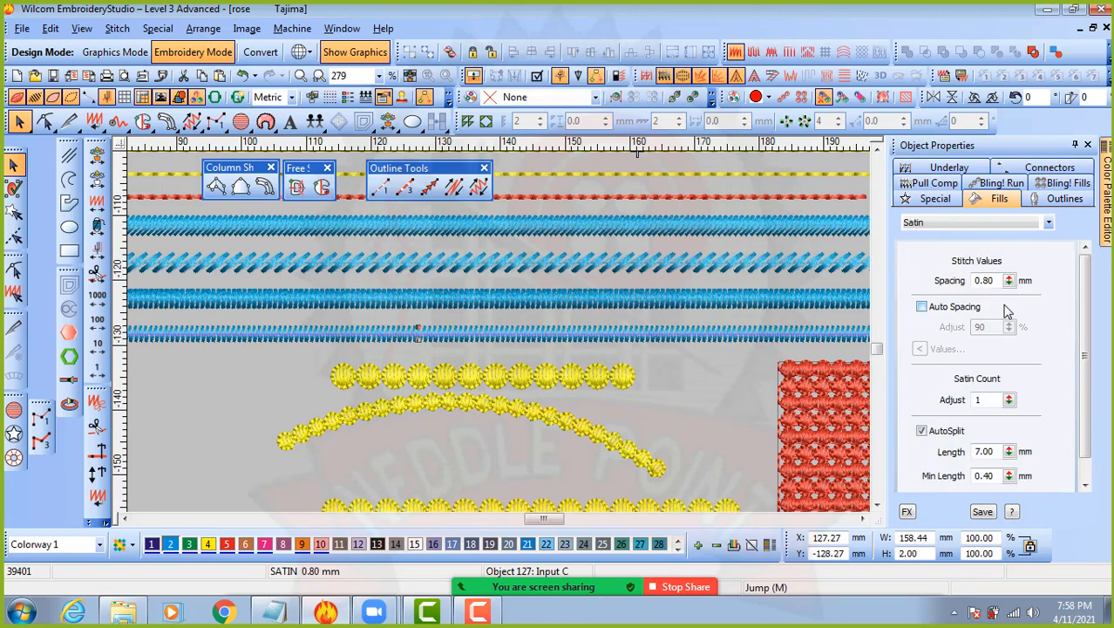
pyautogui.click(934, 199)
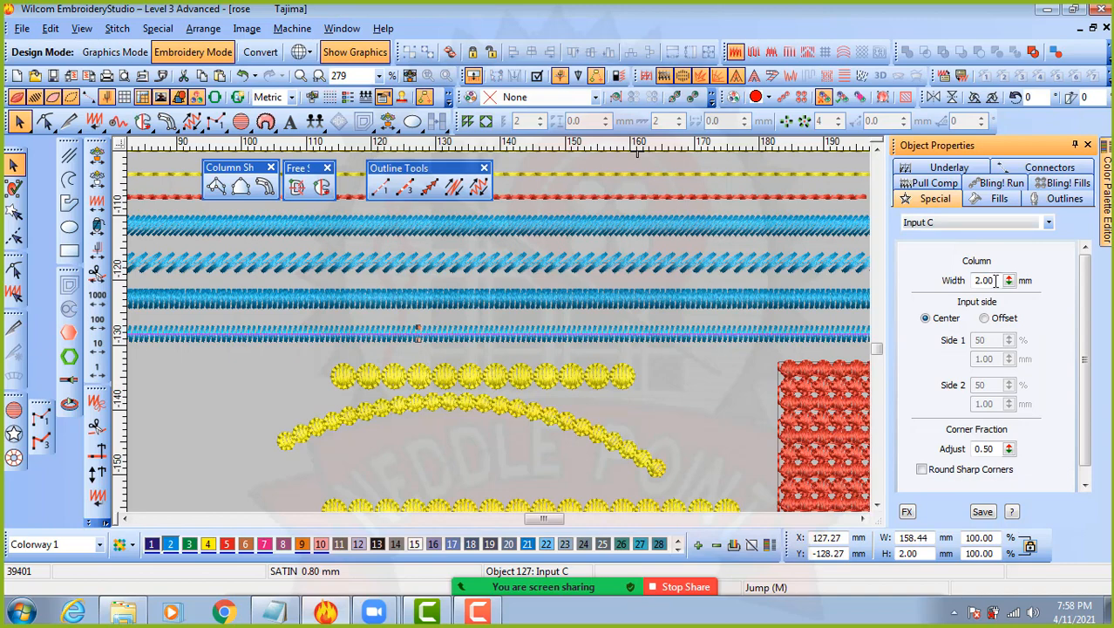
pyautogui.write('3')
pyautogui.press('Return')
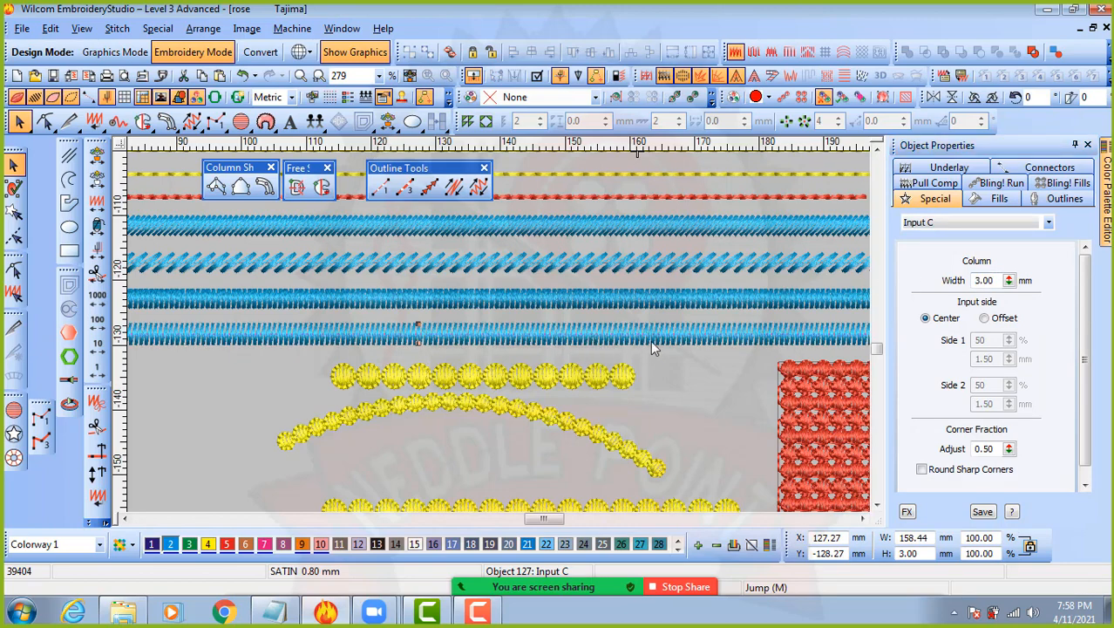
# - Change the stemstitch line directly above the satin line to the Single type
pyautogui.press('z')
pyautogui.click(521, 320)
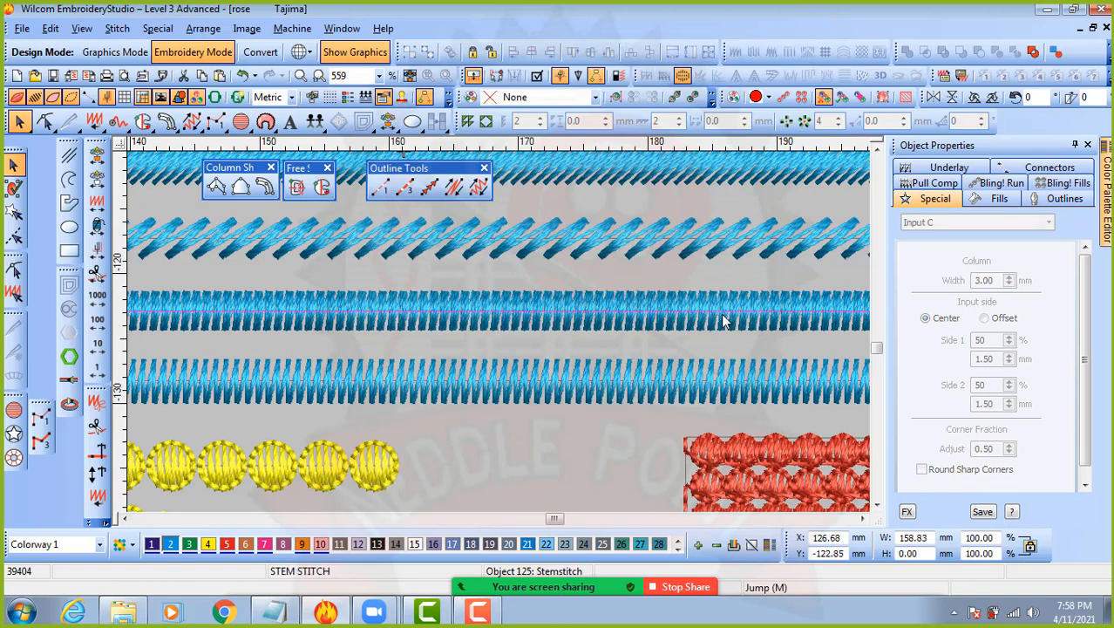
pyautogui.click(1066, 200)
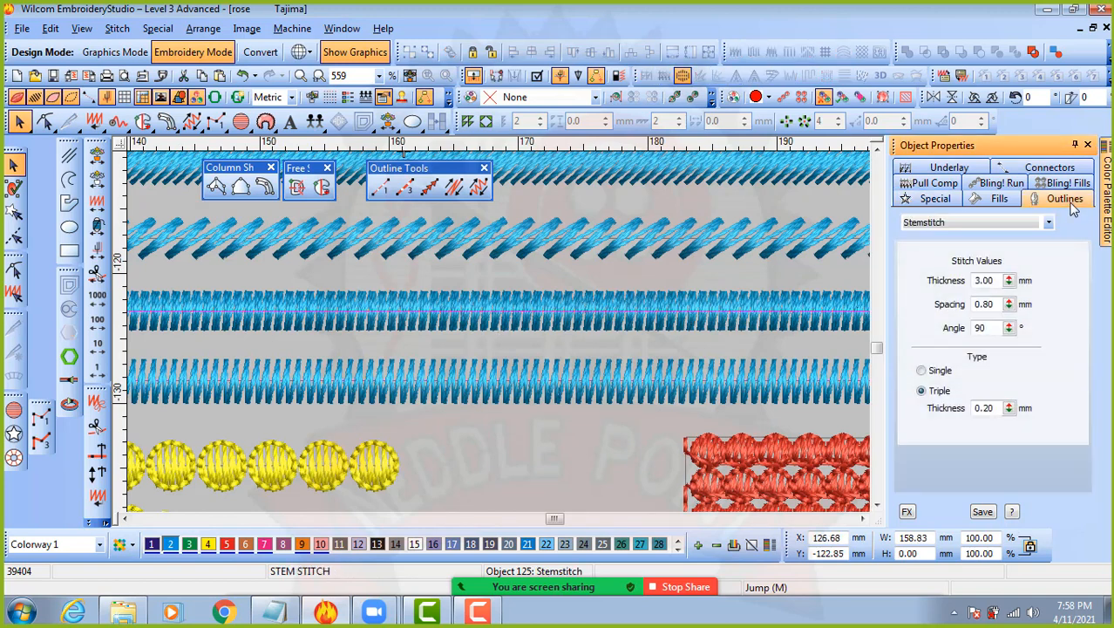
pyautogui.click(938, 371)
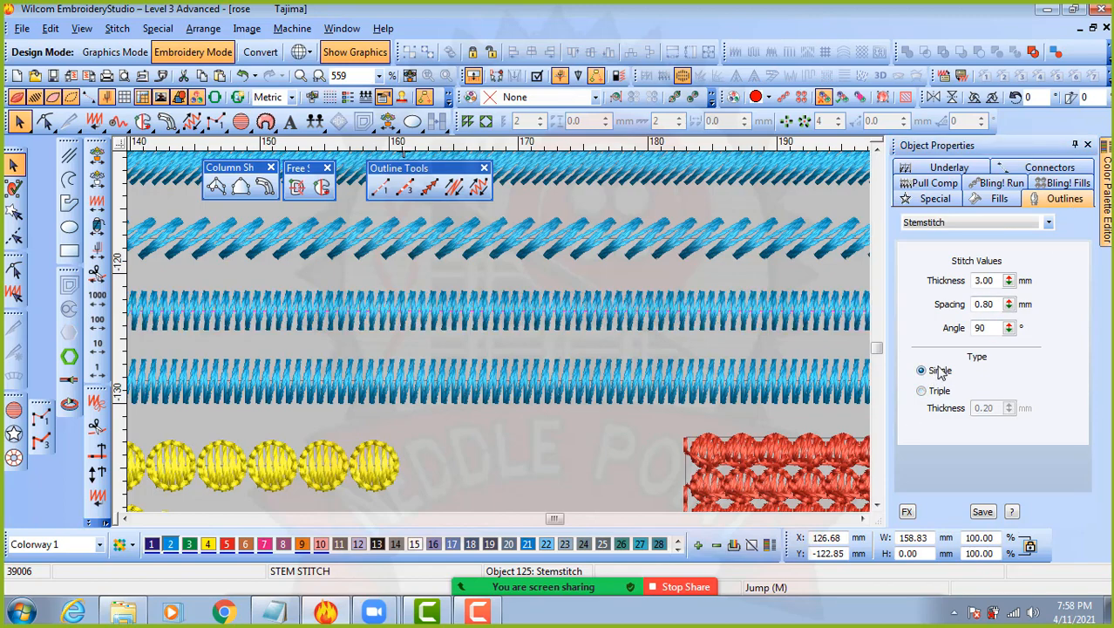
# - Place a copy of the satin line about 39 mm away, below the lower yellow beaded row
pyautogui.hotkey('shift', 'z')
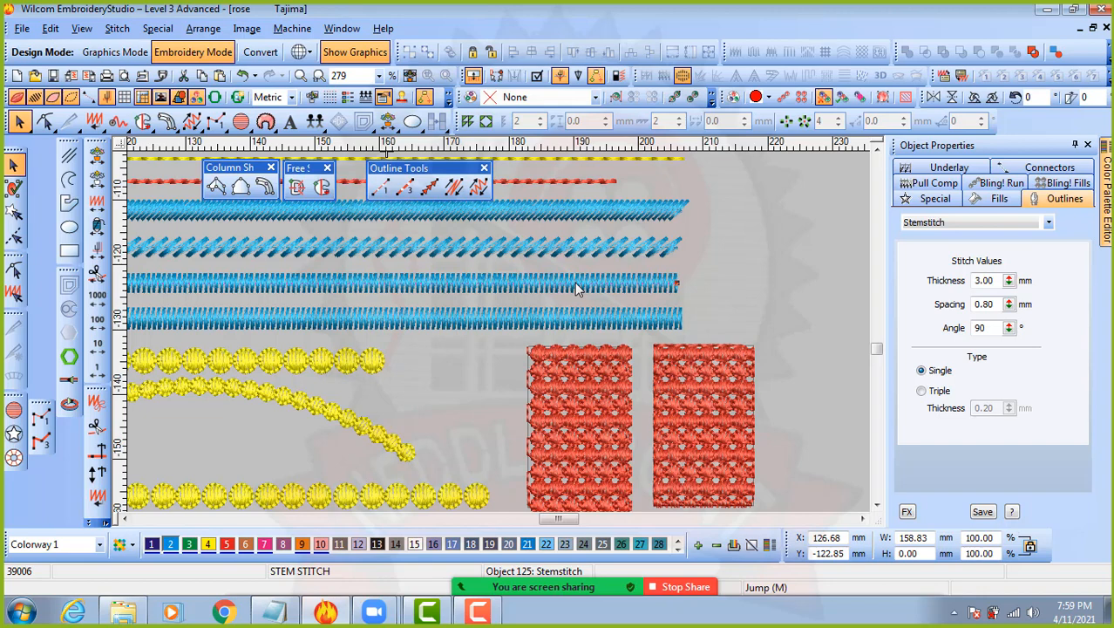
pyautogui.click(626, 319)
pyautogui.hotkey('shift', 'z')
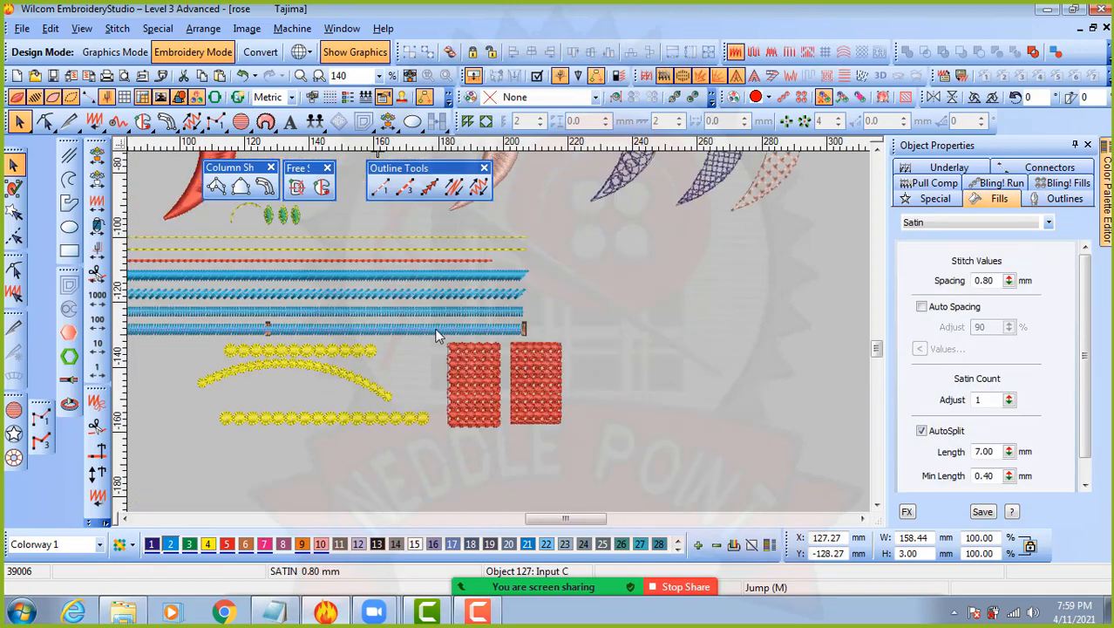
pyautogui.moveTo(428, 328); pyautogui.dragTo(438, 453)
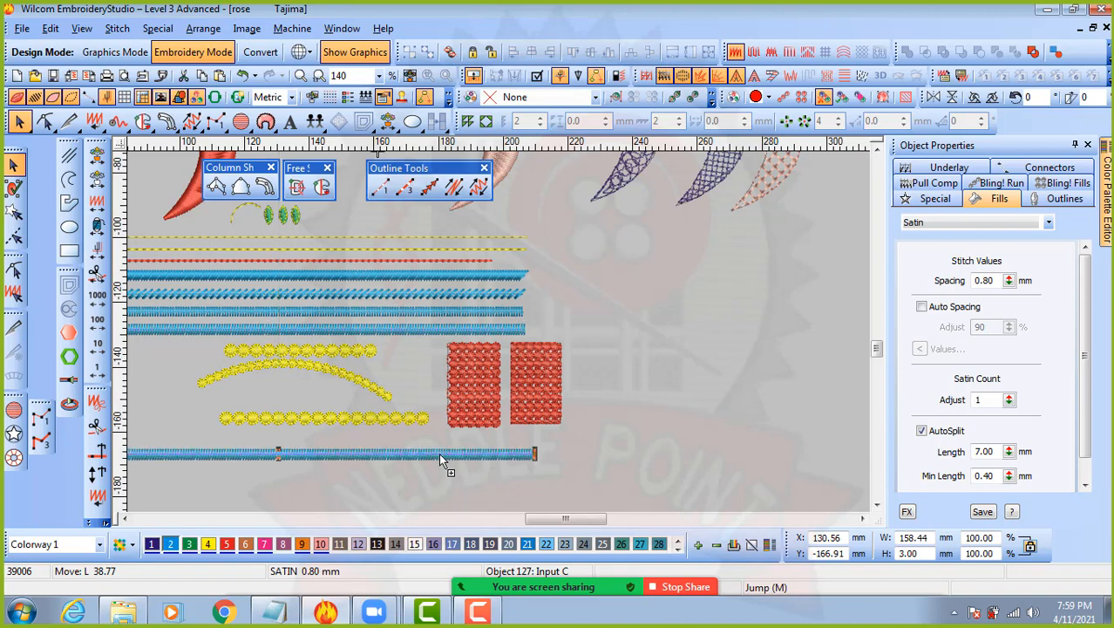
pyautogui.hotkey('shift', 'z')
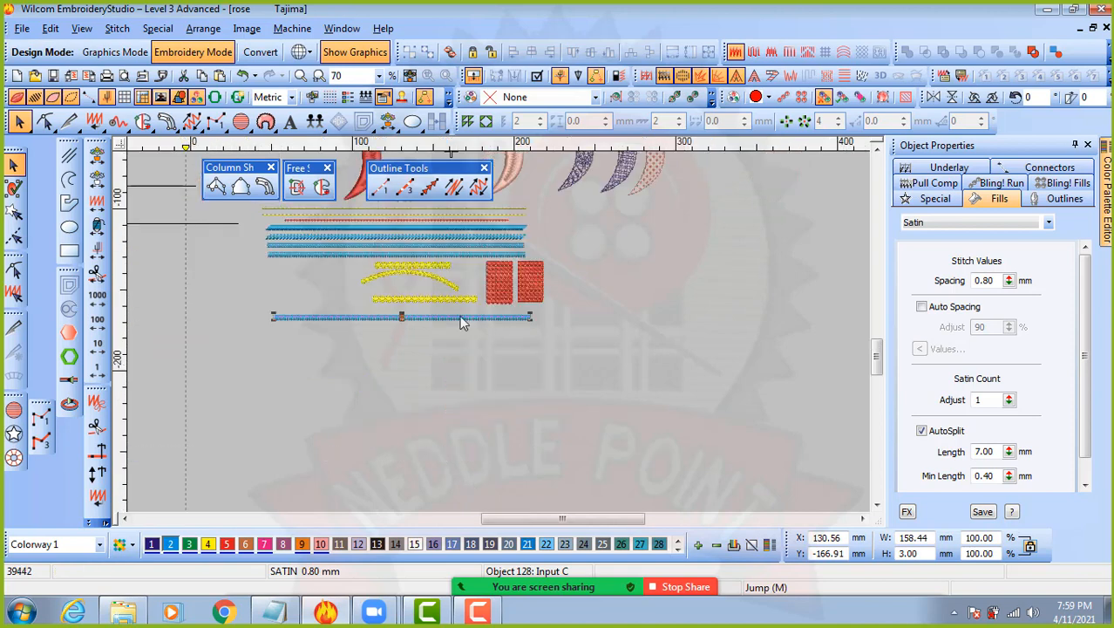
# - Move the original satin line from under the stemstitch lines to just below its copy and set its column Width to 5 mm
pyautogui.click(456, 254)
pyautogui.moveTo(436, 364); pyautogui.dragTo(451, 328)
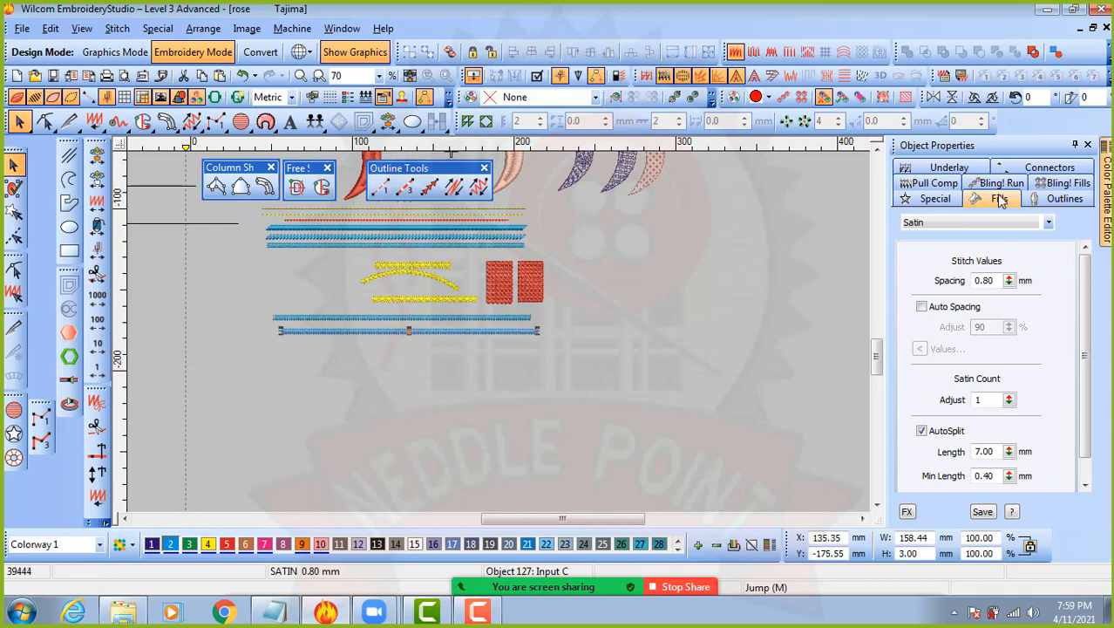
pyautogui.click(938, 202)
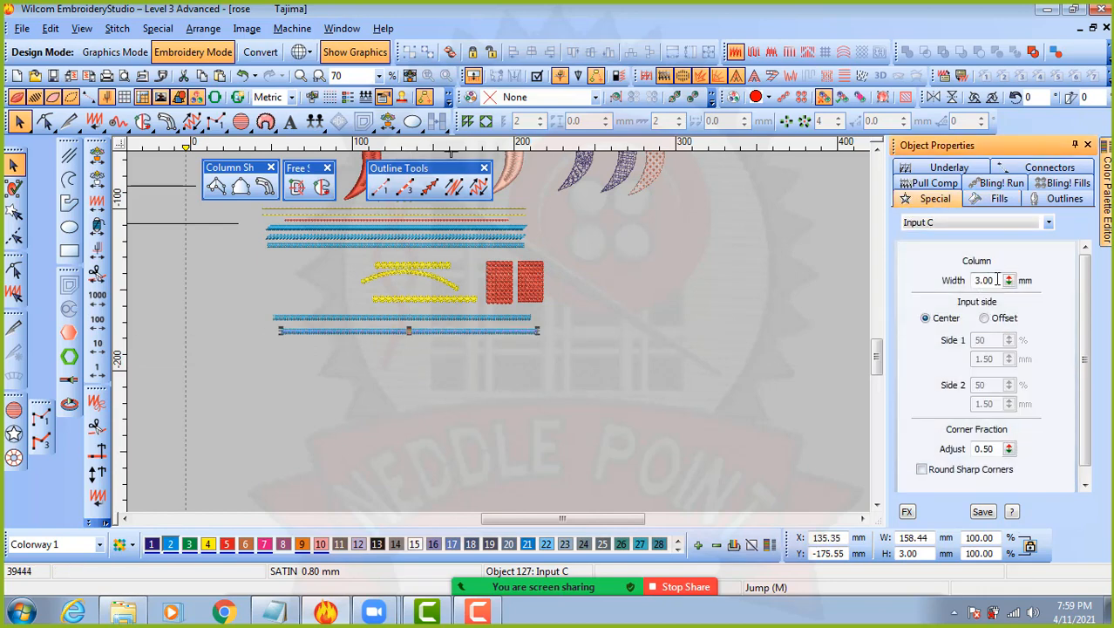
pyautogui.doubleClick(990, 280)
pyautogui.write('5')
pyautogui.press('Return')
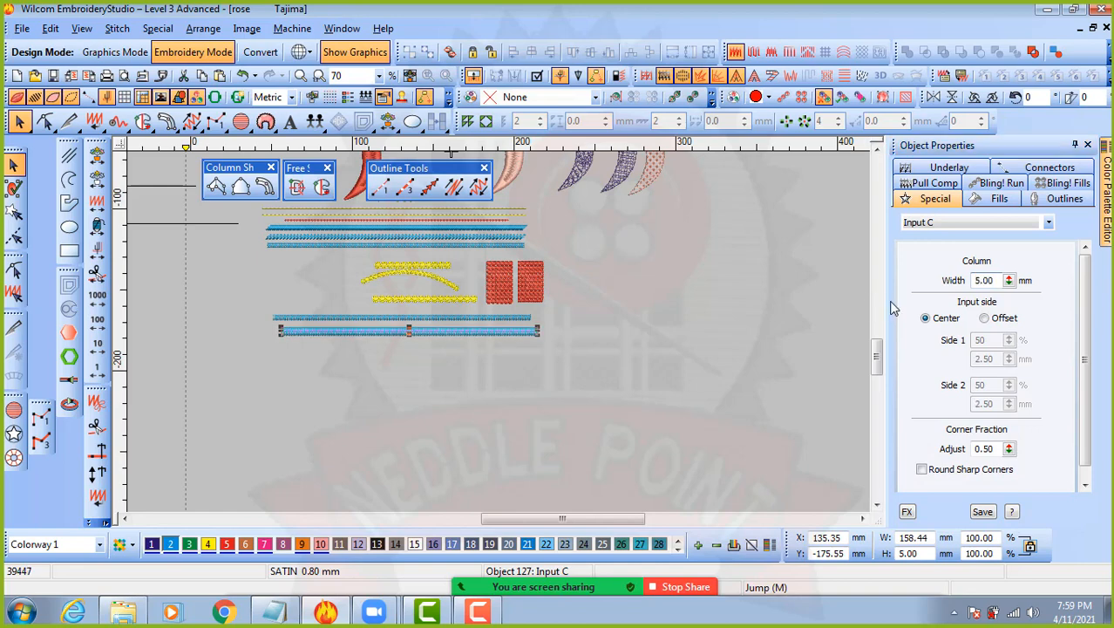
# - Compare the Single-type stemstitch line with the 3 mm and 5 mm wide satin lines
pyautogui.scroll(2, 544, 339)
pyautogui.scroll(-3, 416, 281)
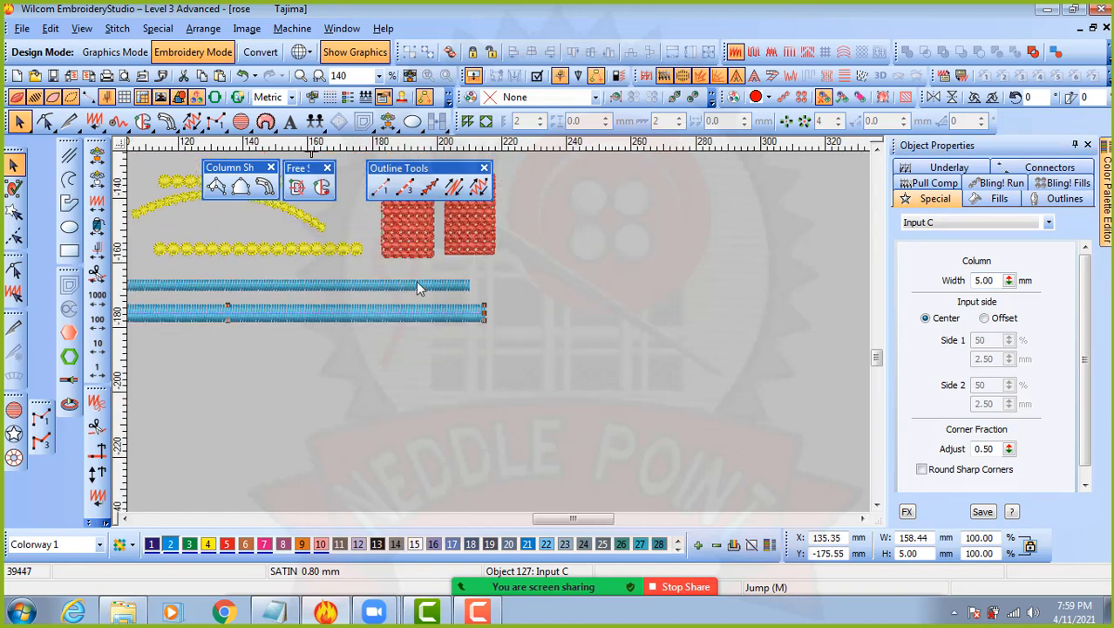
pyautogui.scroll(3, 498, 340)
pyautogui.click(500, 325)
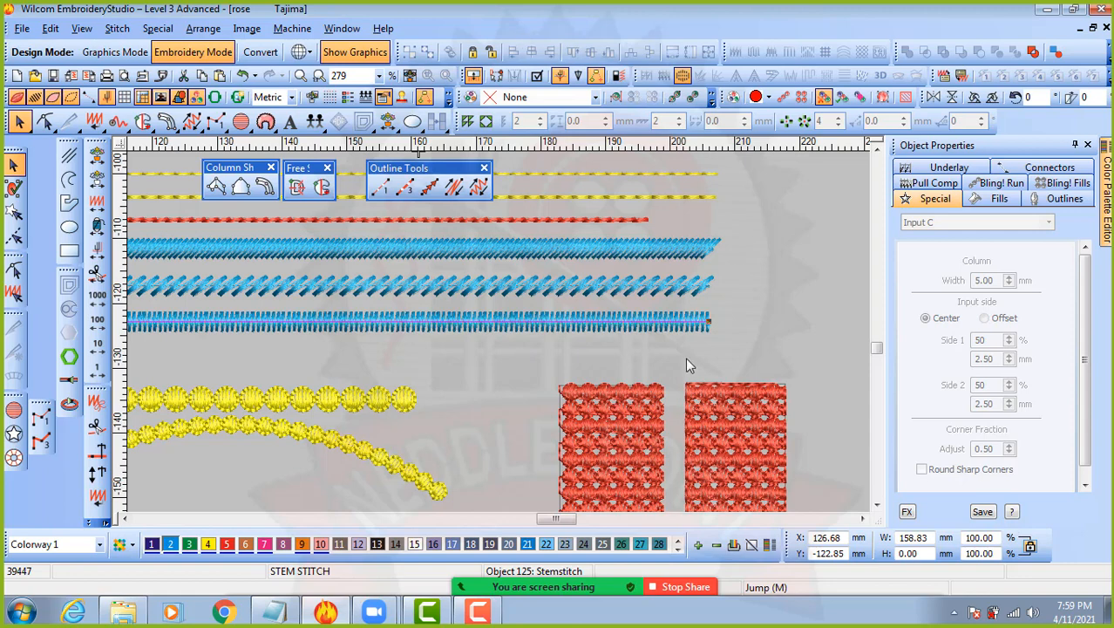
pyautogui.scroll(-1, 676, 367)
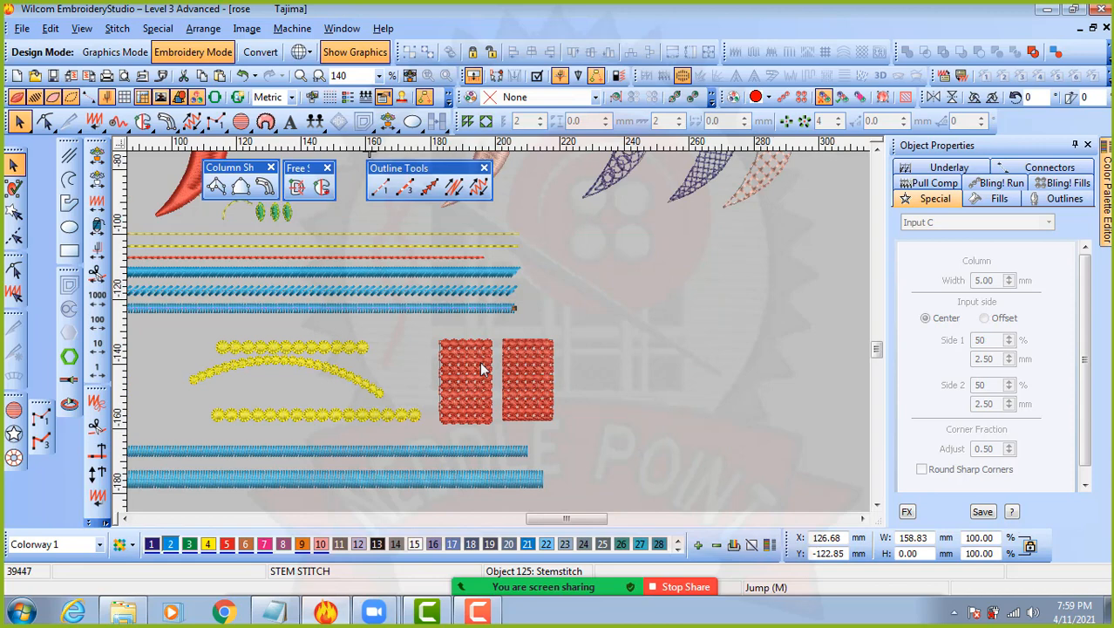
pyautogui.click(417, 449)
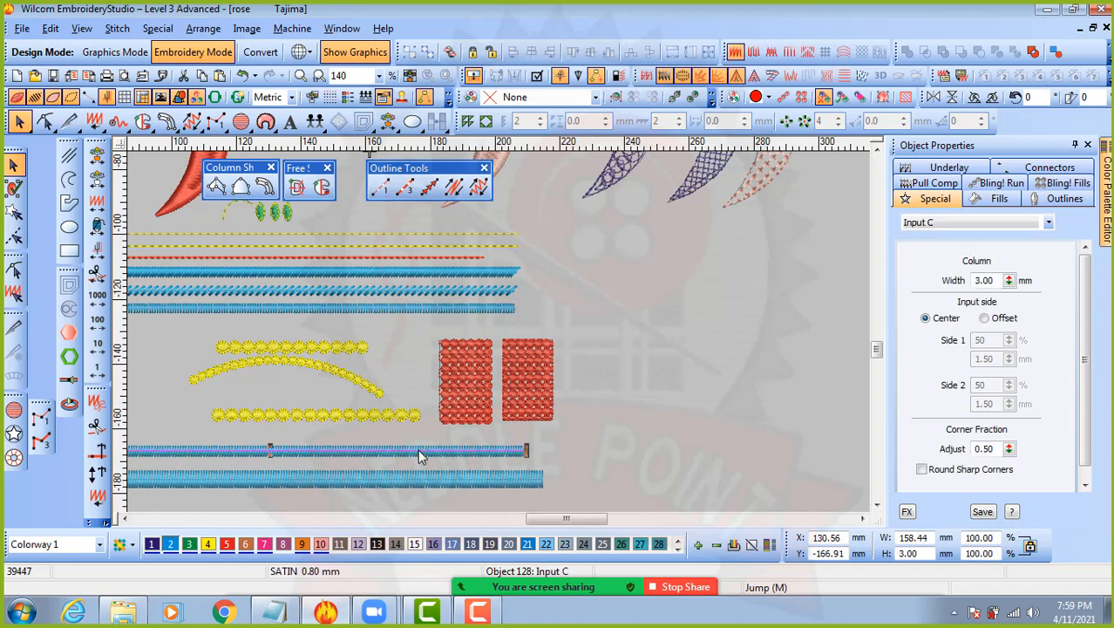
pyautogui.click(462, 312)
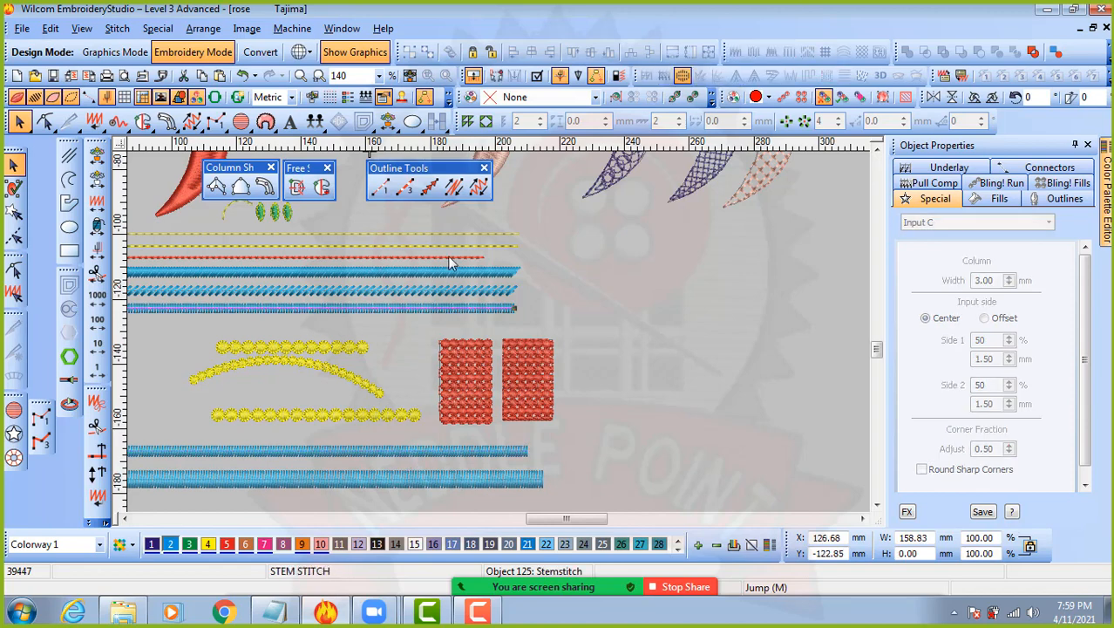
pyautogui.click(586, 269)
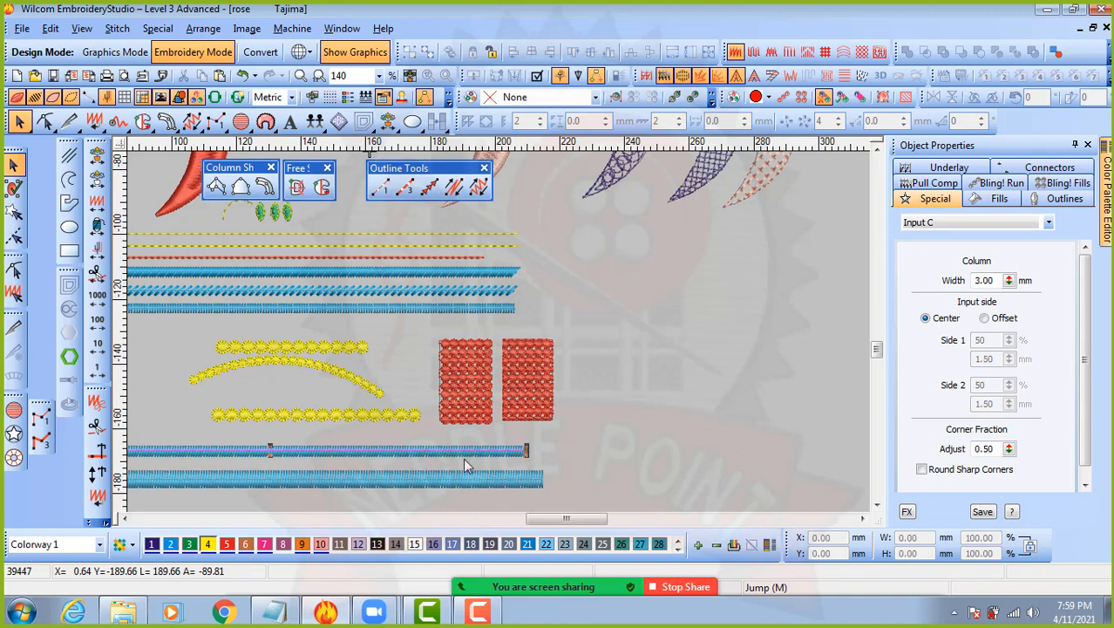
# - Shift the 3 mm satin line about 9 mm to the left and move the left red motif block slightly upward
pyautogui.click(463, 454)
pyautogui.moveTo(454, 466); pyautogui.dragTo(450, 447)
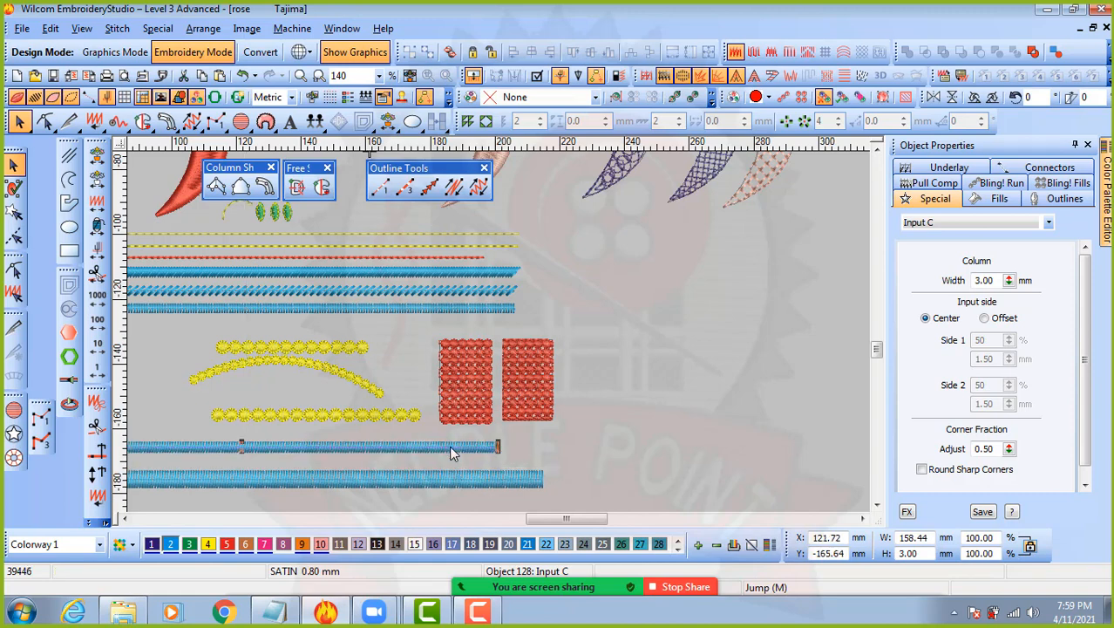
pyautogui.click(604, 445)
pyautogui.moveTo(474, 367); pyautogui.dragTo(472, 355)
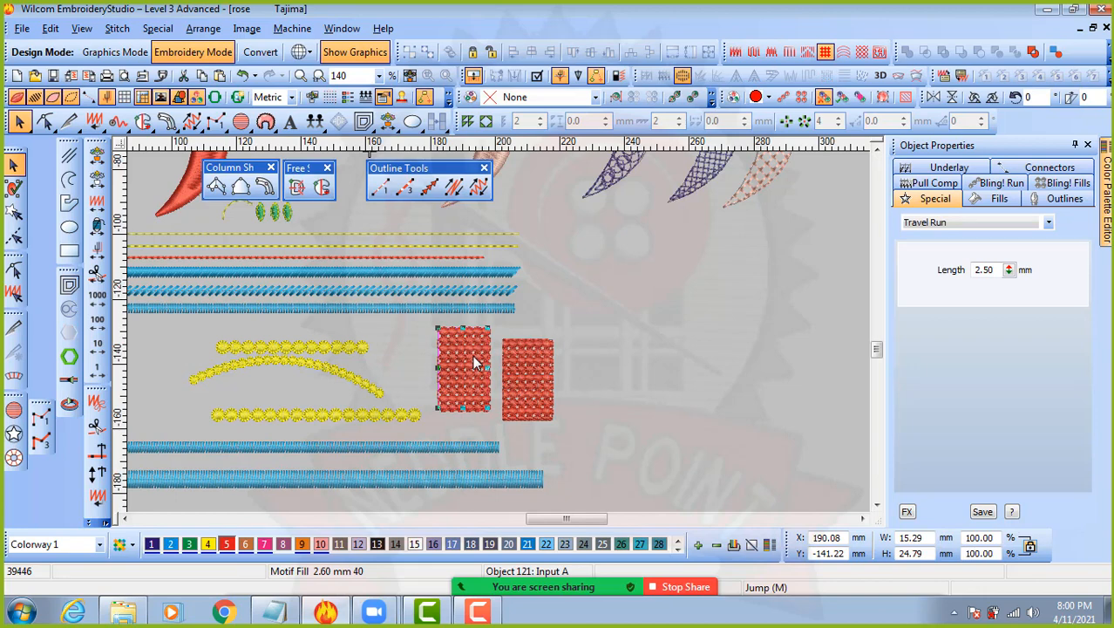
pyautogui.click(572, 437)
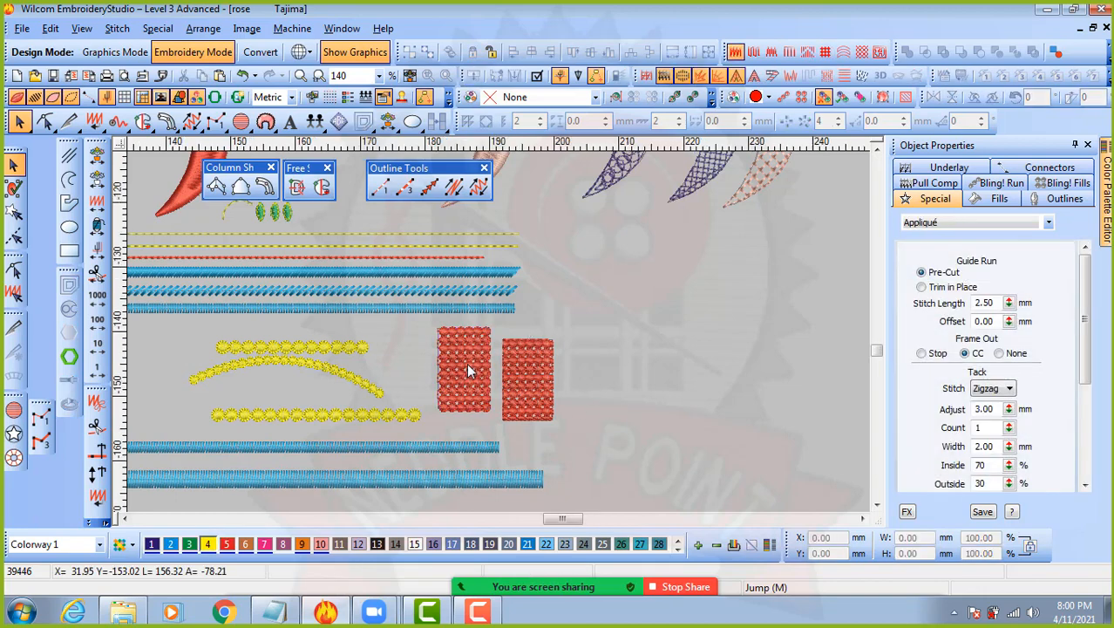
# - Digitize a closed rectangular Run outline about 16 by 26 mm around the left red motif block
pyautogui.scroll(2, 468, 369)
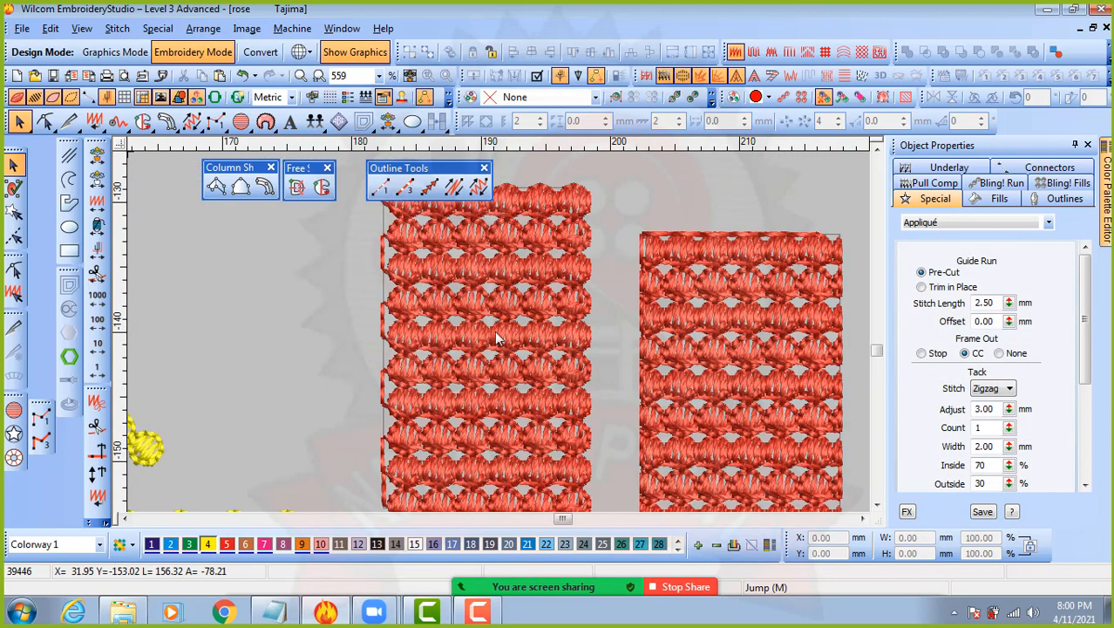
pyautogui.click(381, 188)
pyautogui.scroll(-1, 499, 336)
pyautogui.scroll(1, 499, 336)
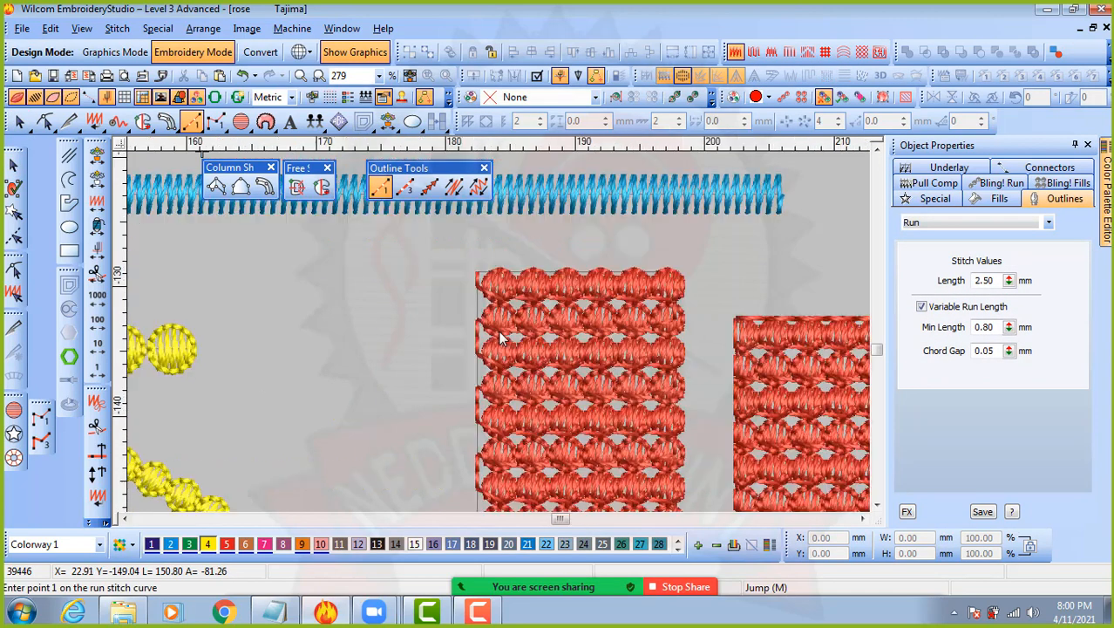
pyautogui.click(476, 275)
pyautogui.scroll(-1, 485, 373)
pyautogui.scroll(2, 497, 330)
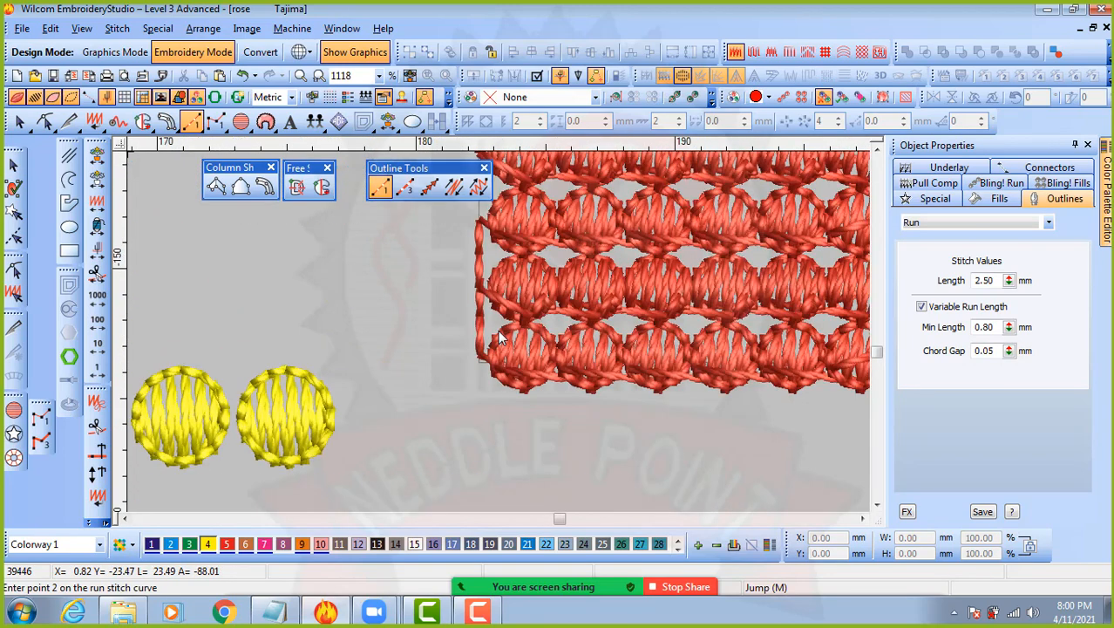
pyautogui.click(478, 388)
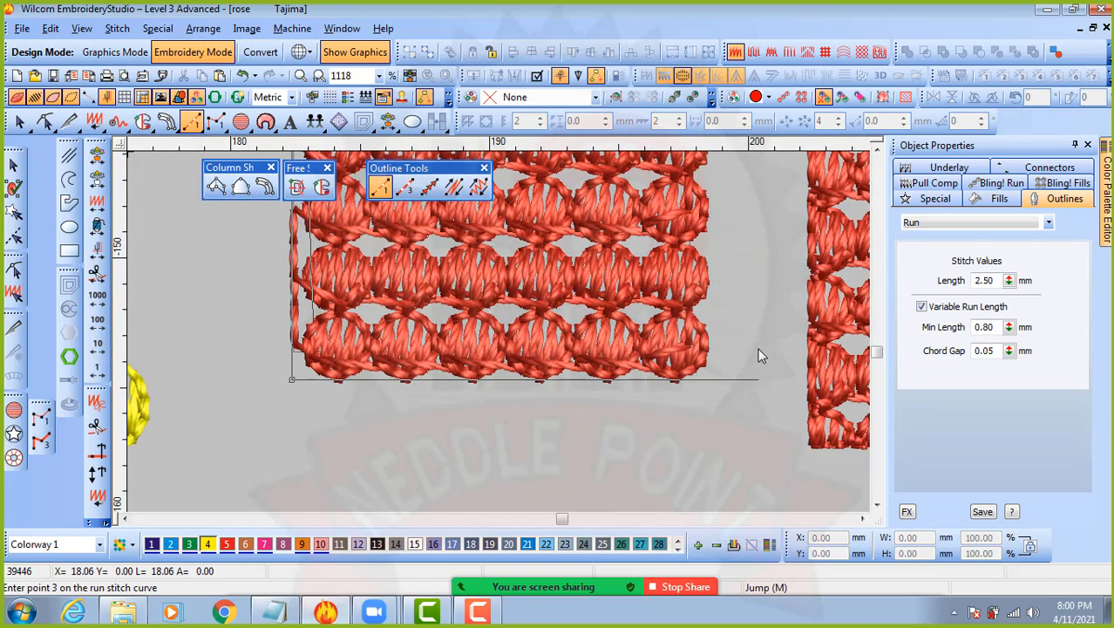
pyautogui.click(709, 369)
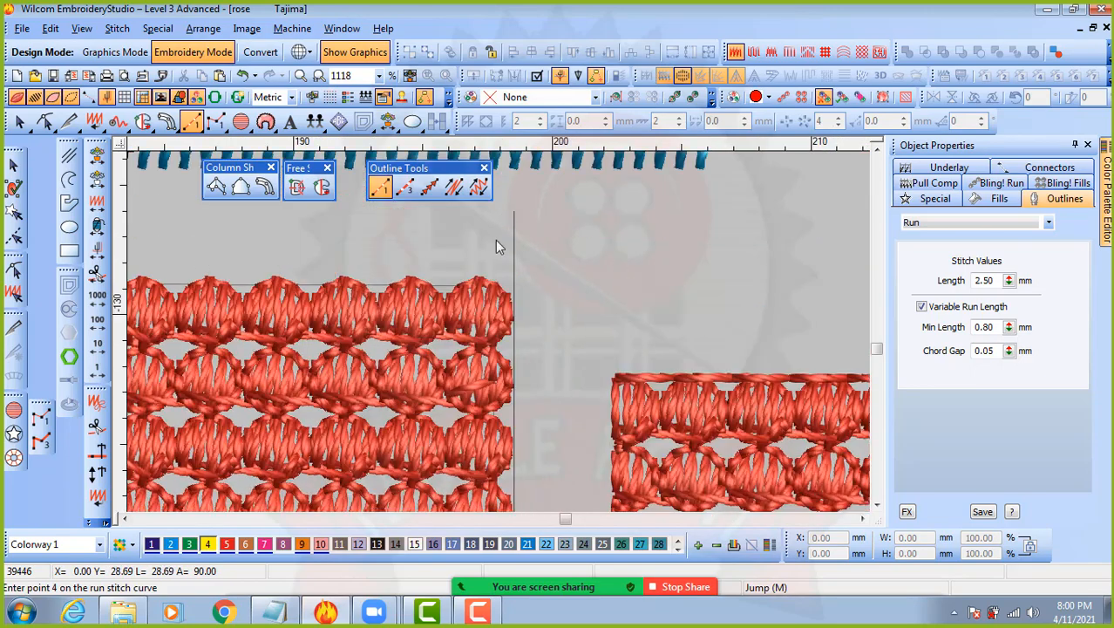
pyautogui.click(502, 280)
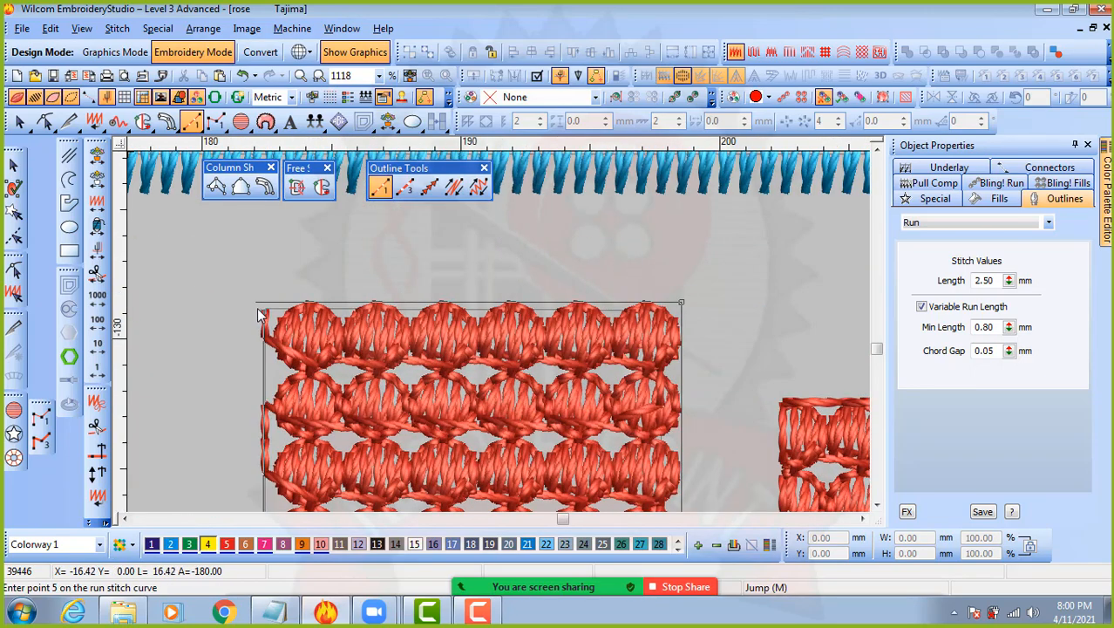
pyautogui.click(264, 306)
pyautogui.press('Return')
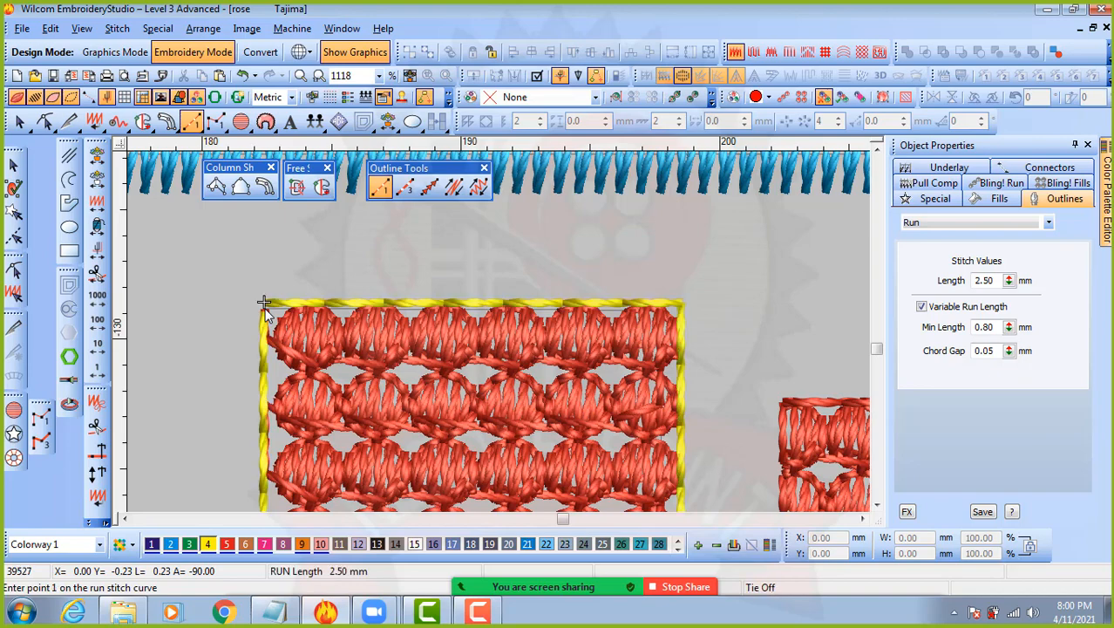
pyautogui.scroll(-1, 613, 388)
pyautogui.click(13, 166)
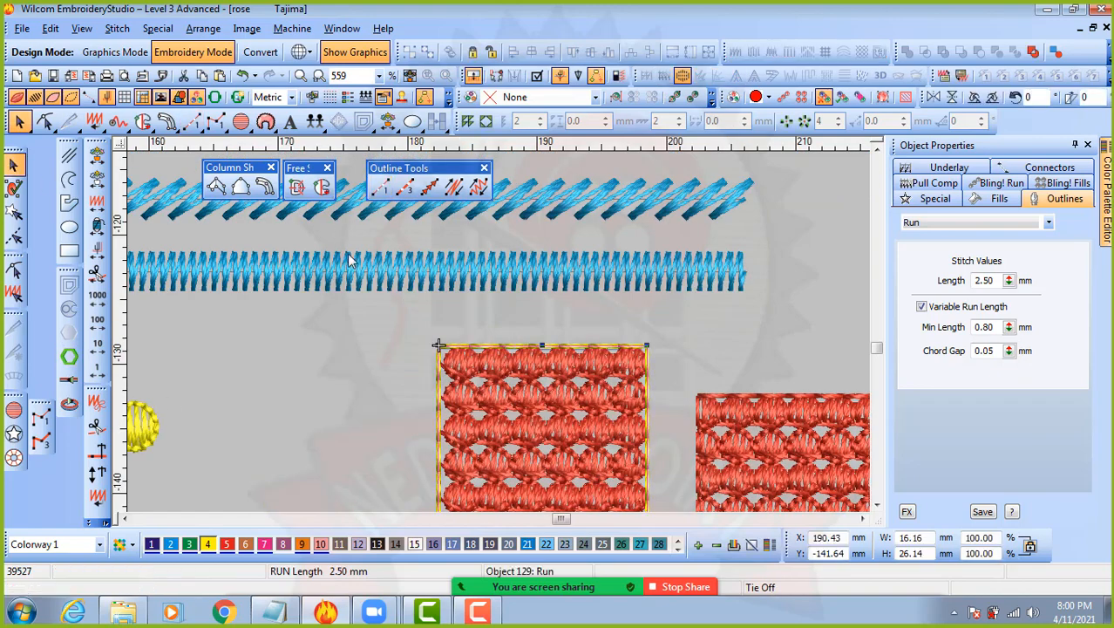
# - Try the Triple Run, Motif Run and Backstitch types on the yellow rectangular outline
pyautogui.scroll(-1, 498, 342)
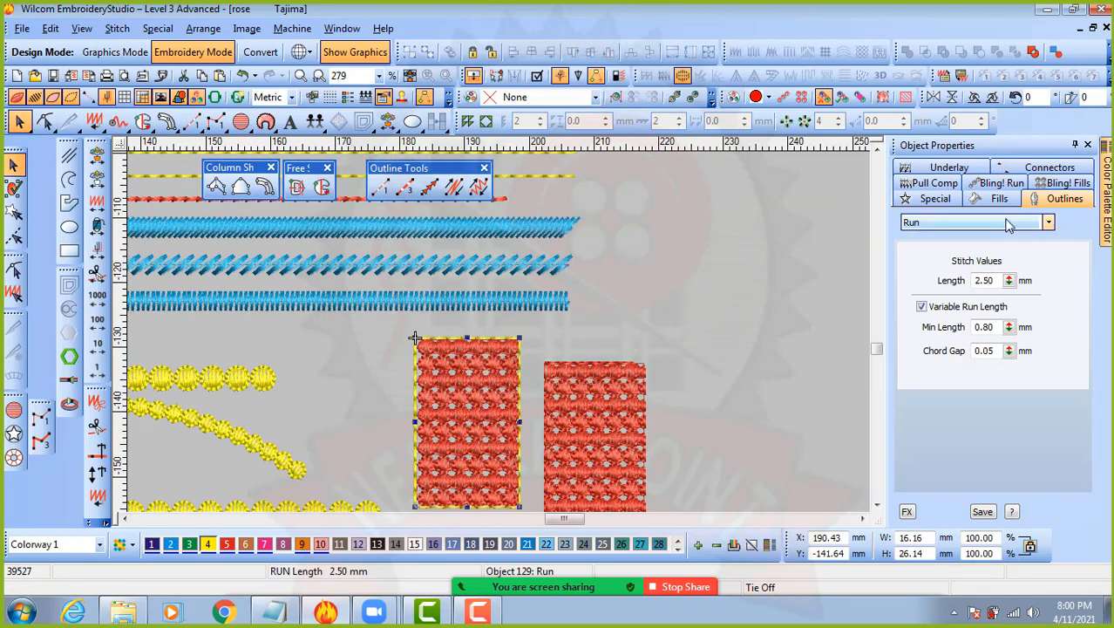
pyautogui.click(1048, 223)
pyautogui.click(967, 245)
pyautogui.click(972, 223)
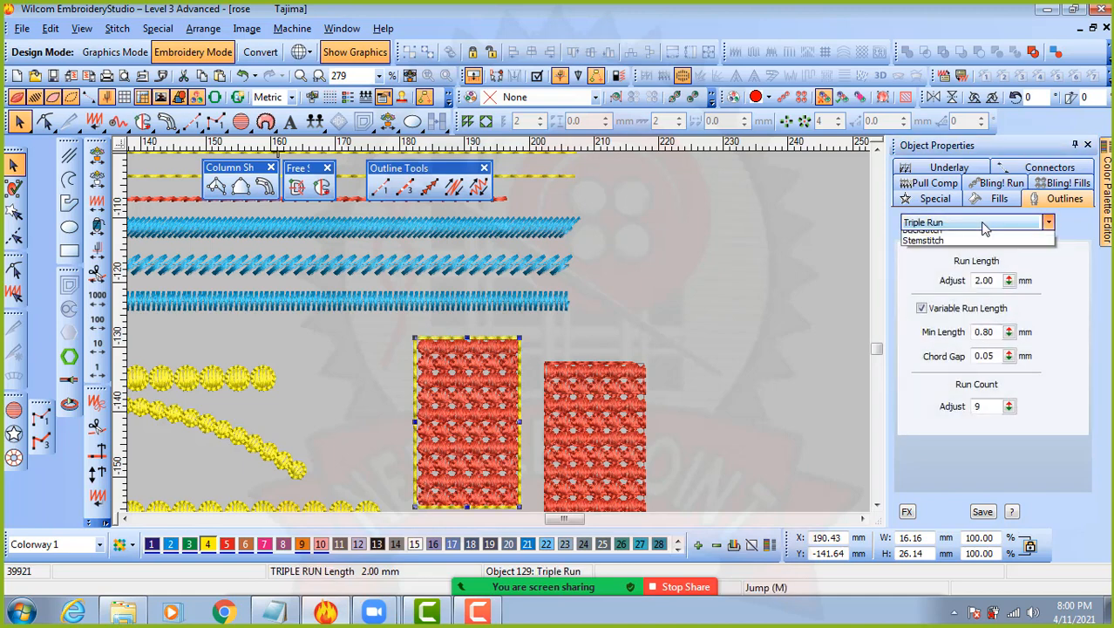
pyautogui.click(968, 263)
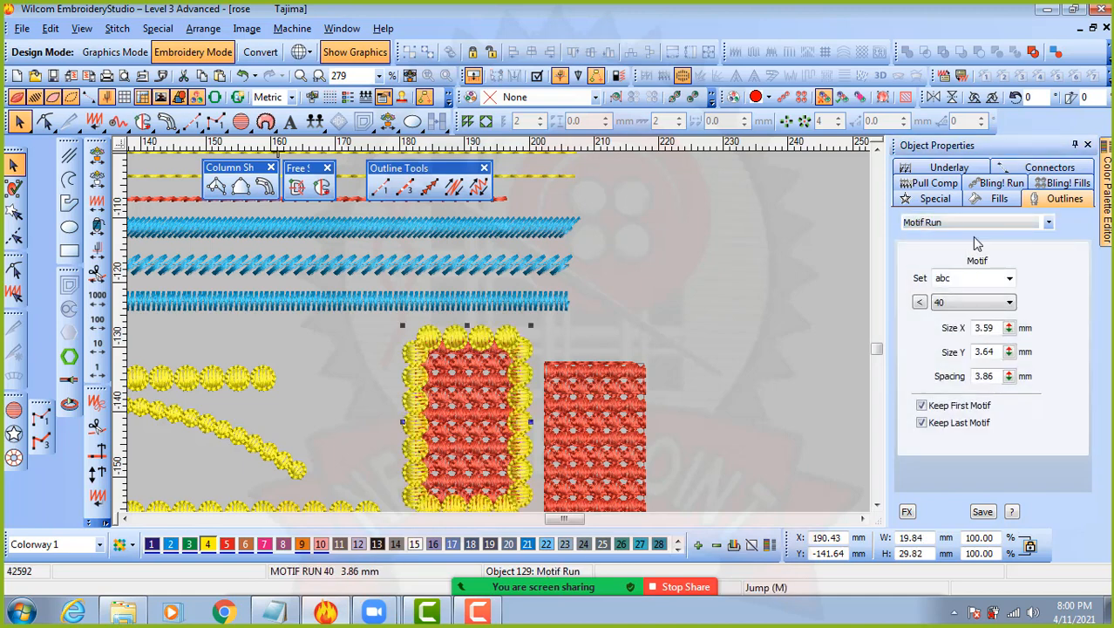
pyautogui.click(977, 225)
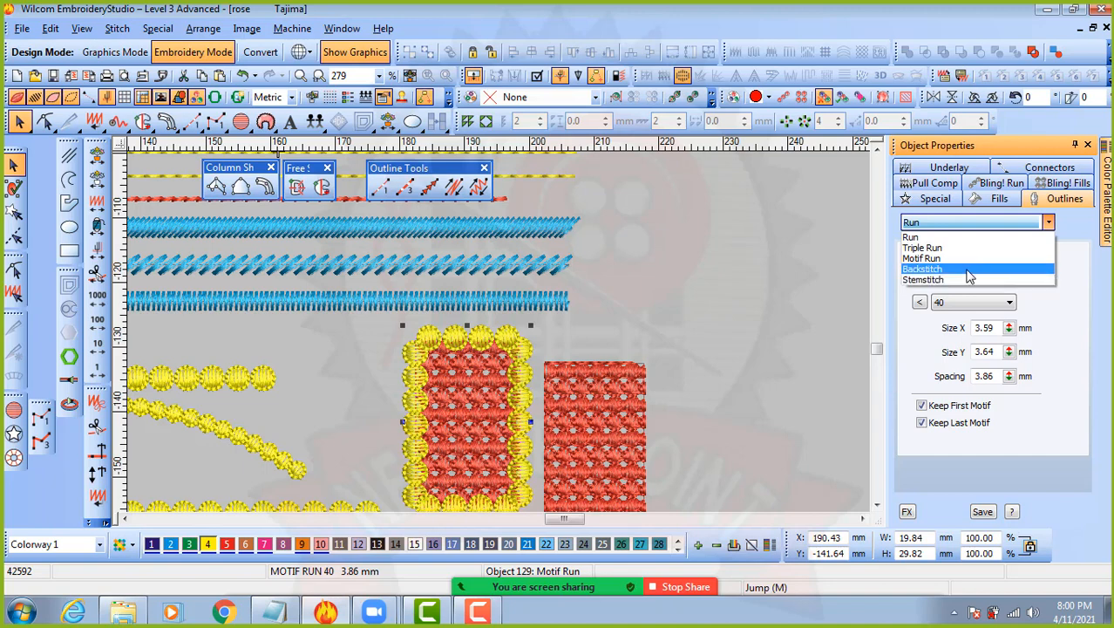
pyautogui.click(966, 270)
# - Set the stitch type of the yellow outline around the left red block to Stemstitch
pyautogui.click(983, 225)
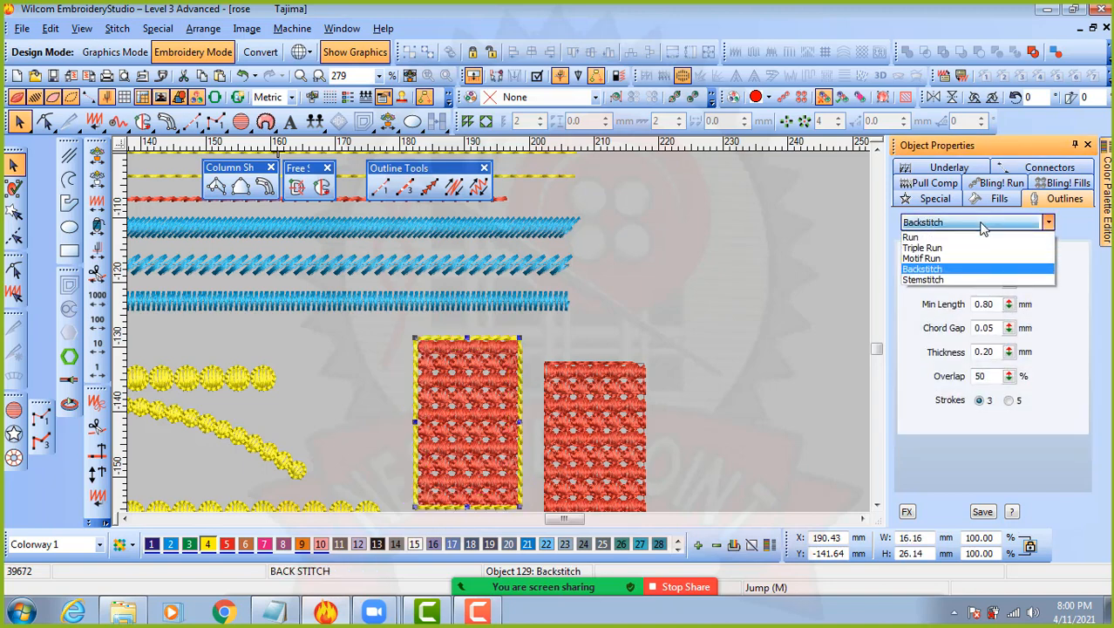
pyautogui.click(959, 276)
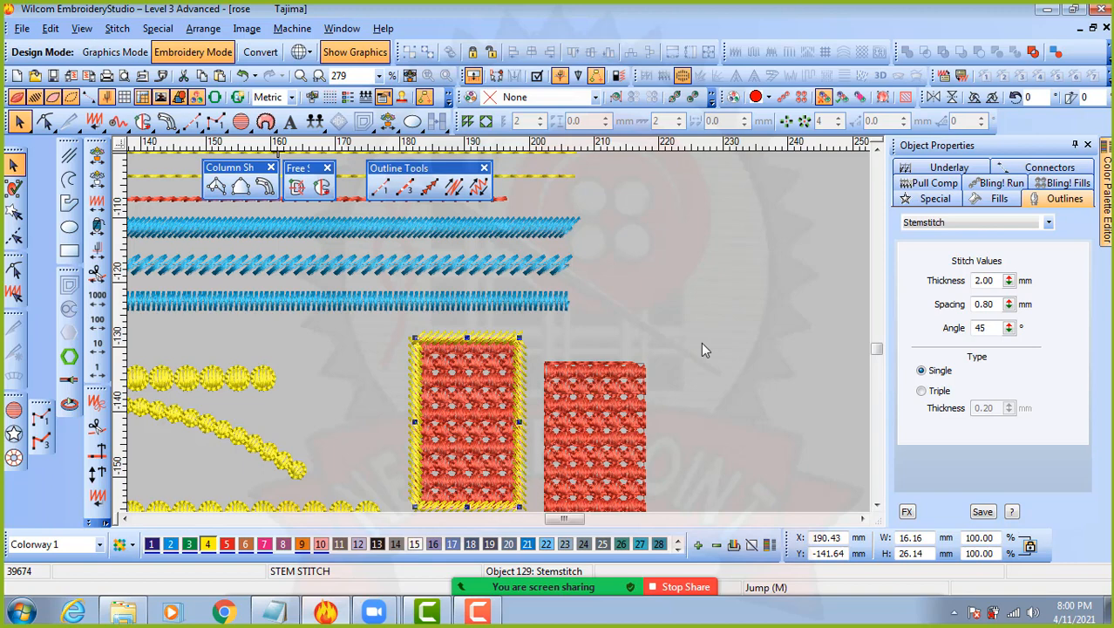
pyautogui.click(698, 372)
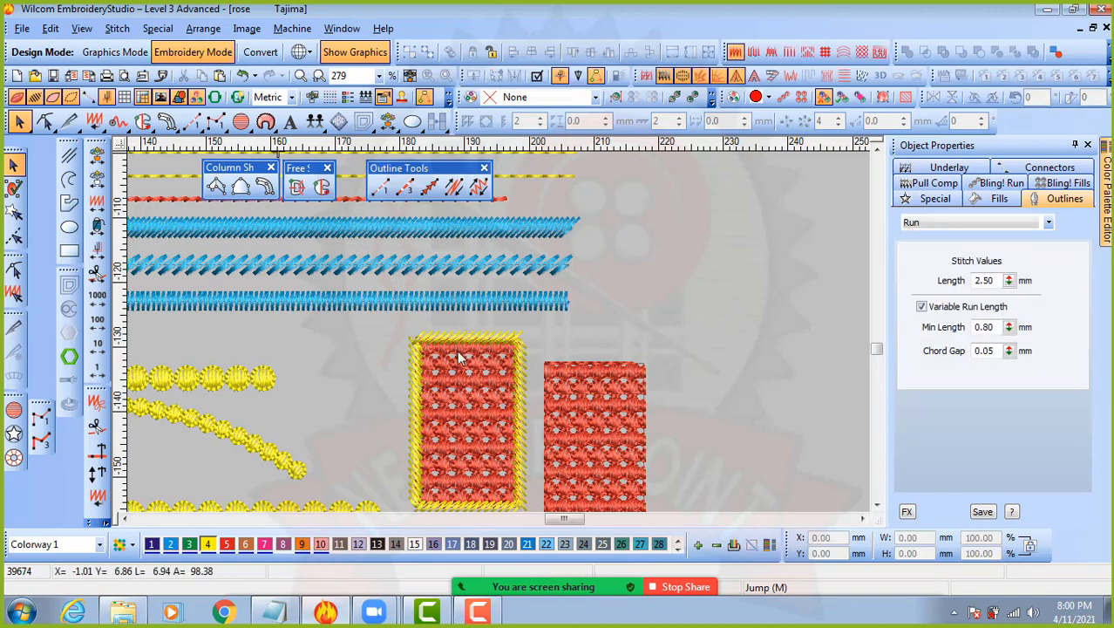
# - Place a copy of the red motif block without an outline about 25 mm to its right
pyautogui.scroll(-1, 458, 350)
pyautogui.scroll(1, 498, 356)
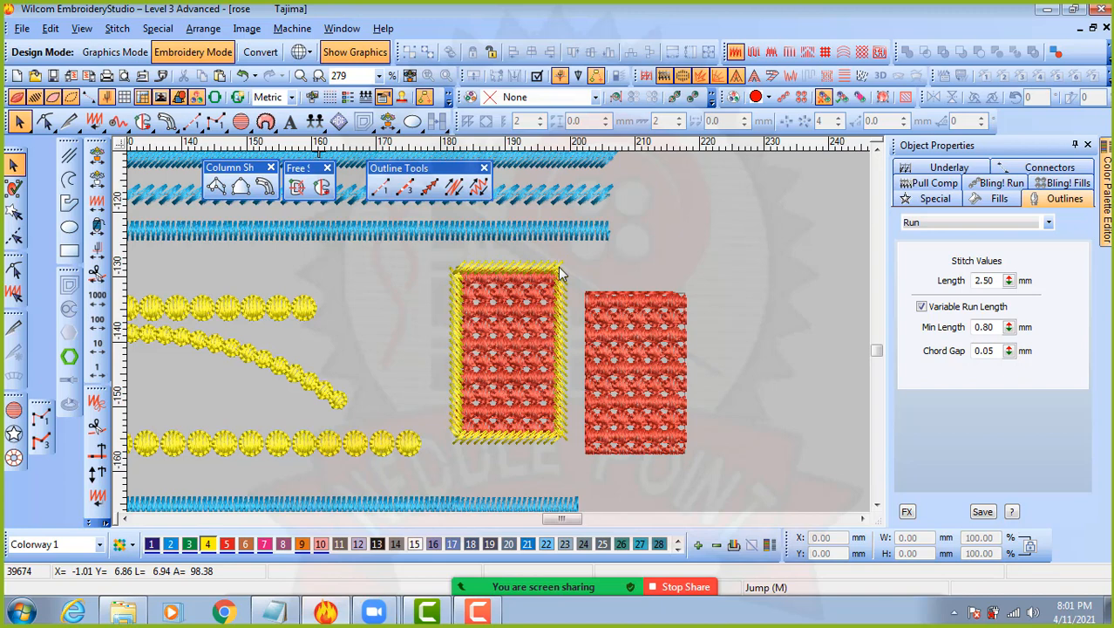
pyautogui.click(635, 366)
pyautogui.moveTo(633, 359); pyautogui.dragTo(799, 339)
pyautogui.scroll(-1, 823, 311)
pyautogui.scroll(1, 482, 334)
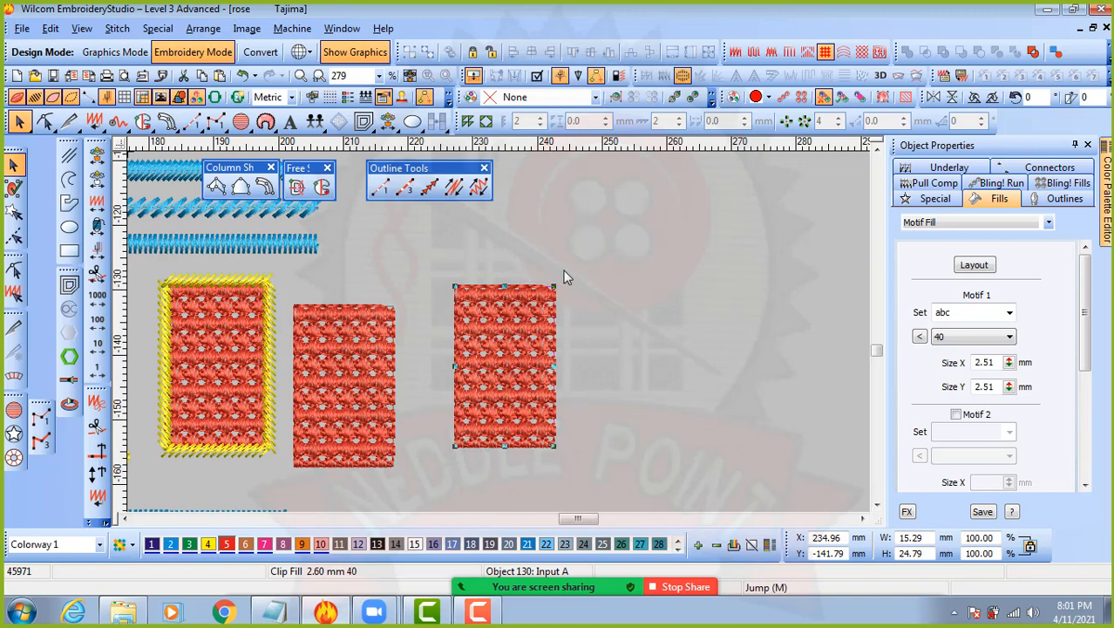
pyautogui.click(594, 348)
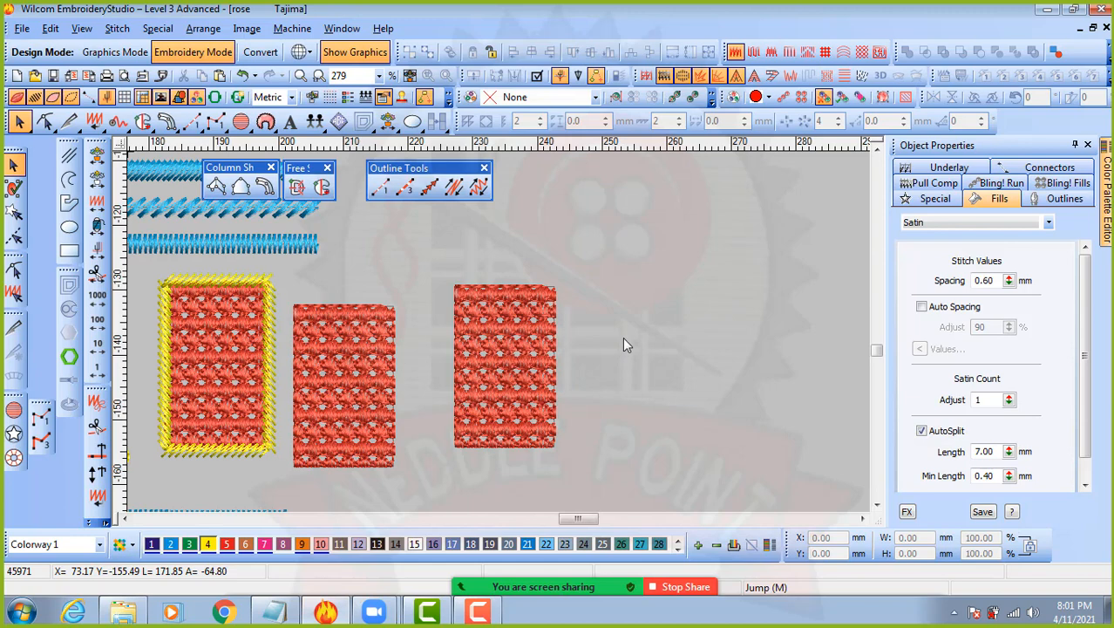
# - Float the Create Special Tools toolbar over the design area above the copied red block and select that block
pyautogui.moveTo(68, 271); pyautogui.dragTo(582, 194)
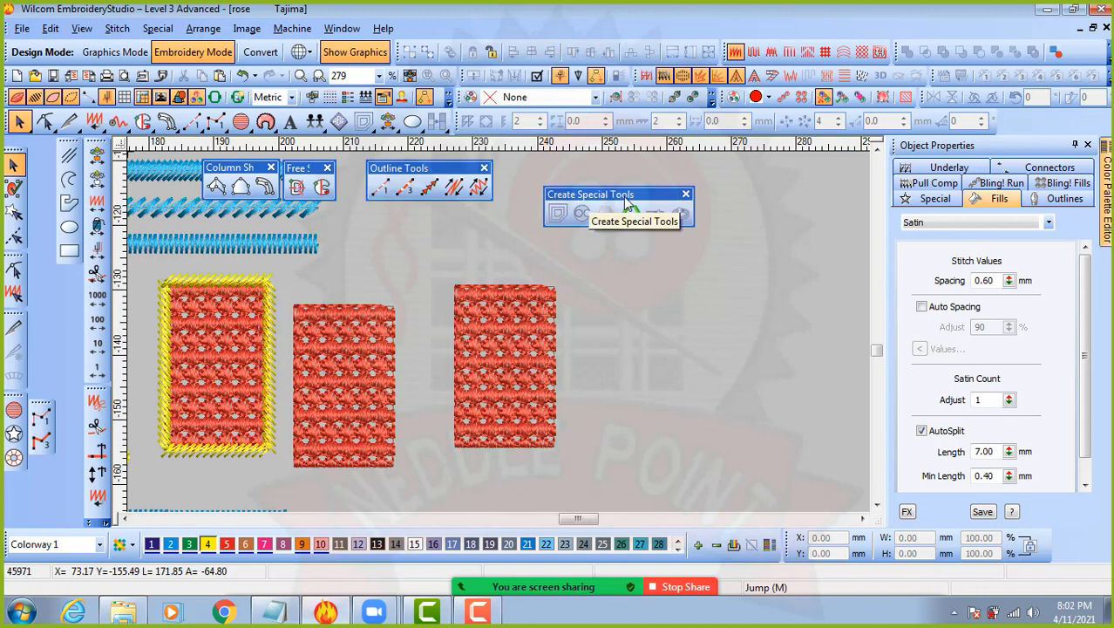
pyautogui.moveTo(602, 196); pyautogui.dragTo(626, 182)
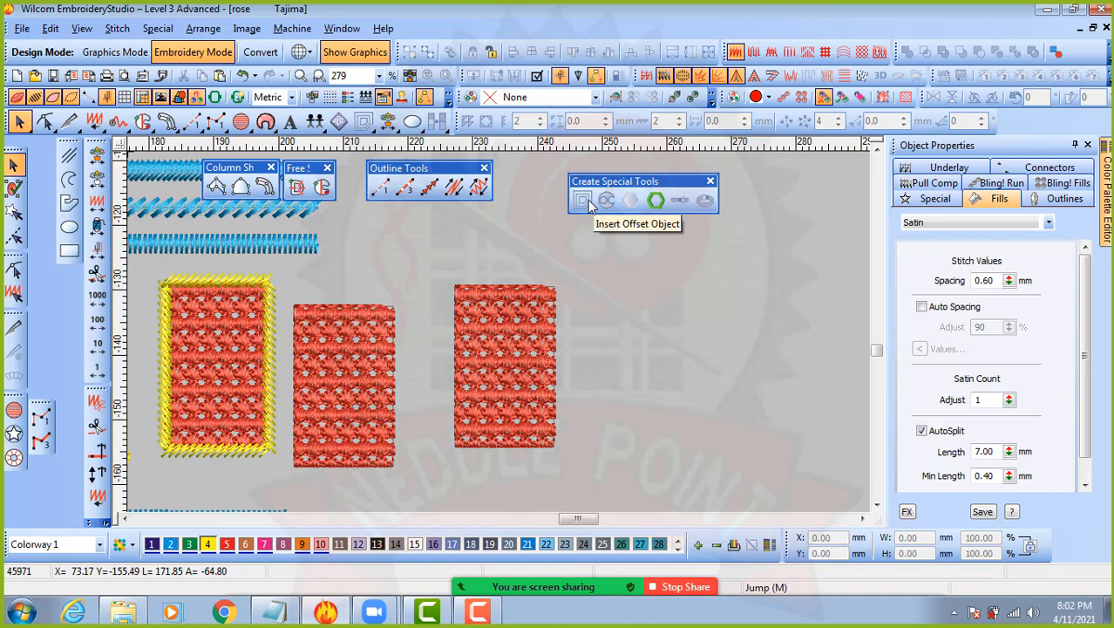
pyautogui.click(525, 294)
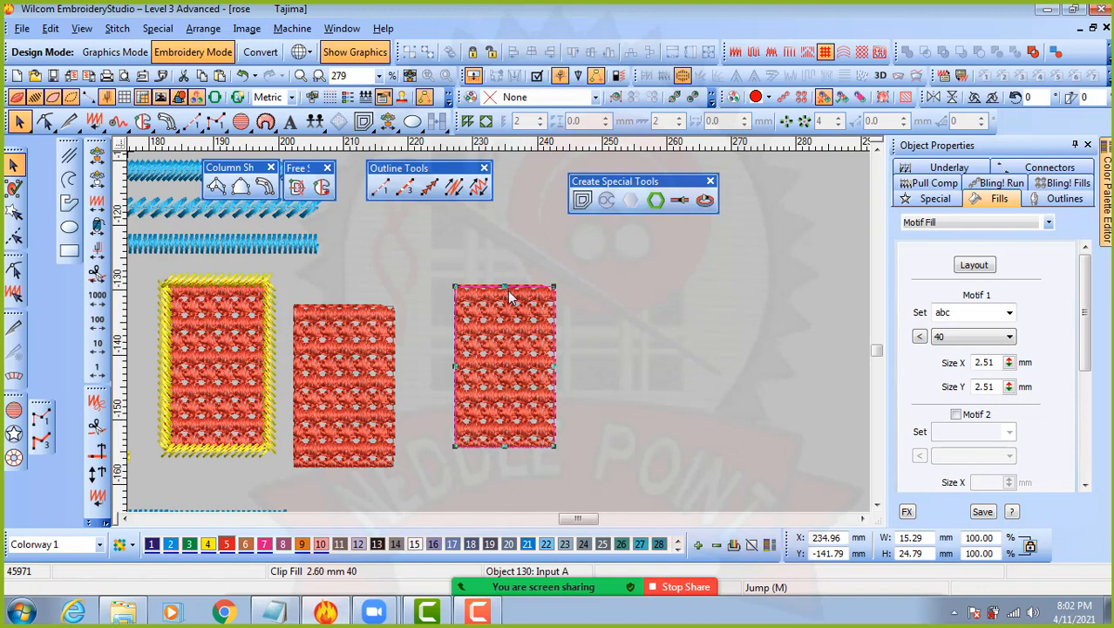
pyautogui.scroll(-2, 507, 293)
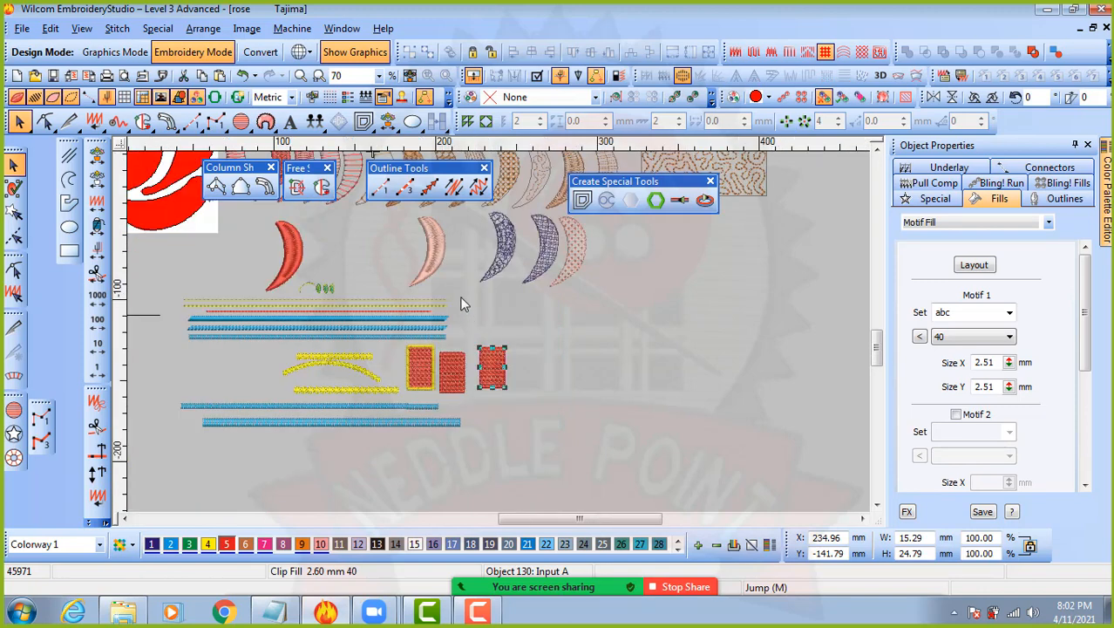
pyautogui.scroll(2, 491, 360)
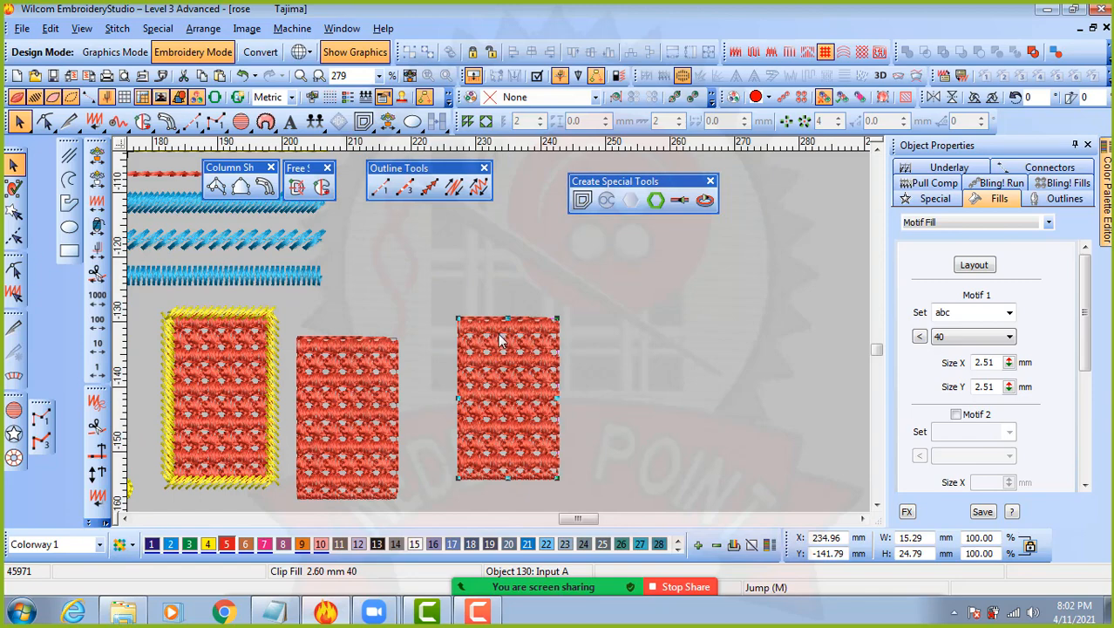
# - Move the satin fill of the last yellow circle in the lower row out of its outline, to just below the row
pyautogui.scroll(-1, 503, 337)
pyautogui.scroll(2, 502, 332)
pyautogui.scroll(-3, 502, 336)
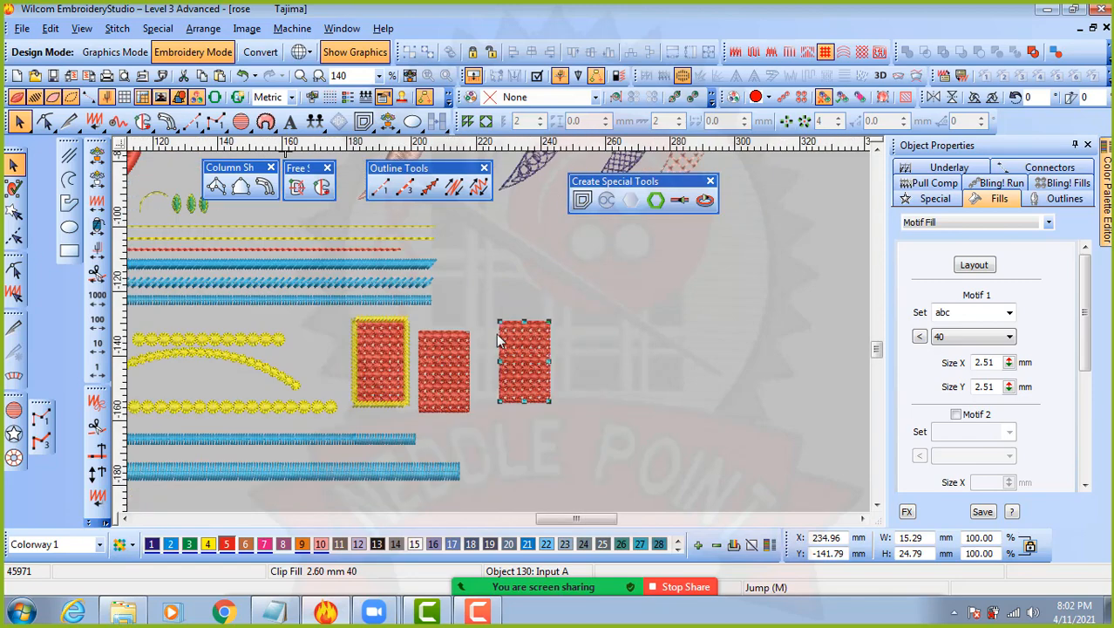
pyautogui.scroll(4, 335, 405)
pyautogui.click(466, 335)
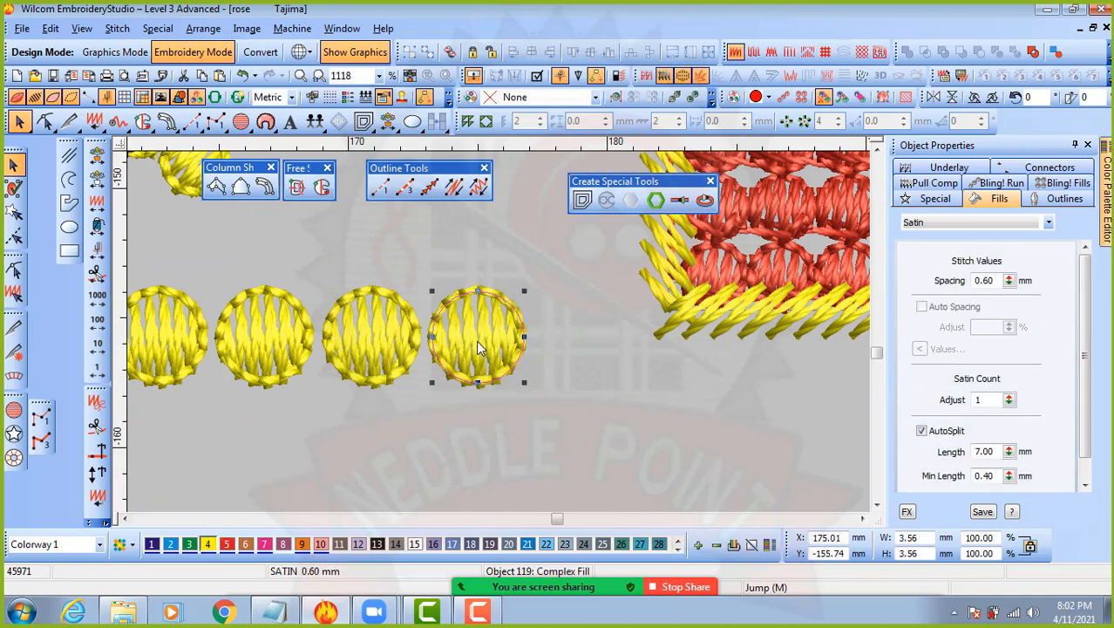
pyautogui.moveTo(582, 365); pyautogui.dragTo(391, 457)
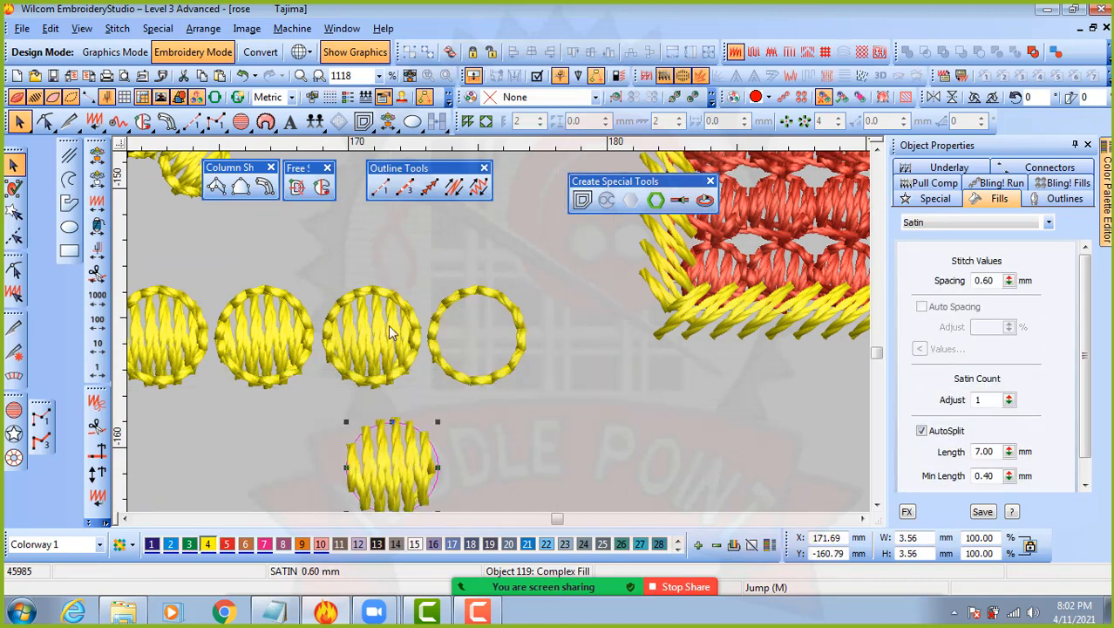
pyautogui.scroll(-1, 402, 383)
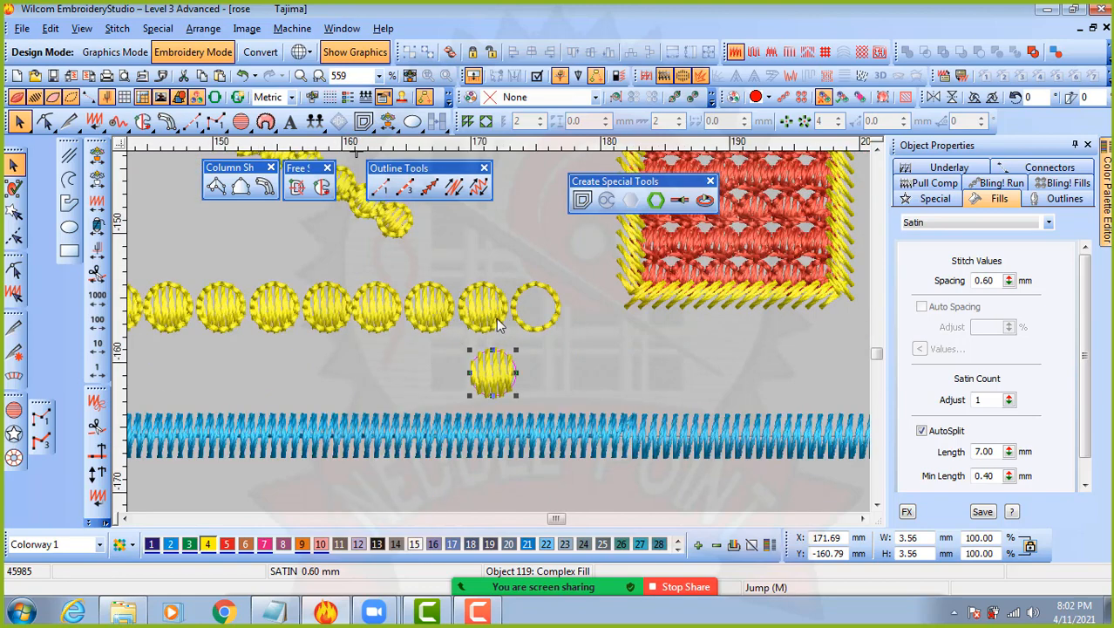
pyautogui.scroll(-2, 496, 317)
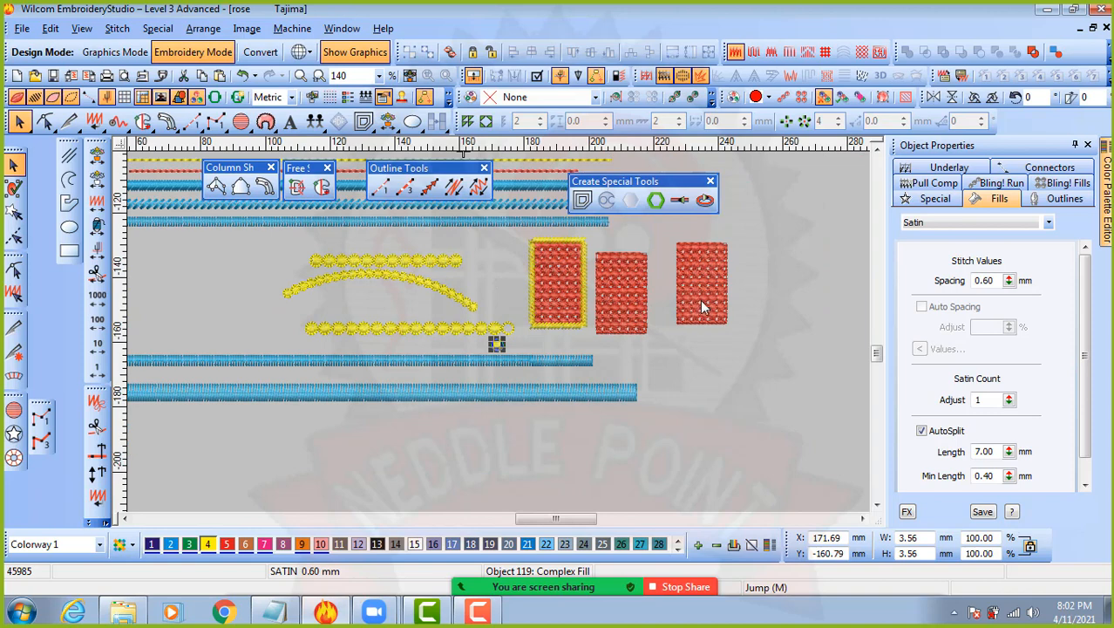
pyautogui.scroll(1, 700, 299)
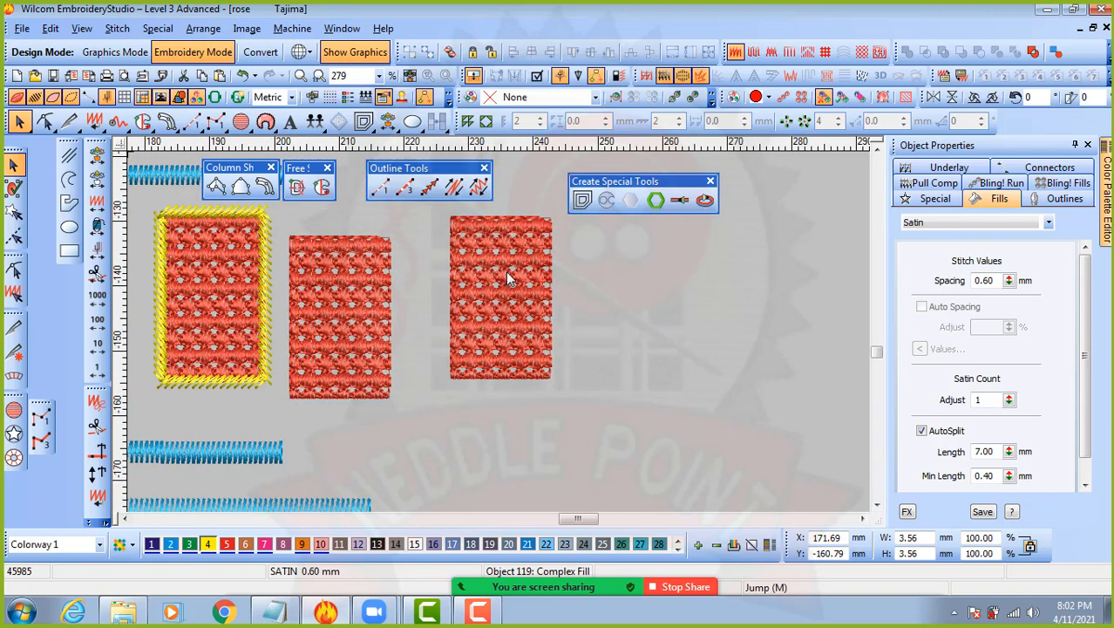
# - Shift the rightmost red block about 4 mm down and delete a trial copy placed beside it
pyautogui.moveTo(505, 272); pyautogui.dragTo(515, 300)
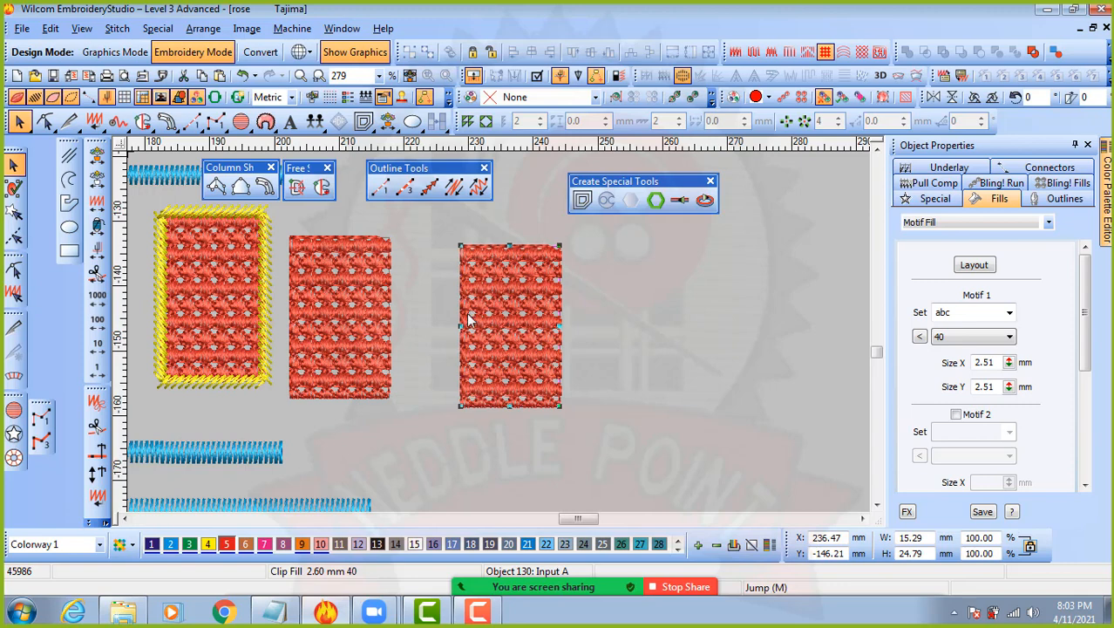
pyautogui.moveTo(515, 317); pyautogui.dragTo(669, 323)
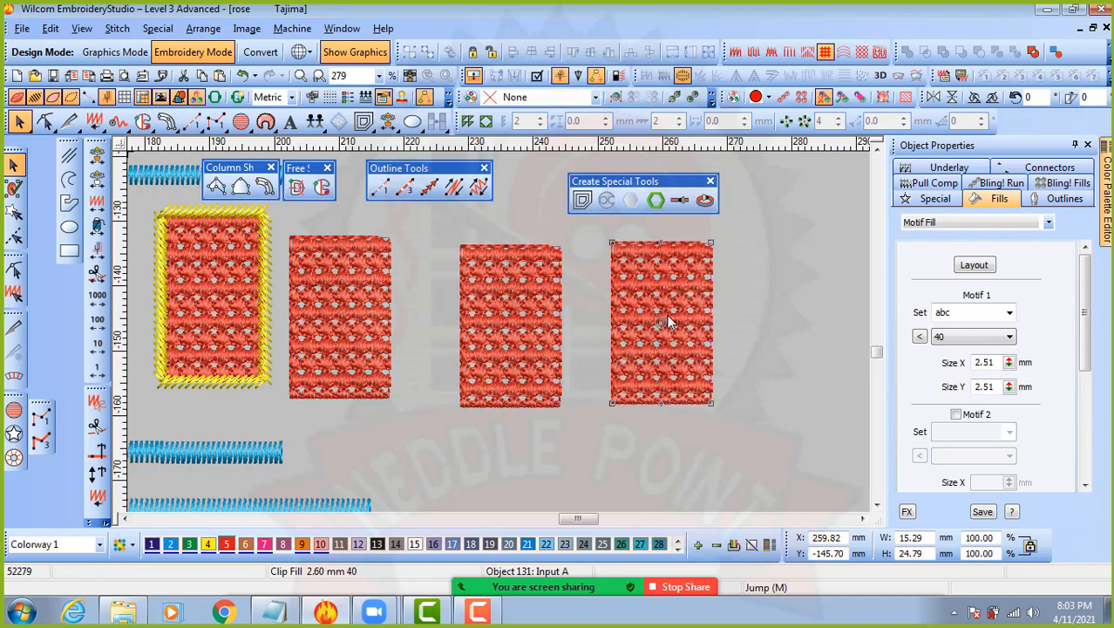
pyautogui.press('Delete')
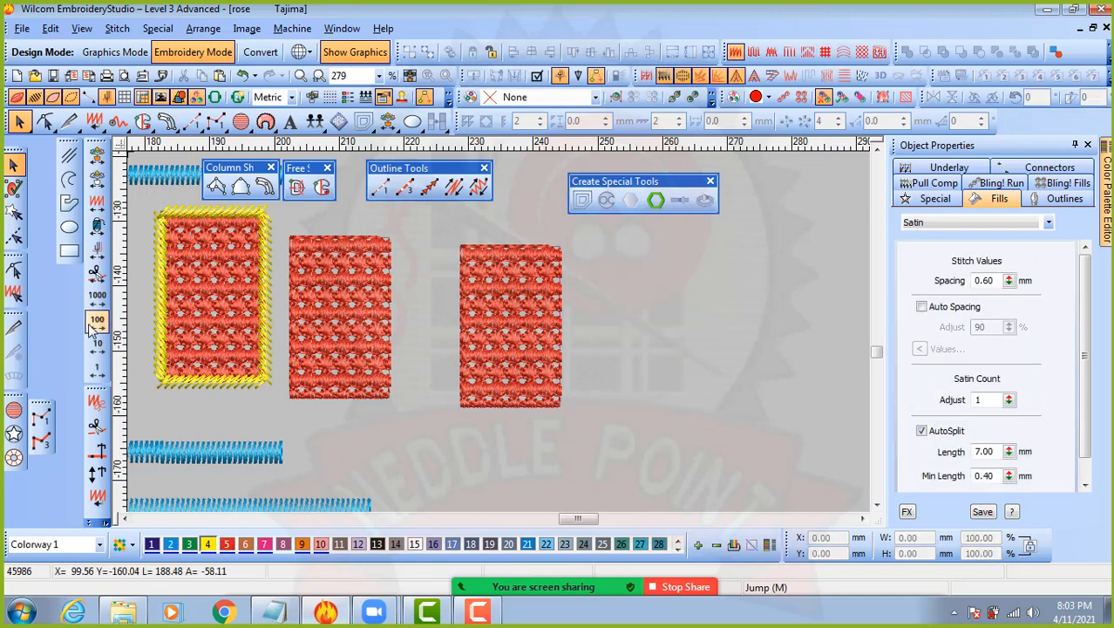
# - Draw a vector circle about 17.5 mm in diameter to the right of the rightmost red block
pyautogui.click(69, 227)
pyautogui.click(664, 323)
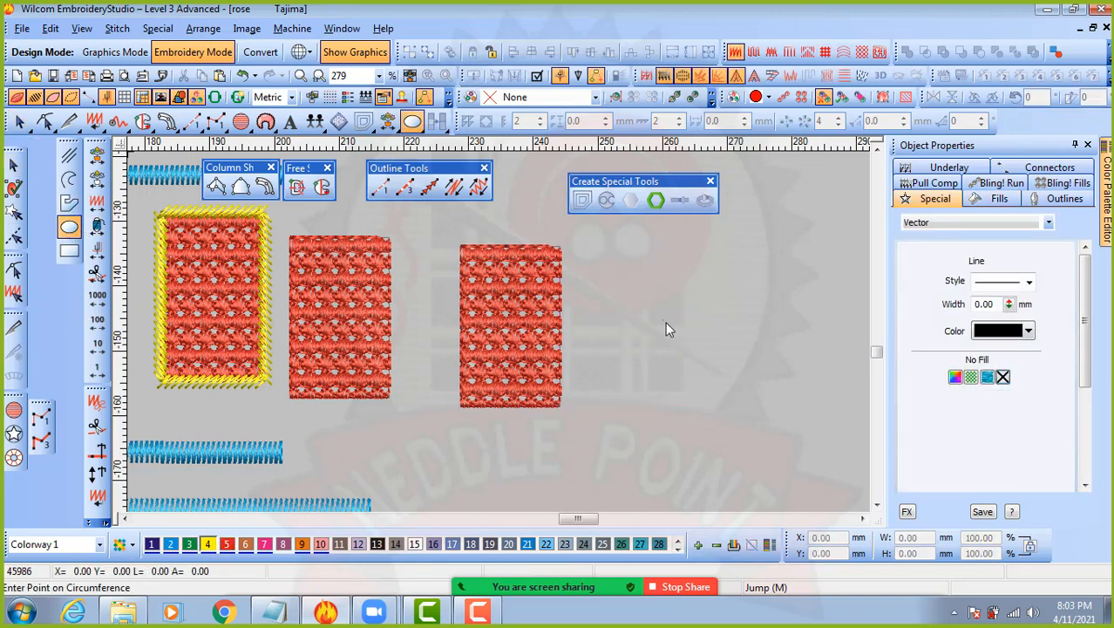
pyautogui.click(715, 352)
pyautogui.press('Return')
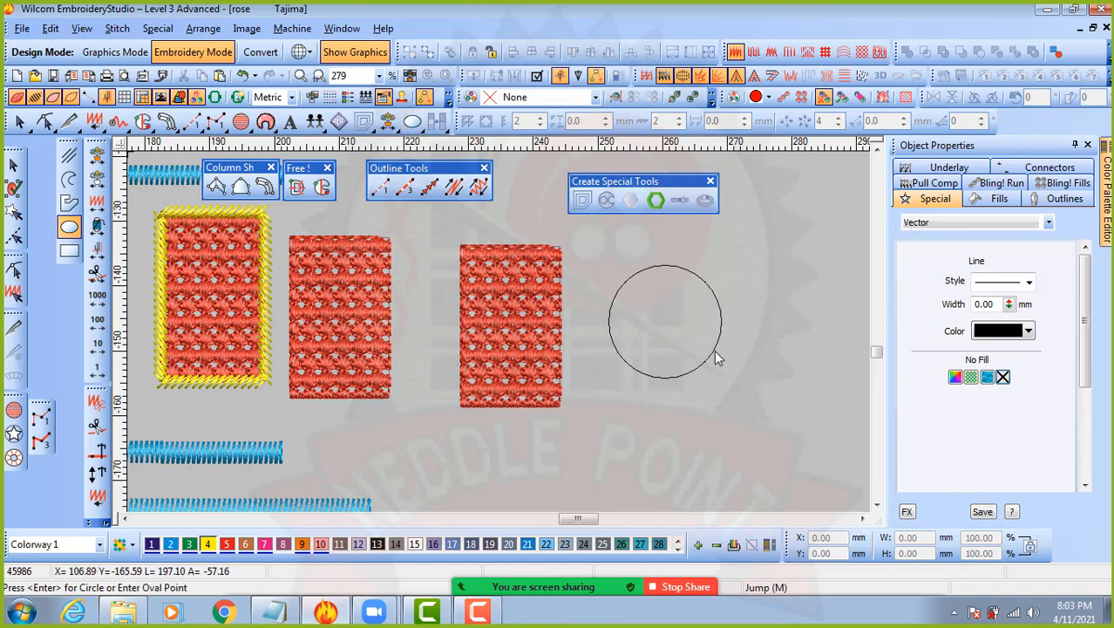
pyautogui.click(715, 352)
pyautogui.press('Escape')
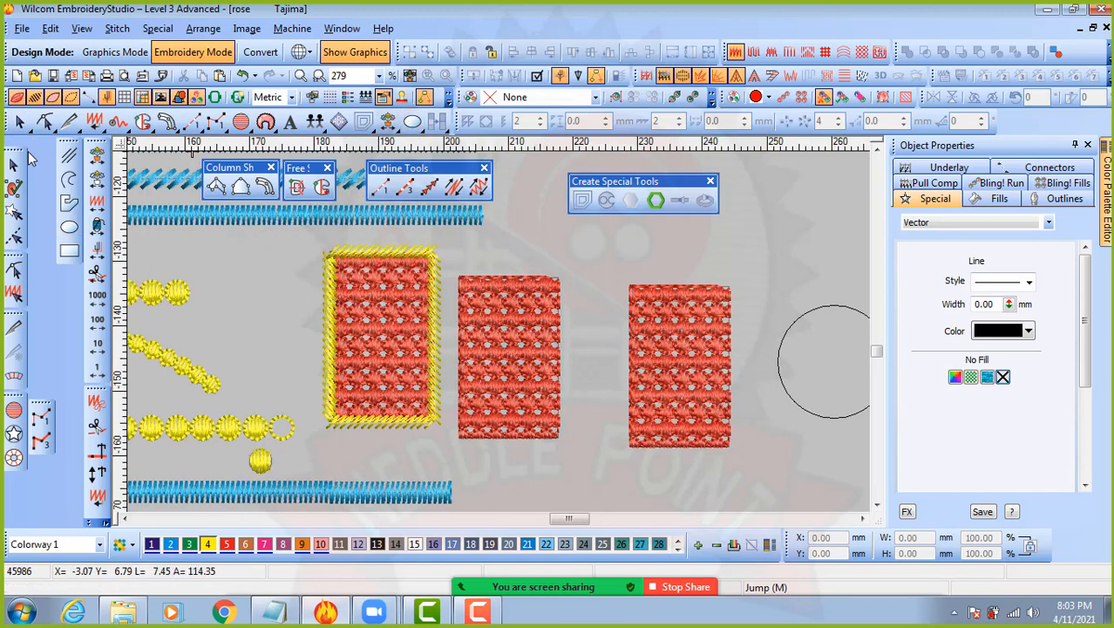
# - Duplicate the circle and shrink the copy about its centre to roughly a third of the size, forming a small concentric circle
pyautogui.click(16, 165)
pyautogui.click(860, 411)
pyautogui.scroll(1, 871, 378)
pyautogui.scroll(-1, 510, 316)
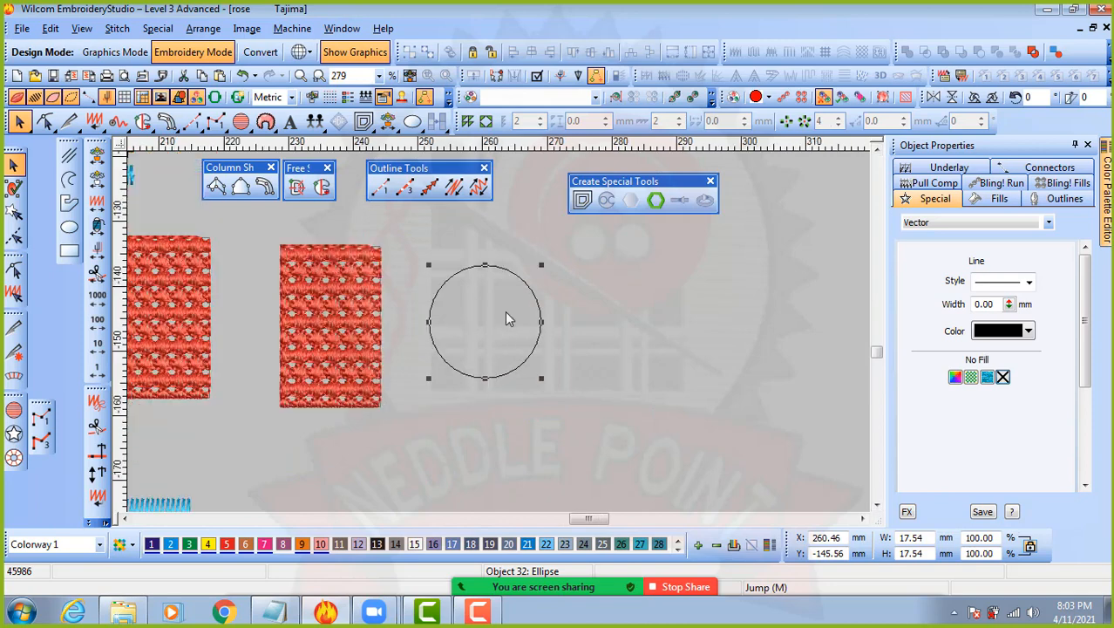
pyautogui.scroll(1, 493, 264)
pyautogui.hotkey('ctrl', 'd')
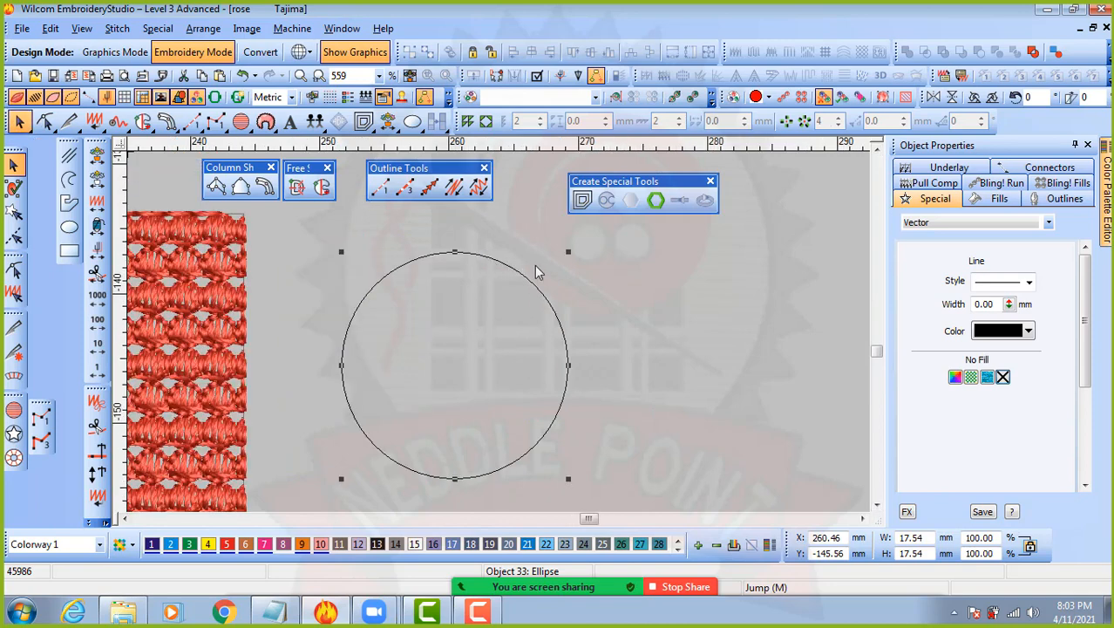
pyautogui.moveTo(568, 253); pyautogui.dragTo(489, 331)
pyautogui.click(646, 290)
# - Place a vertical and a horizontal guide line crossing at the common centre of the two circles
pyautogui.click(69, 178)
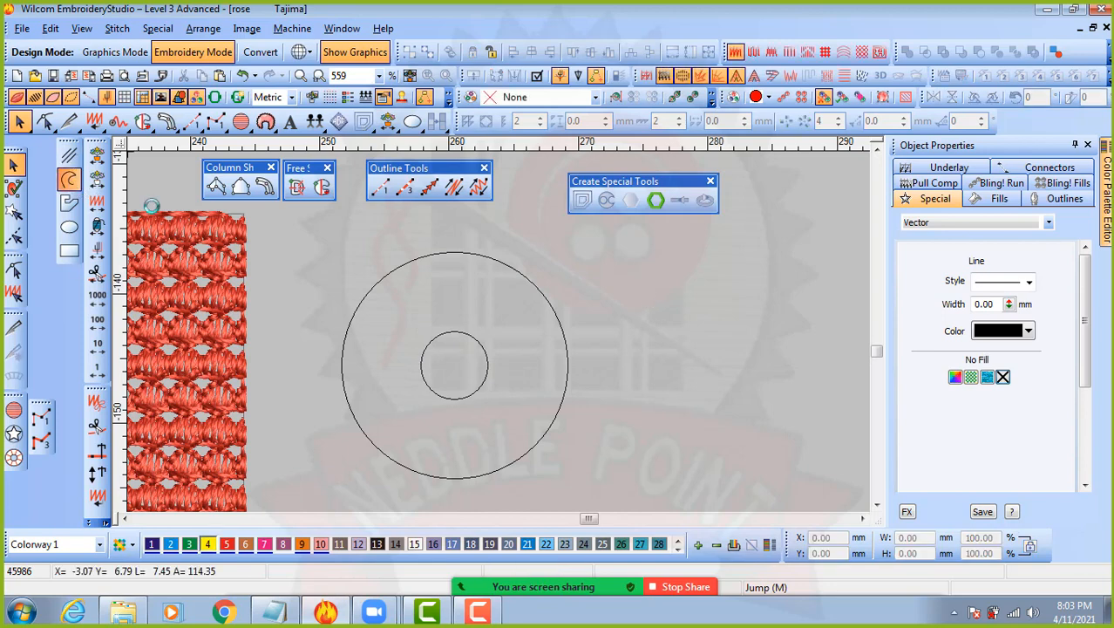
pyautogui.click(14, 163)
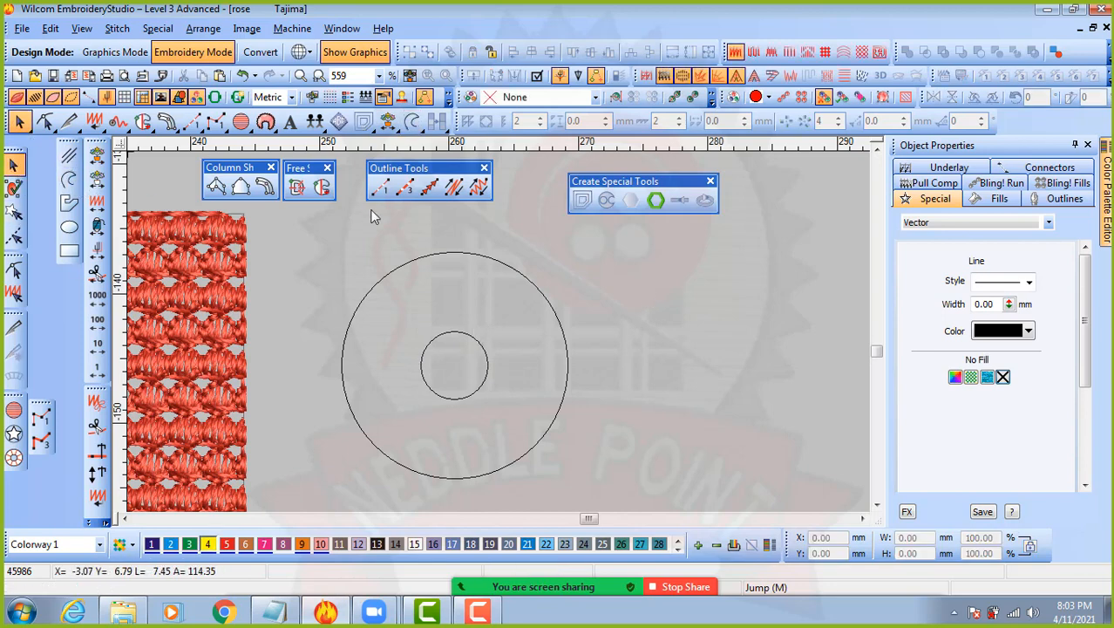
pyautogui.click(462, 253)
pyautogui.scroll(1, 449, 277)
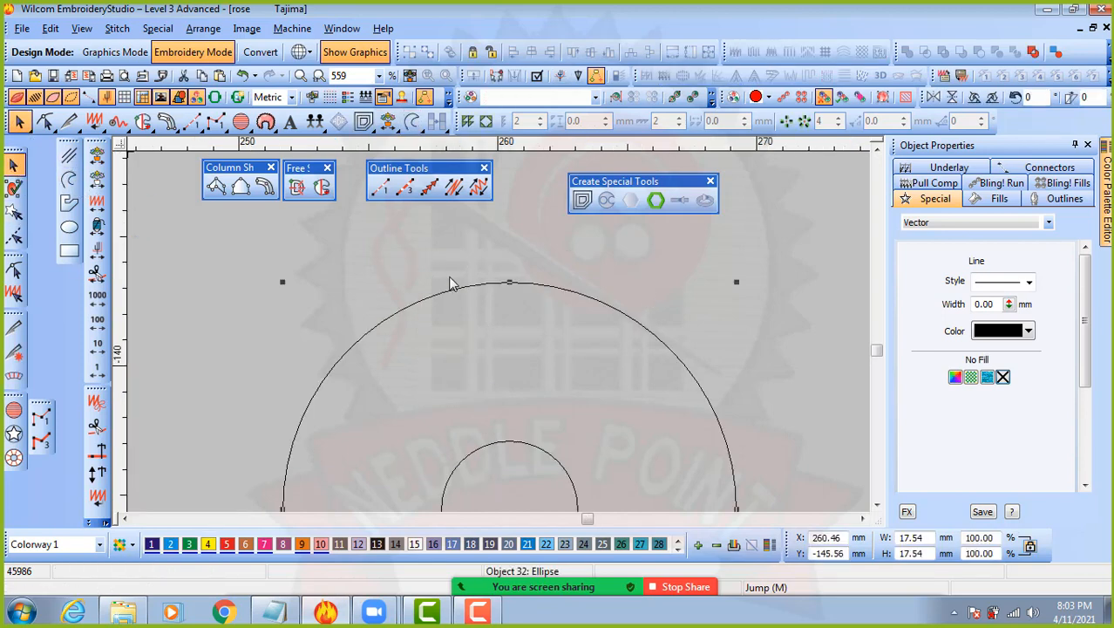
pyautogui.click(505, 144)
pyautogui.moveTo(505, 144); pyautogui.dragTo(510, 149)
pyautogui.scroll(-1, 513, 318)
pyautogui.scroll(1, 416, 445)
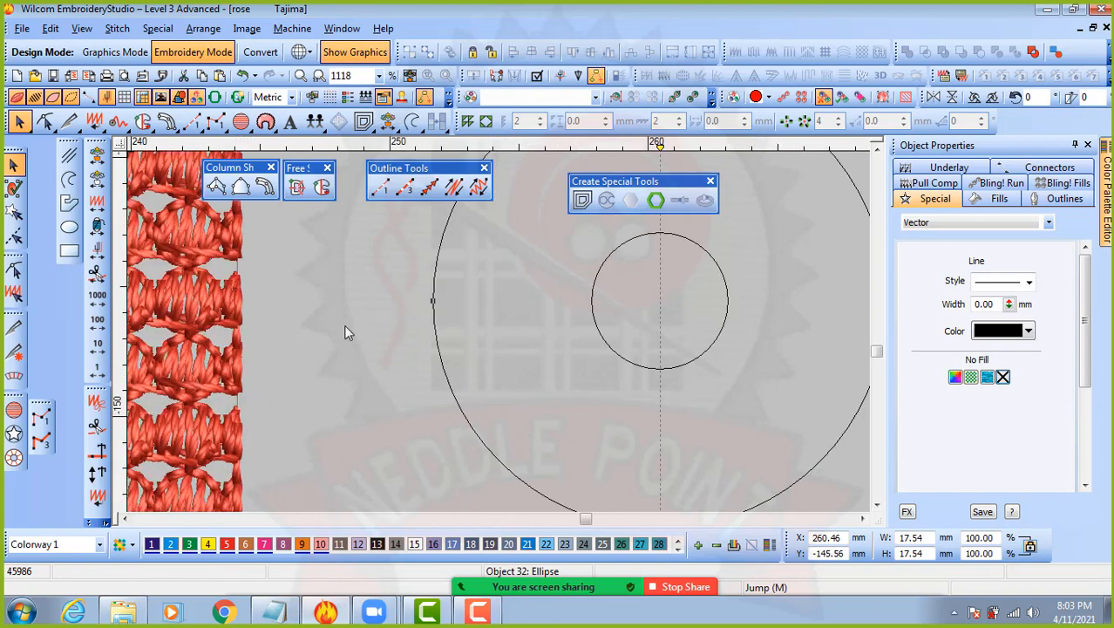
pyautogui.moveTo(120, 261); pyautogui.dragTo(122, 302)
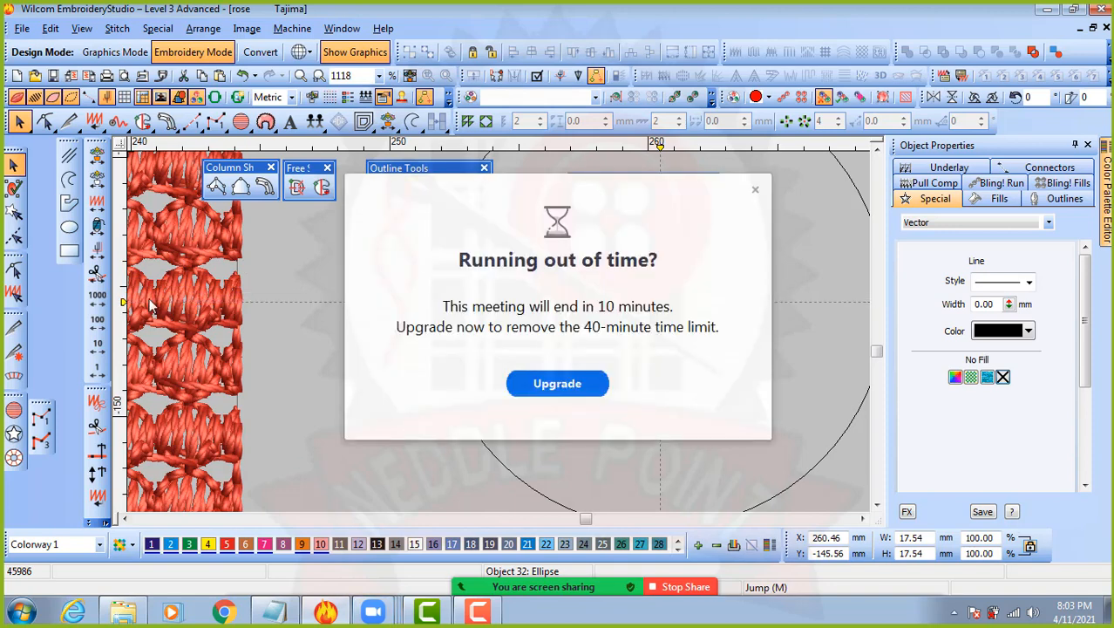
pyautogui.click(755, 189)
pyautogui.scroll(-1, 624, 304)
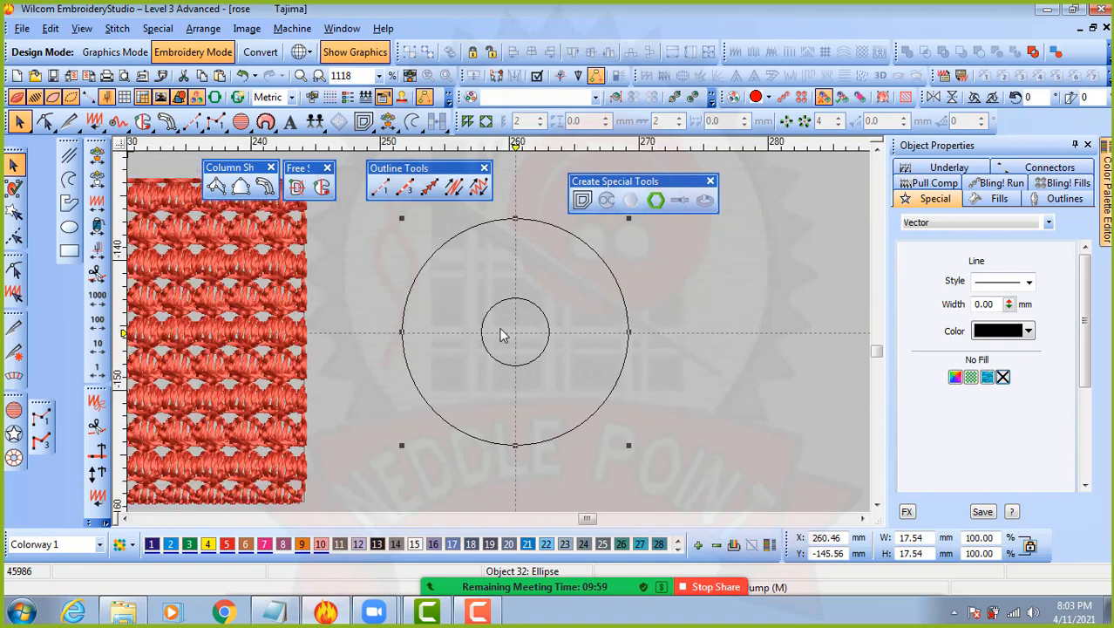
# - Draw an open half-petal curve about 3.5 by 6.7 mm from the outer circle's top at the vertical guide to the inner circle
pyautogui.click(716, 302)
pyautogui.click(68, 179)
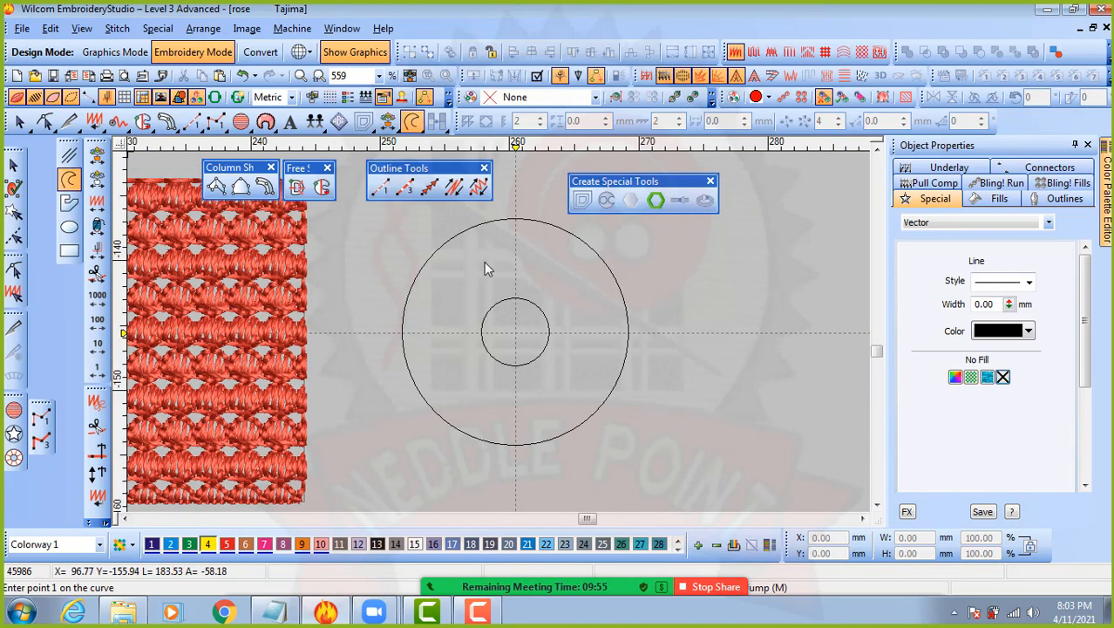
pyautogui.scroll(1, 503, 338)
pyautogui.click(530, 292)
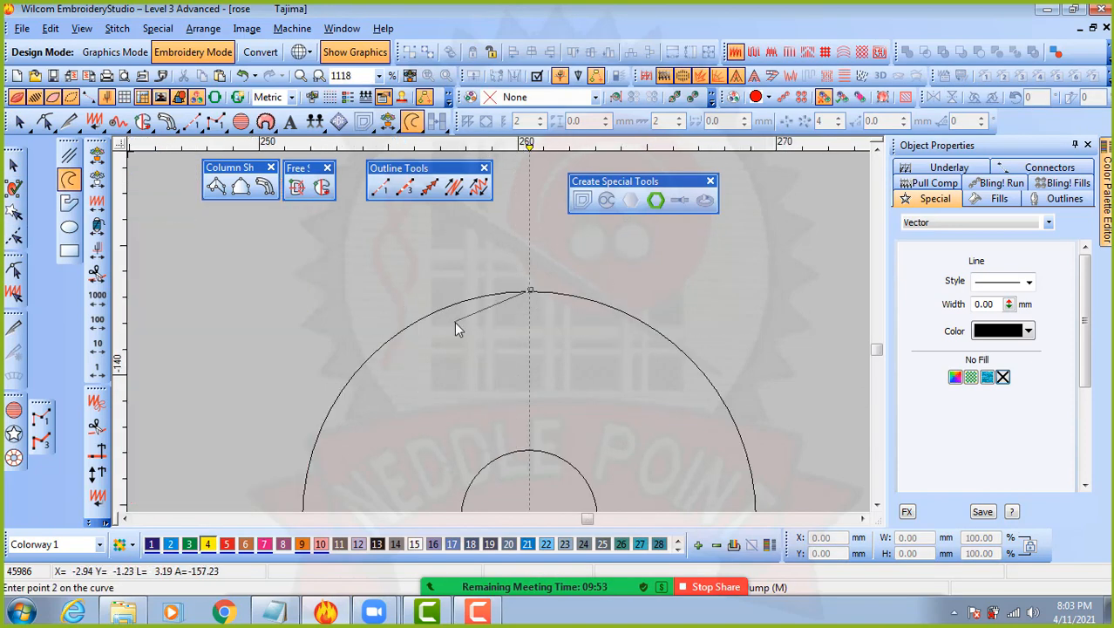
pyautogui.click(477, 308)
pyautogui.click(440, 360)
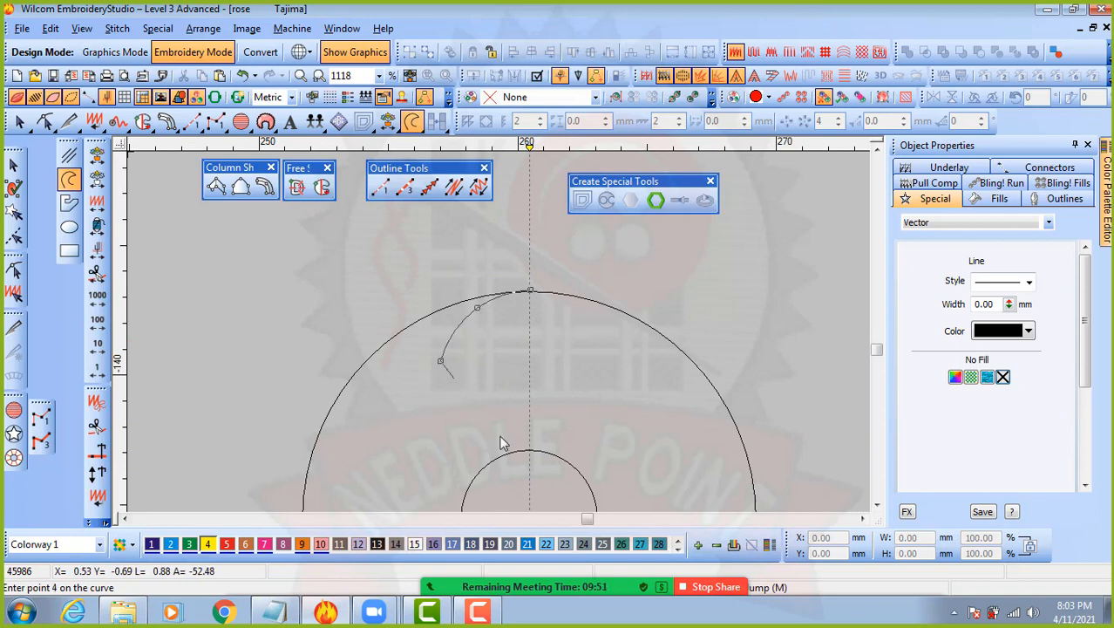
pyautogui.click(491, 464)
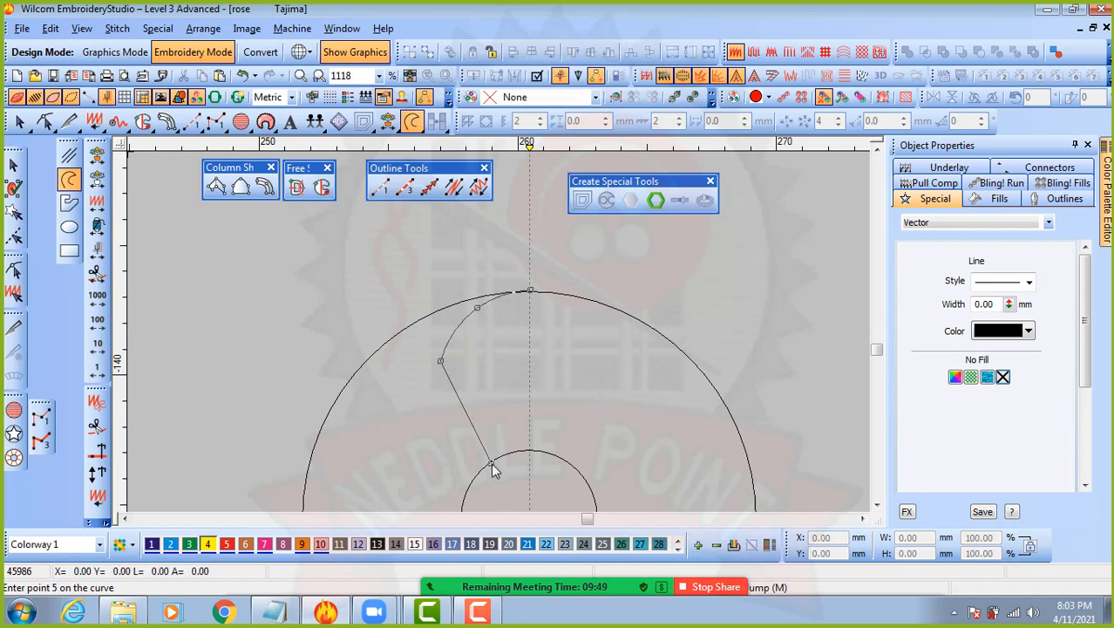
pyautogui.press('Return')
pyautogui.click(19, 123)
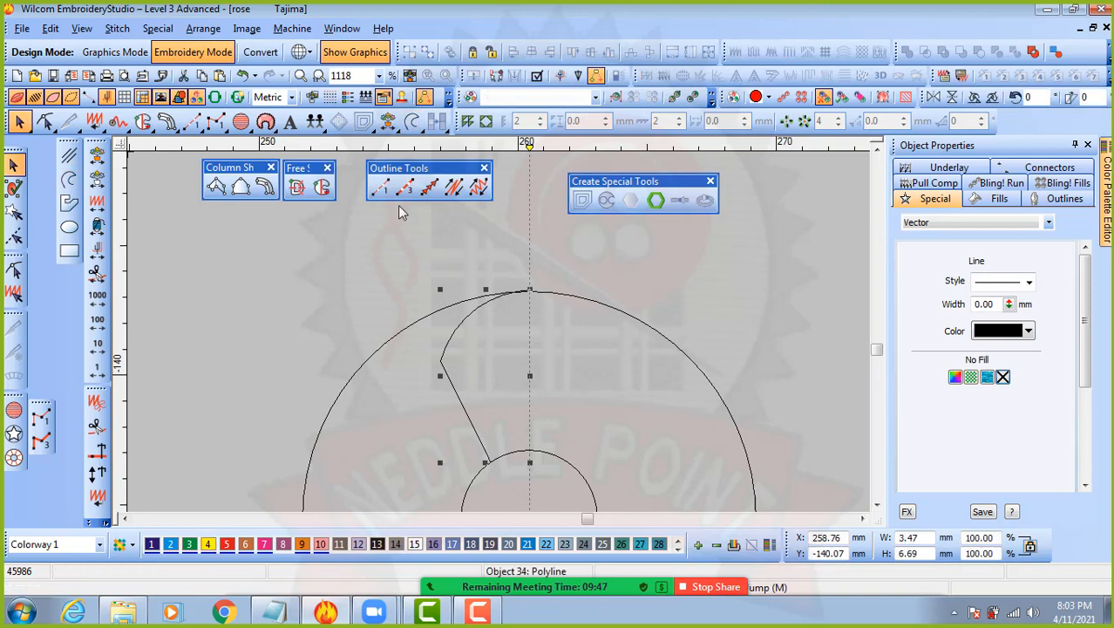
# - Mirror a copy of the half-petal horizontally and move it beside the original so their upper ends meet at the vertical guide
pyautogui.click(932, 97)
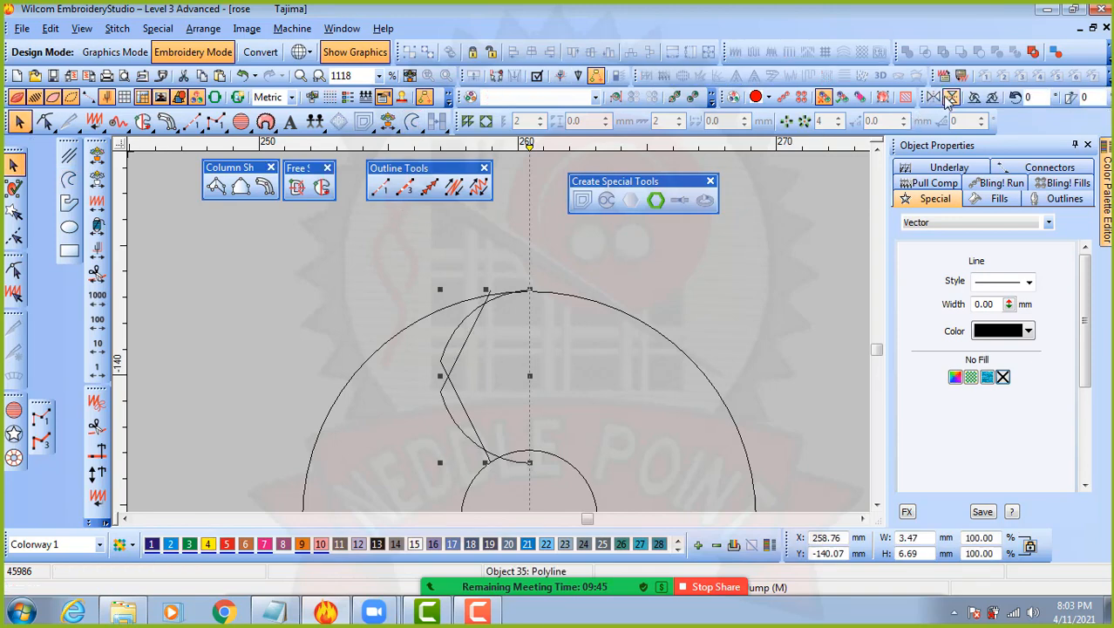
pyautogui.click(952, 98)
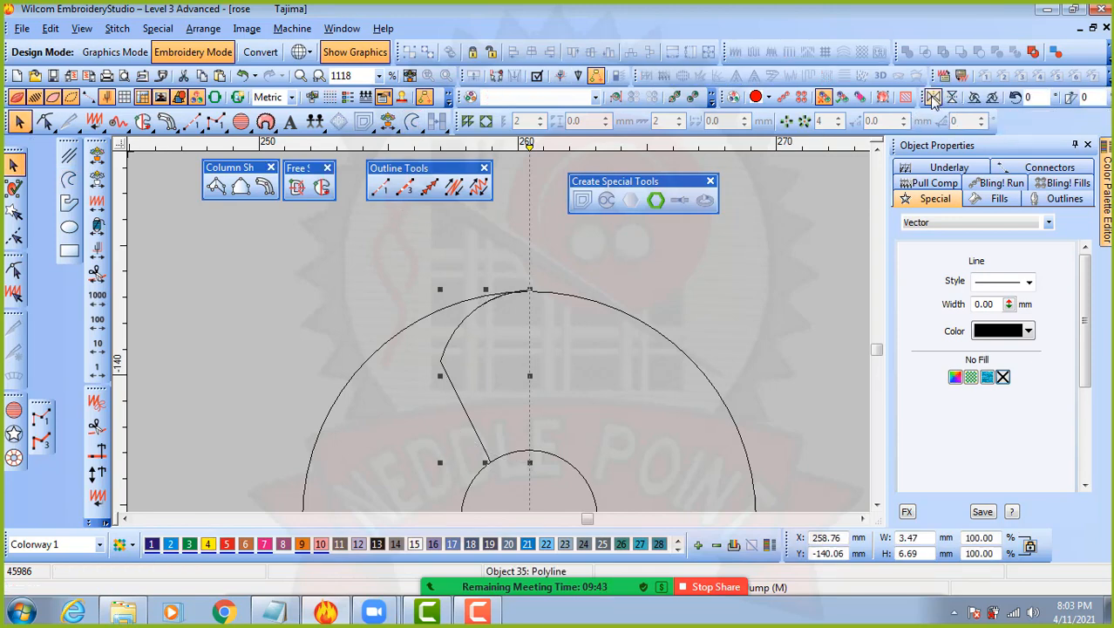
pyautogui.click(934, 97)
pyautogui.press('Right')
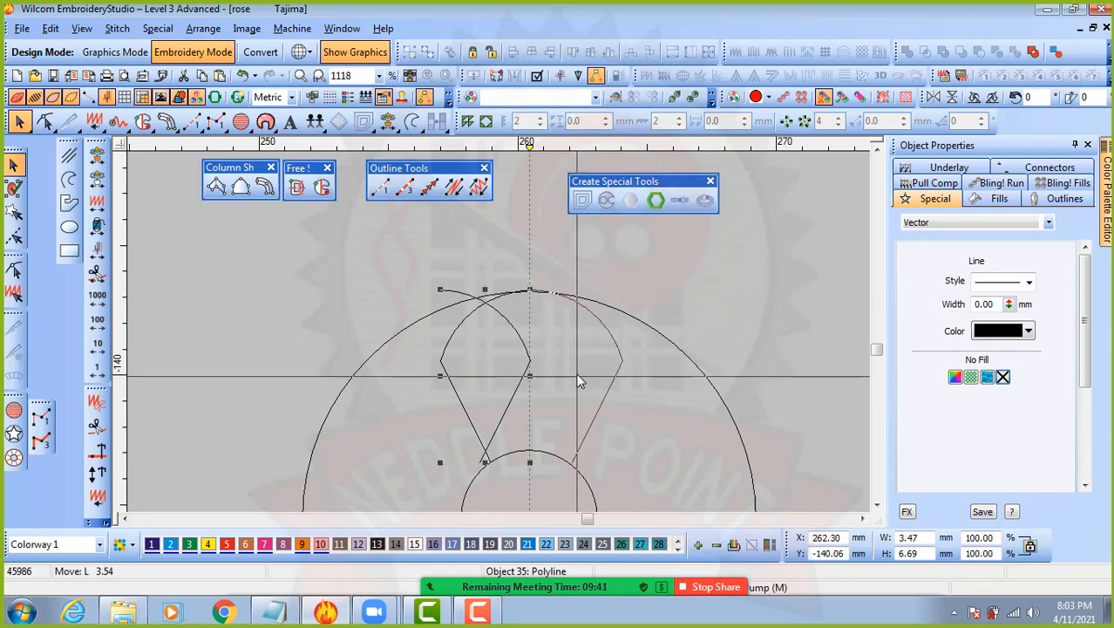
pyautogui.click(574, 378)
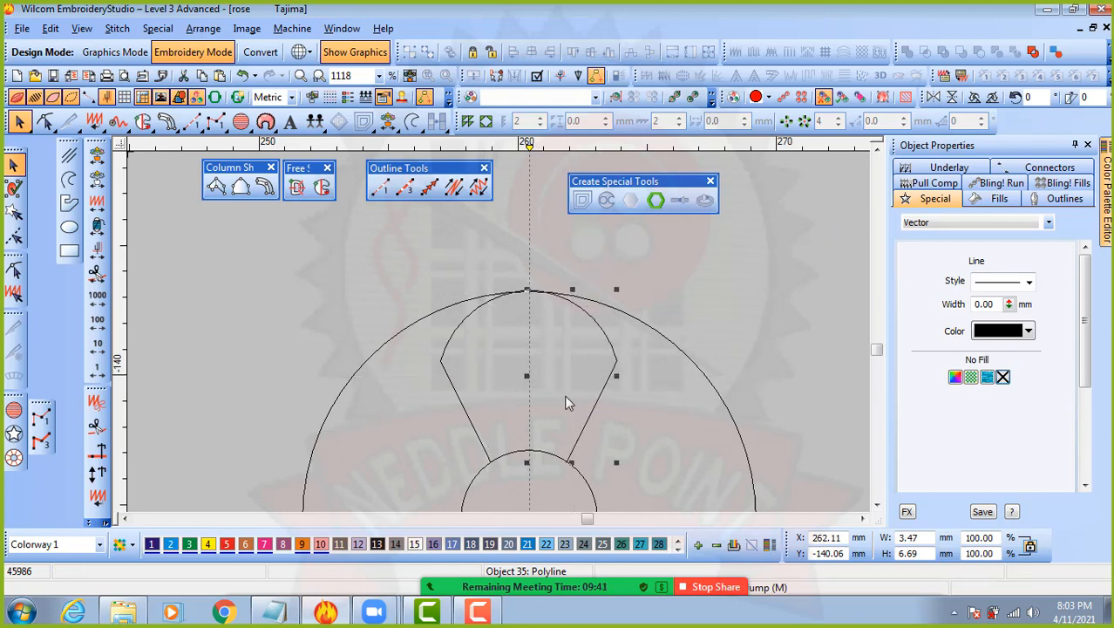
# - Merge both half-petals into one petal outline and convert it to a yellow satin Complex Fill object
pyautogui.keyDown('ctrl'); pyautogui.click(455, 390); pyautogui.keyUp('ctrl')
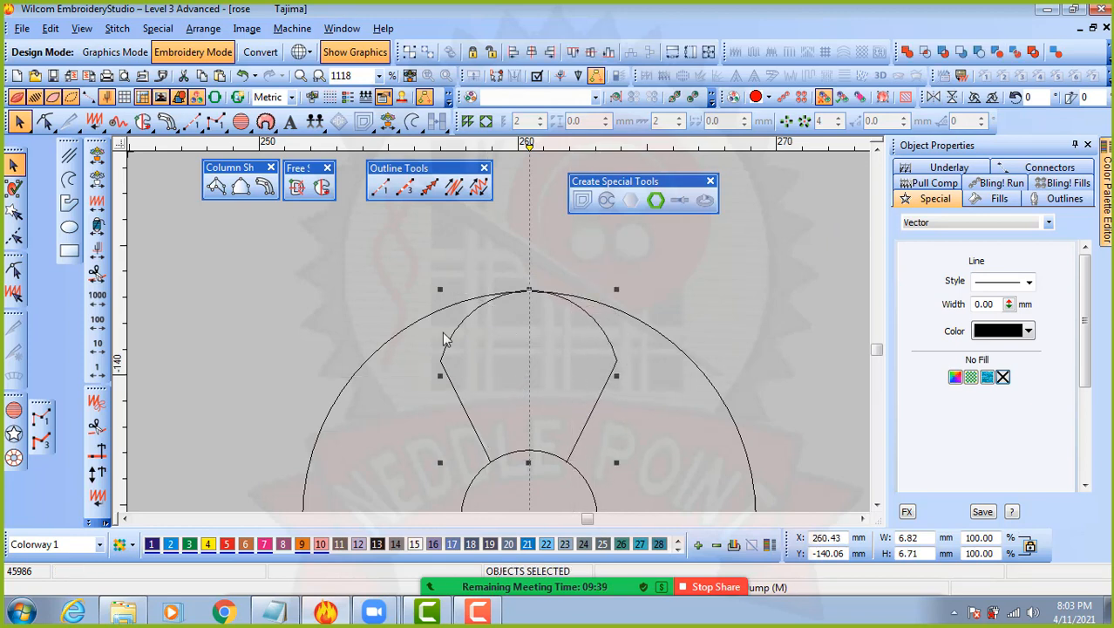
pyautogui.click(907, 52)
pyautogui.scroll(-1, 684, 342)
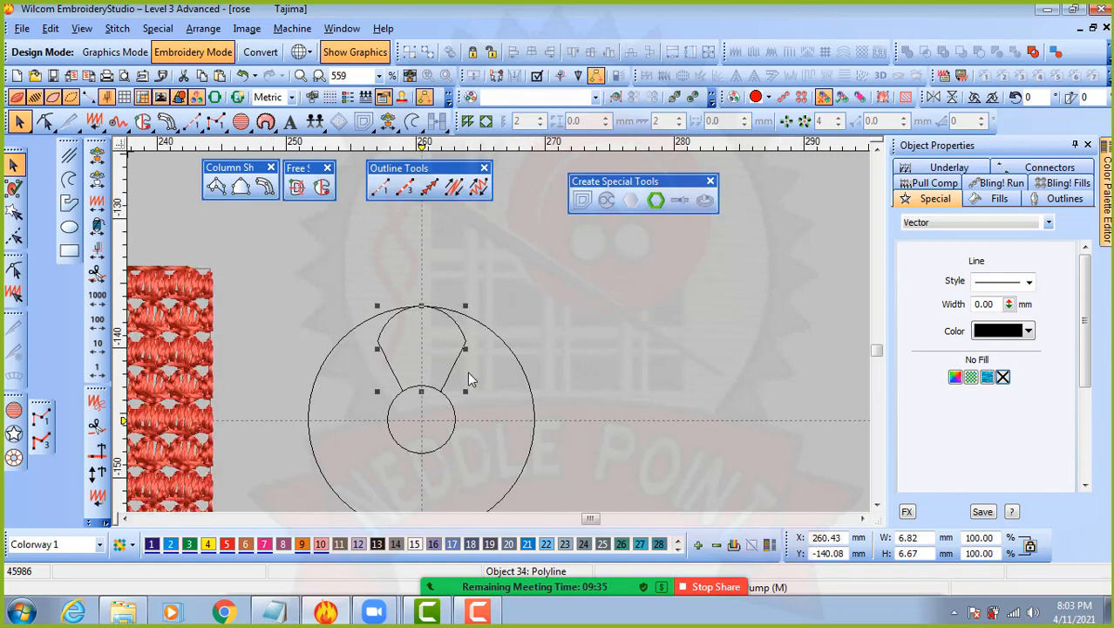
pyautogui.click(323, 187)
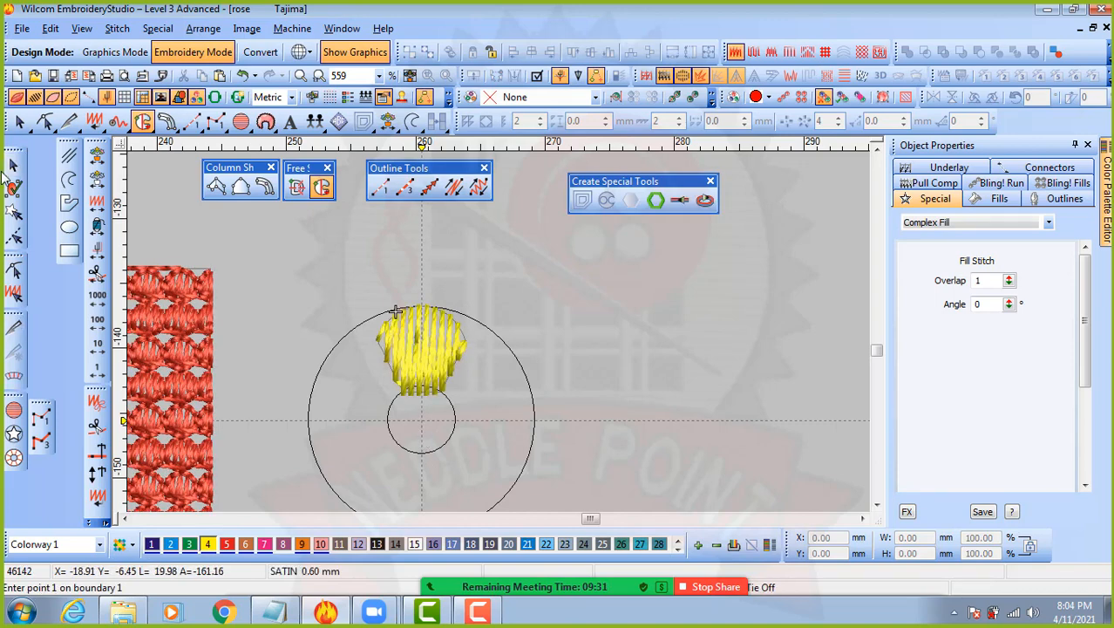
pyautogui.click(9, 168)
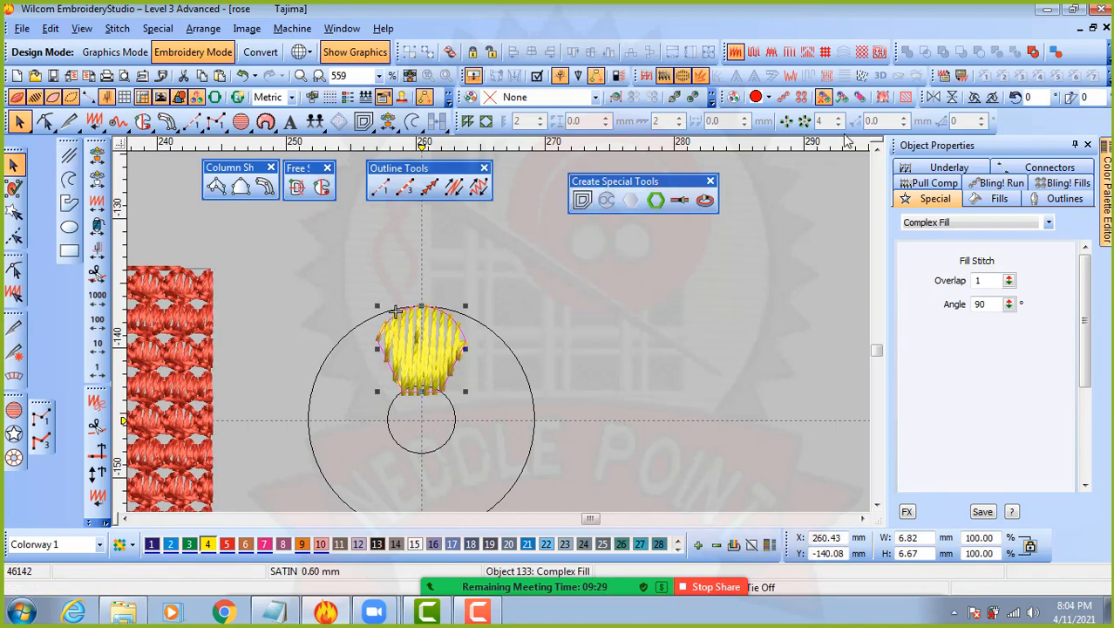
# - Wreath the yellow petal into five petals around the common centre of the two circles
pyautogui.click(785, 120)
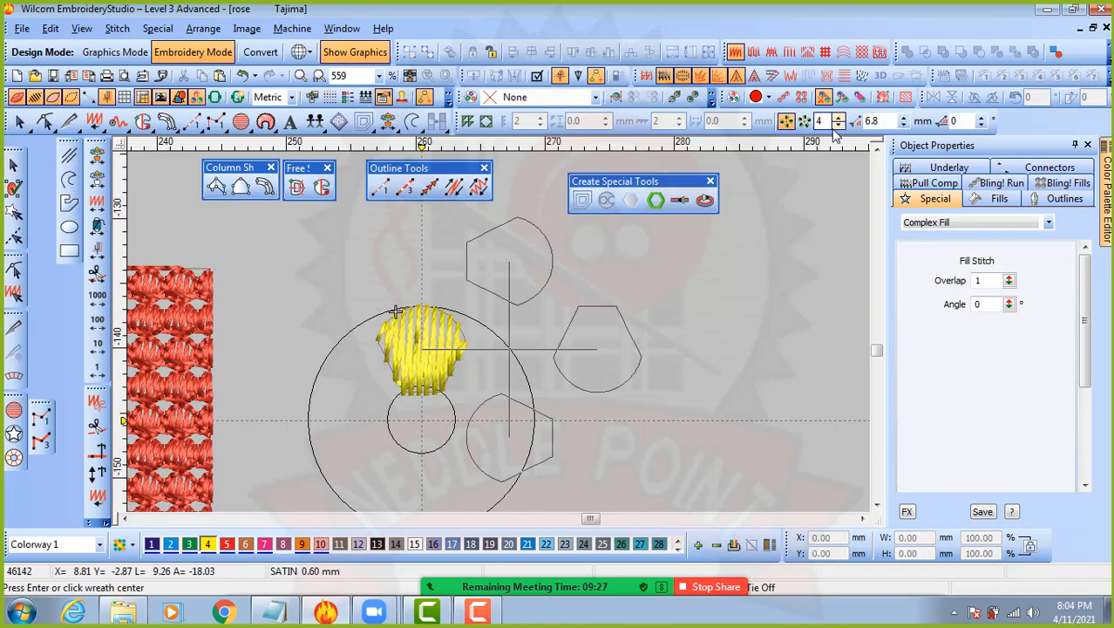
pyautogui.click(837, 121)
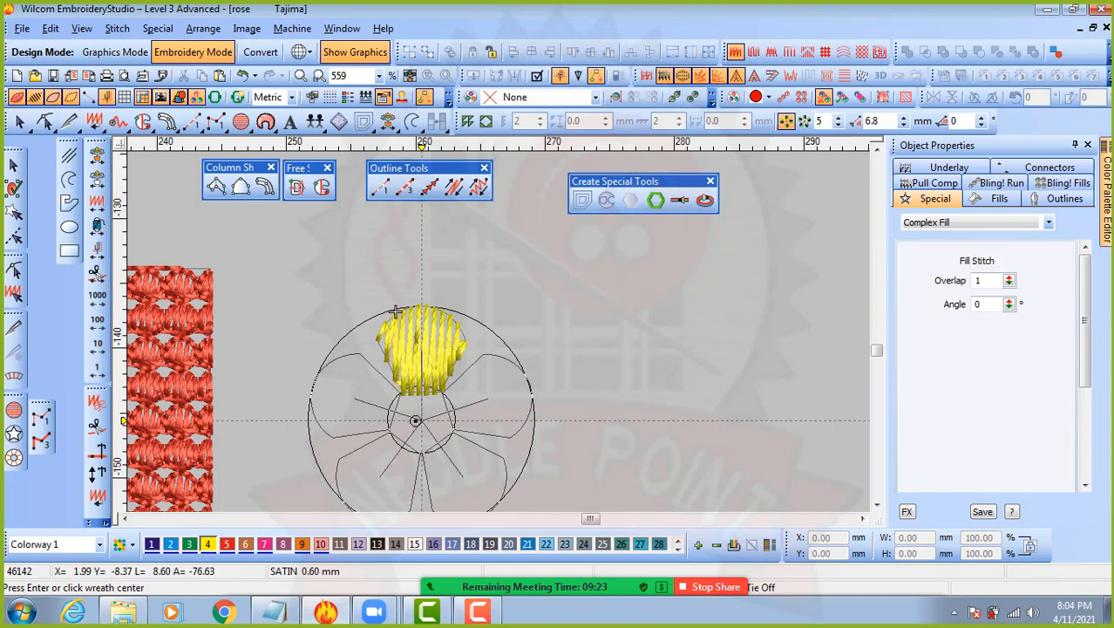
pyautogui.click(420, 415)
pyautogui.click(737, 406)
pyautogui.scroll(2, 476, 388)
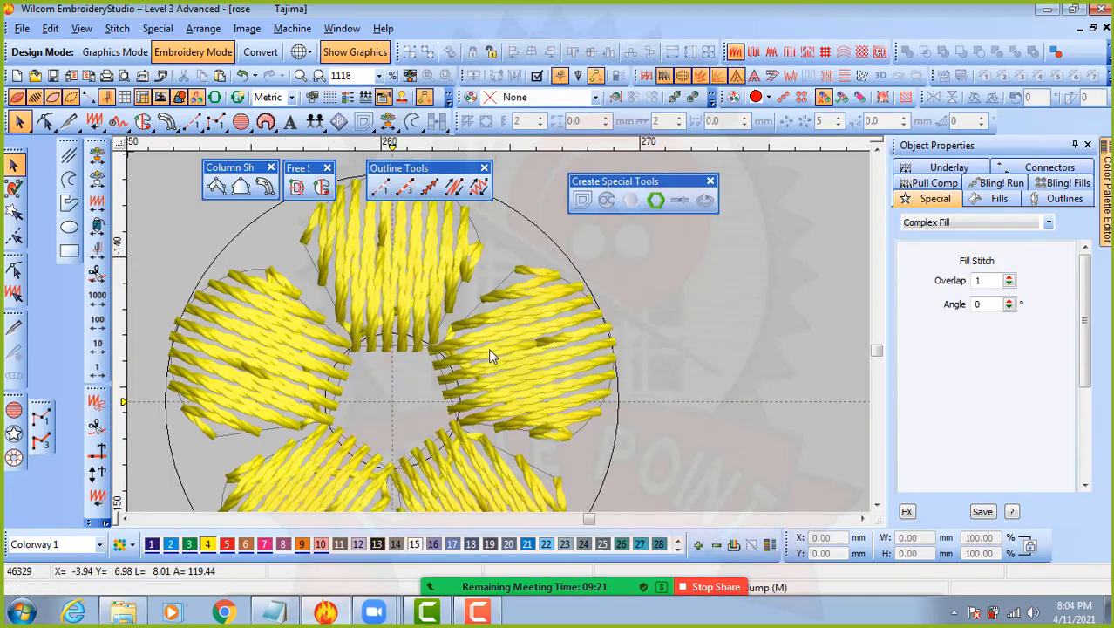
pyautogui.scroll(-2, 496, 337)
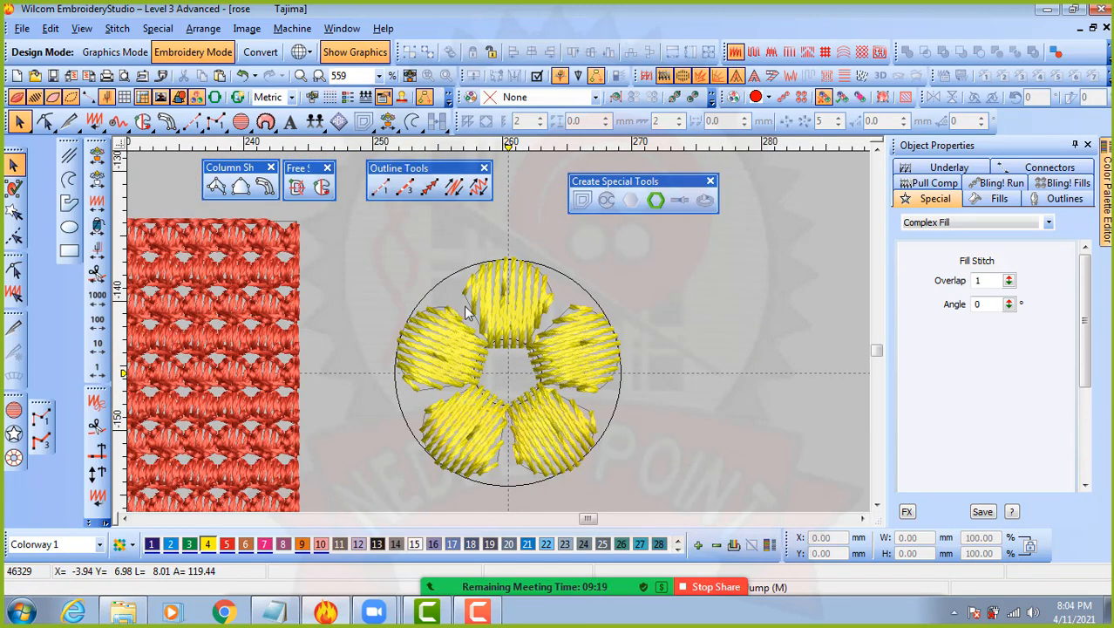
# - Convert the inner circle into a yellow satin Complex Fill flower centre with a horizontal stitch angle
pyautogui.click(529, 399)
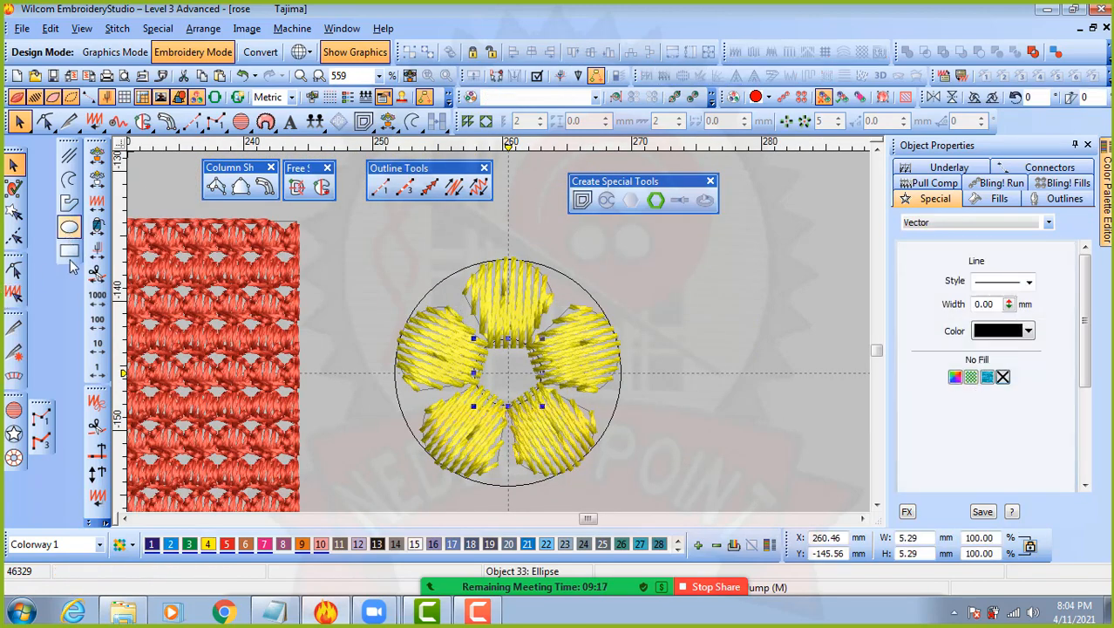
pyautogui.click(322, 186)
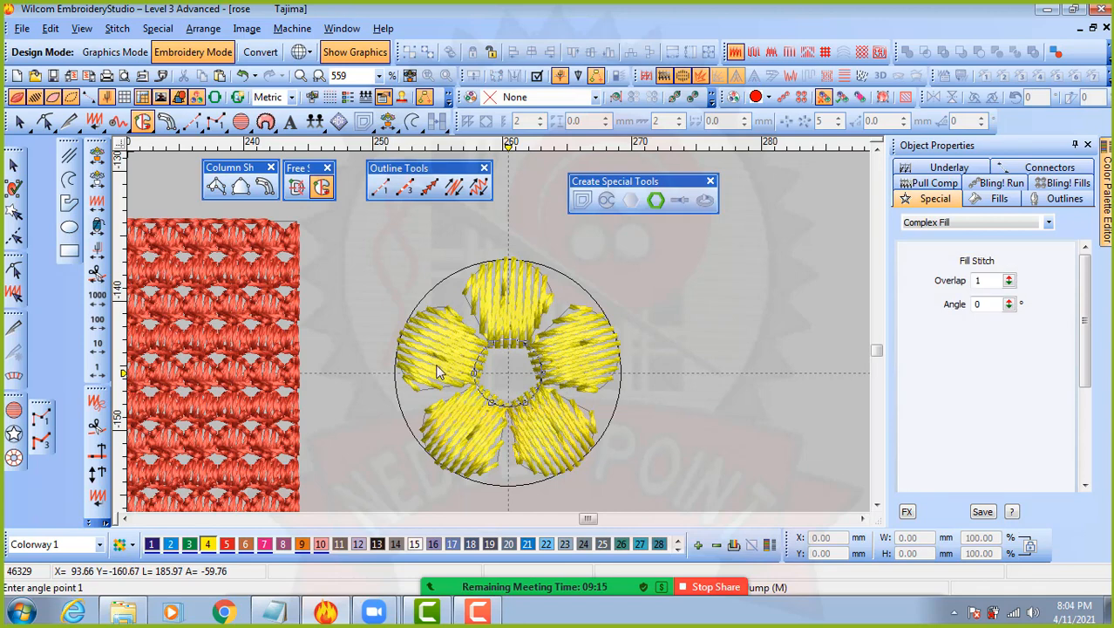
pyautogui.click(438, 372)
pyautogui.click(620, 375)
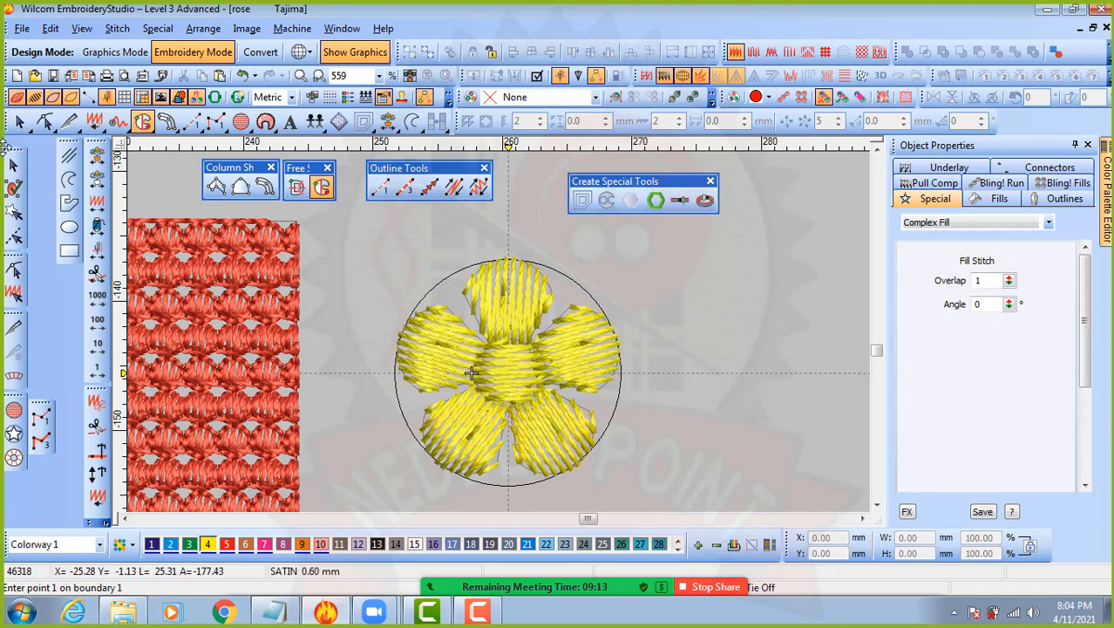
# - Outline the flower centre and all five petals with a single Backstitch offset at 0.00 mm, and recolour the outlines to pink colour 7
pyautogui.click(13, 164)
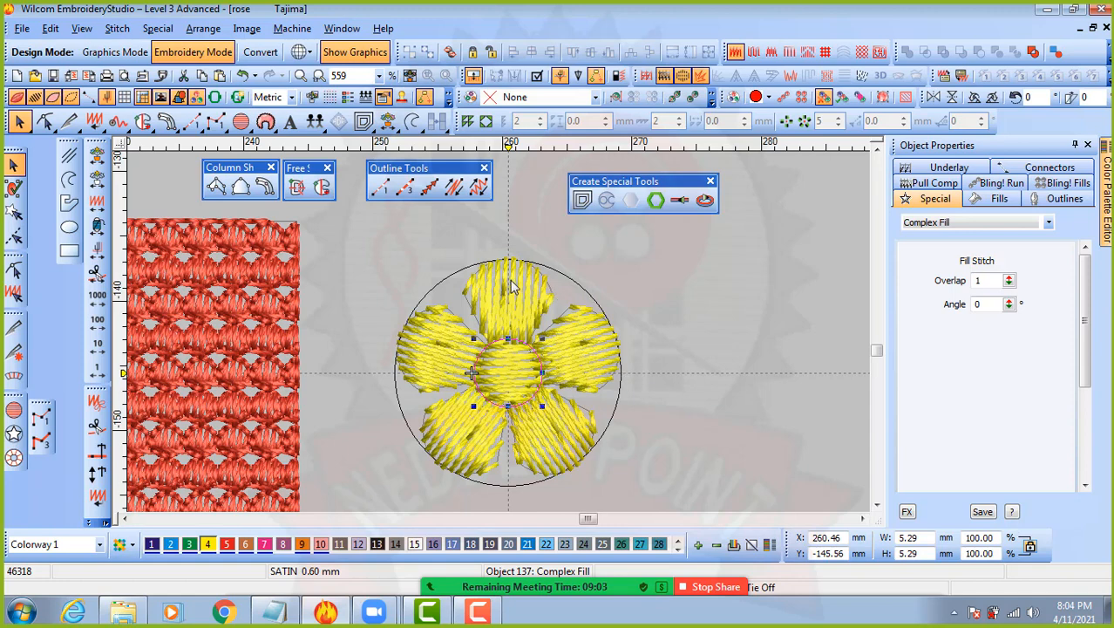
pyautogui.keyDown('ctrl'); pyautogui.click(597, 359); pyautogui.keyUp('ctrl')
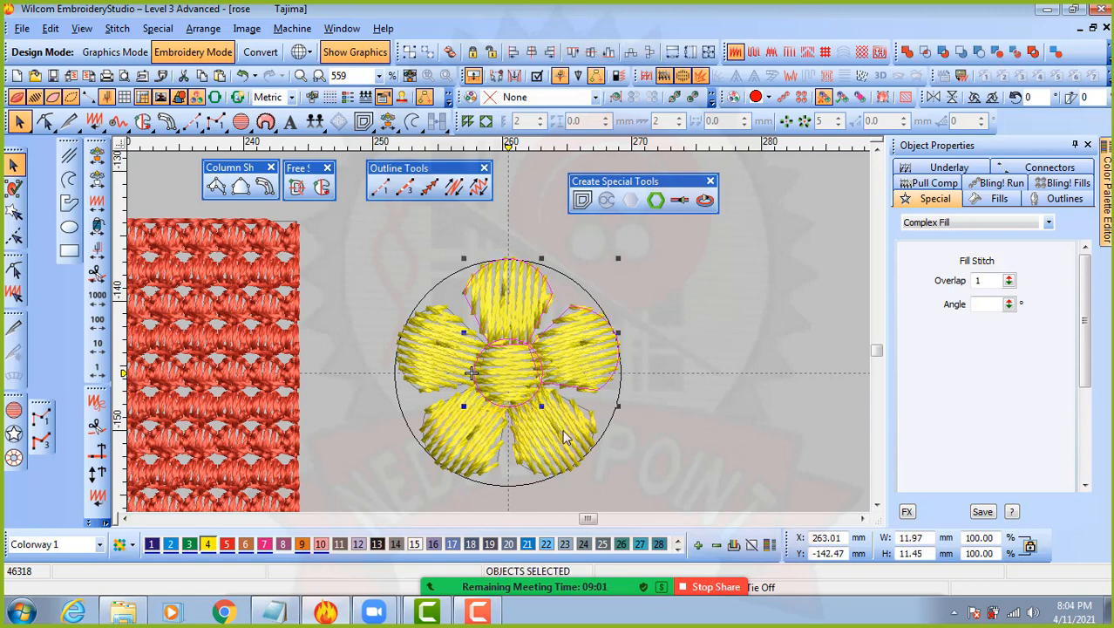
pyautogui.keyDown('ctrl'); pyautogui.click(563, 431); pyautogui.keyUp('ctrl')
pyautogui.keyDown('ctrl'); pyautogui.click(460, 436); pyautogui.keyUp('ctrl')
pyautogui.keyDown('ctrl'); pyautogui.click(426, 342); pyautogui.keyUp('ctrl')
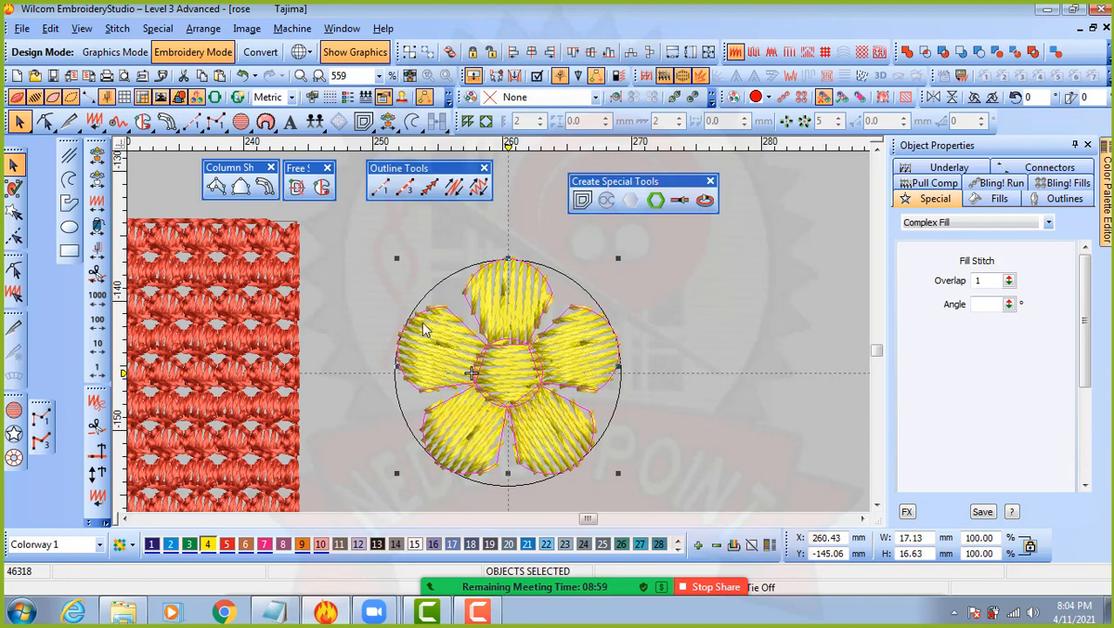
pyautogui.click(582, 199)
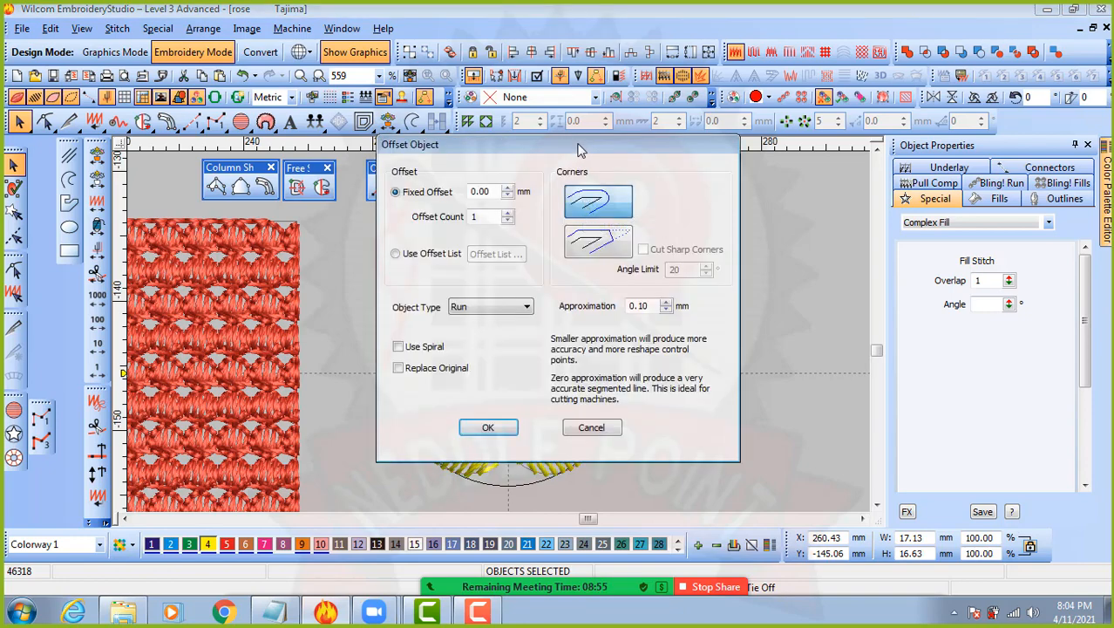
pyautogui.moveTo(582, 150); pyautogui.dragTo(785, 148)
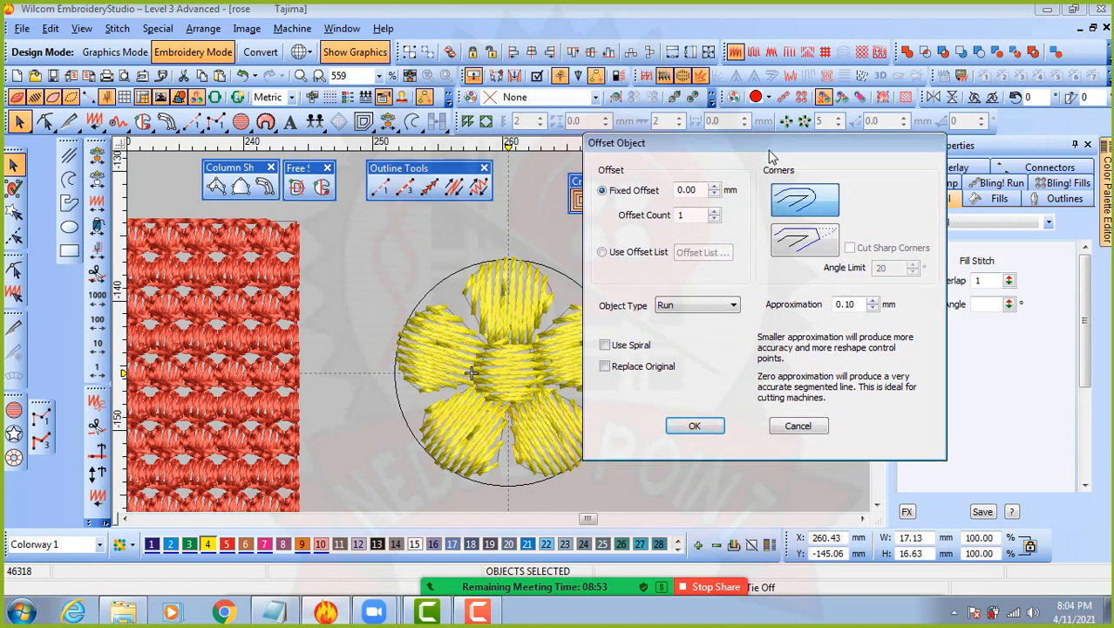
pyautogui.click(696, 312)
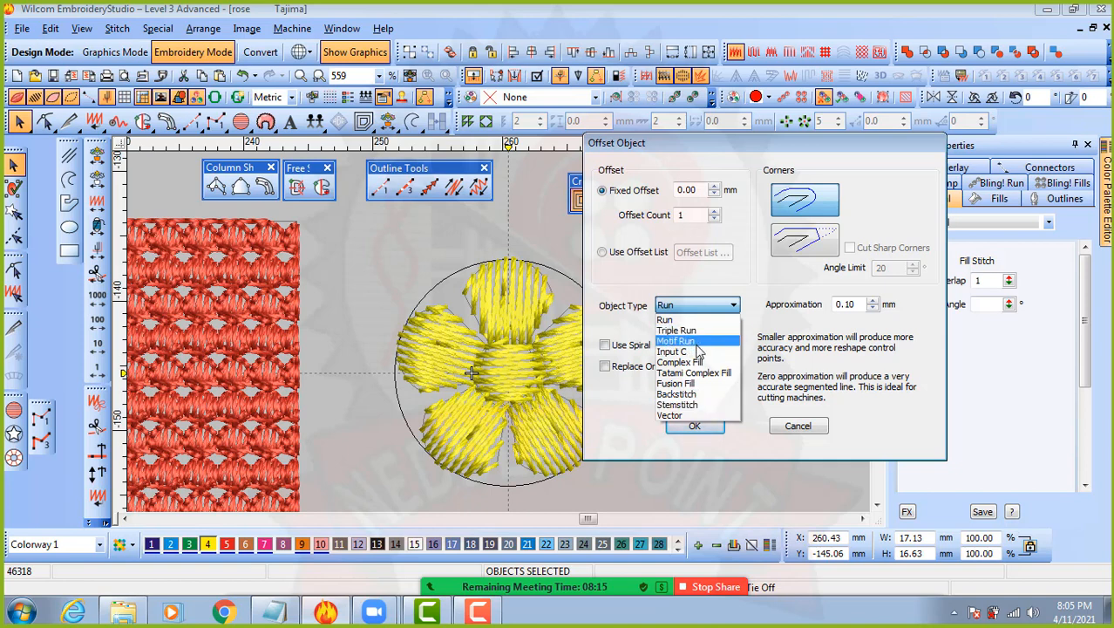
pyautogui.click(698, 394)
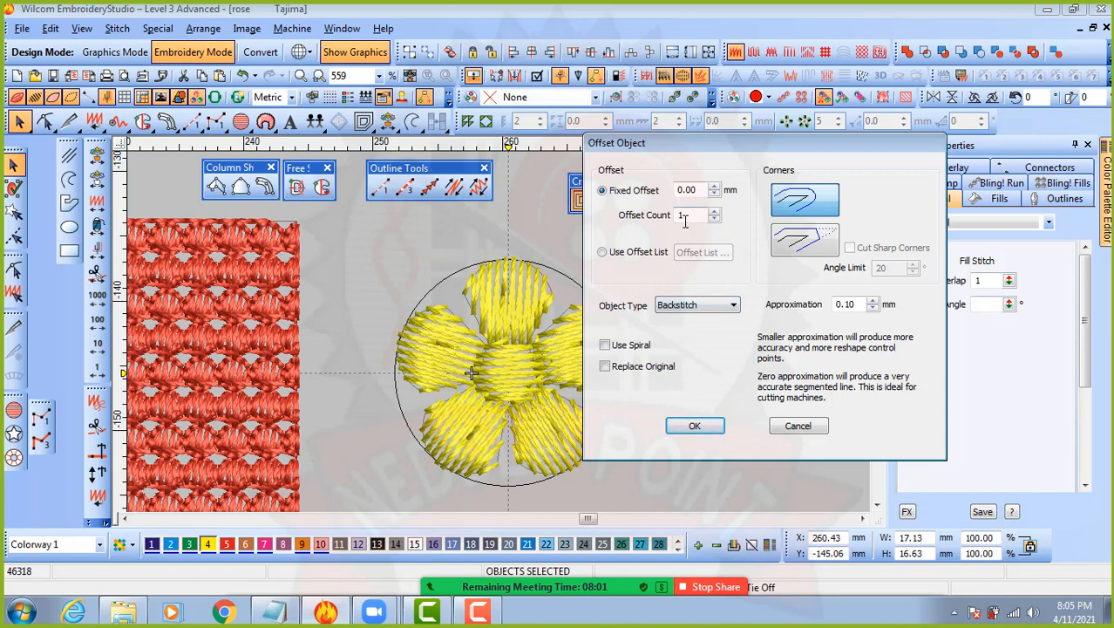
pyautogui.click(701, 426)
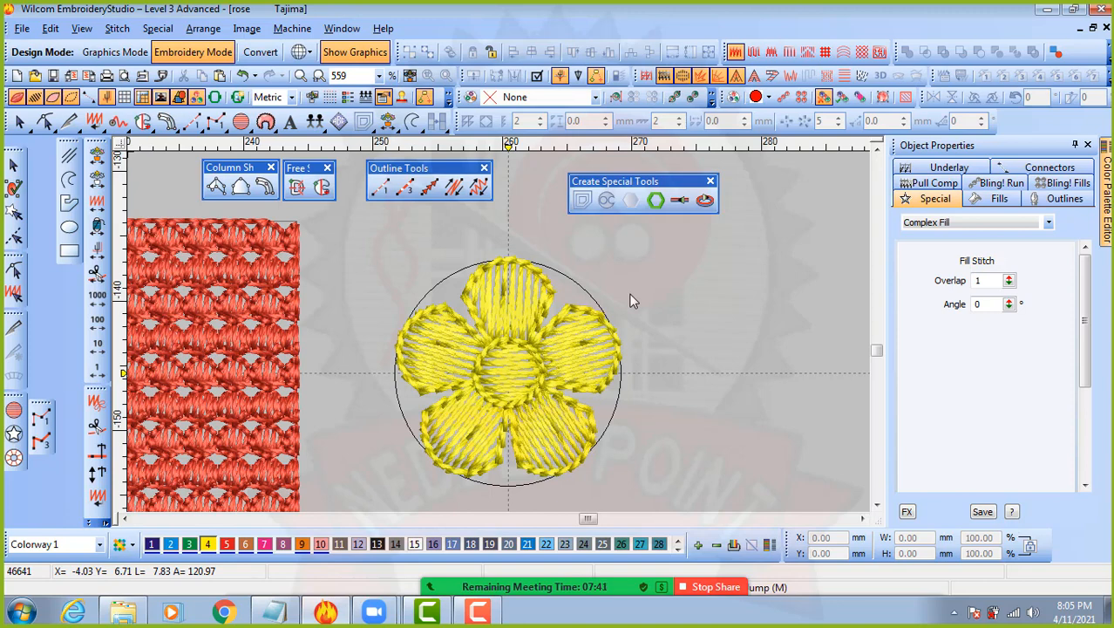
pyautogui.click(14, 166)
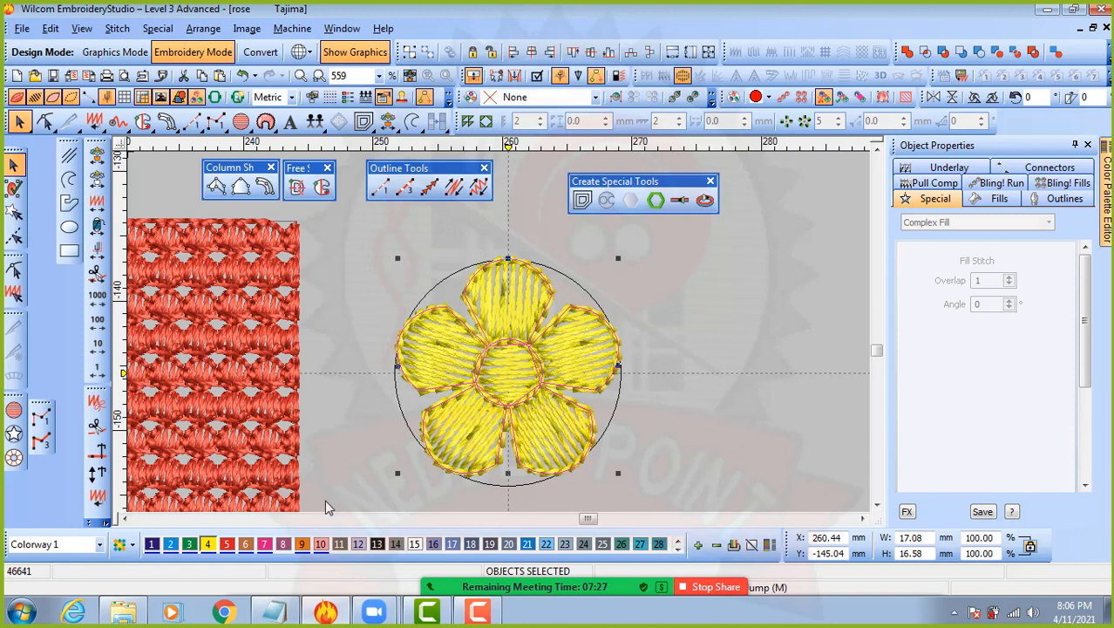
pyautogui.click(264, 544)
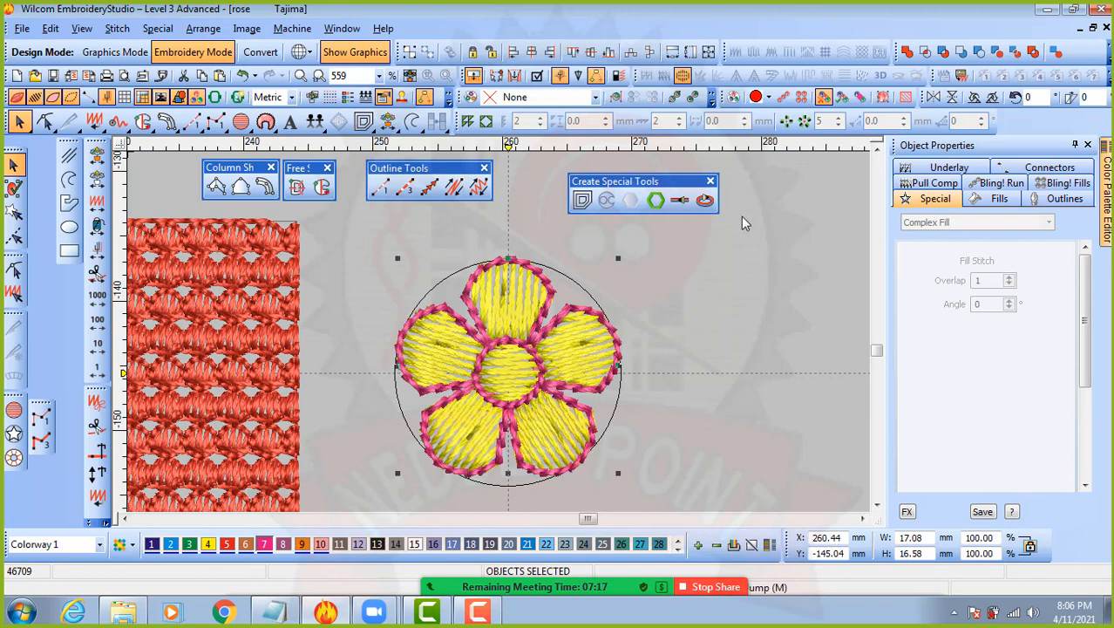
# - Move the red rectangle nearest the flower about 2 mm left and 2.5 mm up
pyautogui.scroll(-2, 360, 360)
pyautogui.click(286, 336)
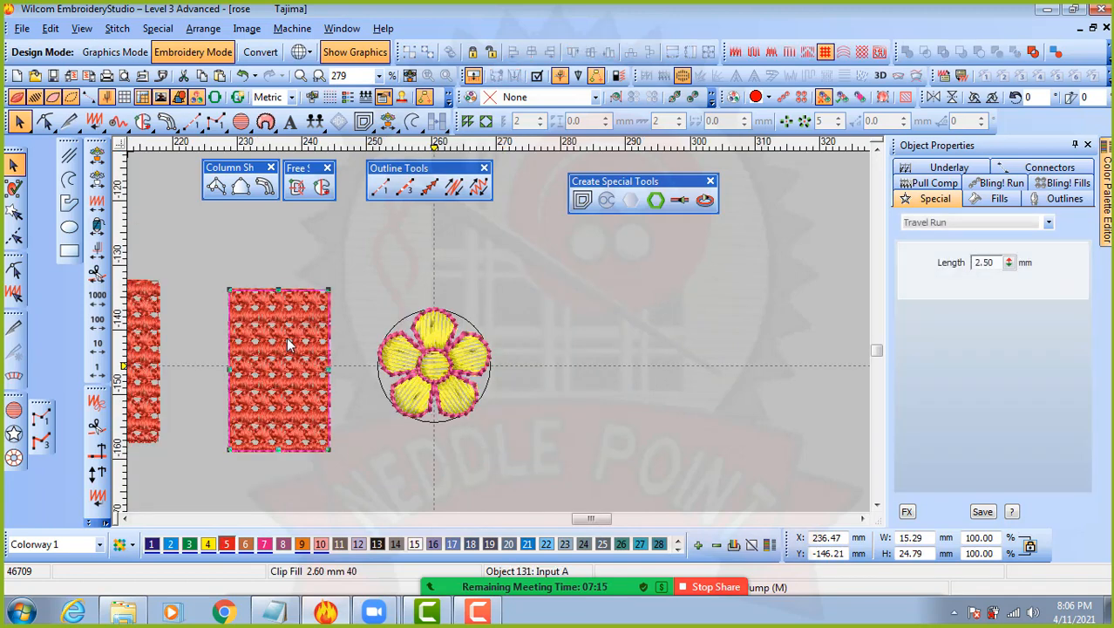
pyautogui.moveTo(279, 359); pyautogui.dragTo(267, 342)
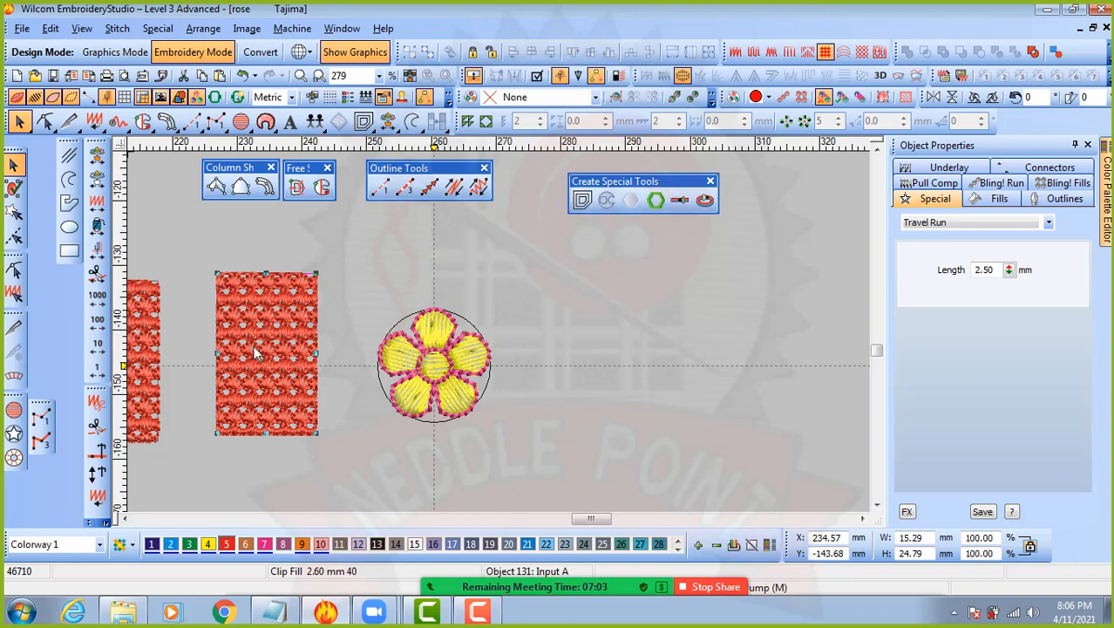
# - Add an Input C offset border at 0.00 mm around the moved red rectangle and colour it yellow with colour 4
pyautogui.click(580, 201)
pyautogui.click(512, 307)
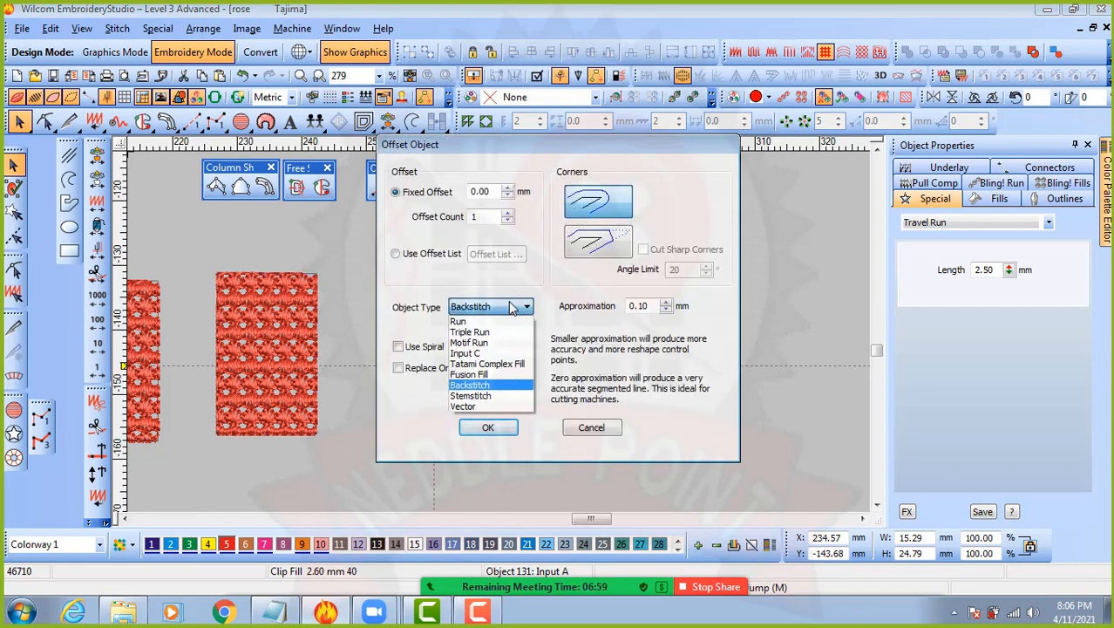
pyautogui.click(489, 359)
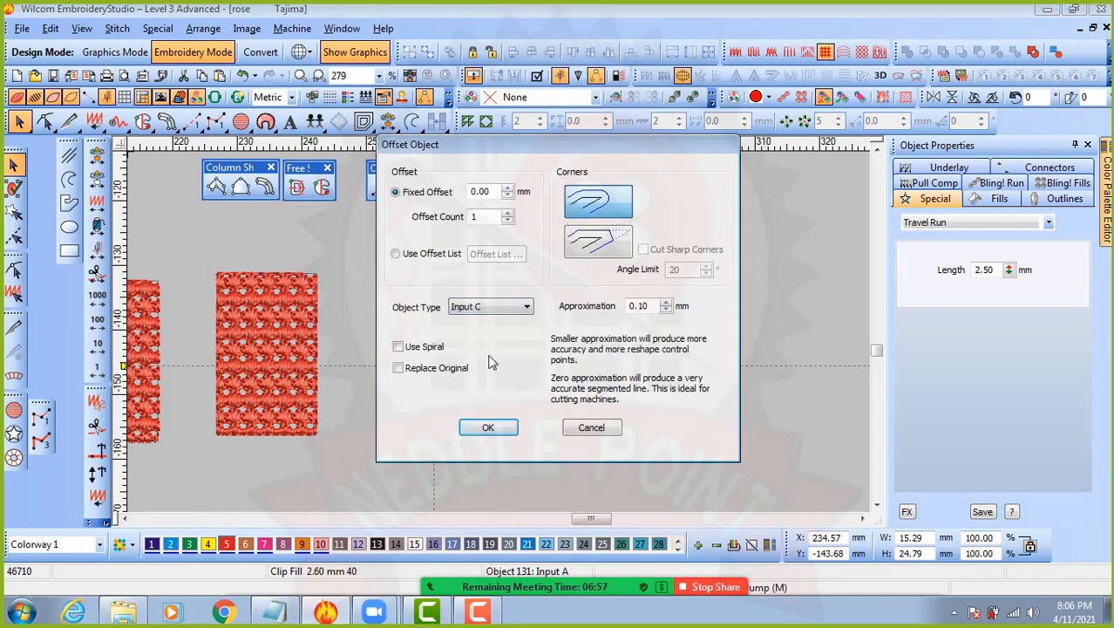
pyautogui.click(488, 427)
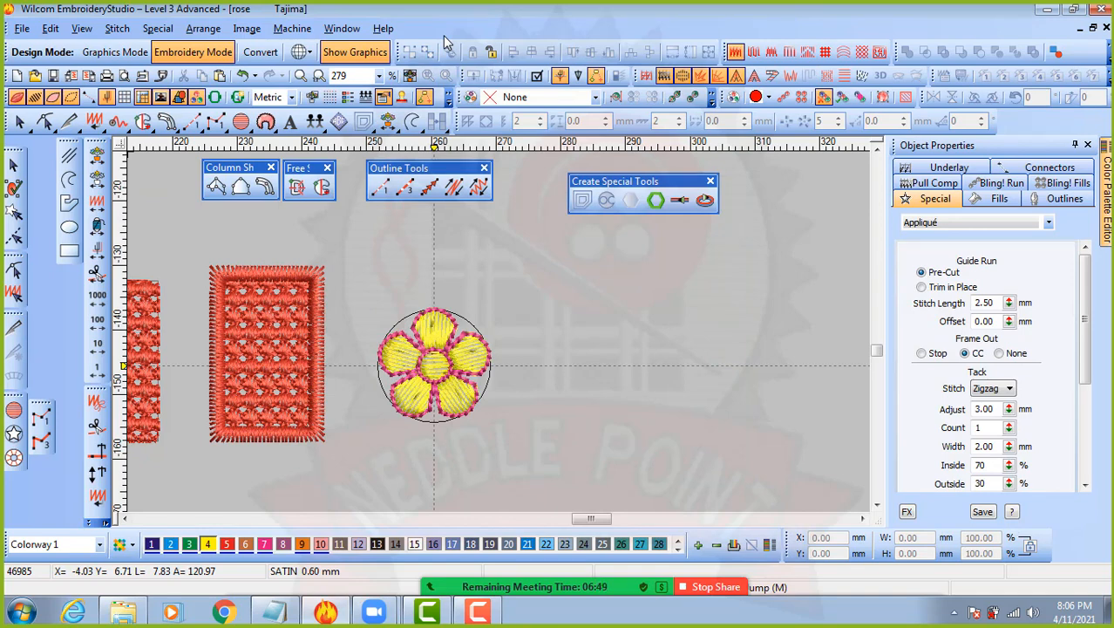
pyautogui.click(15, 166)
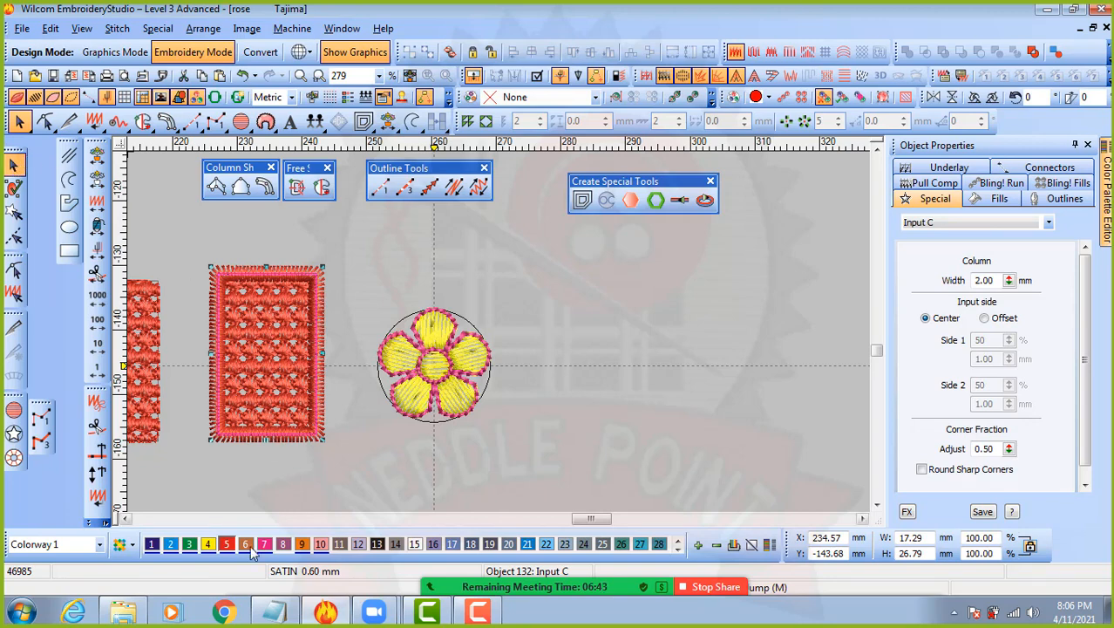
pyautogui.click(208, 545)
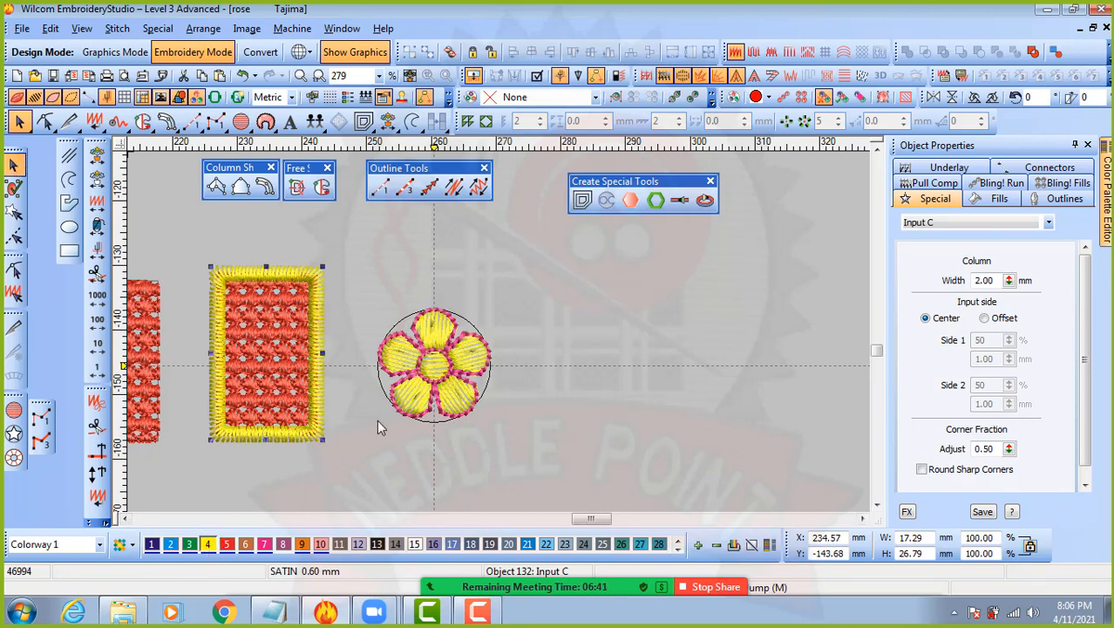
pyautogui.click(390, 444)
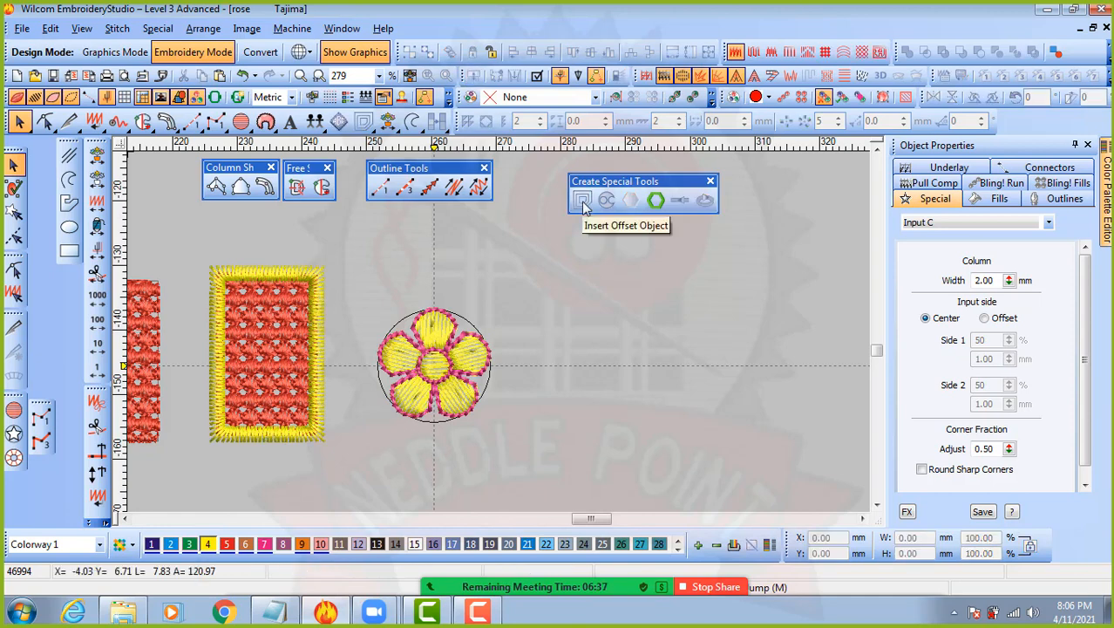
# - Examine the outlined flower, the bordered rectangle and the other stitch samples across the design
pyautogui.scroll(1, 446, 329)
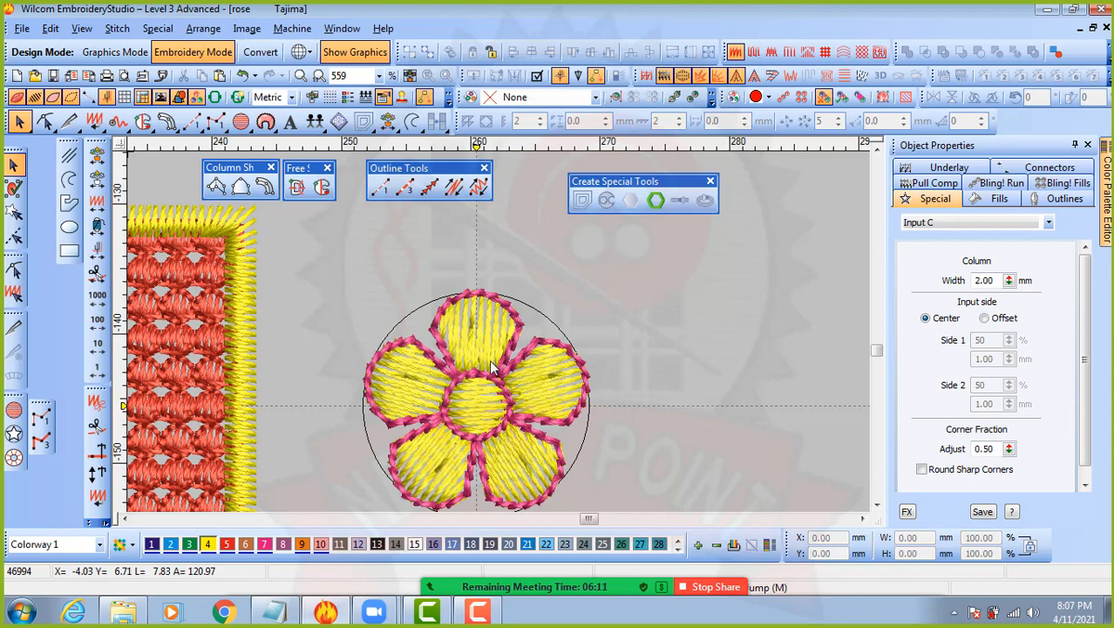
pyautogui.scroll(-2, 489, 359)
pyautogui.scroll(1, 484, 340)
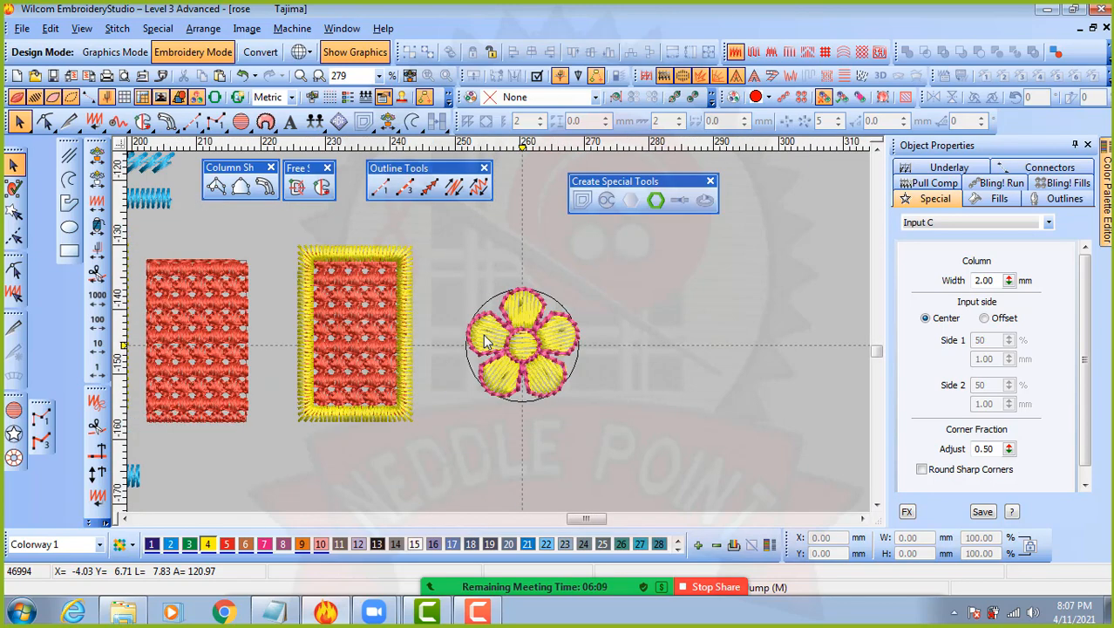
pyautogui.scroll(-1, 486, 338)
pyautogui.scroll(-1, 503, 329)
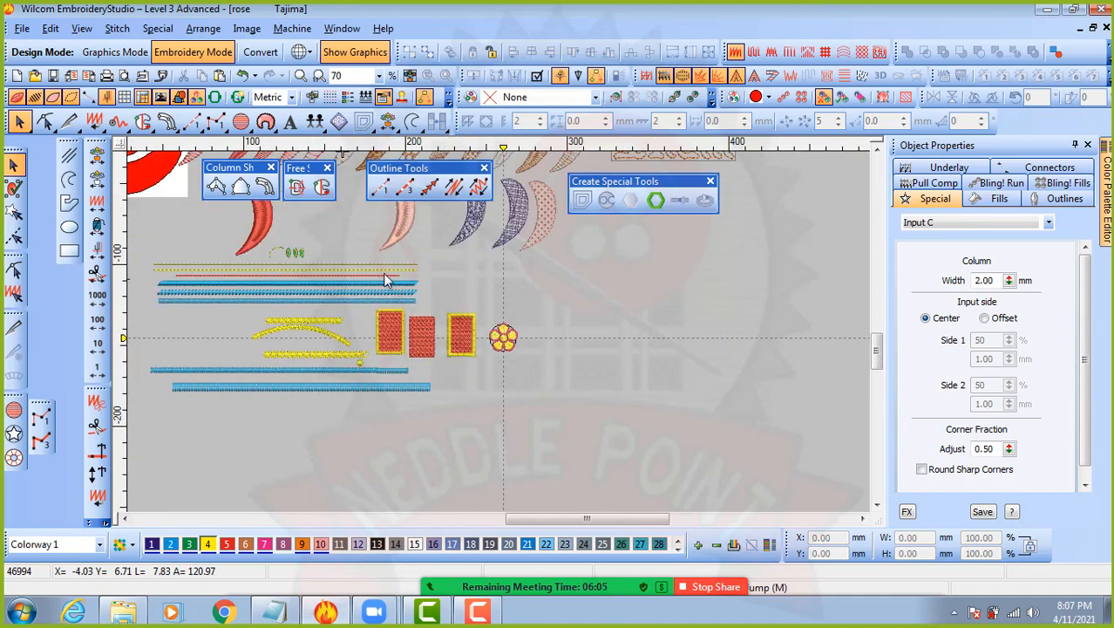
pyautogui.scroll(1, 386, 279)
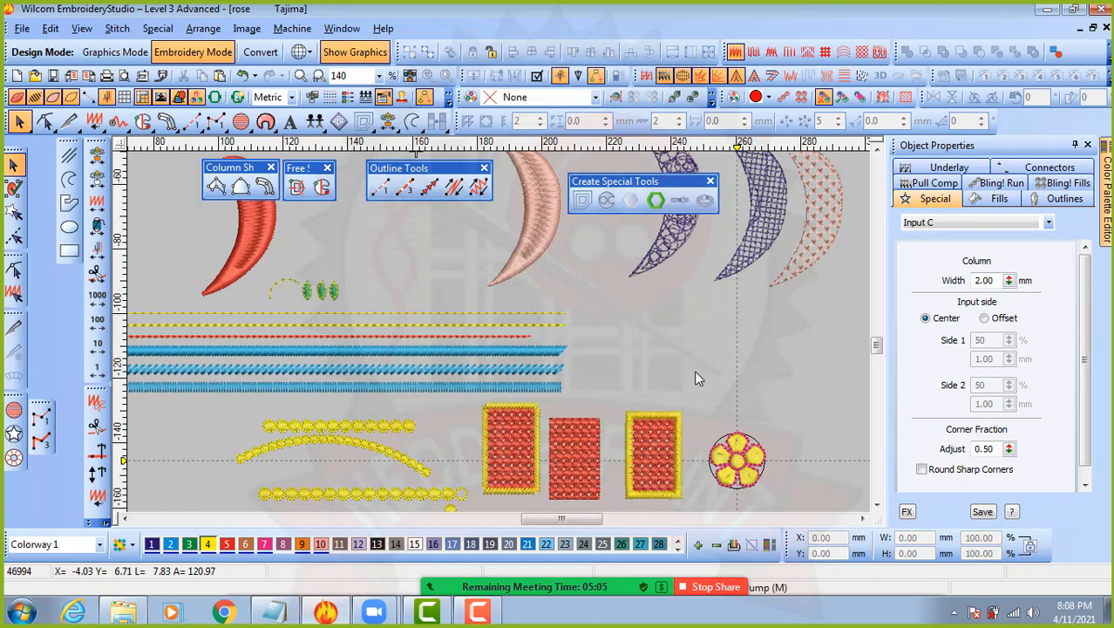
pyautogui.hotkey('shift', 'z')
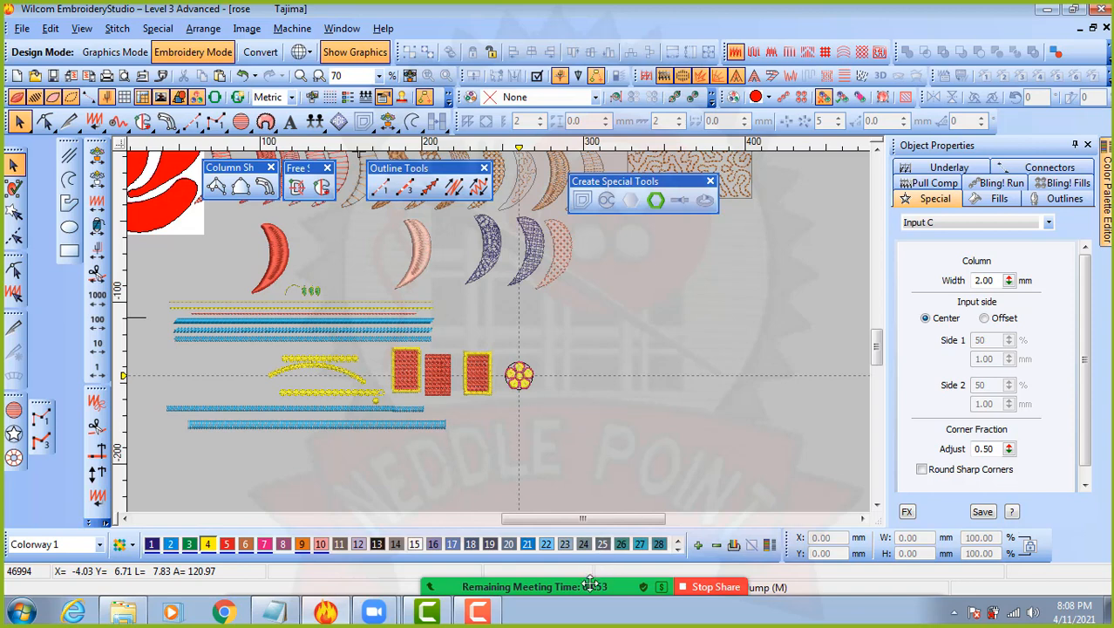
pyautogui.moveTo(527, 582)
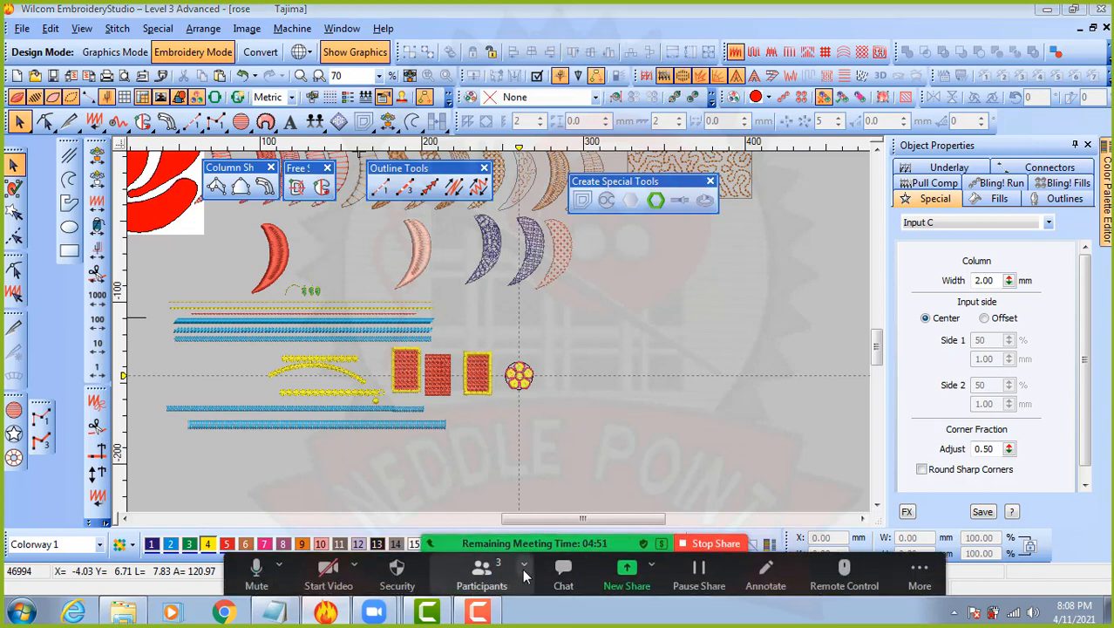